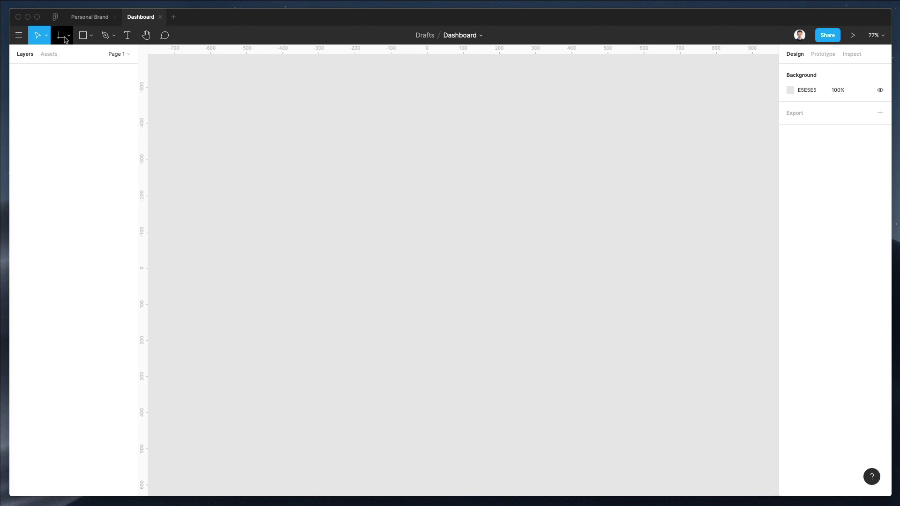
# Step: Create a 1440 × 1024 Desktop frame and add a layout grid of 4 columns to it
pyautogui.click(64, 39)
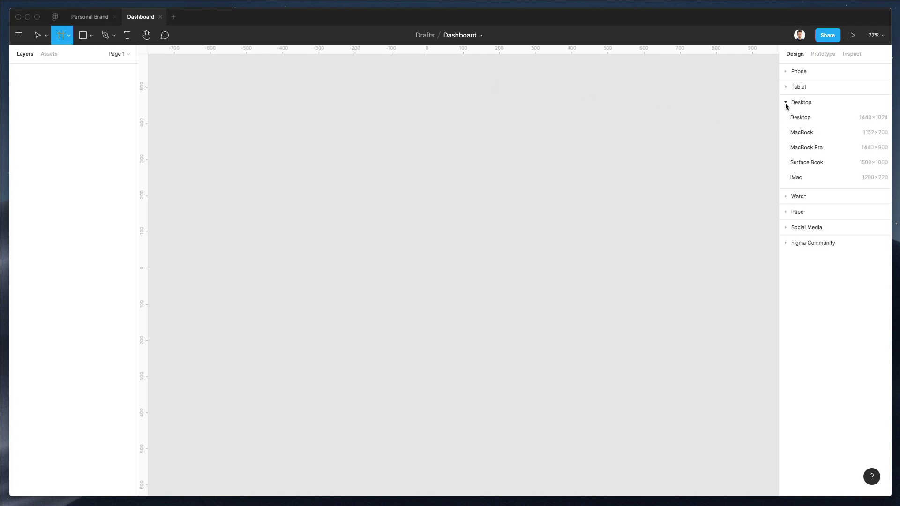
pyautogui.click(805, 120)
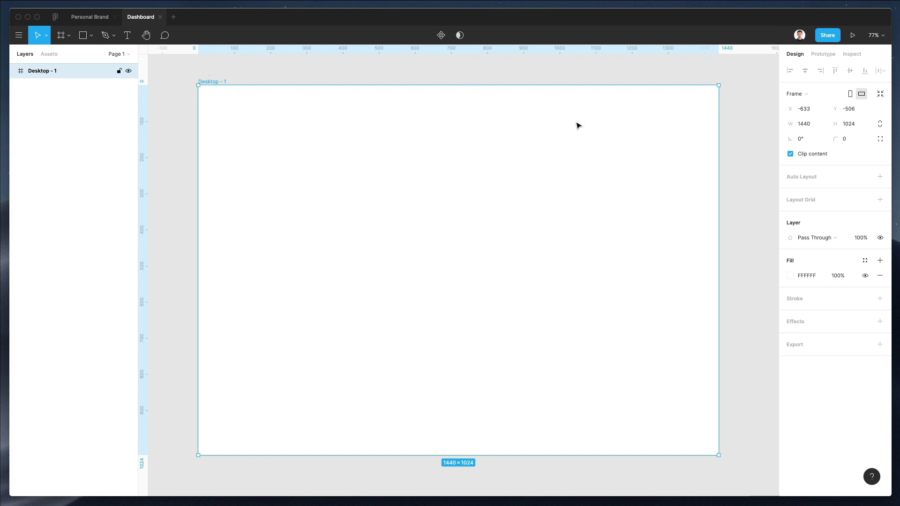
pyautogui.click(881, 200)
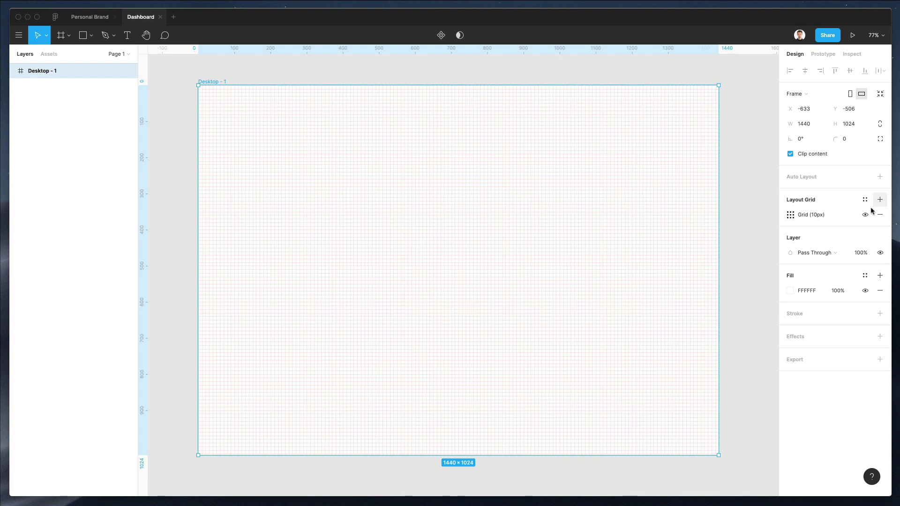
pyautogui.click(790, 216)
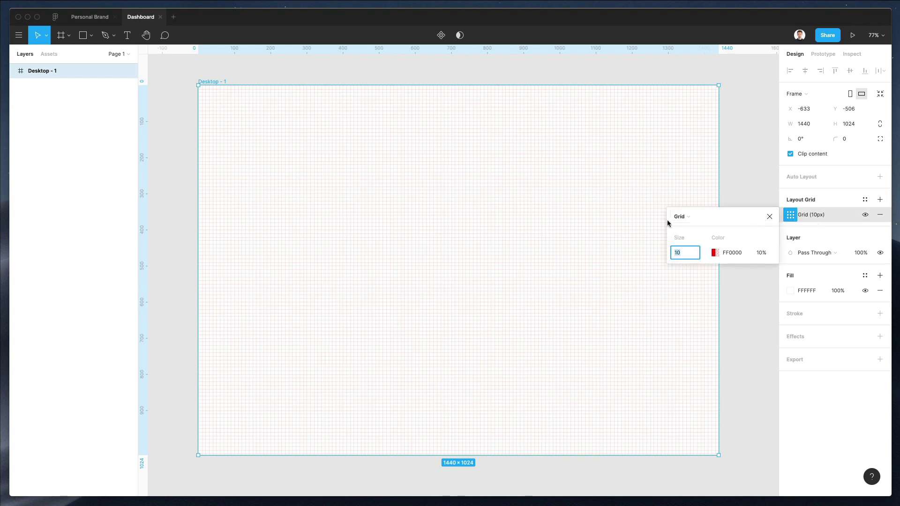
pyautogui.click(682, 217)
pyautogui.click(700, 231)
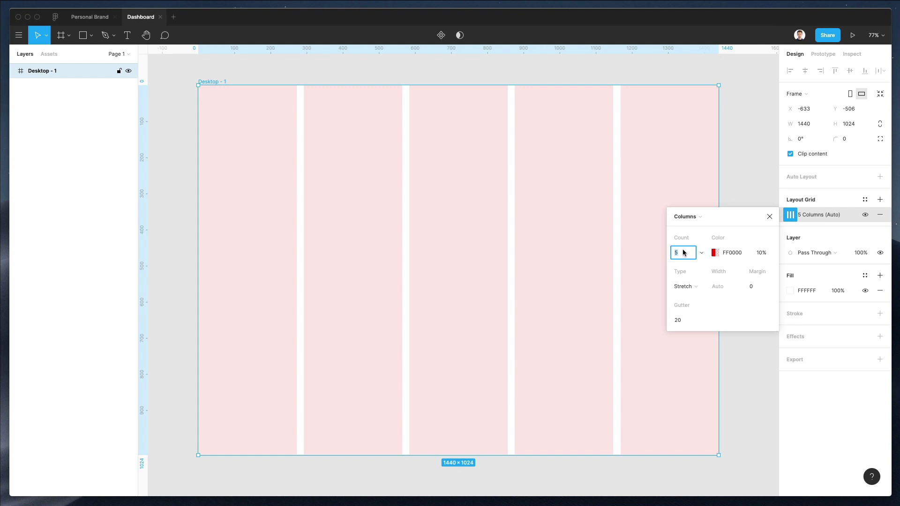
pyautogui.press('Down')
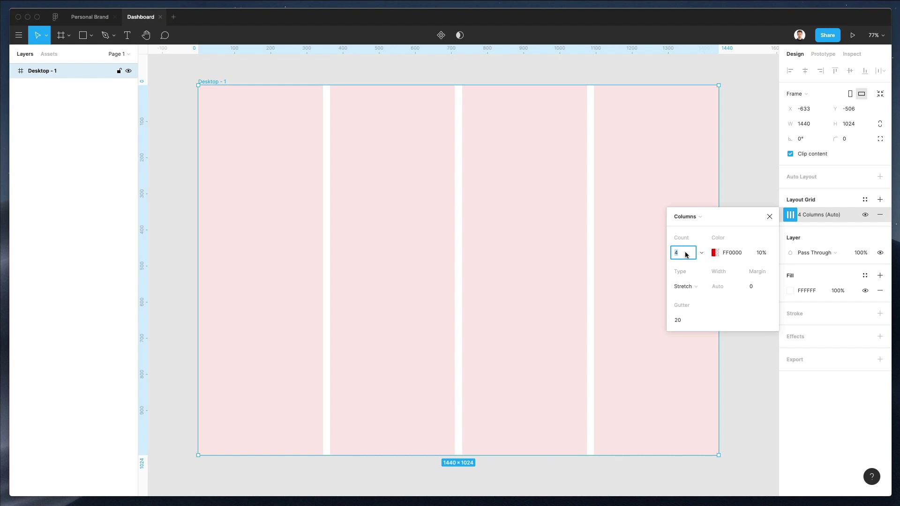
# Step: Set the column grid's margin to 30 and its gutter to 30
pyautogui.click(752, 287)
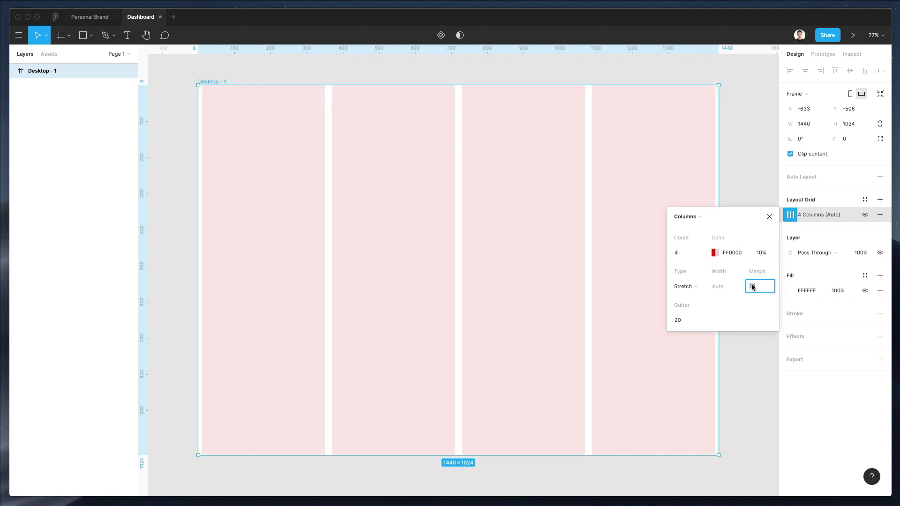
pyautogui.write('20')
pyautogui.press('Return')
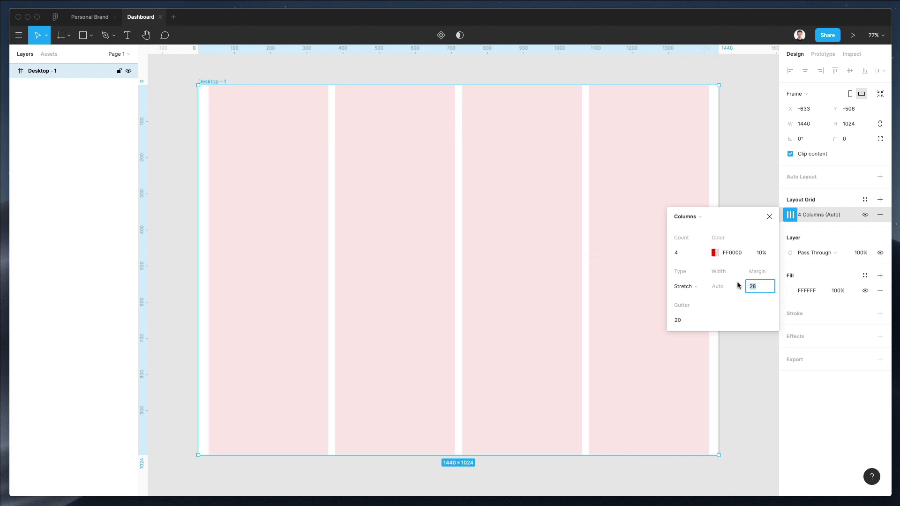
pyautogui.press('Up')
pyautogui.press('Up')
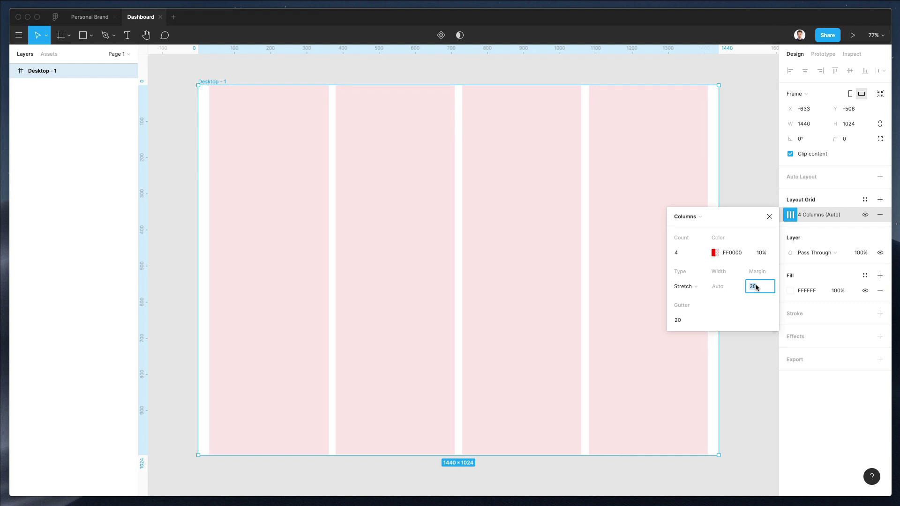
pyautogui.click(685, 320)
pyautogui.hotkey('shift', 'Up')
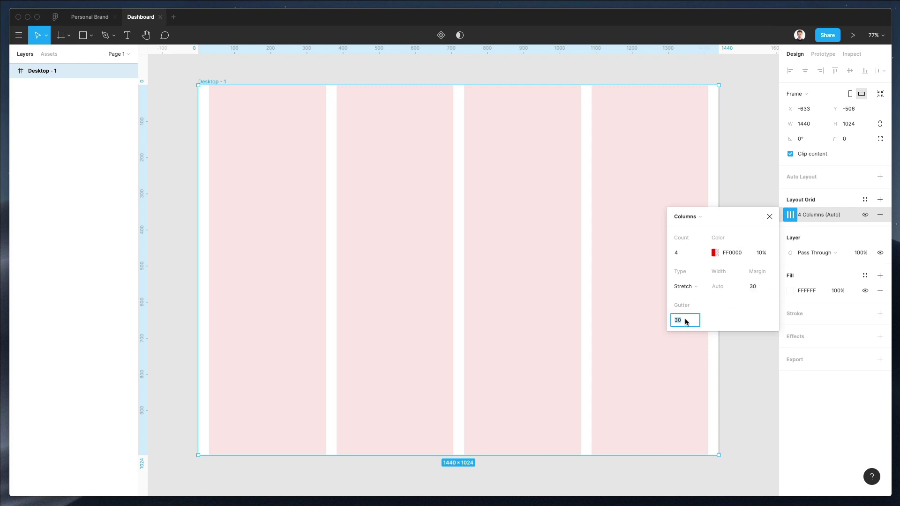
pyautogui.click(751, 126)
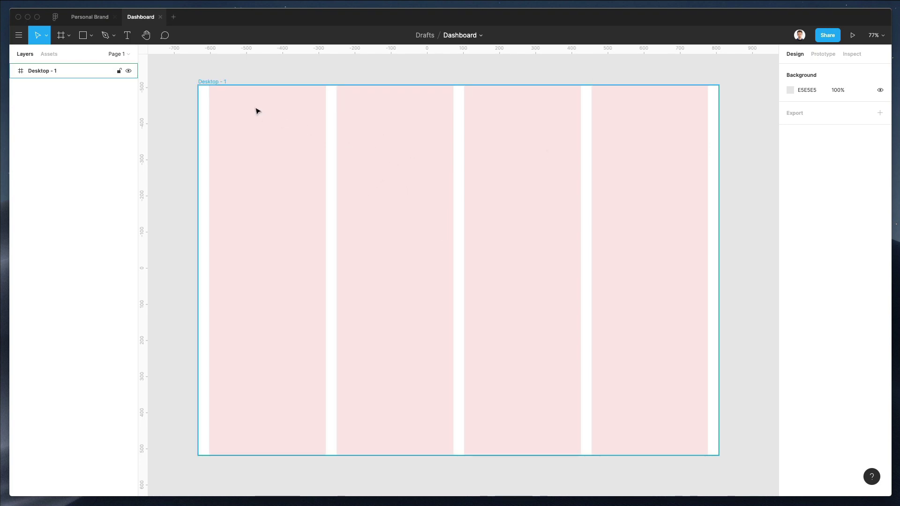
# Step: Draw a full-width header rectangle about 73 px tall and stack two full-width copies below it, each about 417 px tall
pyautogui.press('r')
pyautogui.moveTo(201, 88); pyautogui.dragTo(717, 118)
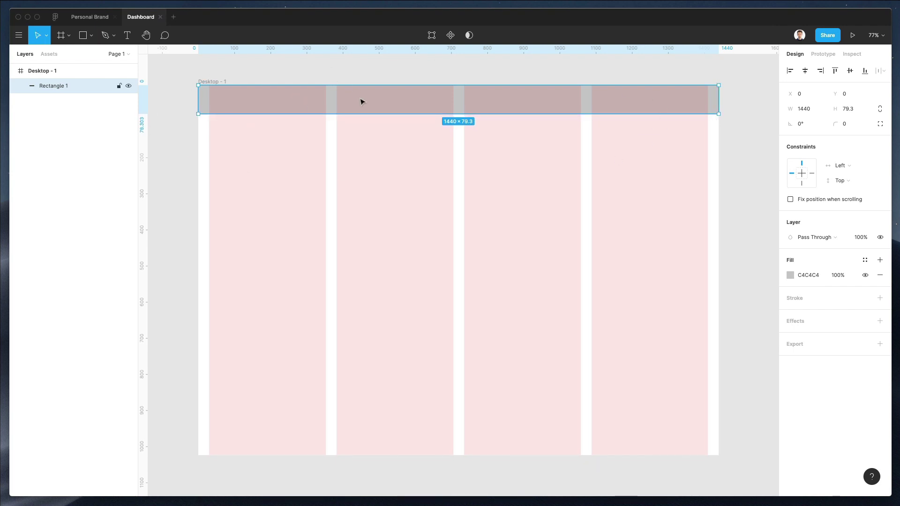
pyautogui.moveTo(374, 116); pyautogui.dragTo(393, 280)
pyautogui.keyDown('alt'); pyautogui.moveTo(363, 179); pyautogui.dragTo(365, 352); pyautogui.keyUp('alt')
pyautogui.click(349, 167)
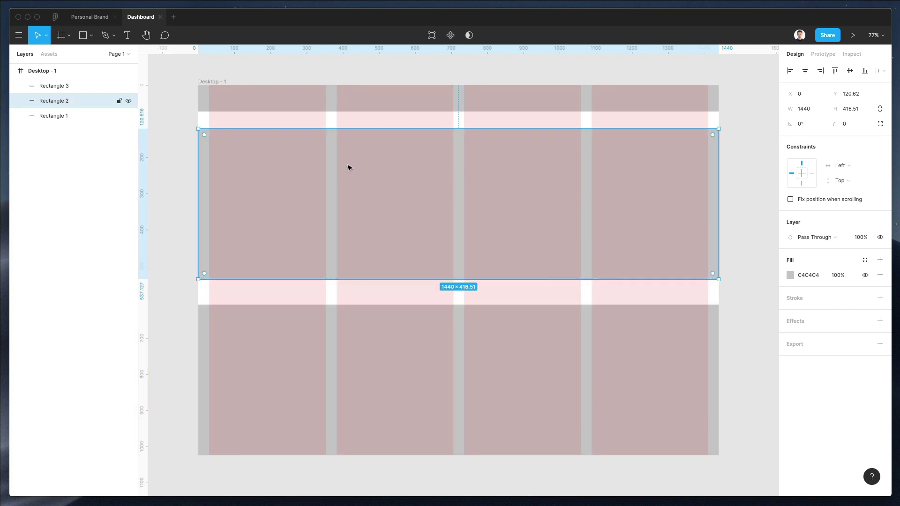
# Step: Distribute the vertical spacing evenly between the three stacked rectangles
pyautogui.click(372, 100)
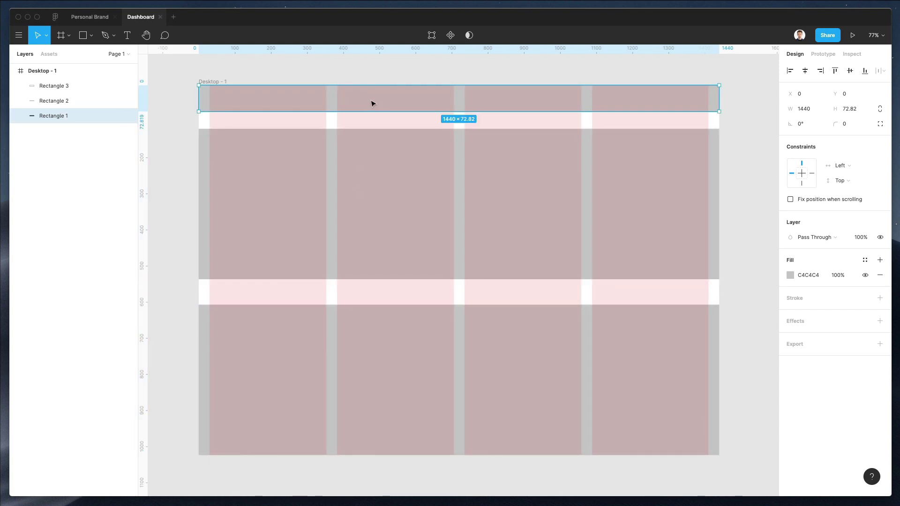
pyautogui.keyDown('shift'); pyautogui.click(394, 150); pyautogui.keyUp('shift')
pyautogui.keyDown('shift'); pyautogui.click(407, 301); pyautogui.keyUp('shift')
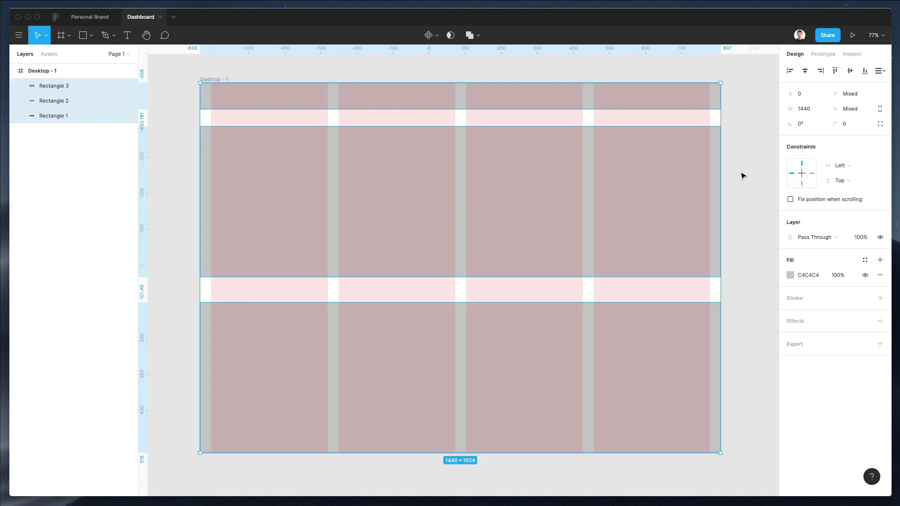
pyautogui.click(880, 71)
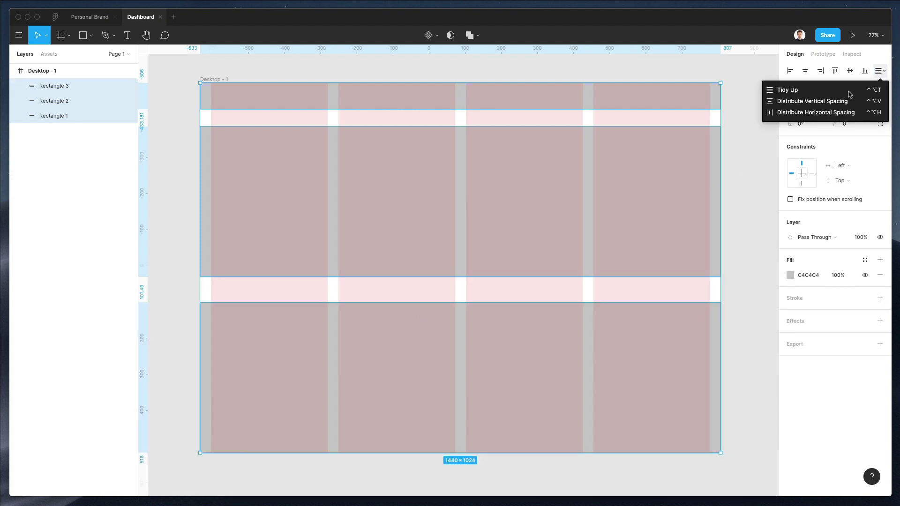
pyautogui.click(804, 101)
pyautogui.click(449, 65)
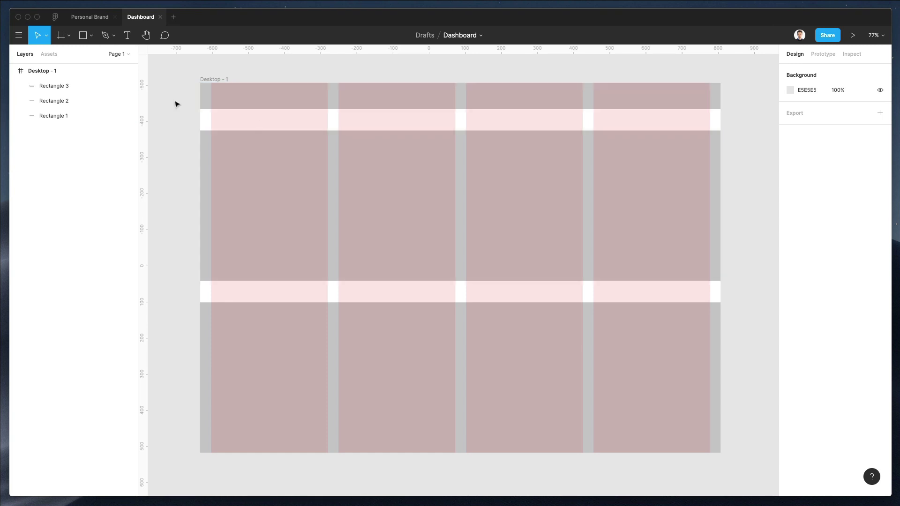
# Step: Stretch the three rectangles together to about 1035 px overall height and move the lowest one up to the frame's bottom edge
pyautogui.moveTo(183, 102); pyautogui.dragTo(333, 378)
pyautogui.moveTo(373, 453); pyautogui.dragTo(374, 457)
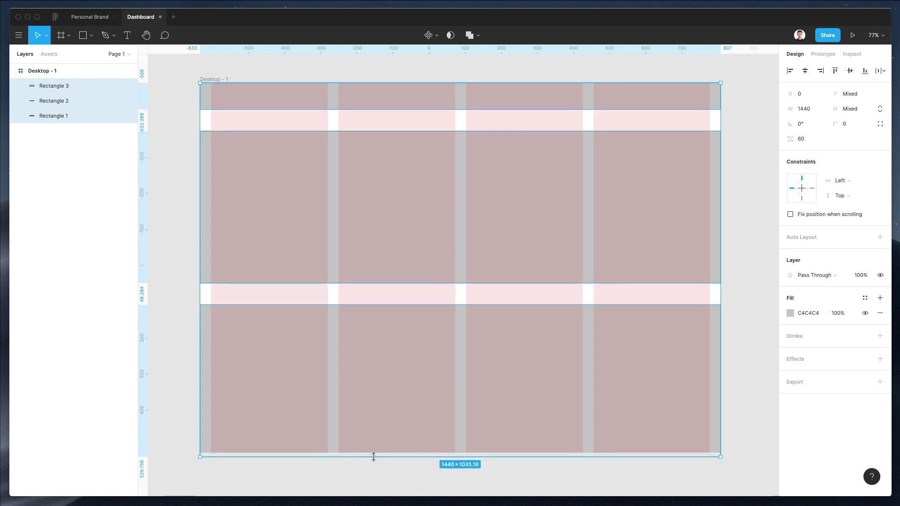
pyautogui.click(466, 478)
pyautogui.click(428, 420)
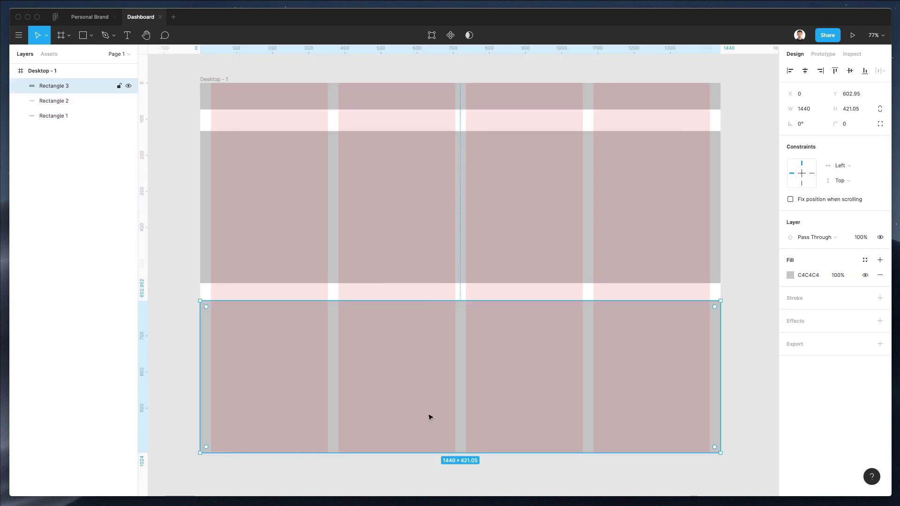
# Step: Even out the vertical spacing between the three resized rectangles again
pyautogui.moveTo(173, 96); pyautogui.dragTo(375, 315)
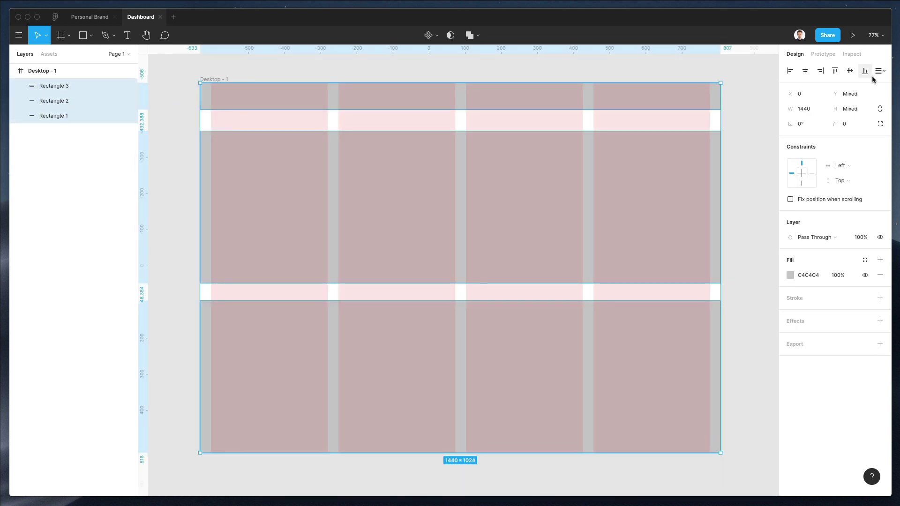
pyautogui.click(874, 78)
pyautogui.click(816, 99)
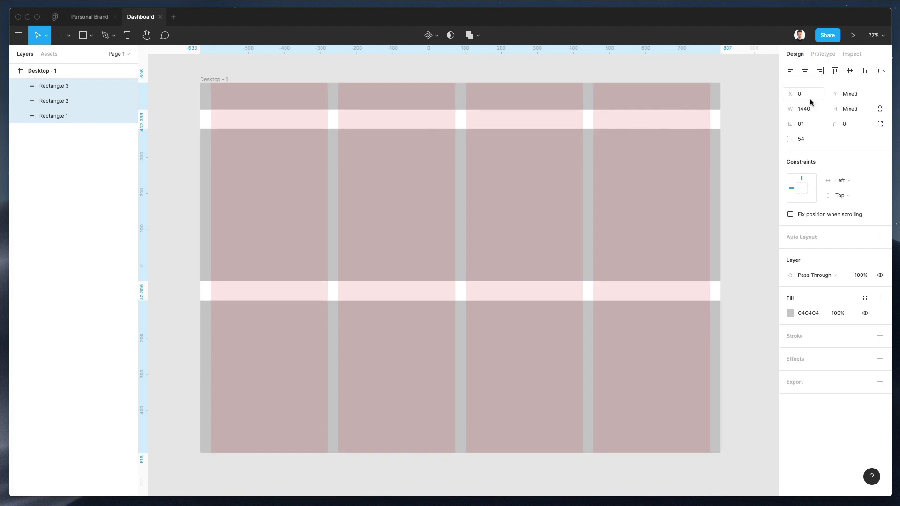
pyautogui.click(614, 70)
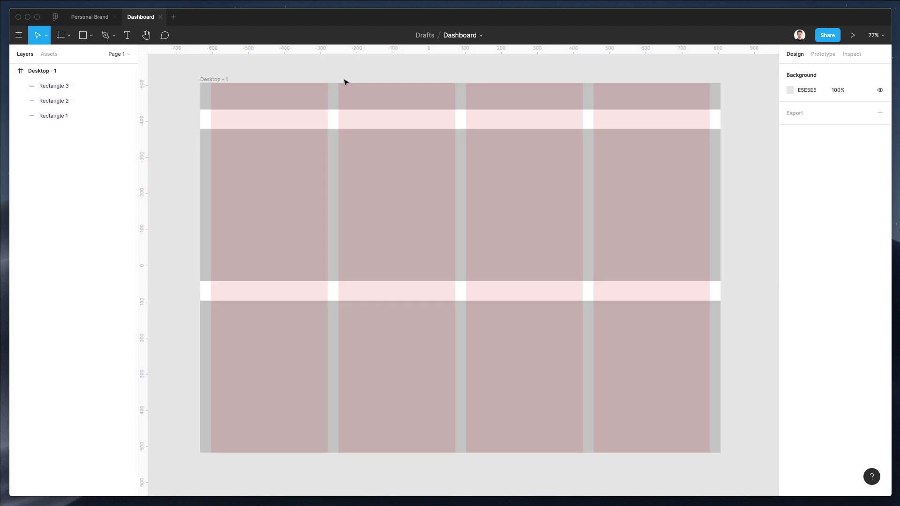
# Step: Change the fill of all three rectangles to white, FFFFFF
pyautogui.moveTo(168, 96); pyautogui.dragTo(402, 438)
pyautogui.click(787, 314)
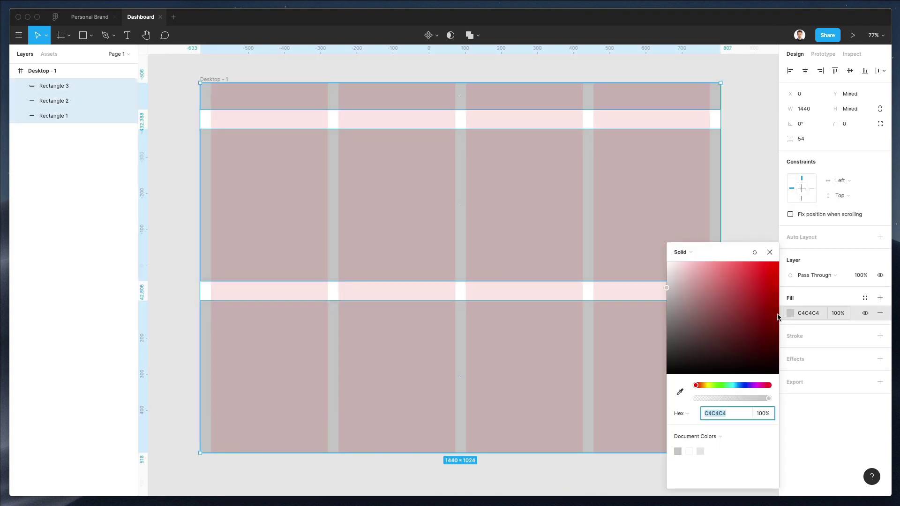
pyautogui.moveTo(689, 294); pyautogui.dragTo(553, 167)
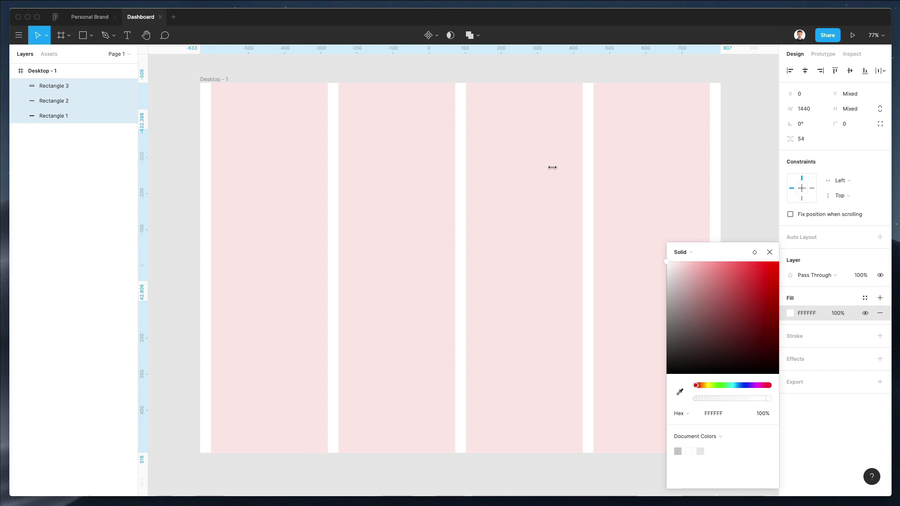
pyautogui.click(162, 83)
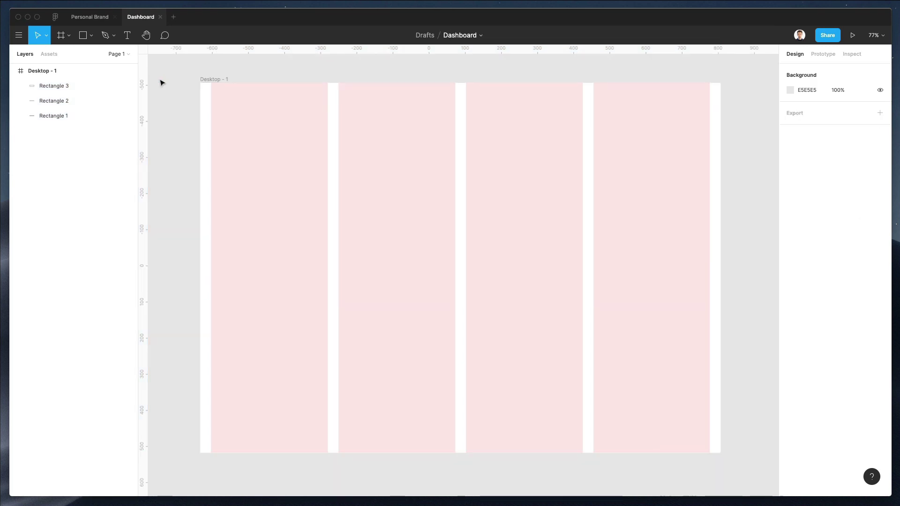
# Step: Set the Desktop frame's background fill to a pale bluish grey, F3F4F9
pyautogui.click(205, 81)
pyautogui.click(790, 306)
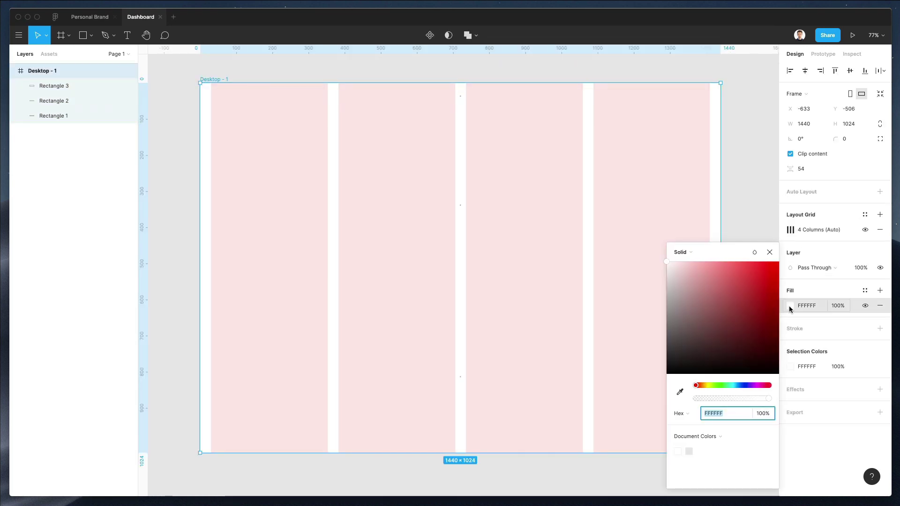
pyautogui.click(665, 264)
pyautogui.moveTo(665, 264); pyautogui.dragTo(664, 265)
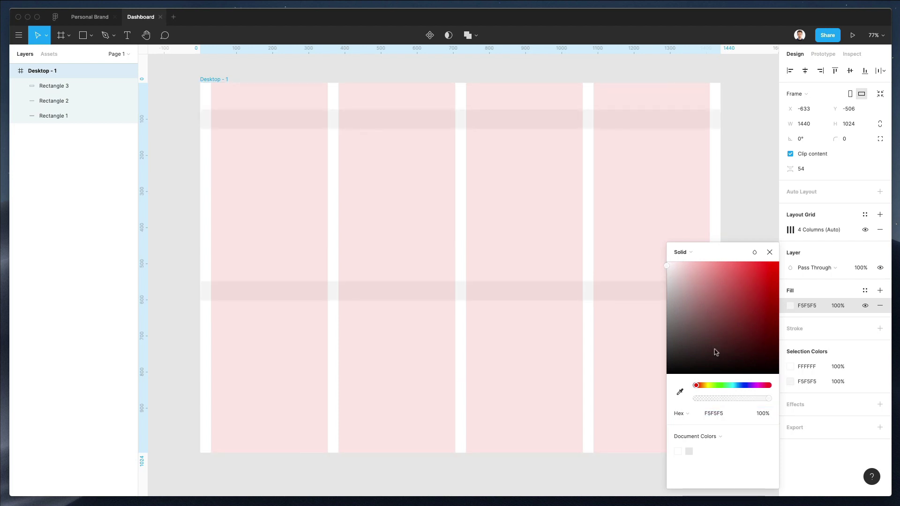
pyautogui.click(742, 385)
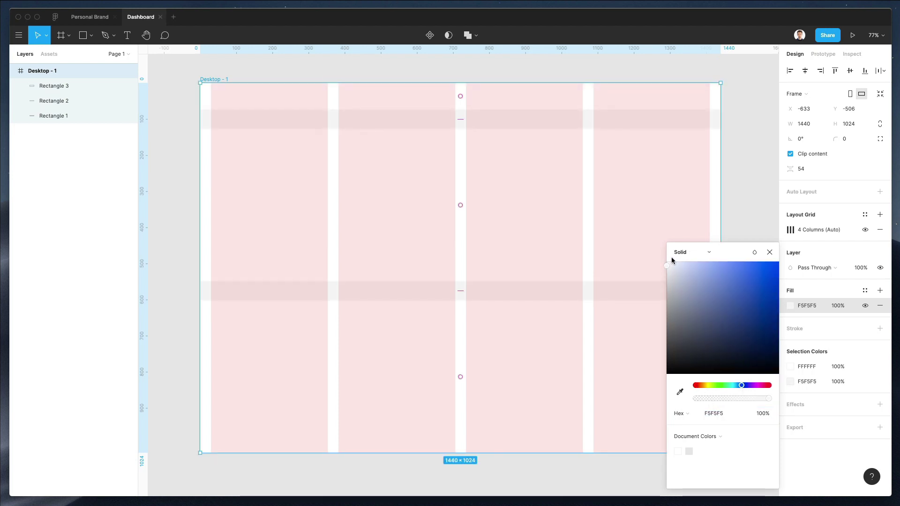
pyautogui.moveTo(665, 263); pyautogui.dragTo(668, 266)
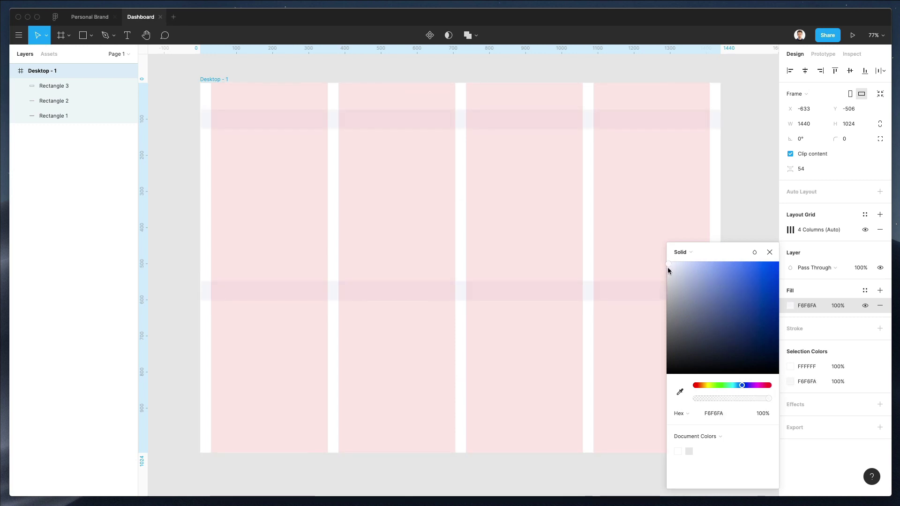
pyautogui.click(764, 181)
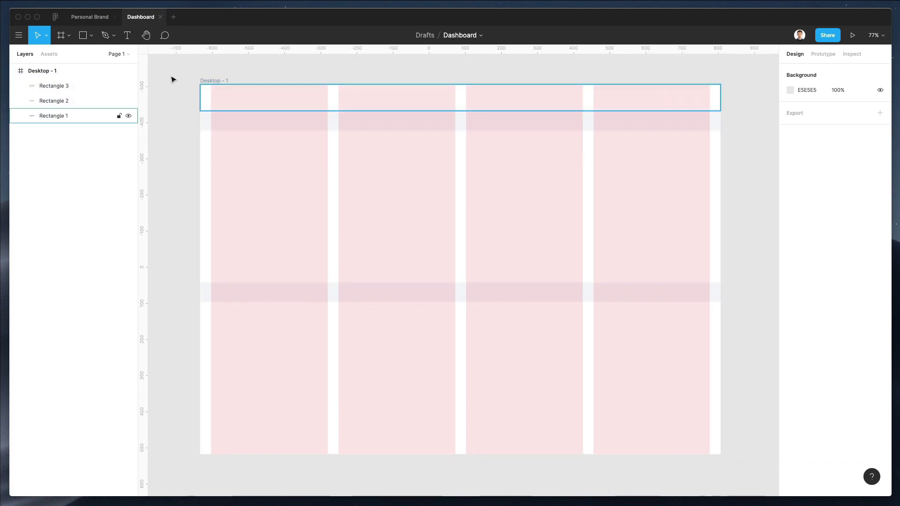
# Step: Recolour the Desktop frame's column layout grid to a light grey at 10% opacity
pyautogui.click(207, 81)
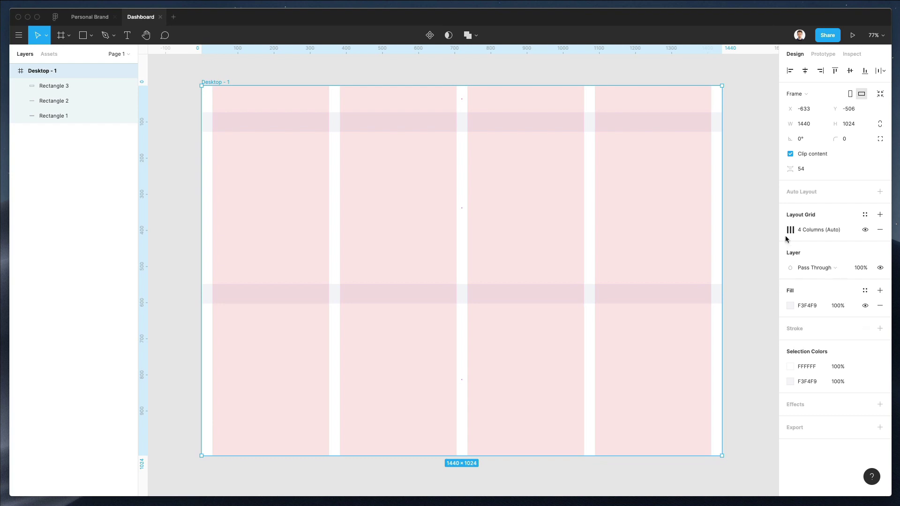
pyautogui.click(790, 229)
pyautogui.click(714, 268)
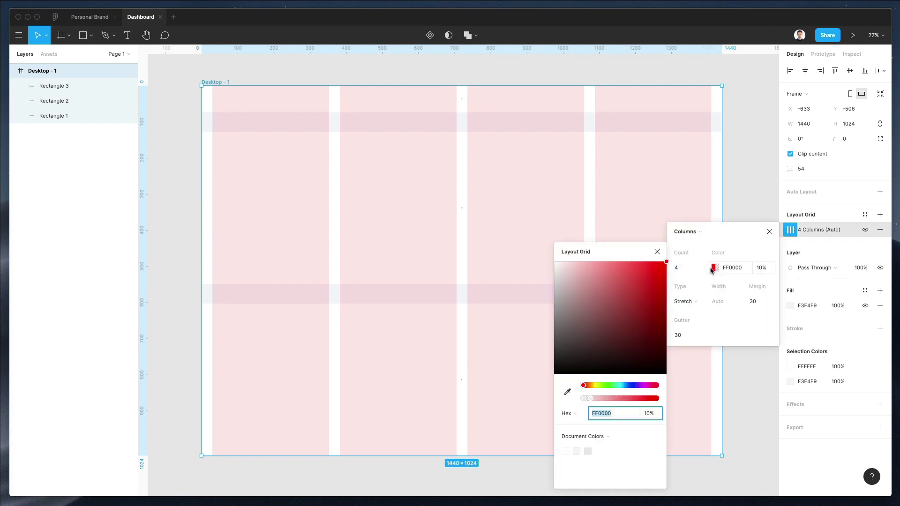
pyautogui.moveTo(563, 272); pyautogui.dragTo(562, 289)
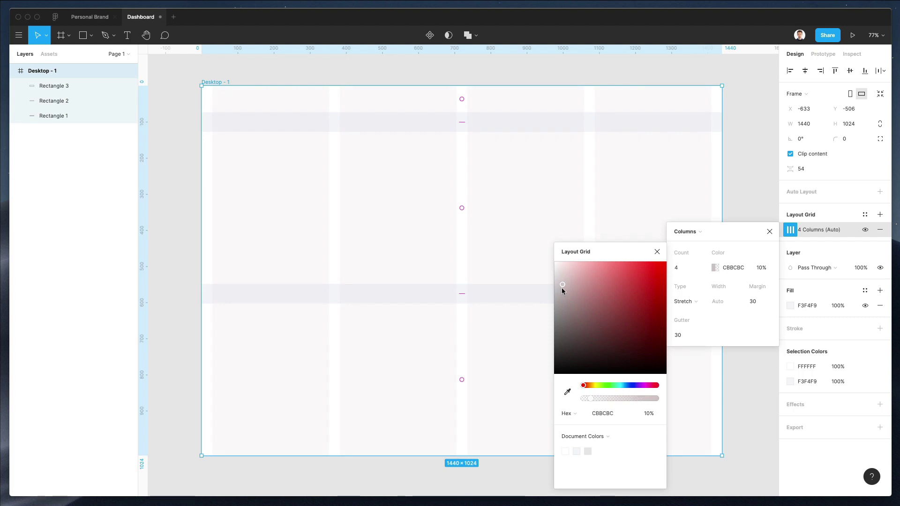
pyautogui.click(351, 74)
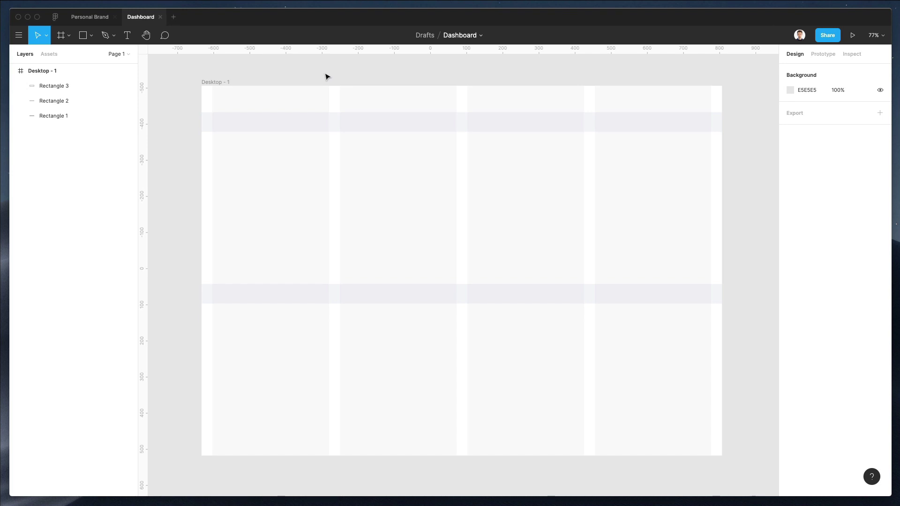
# Step: Add the text ADMINISTRATION at the start of the upper pale band in the Desktop frame
pyautogui.hscroll(-1, 300, 83)
pyautogui.press('t')
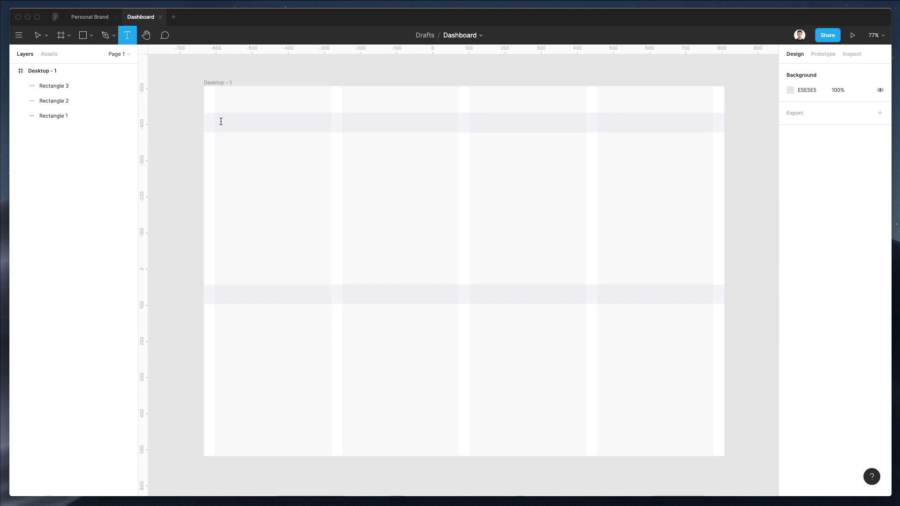
pyautogui.click(220, 121)
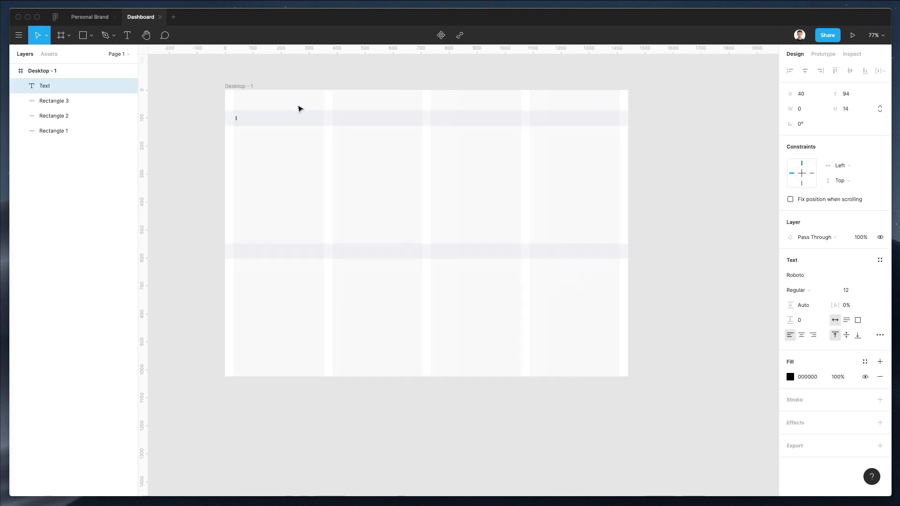
pyautogui.scroll(5, 299, 106)
pyautogui.hscroll(-3, 300, 108)
pyautogui.hscroll(-1, 300, 108)
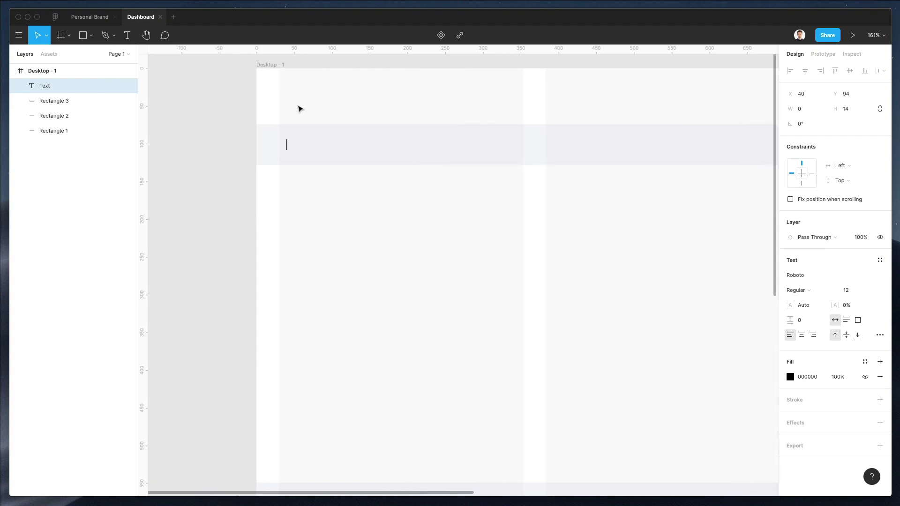
pyautogui.write('ADMINISTRATION')
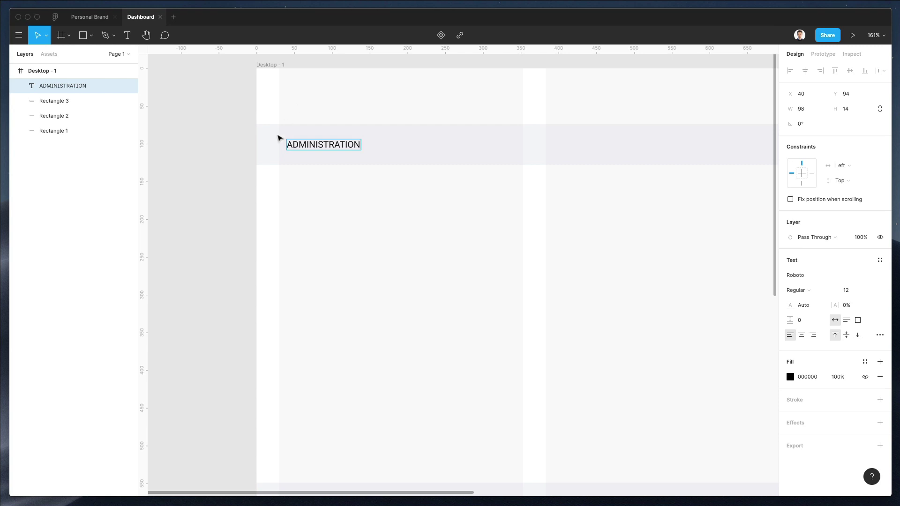
pyautogui.press('Escape')
# Step: Change the ADMINISTRATION text's font to Lato and align it with the first column's left edge at X 30
pyautogui.click(802, 277)
pyautogui.write('Lato')
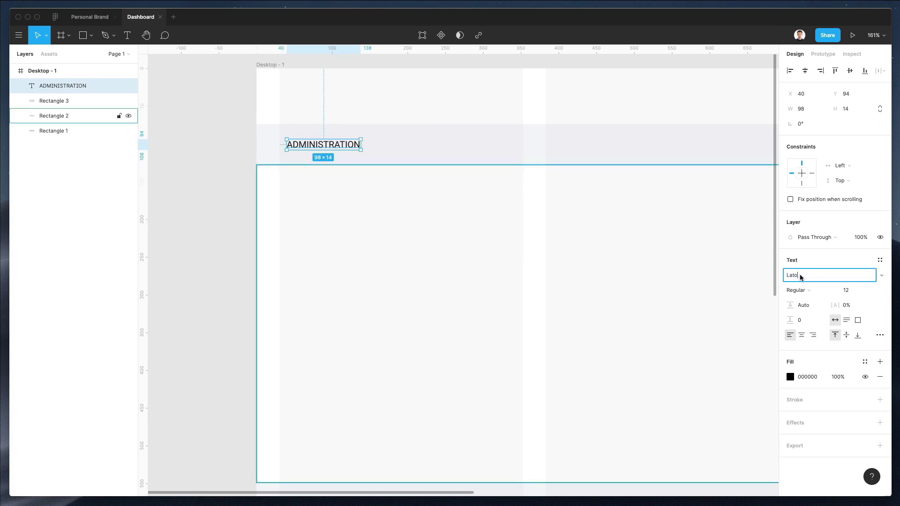
pyautogui.press('Return')
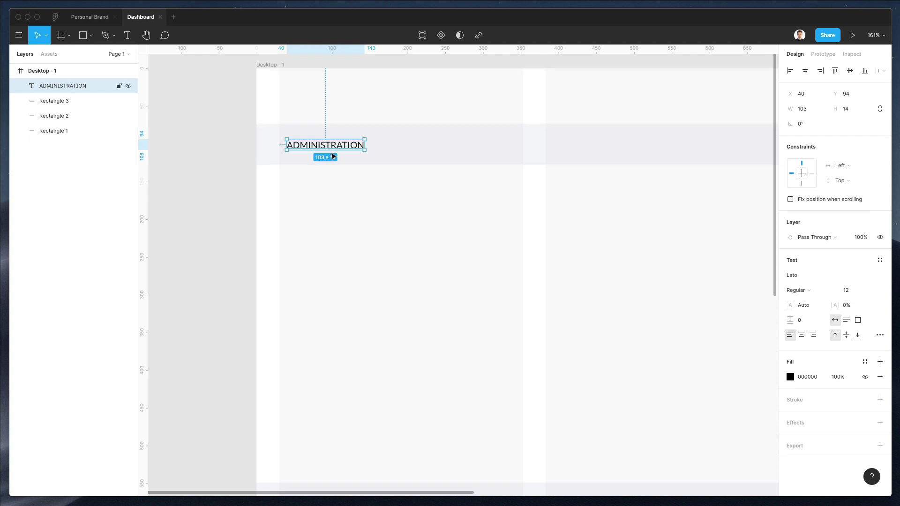
pyautogui.click(408, 143)
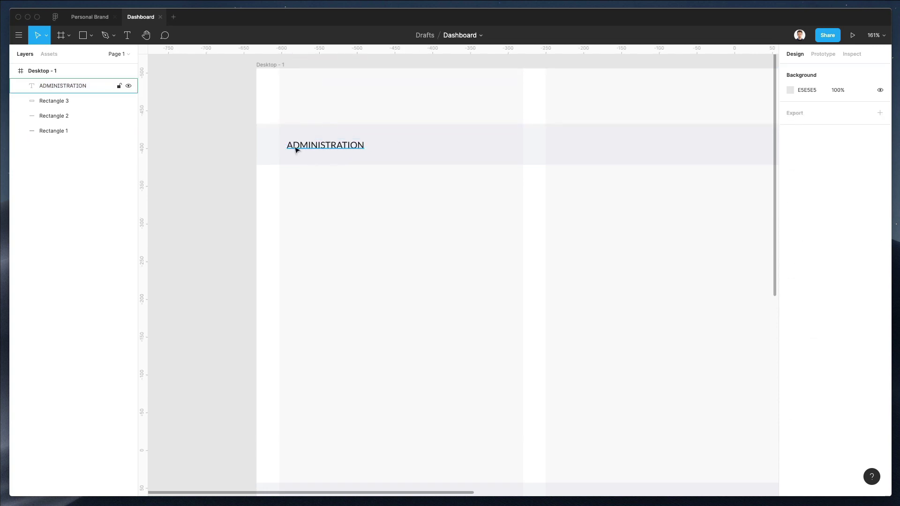
pyautogui.moveTo(312, 147); pyautogui.dragTo(305, 148)
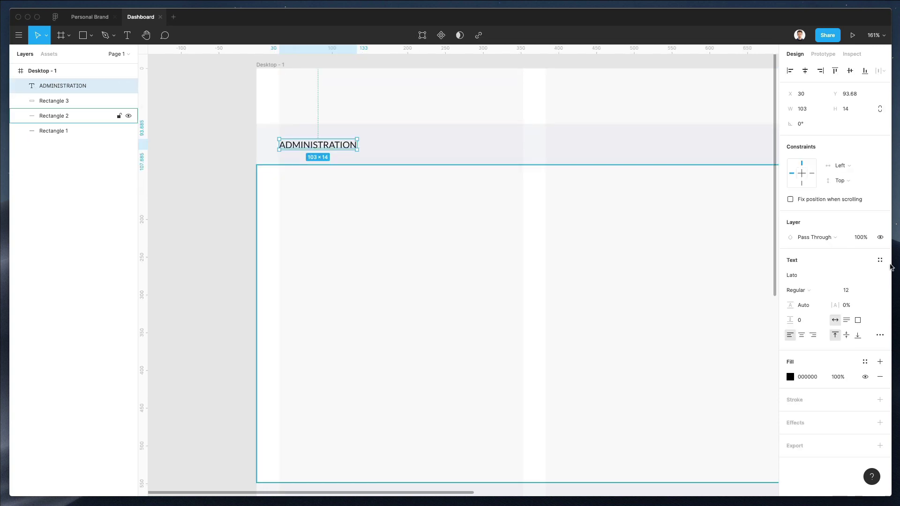
# Step: Keep the heading's weight at Regular and recolour its fill to a bluish grey, A4A5B2
pyautogui.click(799, 290)
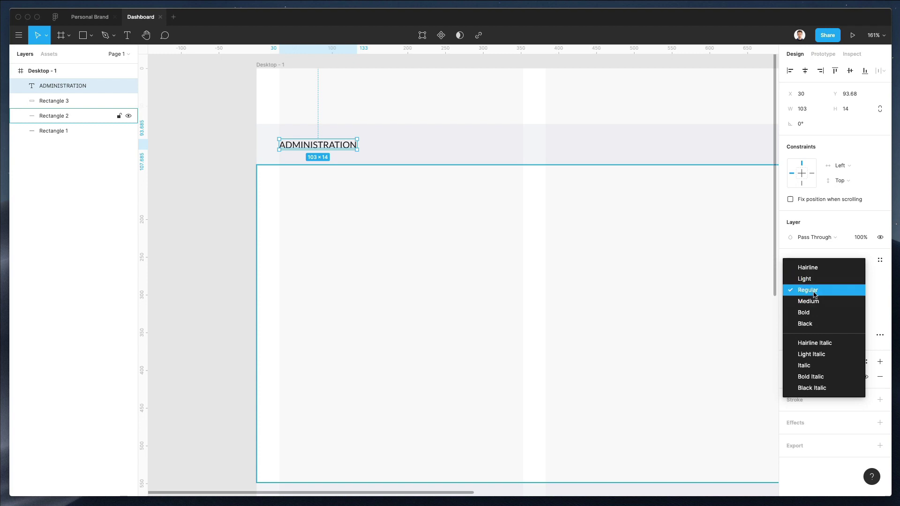
pyautogui.click(814, 291)
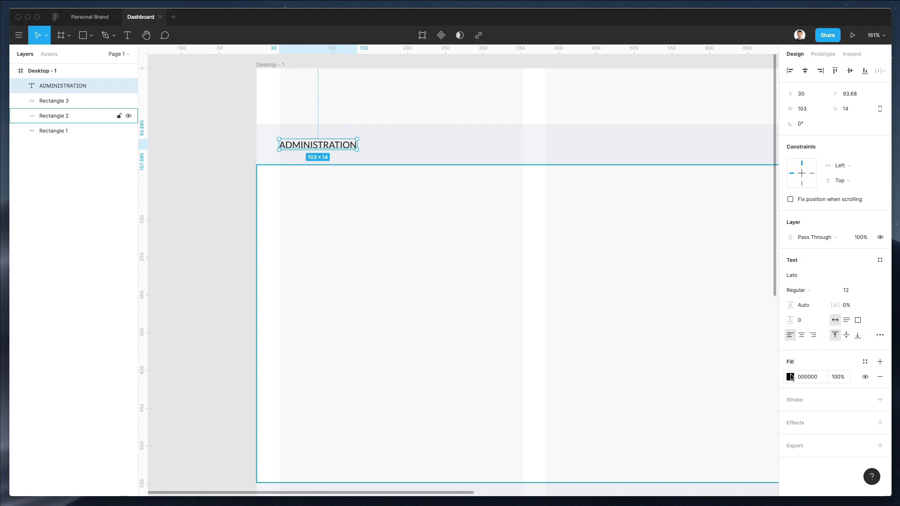
pyautogui.click(790, 376)
pyautogui.moveTo(677, 323); pyautogui.dragTo(632, 309)
pyautogui.click(742, 386)
pyautogui.moveTo(683, 299); pyautogui.dragTo(674, 300)
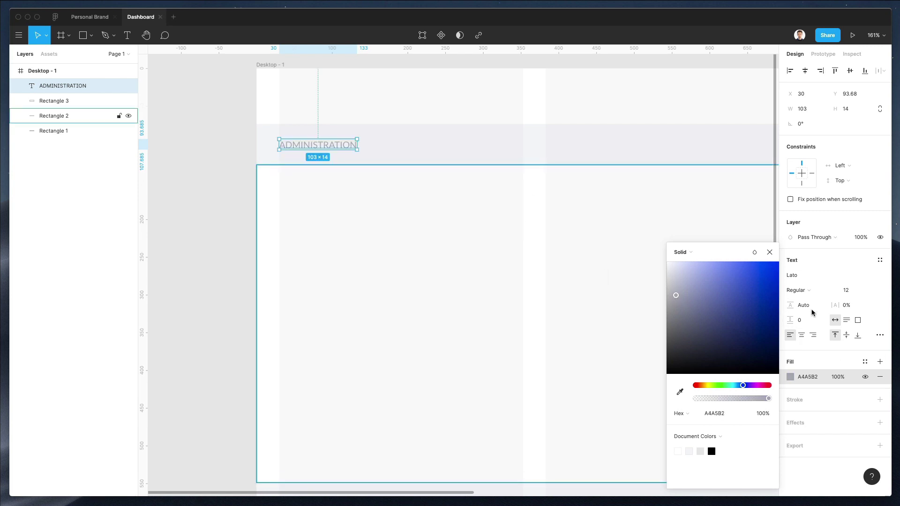
# Step: Set the ADMINISTRATION heading's letter spacing to 5%
pyautogui.click(842, 305)
pyautogui.write('10')
pyautogui.press('Return')
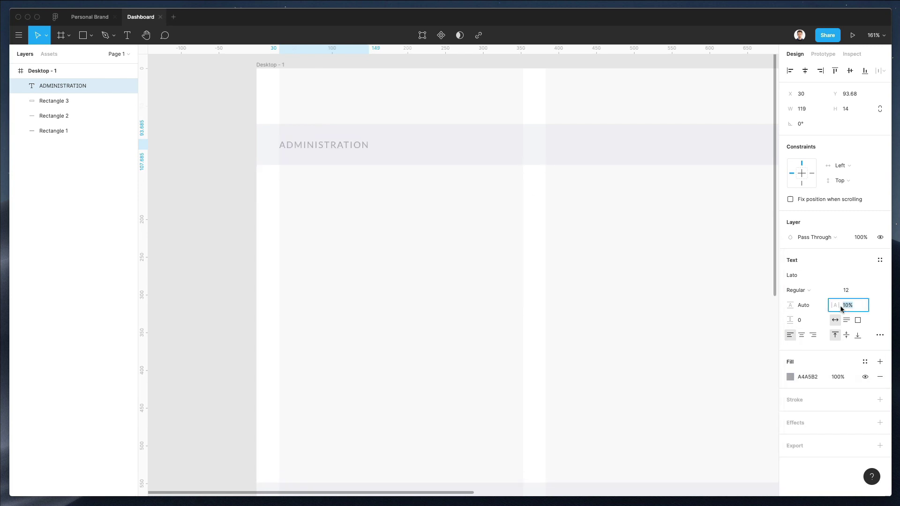
pyautogui.press('Down')
pyautogui.press('Down')
pyautogui.press('Down')
pyautogui.press('Down')
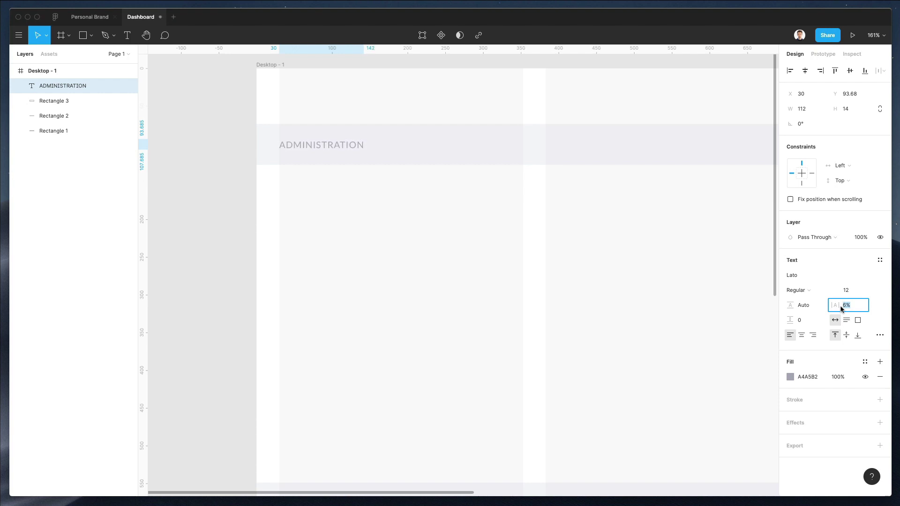
pyautogui.press('Down')
# Step: Set the heading's font weight to Medium and nudge it up to Y 92.68
pyautogui.click(803, 290)
pyautogui.click(808, 301)
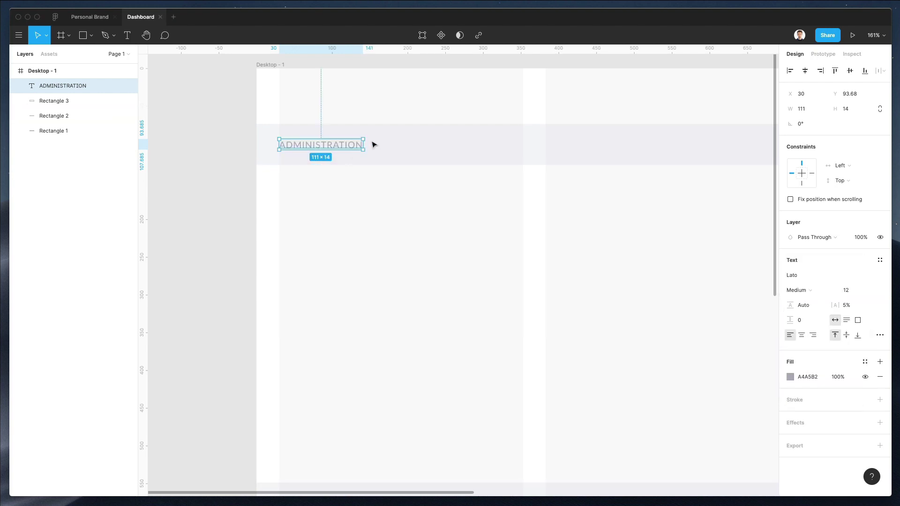
pyautogui.press('Escape')
pyautogui.click(314, 144)
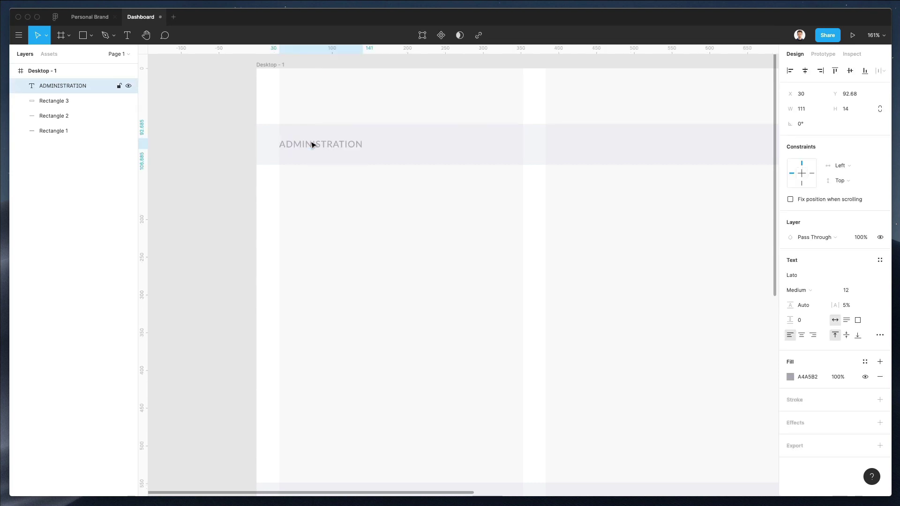
# Step: Duplicate the ADMINISTRATION heading to the left edge of the second column, then repeat the copy for the third and fourth columns
pyautogui.scroll(3, 356, 129)
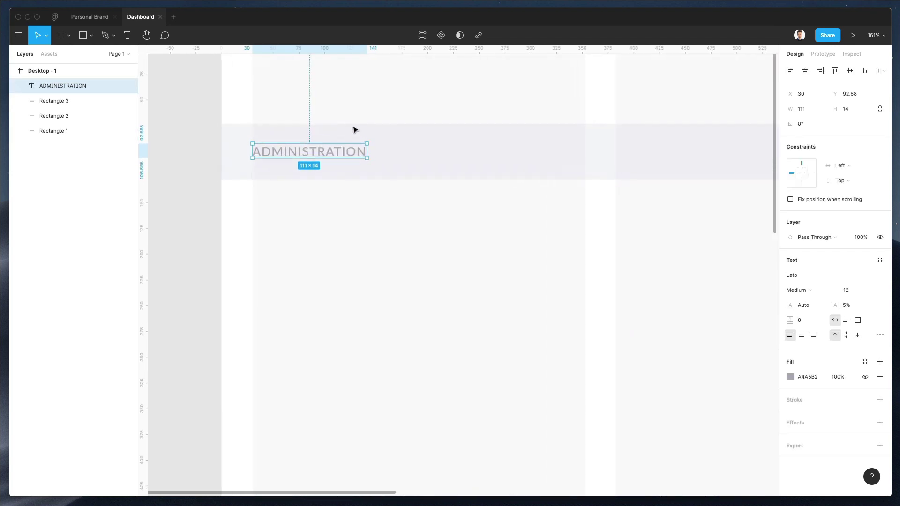
pyautogui.scroll(-5, 356, 128)
pyautogui.hscroll(3, 328, 136)
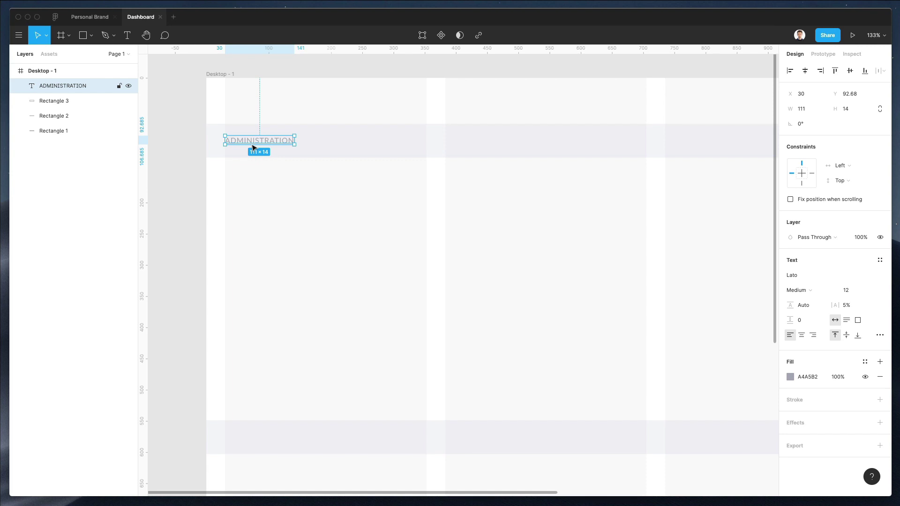
pyautogui.moveTo(255, 147); pyautogui.dragTo(468, 147)
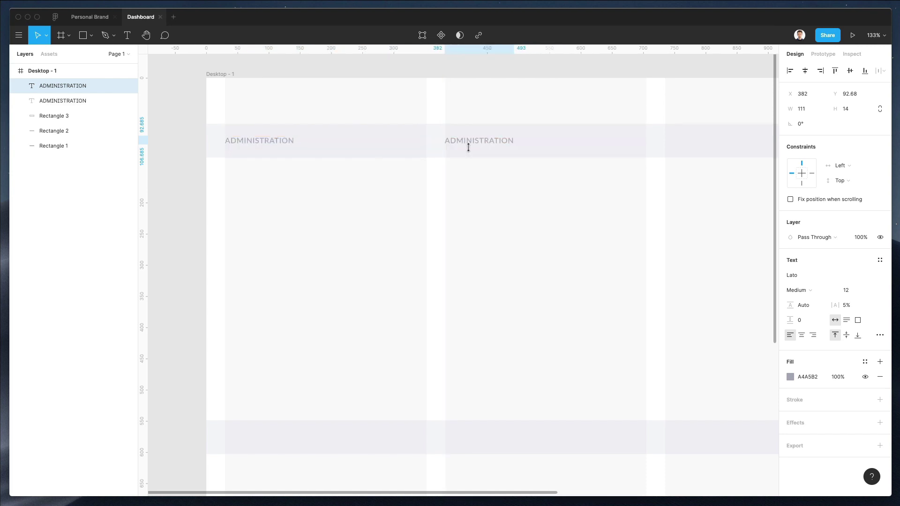
pyautogui.press('super+d')
pyautogui.press('super+d')
# Step: Align the last duplicated heading with the fourth column's left edge at X 1088
pyautogui.hscroll(5, 474, 151)
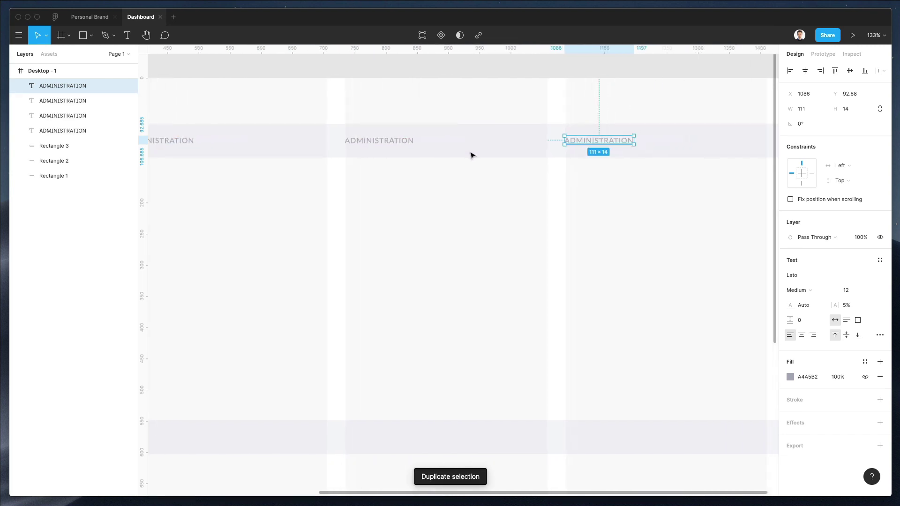
pyautogui.hscroll(5, 529, 134)
pyautogui.moveTo(515, 139); pyautogui.dragTo(506, 142)
# Step: Change the second column's heading text to HUMAN RESOURCES
pyautogui.hscroll(-3, 299, 145)
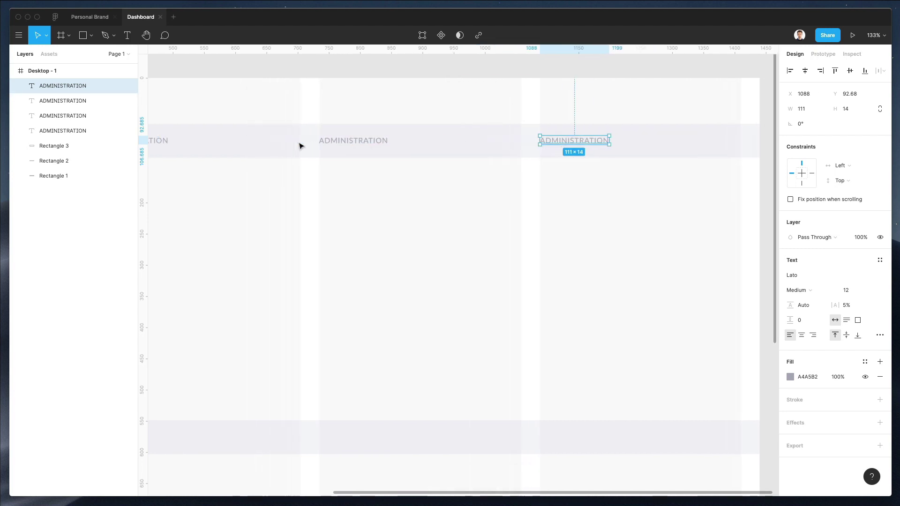
pyautogui.scroll(-2, 300, 146)
pyautogui.hscroll(-1, 299, 146)
pyautogui.hscroll(-2, 300, 146)
pyautogui.click(282, 146)
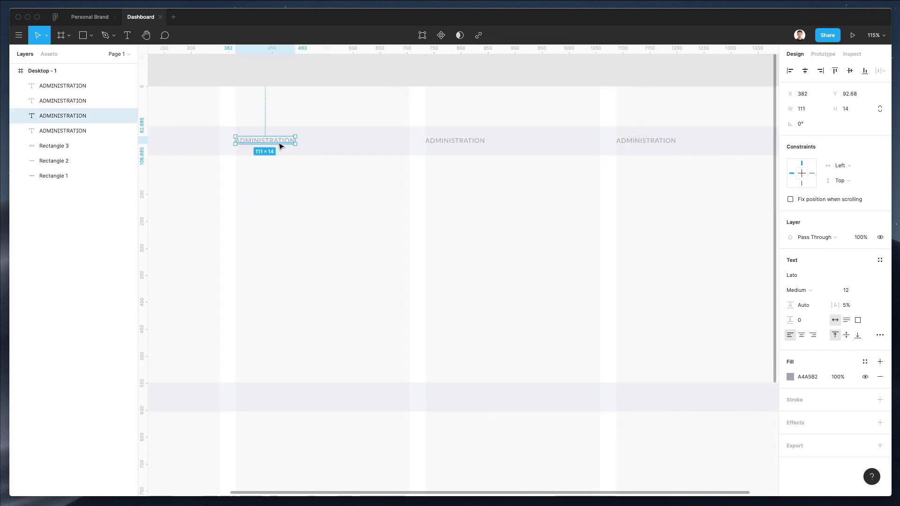
pyautogui.doubleClick(282, 145)
pyautogui.write('HUMAN RES')
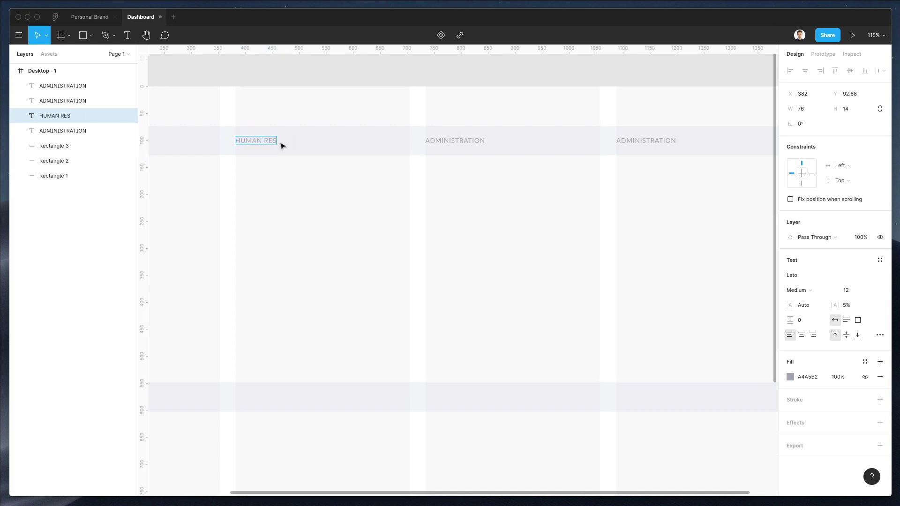
pyautogui.write('OURCES')
# Step: Change the third and fourth column headings to PUBLIC RELATIONS and COUNTRIES
pyautogui.doubleClick(436, 142)
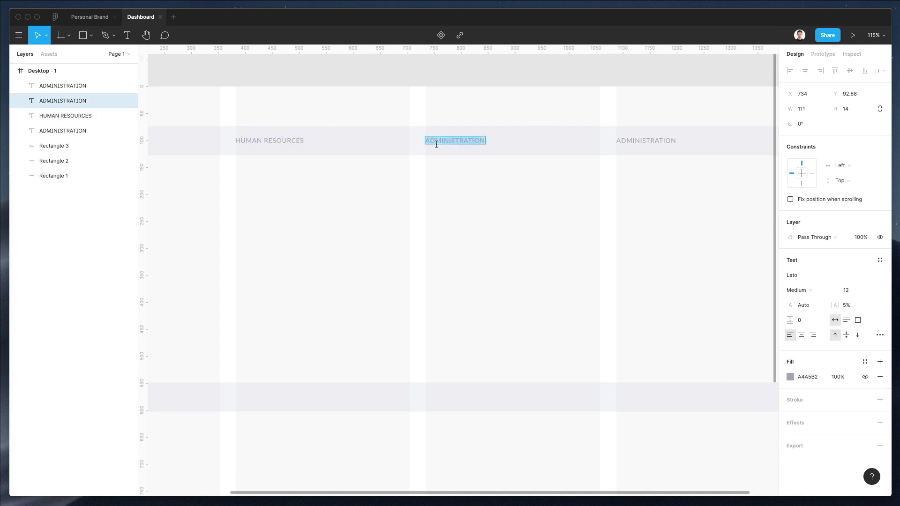
pyautogui.write('PUBLIC')
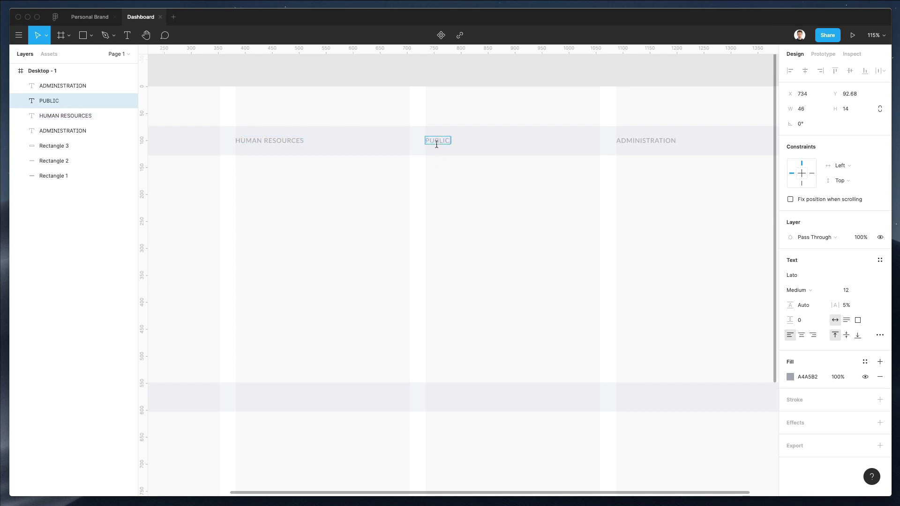
pyautogui.write(' RELATIONS')
pyautogui.doubleClick(630, 141)
pyautogui.write('COUNTRIES')
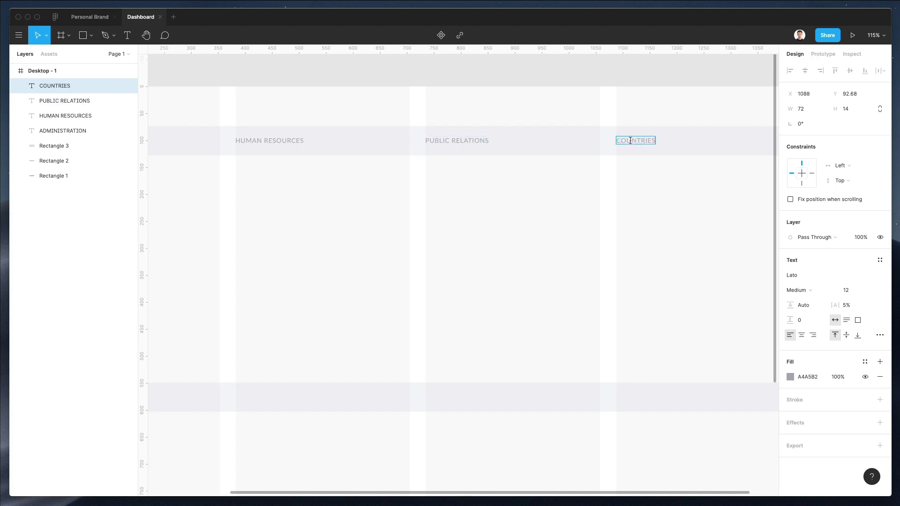
pyautogui.click(588, 154)
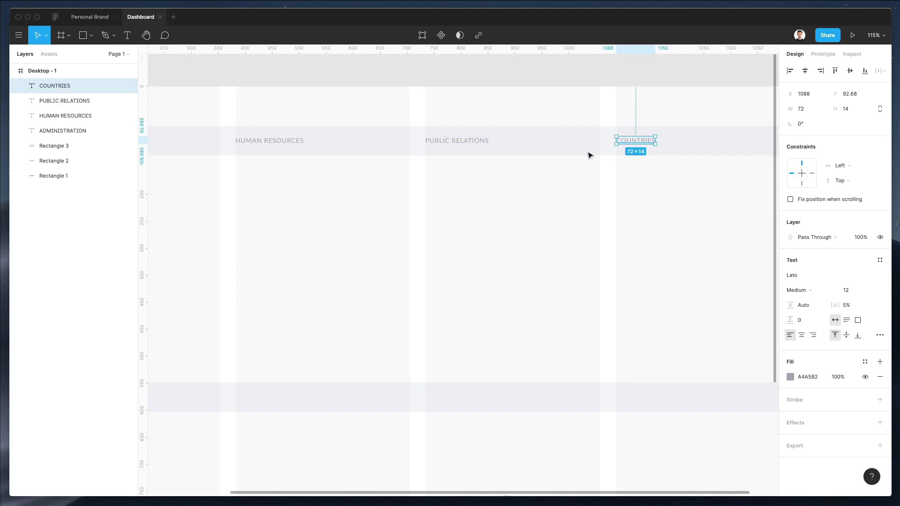
pyautogui.moveTo(628, 144); pyautogui.dragTo(628, 145)
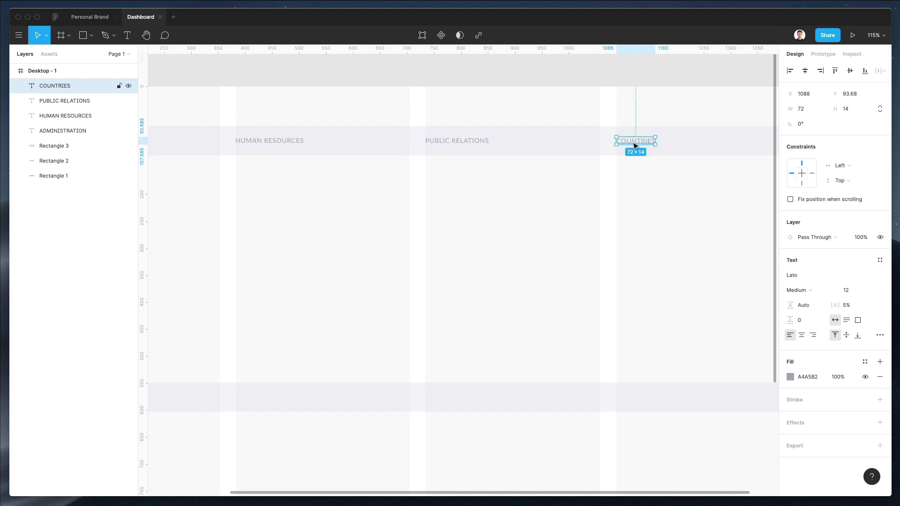
pyautogui.moveTo(683, 144); pyautogui.dragTo(175, 150)
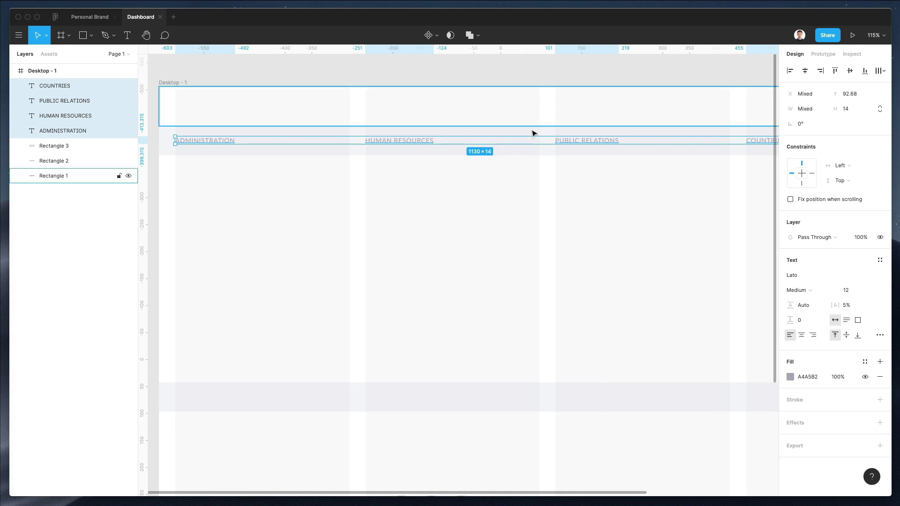
pyautogui.click(572, 141)
pyautogui.hscroll(1, 573, 145)
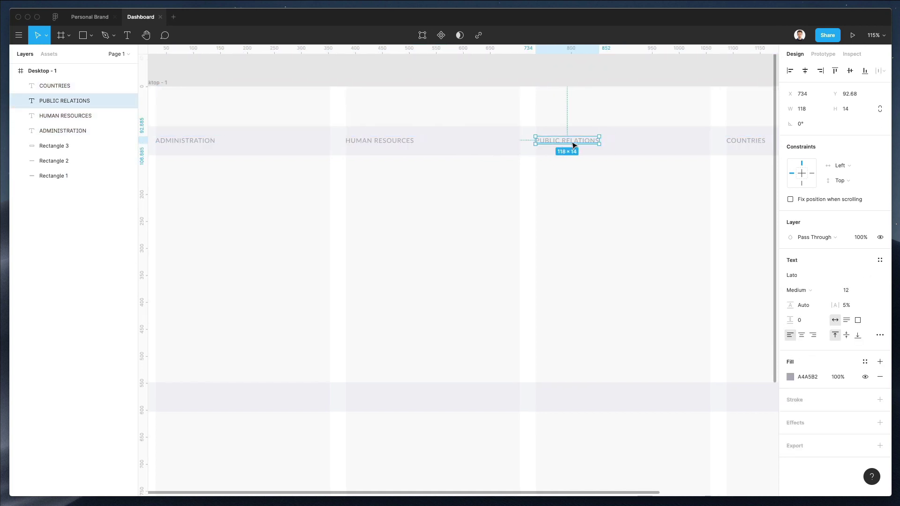
# Step: Duplicate all four column headings straight down into the lower pale band, at Y 567.88
pyautogui.hscroll(3, 575, 145)
pyautogui.scroll(-2, 571, 141)
pyautogui.moveTo(178, 141); pyautogui.dragTo(685, 148)
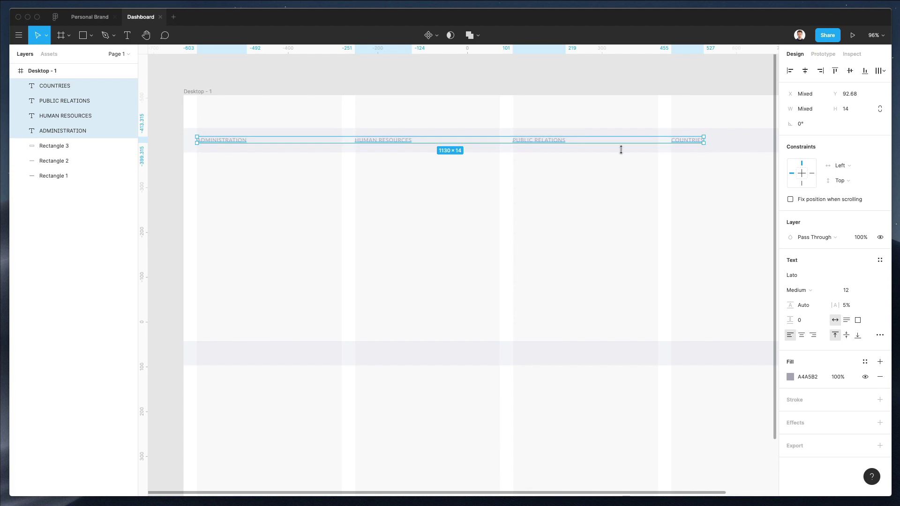
pyautogui.moveTo(390, 145); pyautogui.dragTo(379, 354)
pyautogui.scroll(-2, 380, 353)
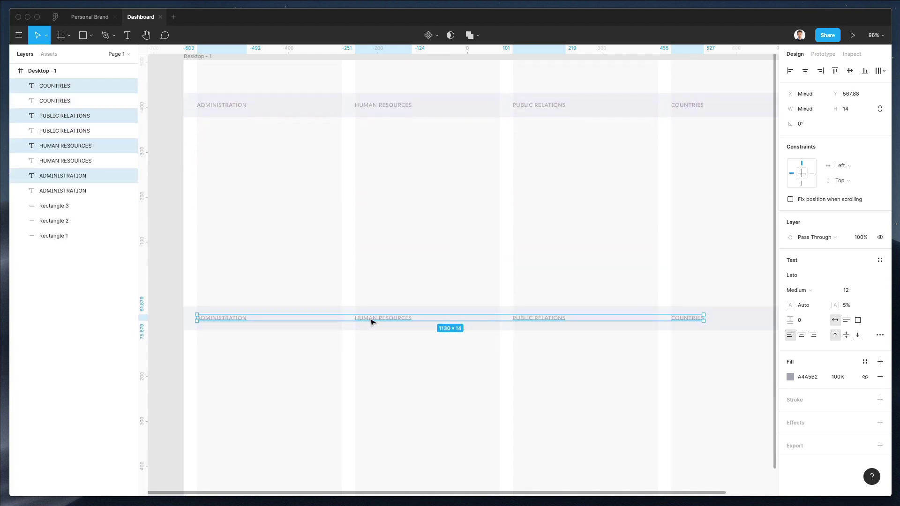
# Step: Delete the duplicated row of headings from the lower pale band
pyautogui.scroll(-1, 371, 321)
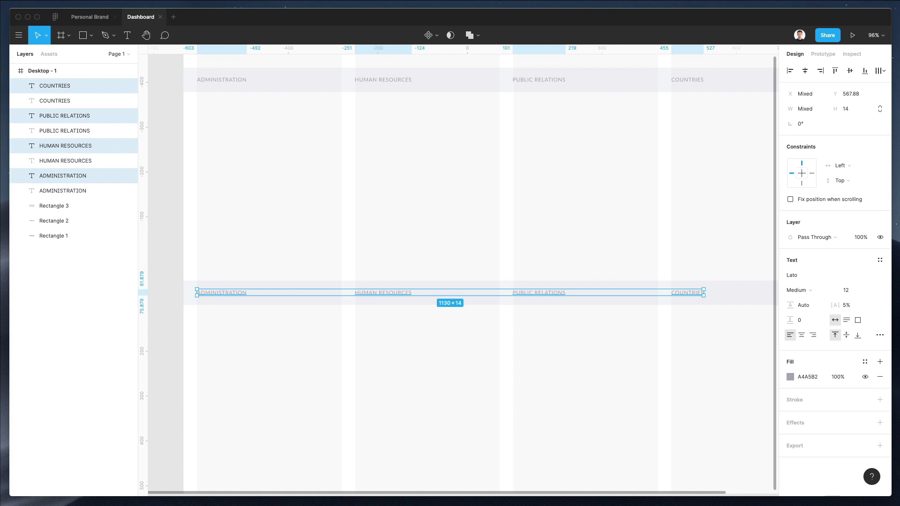
pyautogui.moveTo(145, 374); pyautogui.dragTo(105, 391)
pyautogui.press('Delete')
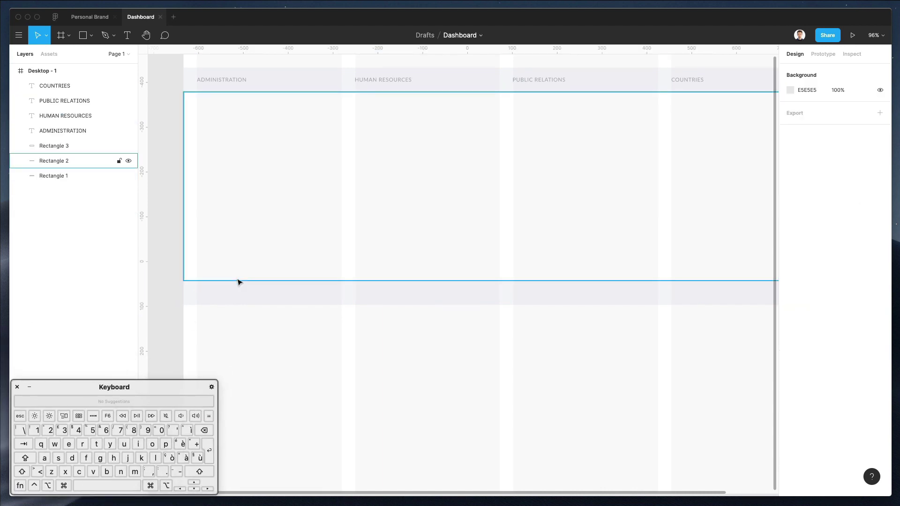
# Step: Duplicate all four column headings straight down into the lower pale band, level with Y 567.88
pyautogui.scroll(2, 237, 282)
pyautogui.moveTo(162, 119); pyautogui.dragTo(675, 136)
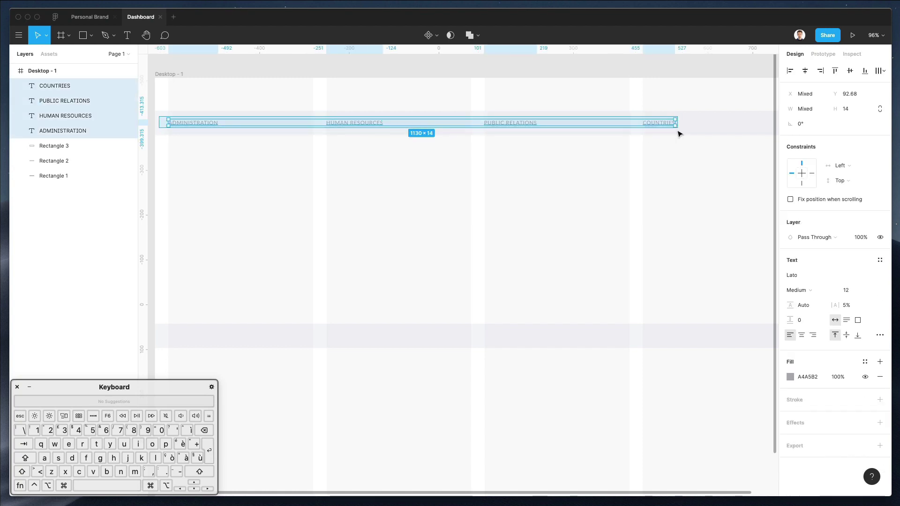
pyautogui.hscroll(-2, 333, 133)
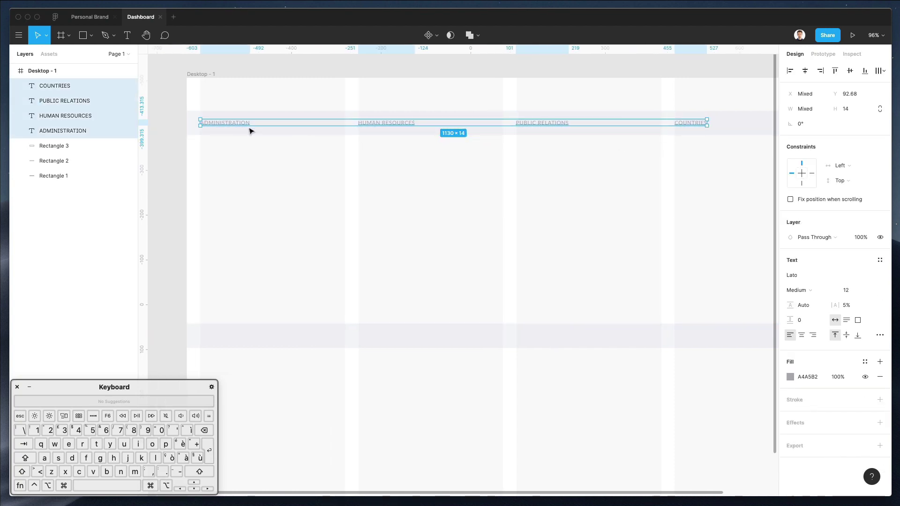
pyautogui.press('alt')
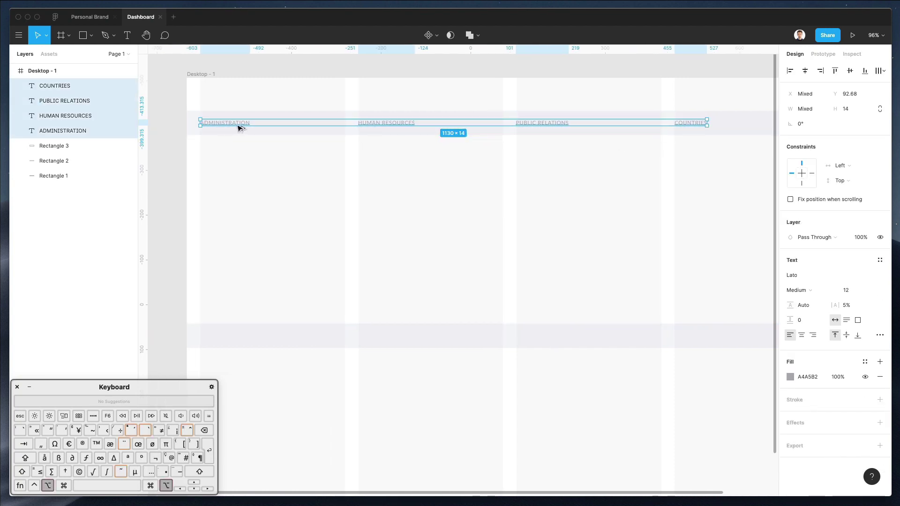
pyautogui.moveTo(240, 127); pyautogui.dragTo(247, 333)
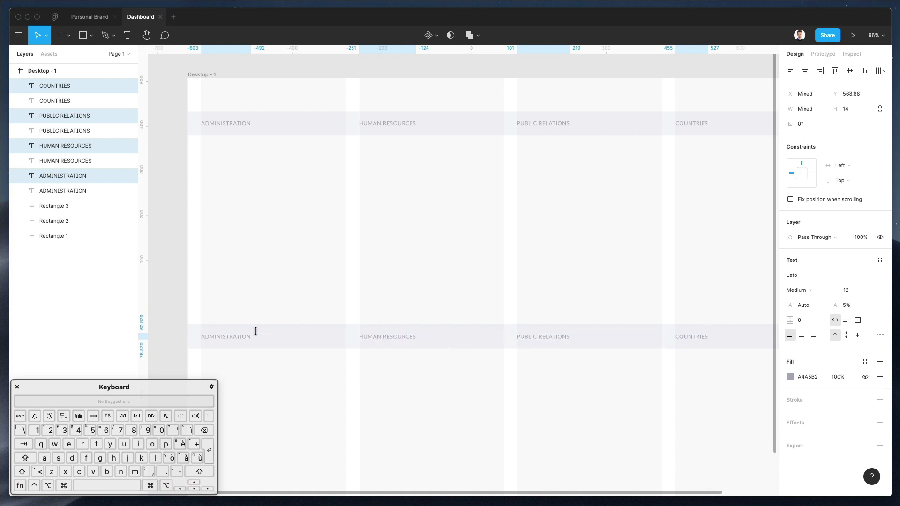
pyautogui.scroll(-1, 256, 334)
pyautogui.scroll(-1, 257, 336)
pyautogui.click(183, 289)
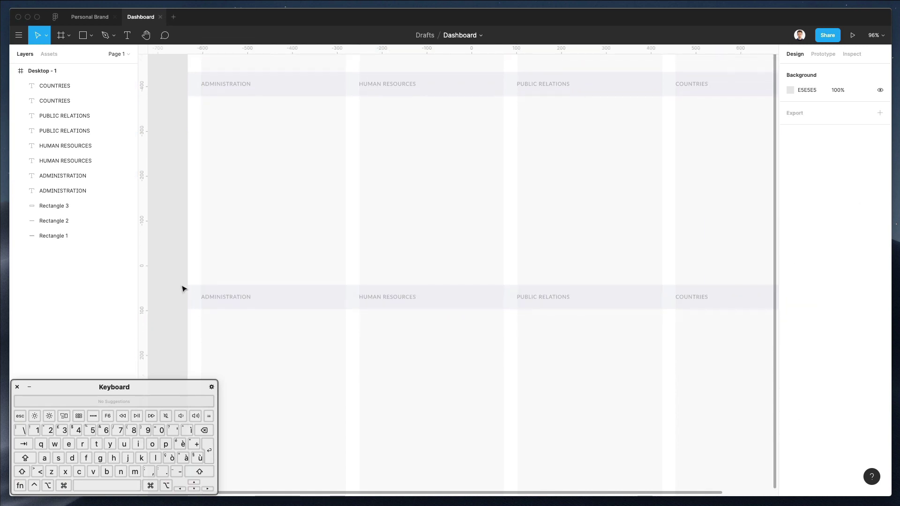
# Step: Change the first heading in the lower pale band to OVERVIEW
pyautogui.scroll(-1, 206, 285)
pyautogui.click(228, 280)
pyautogui.press('Return')
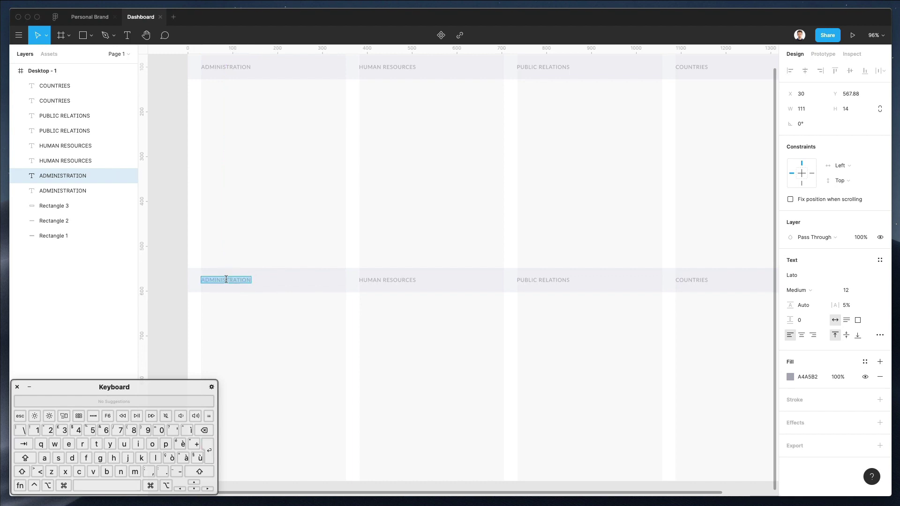
pyautogui.write('OVERVIEW')
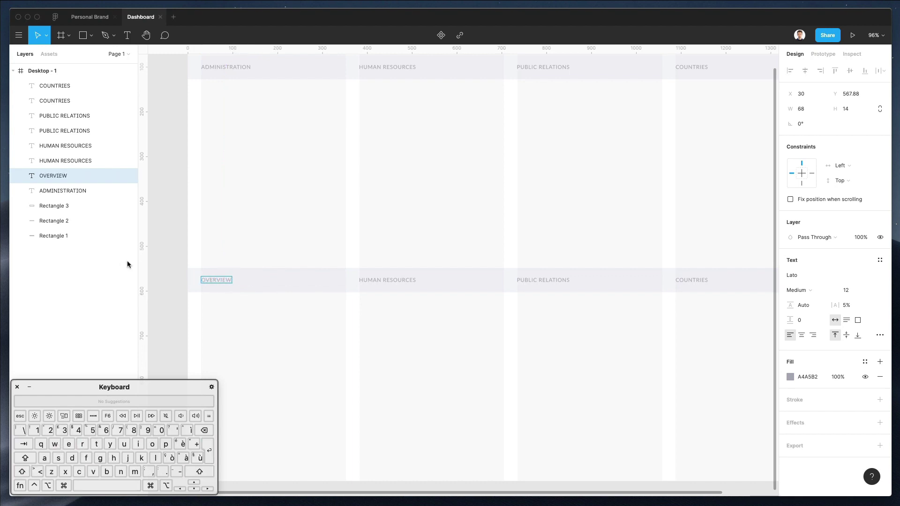
pyautogui.scroll(-2, 277, 238)
pyautogui.hscroll(3, 277, 237)
pyautogui.press('Escape')
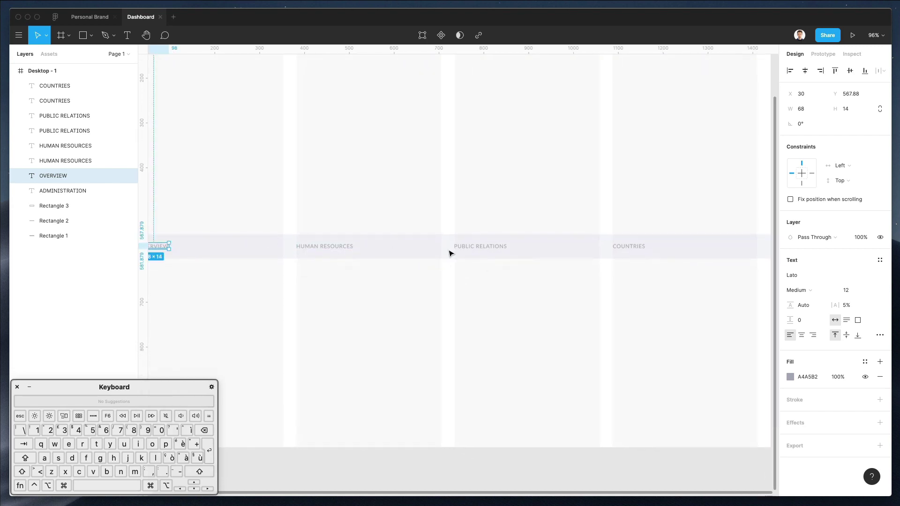
# Step: Delete the duplicated HUMAN RESOURCES and PUBLIC RELATIONS headings from the lower pale band
pyautogui.click(481, 247)
pyautogui.keyDown('shift'); pyautogui.click(324, 247); pyautogui.keyUp('shift')
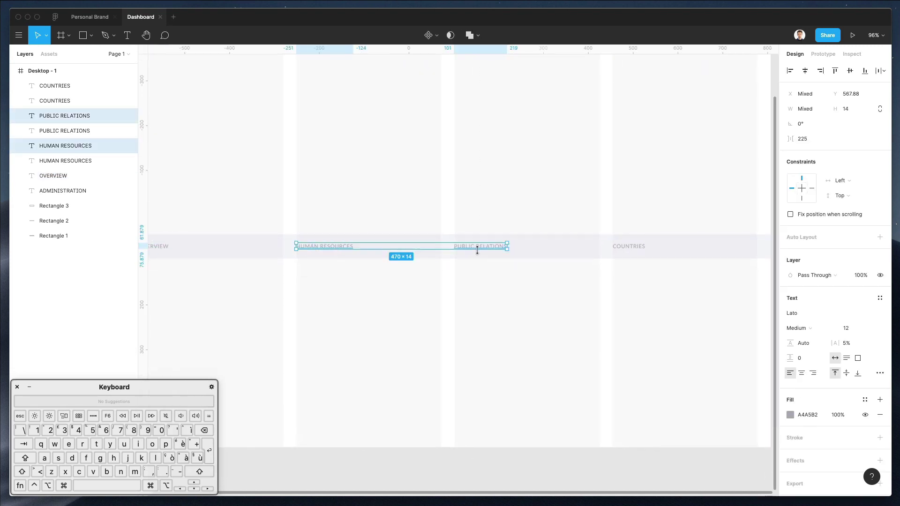
pyautogui.press('BackSpace')
# Step: Move the lower COUNTRIES heading to the fourth column's right edge, at X 1338, and right-align its text
pyautogui.click(630, 249)
pyautogui.hscroll(1, 629, 252)
pyautogui.moveTo(579, 247); pyautogui.dragTo(690, 249)
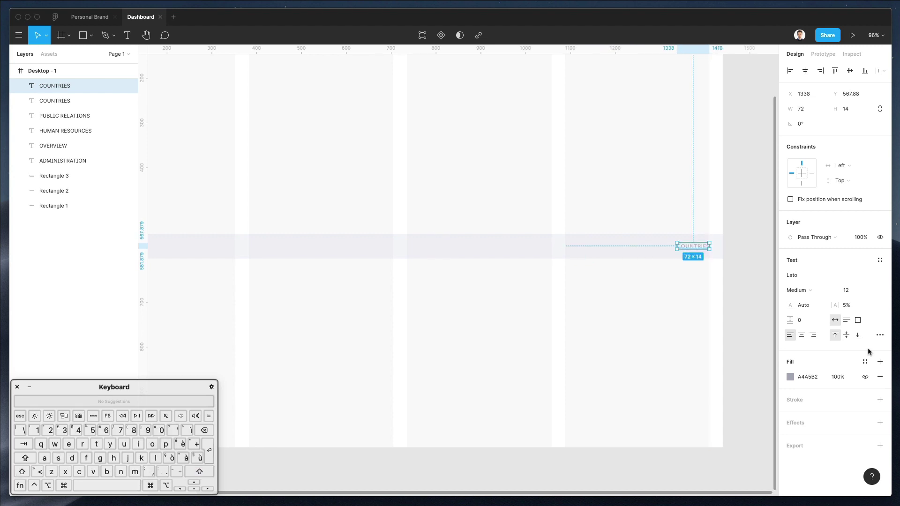
pyautogui.click(813, 334)
# Step: Replace the lower COUNTRIES text with "updated at 08:53pm on February 20, 2022"
pyautogui.press('Return')
pyautogui.write('updated at')
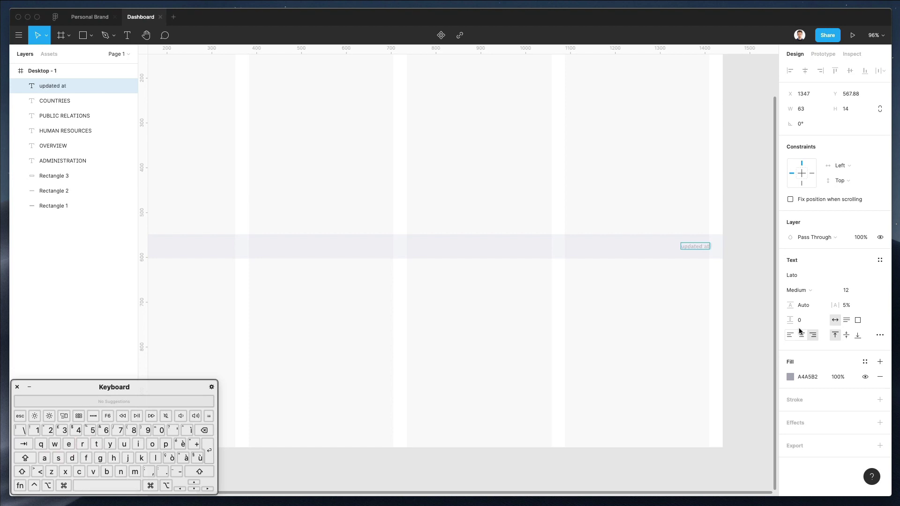
pyautogui.write(' 08:53pm on February')
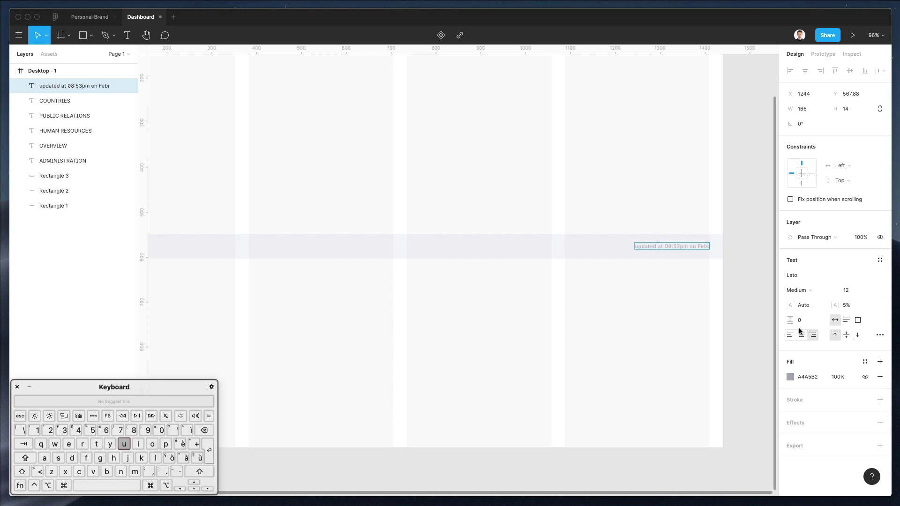
pyautogui.write(' 20')
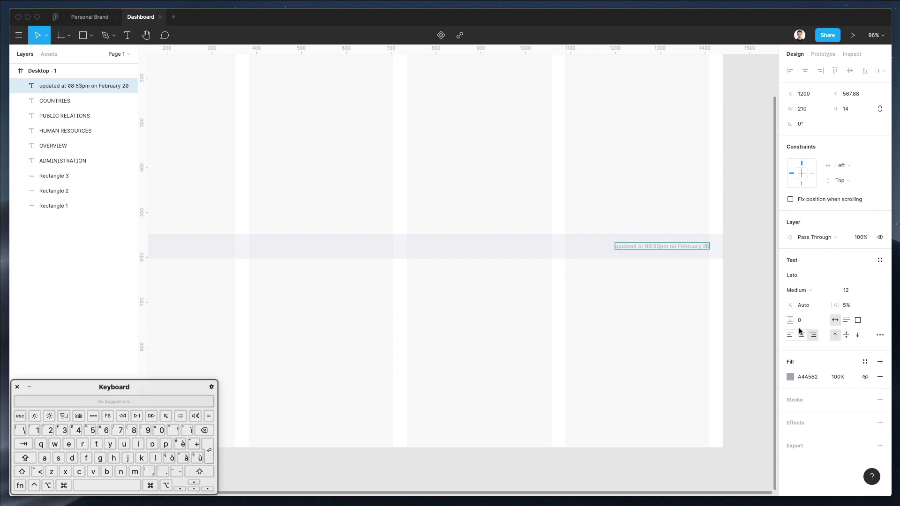
pyautogui.write(', 2022')
pyautogui.press('Escape')
pyautogui.press('Escape')
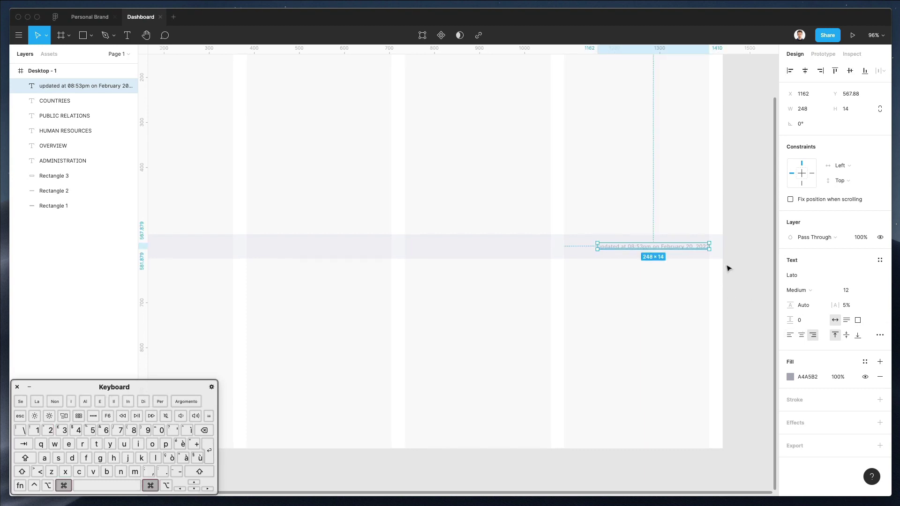
# Step: Draw a vertical line 952 px long in the first column gap, at X 365.93, from the upper band to the frame's bottom
pyautogui.keyDown('super'); pyautogui.scroll(3, 728, 268); pyautogui.keyUp('super')
pyautogui.keyDown('super'); pyautogui.scroll(-4, 727, 268); pyautogui.keyUp('super')
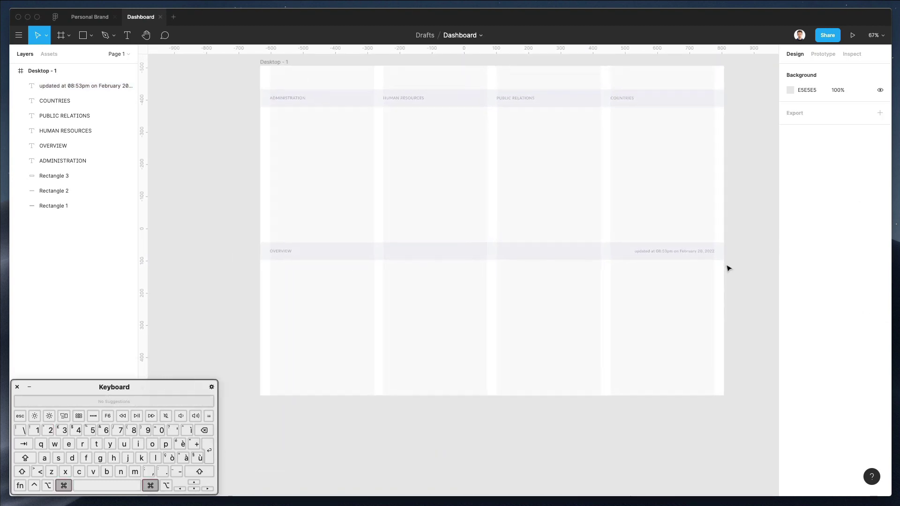
pyautogui.scroll(1, 317, 194)
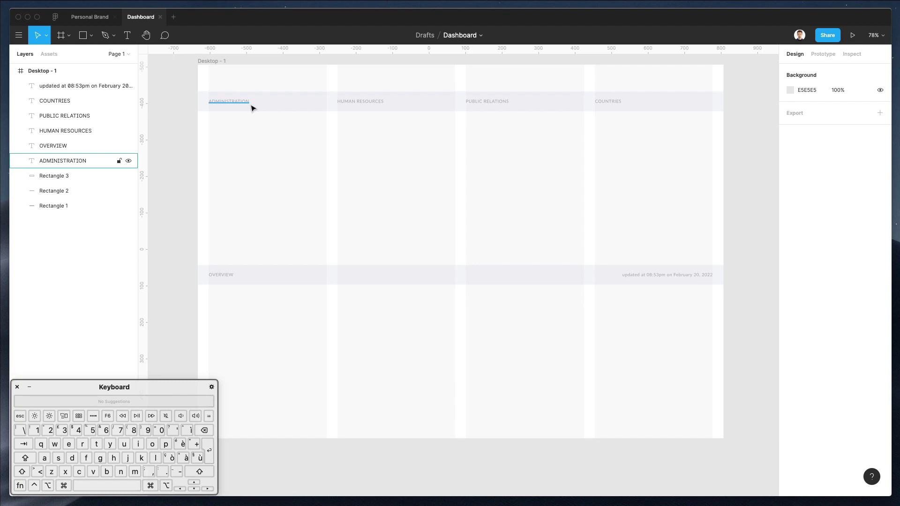
pyautogui.press('l')
pyautogui.moveTo(331, 91); pyautogui.dragTo(341, 437)
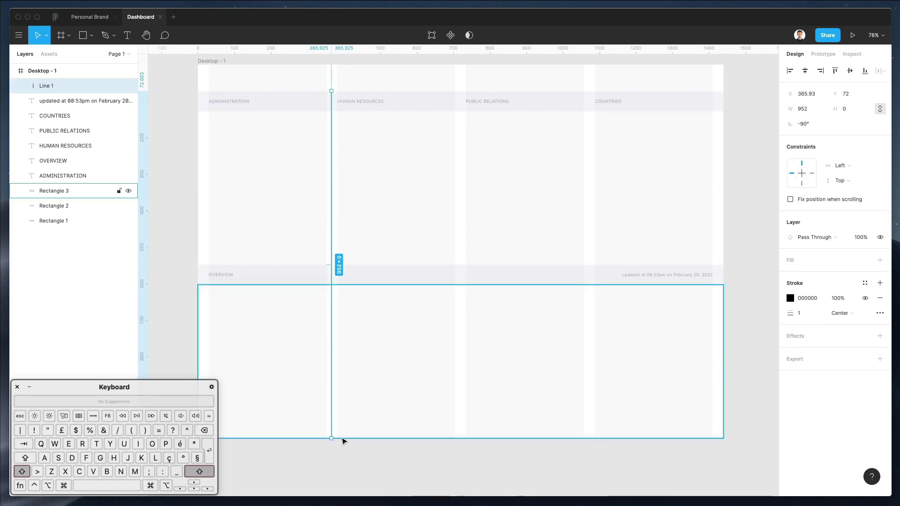
pyautogui.press('Escape')
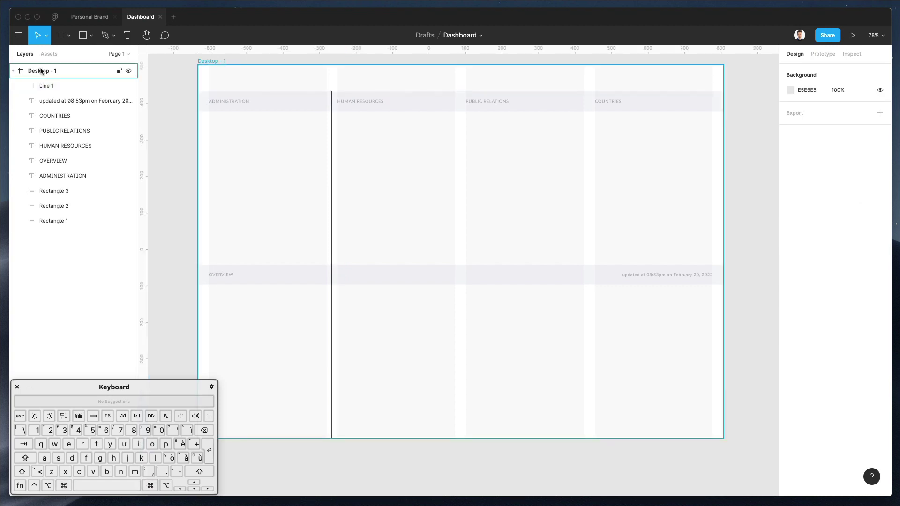
pyautogui.click(91, 36)
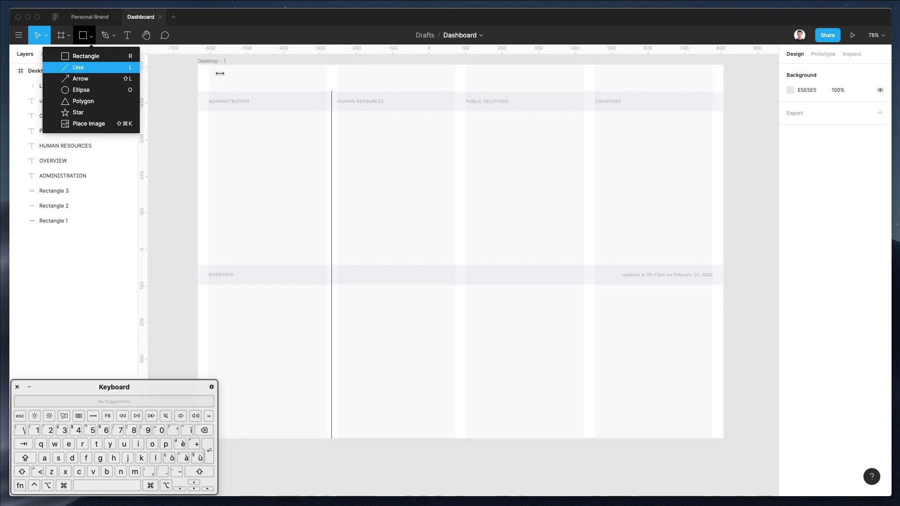
# Step: Shorten the vertical line from its upper end to Y 73.61, 950.39 px long, and shift it to X 366.93
pyautogui.click(356, 101)
pyautogui.scroll(-3, 334, 97)
pyautogui.scroll(5, 334, 97)
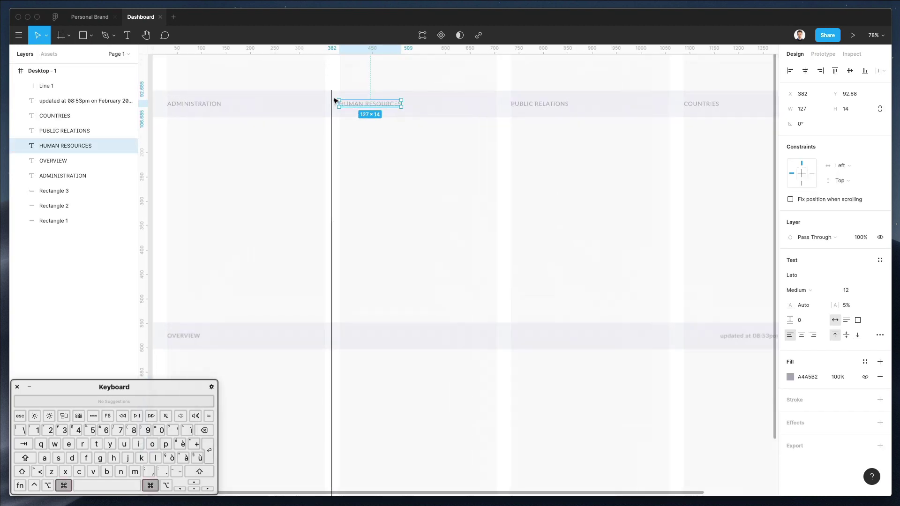
pyautogui.click(332, 90)
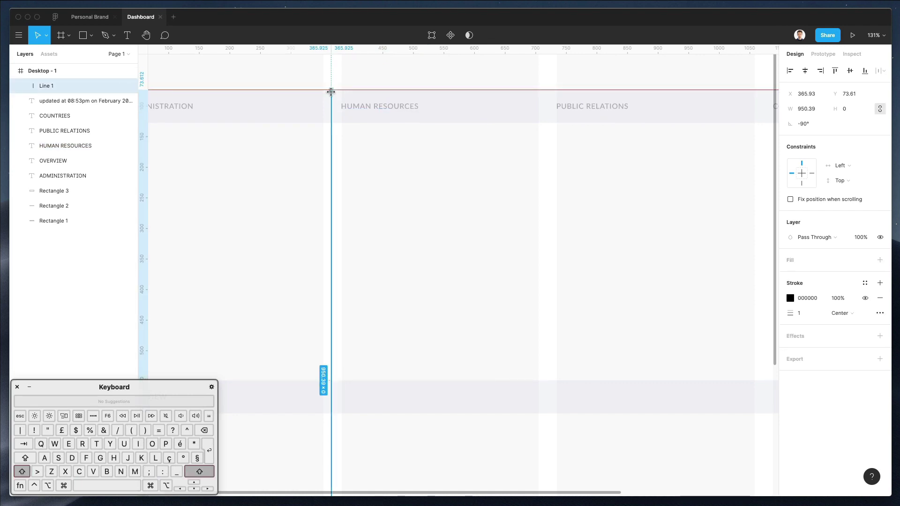
pyautogui.moveTo(330, 91); pyautogui.dragTo(331, 92)
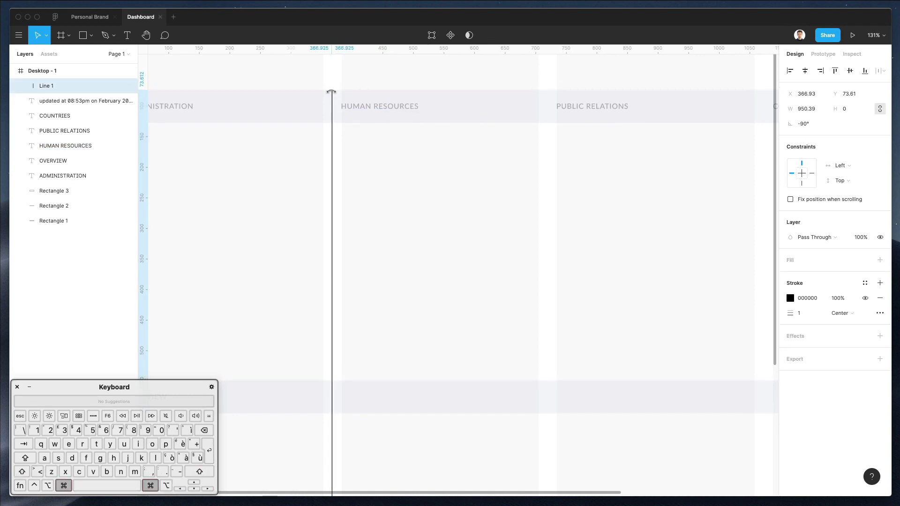
pyautogui.scroll(-5, 331, 92)
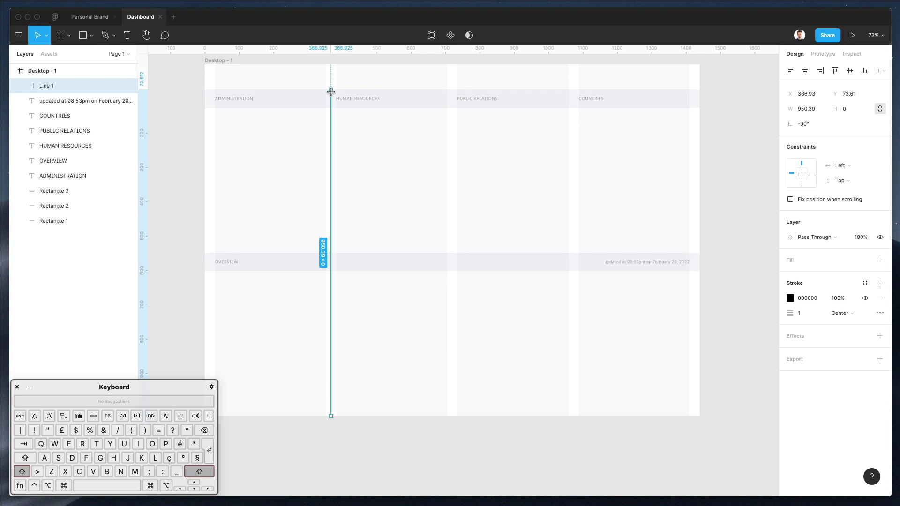
# Step: Sample the pale band's colour F3F4F9 as the vertical line's stroke
pyautogui.click(790, 298)
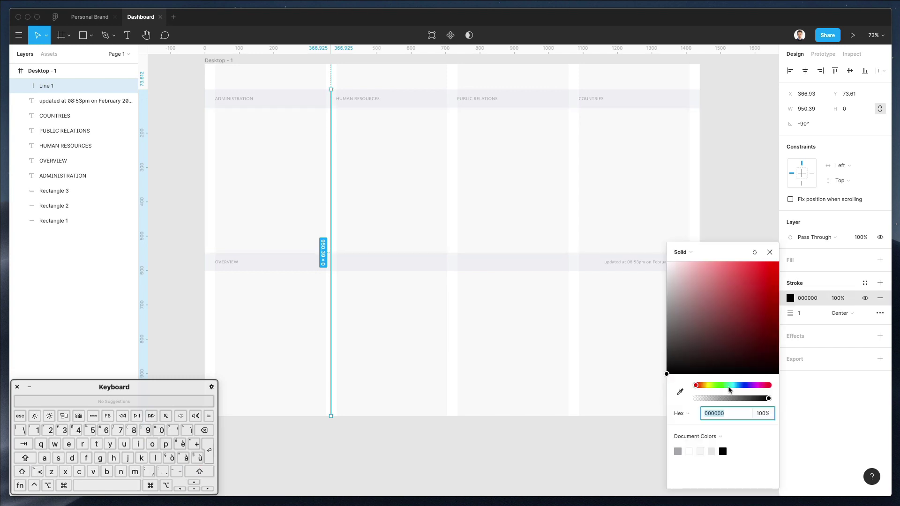
pyautogui.click(680, 392)
pyautogui.click(575, 260)
pyautogui.click(403, 349)
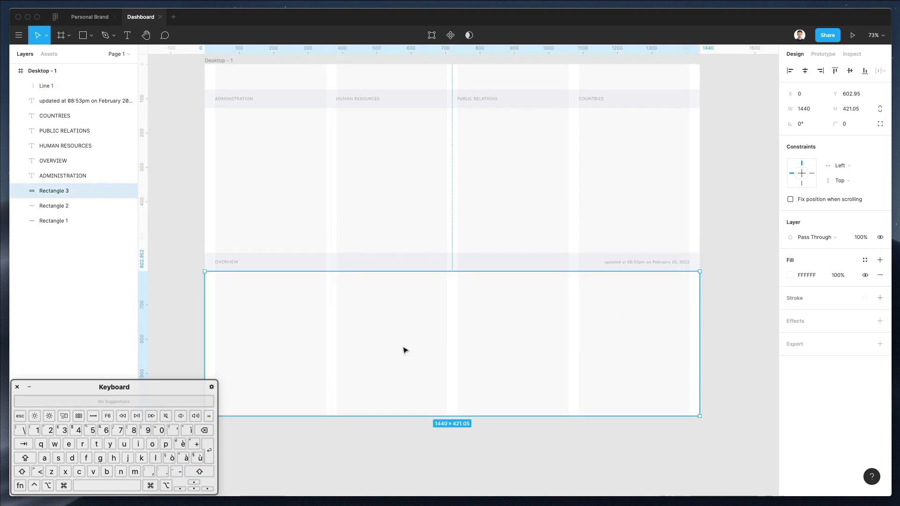
# Step: Darken the vertical line's stroke colour to E2E3E9
pyautogui.click(331, 261)
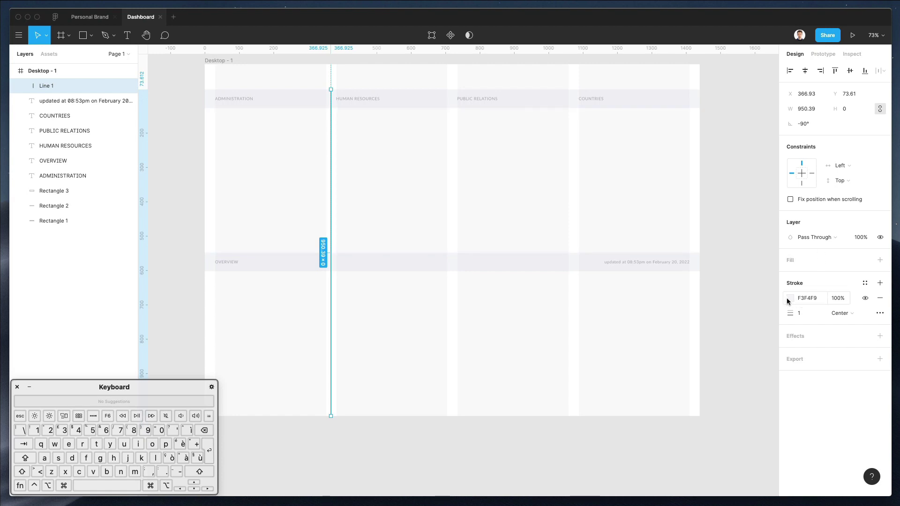
pyautogui.click(789, 298)
pyautogui.moveTo(667, 263); pyautogui.dragTo(669, 274)
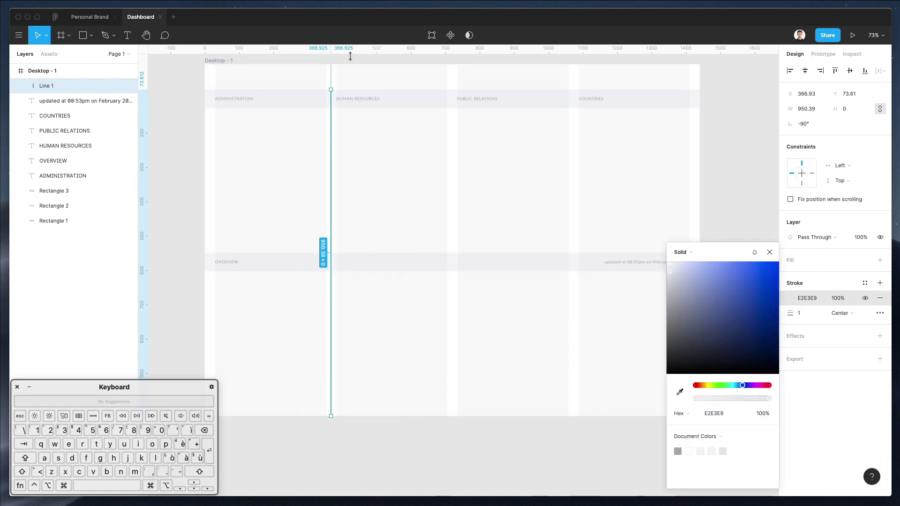
pyautogui.click(342, 68)
# Step: Duplicate the vertical line into the other two column gaps, at X 720 and X 1073.07
pyautogui.scroll(-3, 315, 95)
pyautogui.scroll(3, 315, 96)
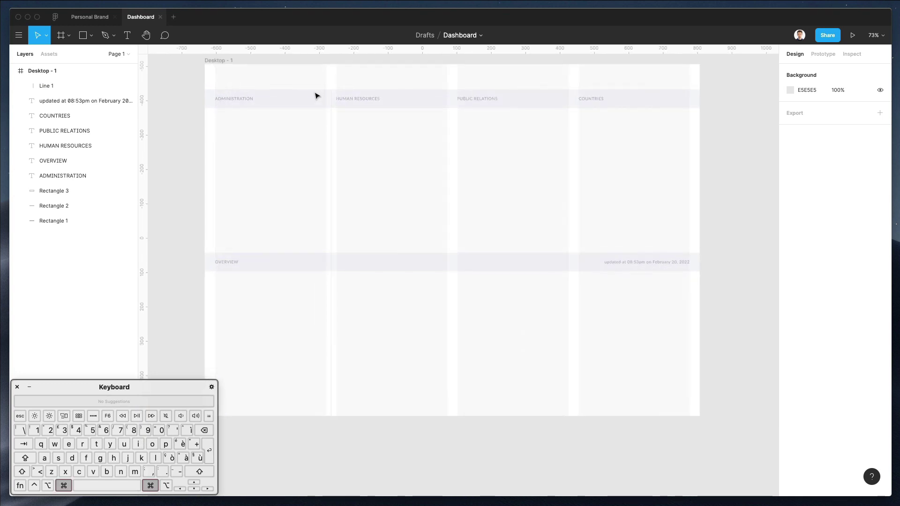
pyautogui.moveTo(332, 94); pyautogui.dragTo(451, 111)
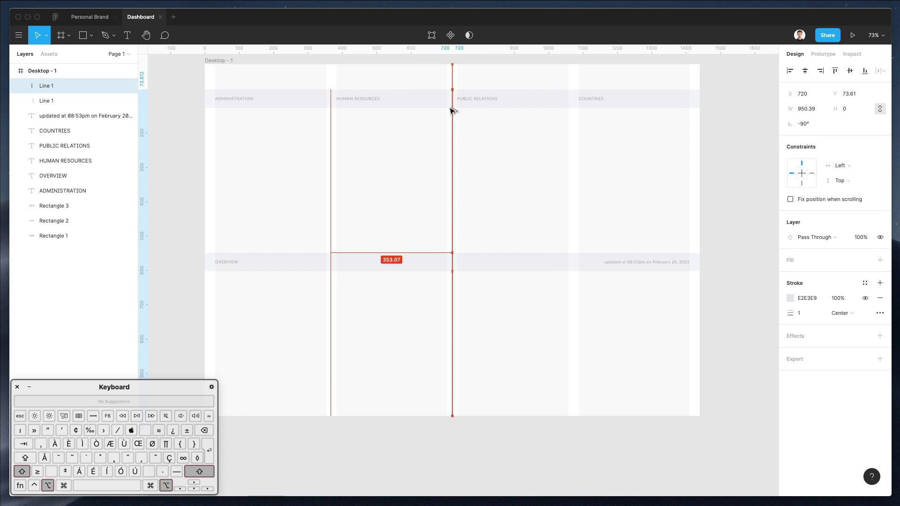
pyautogui.press('super+d')
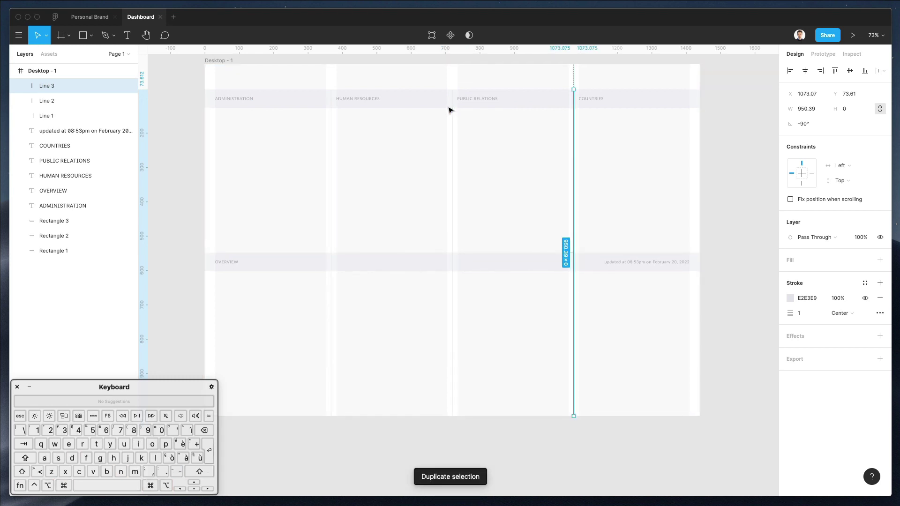
pyautogui.click(763, 103)
# Step: Increase the gutter of the Desktop - 1 frame's four-column layout grid to 47
pyautogui.scroll(3, 679, 134)
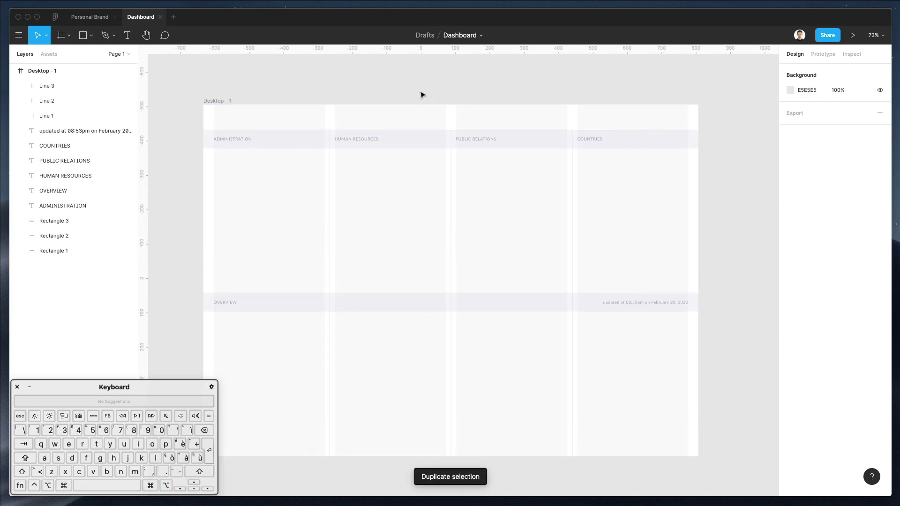
pyautogui.scroll(-1, 411, 105)
pyautogui.hscroll(-2, 416, 93)
pyautogui.scroll(-1, 415, 93)
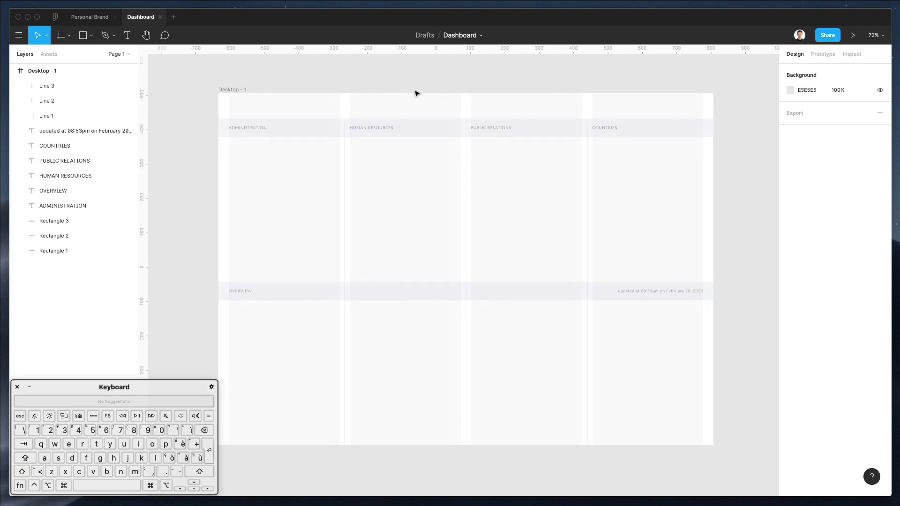
pyautogui.scroll(3, 415, 93)
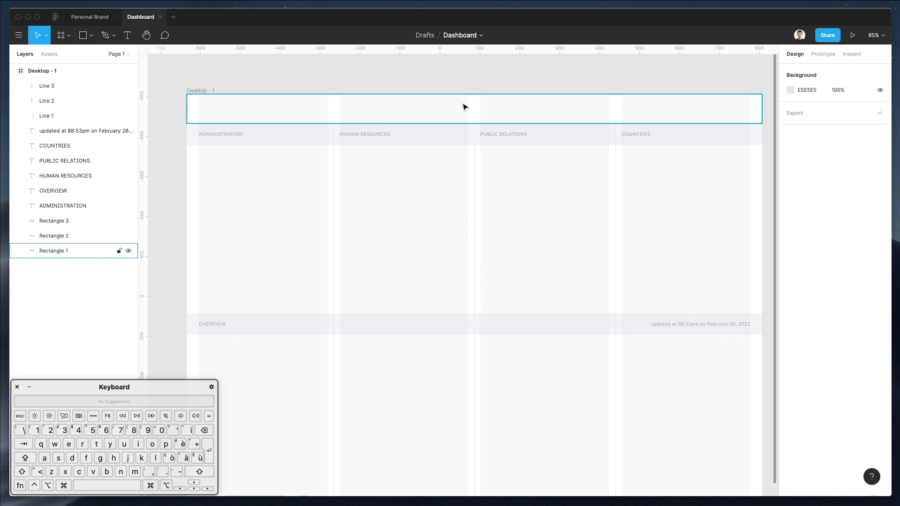
pyautogui.click(193, 90)
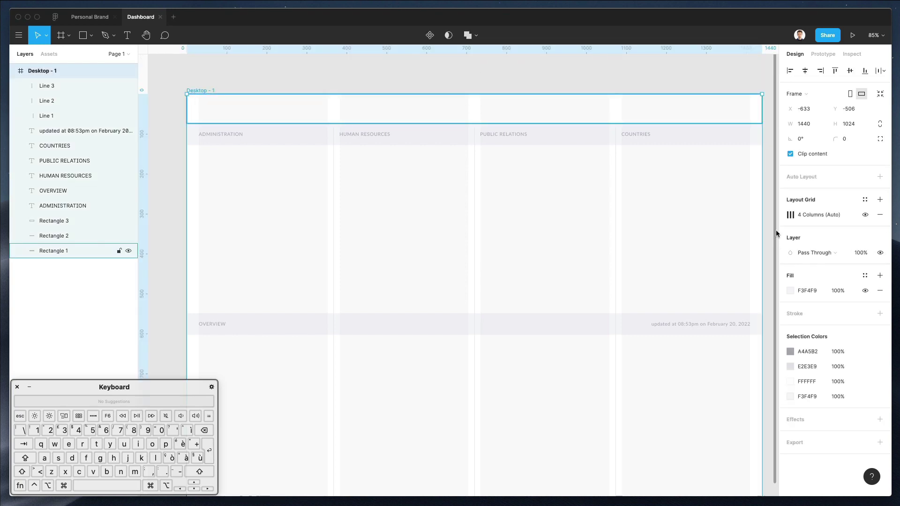
pyautogui.click(790, 214)
pyautogui.click(759, 287)
pyautogui.click(683, 321)
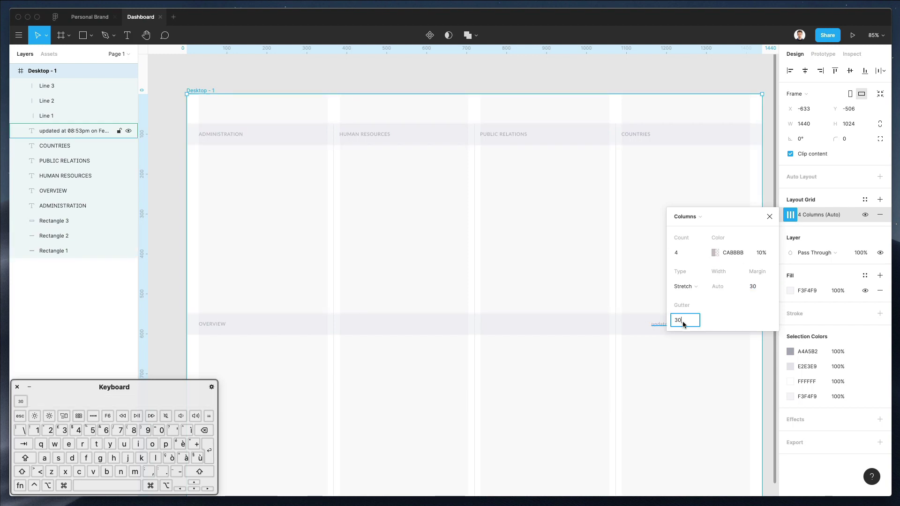
pyautogui.hotkey('shift', 'Up')
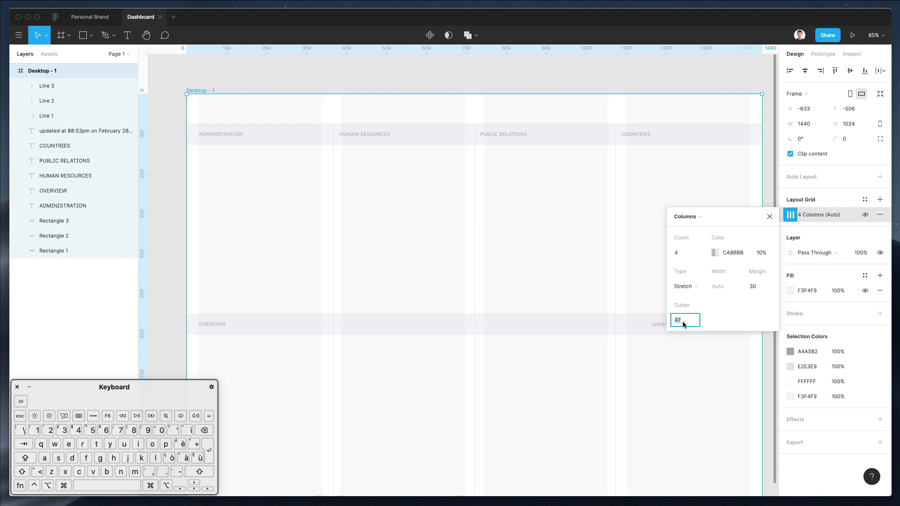
# Step: Re-centre the vertical divider lines in the widened column gaps, with the first line at X 363.07
pyautogui.click(334, 210)
pyautogui.scroll(-2, 327, 205)
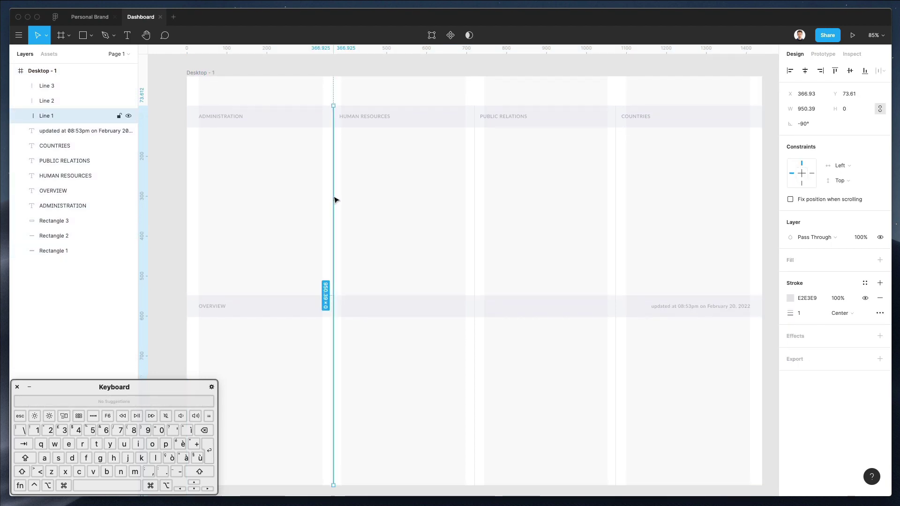
pyautogui.moveTo(333, 199); pyautogui.dragTo(334, 200)
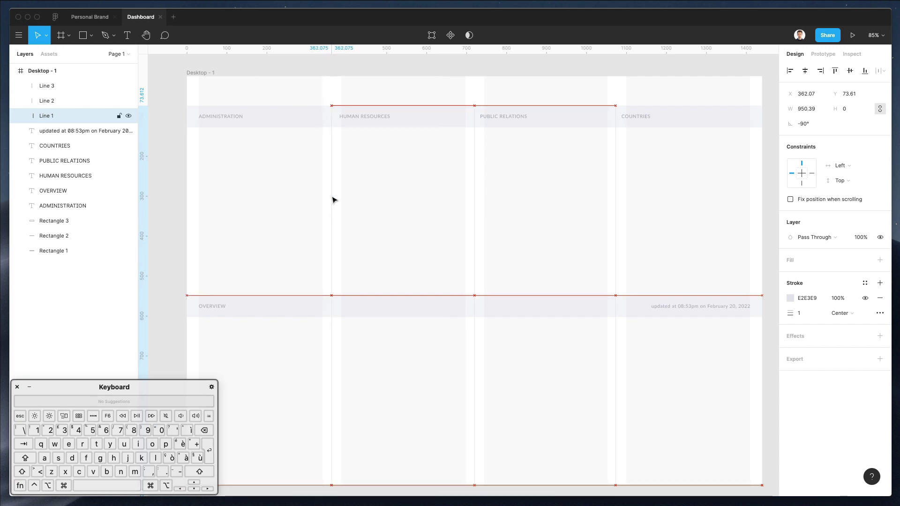
pyautogui.press('Right')
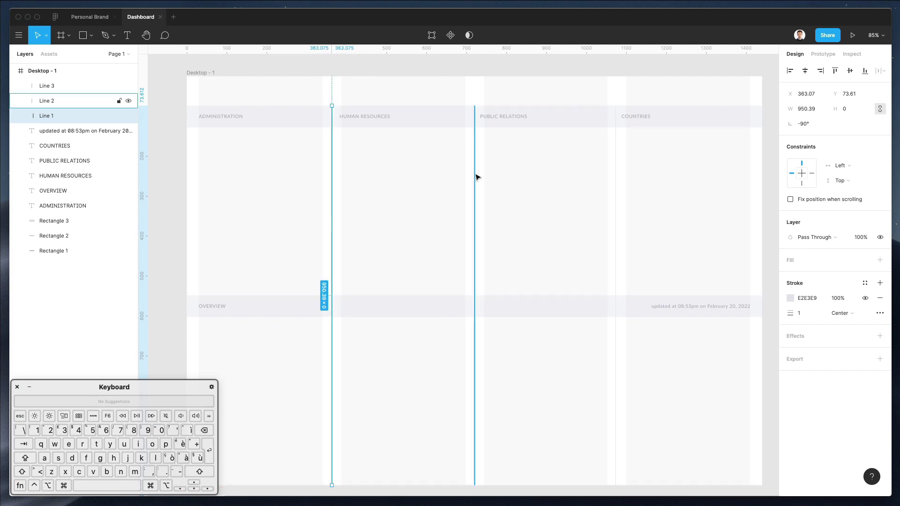
pyautogui.click(475, 176)
pyautogui.click(616, 159)
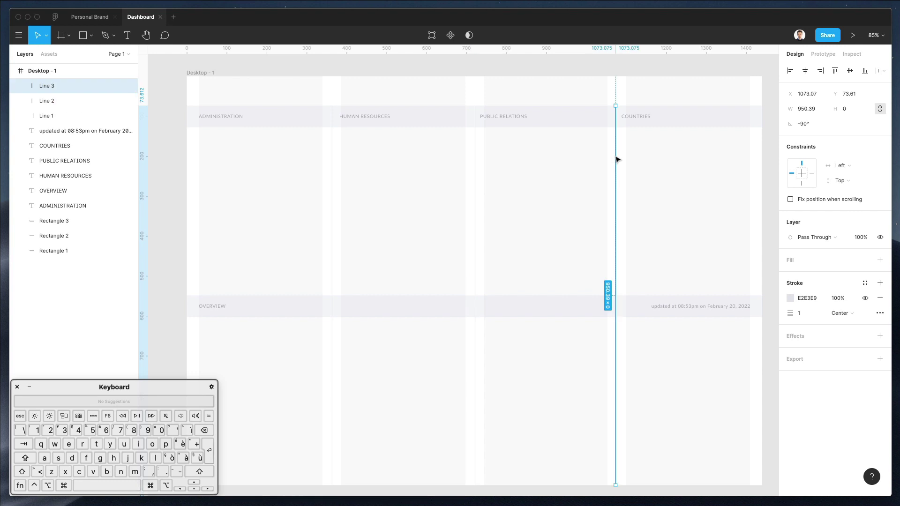
# Step: Align the COUNTRIES, PUBLIC RELATIONS and HUMAN RESOURCES headings with the left edges of their grid columns
pyautogui.click(635, 118)
pyautogui.moveTo(634, 120); pyautogui.dragTo(641, 118)
pyautogui.moveTo(522, 120); pyautogui.dragTo(516, 120)
pyautogui.moveTo(370, 122); pyautogui.dragTo(370, 122)
pyautogui.click(456, 69)
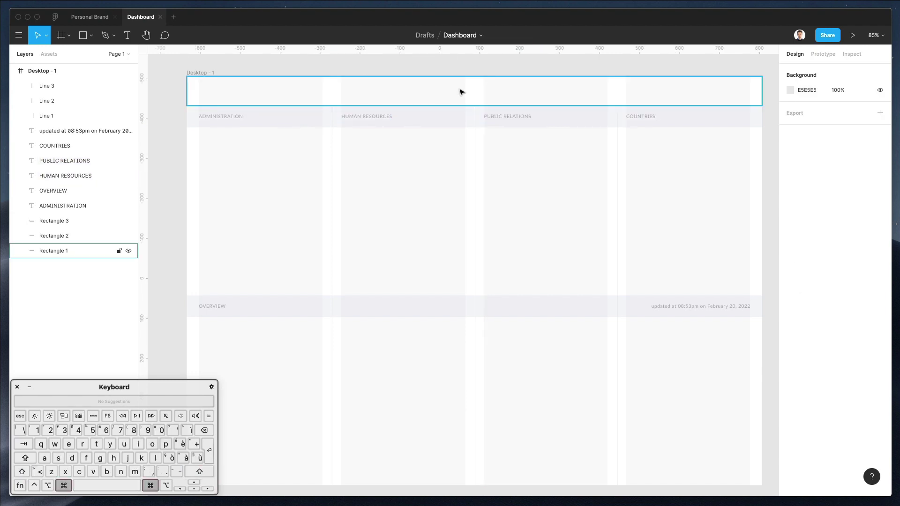
# Step: Switch to Nucleo, show the Google Material Icons set and clear the logout search
pyautogui.scroll(-1, 460, 92)
pyautogui.scroll(-3, 461, 91)
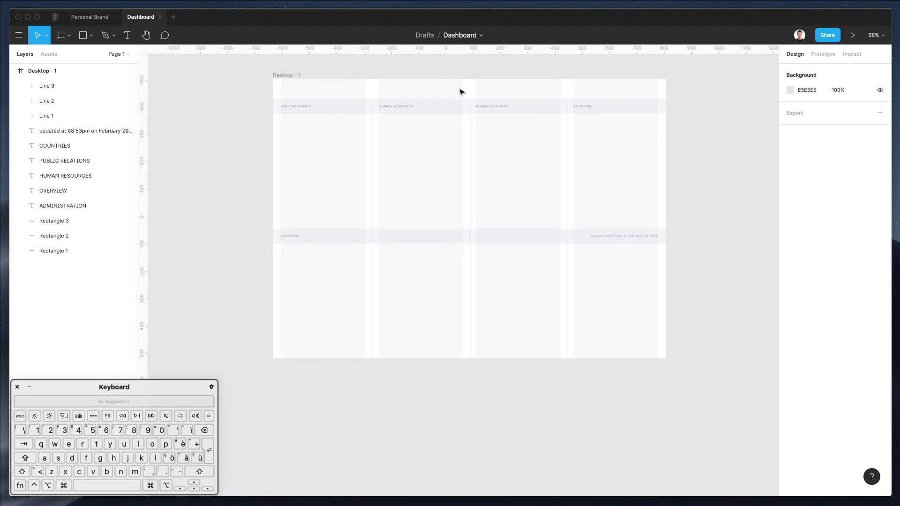
pyautogui.scroll(2, 460, 92)
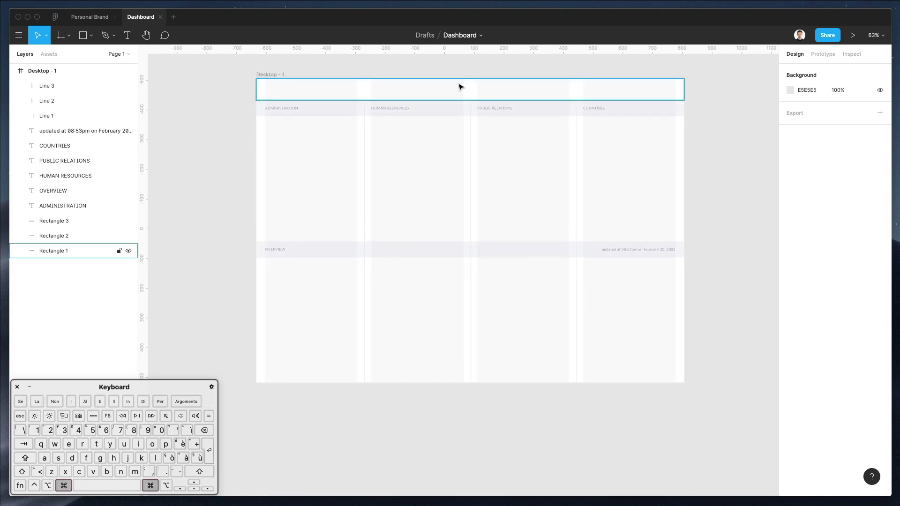
pyautogui.scroll(2, 460, 88)
pyautogui.scroll(5, 256, 85)
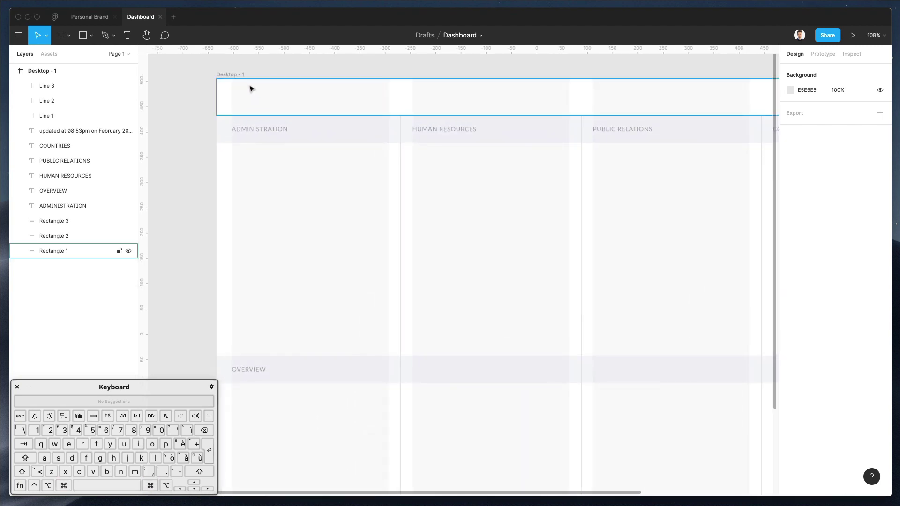
pyautogui.press('Escape')
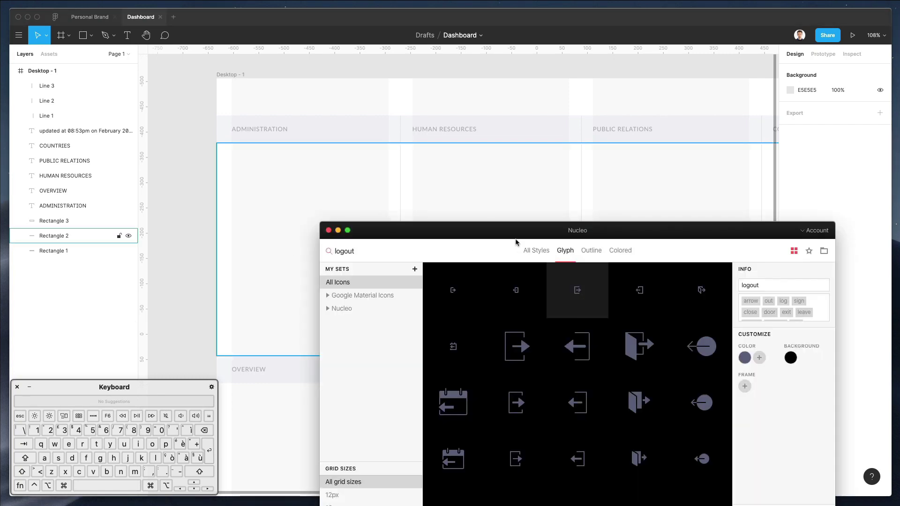
pyautogui.moveTo(515, 237); pyautogui.dragTo(437, 140)
pyautogui.click(262, 196)
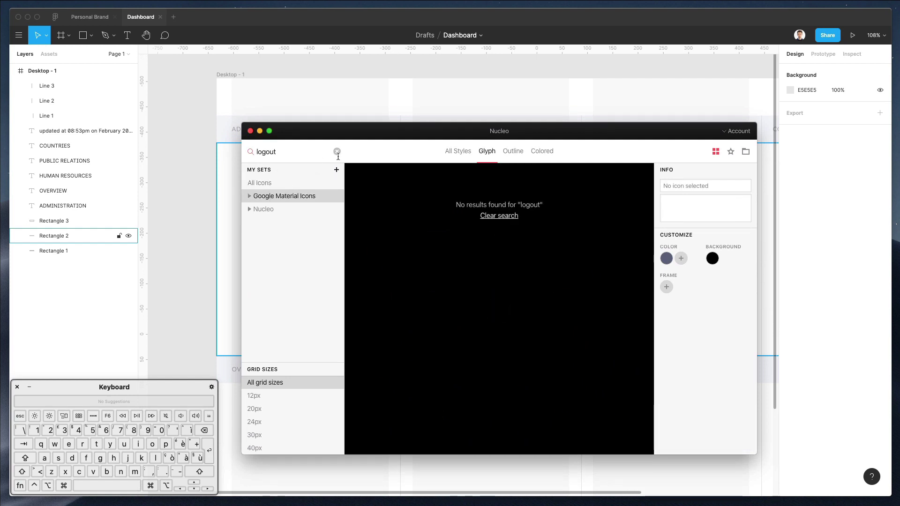
pyautogui.click(337, 151)
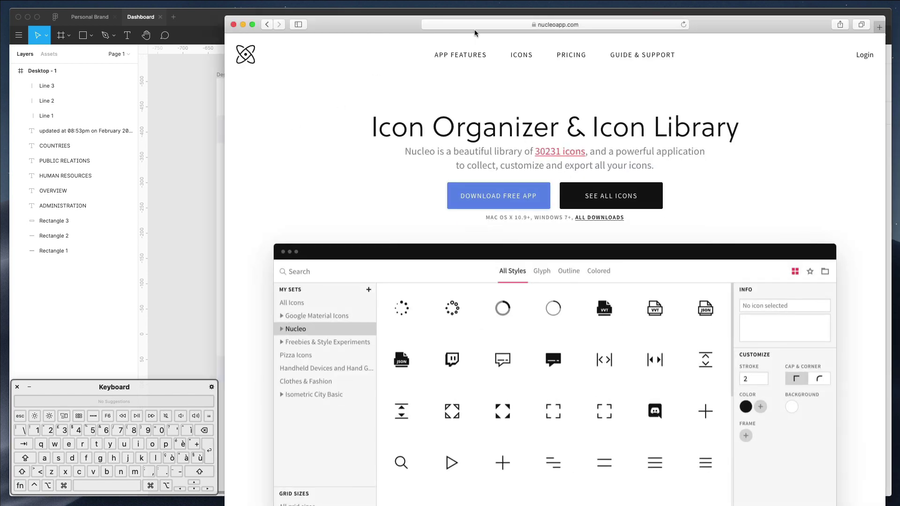
# Step: Look at the Nucleo website at nucleoapp.com in the browser, and minimise its window
pyautogui.moveTo(474, 33); pyautogui.dragTo(382, 33)
pyautogui.click(521, 28)
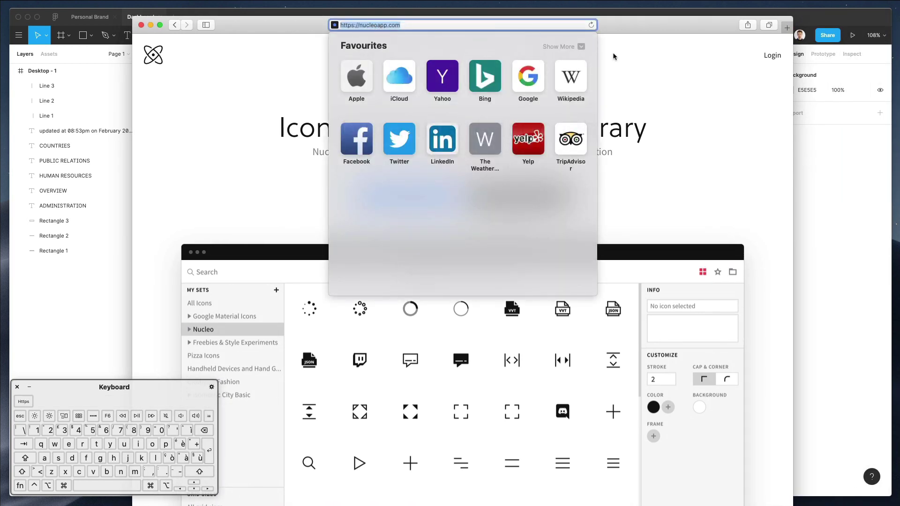
pyautogui.click(615, 57)
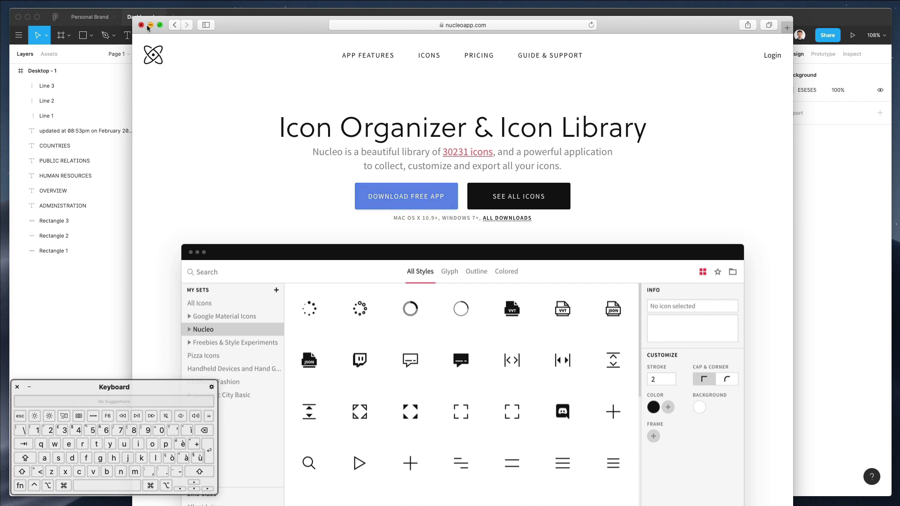
pyautogui.click(150, 25)
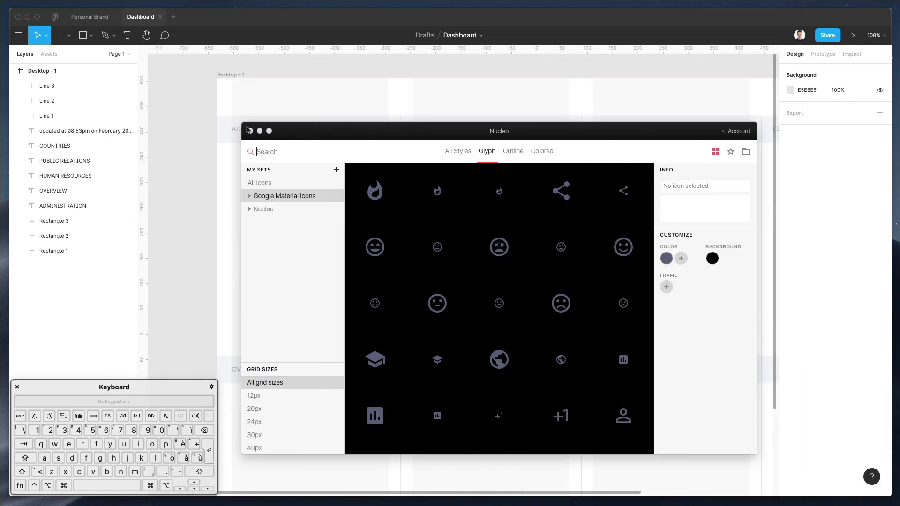
# Step: Place the 48 px building icon from Google Material Icons in the Desktop frame's header at X 10, Y 4
pyautogui.moveTo(341, 133); pyautogui.dragTo(431, 125)
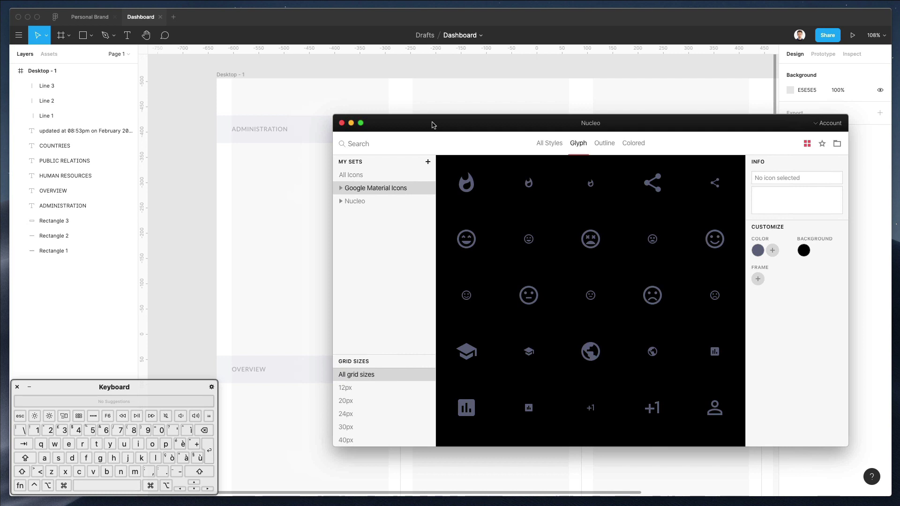
pyautogui.scroll(-2, 525, 300)
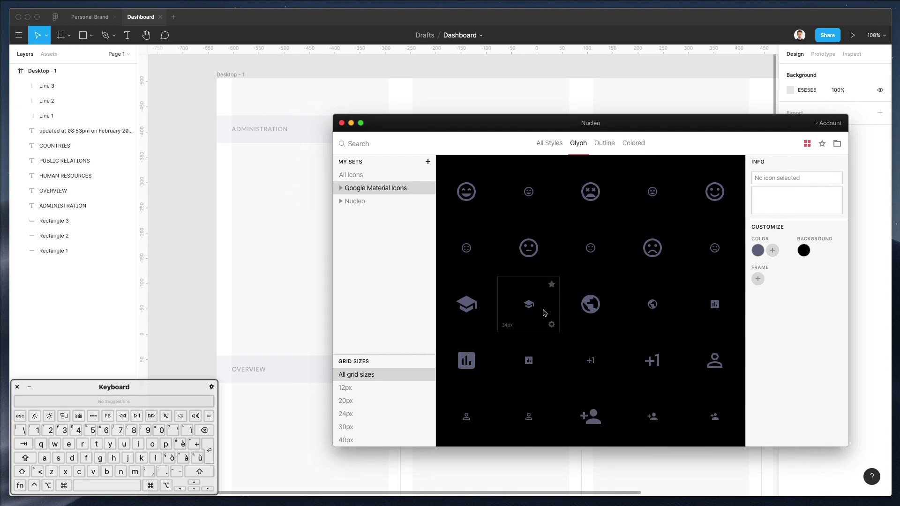
pyautogui.scroll(-3, 574, 294)
pyautogui.scroll(3, 609, 283)
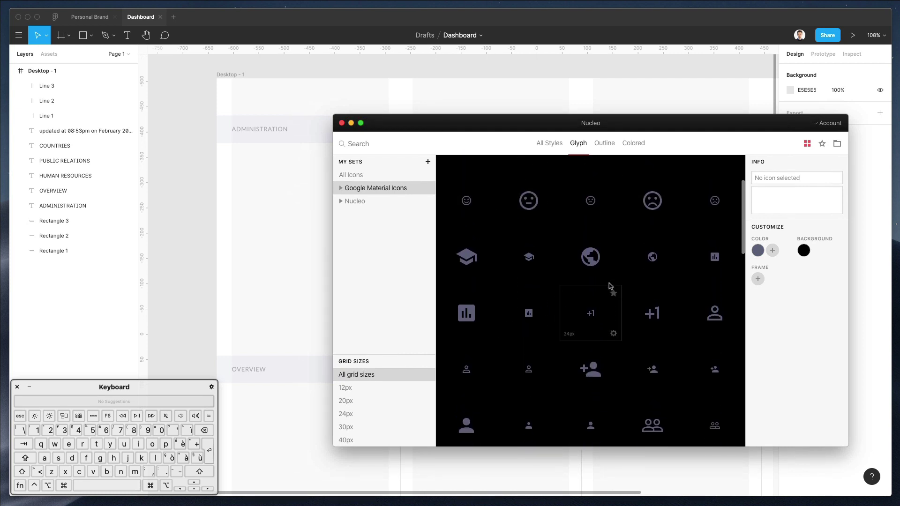
pyautogui.scroll(-5, 656, 277)
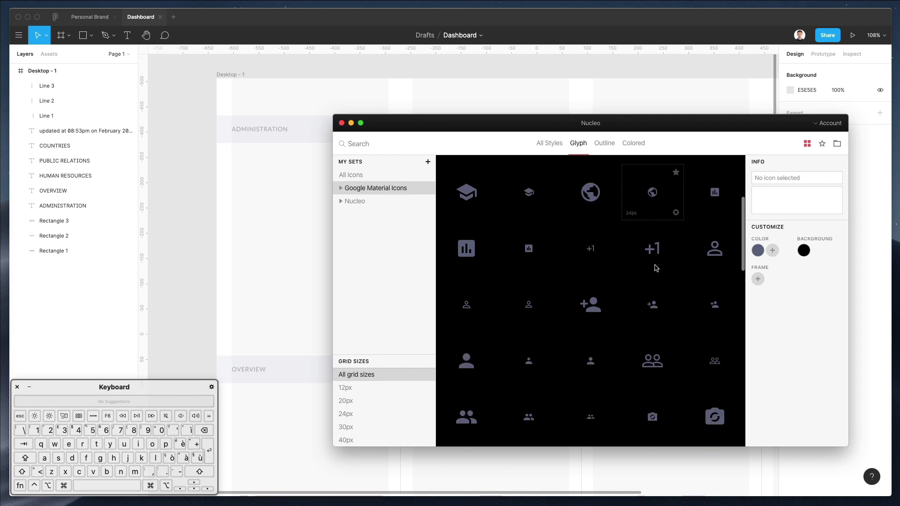
pyautogui.scroll(-6, 655, 268)
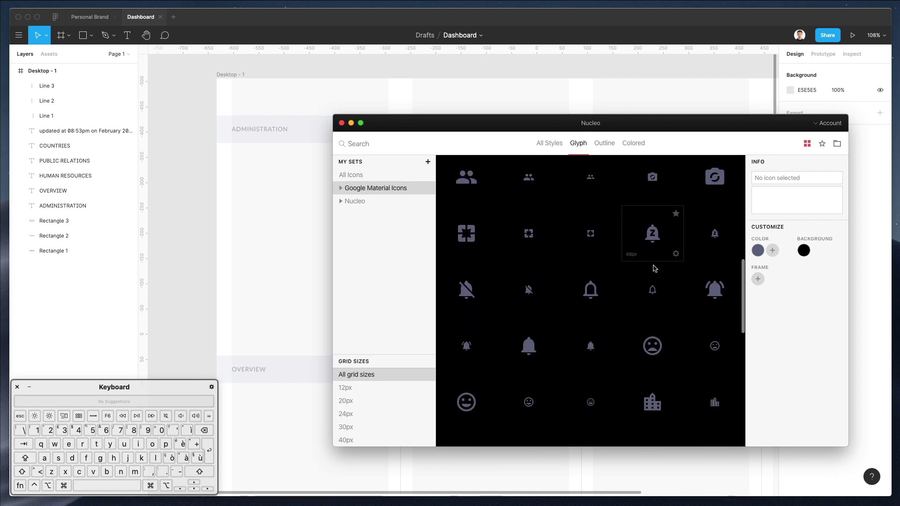
pyautogui.scroll(-3, 655, 269)
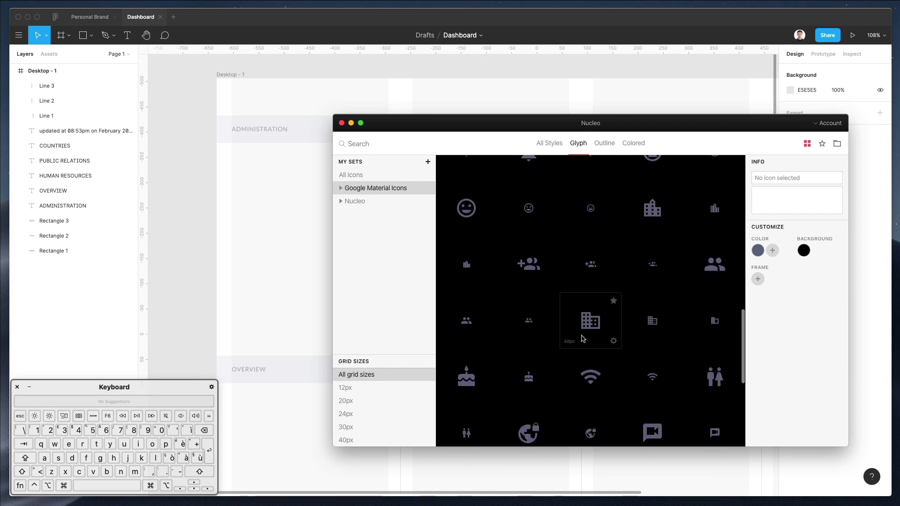
pyautogui.scroll(-2, 598, 330)
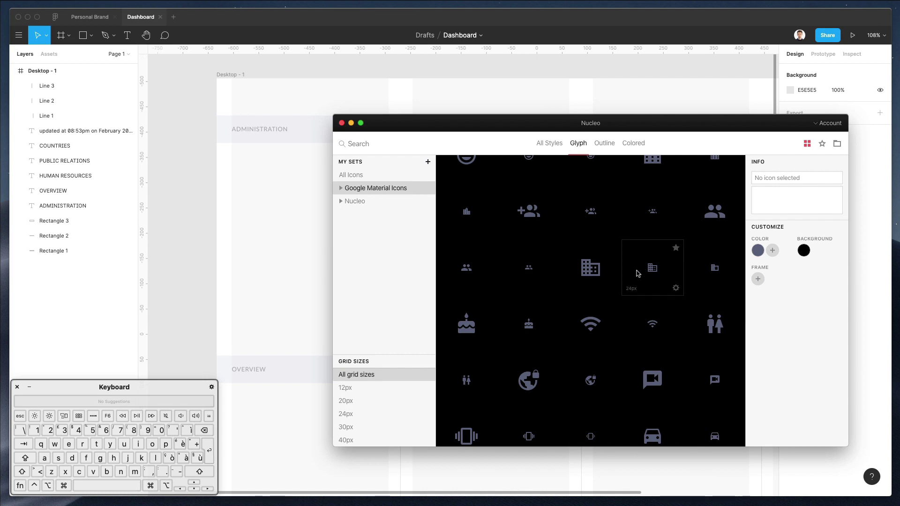
pyautogui.moveTo(244, 94); pyautogui.dragTo(235, 94)
# Step: Place the 24 px sync icon from Google Material Icons on the canvas above the Desktop - 1 frame
pyautogui.scroll(-2, 559, 296)
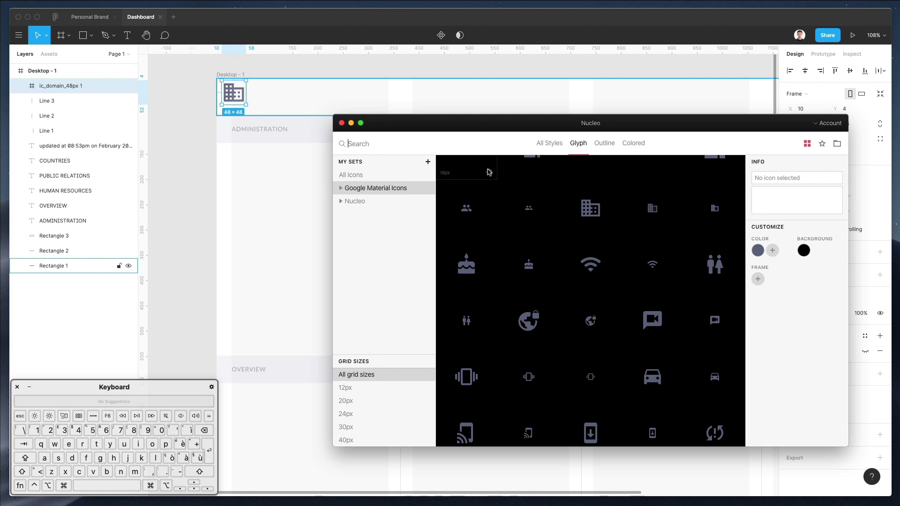
pyautogui.scroll(-4, 562, 211)
pyautogui.scroll(-1, 551, 349)
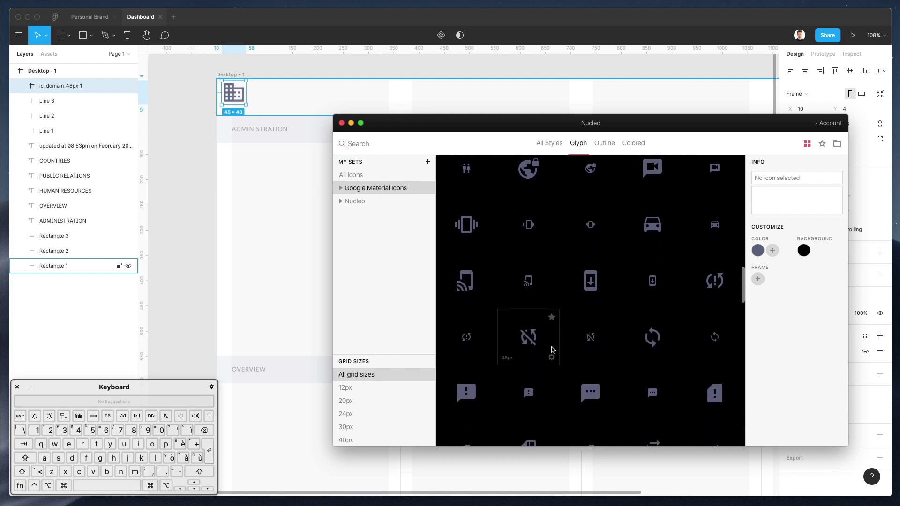
pyautogui.moveTo(707, 336); pyautogui.dragTo(338, 70)
pyautogui.scroll(3, 361, 89)
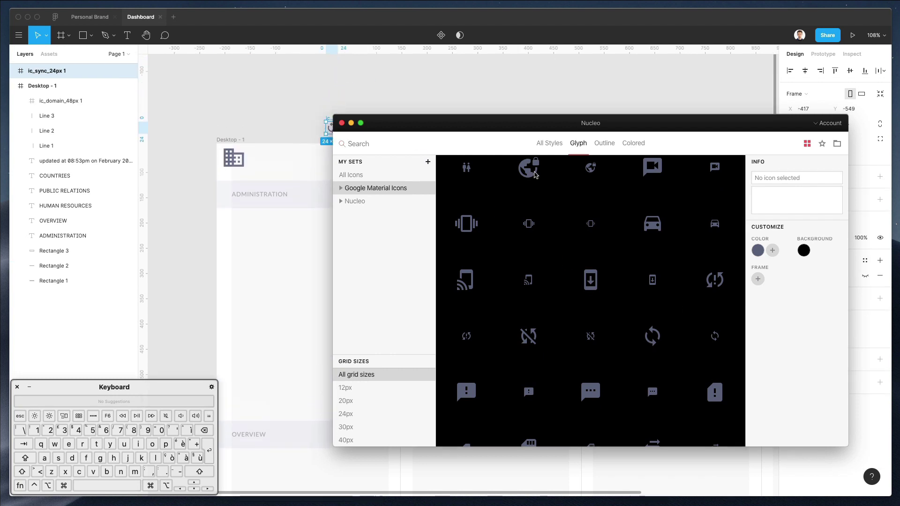
pyautogui.hscroll(4, 382, 101)
# Step: Place the 24 px transform and tune icons from Google Material Icons on the canvas in a row after the sync icon
pyautogui.scroll(-3, 506, 338)
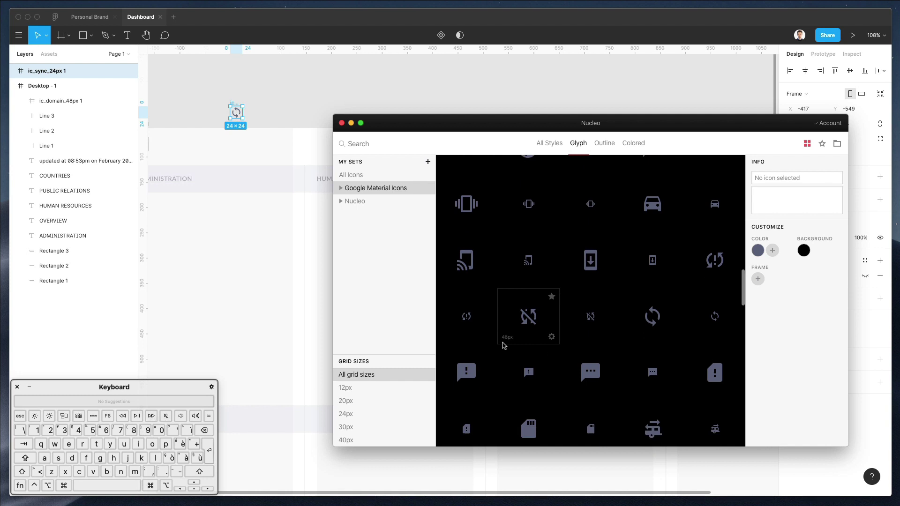
pyautogui.scroll(-8, 503, 346)
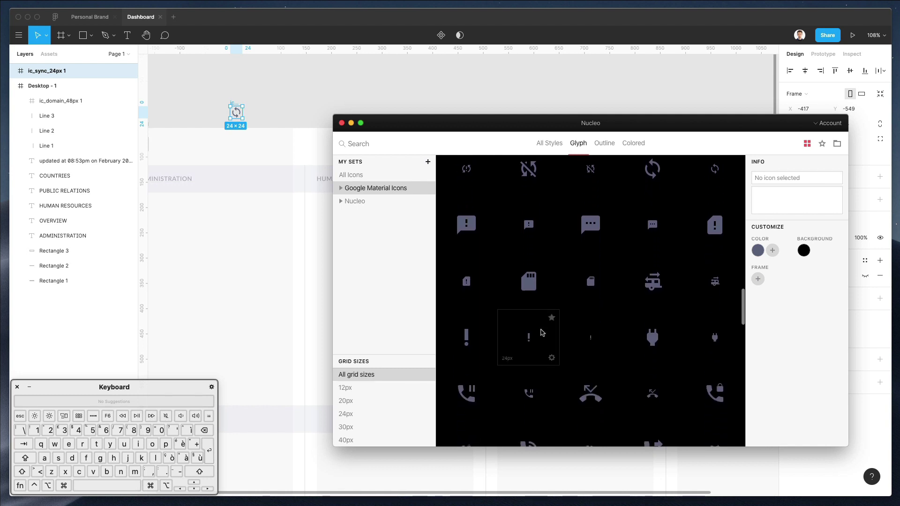
pyautogui.scroll(-6, 543, 328)
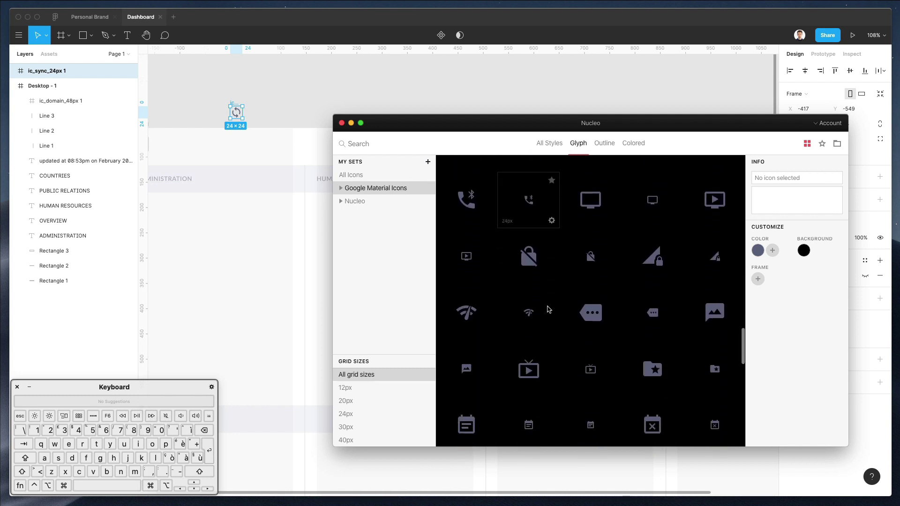
pyautogui.scroll(-5, 549, 309)
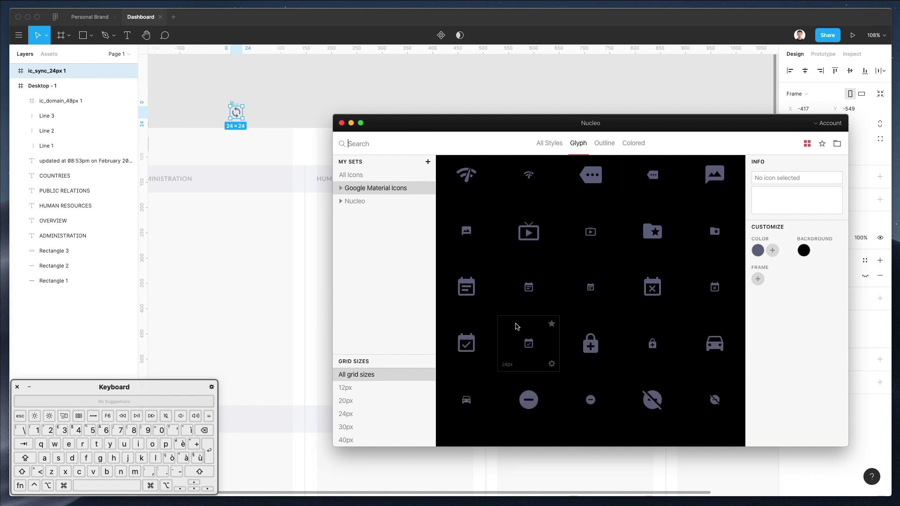
pyautogui.scroll(-9, 522, 324)
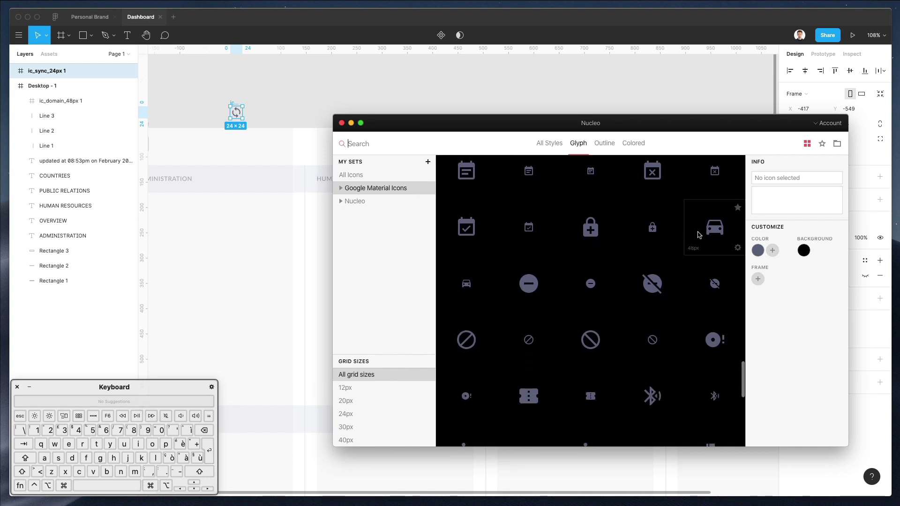
pyautogui.scroll(-6, 698, 235)
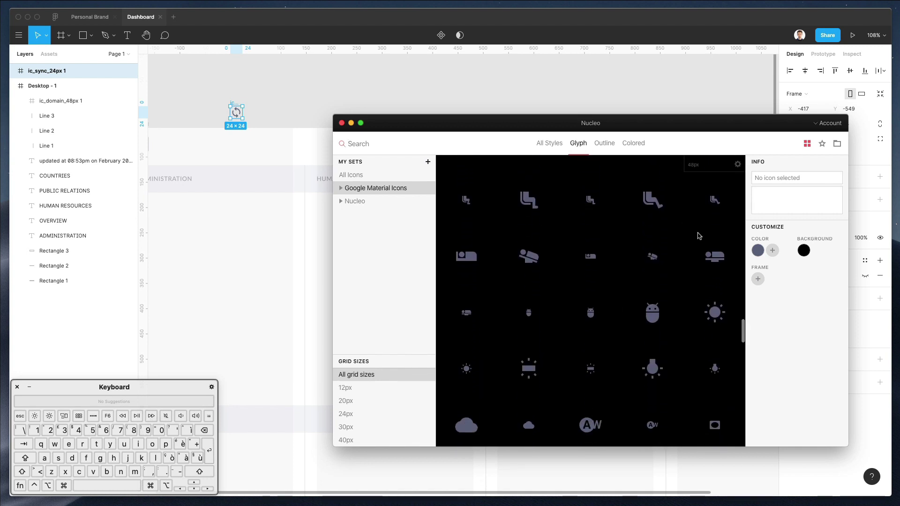
pyautogui.scroll(-4, 639, 308)
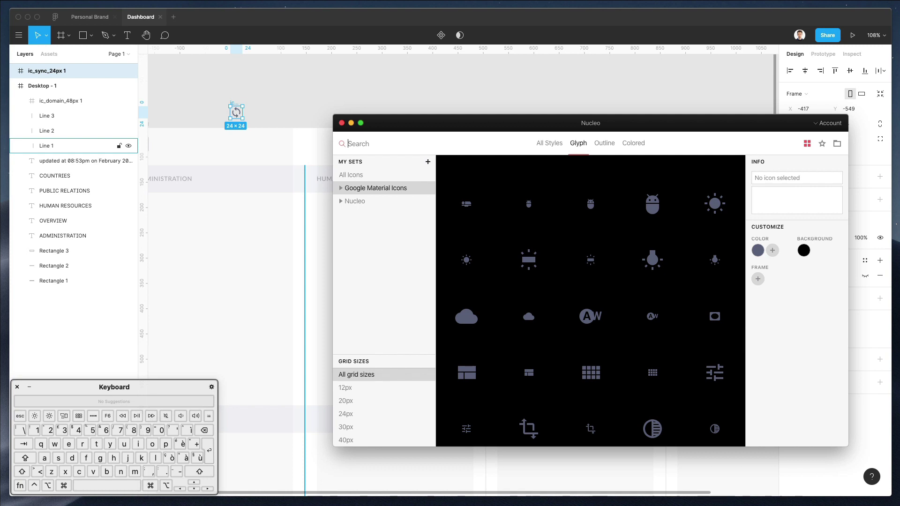
pyautogui.click(673, 0)
pyautogui.press('Escape')
pyautogui.scroll(-3, 609, 308)
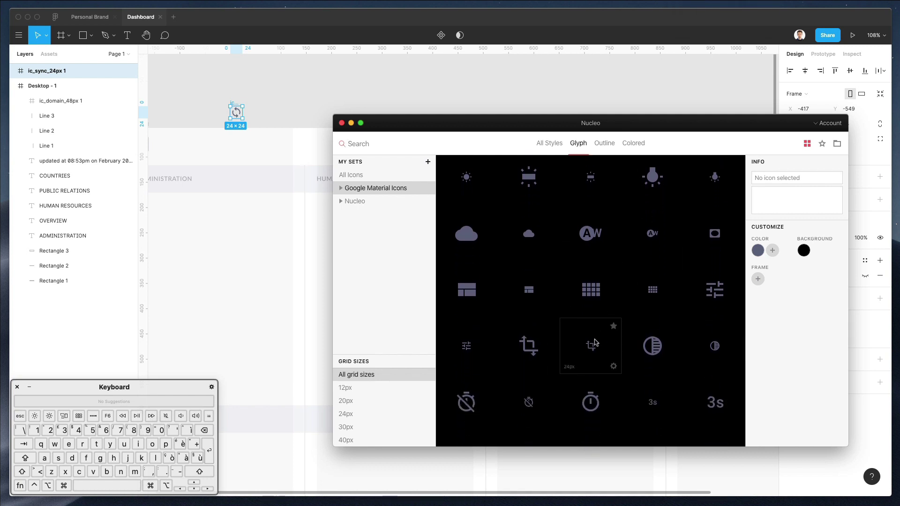
pyautogui.moveTo(591, 347); pyautogui.dragTo(457, 180)
pyautogui.moveTo(279, 107); pyautogui.dragTo(278, 107)
pyautogui.moveTo(439, 303); pyautogui.dragTo(316, 115)
# Step: Search the Google Material Icons set for "arrow" and place the 24 px keyboard arrow down icon on the canvas above the PUBLIC RELATIONS column's far edge
pyautogui.scroll(-5, 593, 291)
pyautogui.scroll(-4, 595, 312)
pyautogui.scroll(-4, 595, 312)
pyautogui.write('arrow')
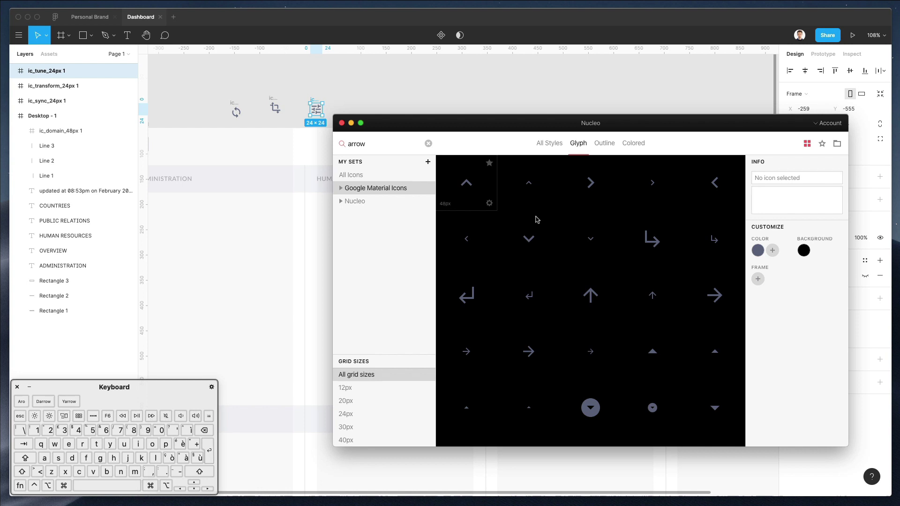
pyautogui.scroll(-6, 646, 286)
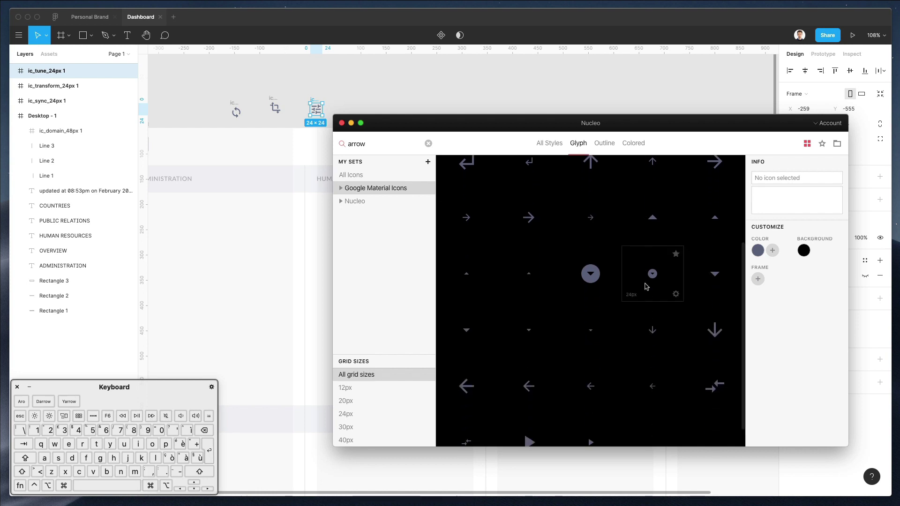
pyautogui.scroll(-1, 647, 286)
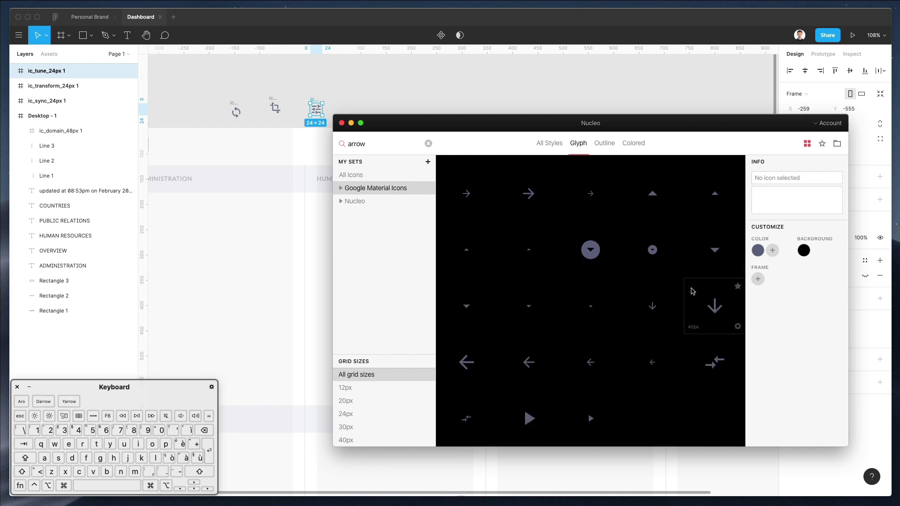
pyautogui.scroll(6, 590, 303)
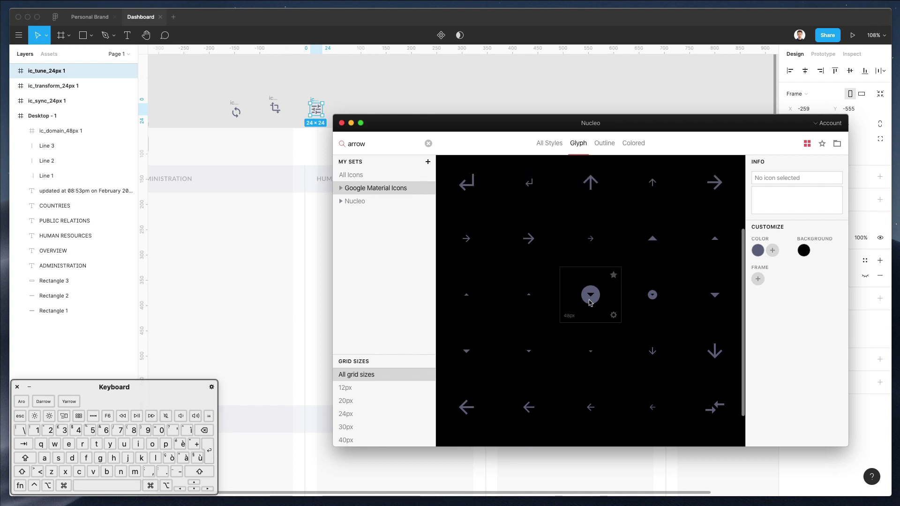
pyautogui.moveTo(575, 214); pyautogui.dragTo(647, 99)
# Step: Ungroup the outer frames of the sync, transform, tune, arrow down and building icons
pyautogui.moveTo(203, 75); pyautogui.dragTo(686, 129)
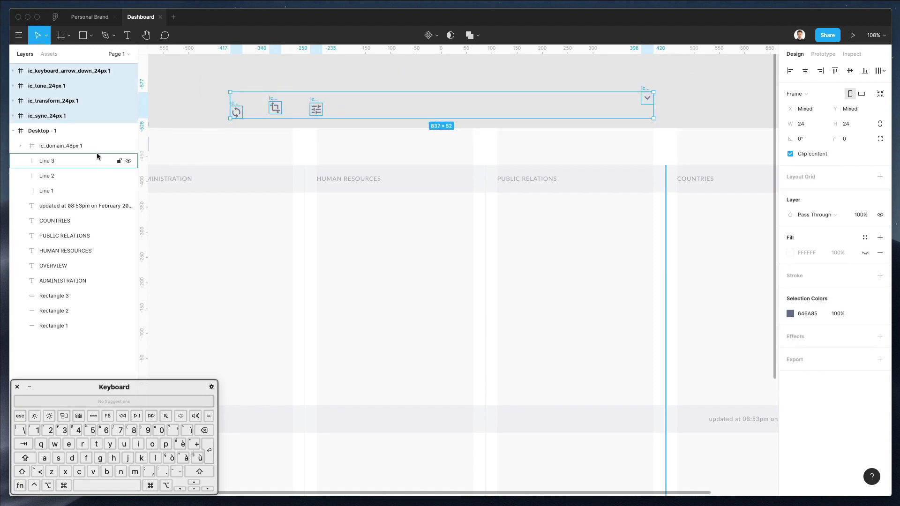
pyautogui.hscroll(-1, 255, 142)
pyautogui.hscroll(-4, 251, 141)
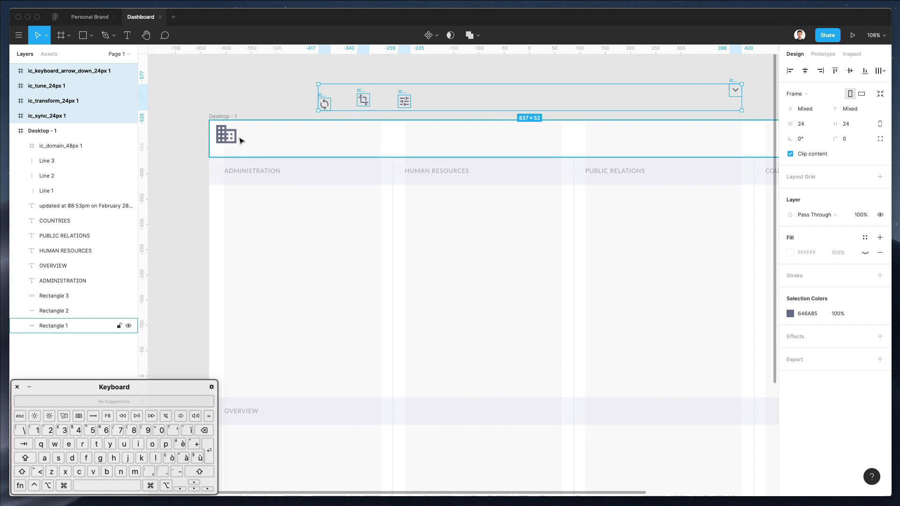
pyautogui.keyDown('shift'); pyautogui.click(228, 134); pyautogui.keyUp('shift')
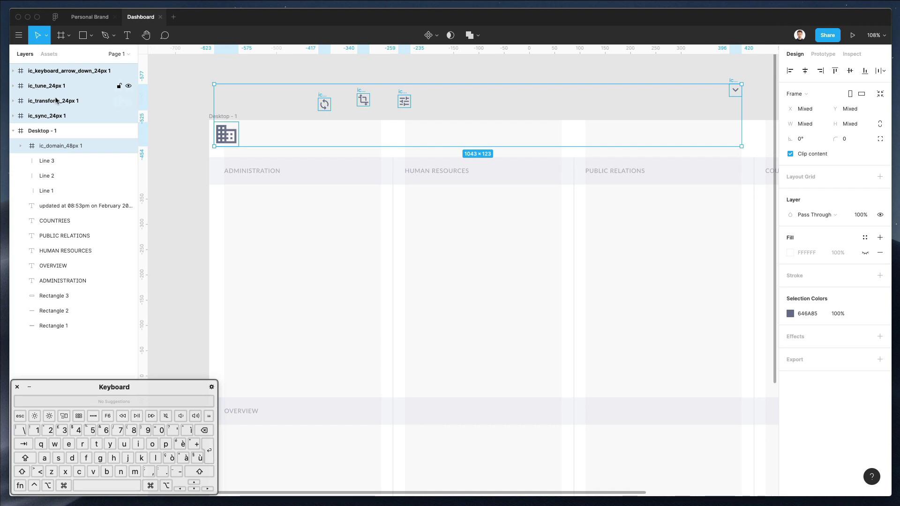
pyautogui.press('super+shift+g')
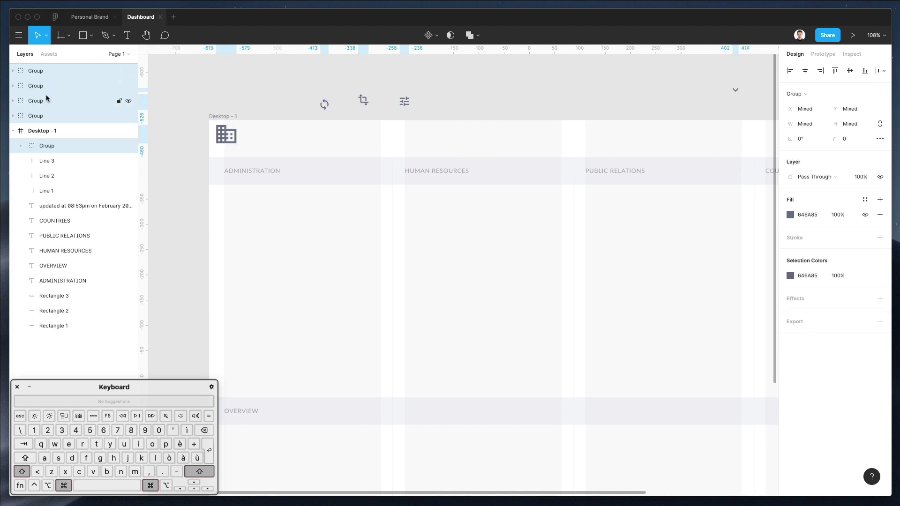
pyautogui.click(391, 85)
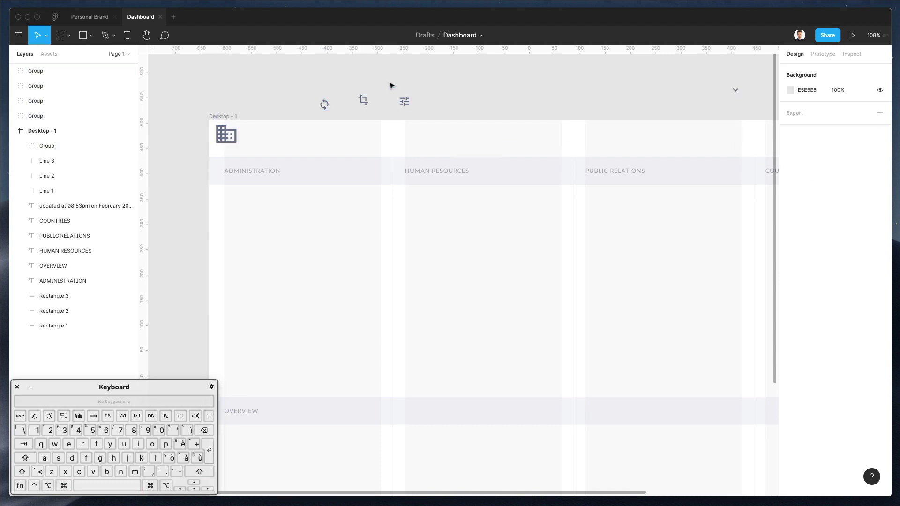
# Step: Scale the building icon down to 30.13 × 27.11 and position it at X 30, Y 21.25 in the header
pyautogui.click(233, 141)
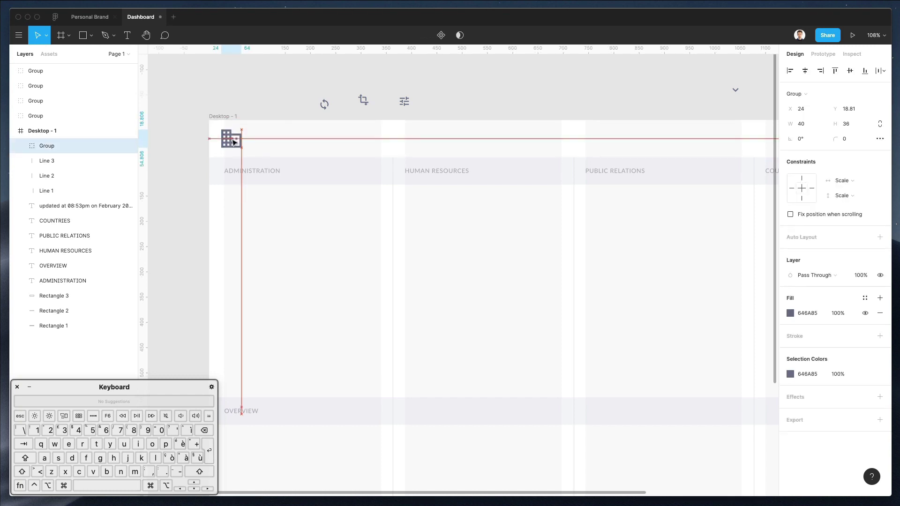
pyautogui.moveTo(234, 144); pyautogui.dragTo(240, 143)
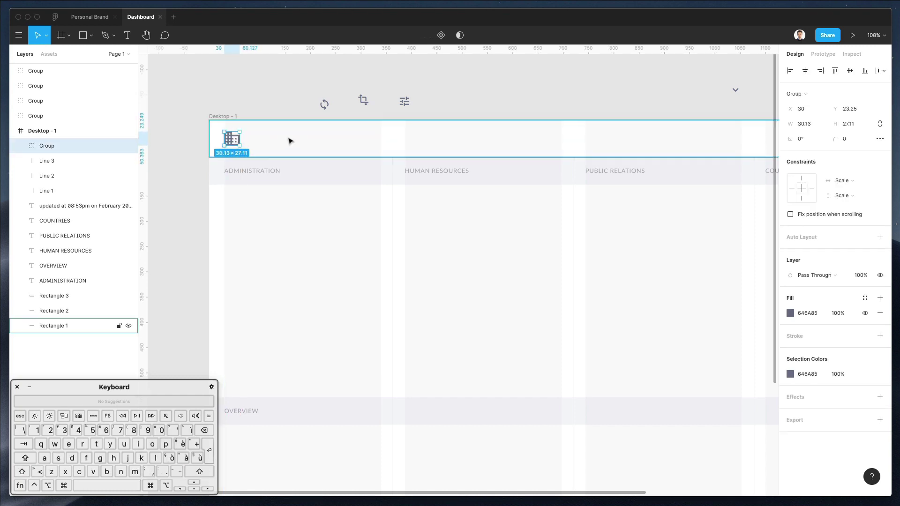
pyautogui.press('Up')
pyautogui.press('Up')
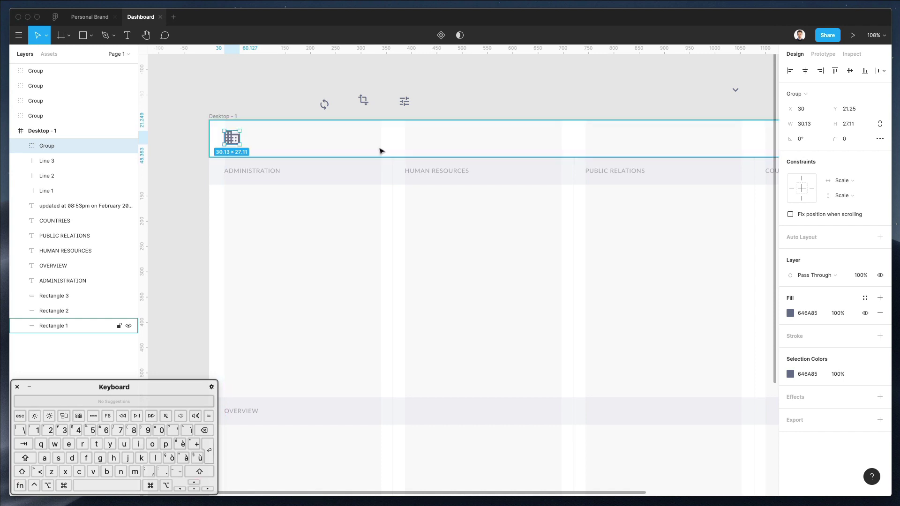
# Step: Change the building icon's fill to the saturated blue 0047FF
pyautogui.click(791, 316)
pyautogui.moveTo(696, 312); pyautogui.dragTo(774, 259)
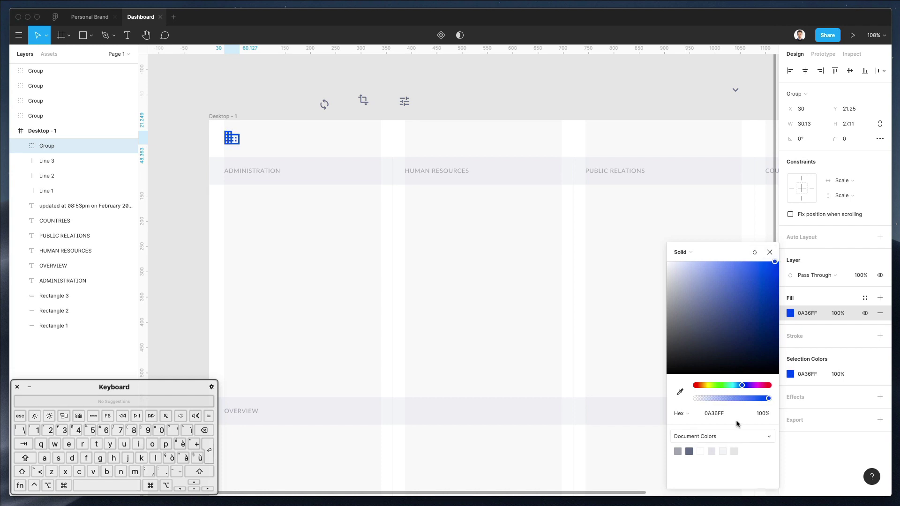
pyautogui.moveTo(742, 386); pyautogui.dragTo(739, 385)
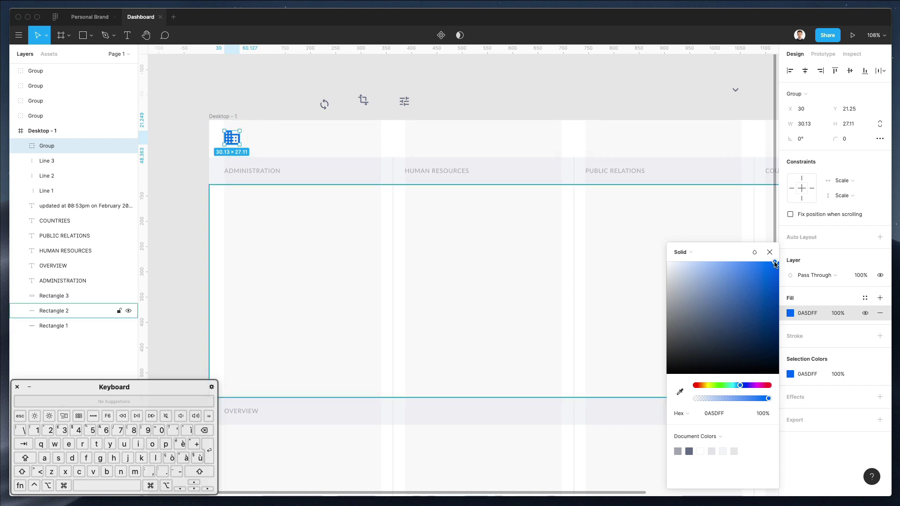
pyautogui.moveTo(774, 264); pyautogui.dragTo(796, 259)
pyautogui.moveTo(740, 386); pyautogui.dragTo(741, 387)
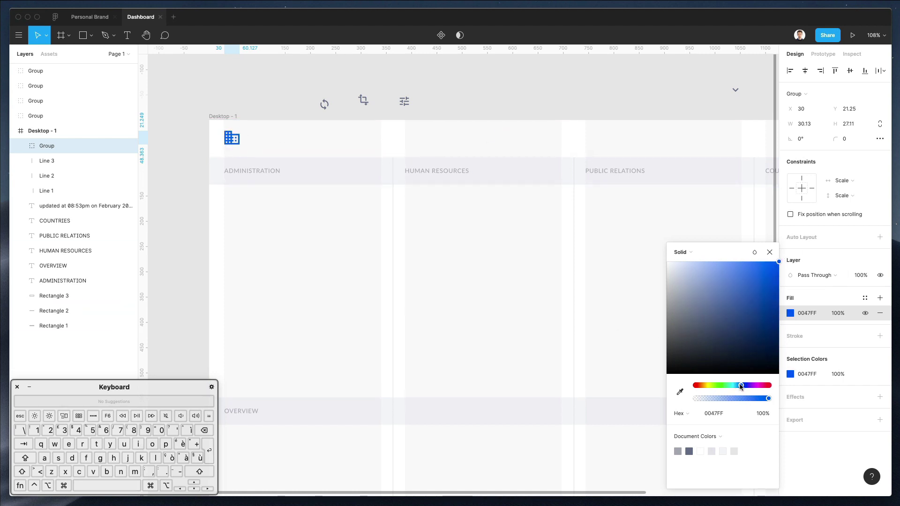
# Step: Align the vertical centres of the sync, transform, tune and arrow down icons above the frame
pyautogui.click(446, 96)
pyautogui.moveTo(289, 83); pyautogui.dragTo(760, 104)
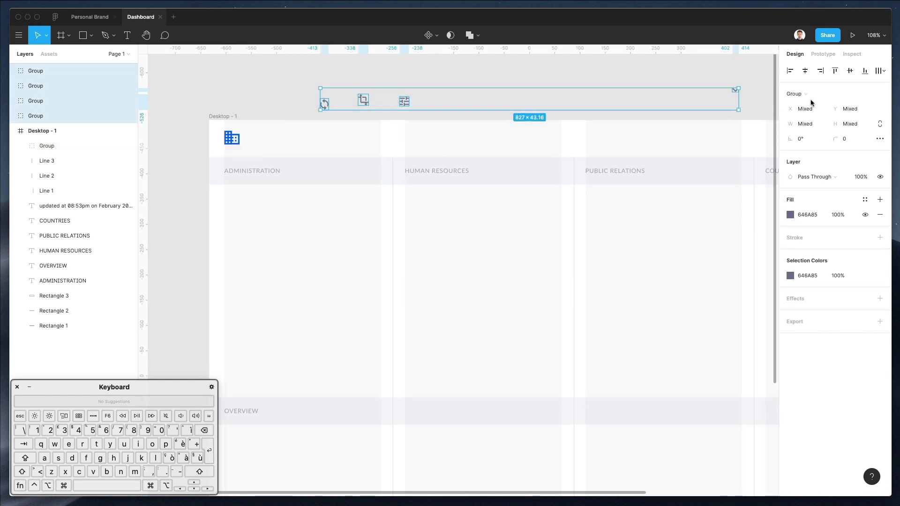
pyautogui.click(850, 71)
pyautogui.click(423, 76)
# Step: Spread the transform and tune icons out beside the sync icon and scale the three up proportionally to about 314 × 27 overall
pyautogui.moveTo(285, 83); pyautogui.dragTo(457, 106)
pyautogui.click(489, 94)
pyautogui.moveTo(353, 88); pyautogui.dragTo(449, 104)
pyautogui.click(416, 85)
pyautogui.moveTo(278, 77); pyautogui.dragTo(739, 109)
pyautogui.moveTo(321, 74); pyautogui.dragTo(479, 101)
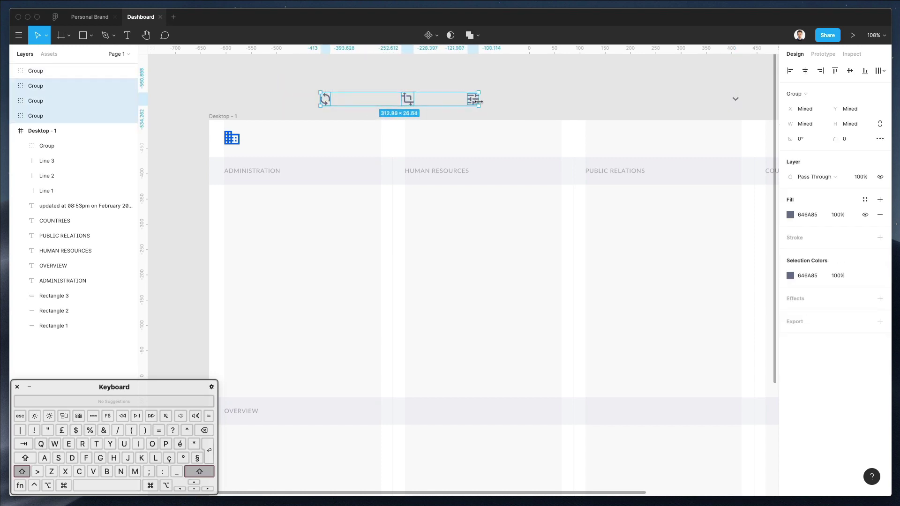
# Step: Copy the ADMINISTRATION heading next to the sync icon above the frame and change the copy's text to "Data Analysis"
pyautogui.click(483, 77)
pyautogui.press('t')
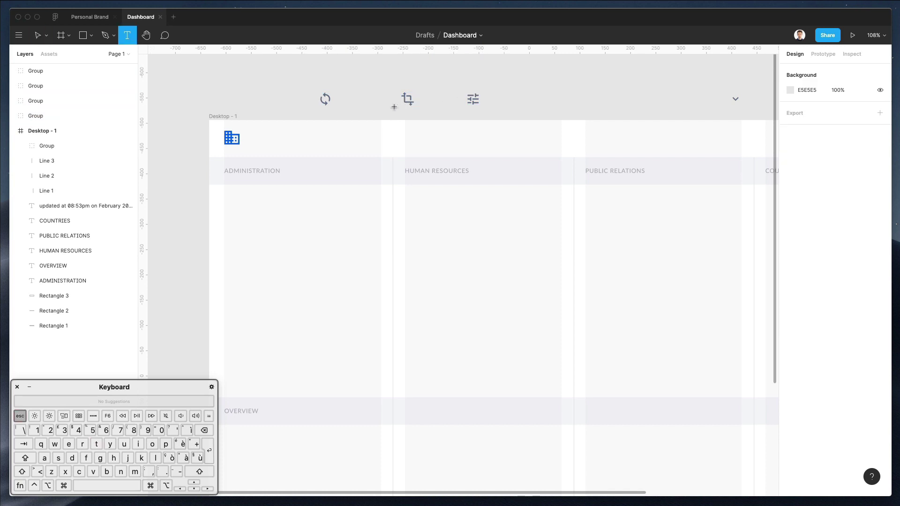
pyautogui.press('v')
pyautogui.moveTo(245, 175); pyautogui.dragTo(361, 107)
pyautogui.doubleClick(354, 100)
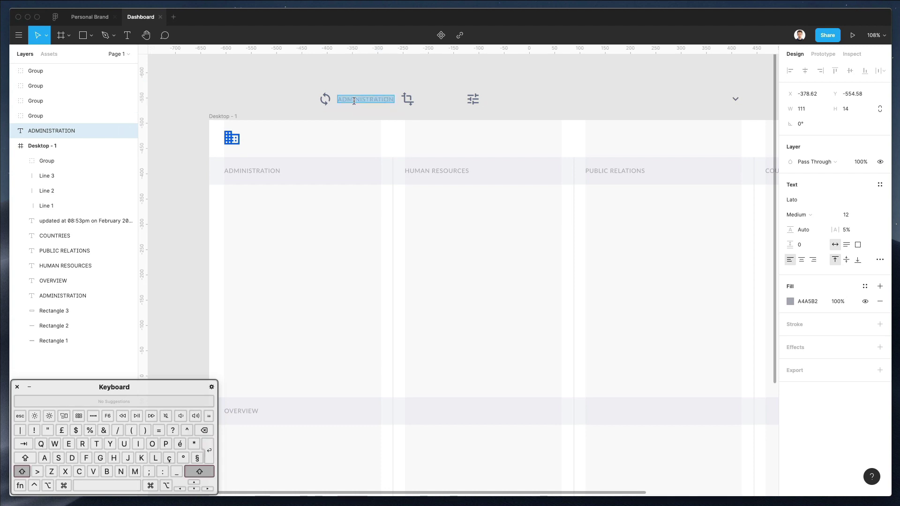
pyautogui.write('DATA ANALY')
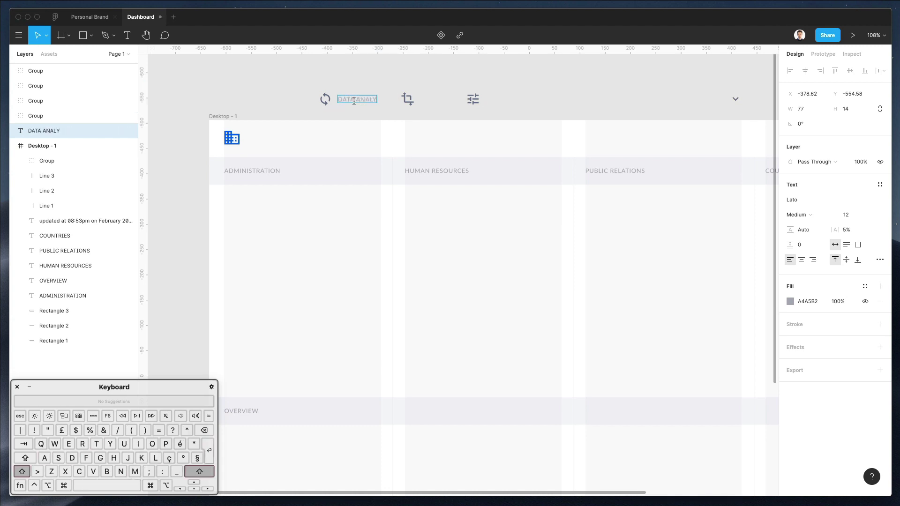
pyautogui.write('SI')
pyautogui.press('super+a')
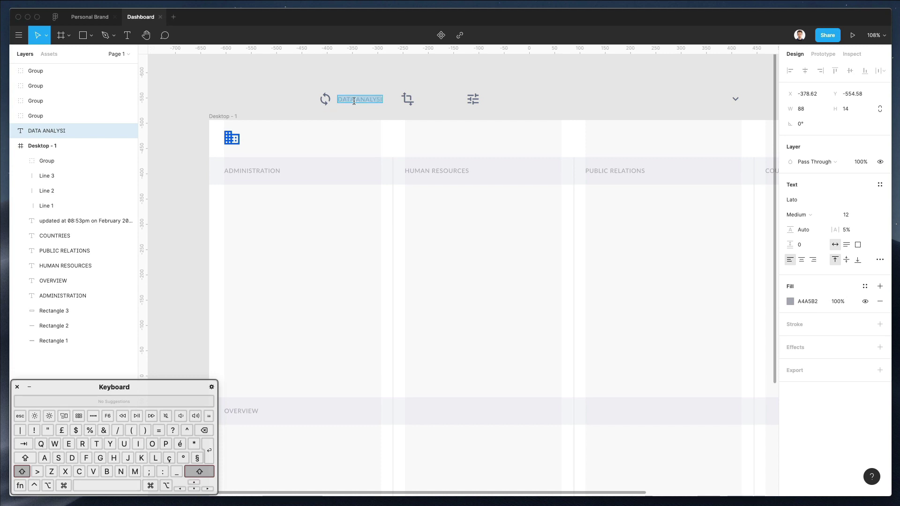
pyautogui.write('Data An')
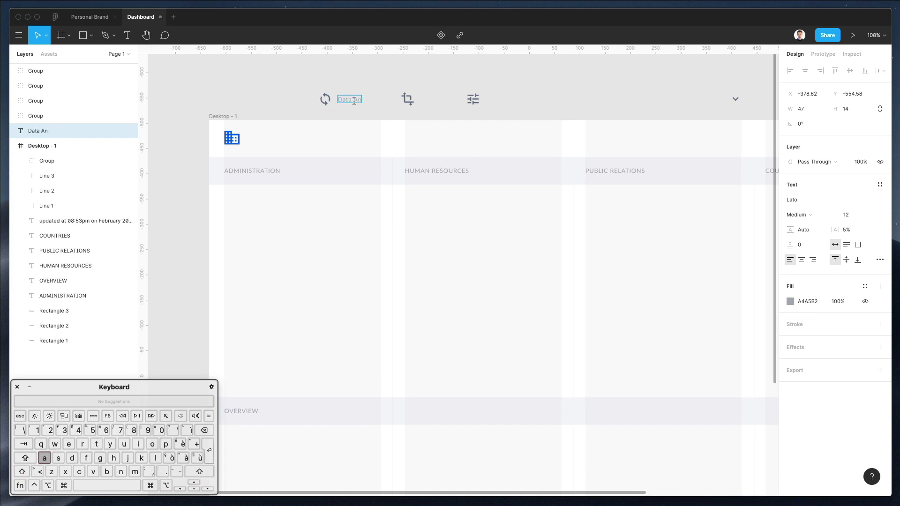
pyautogui.write('alysis')
pyautogui.press('Escape')
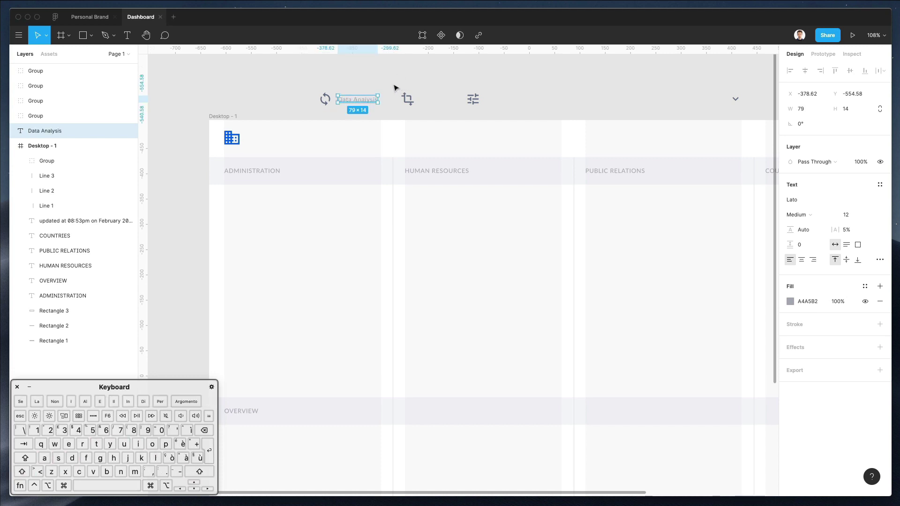
# Step: Set the Data Analysis label's letter spacing to 0% and its fill to the dark grey 3F404A
pyautogui.click(846, 229)
pyautogui.write('0')
pyautogui.press('Return')
pyautogui.click(790, 302)
pyautogui.click(683, 342)
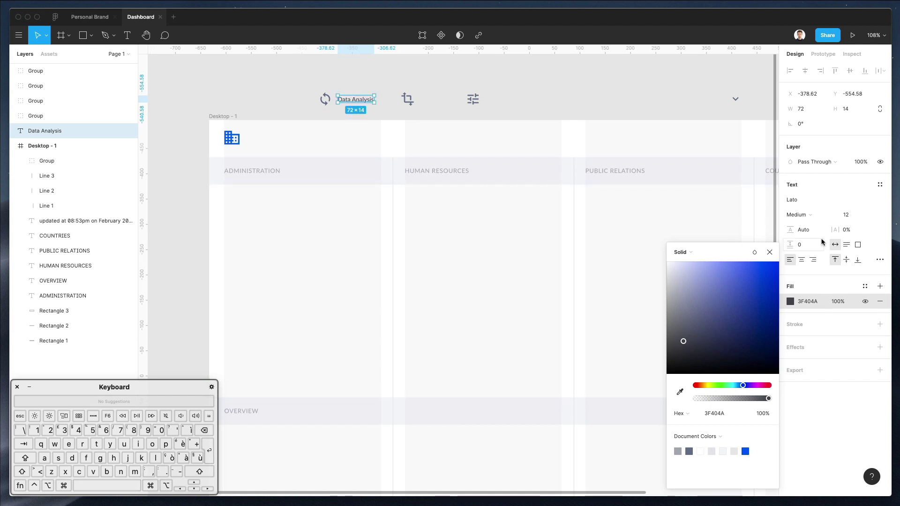
# Step: Set the Data Analysis label's font size to 13
pyautogui.click(854, 218)
pyautogui.press('Up')
pyautogui.press('Up')
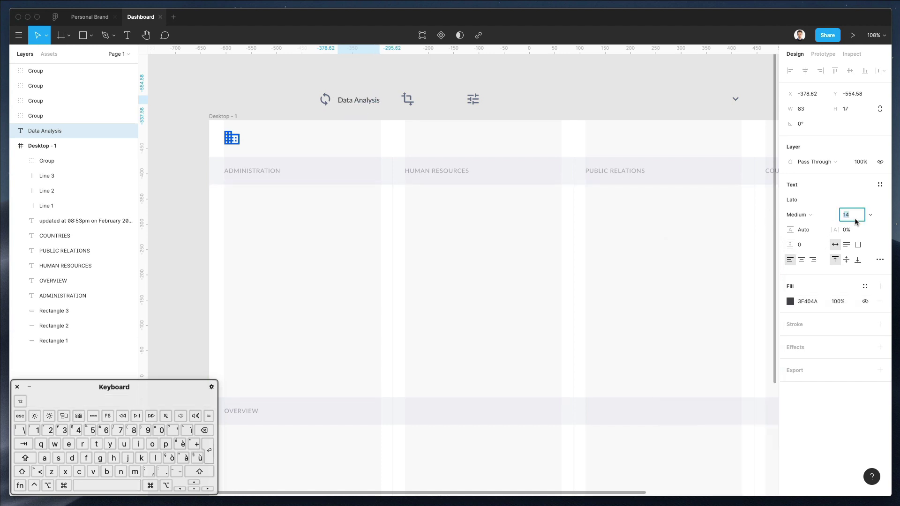
pyautogui.press('Down')
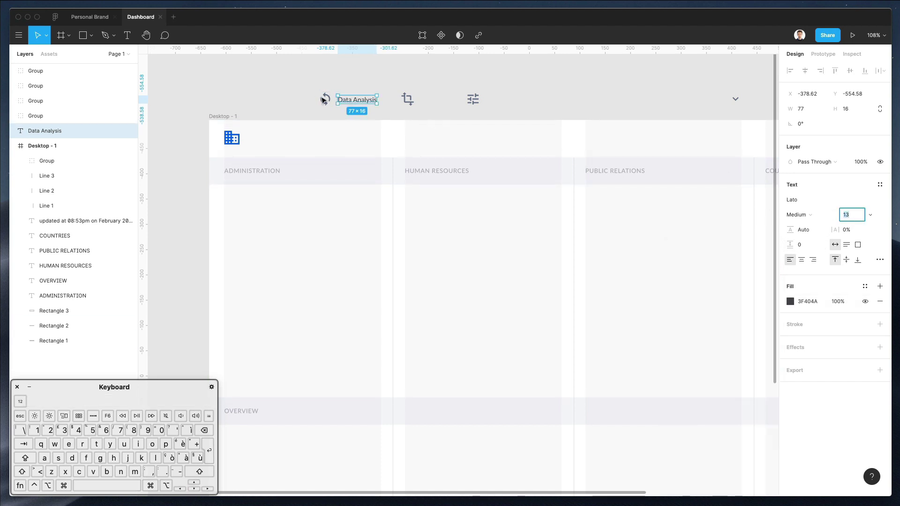
pyautogui.click(390, 93)
# Step: Duplicate the Data Analysis label beside the transform and tune icons, and shift the tune icon to X -86.38
pyautogui.moveTo(361, 101); pyautogui.dragTo(491, 101)
pyautogui.press('super+d')
pyautogui.press('Down')
pyautogui.press('Right')
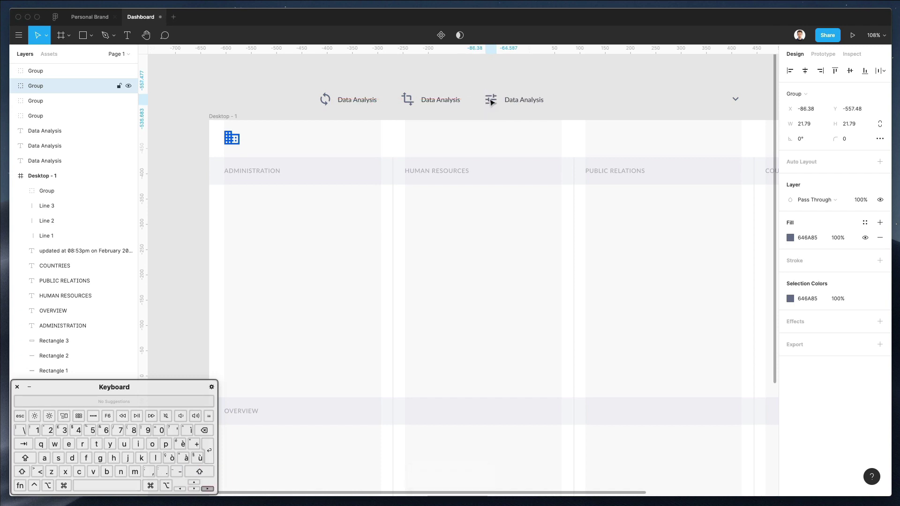
# Step: Recolour the sync, transform and tune icons together with the lighter grey-blue fill A5A9C1
pyautogui.click(405, 99)
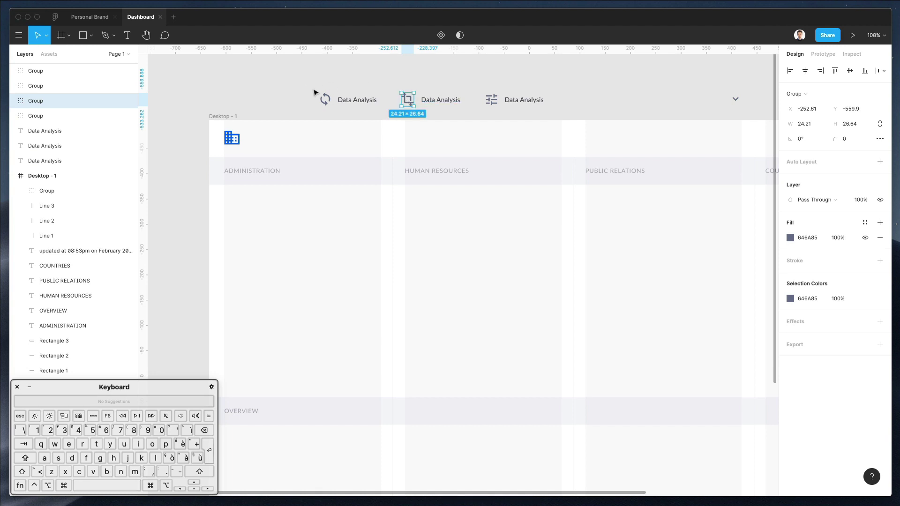
pyautogui.keyDown('shift'); pyautogui.click(326, 98); pyautogui.keyUp('shift')
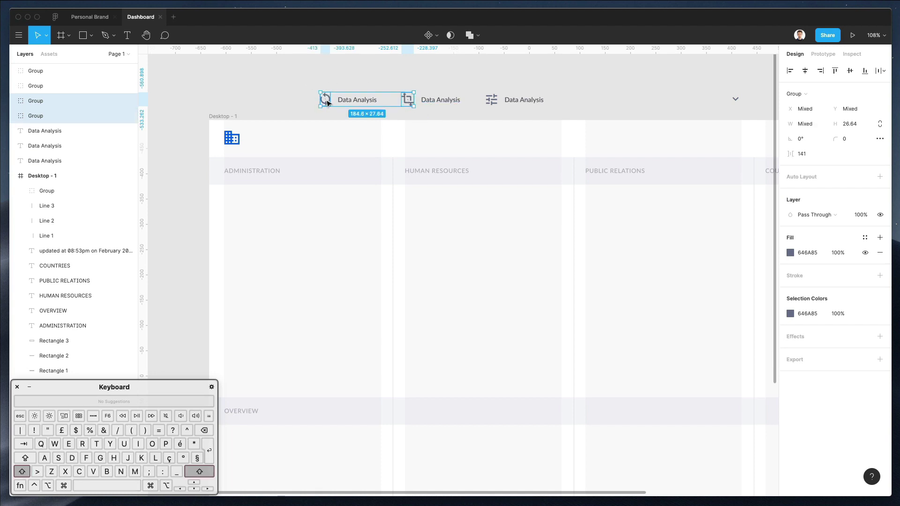
pyautogui.keyDown('shift'); pyautogui.click(492, 99); pyautogui.keyUp('shift')
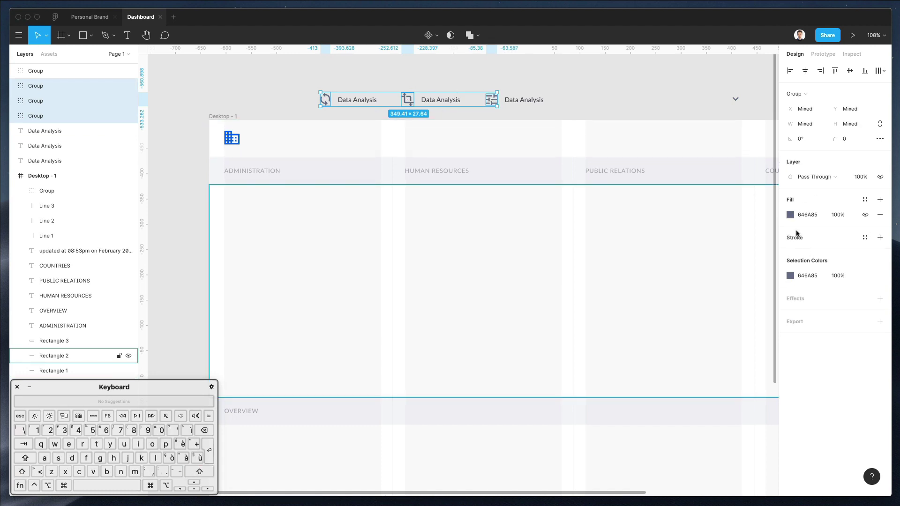
pyautogui.click(791, 214)
pyautogui.click(679, 357)
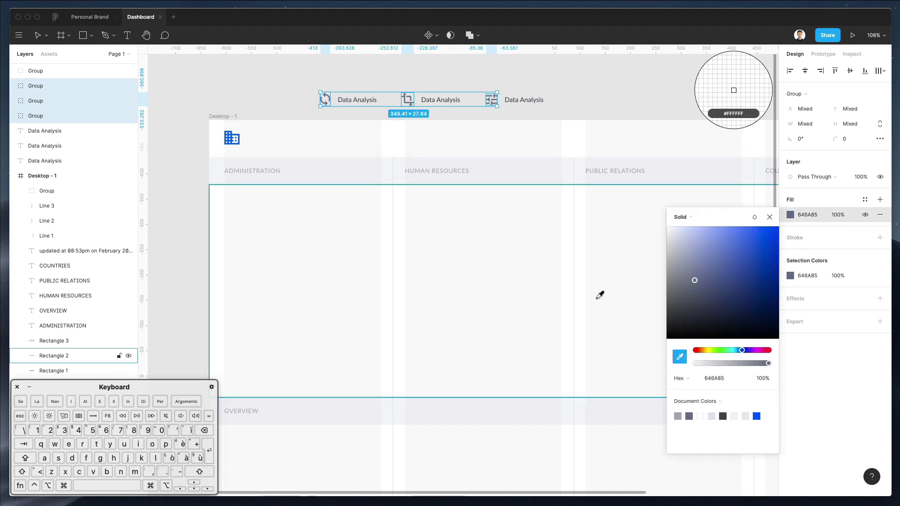
pyautogui.click(394, 186)
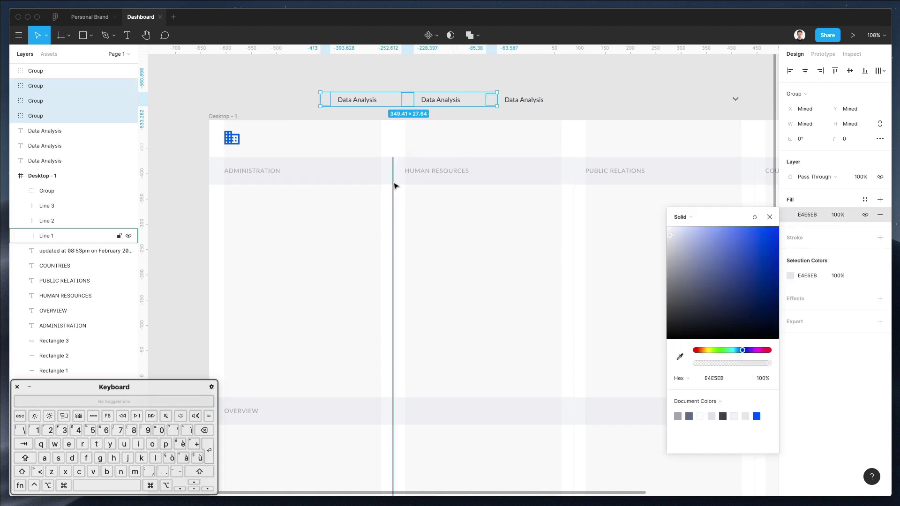
pyautogui.moveTo(672, 244); pyautogui.dragTo(681, 256)
# Step: Move the three icons and their labels straight down into the frame's white header, level with the building icon
pyautogui.moveTo(290, 80); pyautogui.dragTo(591, 110)
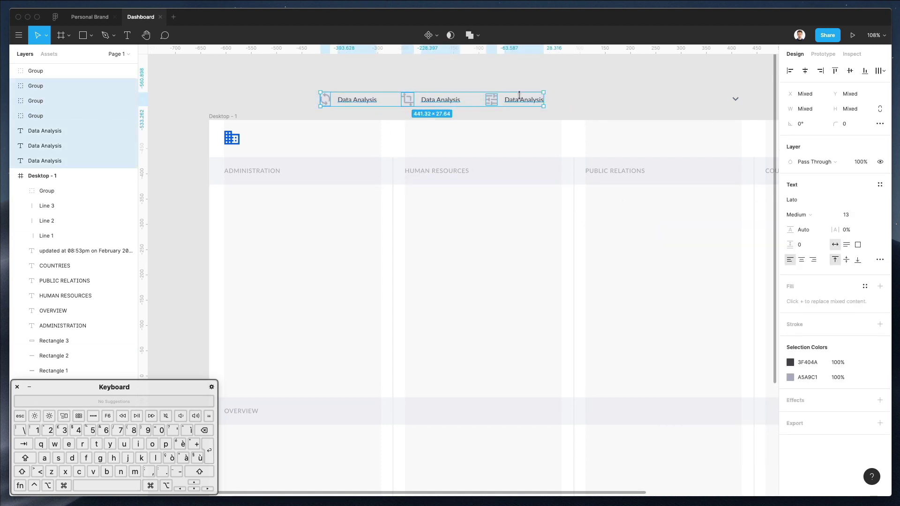
pyautogui.moveTo(524, 106); pyautogui.dragTo(524, 143)
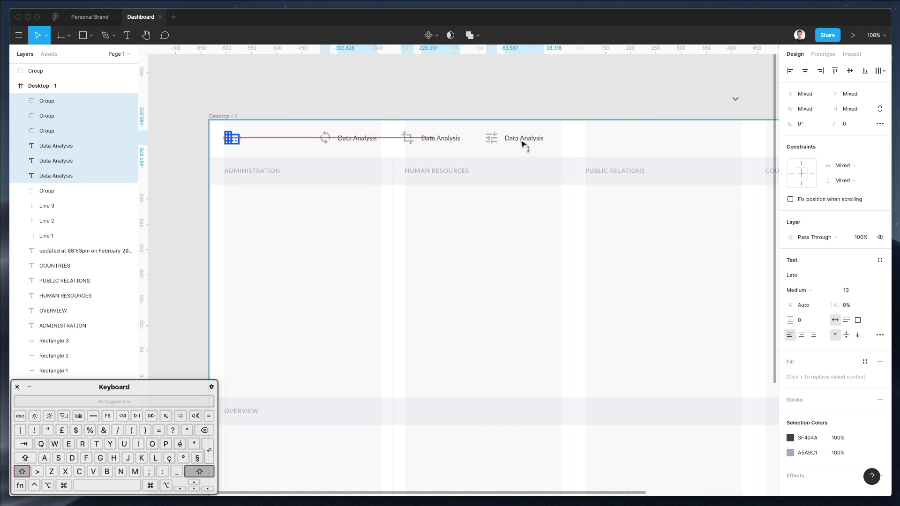
pyautogui.click(318, 96)
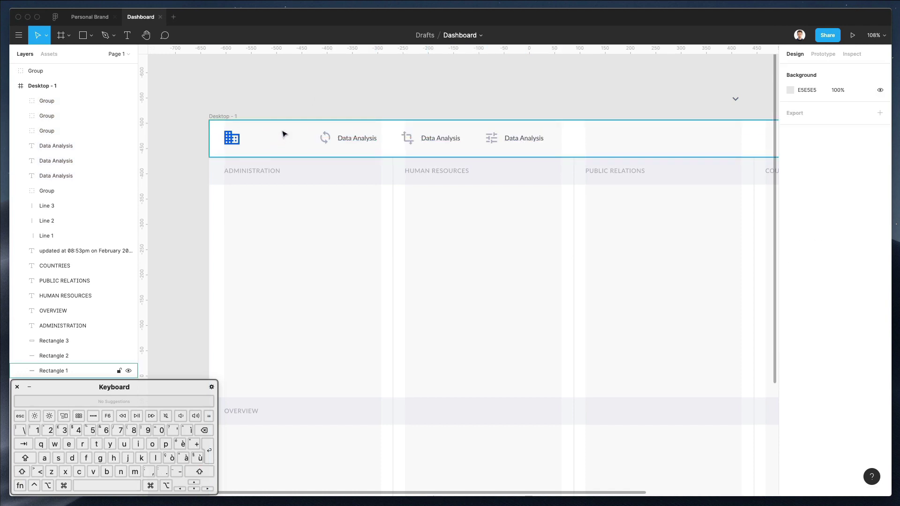
# Step: Lock the three white full-width background rectangles: the header, the middle section and the section below OVERVIEW
pyautogui.click(284, 135)
pyautogui.keyDown('shift'); pyautogui.click(342, 250); pyautogui.keyUp('shift')
pyautogui.scroll(-3, 341, 250)
pyautogui.keyDown('shift'); pyautogui.click(348, 362); pyautogui.keyUp('shift')
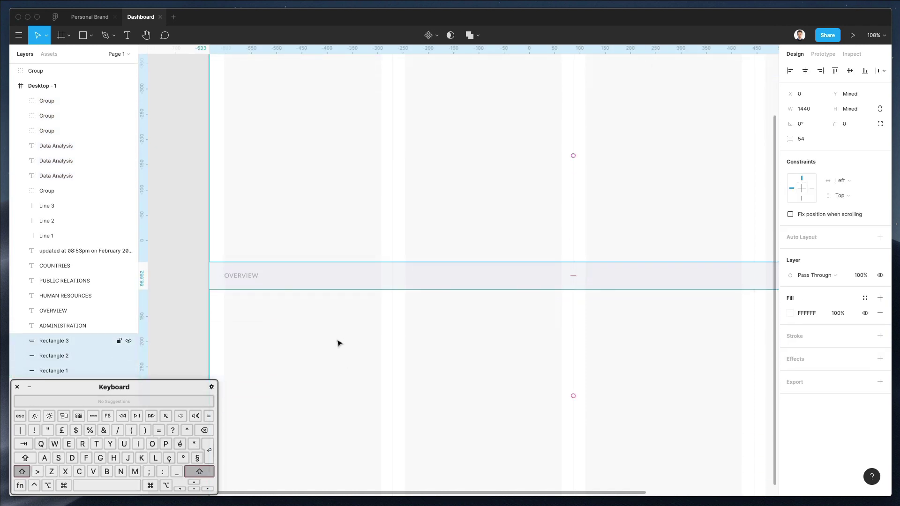
pyautogui.rightClick(339, 342)
pyautogui.click(375, 434)
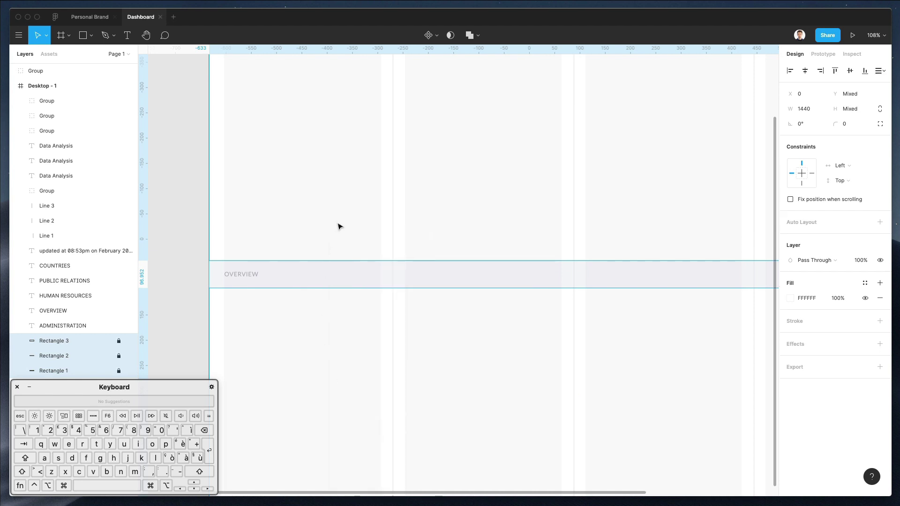
pyautogui.scroll(2, 338, 206)
pyautogui.scroll(1, 344, 188)
pyautogui.click(412, 75)
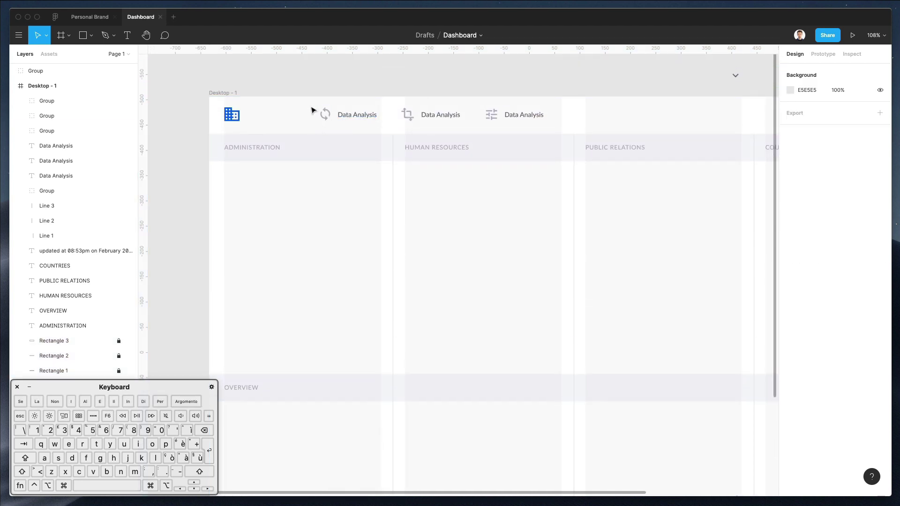
# Step: Change the label beside the transform icon to "Transactions" and the one beside the tune icon to "Settings"
pyautogui.click(436, 118)
pyautogui.doubleClick(435, 116)
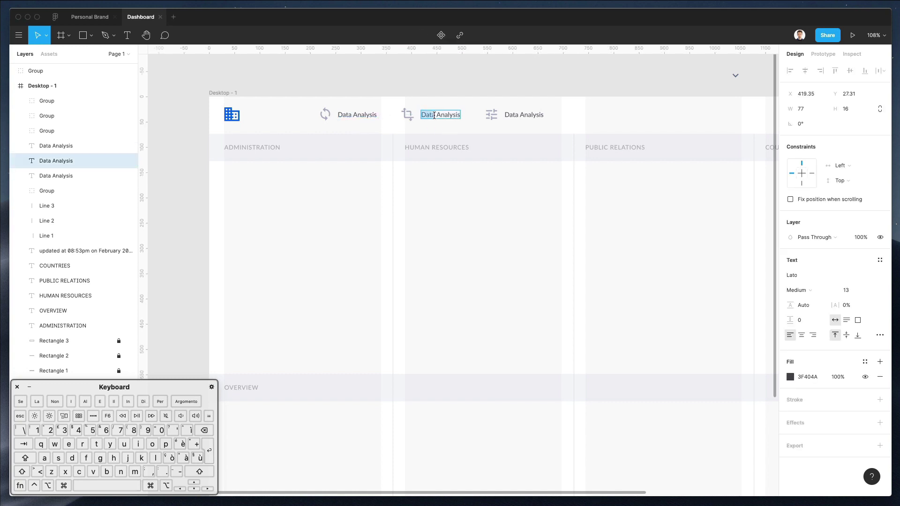
pyautogui.press('shift')
pyautogui.write('Transactions')
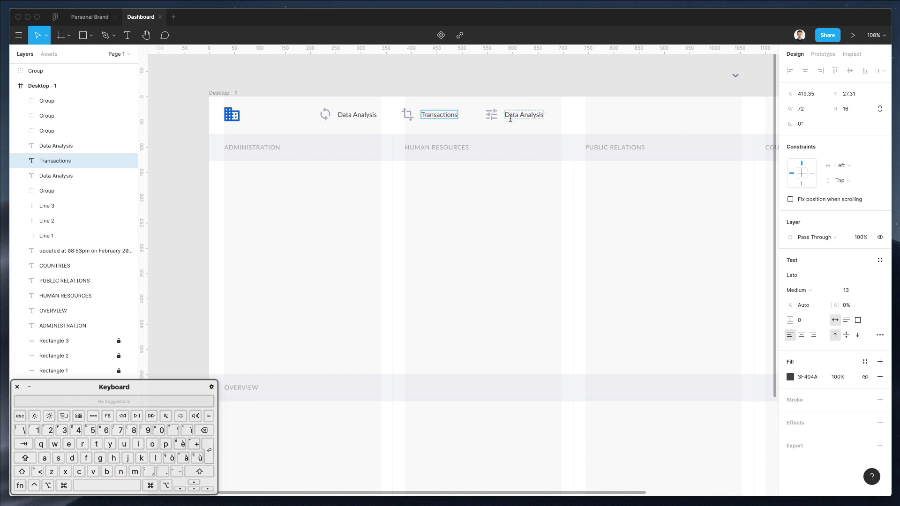
pyautogui.doubleClick(510, 116)
pyautogui.press('shift')
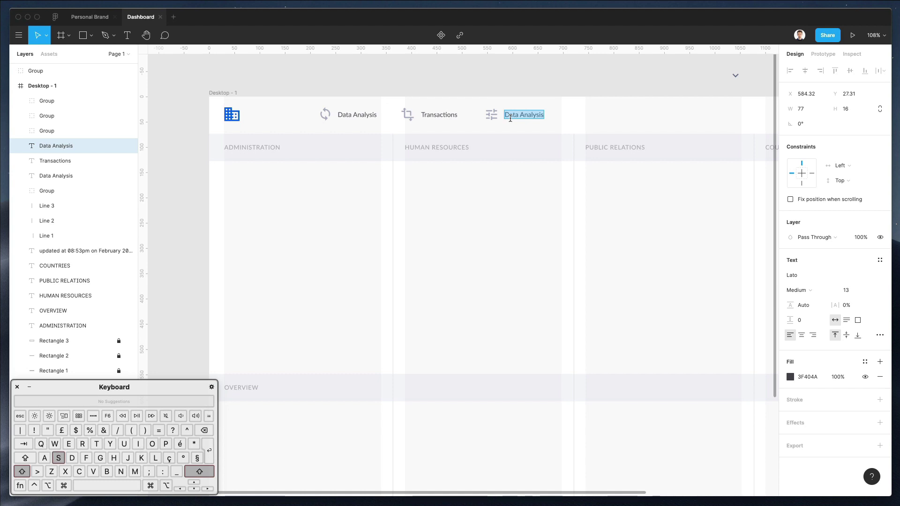
pyautogui.write('Settings')
pyautogui.click(534, 89)
pyautogui.click(535, 89)
# Step: Group each header icon with its own label, making separate groups for Data Analysis, Transactions and Settings
pyautogui.scroll(-1, 309, 108)
pyautogui.moveTo(300, 103); pyautogui.dragTo(376, 124)
pyautogui.hscroll(-1, 331, 102)
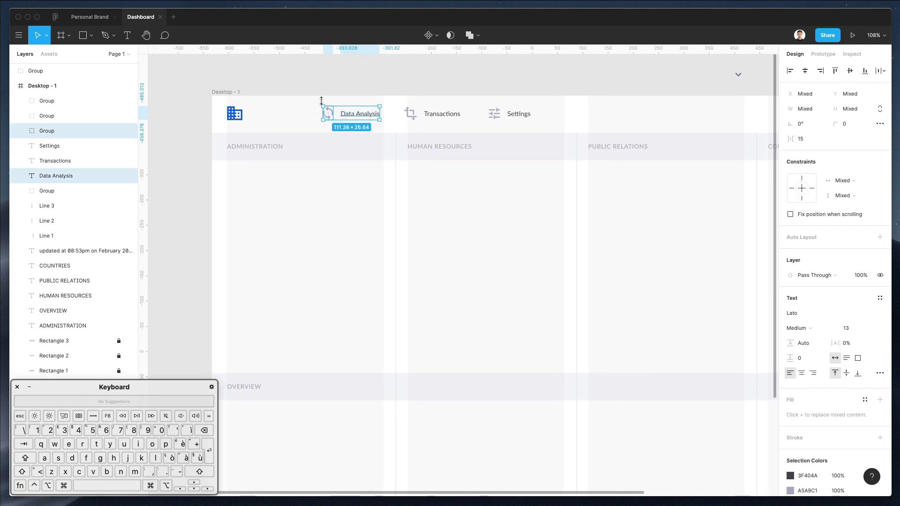
pyautogui.moveTo(305, 102); pyautogui.dragTo(563, 127)
pyautogui.hscroll(-1, 560, 127)
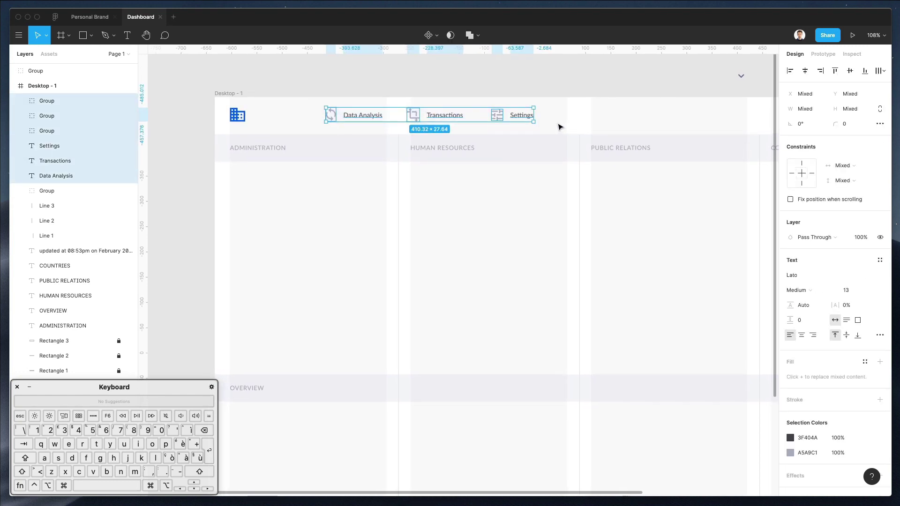
pyautogui.moveTo(295, 101); pyautogui.dragTo(496, 134)
pyautogui.scroll(-1, 388, 128)
pyautogui.press('super+g')
pyautogui.scroll(1, 478, 134)
pyautogui.press('super+g')
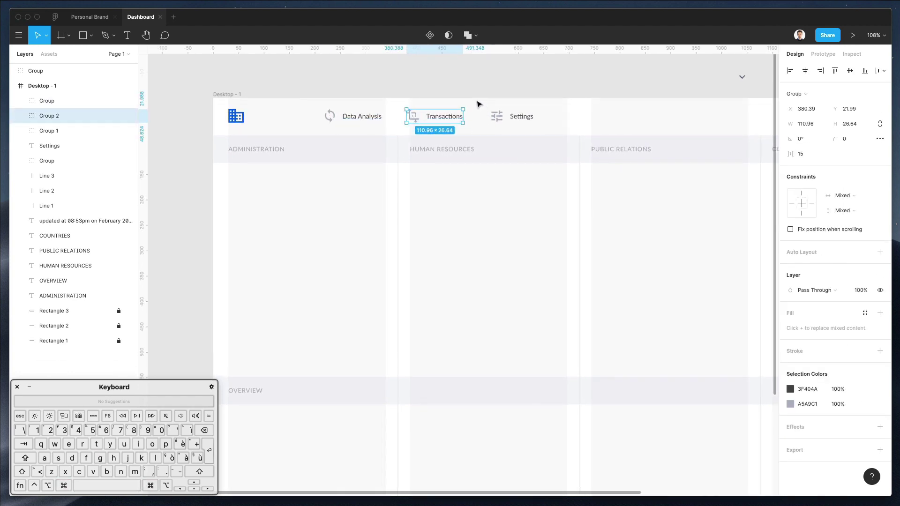
pyautogui.moveTo(478, 95); pyautogui.dragTo(555, 128)
pyautogui.press('super+g')
# Step: Distribute the horizontal spacing evenly between the Data Analysis, Transactions and Settings groups
pyautogui.moveTo(311, 104); pyautogui.dragTo(569, 141)
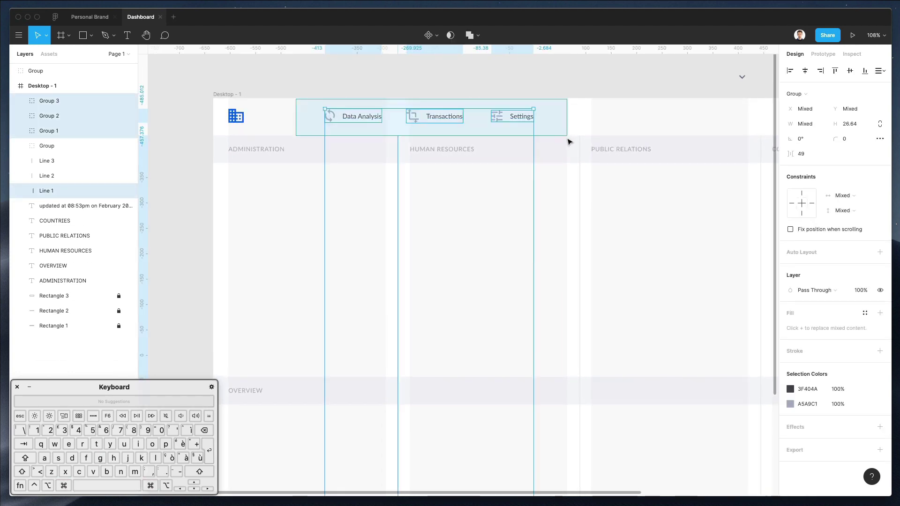
pyautogui.hscroll(-1, 567, 142)
pyautogui.moveTo(328, 97); pyautogui.dragTo(547, 131)
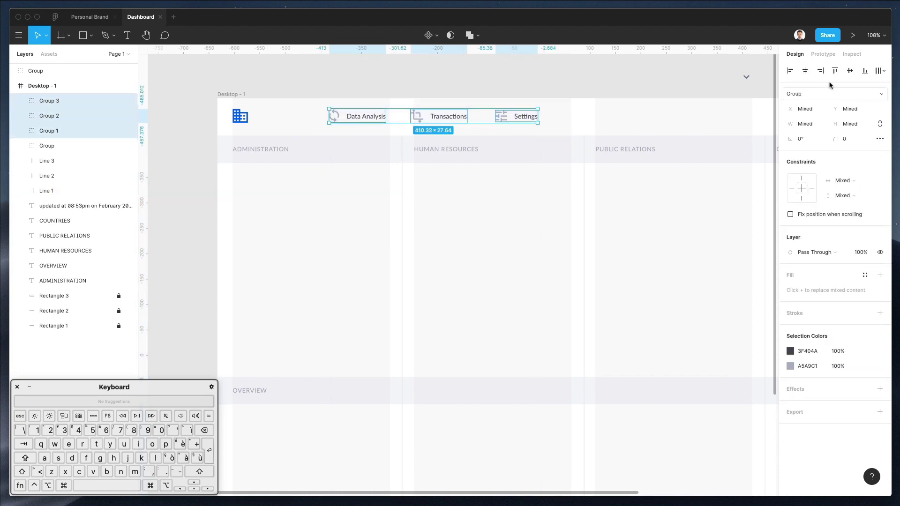
pyautogui.click(882, 71)
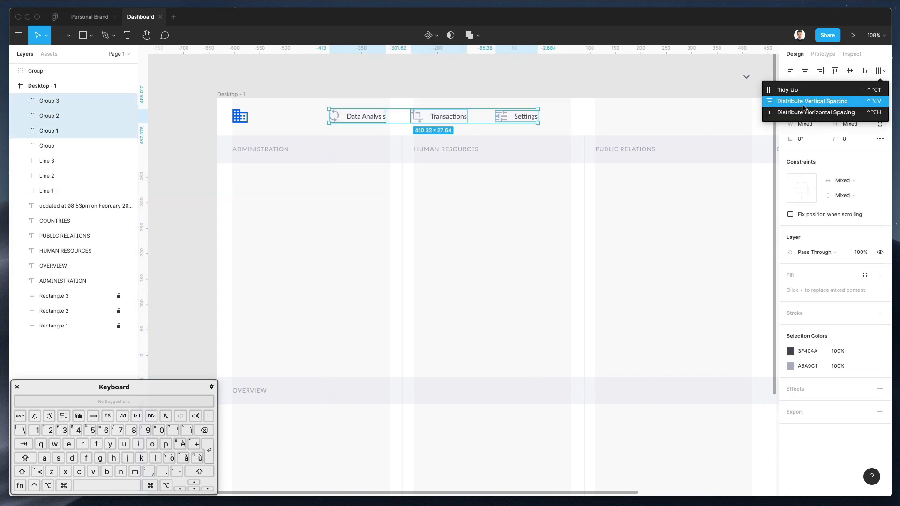
pyautogui.click(805, 112)
pyautogui.press('Escape')
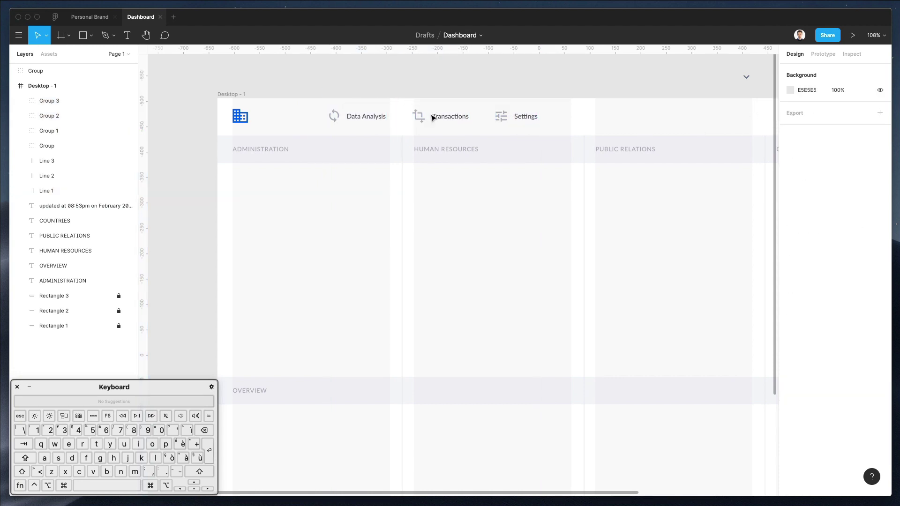
# Step: Move the three header navigation groups together closer to the building icon, keeping their spacing
pyautogui.moveTo(300, 100); pyautogui.dragTo(539, 124)
pyautogui.moveTo(453, 119); pyautogui.dragTo(425, 120)
pyautogui.press('super+z')
pyautogui.press('super+z')
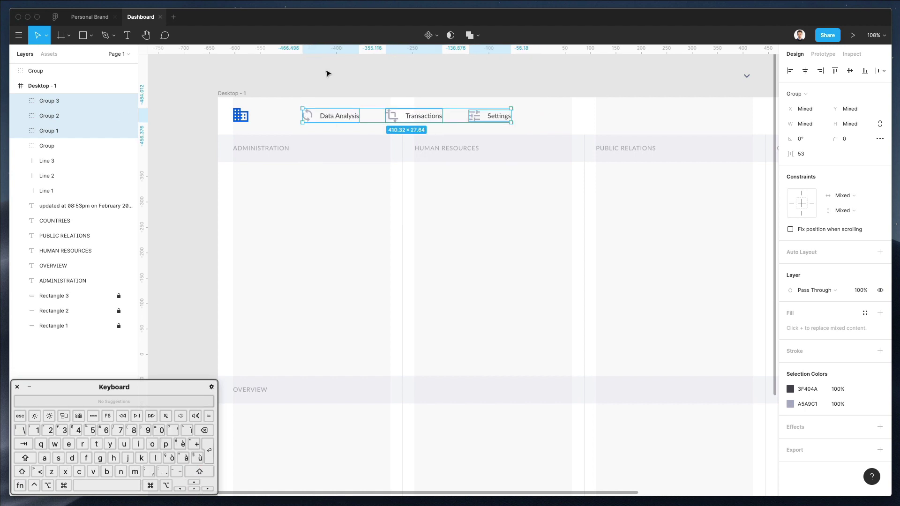
pyautogui.click(327, 73)
# Step: Fill the sync icon beside Data Analysis with the building icon's blue, 0047FF
pyautogui.keyDown('super'); pyautogui.click(305, 116); pyautogui.keyUp('super')
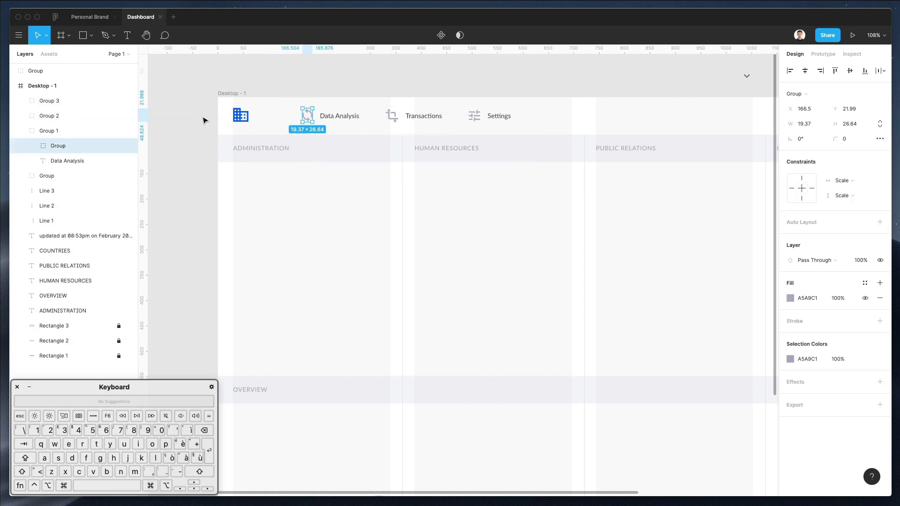
pyautogui.hotkey('ctrl', 'c')
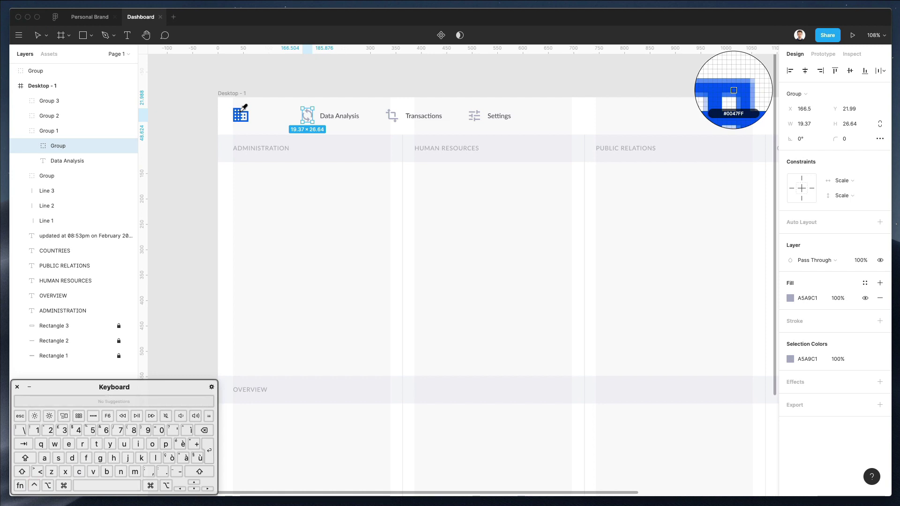
pyautogui.click(242, 109)
pyautogui.click(317, 85)
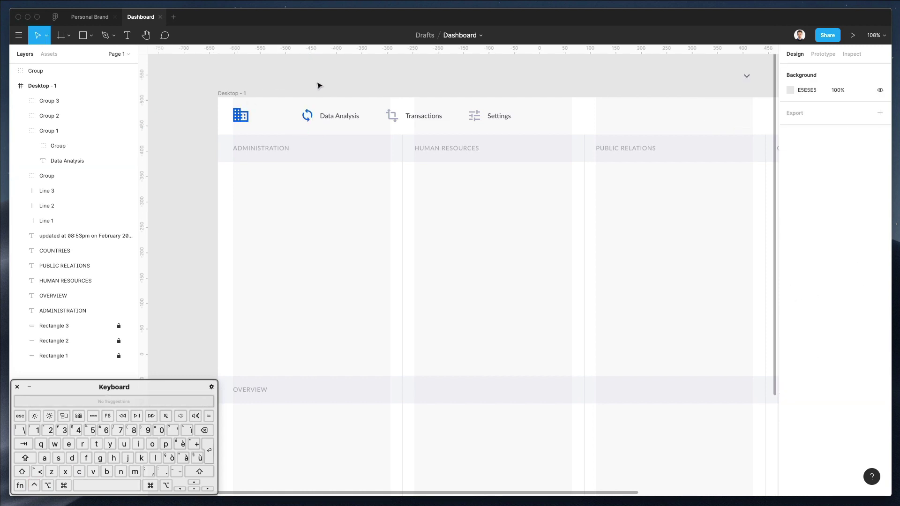
# Step: Set the Data Analysis label's font weight to Bold
pyautogui.keyDown('super'); pyautogui.click(341, 118); pyautogui.keyUp('super')
pyautogui.click(803, 277)
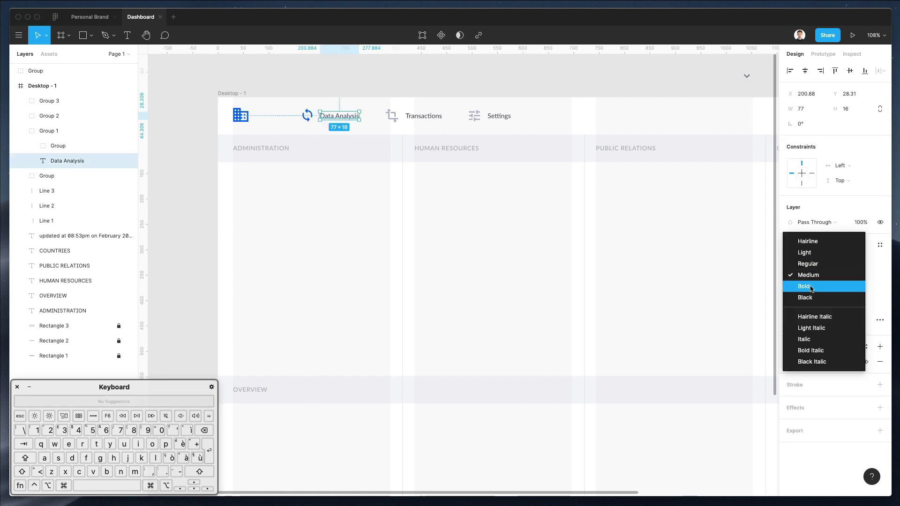
pyautogui.click(804, 286)
pyautogui.click(347, 96)
# Step: Draw a thin rectangle about 148 px wide under the Data Analysis item at the header's lower edge and set its height to 1.5
pyautogui.scroll(-3, 326, 100)
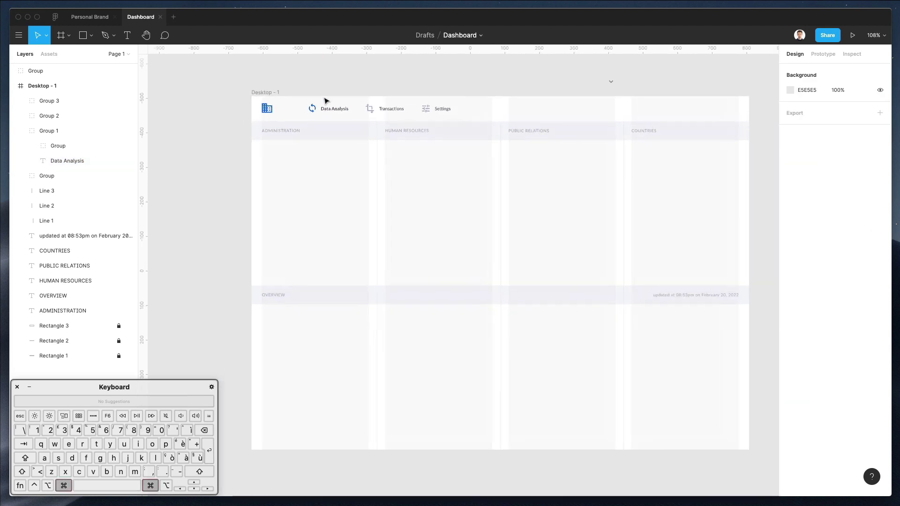
pyautogui.scroll(5, 326, 101)
pyautogui.press('r')
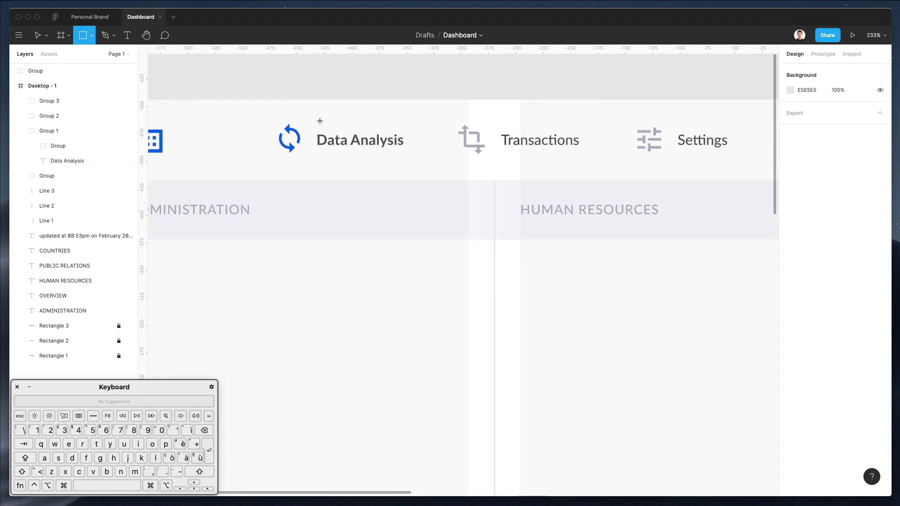
pyautogui.moveTo(261, 181); pyautogui.dragTo(423, 182)
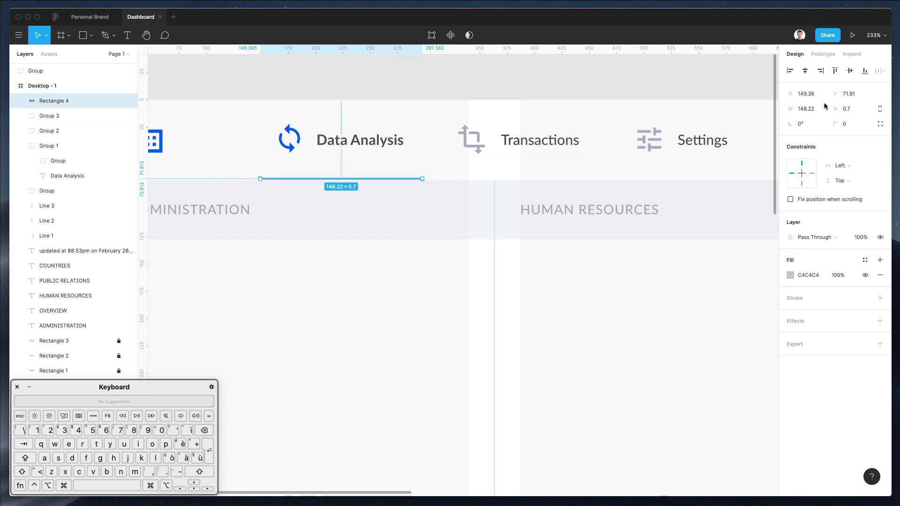
pyautogui.click(846, 115)
pyautogui.write('1,')
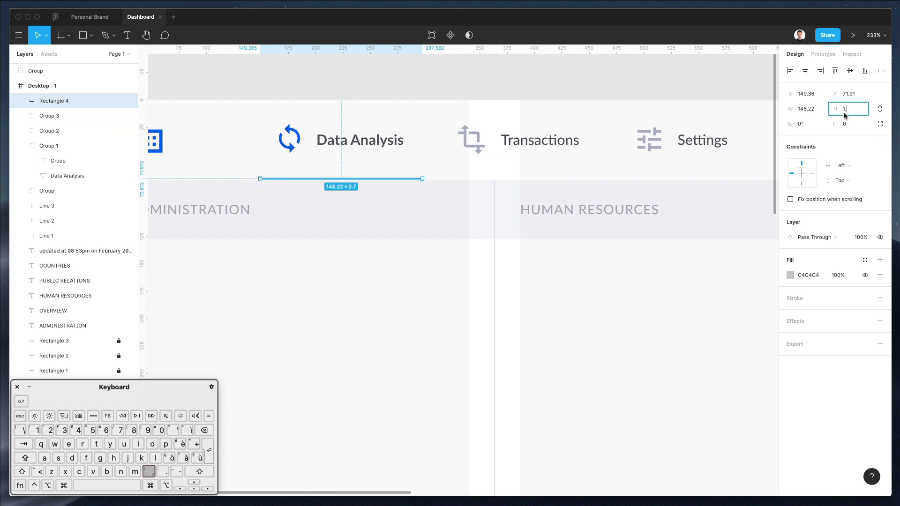
pyautogui.write('5')
pyautogui.press('Return')
# Step: Fill the underline rectangle below Data Analysis with the sync icon's blue, 0047FF
pyautogui.hotkey('ctrl', 'c')
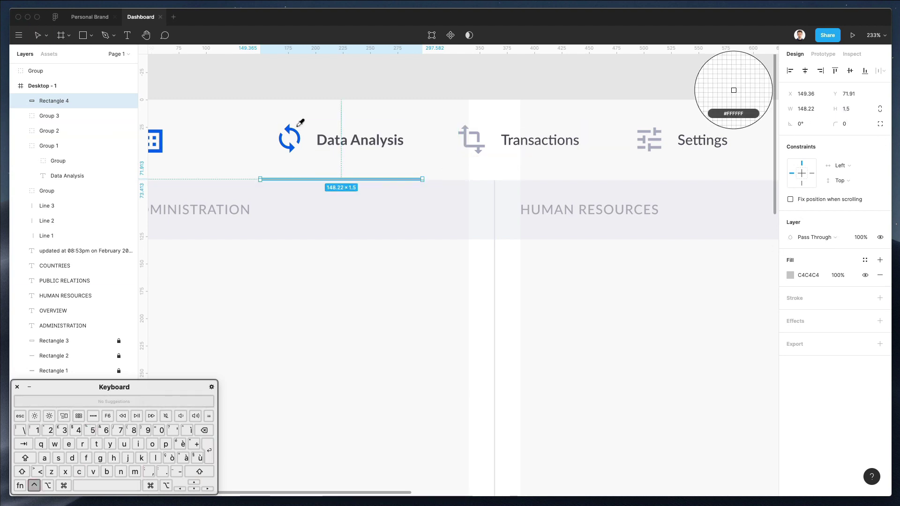
pyautogui.click(295, 131)
pyautogui.click(365, 113)
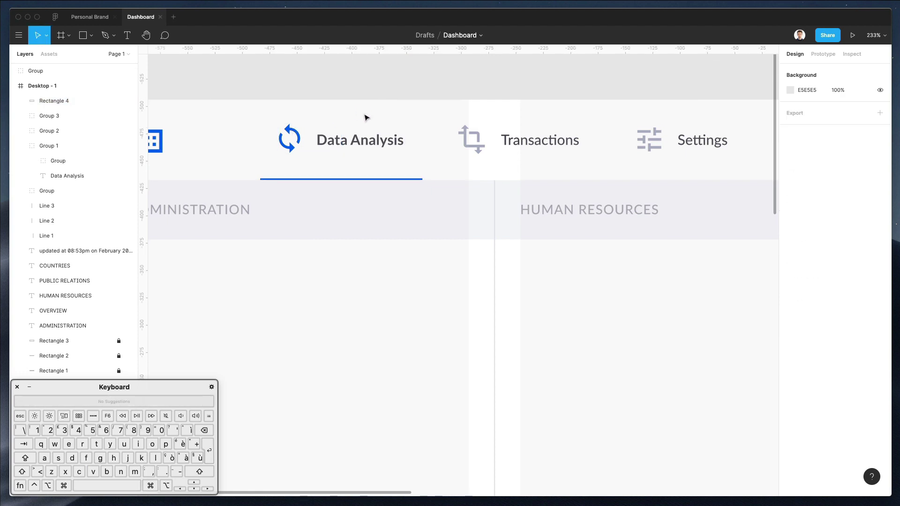
pyautogui.click(359, 181)
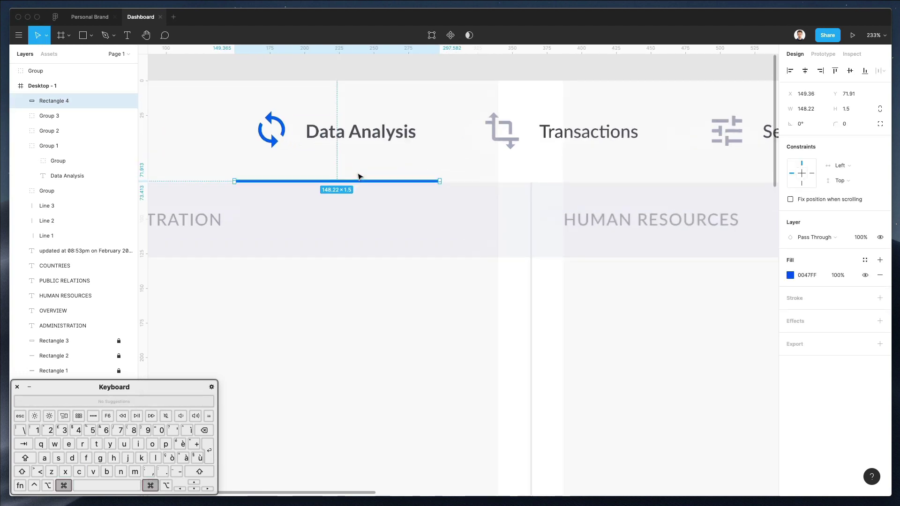
pyautogui.scroll(-5, 358, 178)
pyautogui.click(372, 94)
# Step: Shift the Transactions and Settings groups together 10 px to the right, away from the Data Analysis underline
pyautogui.hscroll(2, 373, 98)
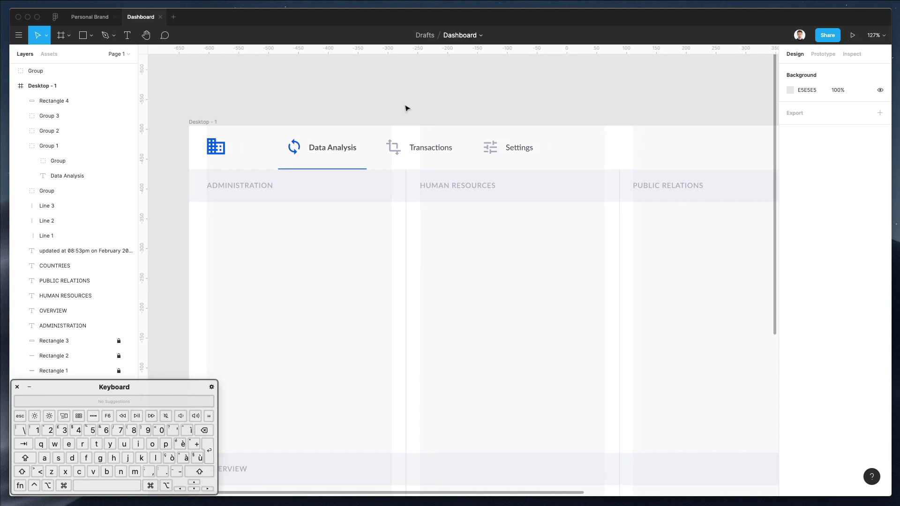
pyautogui.moveTo(381, 128); pyautogui.dragTo(594, 163)
pyautogui.hotkey('shift', 'Right')
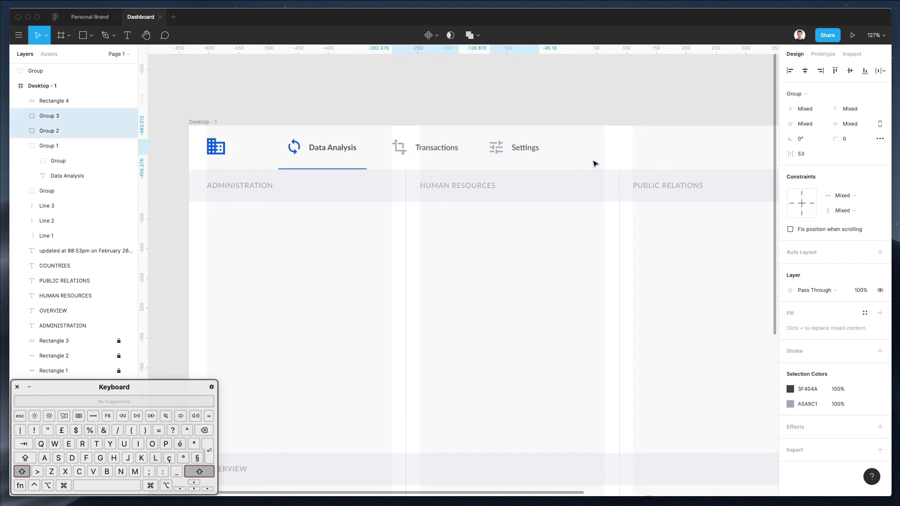
# Step: Move the down-chevron icon from above the frame into the header, over the COUNTRIES column
pyautogui.click(567, 133)
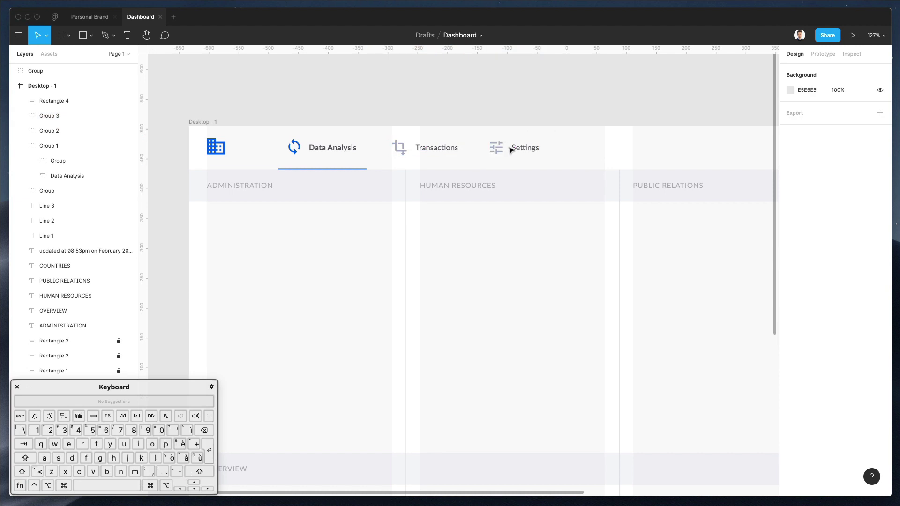
pyautogui.click(519, 152)
pyautogui.hscroll(10, 519, 153)
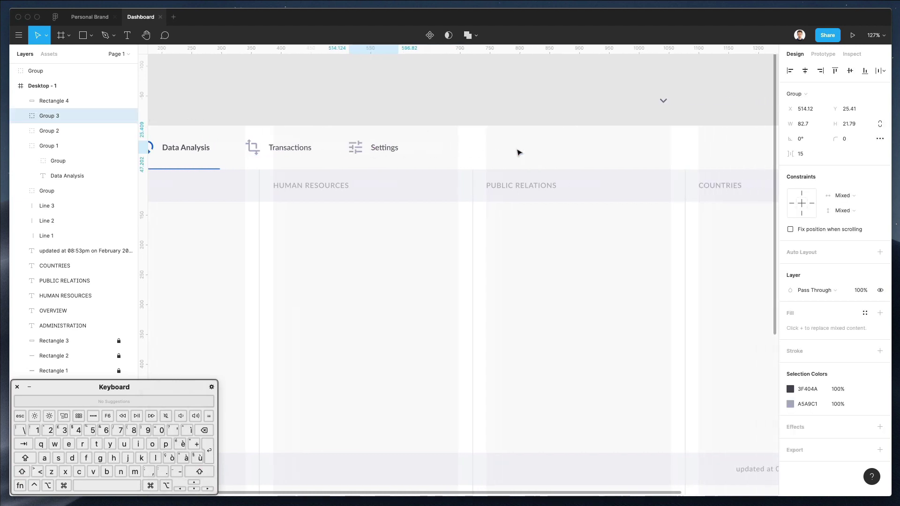
pyautogui.hscroll(4, 519, 152)
pyautogui.moveTo(395, 99); pyautogui.dragTo(435, 154)
pyautogui.click(478, 114)
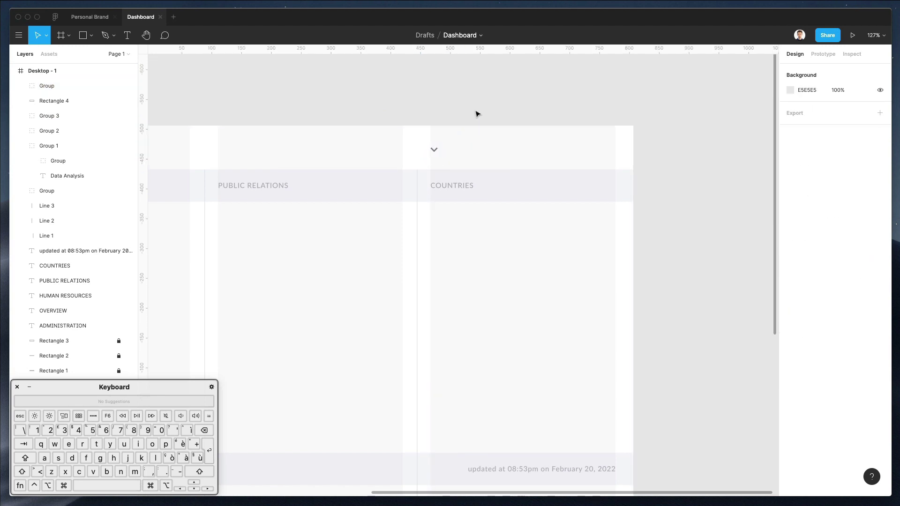
# Step: Draw a header rectangle about 135 × 39 px with corner radius 4 beside the chevron, and shift the chevron slightly right
pyautogui.press('r')
pyautogui.moveTo(374, 153)
pyautogui.mouseDown()
pyautogui.moveTo(414, 167)
pyautogui.moveTo(387, 153)
pyautogui.mouseUp()
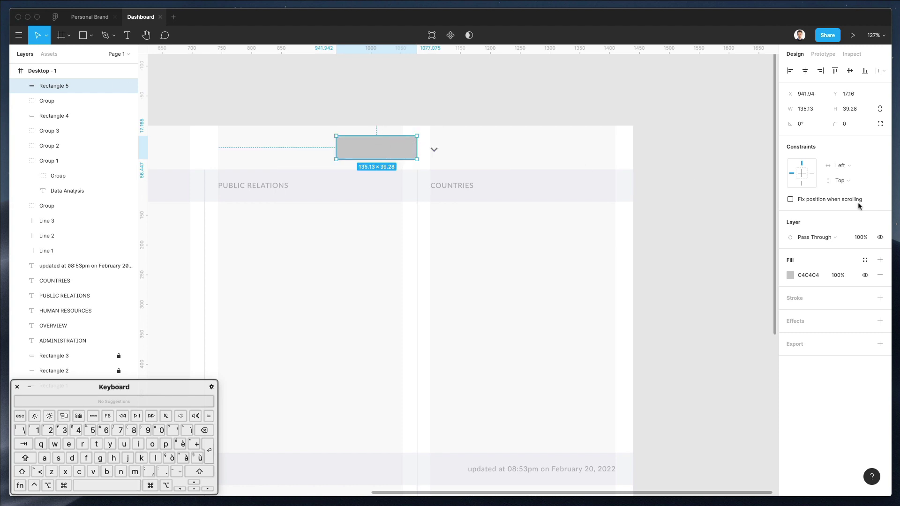
pyautogui.write('1')
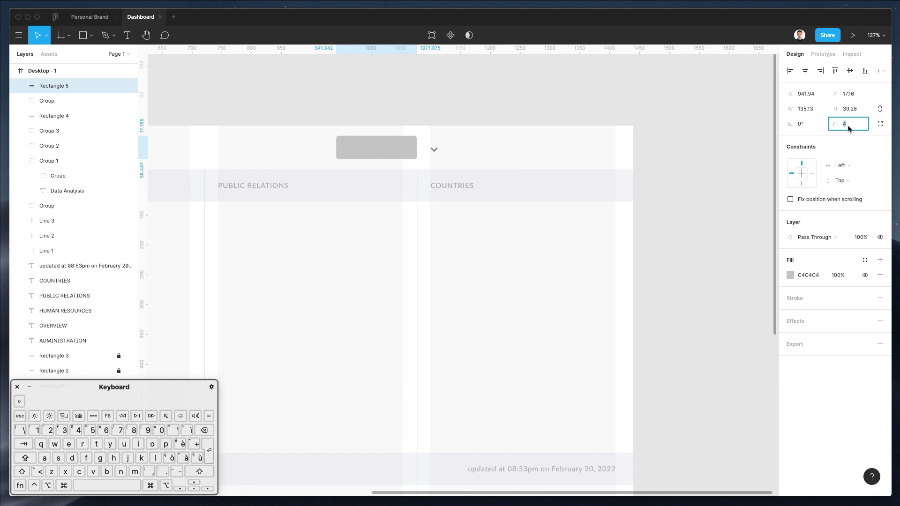
pyautogui.click(434, 137)
pyautogui.moveTo(436, 154); pyautogui.dragTo(450, 153)
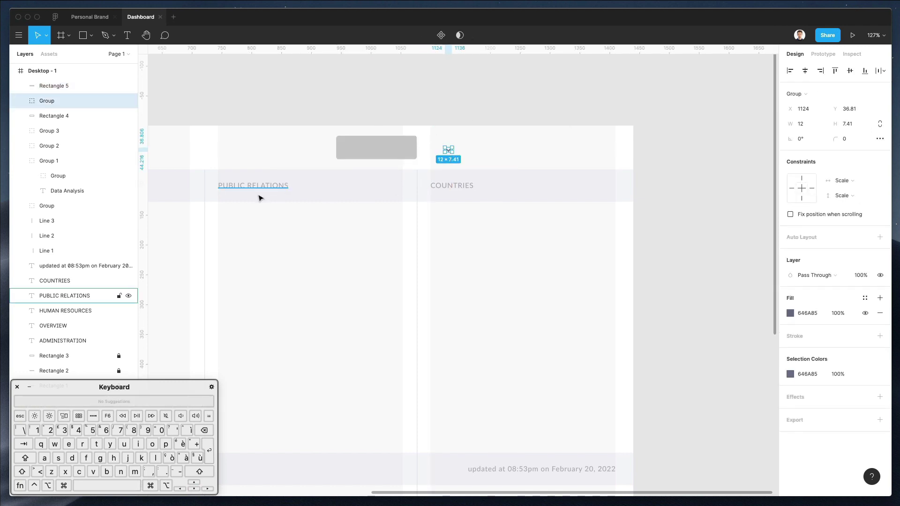
# Step: Place a copy of the PUBLIC RELATIONS heading over the new header rectangle and bring it to the front
pyautogui.moveTo(255, 188); pyautogui.dragTo(385, 151)
pyautogui.press('alt+super+Up')
pyautogui.press('alt+super+Up')
pyautogui.press('alt+super+Up')
pyautogui.press('alt+super+Up')
pyautogui.press('alt+super+Up')
pyautogui.press('alt+super+Up')
pyautogui.press('alt+super+Up')
pyautogui.press('alt+super+Up')
pyautogui.press('alt+super+Up')
pyautogui.press('alt+super+Up')
pyautogui.press('alt+super+Up')
pyautogui.press('alt+super+Up')
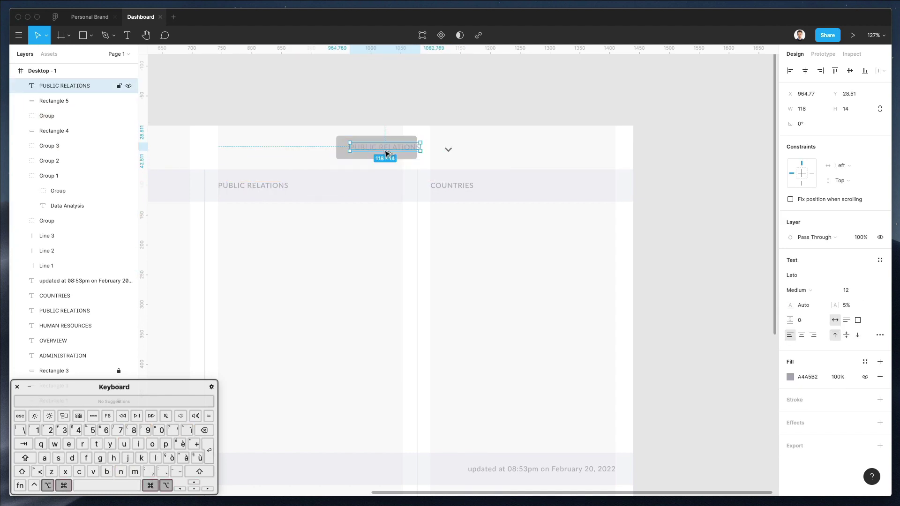
# Step: Change the copied heading's text to Week 1
pyautogui.doubleClick(385, 153)
pyautogui.write('Week')
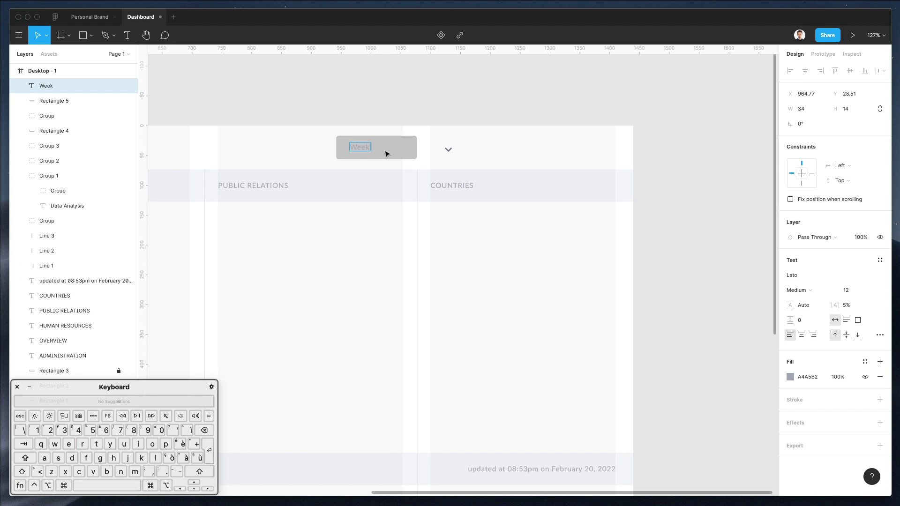
pyautogui.press('Escape')
# Step: Copy the Transactions label's text style and 3F404A fill onto the Week 1 label
pyautogui.hscroll(-10, 381, 131)
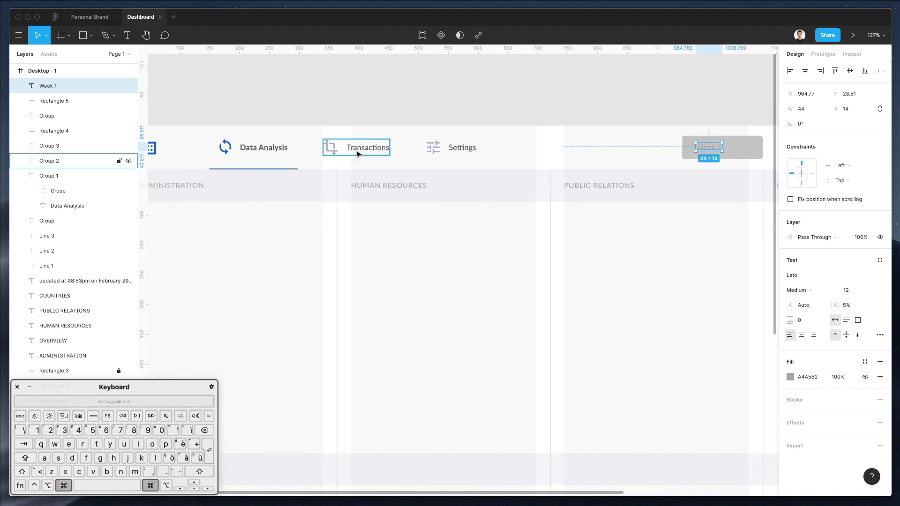
pyautogui.keyDown('super'); pyautogui.click(357, 152); pyautogui.keyUp('super')
pyautogui.hscroll(8, 532, 150)
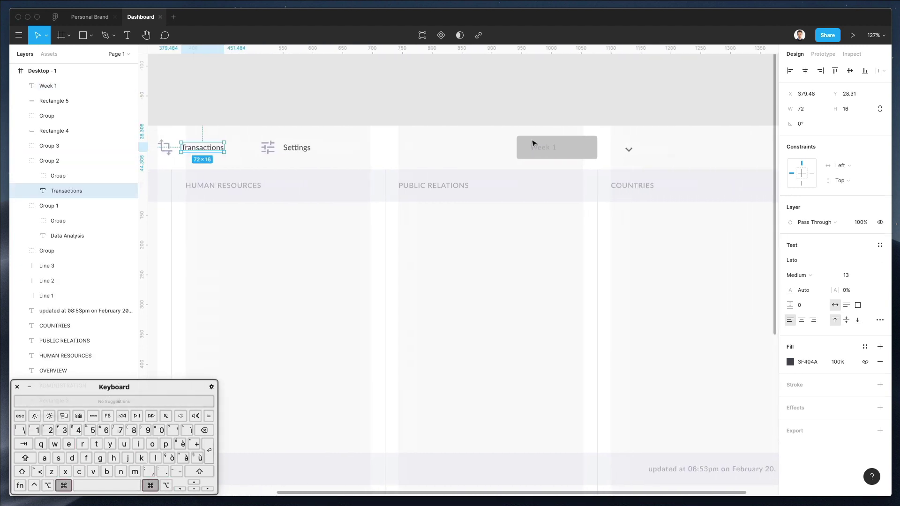
pyautogui.keyDown('super'); pyautogui.click(532, 152); pyautogui.keyUp('super')
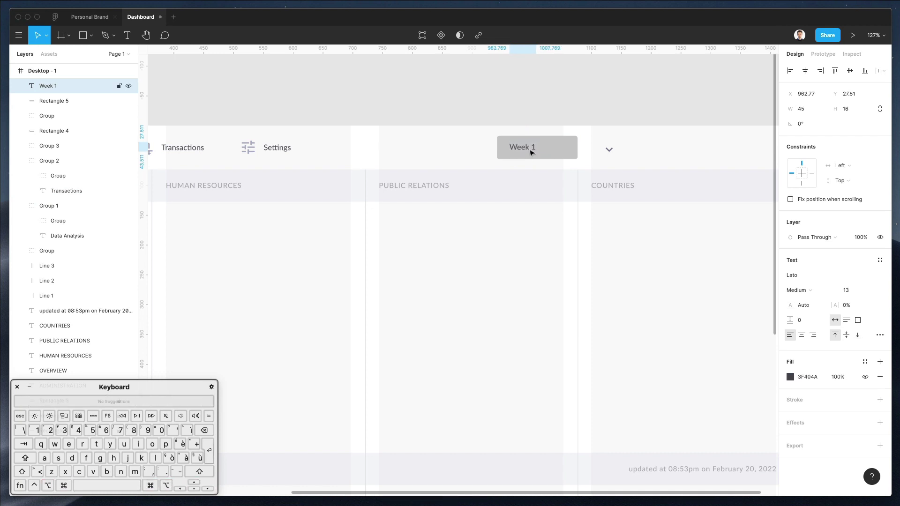
# Step: Fill the rectangle behind Week 1 with the light F3F4F9 and narrow it to about 81 px around the label
pyautogui.click(558, 147)
pyautogui.press('i')
pyautogui.press('Escape')
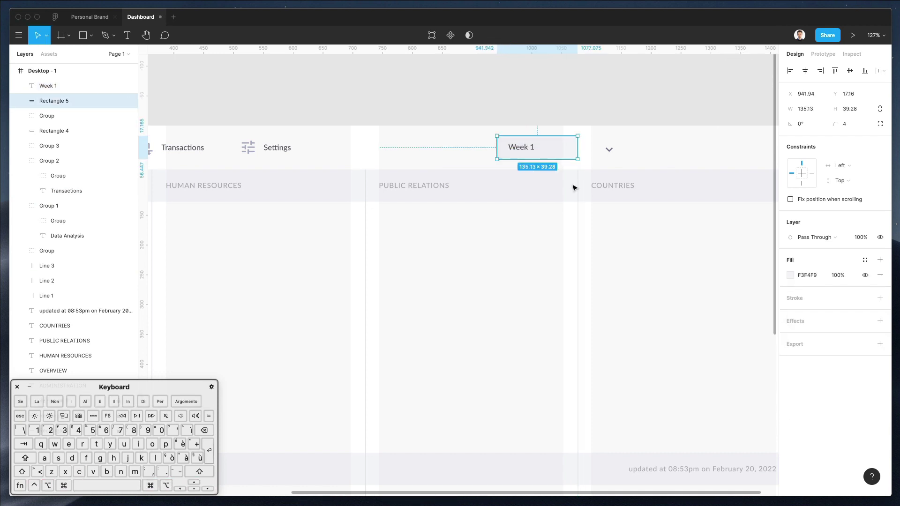
pyautogui.moveTo(580, 148)
pyautogui.mouseDown()
pyautogui.moveTo(545, 148)
pyautogui.moveTo(590, 154)
pyautogui.mouseUp()
# Step: Duplicate the Week 1 box and label to the right, and move the chevron further right and slightly up, clear of the copy
pyautogui.keyDown('shift'); pyautogui.click(515, 151); pyautogui.keyUp('shift')
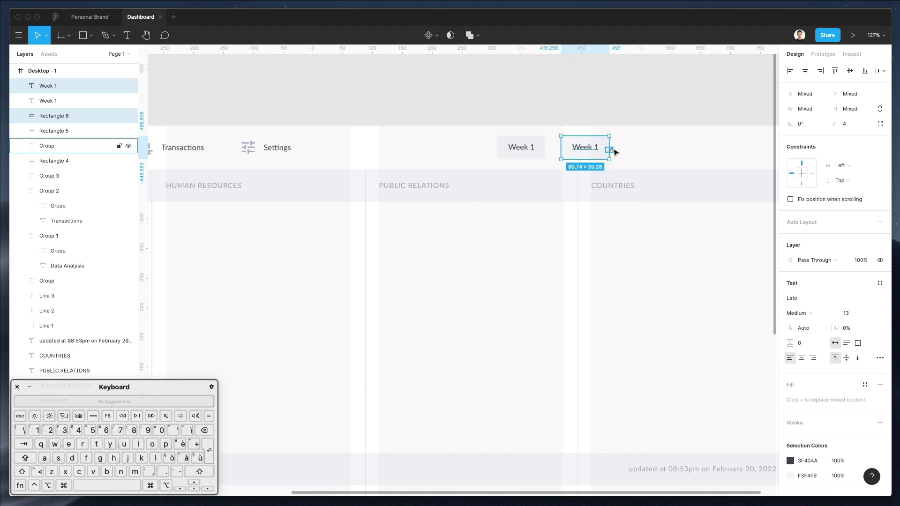
pyautogui.click(612, 150)
pyautogui.hotkey('shift', 'Right')
pyautogui.hotkey('shift', 'Right')
pyautogui.hotkey('shift', 'Right')
pyautogui.hotkey('shift', 'Up')
pyautogui.hotkey('shift', 'Up')
pyautogui.hotkey('shift', 'Right')
pyautogui.hotkey('shift', 'Right')
pyautogui.hotkey('shift', 'Right')
pyautogui.hotkey('shift', 'Right')
pyautogui.click(632, 124)
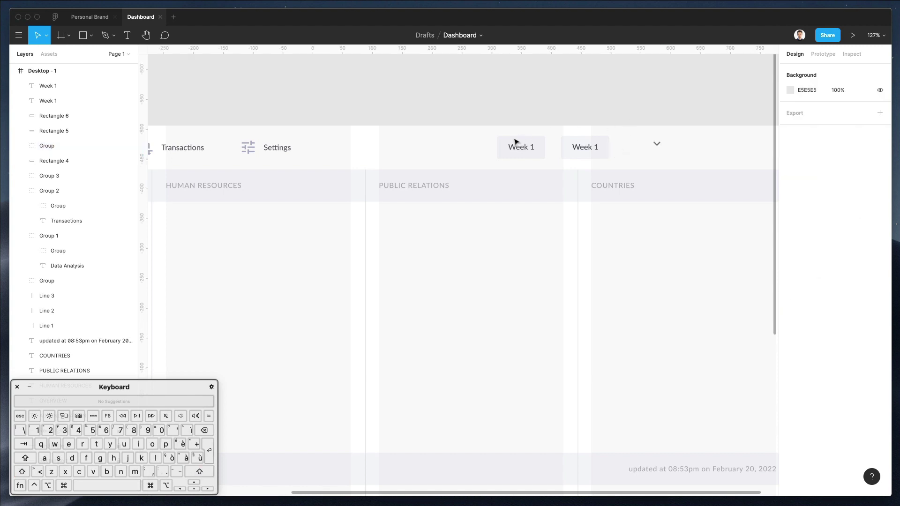
# Step: Change the duplicated box's label to Week 3
pyautogui.click(589, 151)
pyautogui.doubleClick(588, 150)
pyautogui.press('BackSpace')
pyautogui.press('Escape')
# Step: Place a copy of the Week 3 label between the two boxes and change its text to "to"
pyautogui.moveTo(598, 145); pyautogui.dragTo(559, 148)
pyautogui.write('to')
pyautogui.click(558, 129)
# Step: Shift the Week 1 box and its label together 14 px to the left, away from the "to" text
pyautogui.moveTo(480, 122); pyautogui.dragTo(525, 160)
pyautogui.hotkey('shift', 'Left')
pyautogui.hotkey('shift', 'Left')
pyautogui.hotkey('shift', 'Right')
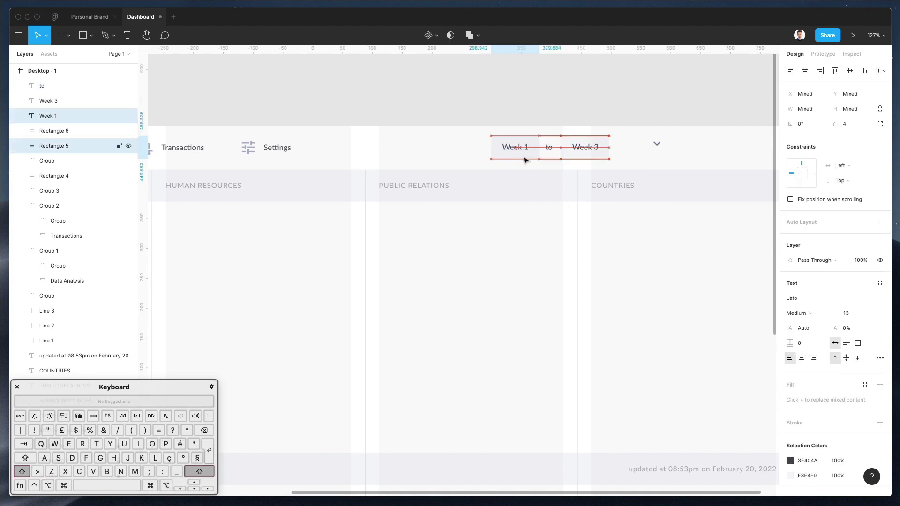
pyautogui.press('Left')
pyautogui.press('Left')
pyautogui.press('Left')
pyautogui.press('Left')
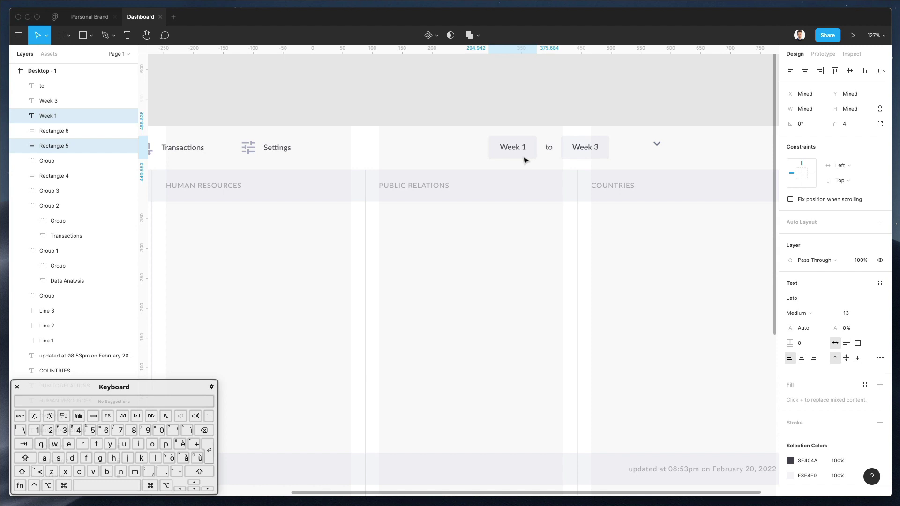
pyautogui.click(555, 114)
# Step: Draw a circle about 38 px in diameter at the header's far right, aligned with the last grid column's outer edge
pyautogui.hscroll(5, 547, 101)
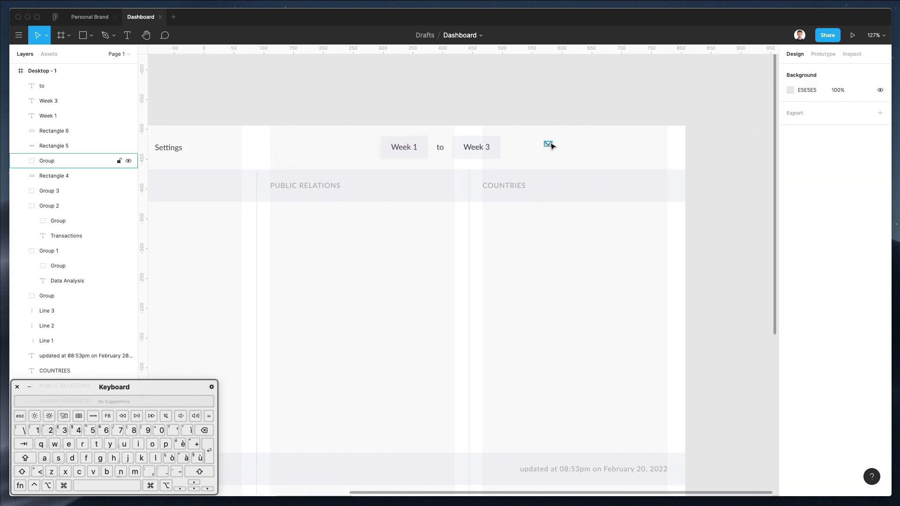
pyautogui.press('r')
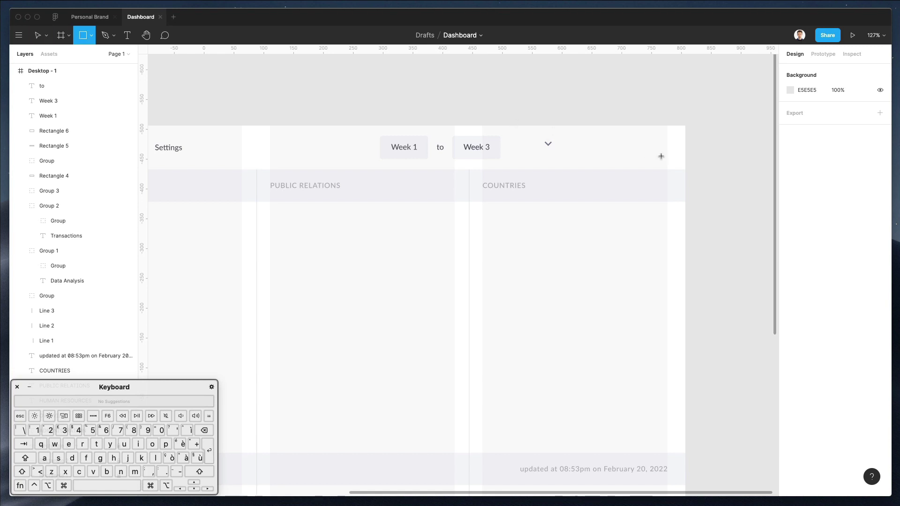
pyautogui.moveTo(606, 142)
pyautogui.mouseDown()
pyautogui.moveTo(626, 159)
pyautogui.moveTo(659, 153)
pyautogui.mouseUp()
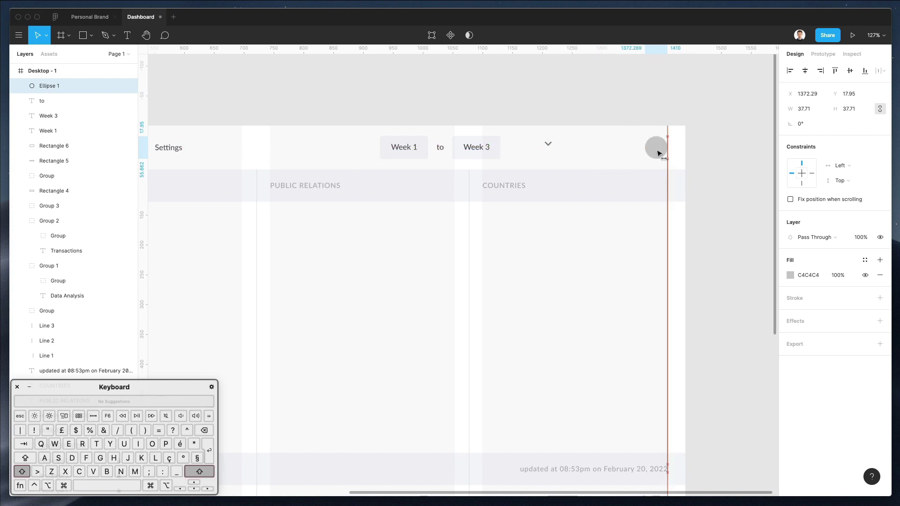
pyautogui.click(627, 118)
pyautogui.click(654, 147)
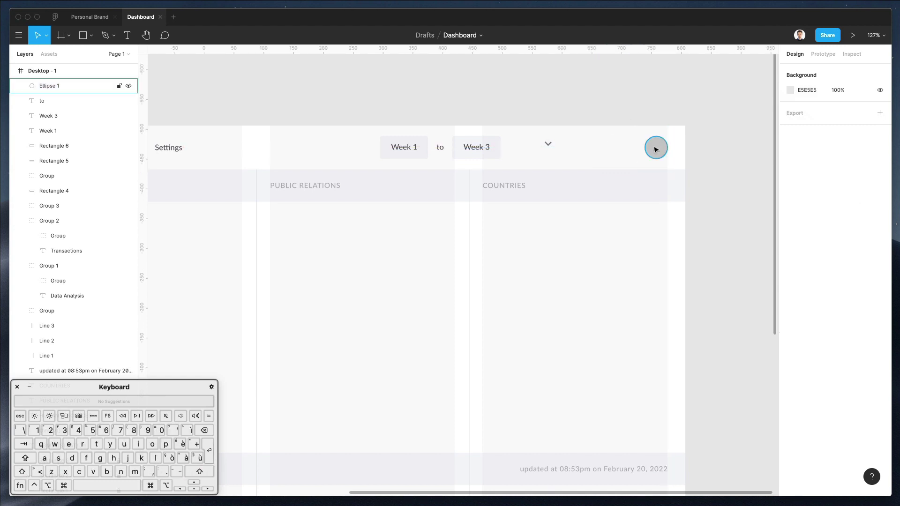
pyautogui.click(19, 35)
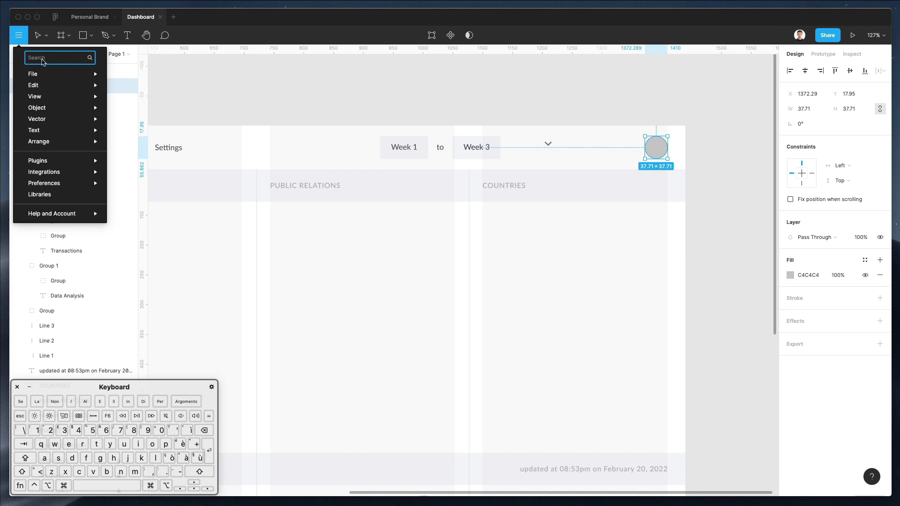
pyautogui.moveTo(67, 167)
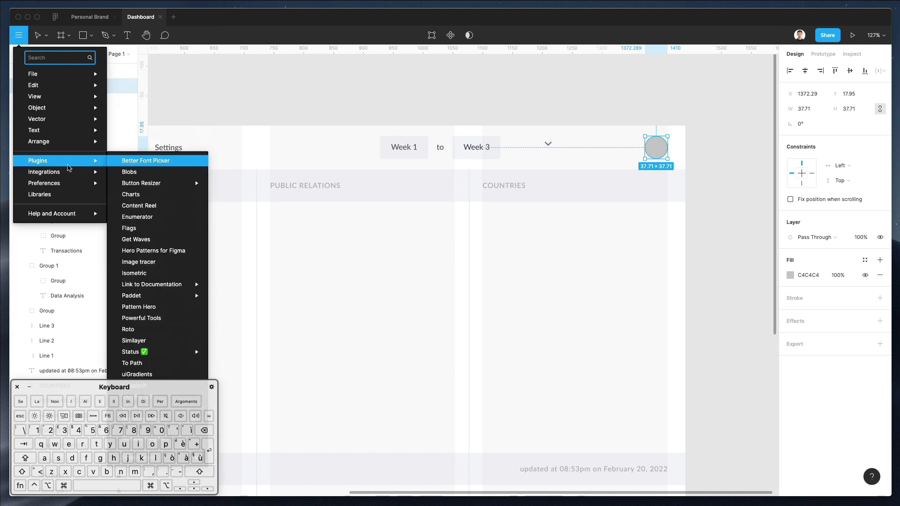
pyautogui.moveTo(37, 387); pyautogui.dragTo(265, 377)
pyautogui.press('Escape')
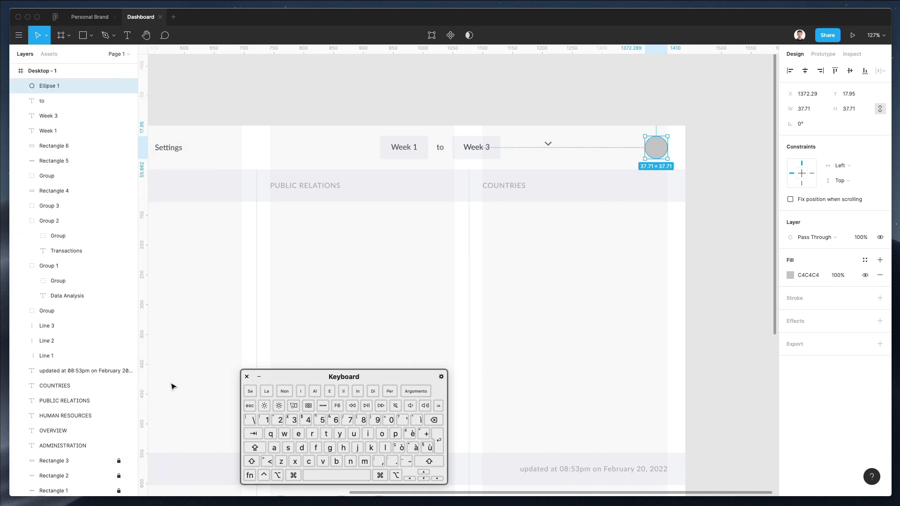
# Step: Run the Unsplash plugin for the header circle and search its photos for "portrait"
pyautogui.click(19, 35)
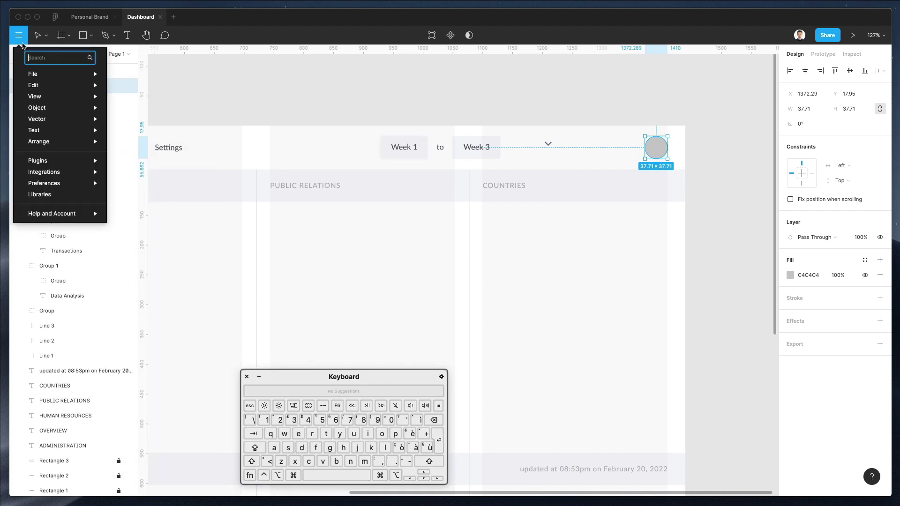
pyautogui.moveTo(56, 172)
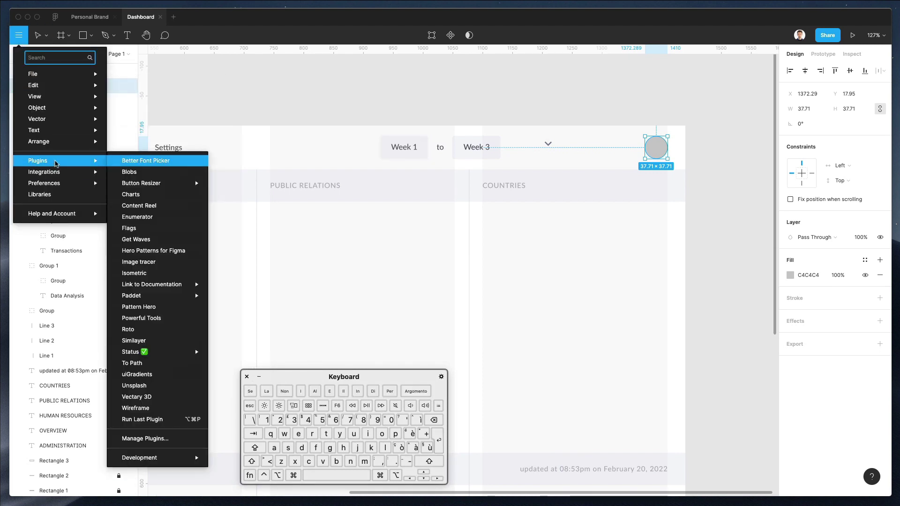
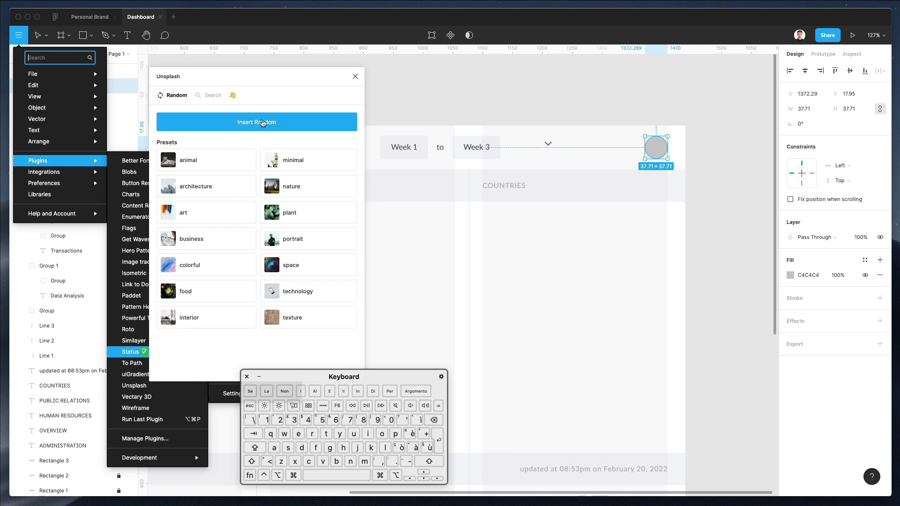
pyautogui.click(214, 96)
pyautogui.write('portrait')
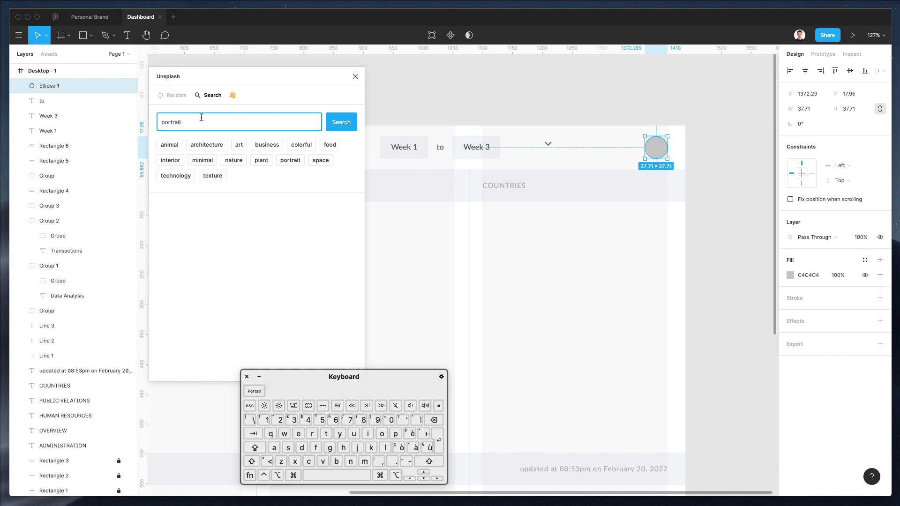
pyautogui.click(334, 125)
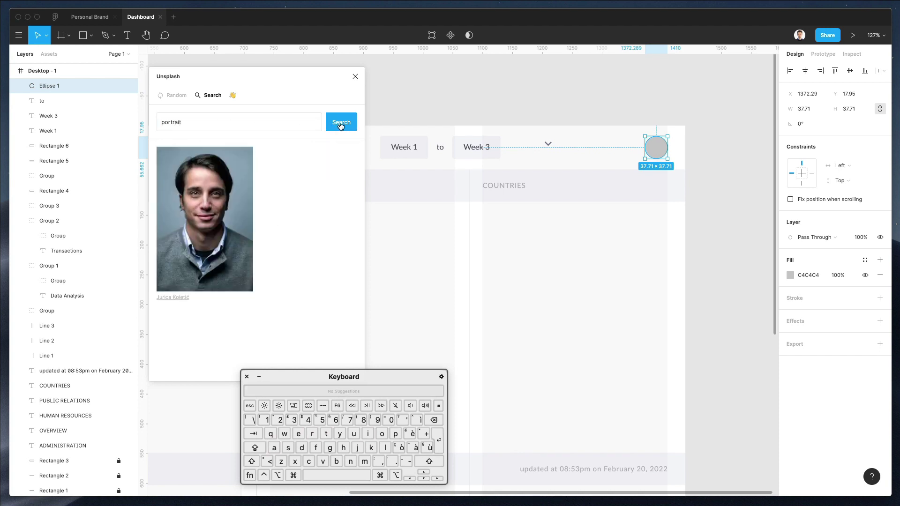
# Step: Fill the header circle with the portrait of the smiling short-haired man and close the Unsplash plugin
pyautogui.scroll(-10, 206, 212)
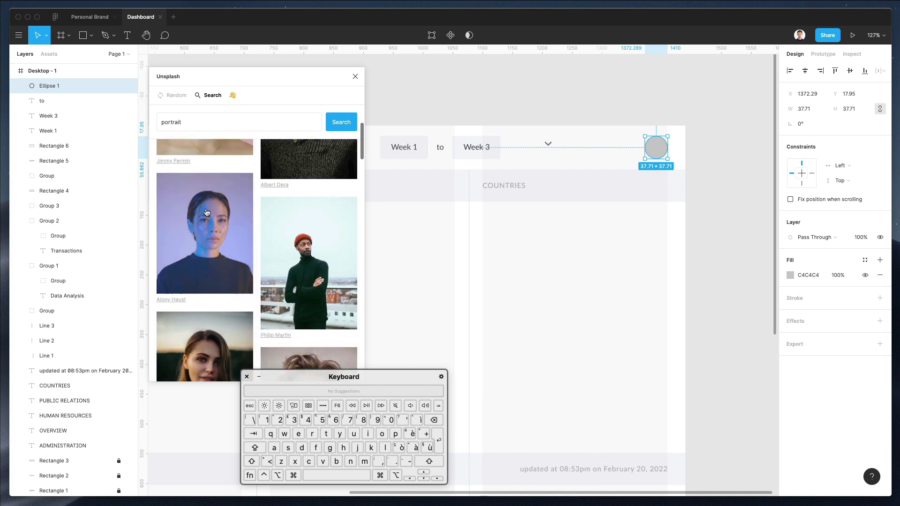
pyautogui.scroll(-10, 205, 211)
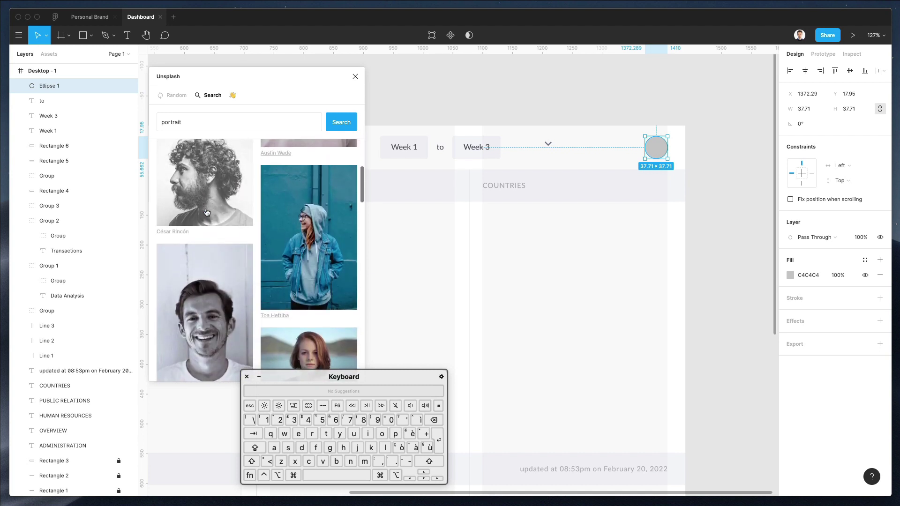
pyautogui.click(209, 178)
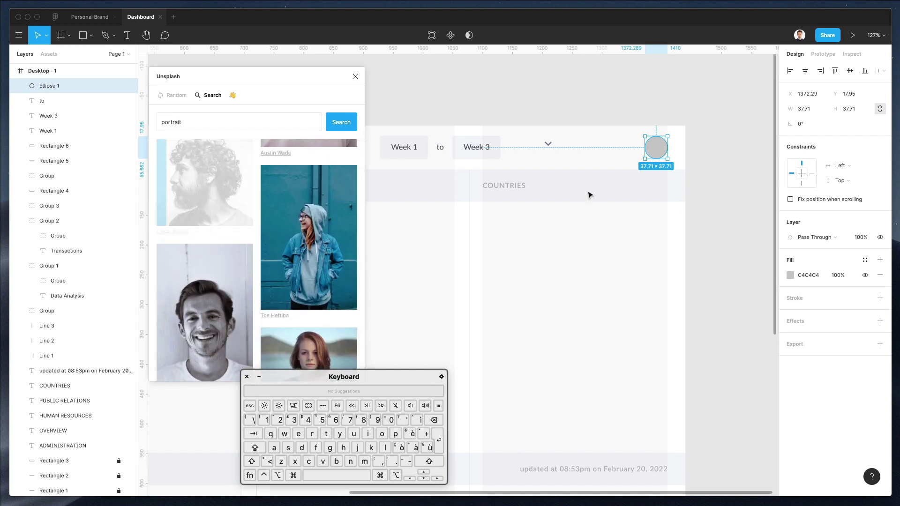
pyautogui.click(225, 305)
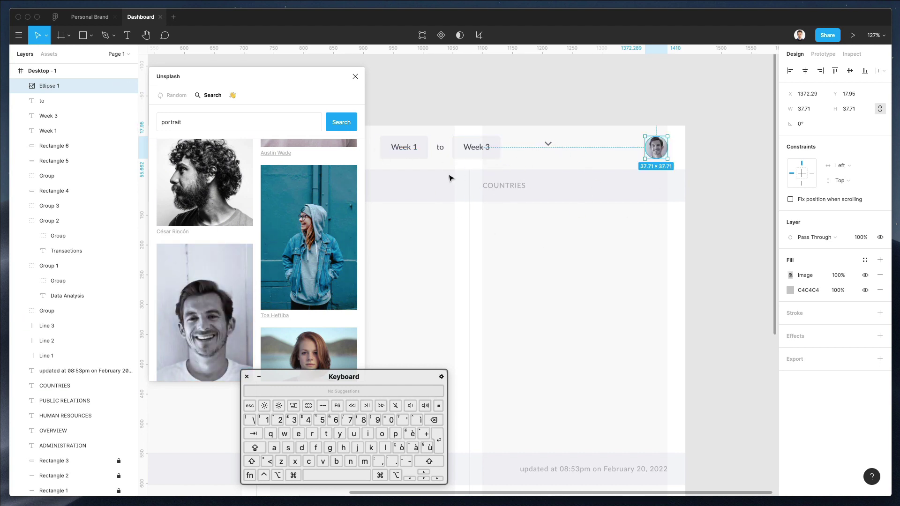
pyautogui.click(354, 77)
pyautogui.click(560, 123)
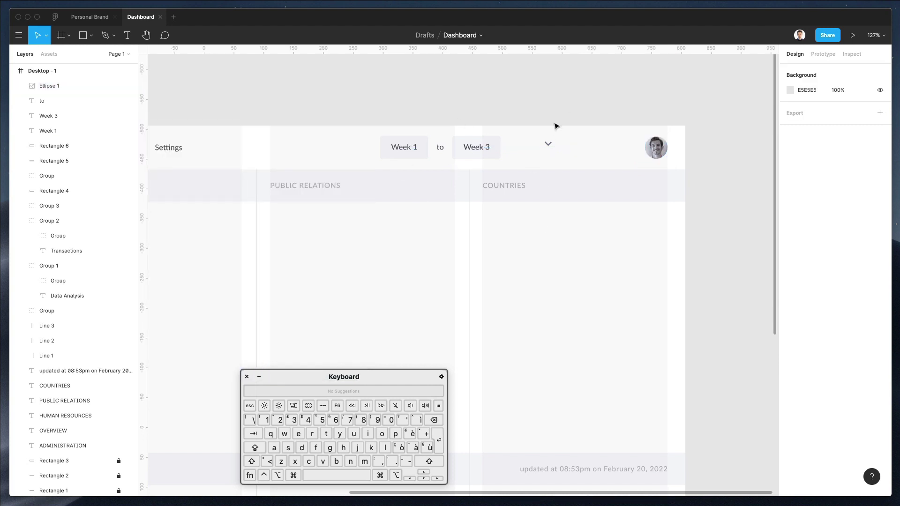
# Step: Duplicate the Week 3 background rectangle to its right at the chevron and send the copy behind the icon
pyautogui.keyDown('super'); pyautogui.scroll(-3, 555, 125); pyautogui.keyUp('super')
pyautogui.scroll(1, 550, 129)
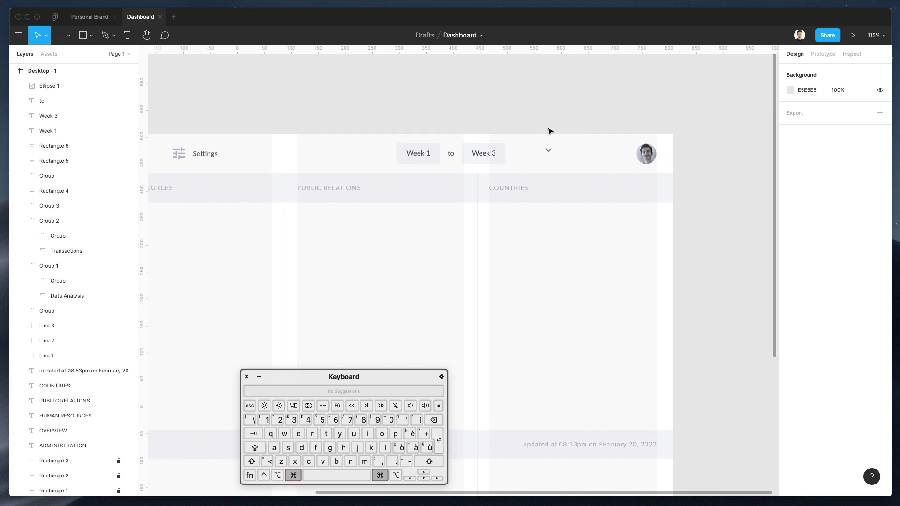
pyautogui.keyDown('super'); pyautogui.scroll(-5, 546, 135); pyautogui.keyUp('super')
pyautogui.keyDown('super'); pyautogui.scroll(5, 540, 136); pyautogui.keyUp('super')
pyautogui.keyDown('alt'); pyautogui.keyDown('shift'); pyautogui.moveTo(465, 149); pyautogui.dragTo(536, 150); pyautogui.keyUp('shift'); pyautogui.keyUp('alt')
pyautogui.press('super+alt+Down')
pyautogui.press('super+alt+Down')
pyautogui.press('super+alt+Down')
pyautogui.press('super+alt+Down')
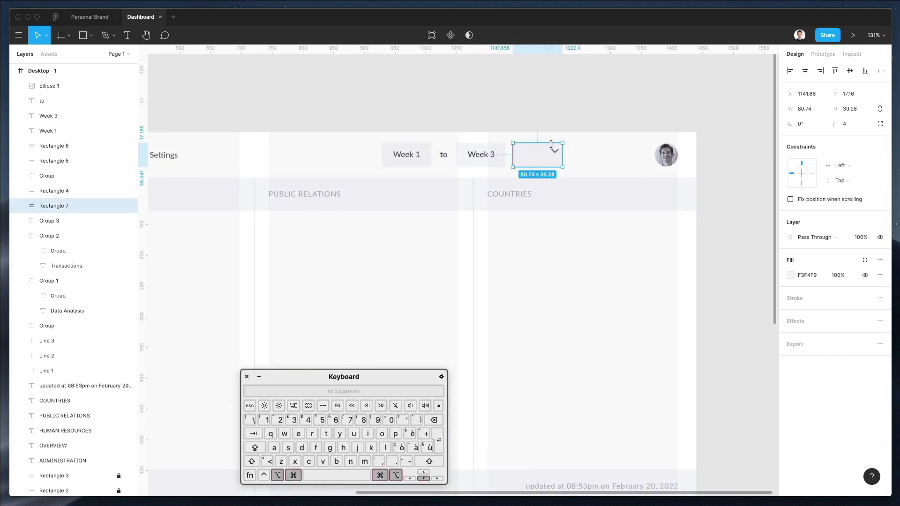
# Step: Narrow the copied header rectangle to about 30 px wide and center the chevron on it, rotated -90° to point backward
pyautogui.press('super+alt+Up')
pyautogui.moveTo(561, 157); pyautogui.dragTo(524, 159)
pyautogui.click(558, 161)
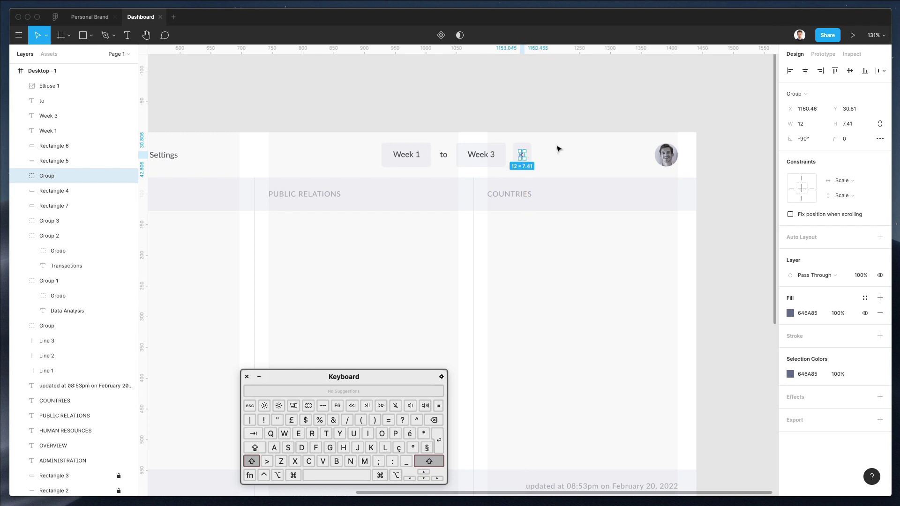
pyautogui.click(513, 141)
pyautogui.click(524, 155)
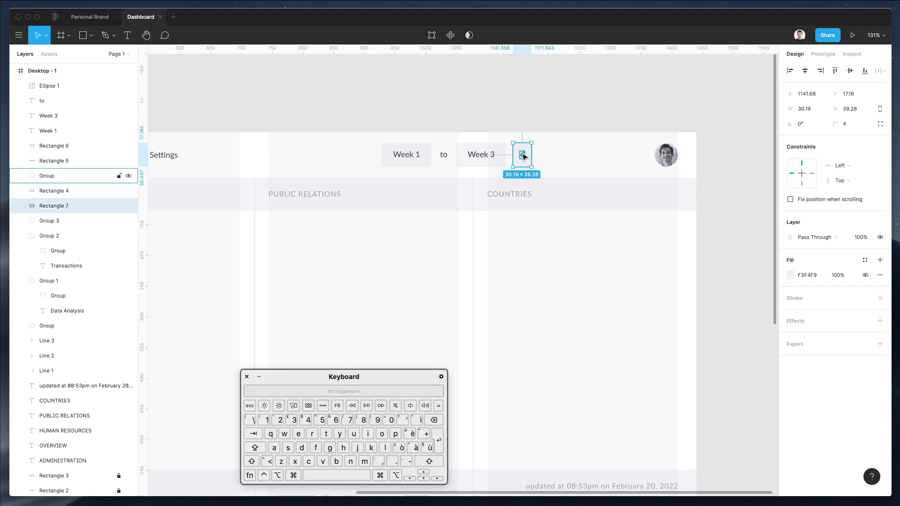
pyautogui.click(524, 156)
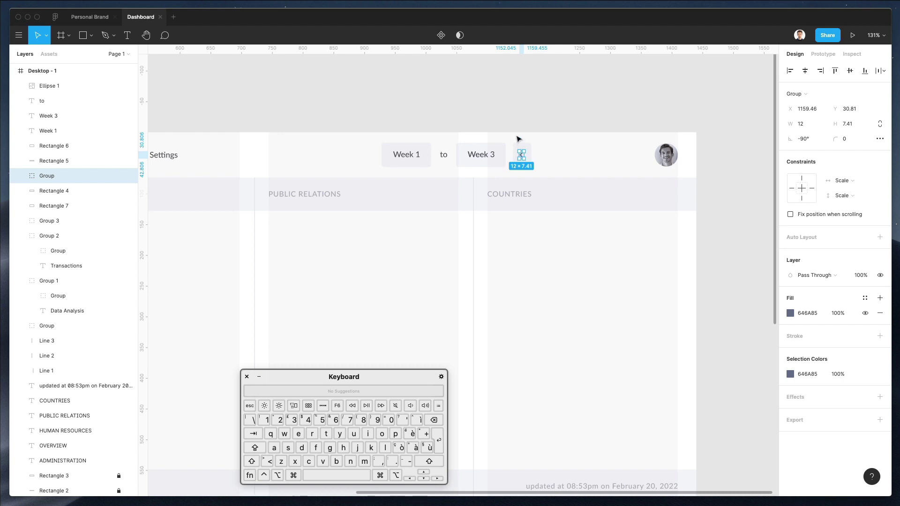
# Step: Duplicate the backward arrow button with its background just to its right and rotate the copy's chevron to 90° so it points forward
pyautogui.keyDown('shift'); pyautogui.click(524, 156); pyautogui.keyUp('shift')
pyautogui.moveTo(523, 156); pyautogui.dragTo(548, 157)
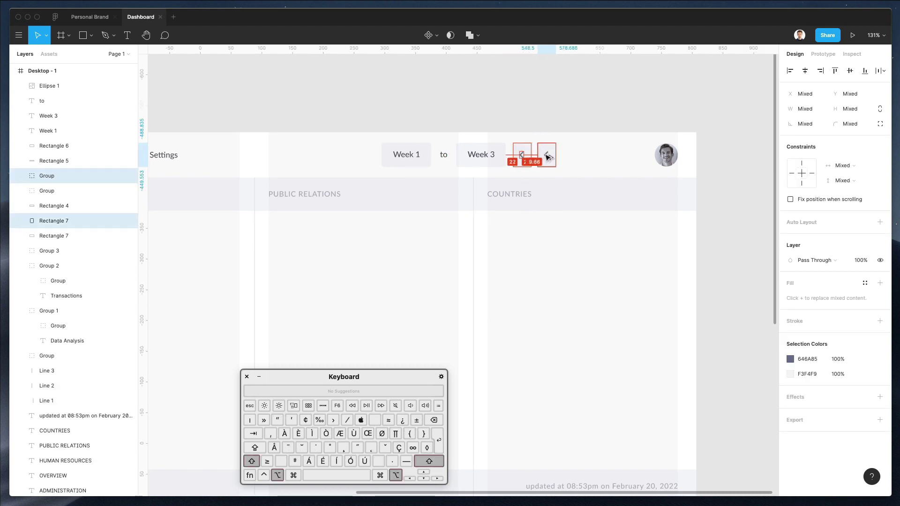
pyautogui.click(558, 124)
pyautogui.click(546, 156)
pyautogui.moveTo(552, 149); pyautogui.dragTo(530, 175)
pyautogui.click(608, 147)
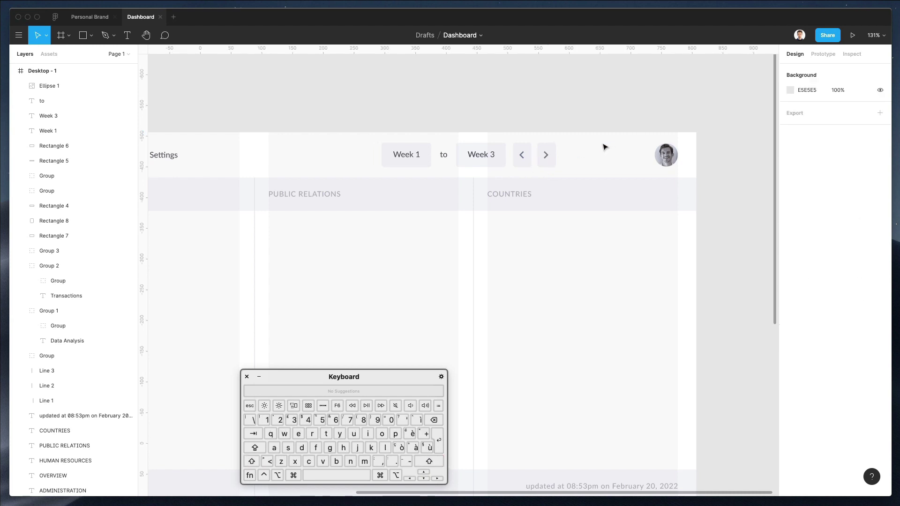
# Step: Copy the Week 1 label to just before the avatar and replace its text with the person's shortened name
pyautogui.hscroll(-5, 513, 141)
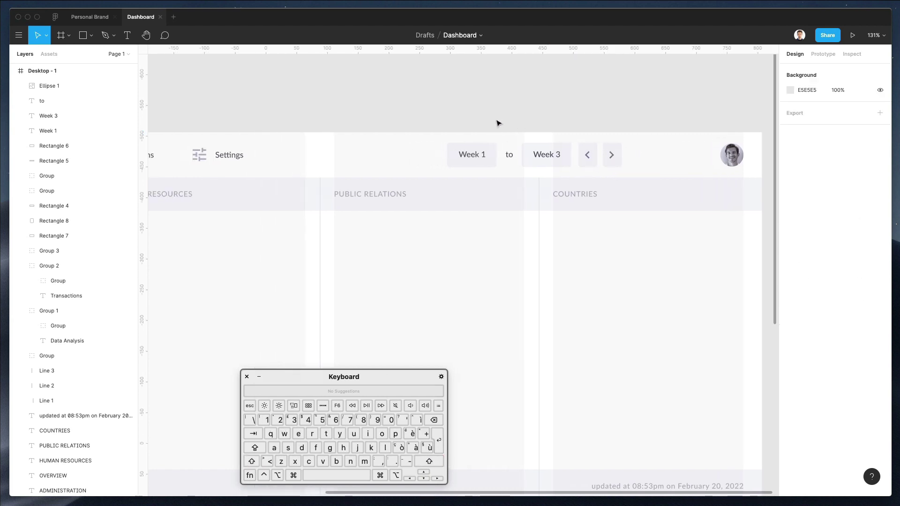
pyautogui.scroll(-2, 498, 123)
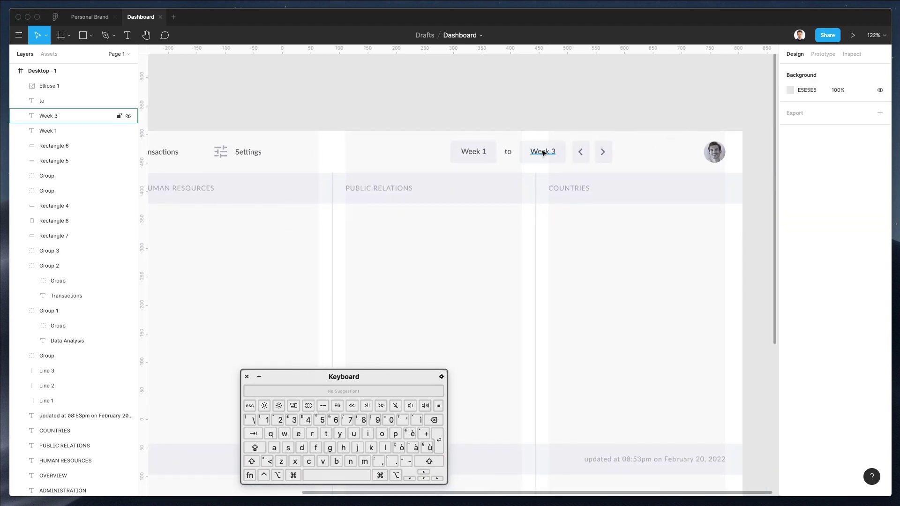
pyautogui.moveTo(472, 155); pyautogui.dragTo(682, 154)
pyautogui.doubleClick(680, 152)
pyautogui.write('Ri')
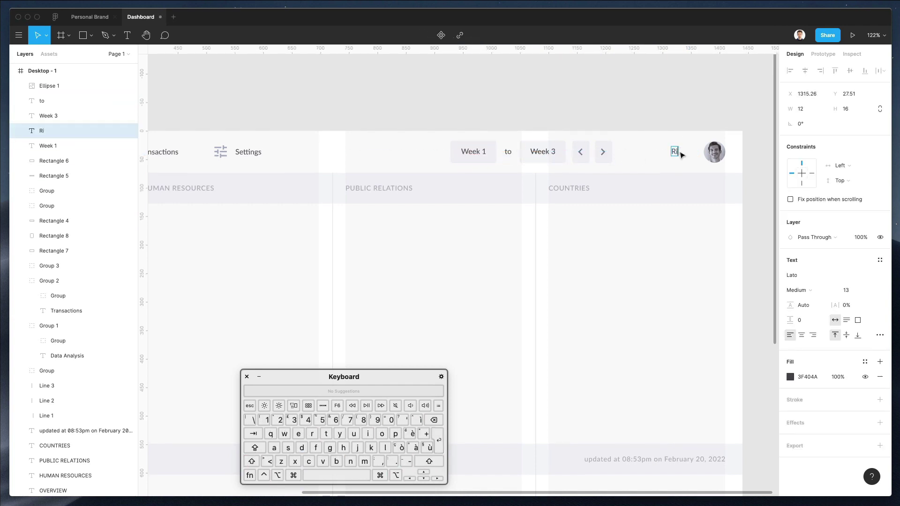
pyautogui.write('chard T.')
pyautogui.press('Escape')
pyautogui.hotkey('shift', 'Left')
pyautogui.hotkey('shift', 'Left')
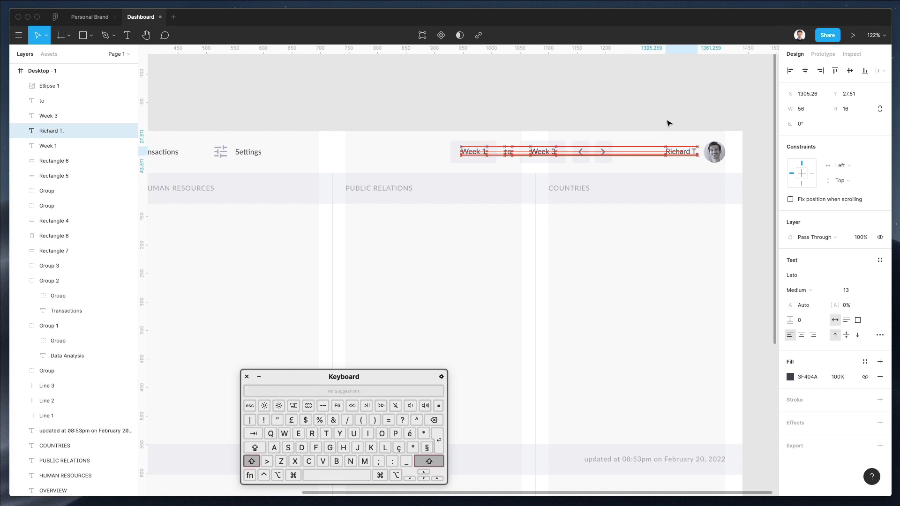
pyautogui.press('Left')
pyautogui.click(668, 123)
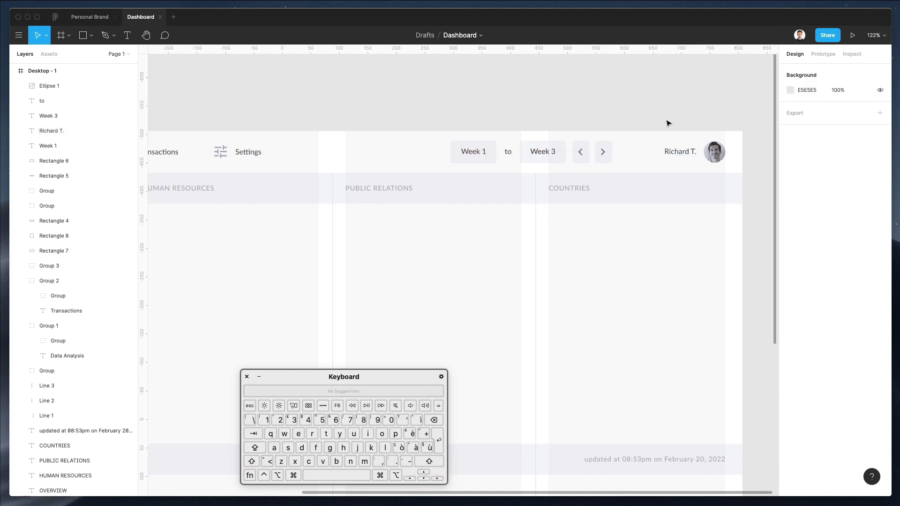
# Step: Widen the gap between the two arrow button backgrounds slightly and recenter the forward chevron on its background
pyautogui.scroll(2, 668, 123)
pyautogui.scroll(-3, 668, 123)
pyautogui.scroll(-1, 668, 124)
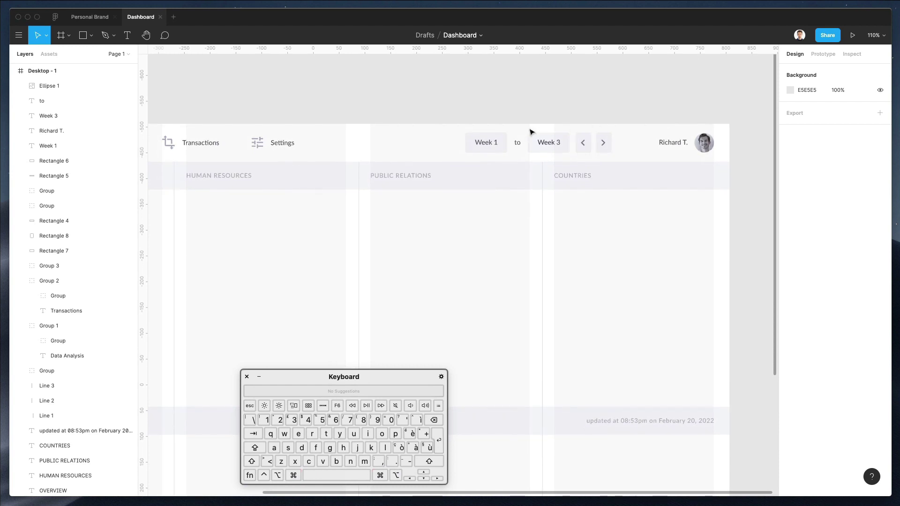
pyautogui.moveTo(581, 126); pyautogui.dragTo(606, 140)
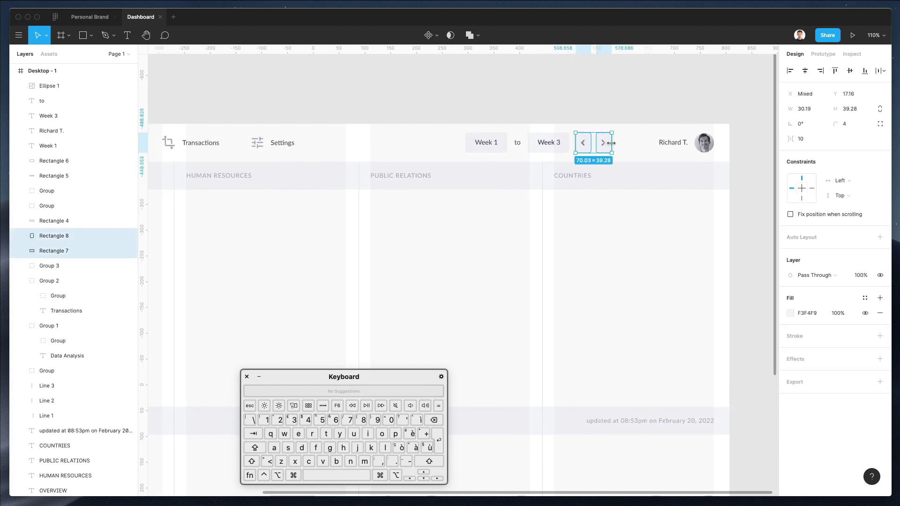
pyautogui.click(619, 125)
pyautogui.click(584, 142)
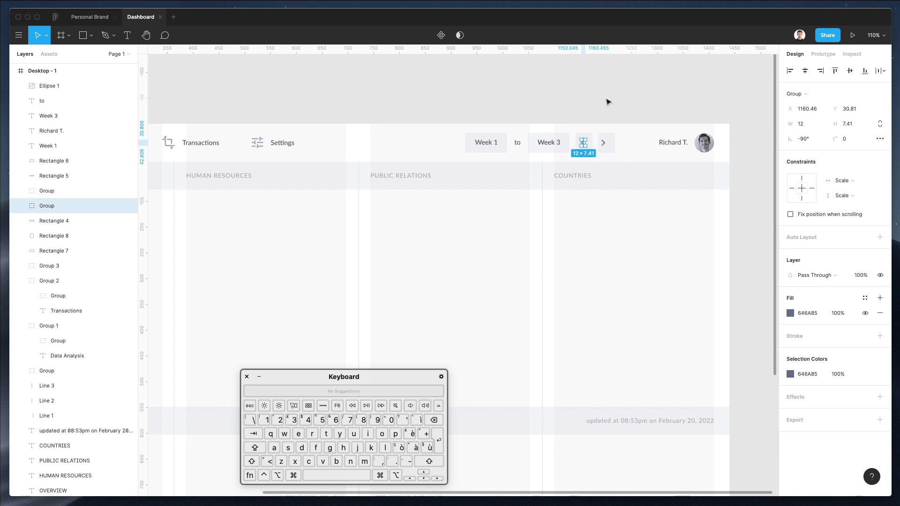
pyautogui.click(603, 142)
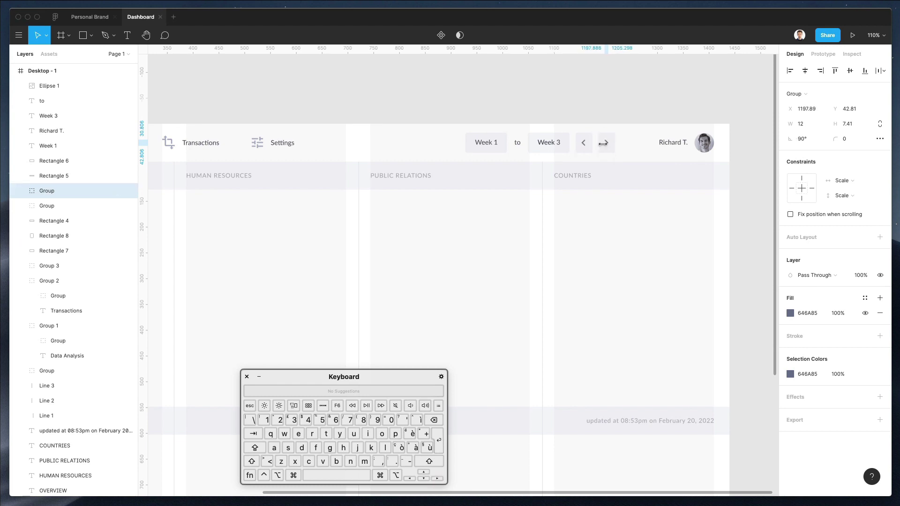
pyautogui.press('Right')
pyautogui.click(616, 114)
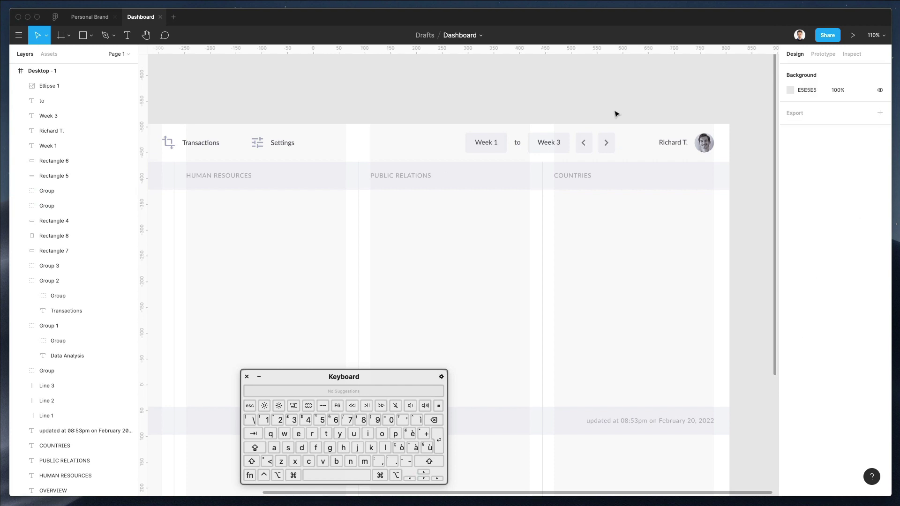
pyautogui.click(607, 143)
pyautogui.click(584, 147)
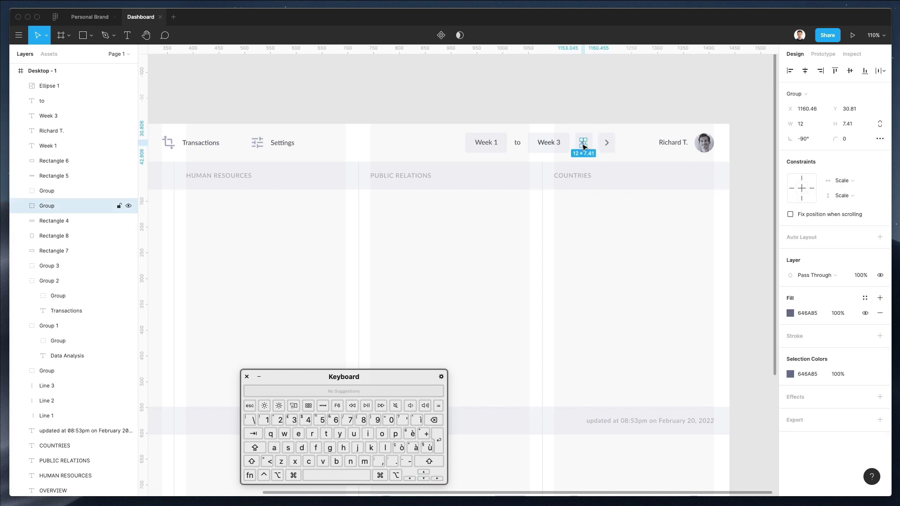
pyautogui.click(603, 99)
# Step: Duplicate the first column divider, rotate it horizontal and fit it to the Administration column's 310 px width at Y about 387
pyautogui.scroll(-5, 608, 96)
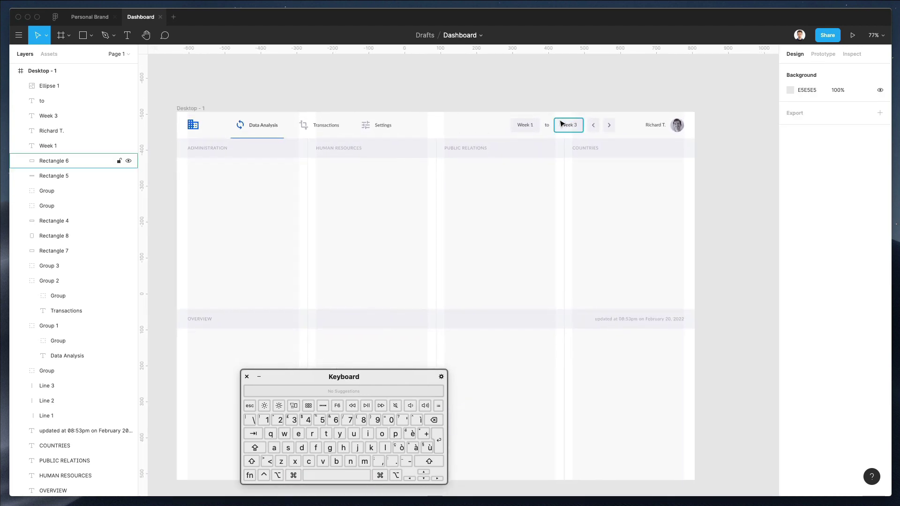
pyautogui.hscroll(-3, 516, 111)
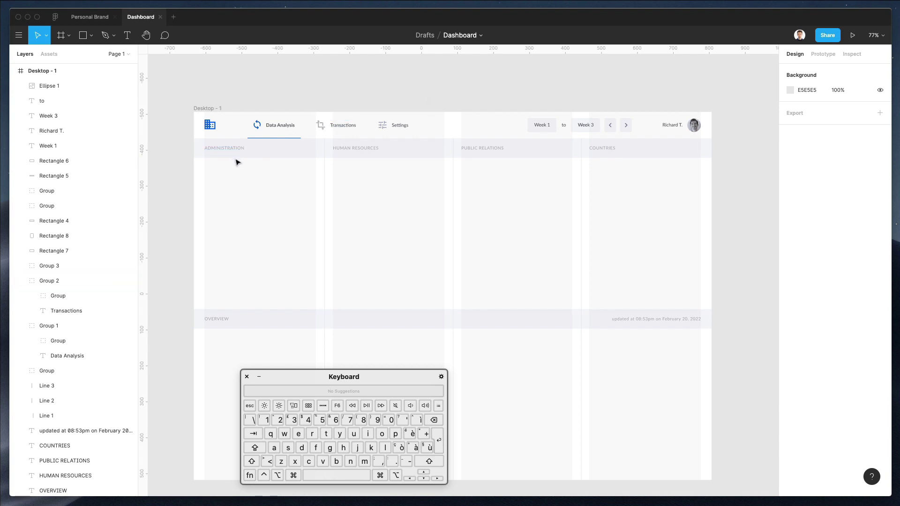
pyautogui.scroll(5, 235, 162)
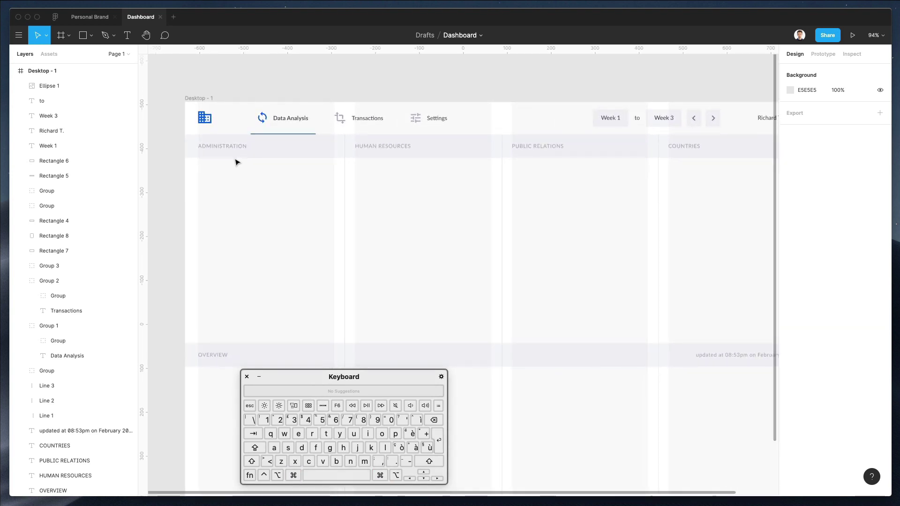
pyautogui.scroll(-3, 236, 162)
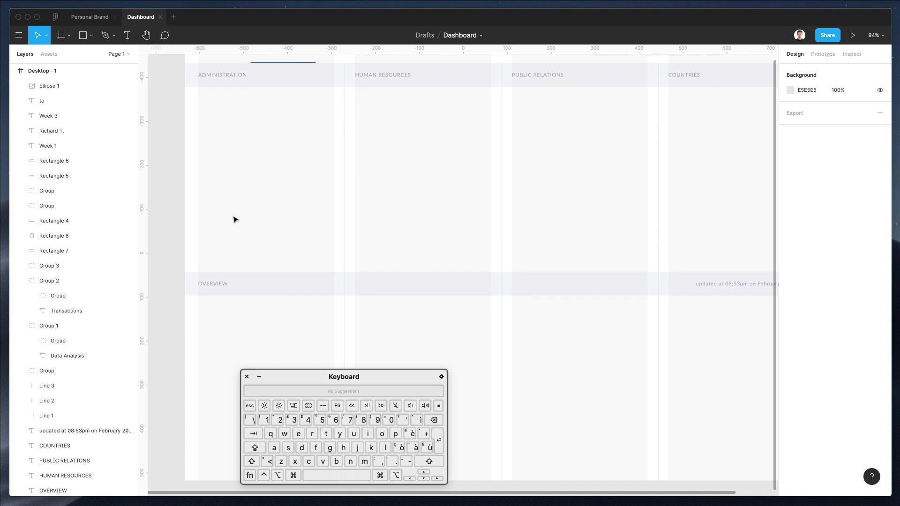
pyautogui.click(345, 152)
pyautogui.press('super+d')
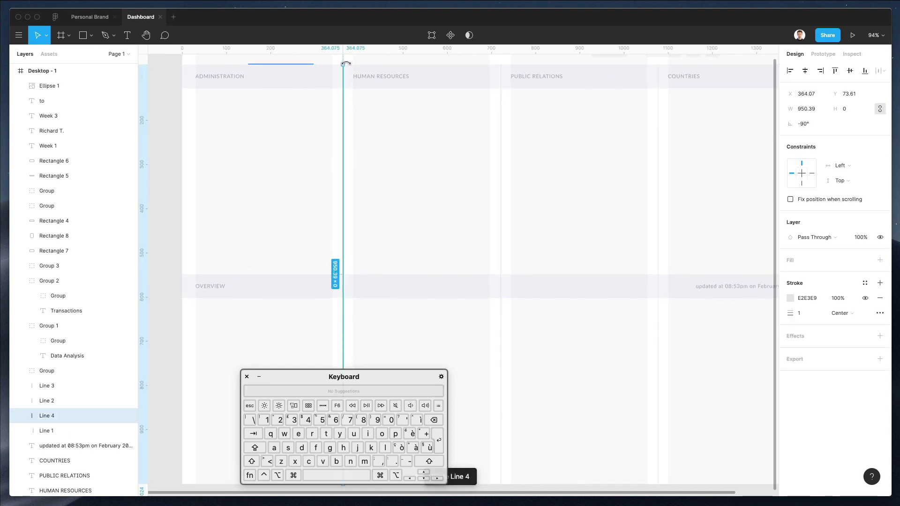
pyautogui.moveTo(347, 62); pyautogui.dragTo(478, 295)
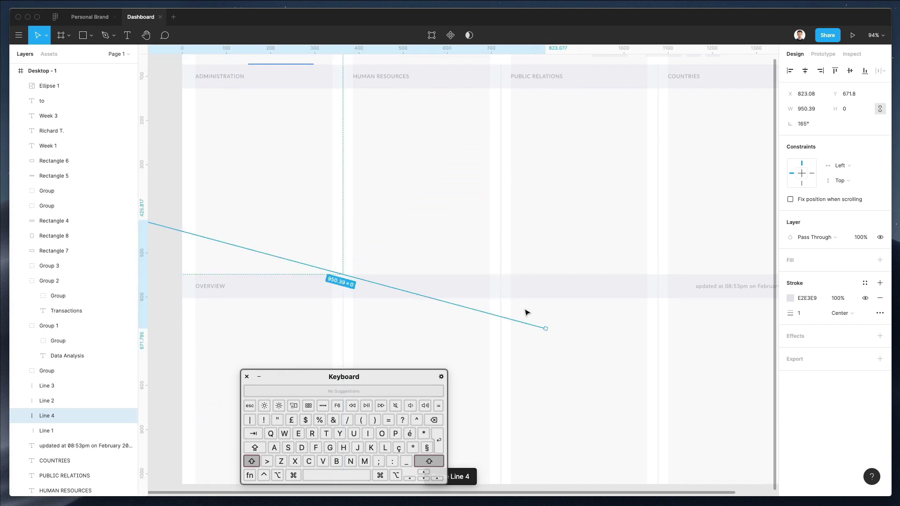
pyautogui.moveTo(548, 327); pyautogui.dragTo(304, 213)
pyautogui.click(331, 257)
pyautogui.click(374, 279)
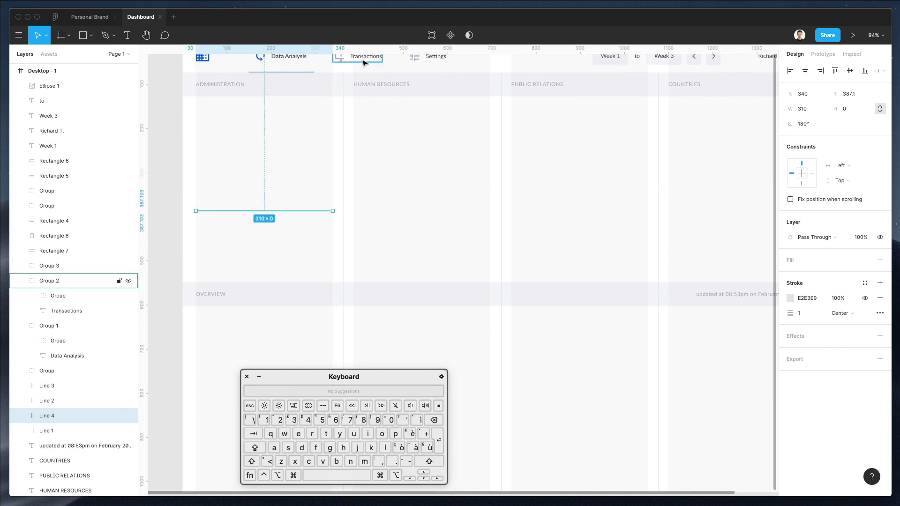
# Step: Copy the Week 1 label above the horizontal line in the Administration column and change its text to "Marketing"
pyautogui.click(617, 60)
pyautogui.moveTo(616, 60); pyautogui.dragTo(213, 205)
pyautogui.press('Up')
pyautogui.doubleClick(211, 201)
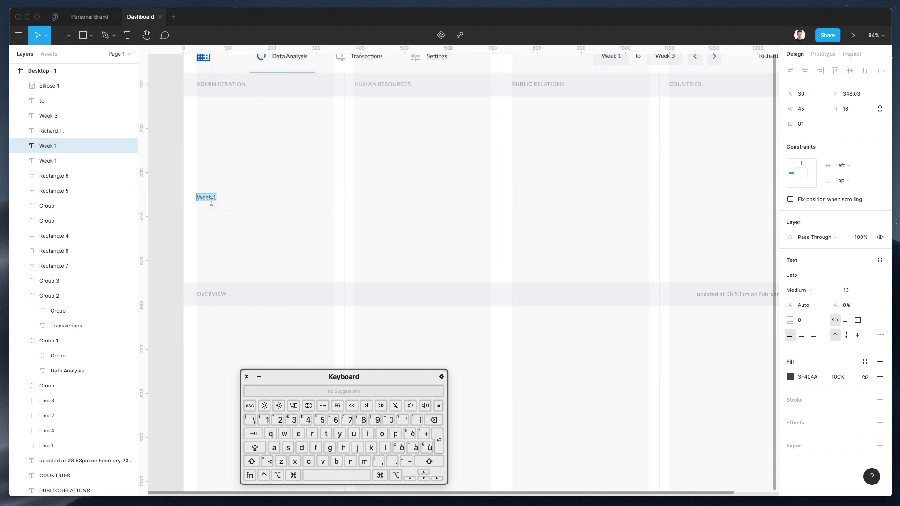
pyautogui.press('shift')
pyautogui.write('N')
pyautogui.press('BackSpace')
pyautogui.write('Marketing')
pyautogui.press('Escape')
# Step: Shift the Marketing label inward and add a copy reading "22%" aligned with the Administration column's far edge
pyautogui.moveTo(207, 199); pyautogui.dragTo(324, 205)
pyautogui.click(237, 187)
pyautogui.doubleClick(321, 198)
pyautogui.write('22%')
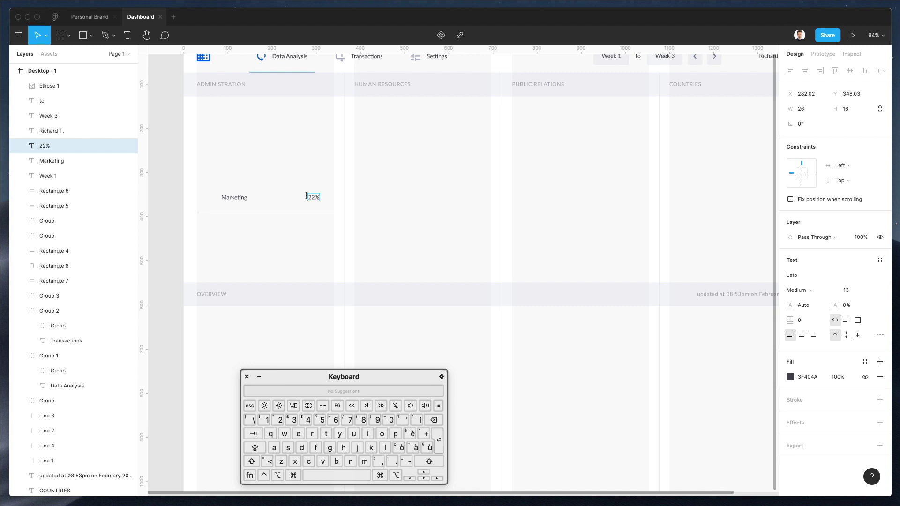
pyautogui.press('Escape')
pyautogui.moveTo(329, 204); pyautogui.dragTo(327, 205)
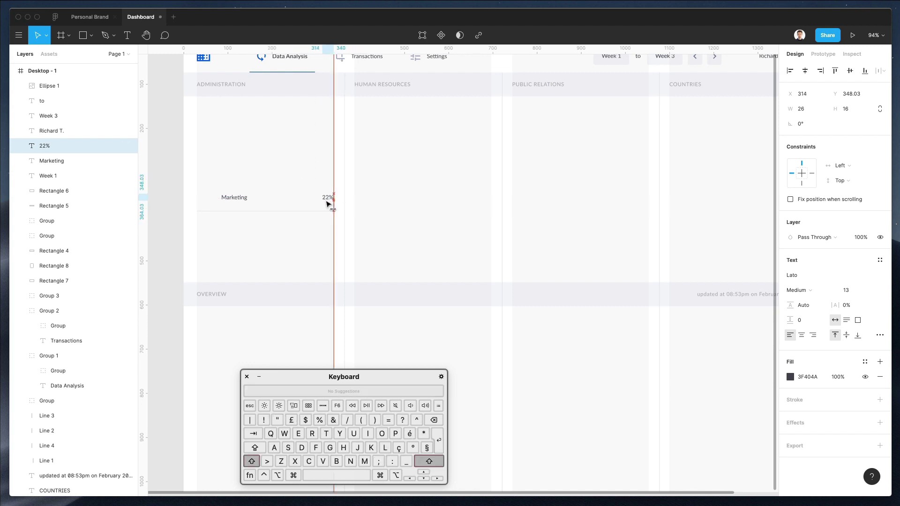
# Step: Duplicate the Marketing label in front of it as "MAR" and set the copy to Bold, size 12
pyautogui.moveTo(238, 202); pyautogui.dragTo(216, 205)
pyautogui.doubleClick(213, 201)
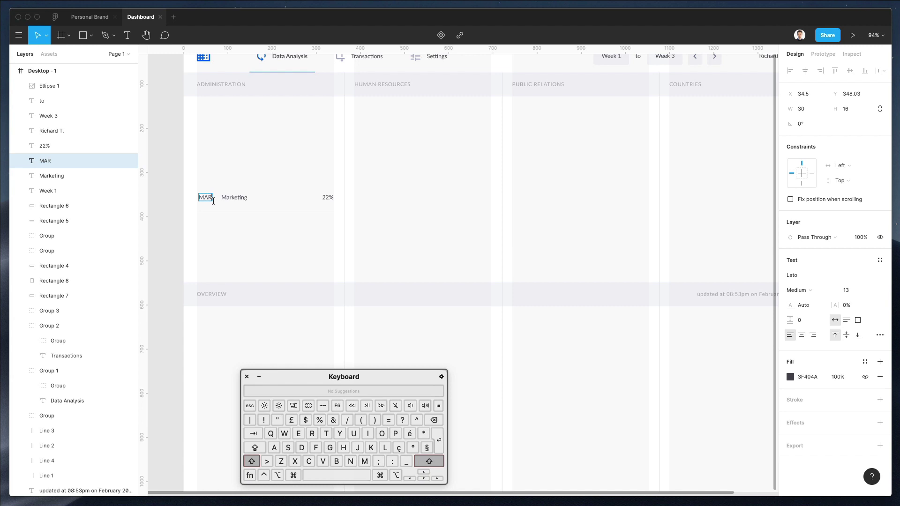
pyautogui.press('Escape')
pyautogui.scroll(-1, 213, 200)
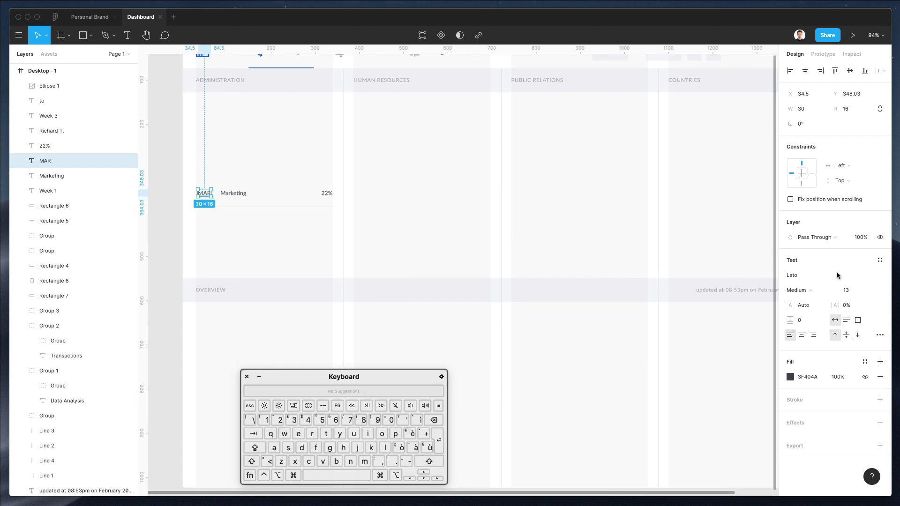
pyautogui.click(817, 295)
pyautogui.click(809, 302)
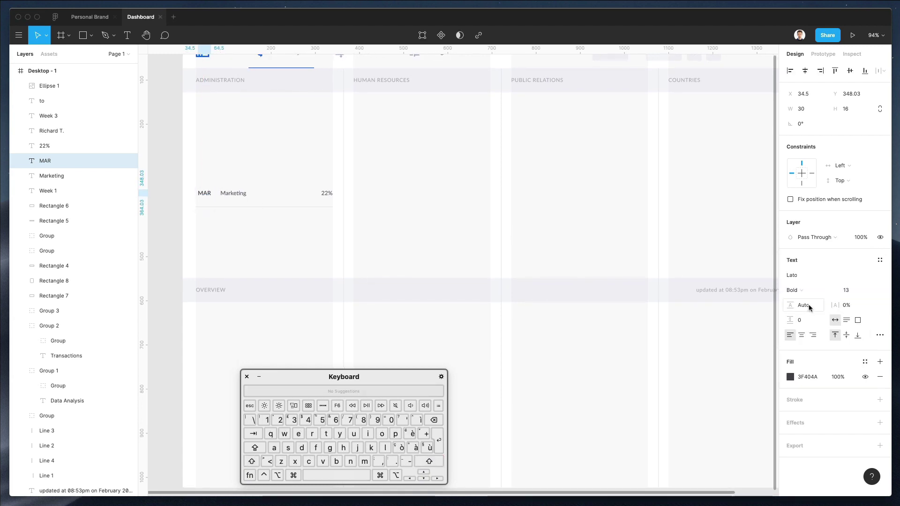
pyautogui.click(870, 290)
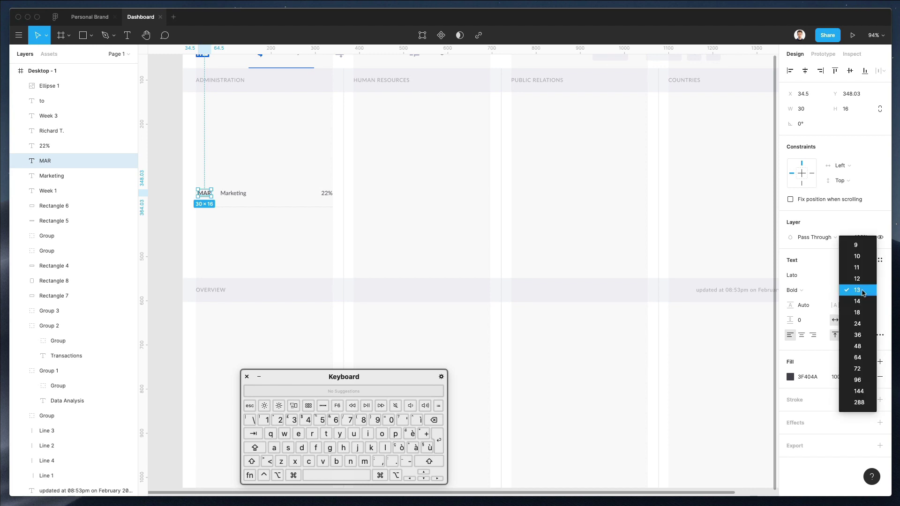
pyautogui.click(855, 283)
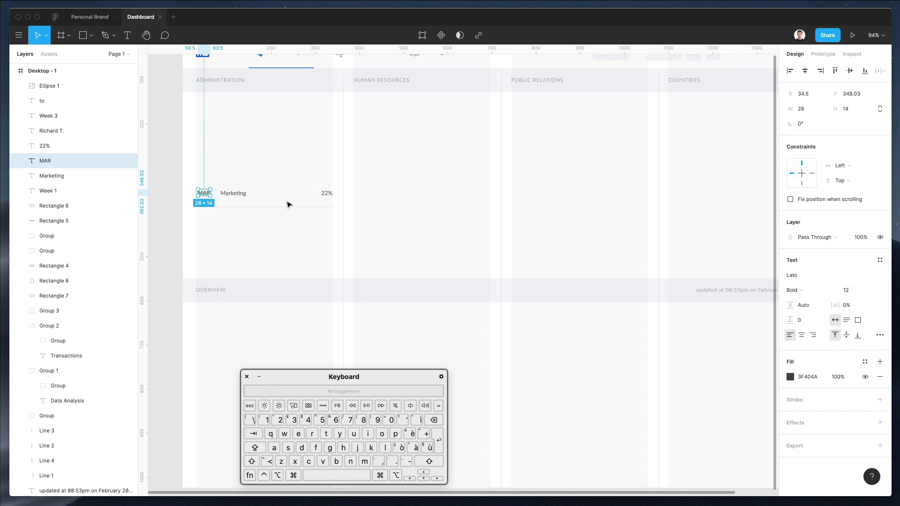
# Step: Draw a rectangle about 46 × 29 px over the MAR label, starting at the Administration column's inner edge
pyautogui.click(270, 164)
pyautogui.scroll(1, 243, 189)
pyautogui.scroll(-3, 198, 242)
pyautogui.scroll(5, 199, 242)
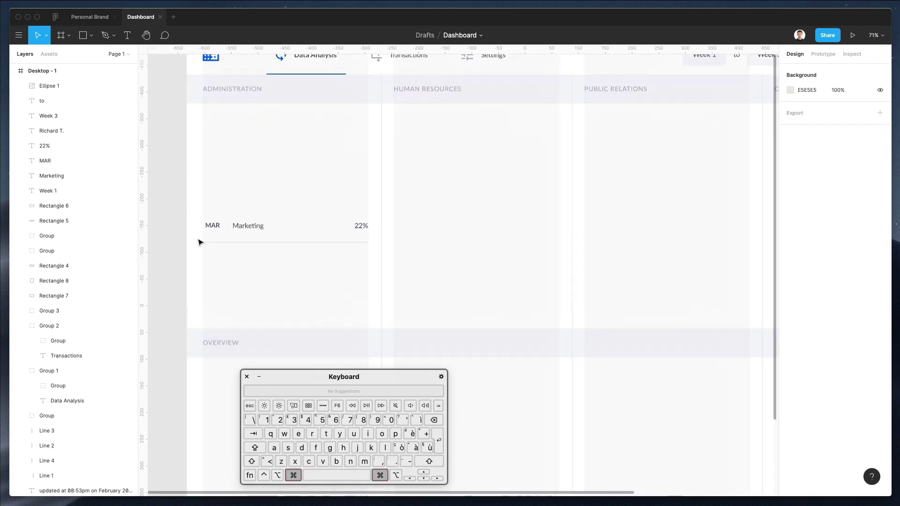
pyautogui.press('r')
pyautogui.moveTo(205, 217); pyautogui.dragTo(230, 232)
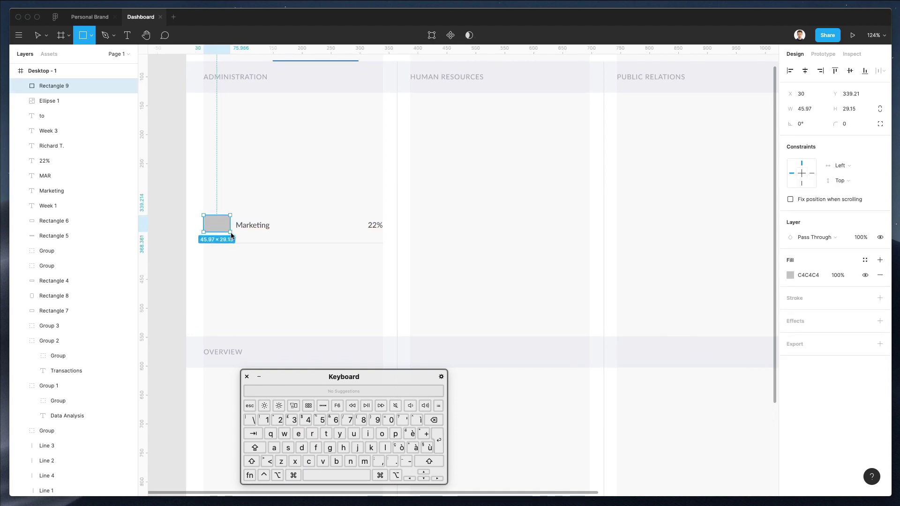
# Step: Send the new rectangle behind the MAR label and shrink it to about 44 × 26 px
pyautogui.press('Down')
pyautogui.press('alt+super+Down')
pyautogui.press('alt+super+Down')
pyautogui.press('alt+super+Down')
pyautogui.press('alt+super+Down')
pyautogui.press('alt+super+Down')
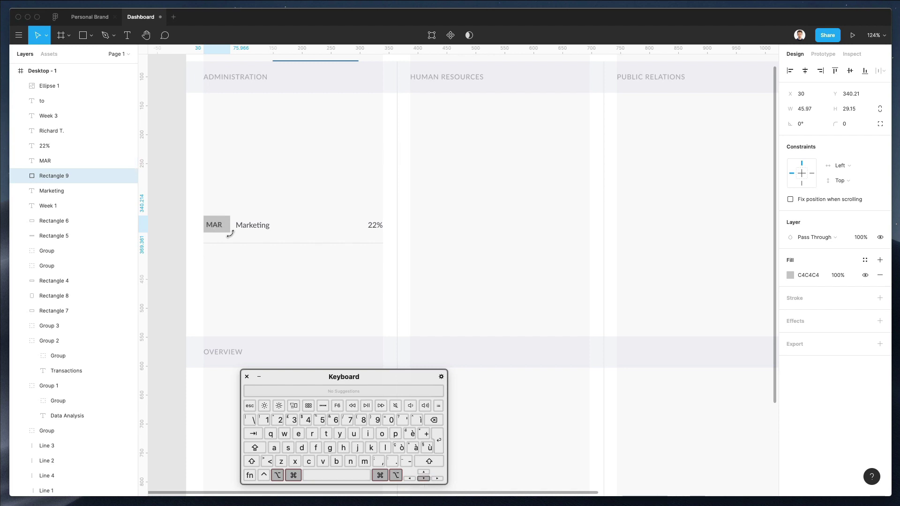
pyautogui.press('alt+super+Down')
pyautogui.press('alt+super+Down')
pyautogui.press('alt+super+Down')
pyautogui.moveTo(230, 216); pyautogui.dragTo(229, 217)
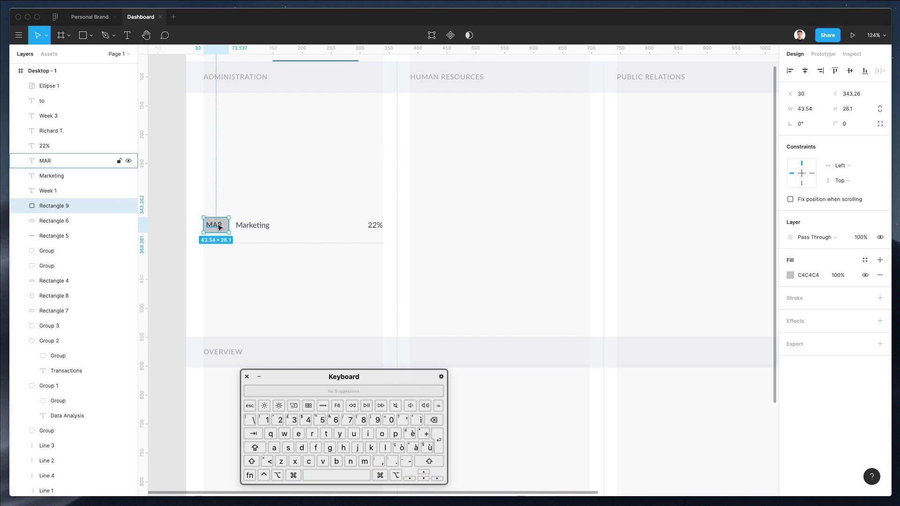
# Step: Center the MAR label on its rectangle and fill the rectangle with the building logo's blue, 0047FF
pyautogui.keyDown('shift'); pyautogui.click(219, 228); pyautogui.keyUp('shift')
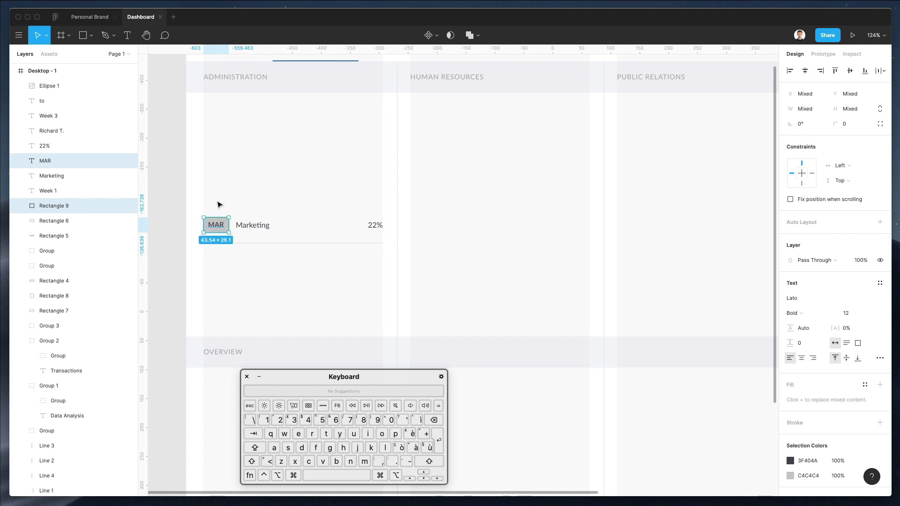
pyautogui.click(217, 204)
pyautogui.click(204, 225)
pyautogui.scroll(3, 311, 159)
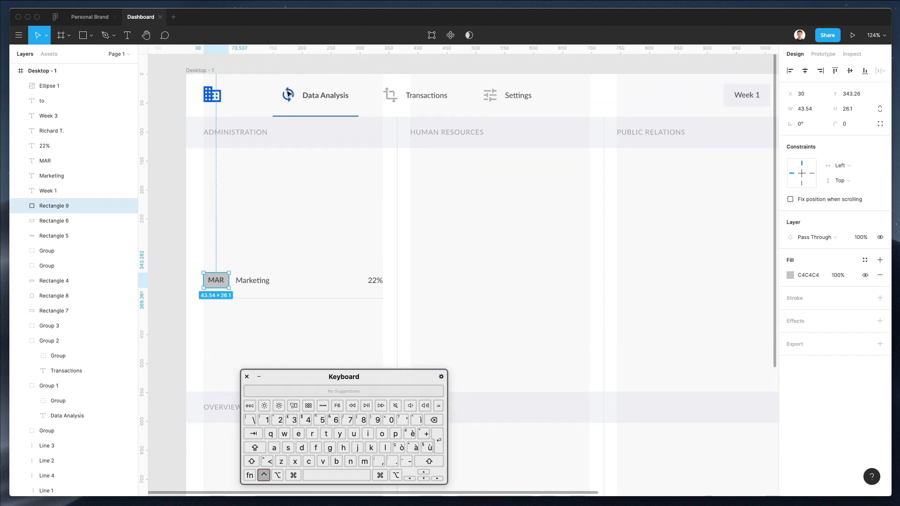
pyautogui.hotkey('ctrl', 'c')
pyautogui.click(214, 95)
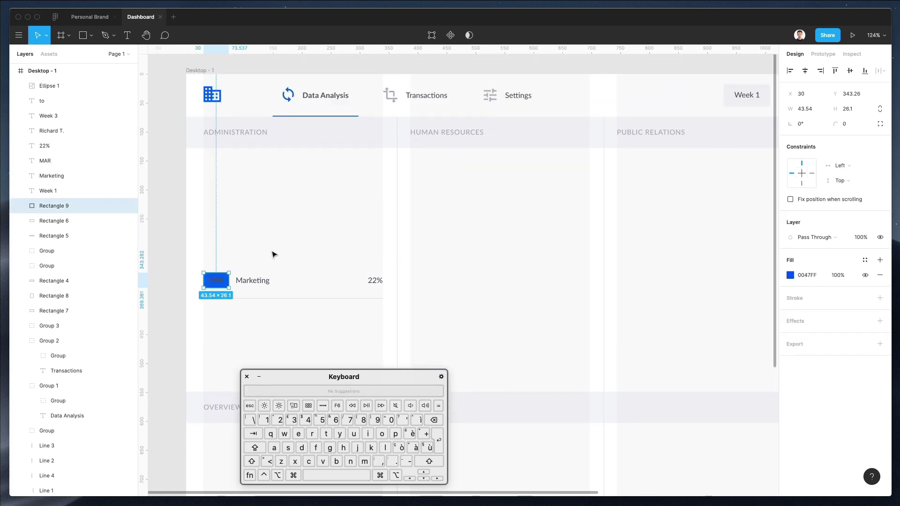
# Step: Color the MAR label with the rectangle's blue 0047FF and reduce the rectangle's opacity to 10%
pyautogui.click(216, 280)
pyautogui.hotkey('ctrl', 'c')
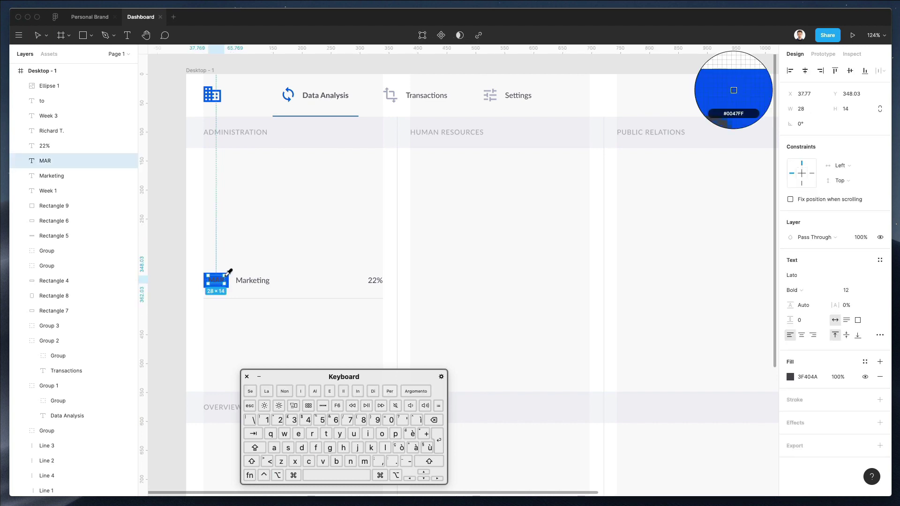
pyautogui.click(226, 276)
pyautogui.click(225, 264)
pyautogui.keyDown('super'); pyautogui.click(227, 277); pyautogui.keyUp('super')
pyautogui.scroll(-1, 227, 275)
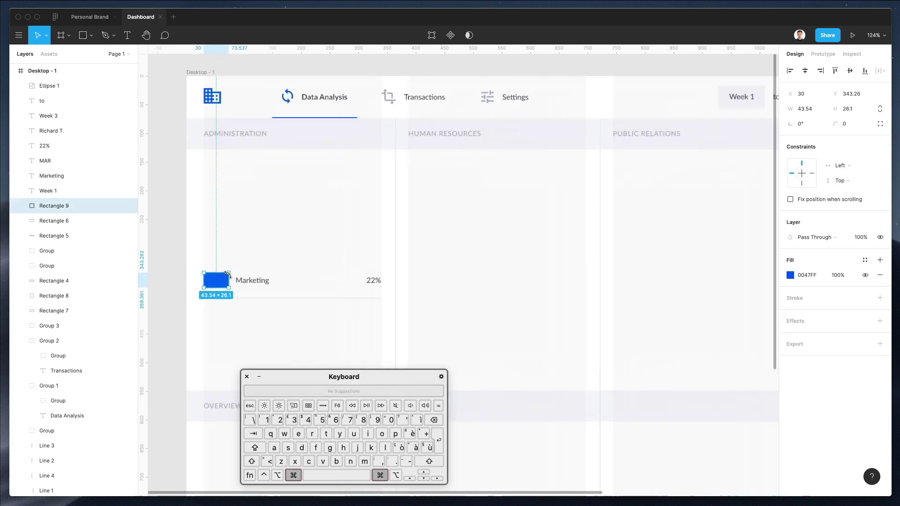
pyautogui.scroll(1, 228, 275)
pyautogui.press('1')
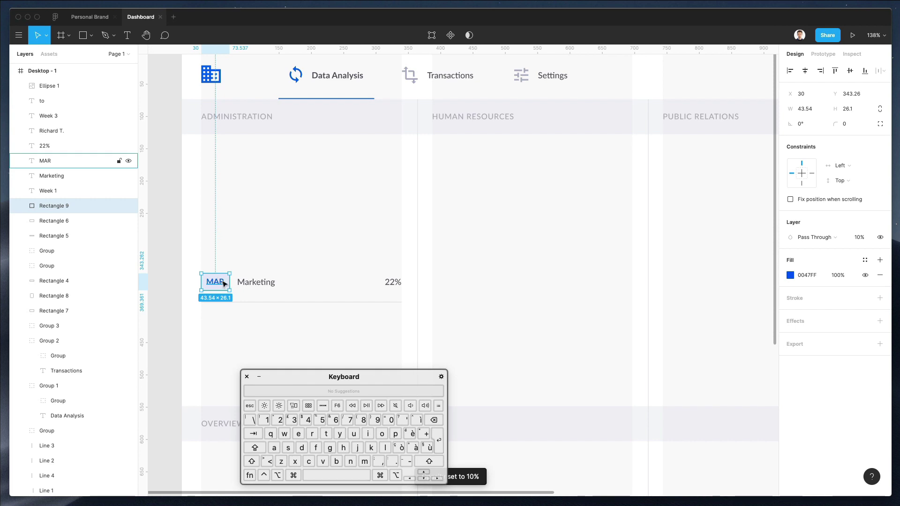
# Step: Round the rectangle behind the MAR label into a pill with a corner radius of 47
pyautogui.click(847, 125)
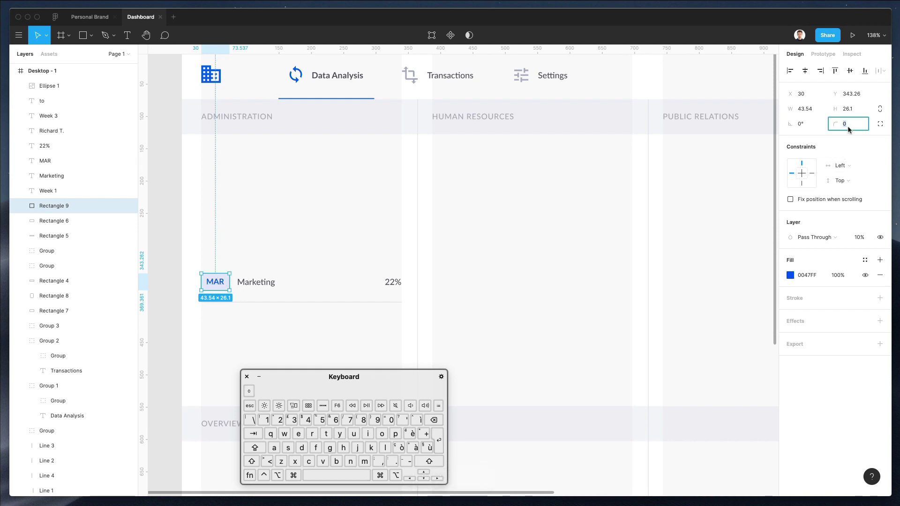
pyautogui.write('3')
pyautogui.press('Return')
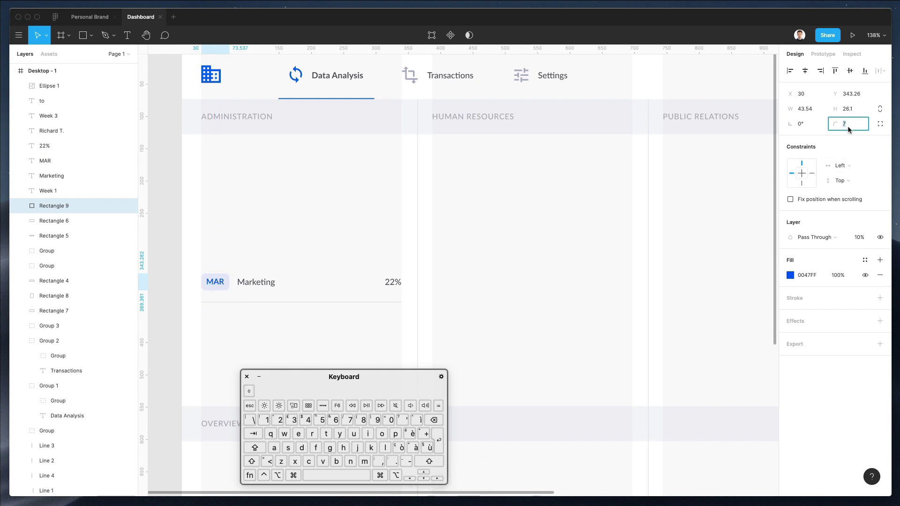
pyautogui.hotkey('shift', 'Up')
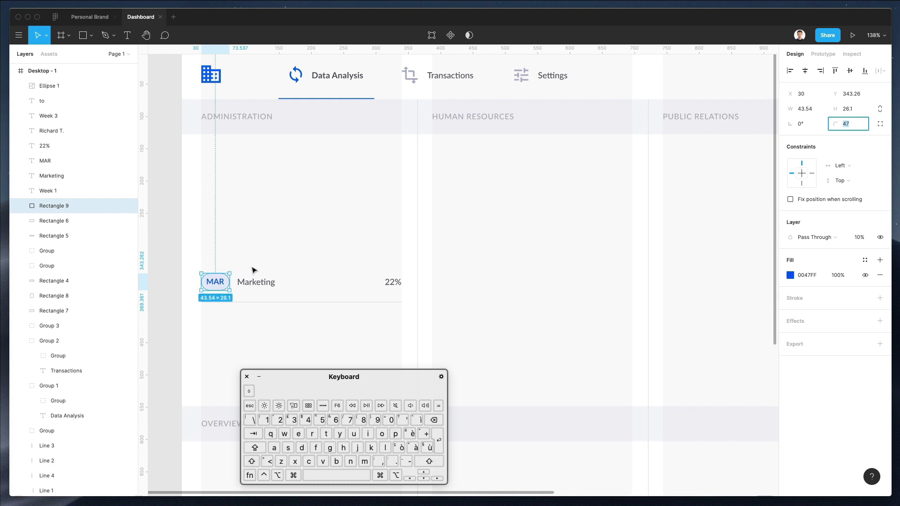
pyautogui.click(256, 269)
# Step: Recolor the 22% text with the gray A4A5B2 sampled from the Human Resources heading
pyautogui.scroll(-2, 256, 268)
pyautogui.hscroll(-2, 255, 268)
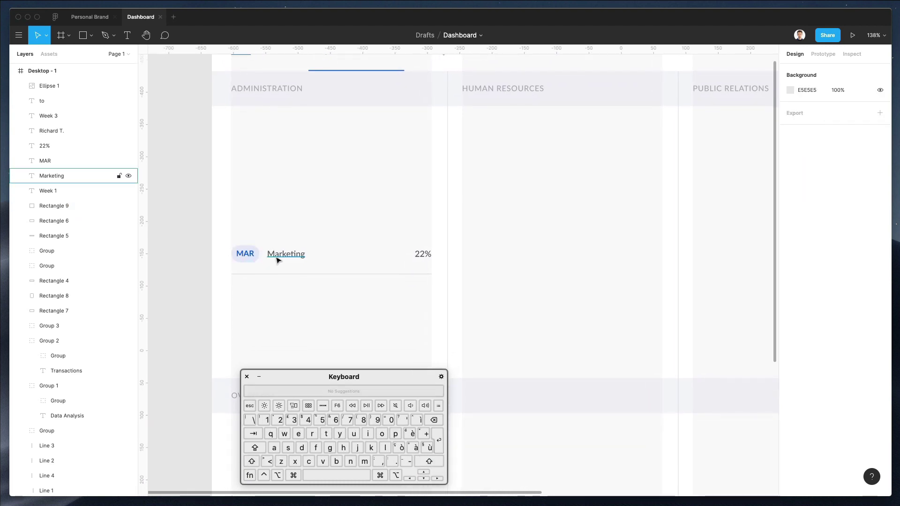
pyautogui.click(428, 255)
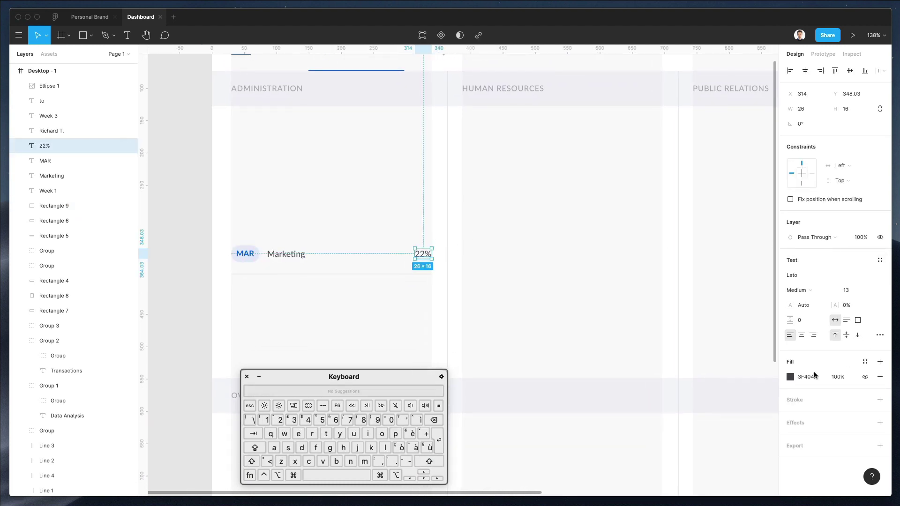
pyautogui.click(785, 378)
pyautogui.hotkey('ctrl', 'c')
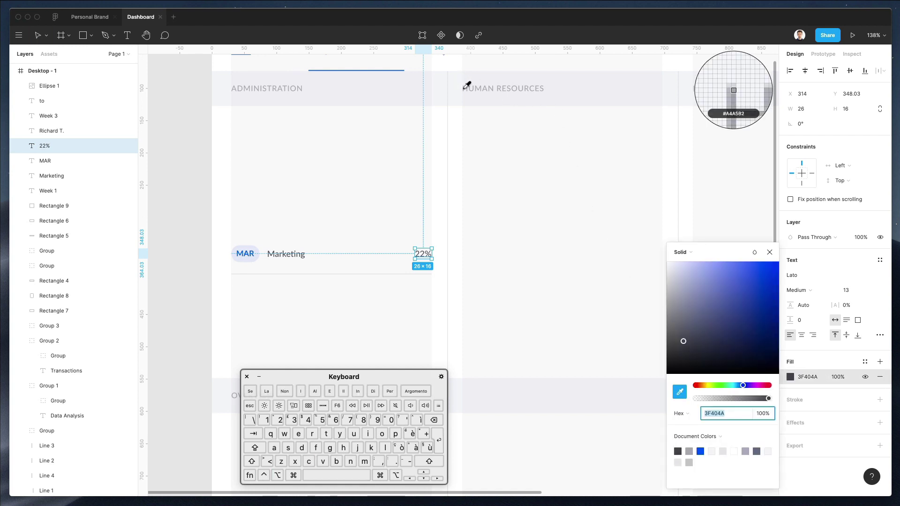
pyautogui.click(463, 89)
pyautogui.click(392, 225)
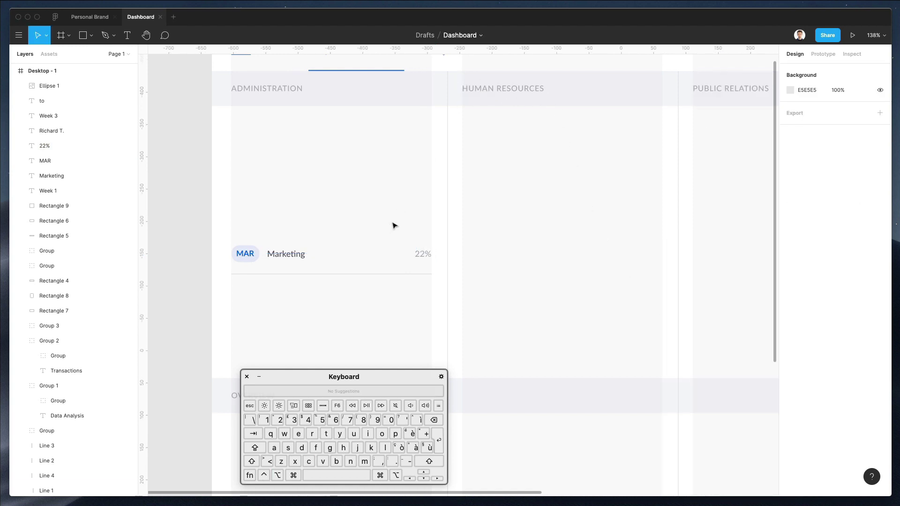
# Step: Group the Marketing row's badge, label, percentage and divider line, and name the group "Row"
pyautogui.scroll(-1, 392, 222)
pyautogui.moveTo(196, 190); pyautogui.dragTo(439, 272)
pyautogui.press('super+g')
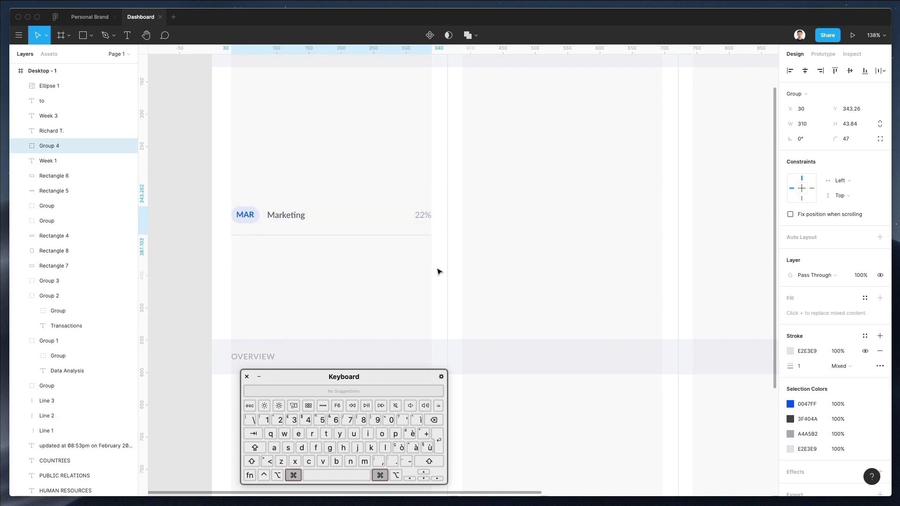
pyautogui.press('super+r')
pyautogui.write('Row')
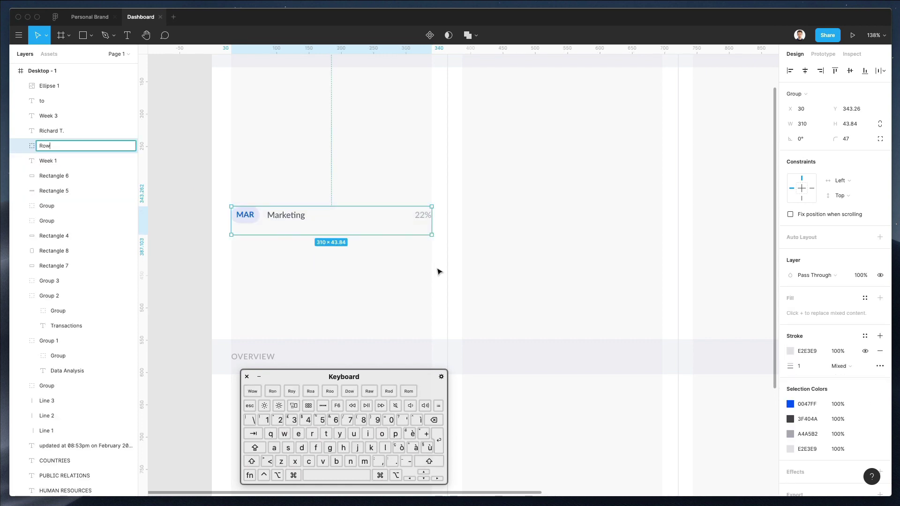
pyautogui.press('Return')
# Step: Duplicate the Marketing row twice below itself at equal vertical spacing in the Administration column
pyautogui.moveTo(271, 227); pyautogui.dragTo(270, 265)
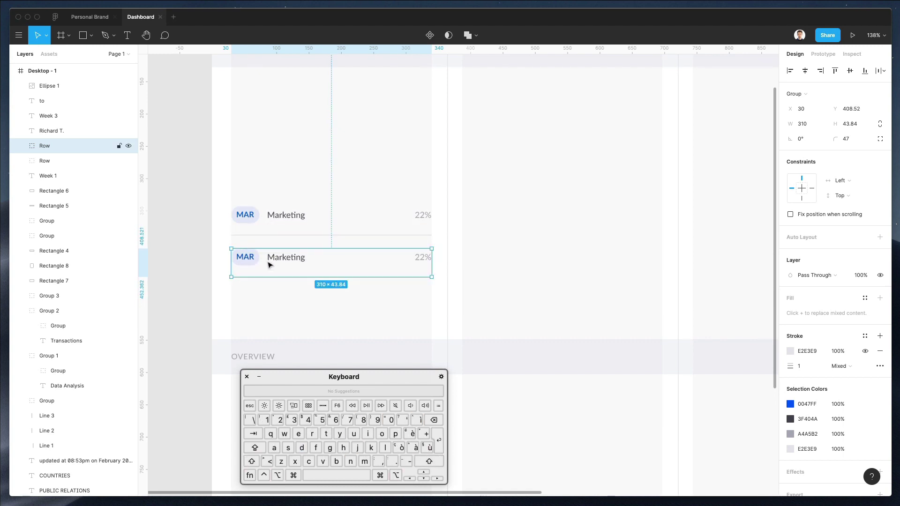
pyautogui.press('super+d')
pyautogui.click(354, 157)
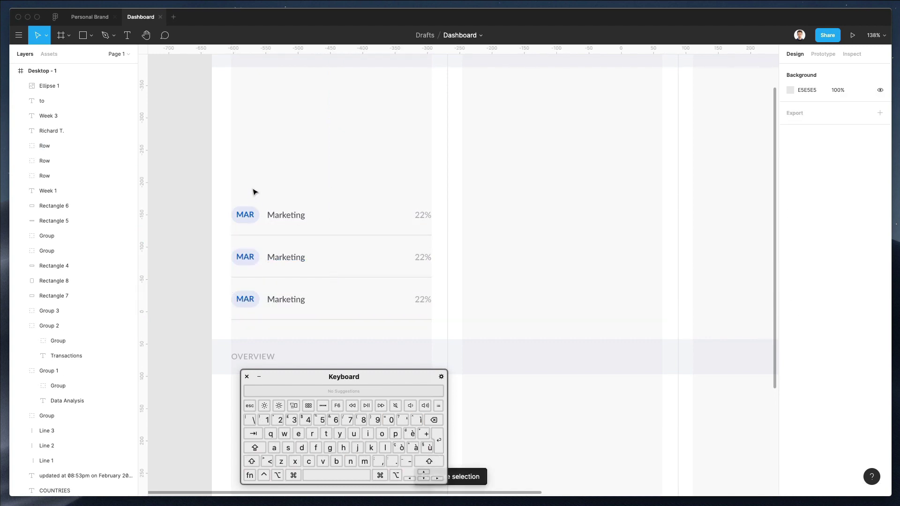
# Step: Nudge the two lower rows up 3 px, and raise the third row another 3 px to keep the spacing equal
pyautogui.keyDown('super'); pyautogui.click(322, 321); pyautogui.keyUp('super')
pyautogui.moveTo(209, 254); pyautogui.dragTo(313, 314)
pyautogui.press('Up')
pyautogui.press('Up')
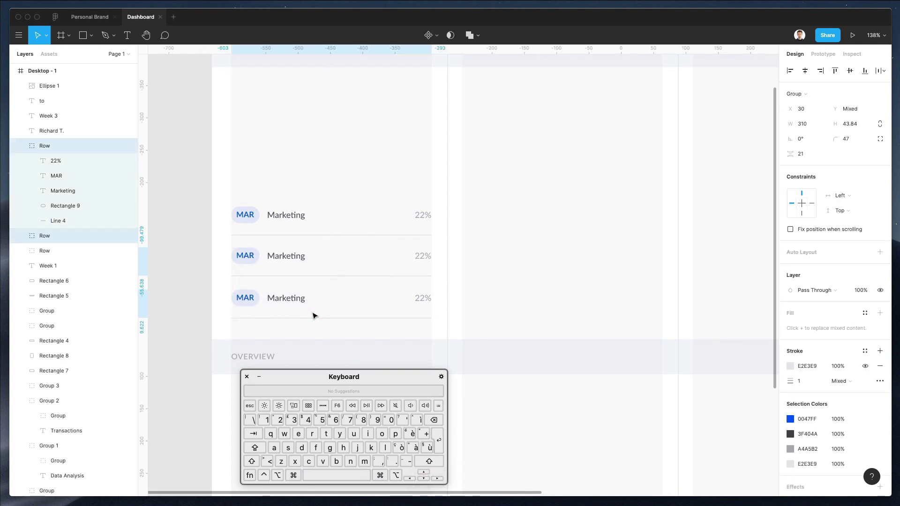
pyautogui.press('Up')
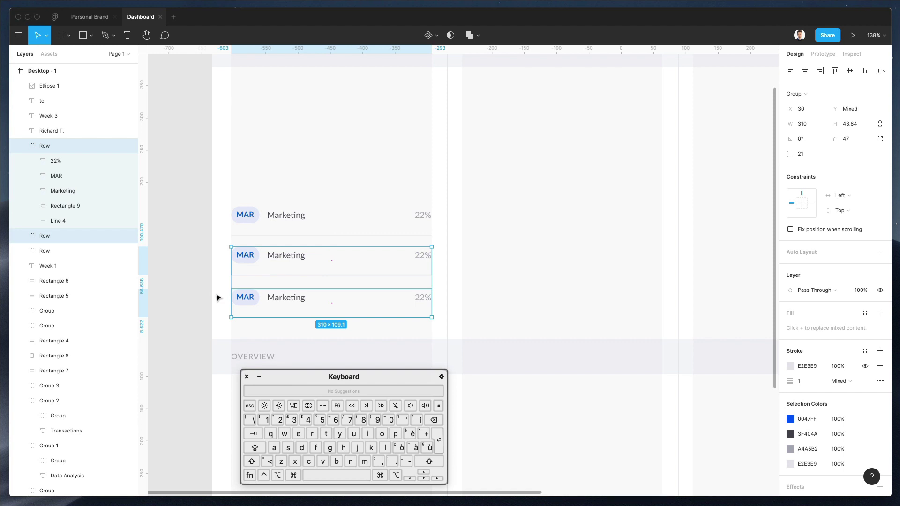
pyautogui.moveTo(212, 292); pyautogui.dragTo(321, 332)
pyautogui.press('Up')
pyautogui.press('Up')
pyautogui.press('Up')
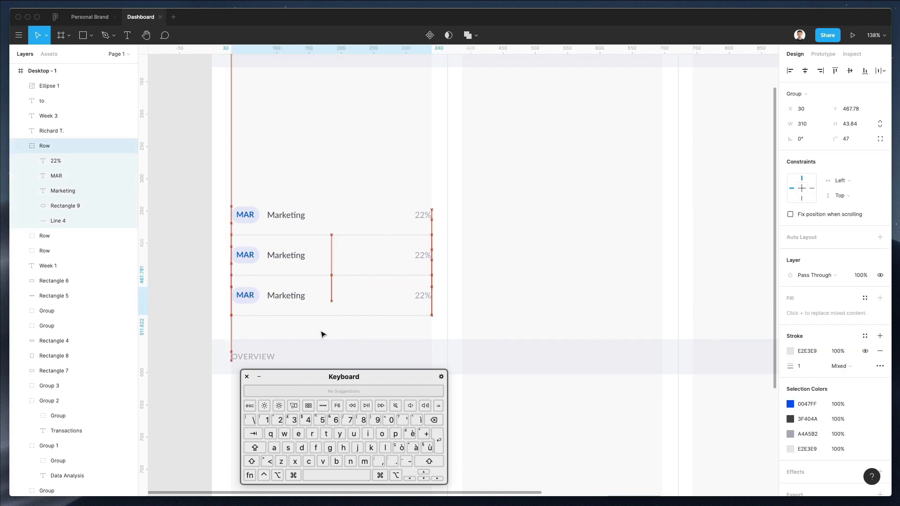
# Step: Delete the divider line under the third row
pyautogui.keyDown('super'); pyautogui.click(312, 321); pyautogui.keyUp('super')
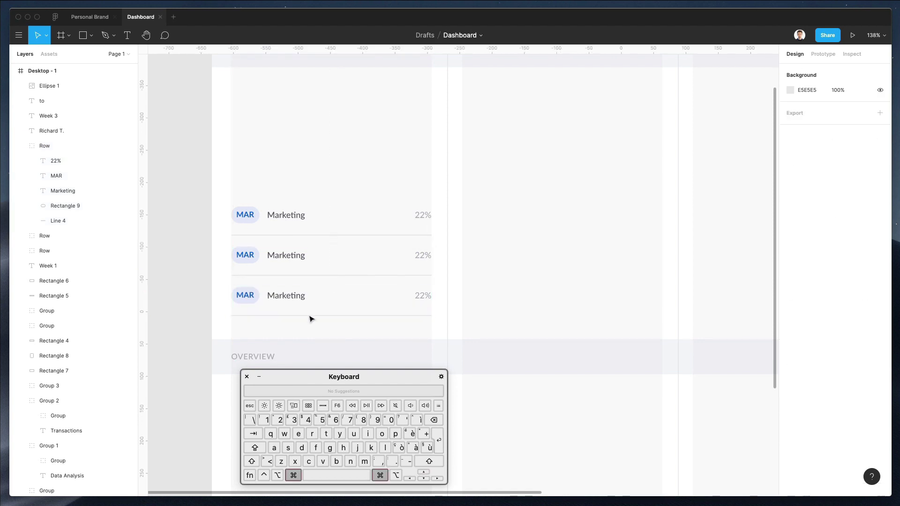
pyautogui.keyDown('super'); pyautogui.click(311, 316); pyautogui.keyUp('super')
pyautogui.press('Delete')
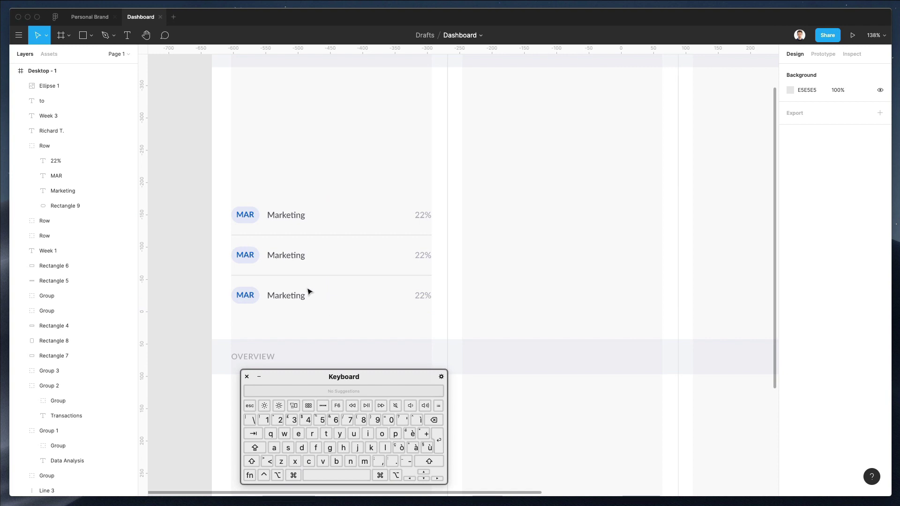
# Step: Change the second row's label to "Development" and the third row's label to "Human Resources"
pyautogui.keyDown('super'); pyautogui.click(289, 263); pyautogui.keyUp('super')
pyautogui.press('Return')
pyautogui.write('Development')
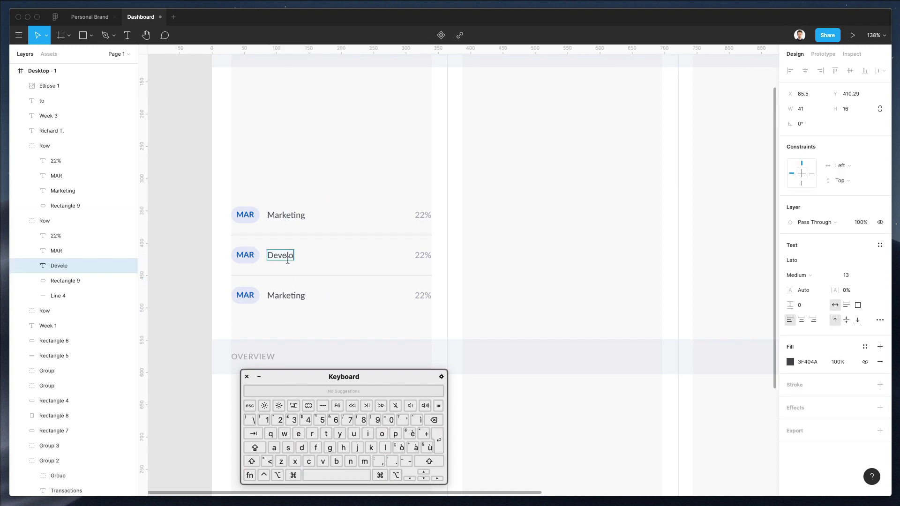
pyautogui.keyDown('super'); pyautogui.click(292, 297); pyautogui.keyUp('super')
pyautogui.write('Hum')
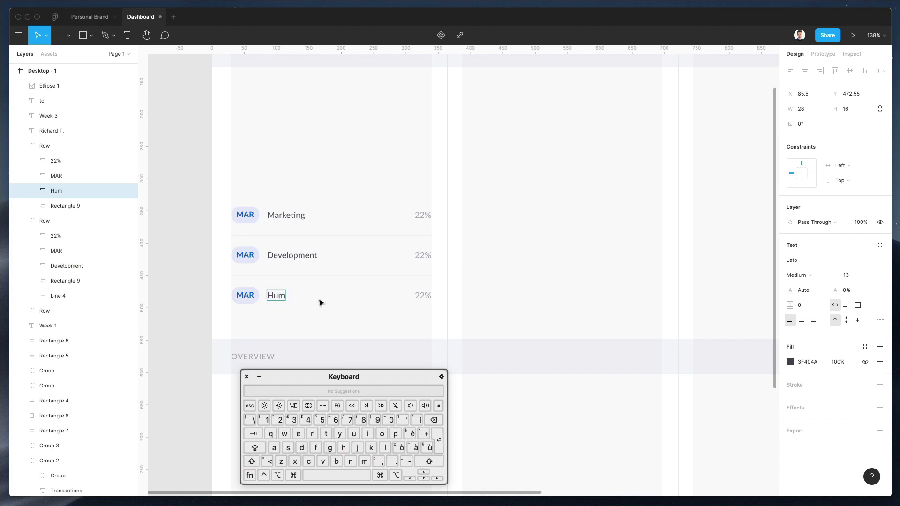
pyautogui.write('an Resource')
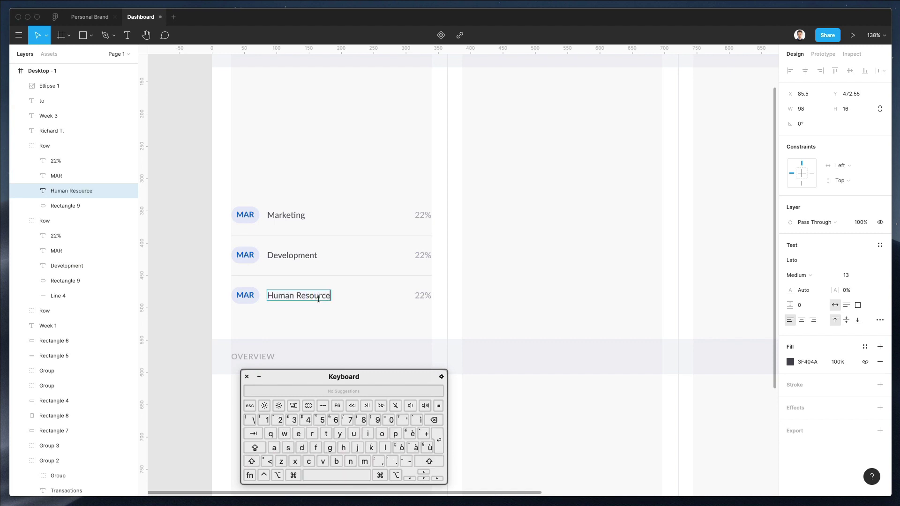
# Step: Change the badge text to "H&R" in the Human Resources row and "DVP" in the Development row
pyautogui.doubleClick(246, 296)
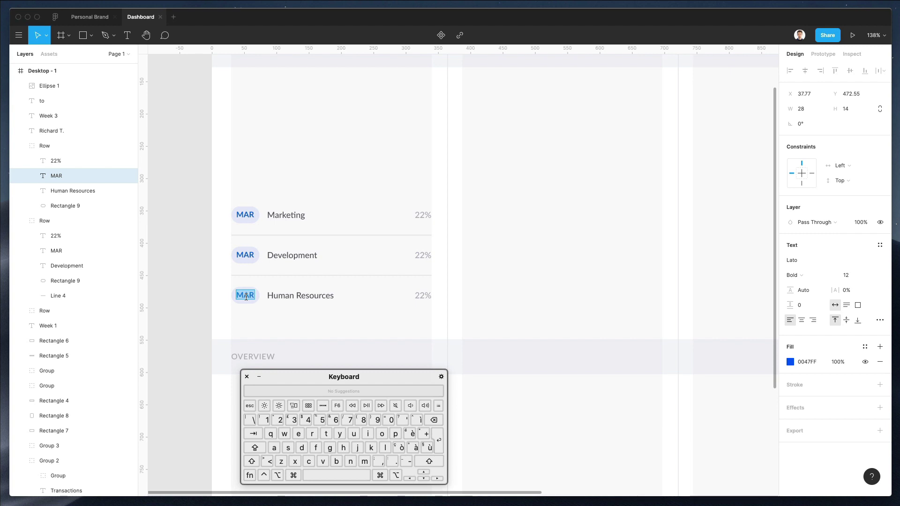
pyautogui.press('shift')
pyautogui.write('H&')
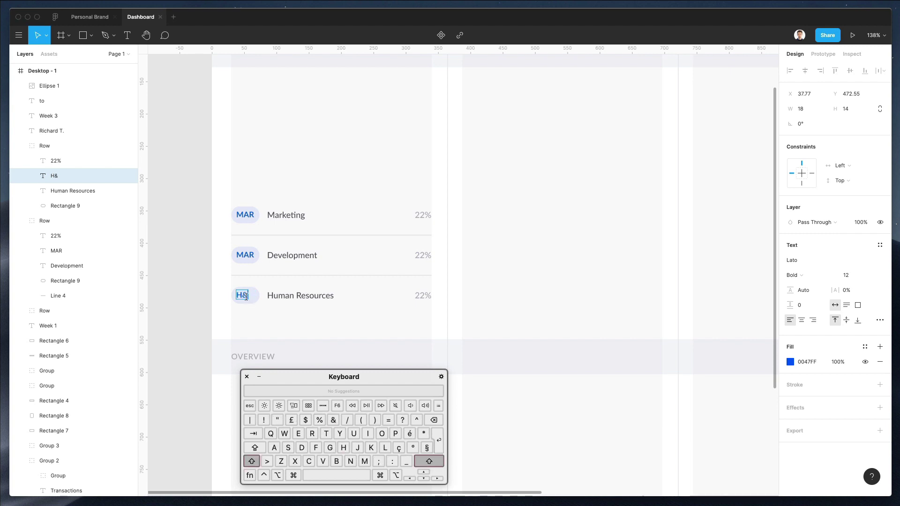
pyautogui.write('R')
pyautogui.click(247, 252)
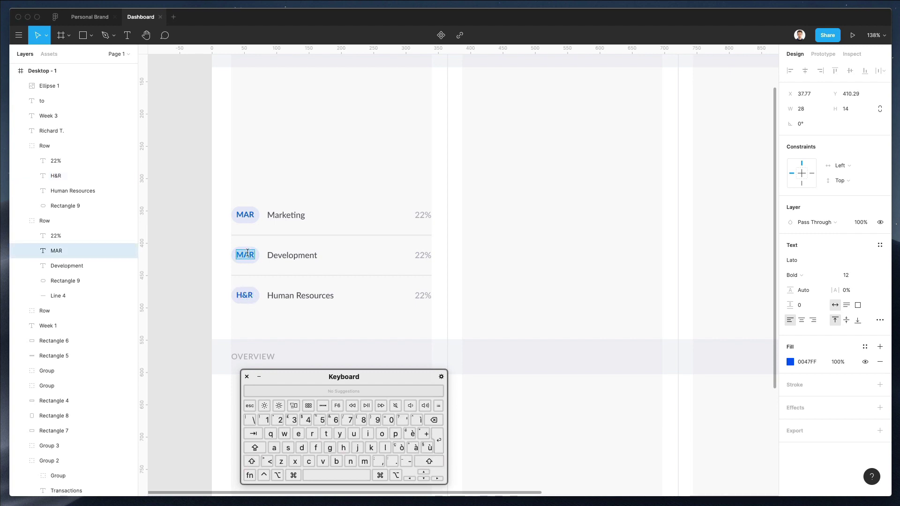
pyautogui.write('DVP')
pyautogui.press('Escape')
# Step: Shift the DVP text 1 px to the right to center it in its badge
pyautogui.keyDown('super'); pyautogui.click(244, 255); pyautogui.keyUp('super')
pyautogui.press('Right')
pyautogui.press('Right')
pyautogui.press('Left')
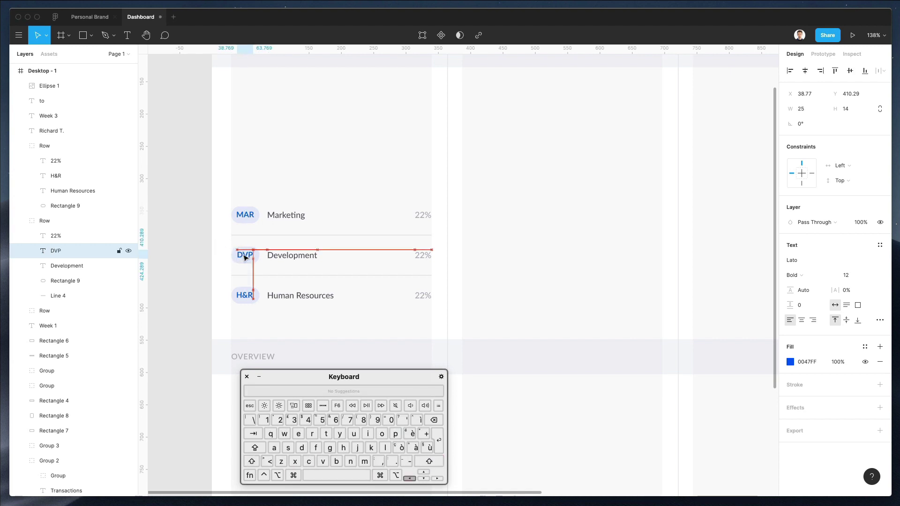
# Step: Recolor the DVP and H&R badge texts with the dark gray 3F404A sampled from the Development label
pyautogui.keyDown('shift'); pyautogui.click(244, 295); pyautogui.keyUp('shift')
pyautogui.hotkey('ctrl', 'c')
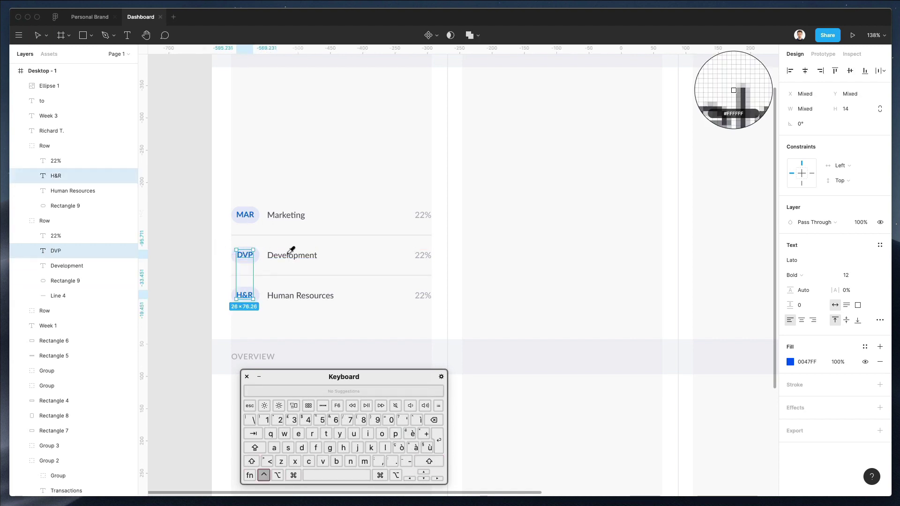
pyautogui.click(291, 253)
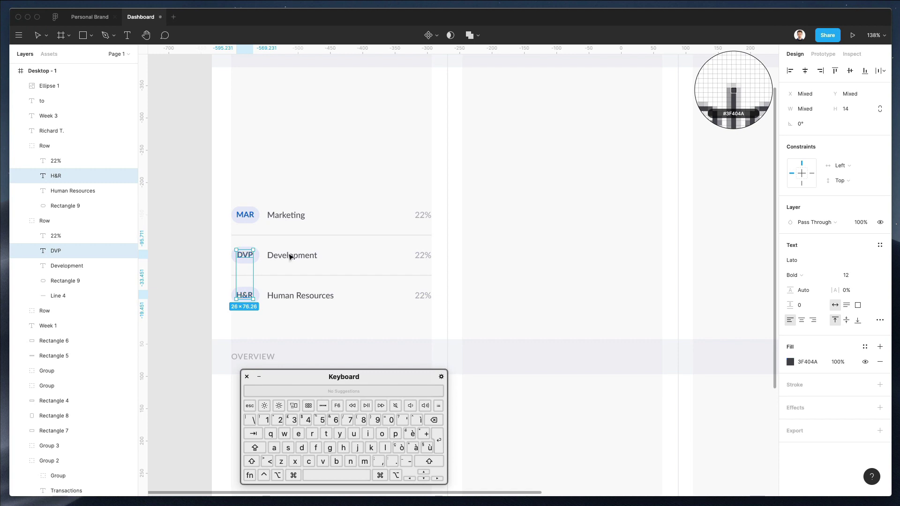
# Step: Fill the pill shapes behind DVP and H&R with the dark gray 3F404A sampled from the badge text
pyautogui.keyDown('super'); pyautogui.click(237, 256); pyautogui.keyUp('super')
pyautogui.keyDown('shift'); pyautogui.keyDown('super'); pyautogui.click(239, 294); pyautogui.keyUp('super'); pyautogui.keyUp('shift')
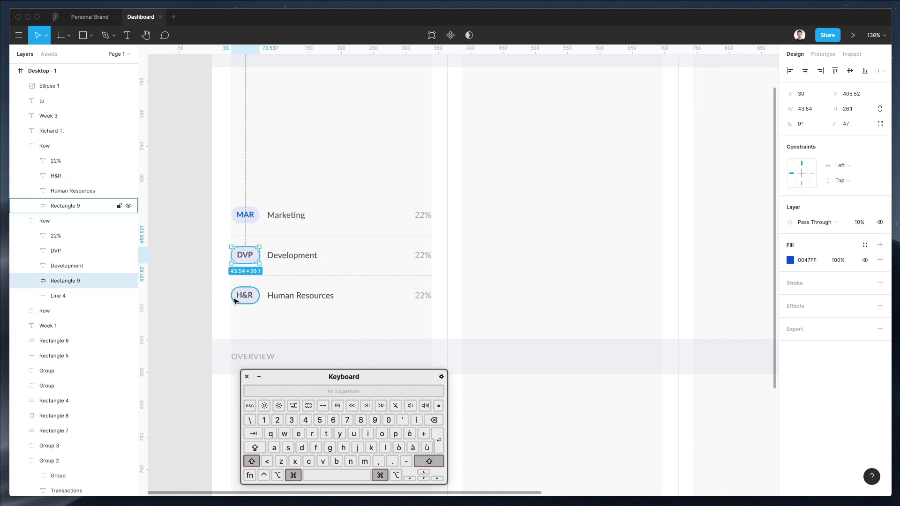
pyautogui.hotkey('ctrl', 'c')
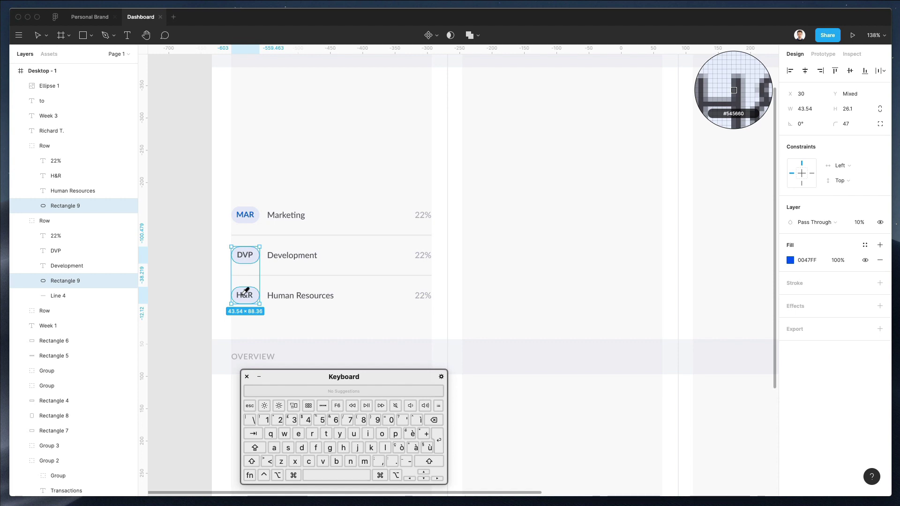
pyautogui.click(243, 296)
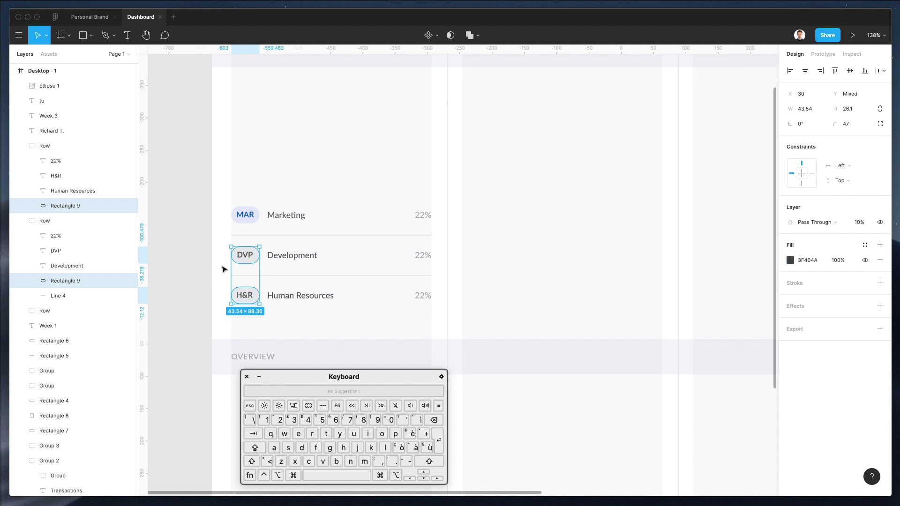
pyautogui.click(403, 178)
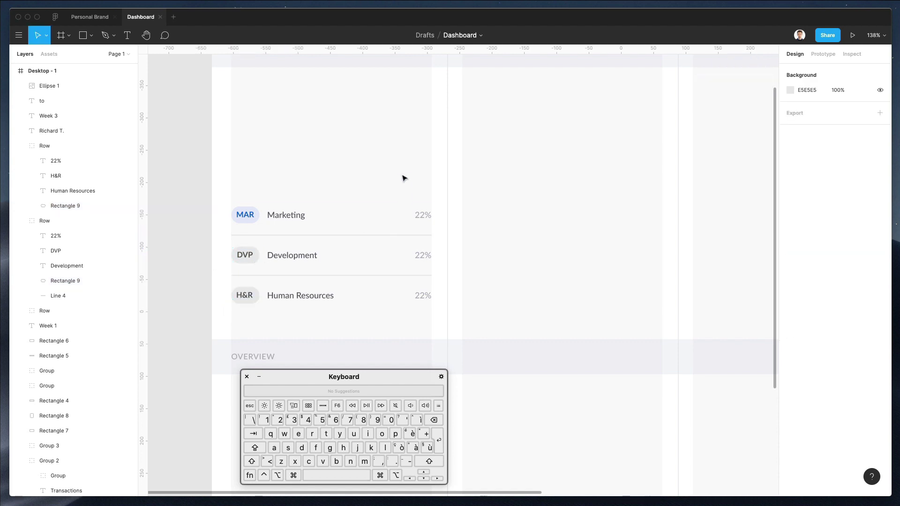
# Step: Change the percentages to 39% in the Development row and 38% in the Human Resources row
pyautogui.keyDown('super'); pyautogui.click(425, 262); pyautogui.keyUp('super')
pyautogui.press('Return')
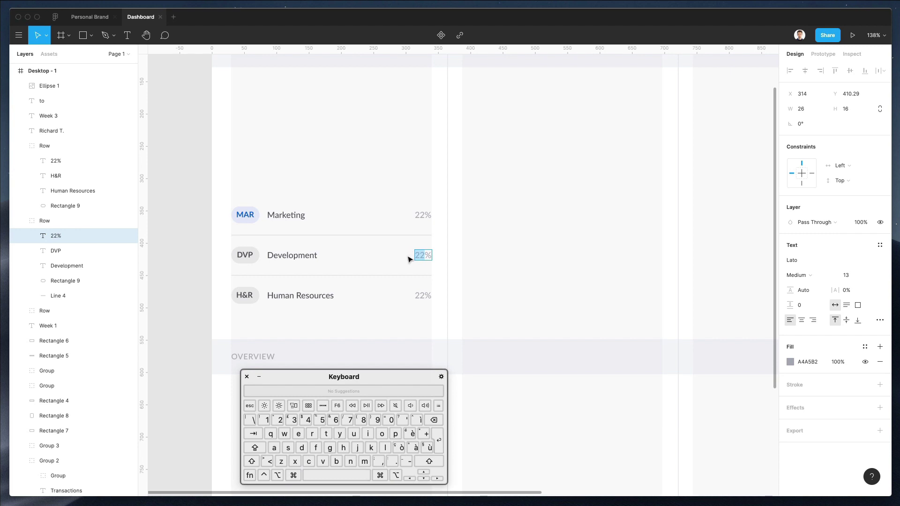
pyautogui.doubleClick(422, 296)
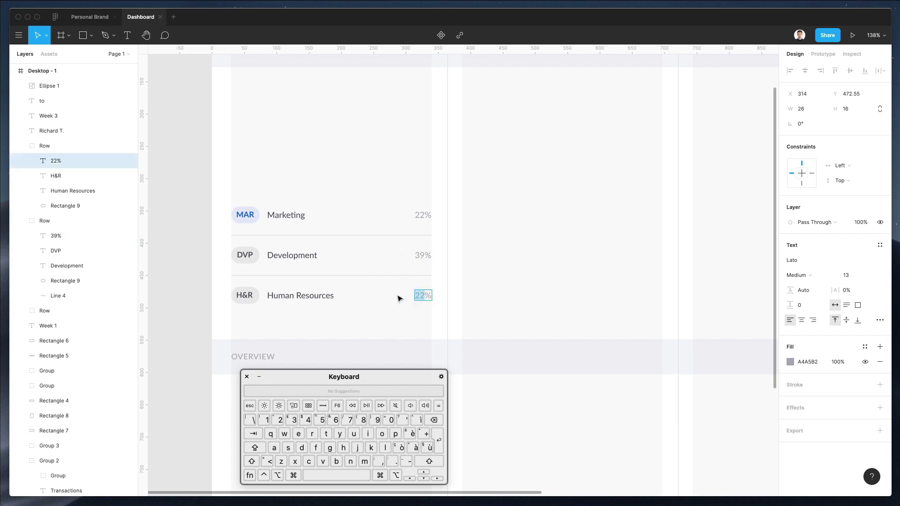
pyautogui.write('38%')
pyautogui.click(394, 165)
# Step: Open the Charts plugin
pyautogui.scroll(2, 394, 165)
pyautogui.click(346, 233)
pyautogui.scroll(-1, 340, 221)
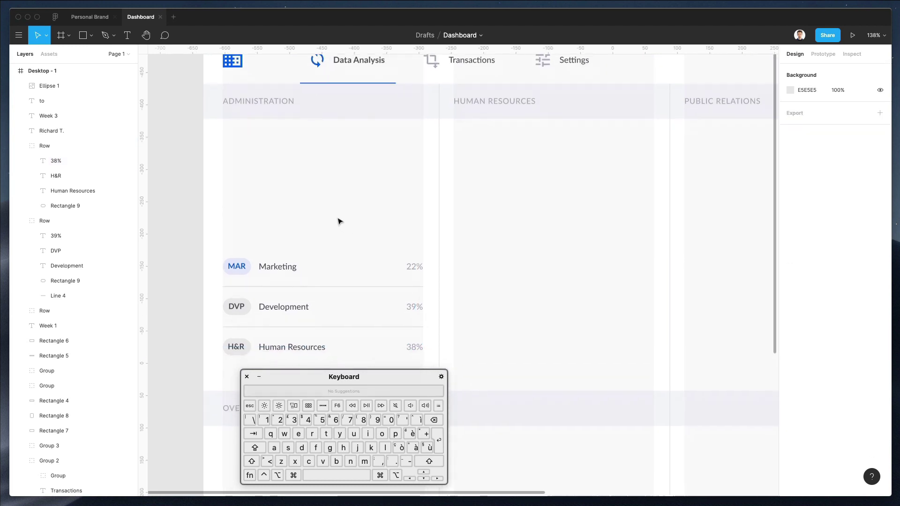
pyautogui.scroll(-1, 340, 221)
pyautogui.hscroll(1, 339, 222)
pyautogui.keyDown('super'); pyautogui.scroll(-3, 311, 216); pyautogui.keyUp('super')
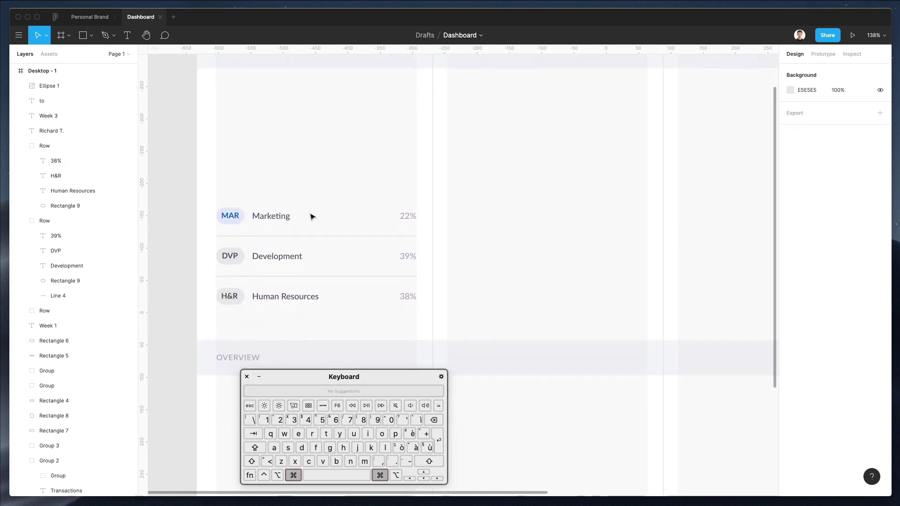
pyautogui.scroll(2, 306, 172)
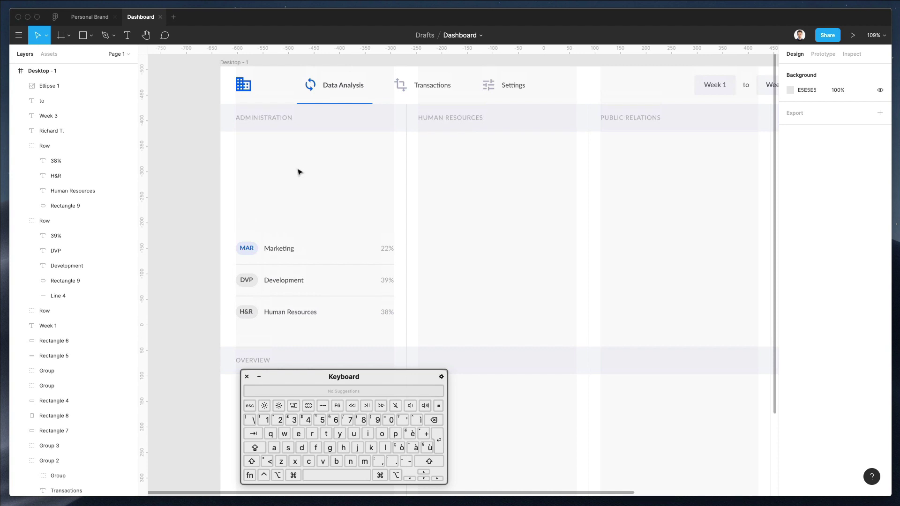
pyautogui.click(19, 37)
pyautogui.moveTo(67, 161)
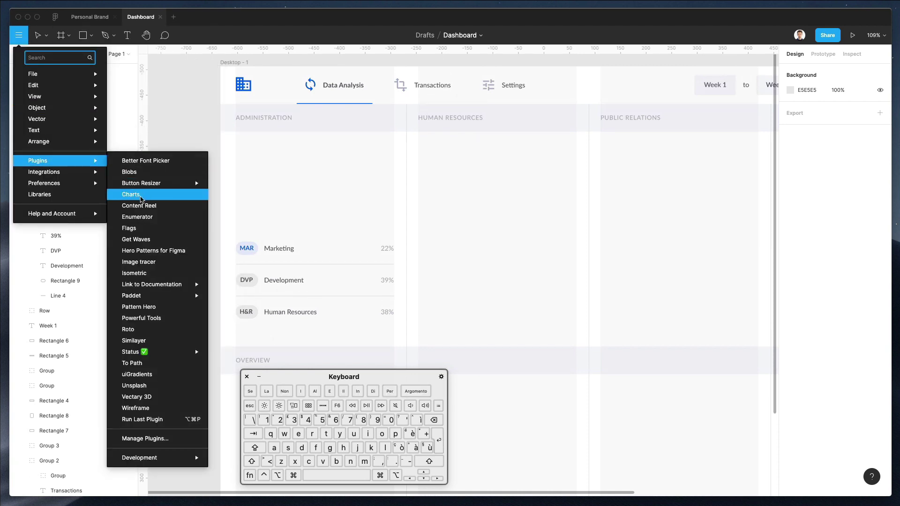
pyautogui.click(141, 199)
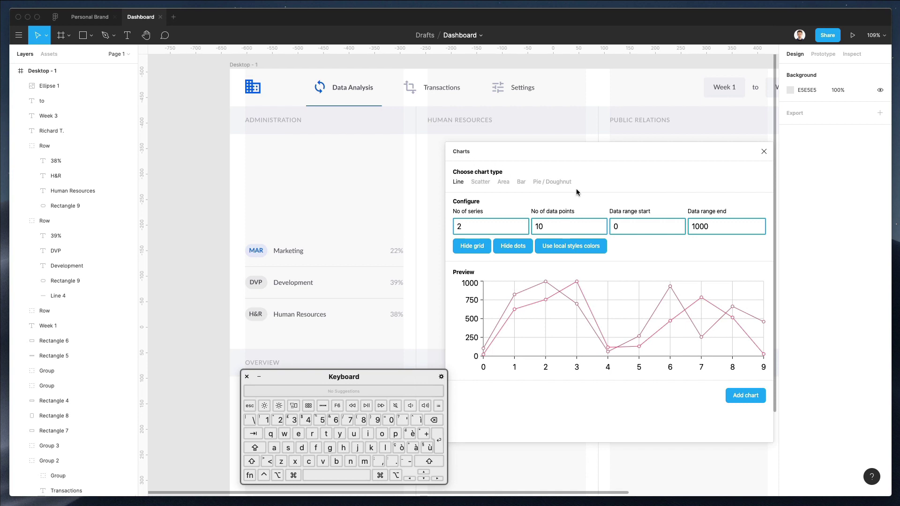
# Step: Configure a Pie / Doughnut chart with hidden labels and 3 segments
pyautogui.click(553, 183)
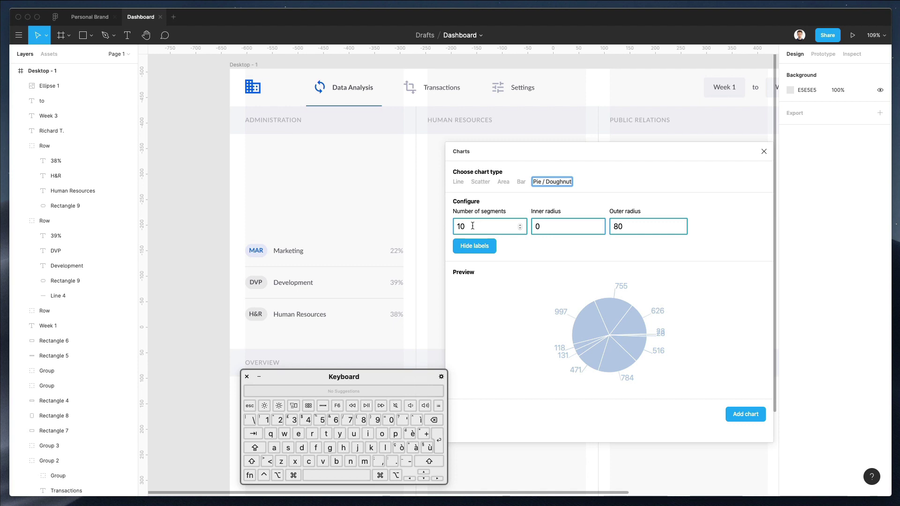
pyautogui.click(483, 248)
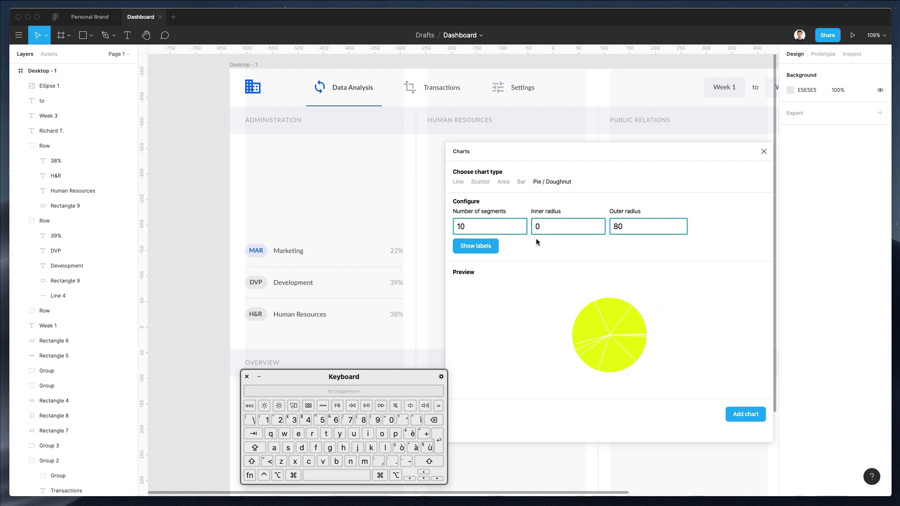
pyautogui.doubleClick(461, 225)
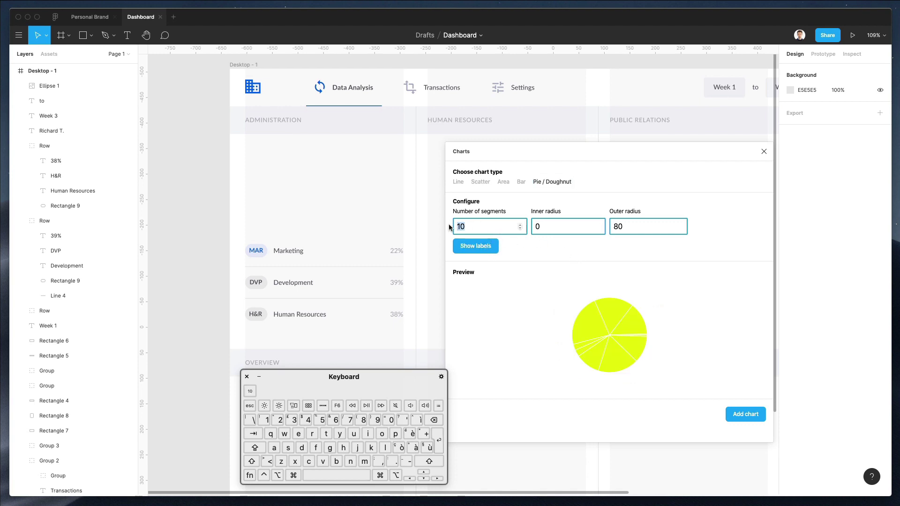
pyautogui.write('3')
pyautogui.click(631, 226)
# Step: Set the doughnut's inner radius to 55 and add the chart to the canvas
pyautogui.click(541, 222)
pyautogui.hotkey('shift', 'Up')
pyautogui.hotkey('shift', 'Up')
pyautogui.hotkey('shift', 'Up')
pyautogui.hotkey('shift', 'Up')
pyautogui.hotkey('shift', 'Up')
pyautogui.hotkey('shift', 'Up')
pyautogui.hotkey('shift', 'Up')
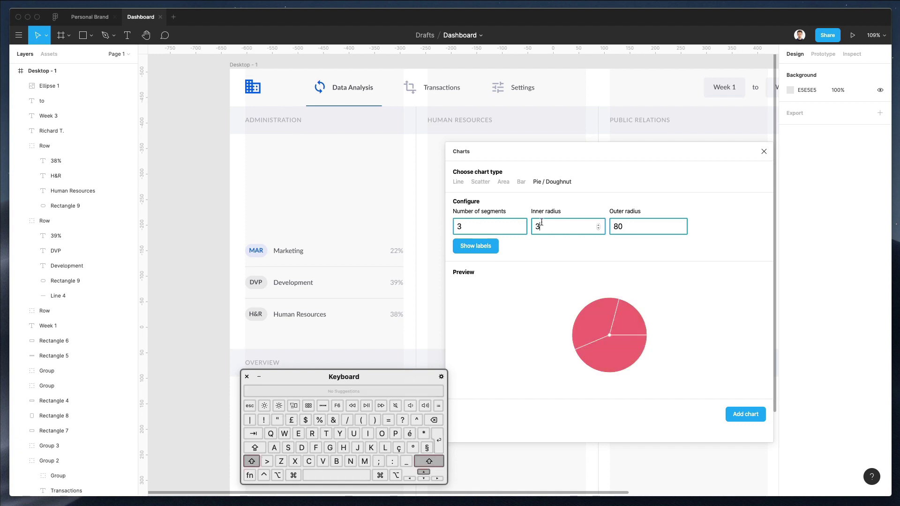
pyautogui.hotkey('shift', 'Up')
pyautogui.hotkey('shift', 'Up')
pyautogui.hotkey('shift', 'Up')
pyautogui.hotkey('shift', 'Up')
pyautogui.hotkey('shift', 'Up')
pyautogui.hotkey('shift', 'Up')
pyautogui.hotkey('shift', 'Up')
pyautogui.hotkey('shift', 'Up')
pyautogui.hotkey('shift', 'Up')
pyautogui.hotkey('shift', 'Up')
pyautogui.hotkey('shift', 'Up')
pyautogui.hotkey('shift', 'Up')
pyautogui.hotkey('shift', 'Up')
pyautogui.hotkey('shift', 'Up')
pyautogui.hotkey('shift', 'Up')
pyautogui.hotkey('shift', 'Up')
pyautogui.hotkey('shift', 'Up')
pyautogui.hotkey('shift', 'Up')
pyautogui.hotkey('shift', 'Up')
pyautogui.hotkey('shift', 'Up')
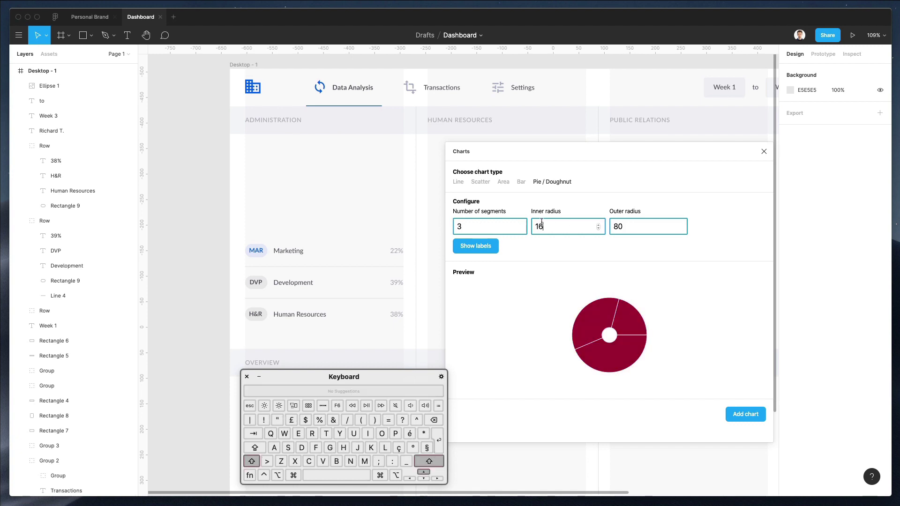
pyautogui.hotkey('shift', 'Up')
pyautogui.hotkey('shift', 'Up')
pyautogui.hotkey('shift', 'Up')
pyautogui.hotkey('shift', 'Up')
pyautogui.hotkey('shift', 'Up')
pyautogui.hotkey('shift', 'Up')
pyautogui.hotkey('shift', 'Up')
pyautogui.hotkey('shift', 'Up')
pyautogui.hotkey('shift', 'Up')
pyautogui.hotkey('shift', 'Up')
pyautogui.hotkey('shift', 'Up')
pyautogui.hotkey('shift', 'Up')
pyautogui.hotkey('shift', 'Up')
pyautogui.hotkey('shift', 'Up')
pyautogui.hotkey('shift', 'Up')
pyautogui.hotkey('shift', 'Up')
pyautogui.hotkey('shift', 'Up')
pyautogui.hotkey('shift', 'Up')
pyautogui.hotkey('shift', 'Up')
pyautogui.hotkey('shift', 'Up')
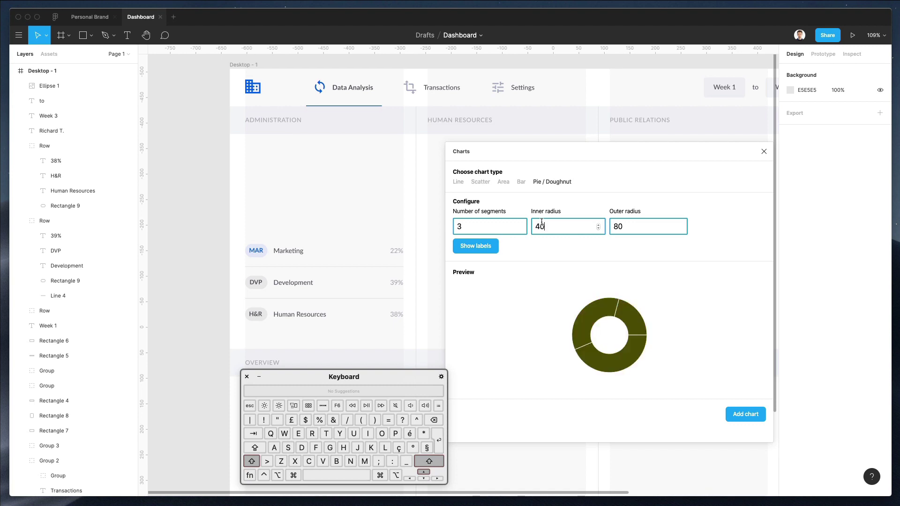
pyautogui.hotkey('shift', 'Up')
pyautogui.hotkey('shift', 'Up')
pyautogui.hotkey('shift', 'Up')
pyautogui.hotkey('shift', 'Up')
pyautogui.hotkey('shift', 'Up')
pyautogui.hotkey('shift', 'Up')
pyautogui.hotkey('shift', 'Up')
pyautogui.hotkey('shift', 'Up')
pyautogui.hotkey('shift', 'Up')
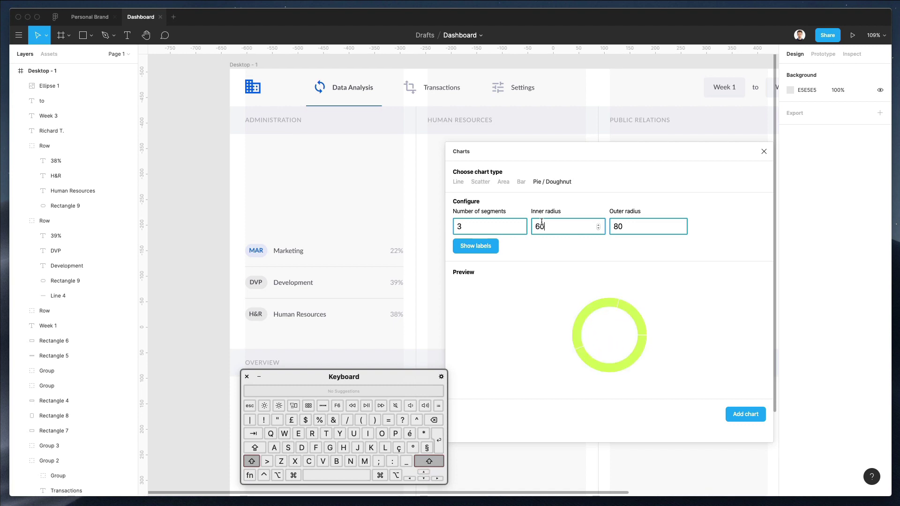
pyautogui.hotkey('shift', 'Down')
pyautogui.hotkey('shift', 'Down')
pyautogui.hotkey('shift', 'Down')
pyautogui.hotkey('shift', 'Down')
pyautogui.hotkey('shift', 'Down')
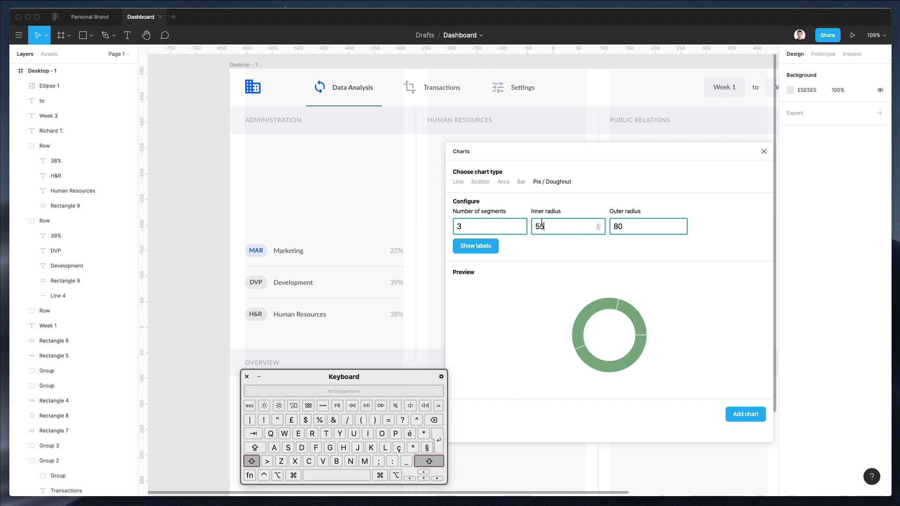
pyautogui.click(734, 417)
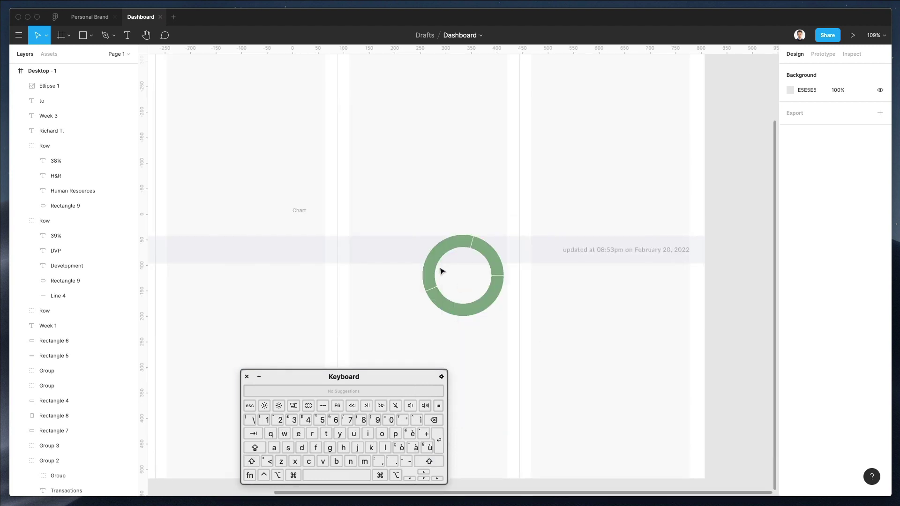
# Step: Ungroup the generated Chart frame to release the doughnut group from it
pyautogui.hscroll(-1, 483, 250)
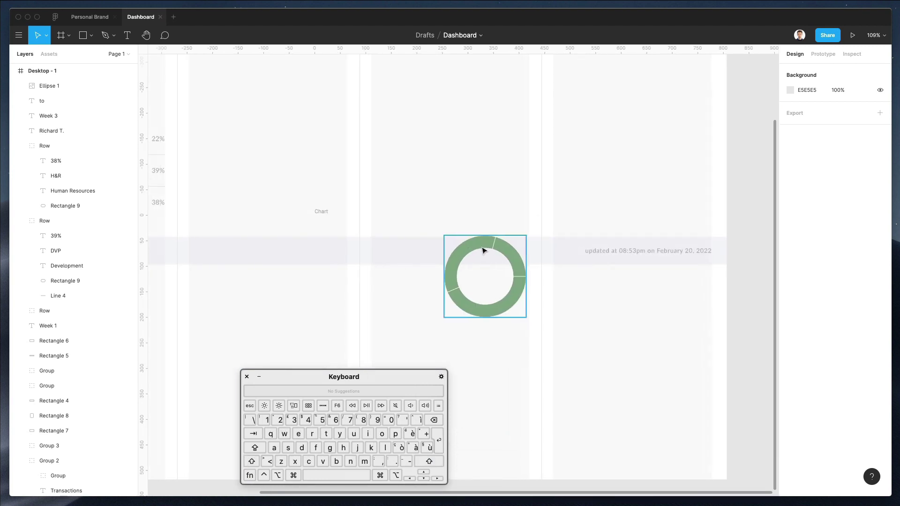
pyautogui.click(334, 214)
pyautogui.press('super+shift+g')
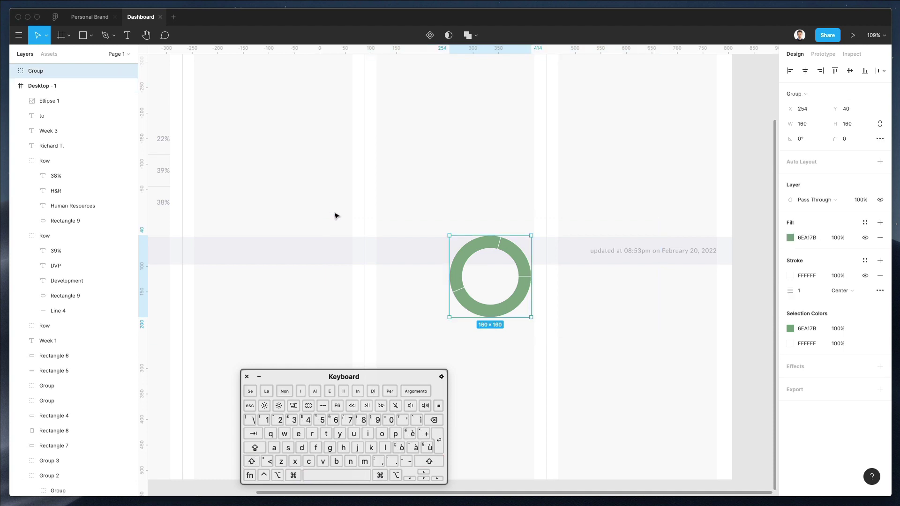
# Step: Move the doughnut above the Marketing row in the Administration column, at about 144.56 × 144.56 px, centered in the column
pyautogui.moveTo(500, 248); pyautogui.dragTo(195, 85)
pyautogui.hscroll(-5, 195, 85)
pyautogui.scroll(4, 195, 85)
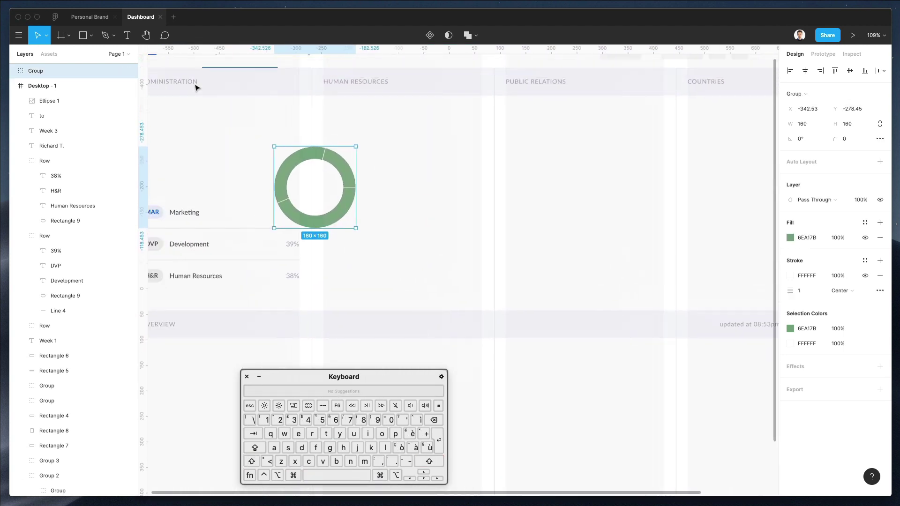
pyautogui.moveTo(461, 275); pyautogui.dragTo(360, 219)
pyautogui.press('Down')
pyautogui.press('Down')
pyautogui.press('Down')
pyautogui.press('Down')
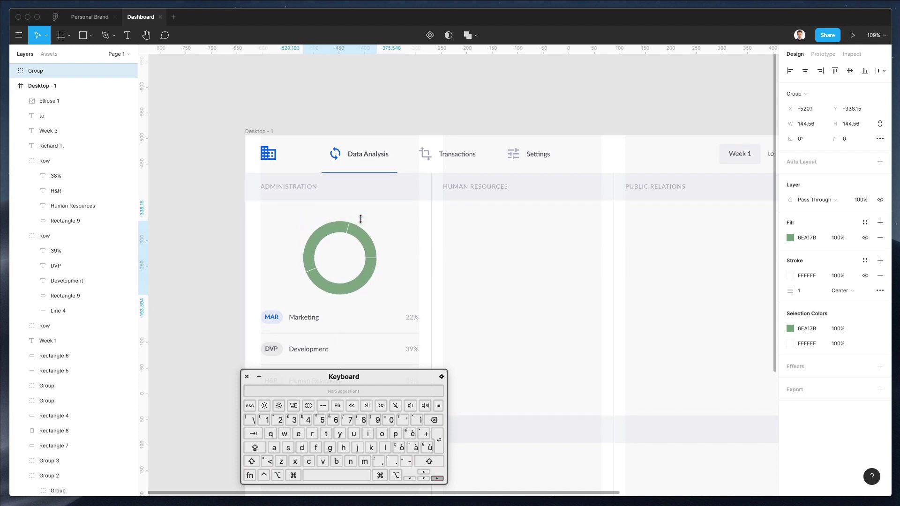
pyautogui.press('Down')
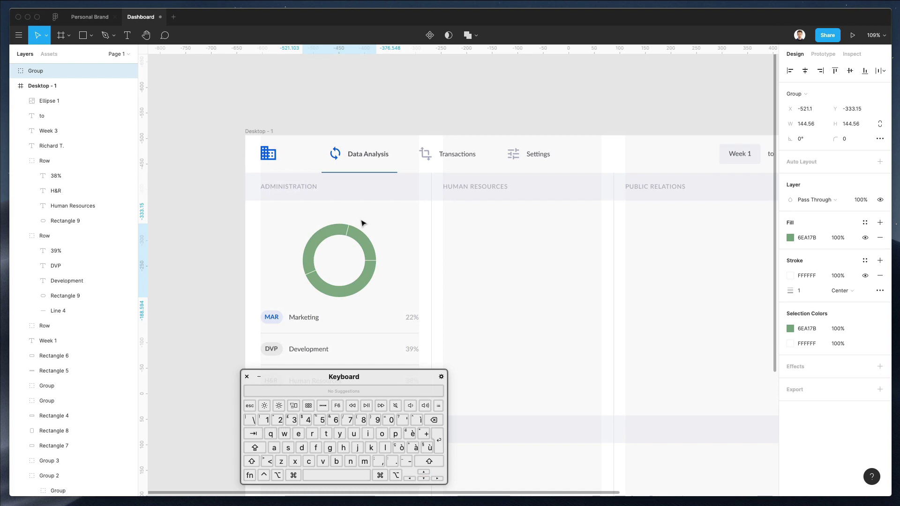
pyautogui.press('Escape')
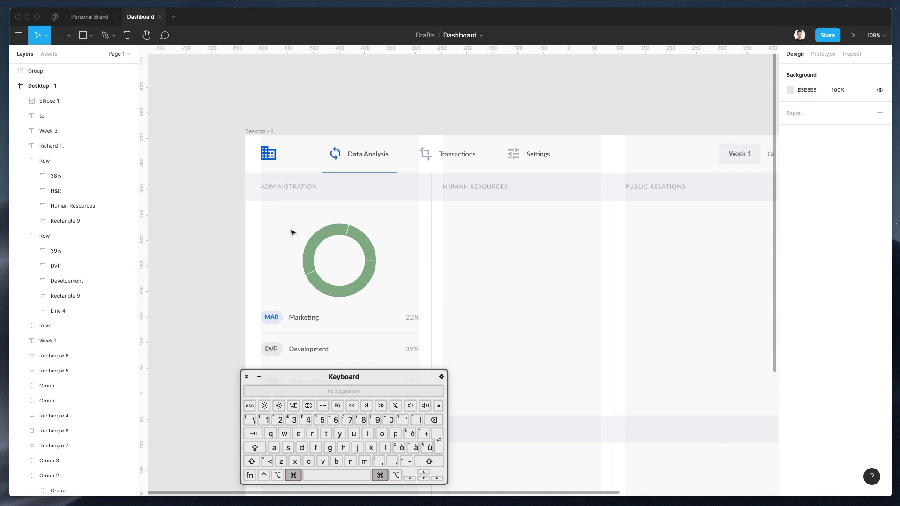
# Step: Set the doughnut's white stroke width to 4 to widen the gaps between segments
pyautogui.click(312, 244)
pyautogui.click(803, 290)
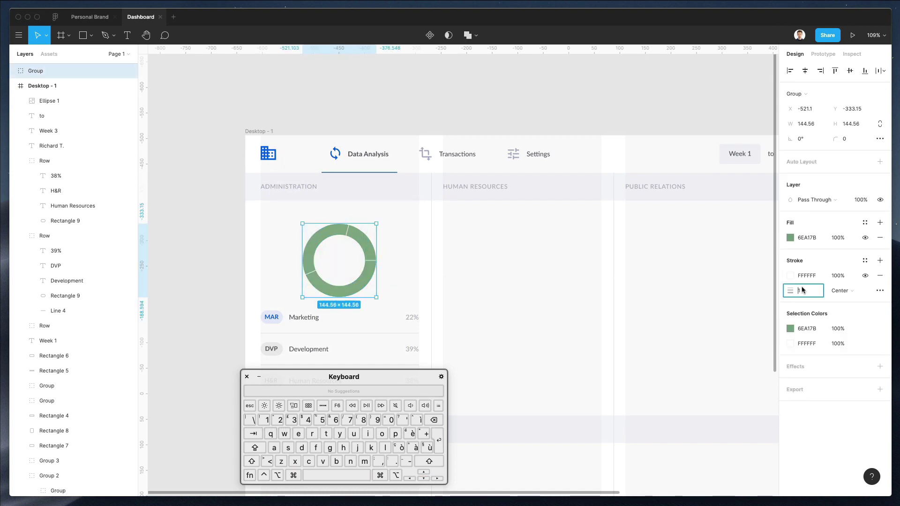
pyautogui.press('Up')
pyautogui.press('Up')
pyautogui.press('Up')
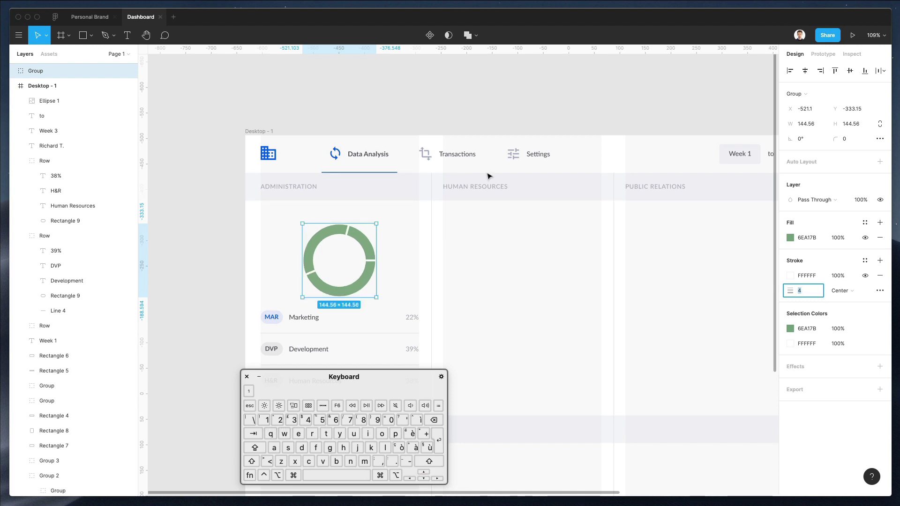
pyautogui.press('Escape')
# Step: Fill the doughnut's upper-right segment with the blue 0047FF sampled from the building logo
pyautogui.keyDown('super'); pyautogui.click(366, 250); pyautogui.keyUp('super')
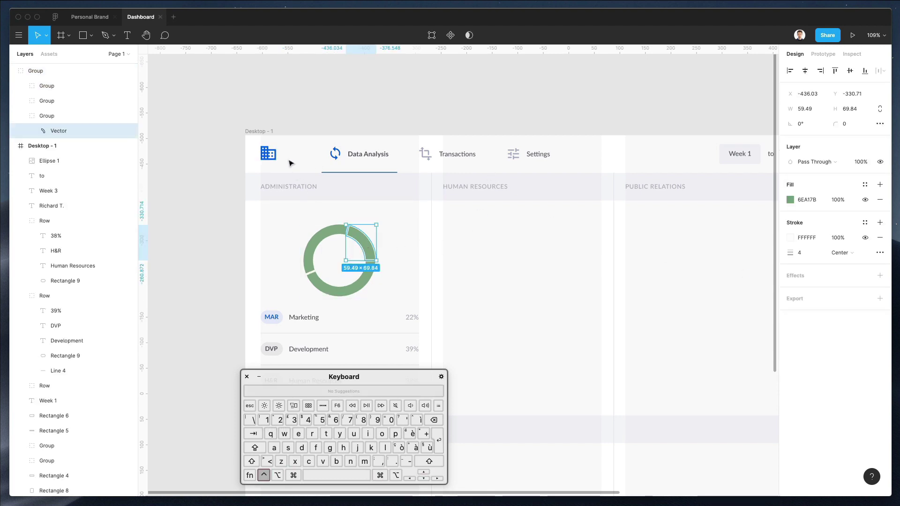
pyautogui.hotkey('ctrl', 'c')
pyautogui.click(269, 154)
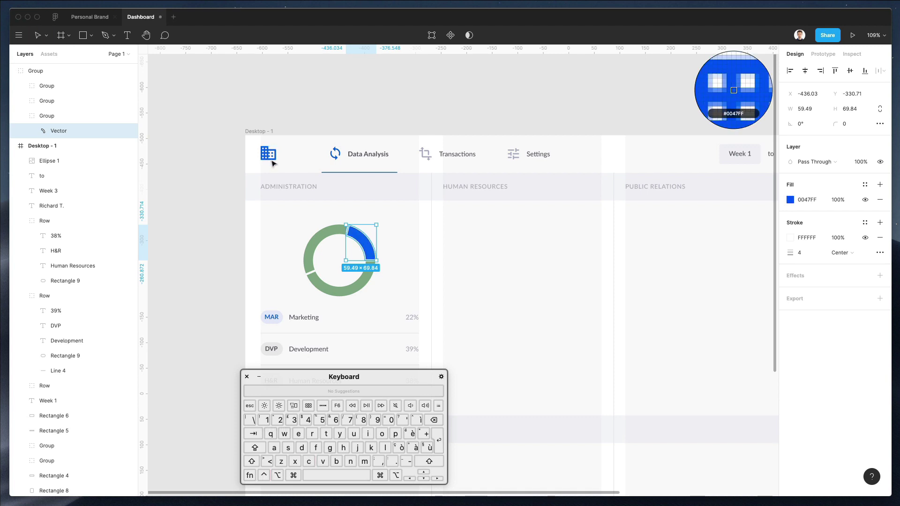
# Step: Fill the two remaining green segments with the light gray sampled from the Administration header band, darkened slightly to F1F3F9
pyautogui.moveTo(301, 223); pyautogui.dragTo(328, 304)
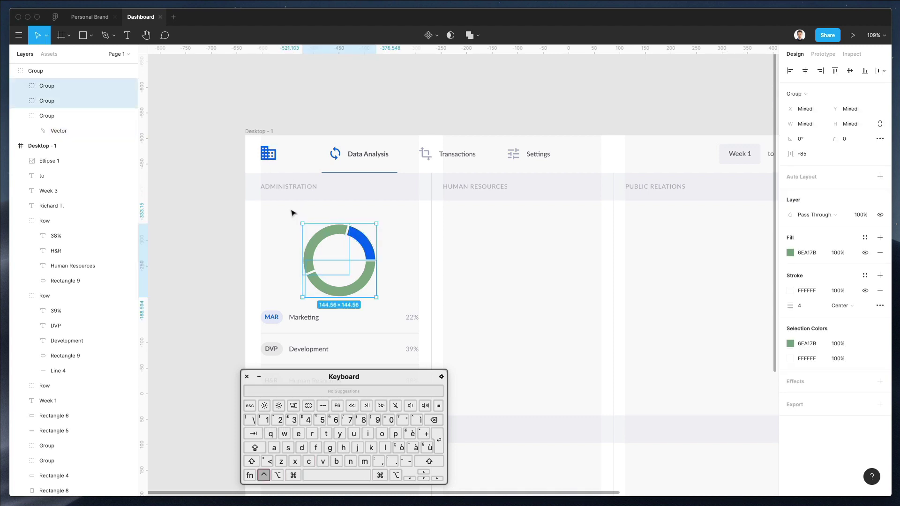
pyautogui.hotkey('ctrl', 'c')
pyautogui.click(256, 188)
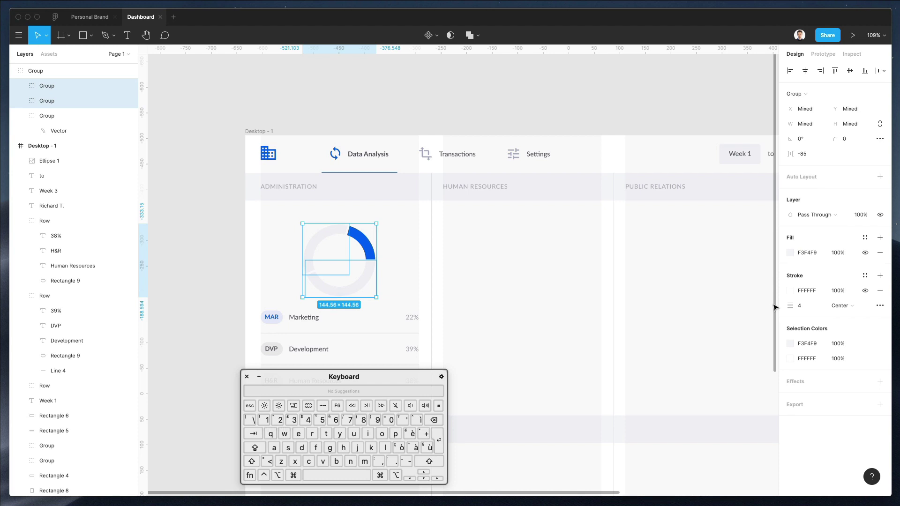
pyautogui.click(790, 253)
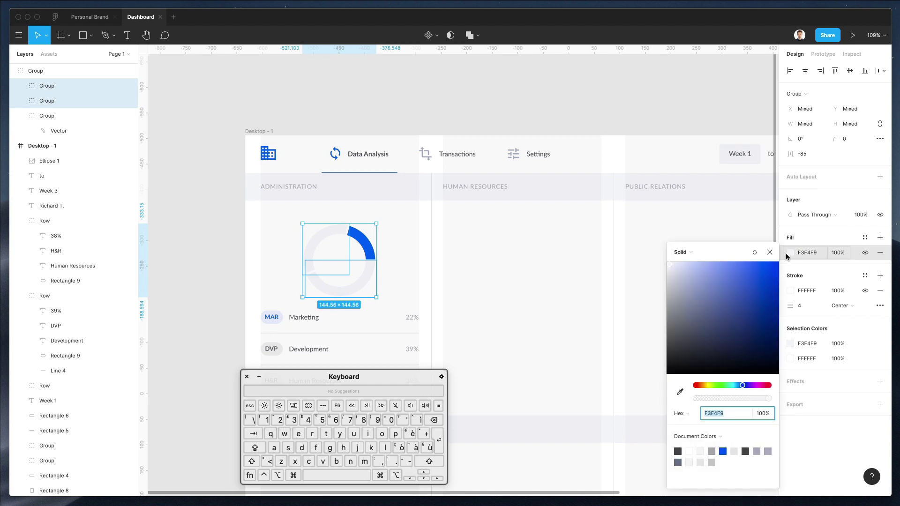
pyautogui.click(668, 266)
pyautogui.click(668, 266)
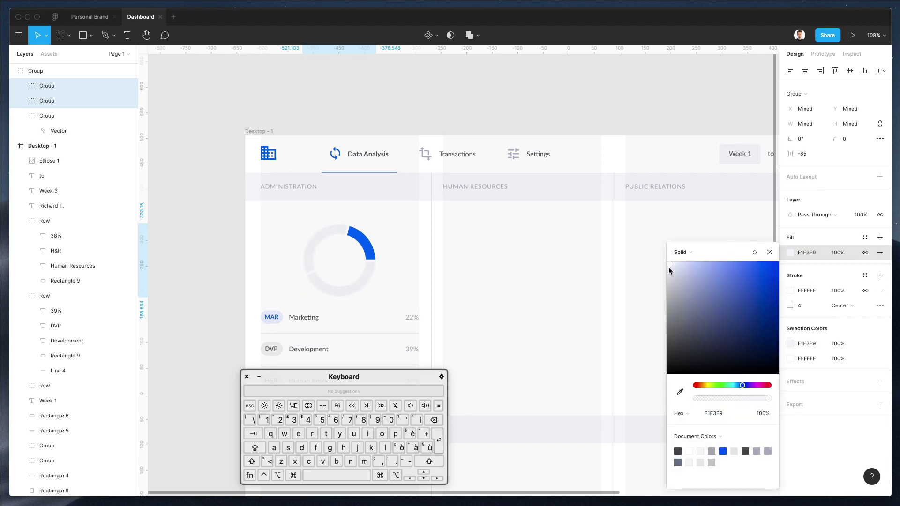
pyautogui.click(422, 266)
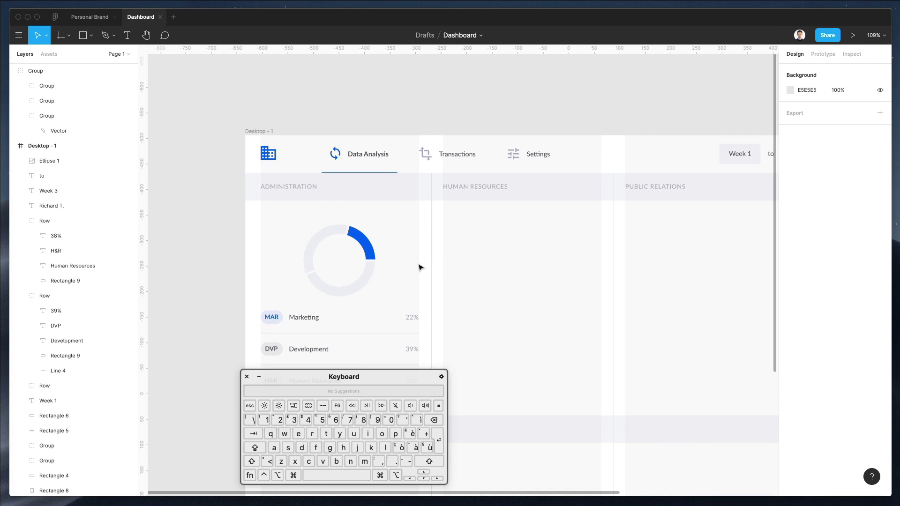
# Step: Paste a copy of the Marketing label and move it 110 px up and 70 px right into the doughnut's center
pyautogui.keyDown('super'); pyautogui.click(305, 320); pyautogui.keyUp('super')
pyautogui.click(472, 279)
pyautogui.press('super+v')
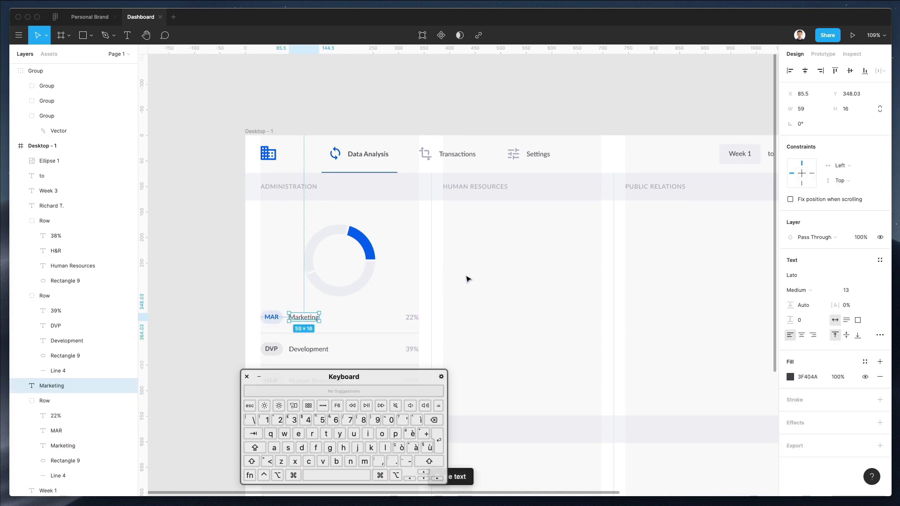
pyautogui.hotkey('shift', 'Up')
pyautogui.hotkey('shift', 'Up')
pyautogui.hotkey('shift', 'Up')
pyautogui.hotkey('shift', 'Up')
pyautogui.hotkey('shift', 'Up')
pyautogui.hotkey('shift', 'Up')
pyautogui.hotkey('shift', 'Up')
pyautogui.hotkey('shift', 'Up')
pyautogui.hotkey('shift', 'Up')
pyautogui.hotkey('shift', 'Up')
pyautogui.hotkey('shift', 'Up')
pyautogui.hotkey('shift', 'Right')
pyautogui.hotkey('shift', 'Right')
pyautogui.hotkey('shift', 'Right')
pyautogui.hotkey('shift', 'Right')
pyautogui.hotkey('shift', 'Right')
pyautogui.hotkey('shift', 'Right')
pyautogui.hotkey('shift', 'Right')
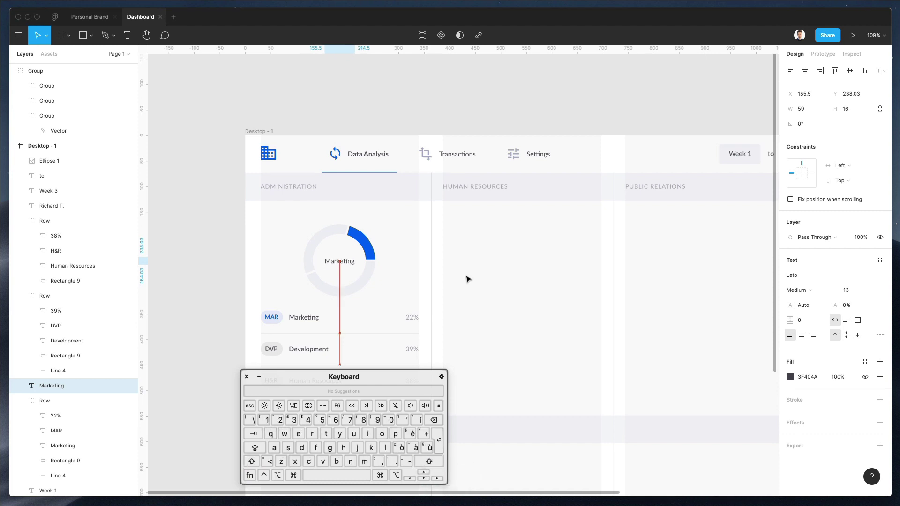
# Step: Change the label inside the doughnut to "22%" and shift it right to X 173.5 to center it in the ring
pyautogui.write('22')
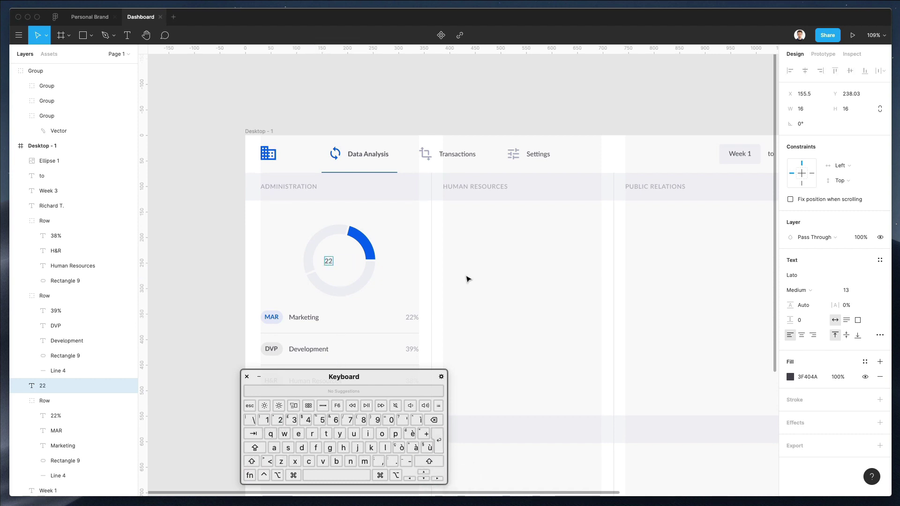
pyautogui.write('%')
pyautogui.press('Escape')
pyautogui.hotkey('shift', 'Right')
pyautogui.hotkey('shift', 'Right')
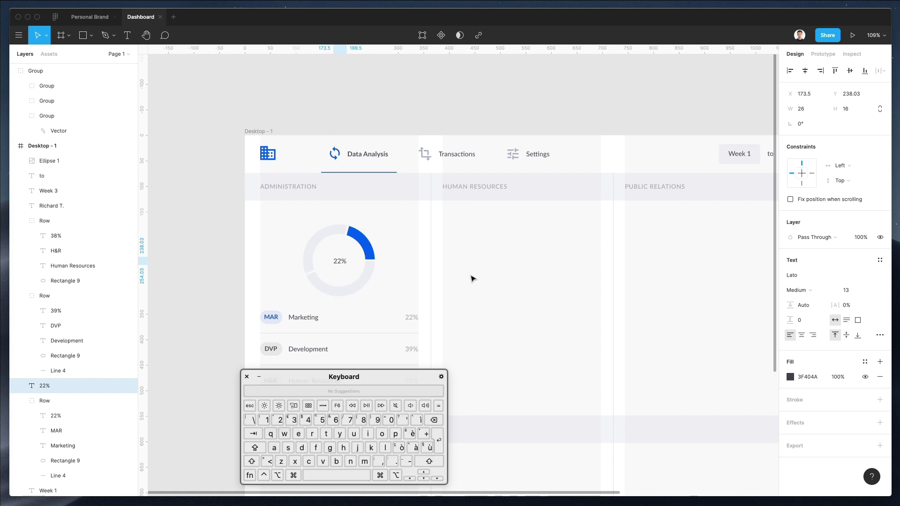
# Step: Duplicate the 22% label in the doughnut's center and move the copy up 89 px to Y 149.03, above the ring
pyautogui.scroll(-1, 465, 269)
pyautogui.press('super+c')
pyautogui.press('super+v')
pyautogui.hotkey('shift', 'Up')
pyautogui.hotkey('shift', 'Up')
pyautogui.hotkey('shift', 'Up')
pyautogui.hotkey('shift', 'Up')
pyautogui.hotkey('shift', 'Up')
pyautogui.hotkey('shift', 'Up')
pyautogui.hotkey('shift', 'Up')
pyautogui.hotkey('shift', 'Up')
pyautogui.hotkey('shift', 'Up')
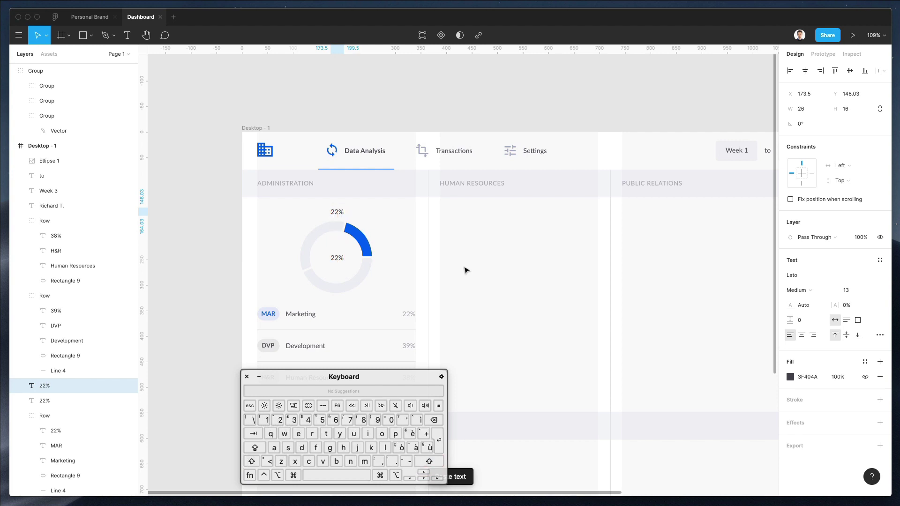
pyautogui.press('Down')
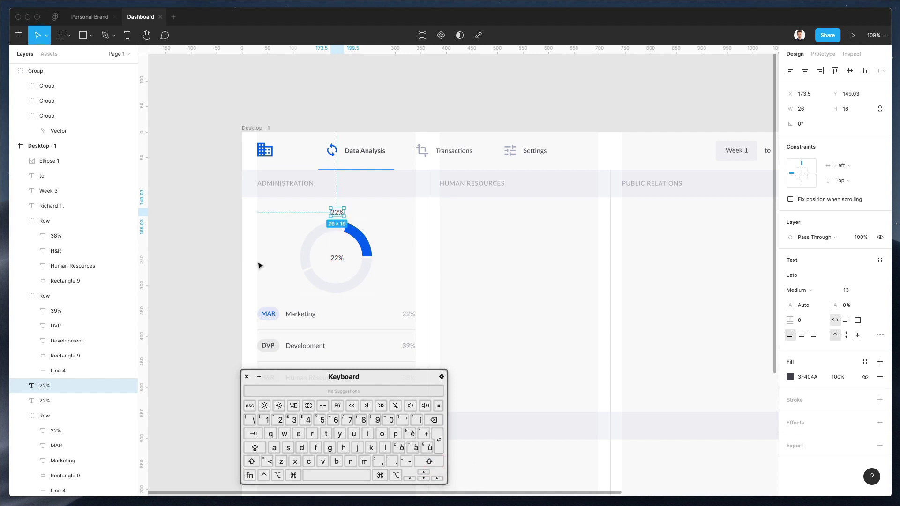
# Step: Move the doughnut, its center label and the three data rows down 21 px together
pyautogui.scroll(-4, 268, 258)
pyautogui.moveTo(260, 158); pyautogui.dragTo(404, 316)
pyautogui.hotkey('shift', 'Down')
pyautogui.hotkey('shift', 'Down')
pyautogui.hotkey('shift', 'Down')
pyautogui.hotkey('shift', 'Up')
pyautogui.press('Down')
pyautogui.press('Down')
pyautogui.press('Up')
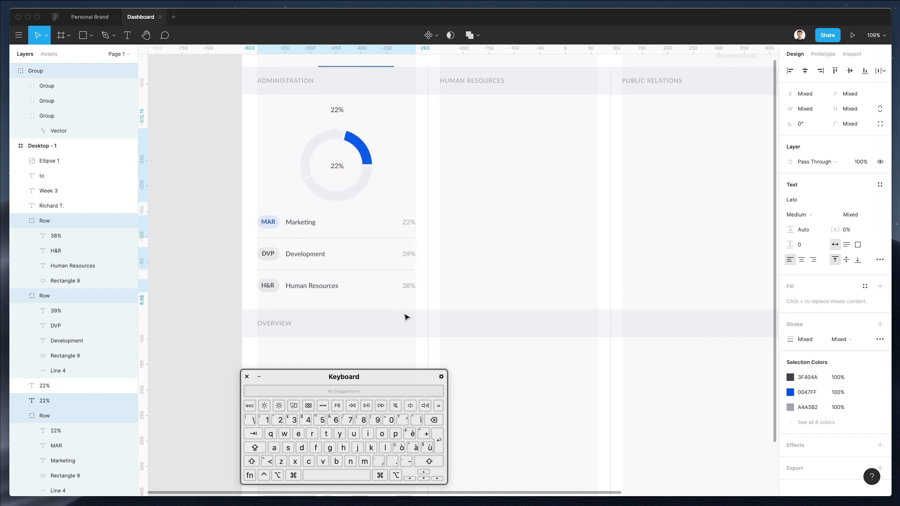
pyautogui.click(488, 219)
pyautogui.scroll(2, 488, 219)
pyautogui.scroll(2, 312, 265)
pyautogui.scroll(-2, 321, 263)
# Step: Change the label above the doughnut to "Overview status"
pyautogui.click(321, 148)
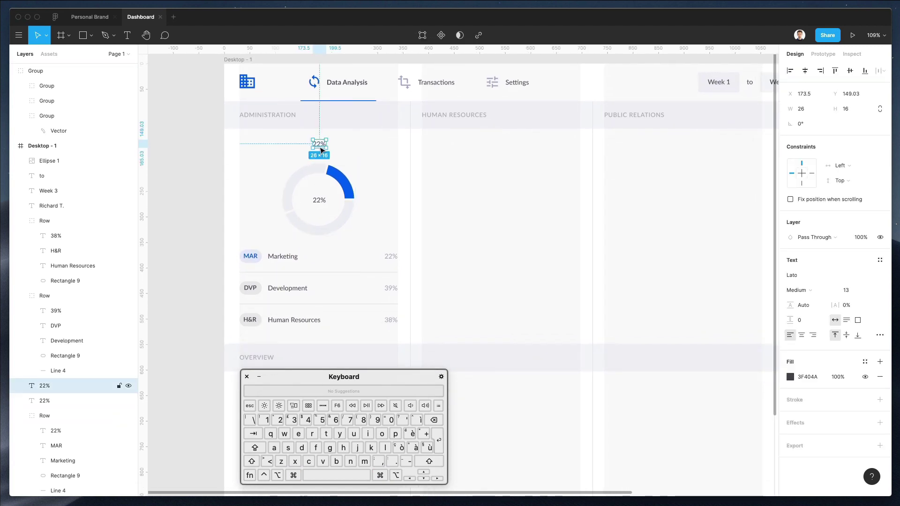
pyautogui.press('Return')
pyautogui.write('Overv')
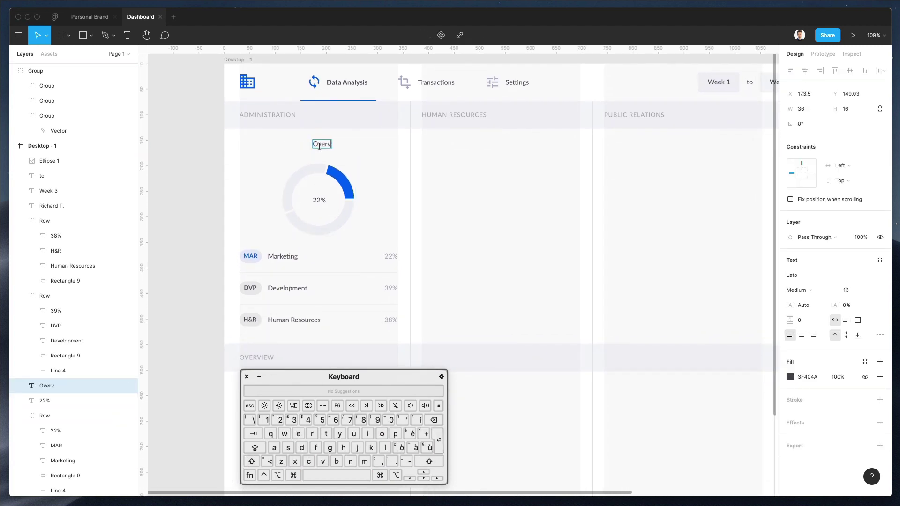
pyautogui.write('iew status')
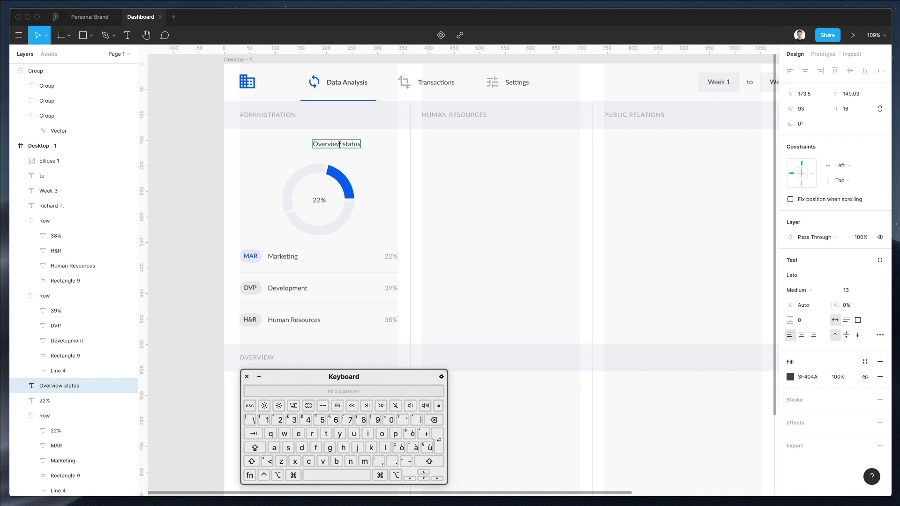
pyautogui.press('Escape')
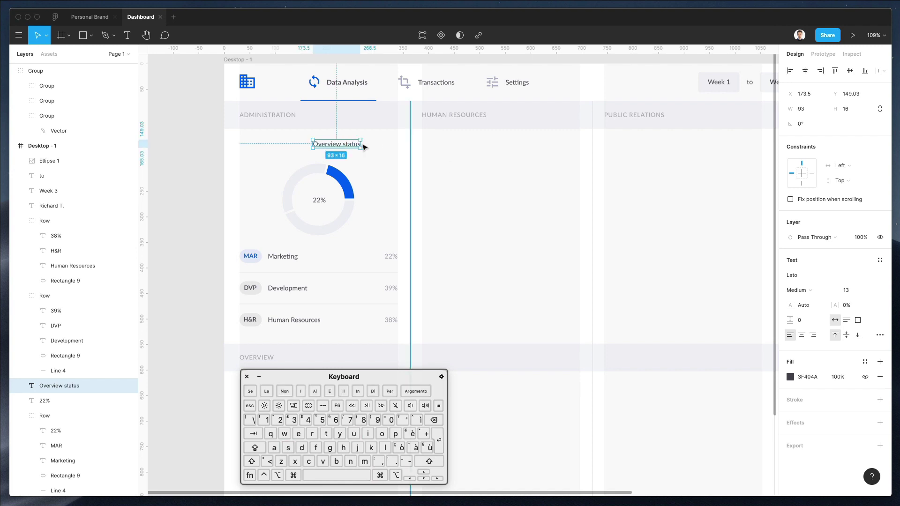
# Step: Center the Overview status heading above the doughnut at X 138.5 and lower it to Y 152.03
pyautogui.moveTo(345, 151); pyautogui.dragTo(328, 150)
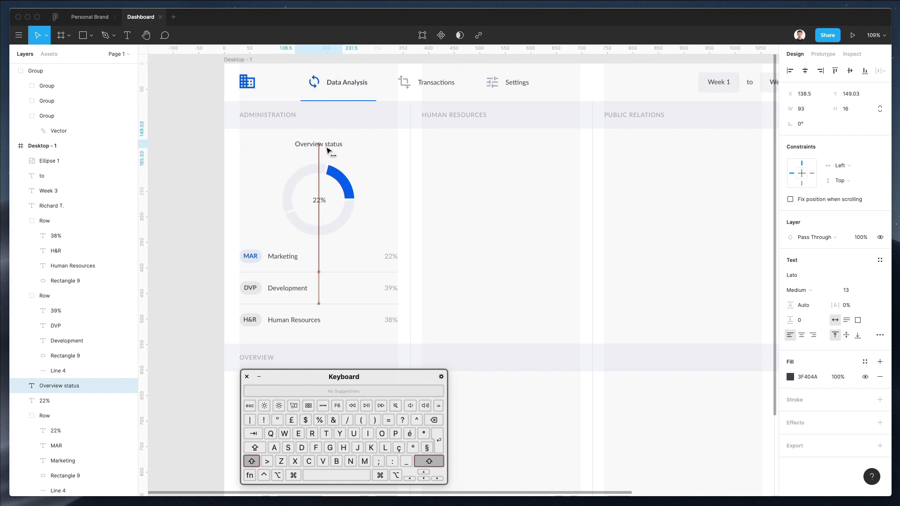
pyautogui.press('Down')
pyautogui.press('Down')
pyautogui.press('Down')
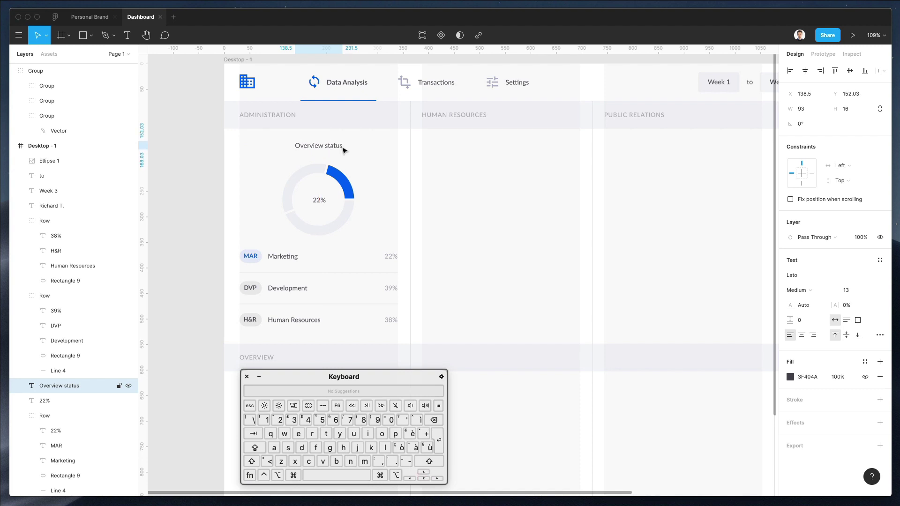
# Step: Make the Overview status heading Bold and center-align its text
pyautogui.click(810, 295)
pyautogui.click(813, 301)
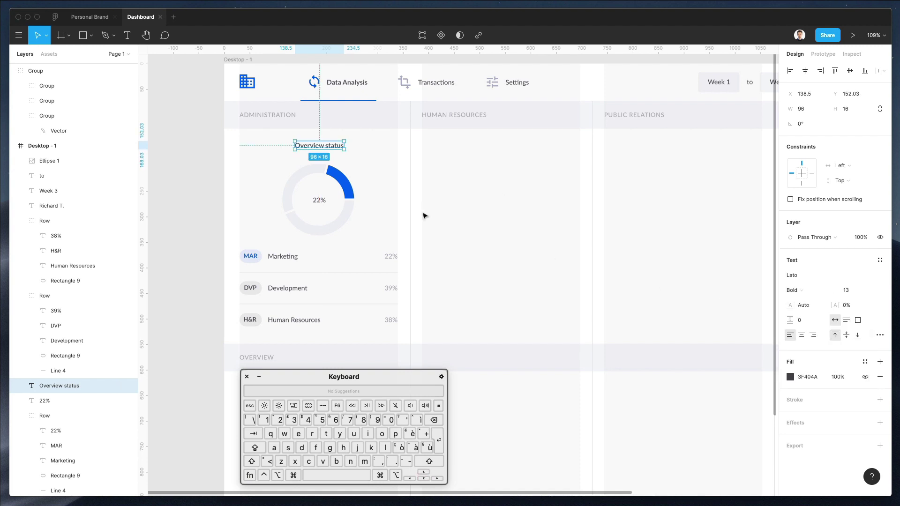
pyautogui.click(801, 336)
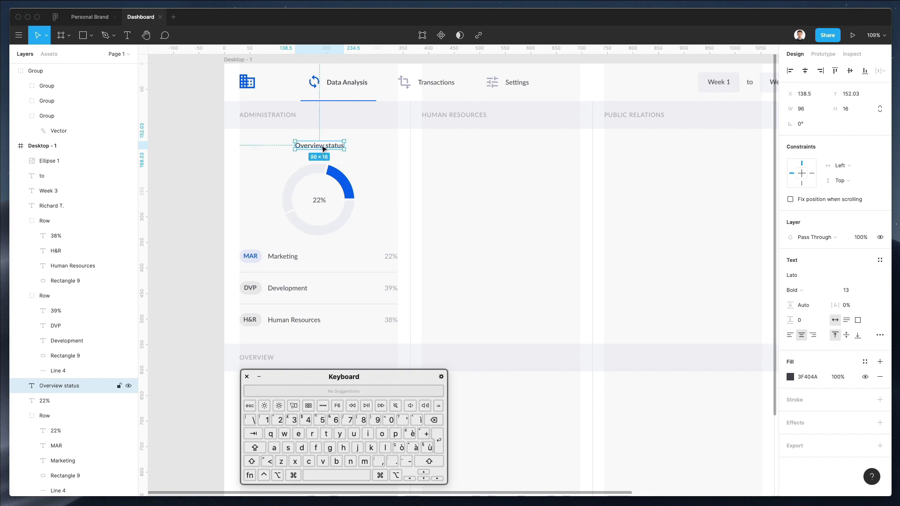
pyautogui.press('super+z')
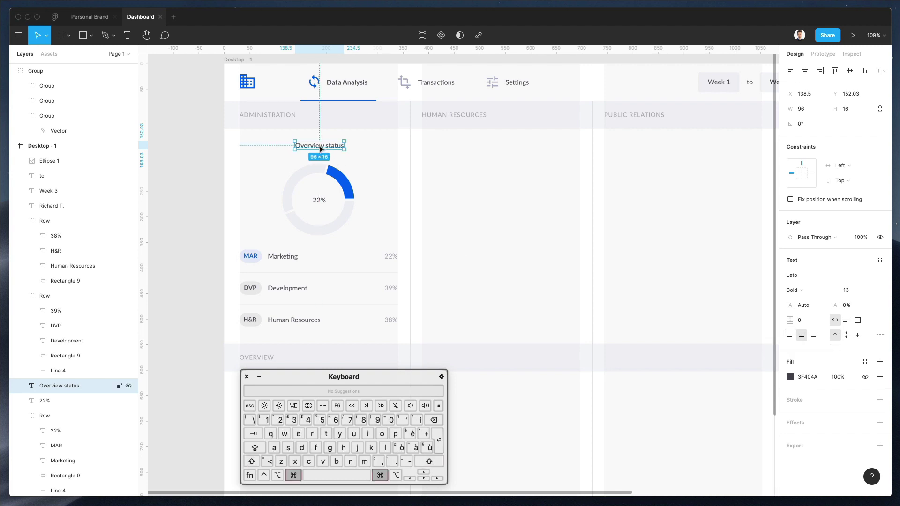
# Step: Copy the Overview status heading into the Human Resources column at X 387, left-aligned, and change it to "HR Data"
pyautogui.moveTo(321, 149); pyautogui.dragTo(448, 149)
pyautogui.click(792, 333)
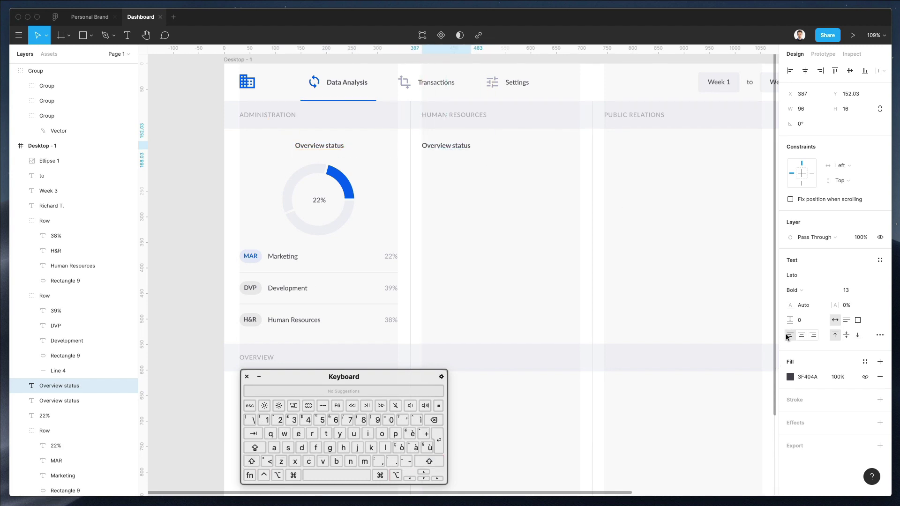
pyautogui.press('Return')
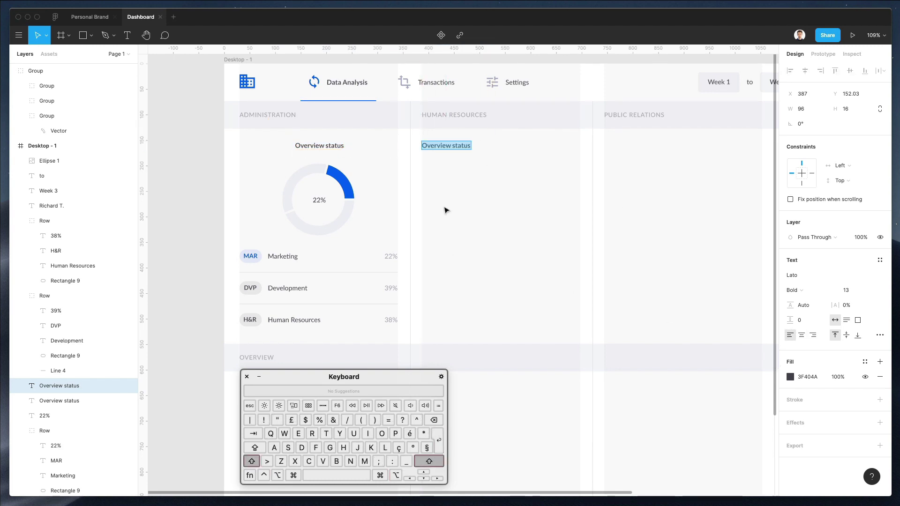
pyautogui.write('HR DAT')
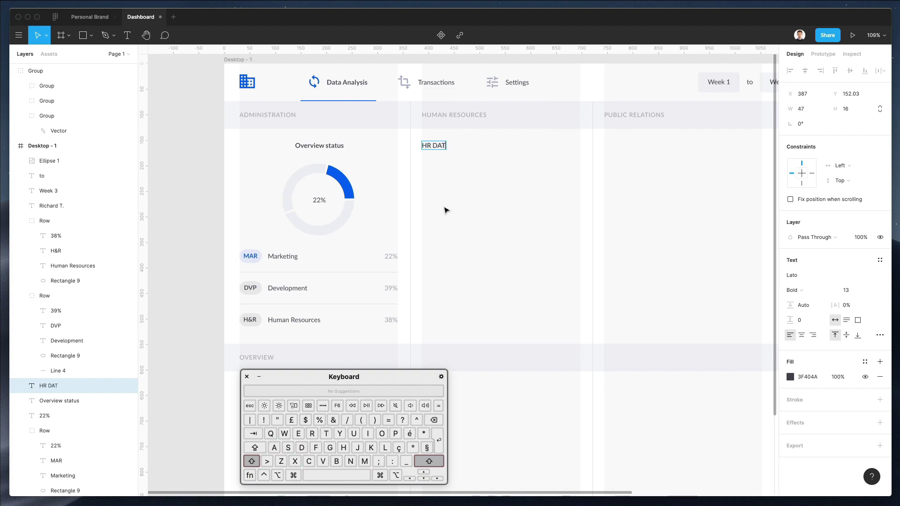
pyautogui.press('BackSpace')
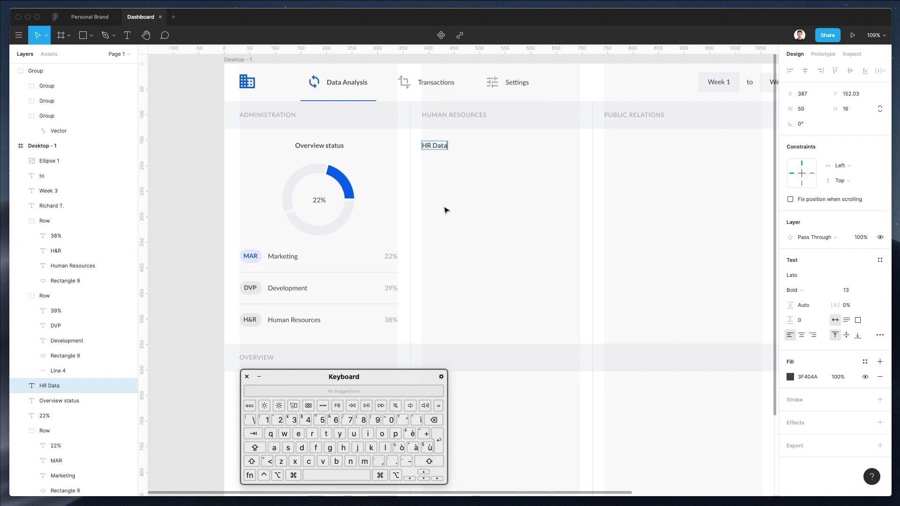
pyautogui.press('Escape')
# Step: Place a copy of the HR Data heading level with it at the Human Resources column's right edge, X 647
pyautogui.hscroll(5, 466, 205)
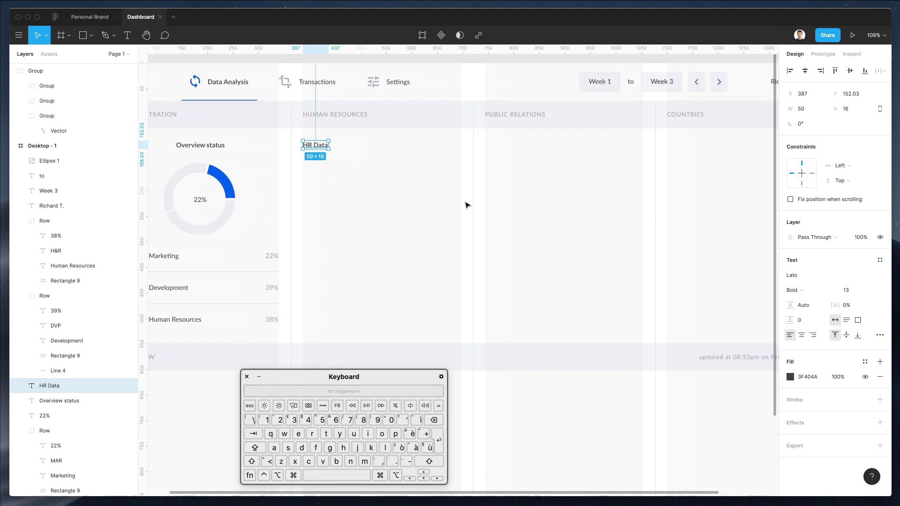
pyautogui.moveTo(311, 150); pyautogui.dragTo(444, 150)
pyautogui.hscroll(7, 562, 239)
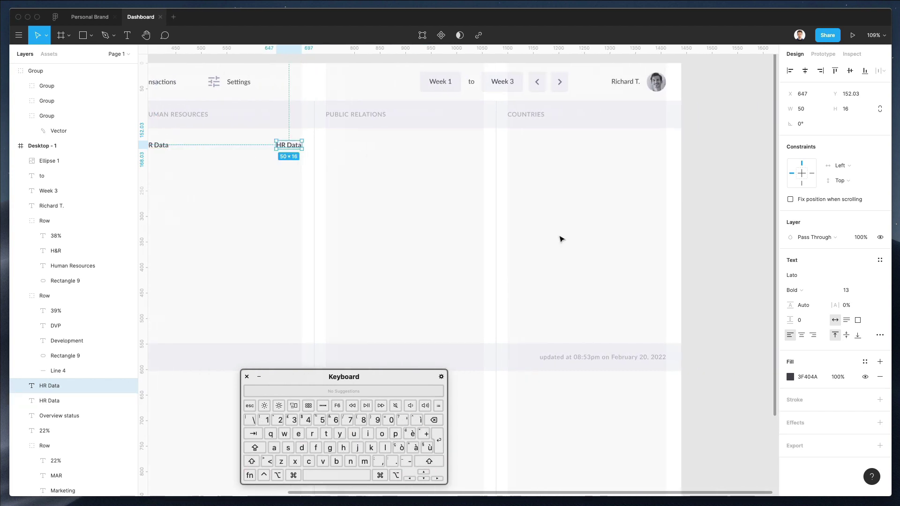
# Step: Copy the "updated at" note in the Overview band and set the original's letter spacing to 0%
pyautogui.doubleClick(616, 360)
pyautogui.press('super+c')
pyautogui.click(849, 307)
pyautogui.write('0')
pyautogui.press('Return')
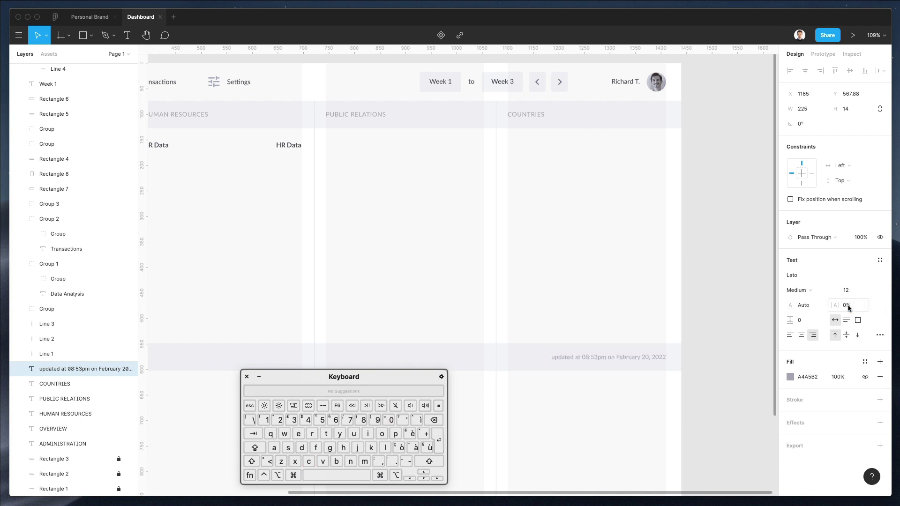
# Step: Replace the second HR Data heading with the copied "updated at" note and set its letter spacing to 0%
pyautogui.click(288, 147)
pyautogui.press('super+v')
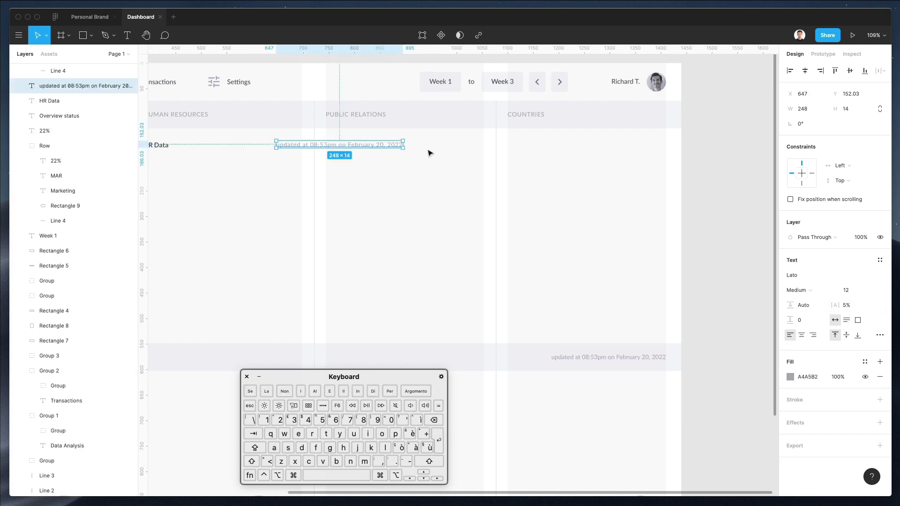
pyautogui.click(853, 307)
pyautogui.write('0')
pyautogui.press('Return')
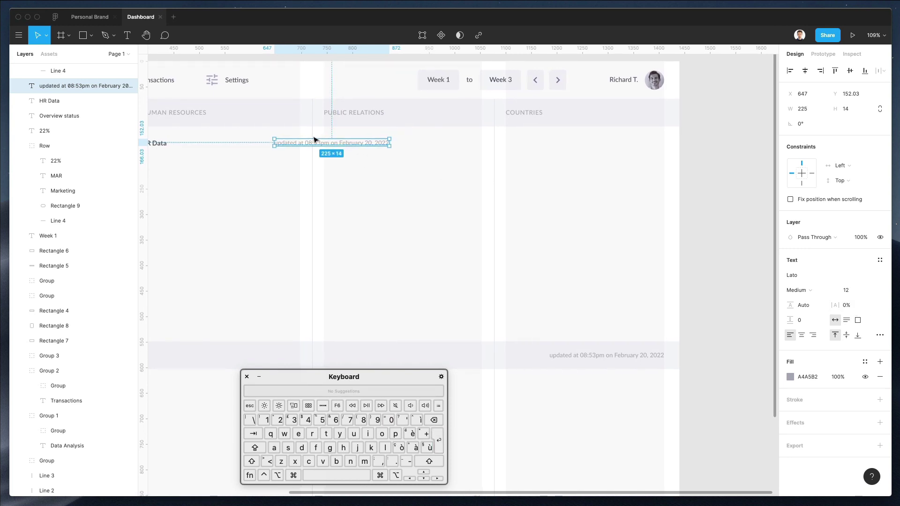
# Step: Shorten the pasted note to "updated at 08:53pm on Feb 12" and move it to X 533, ending at the column's right edge
pyautogui.doubleClick(342, 141)
pyautogui.moveTo(352, 143); pyautogui.dragTo(476, 164)
pyautogui.write('1')
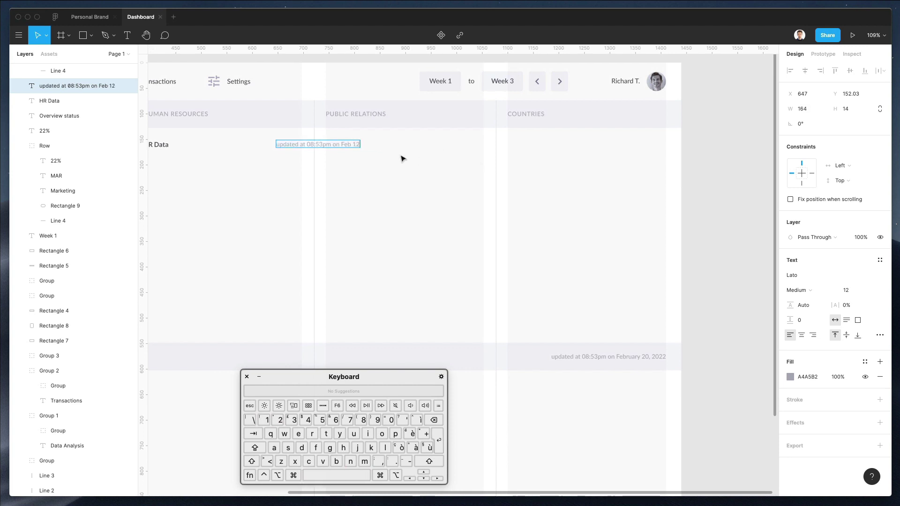
pyautogui.press('Escape')
pyautogui.moveTo(333, 147); pyautogui.dragTo(277, 148)
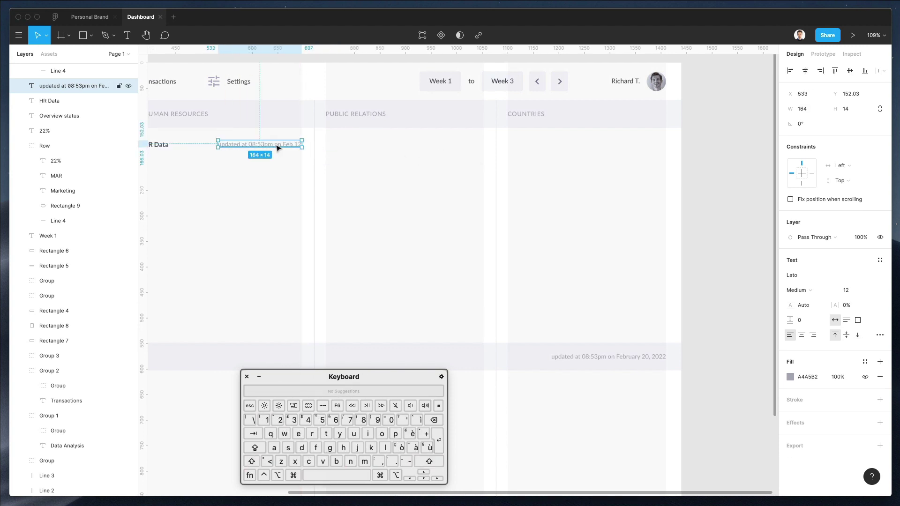
pyautogui.hscroll(-3, 298, 159)
pyautogui.click(299, 195)
pyautogui.hscroll(-5, 298, 195)
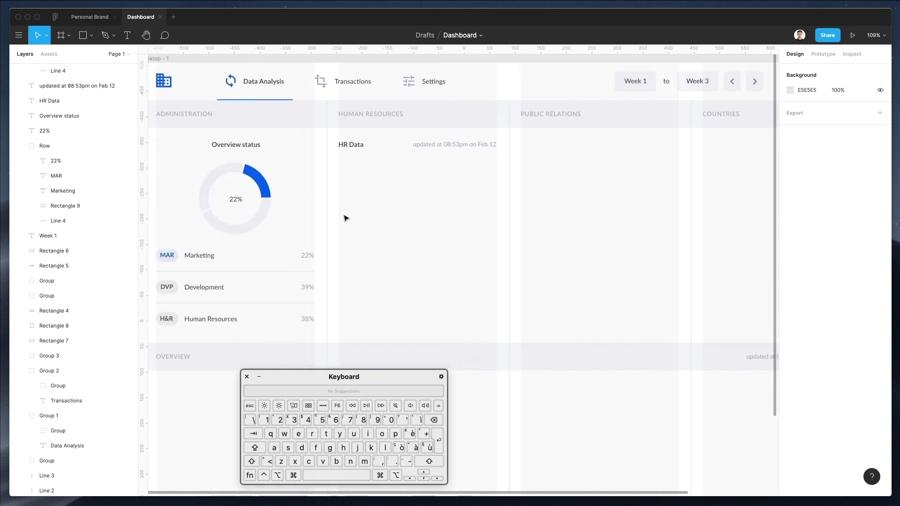
# Step: Duplicate the Marketing row's 22% label and place the copy in the Human Resources column at X 386, Y 292.65
pyautogui.keyDown('super'); pyautogui.click(310, 256); pyautogui.keyUp('super')
pyautogui.keyDown('super'); pyautogui.click(402, 213); pyautogui.keyUp('super')
pyautogui.hscroll(-1, 397, 197)
pyautogui.scroll(-2, 397, 194)
pyautogui.scroll(5, 397, 193)
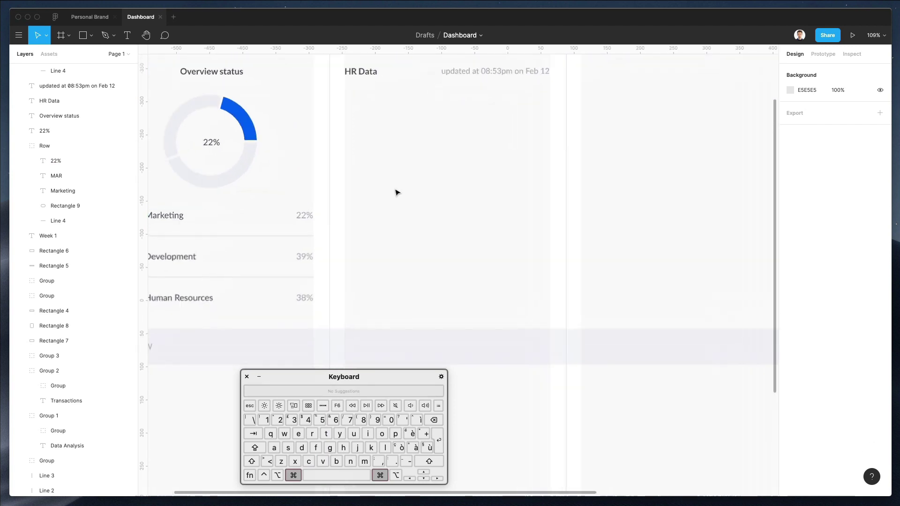
pyautogui.scroll(2, 397, 193)
pyautogui.press('super+v')
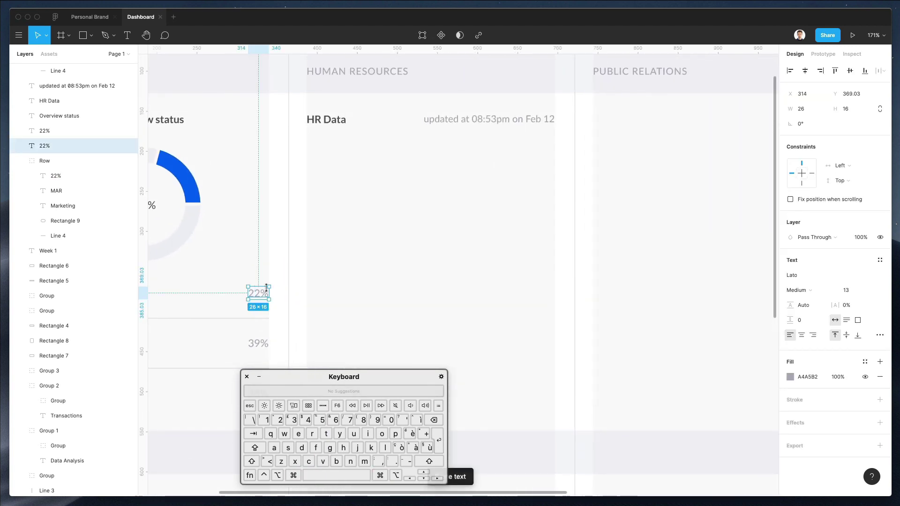
pyautogui.moveTo(262, 286); pyautogui.dragTo(330, 260)
pyautogui.moveTo(262, 264); pyautogui.dragTo(317, 236)
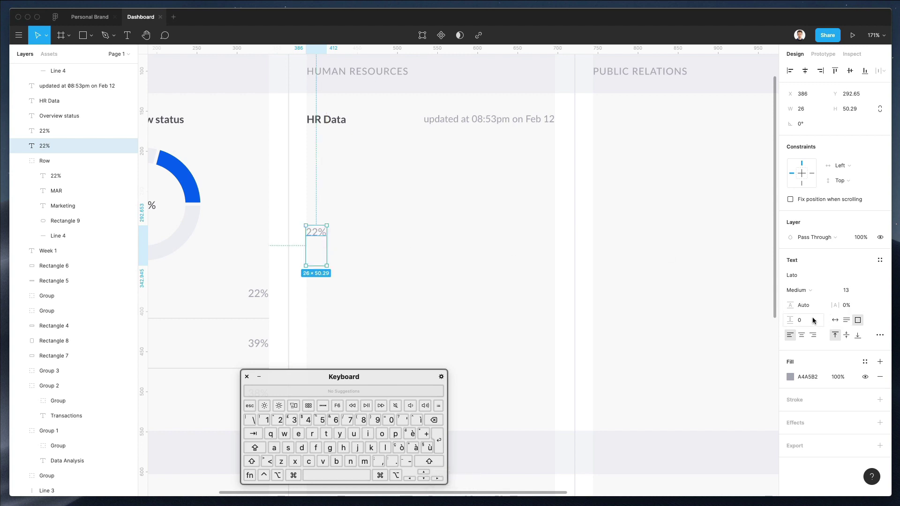
# Step: Set the copied percentage label to auto width and change its text to "a"
pyautogui.click(833, 320)
pyautogui.press('Return')
pyautogui.write('a')
pyautogui.press('Escape')
pyautogui.moveTo(309, 234); pyautogui.dragTo(320, 234)
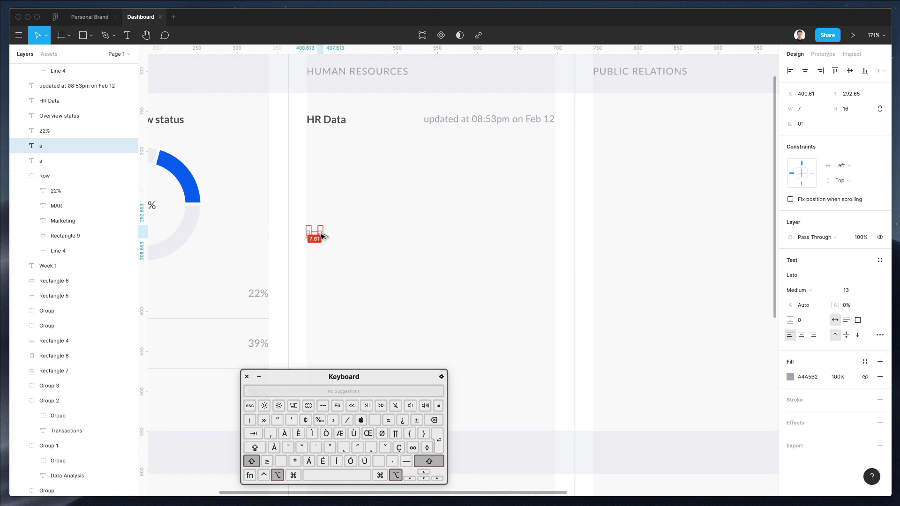
pyautogui.press('super+z')
# Step: Draw a thin rectangular bar 7 px wide and about 29 px tall just above the "a" label
pyautogui.scroll(-5, 332, 222)
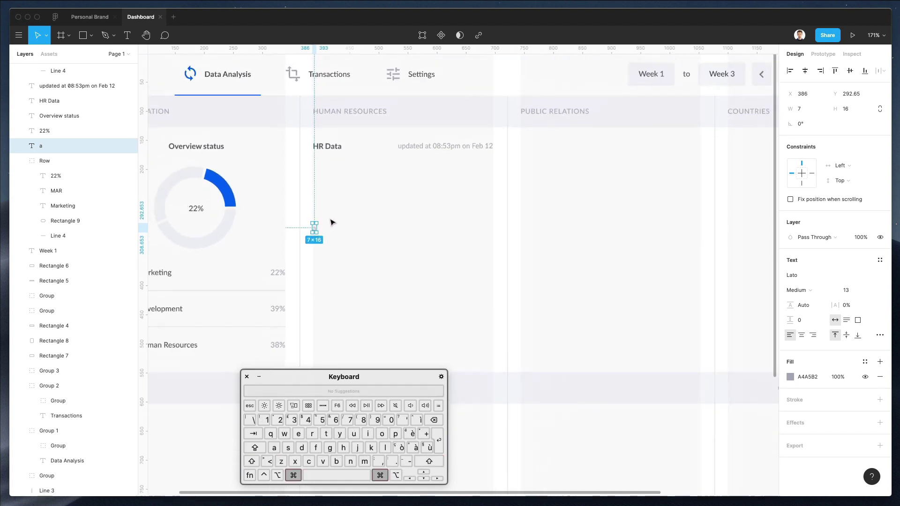
pyautogui.scroll(6, 331, 222)
pyautogui.click(281, 214)
pyautogui.press('r')
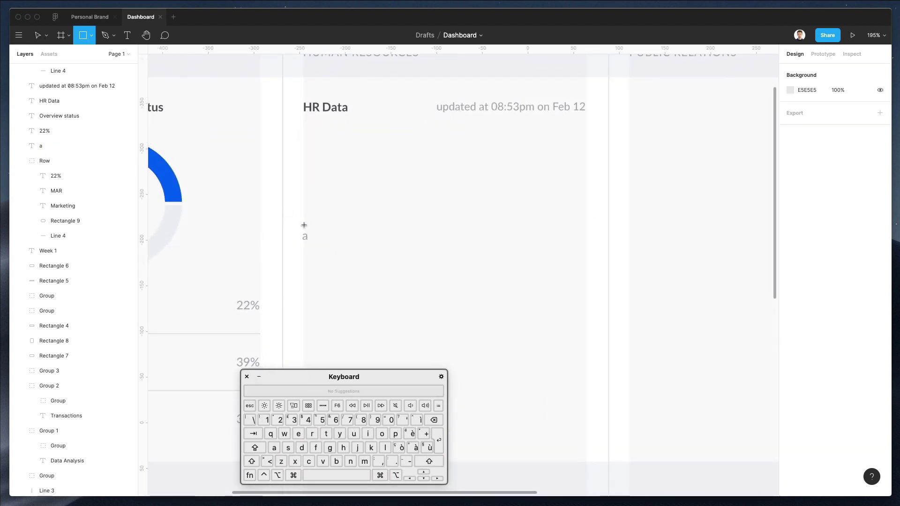
pyautogui.moveTo(303, 226); pyautogui.dragTo(313, 205)
pyautogui.click(799, 109)
pyautogui.press('Return')
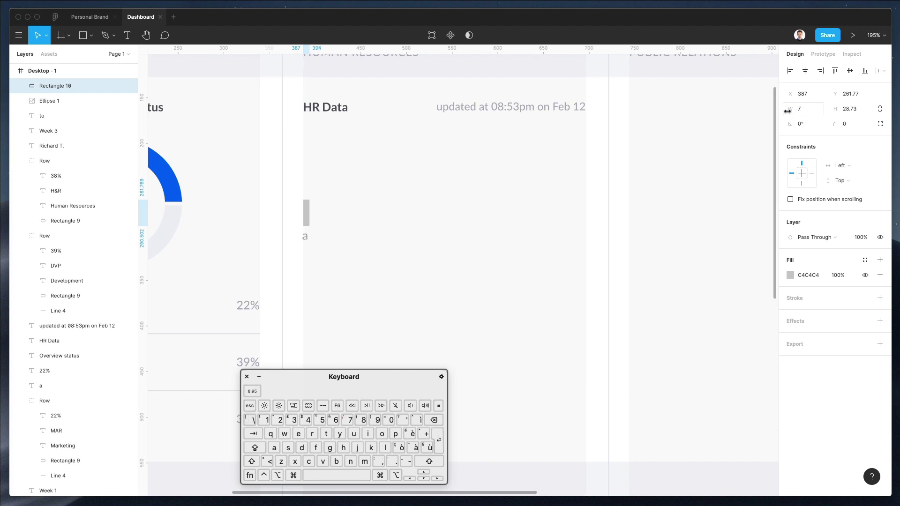
# Step: Select the "a" label with the bar above it and copy both 18 px to the right
pyautogui.scroll(-5, 290, 233)
pyautogui.click(306, 240)
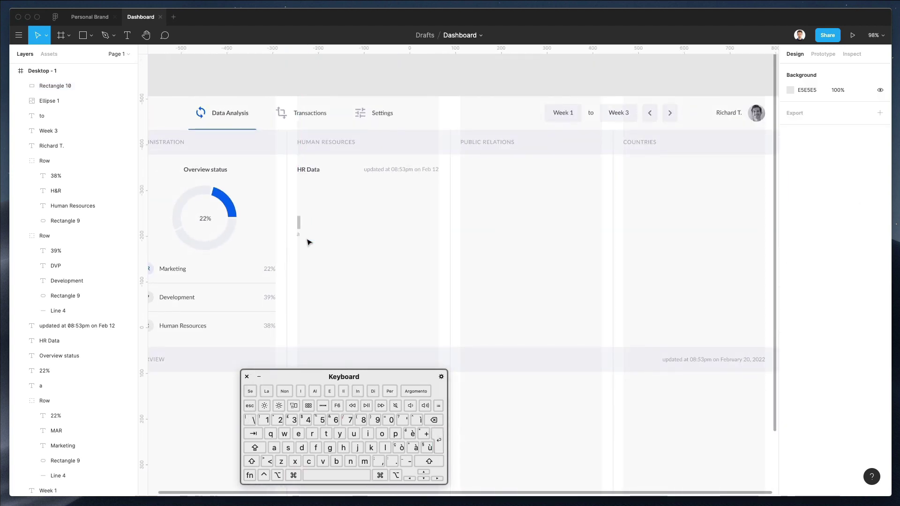
pyautogui.click(299, 236)
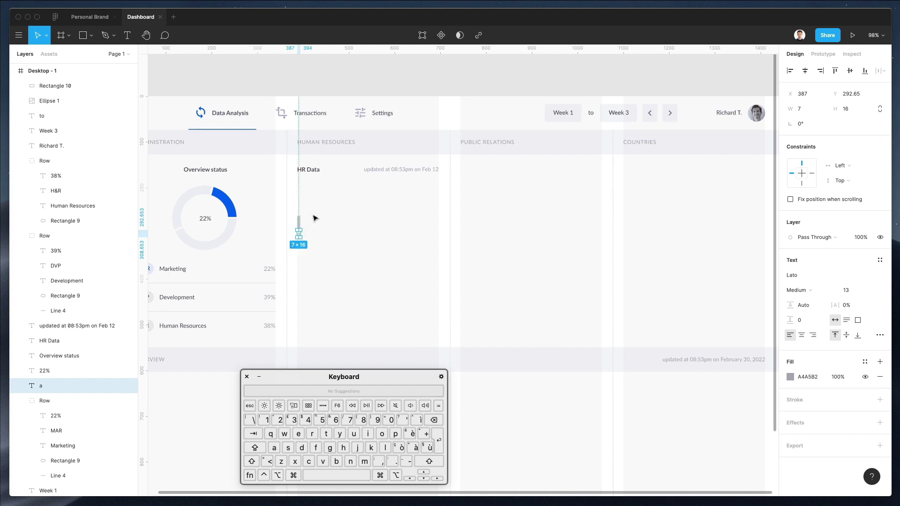
pyautogui.keyDown('shift'); pyautogui.click(298, 222); pyautogui.keyUp('shift')
pyautogui.moveTo(301, 230); pyautogui.dragTo(309, 232)
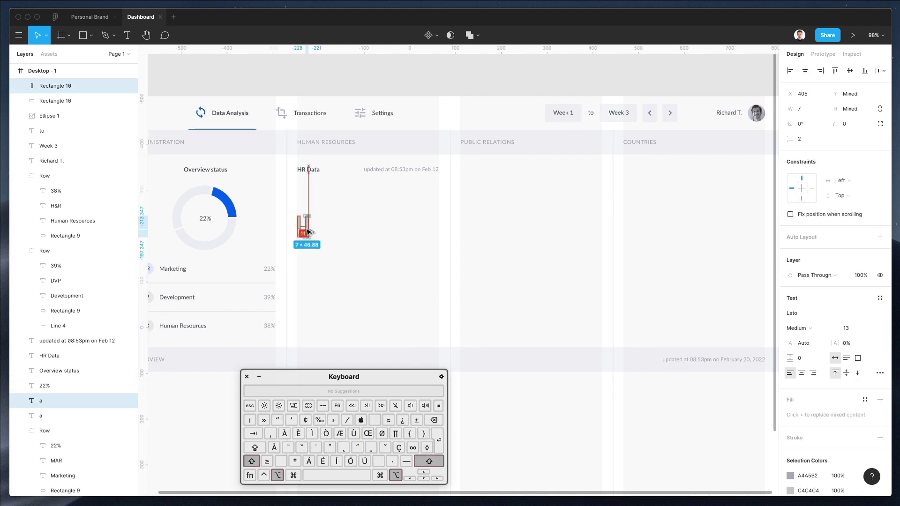
# Step: Repeat the offset duplicate of the bar and "a" label until 18 evenly spaced pairs run across the Human Resources column
pyautogui.press('super+d')
pyautogui.press('super+d')
pyautogui.press('super+d')
pyautogui.press('super+d')
pyautogui.press('super+d')
pyautogui.press('super+d')
pyautogui.press('super+d')
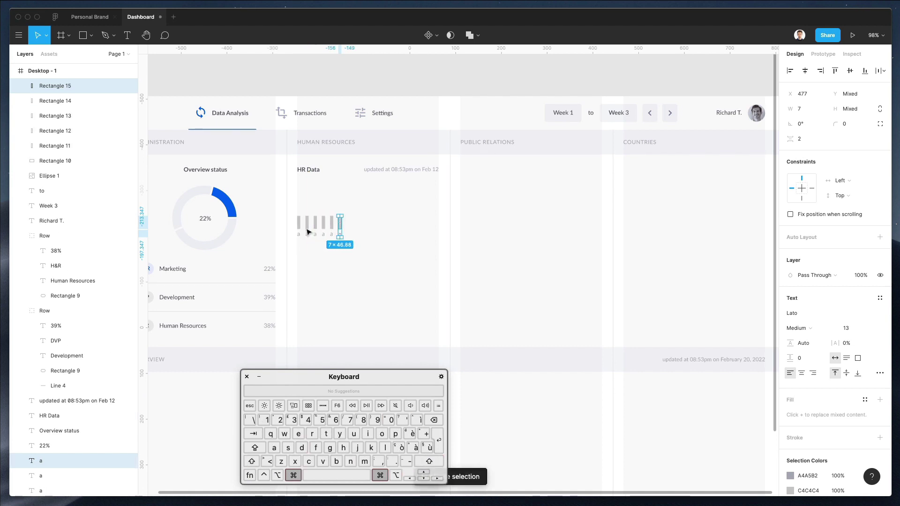
pyautogui.press('super+d')
pyautogui.press('super+d')
pyautogui.press('super+d')
pyautogui.press('super+d')
pyautogui.press('super+d')
pyautogui.press('super+d')
pyautogui.press('super+d')
pyautogui.press('super+d')
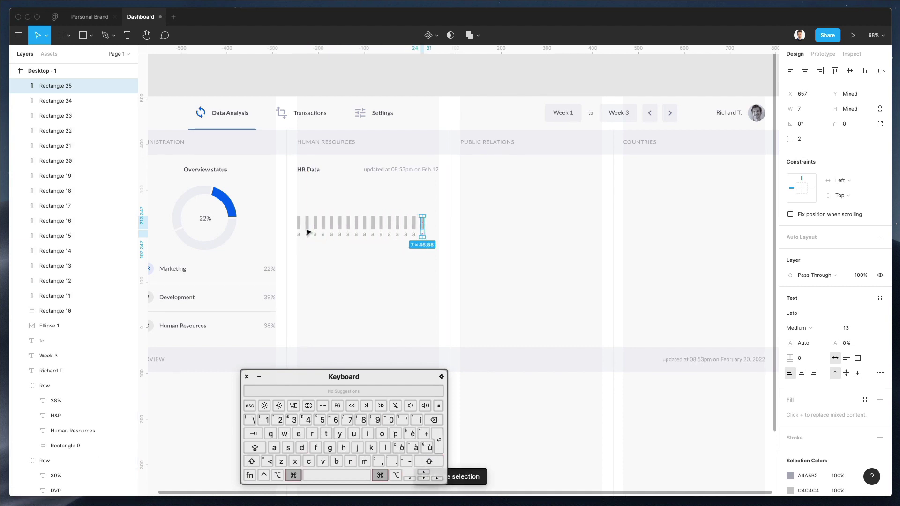
pyautogui.press('super+d')
pyautogui.click(395, 207)
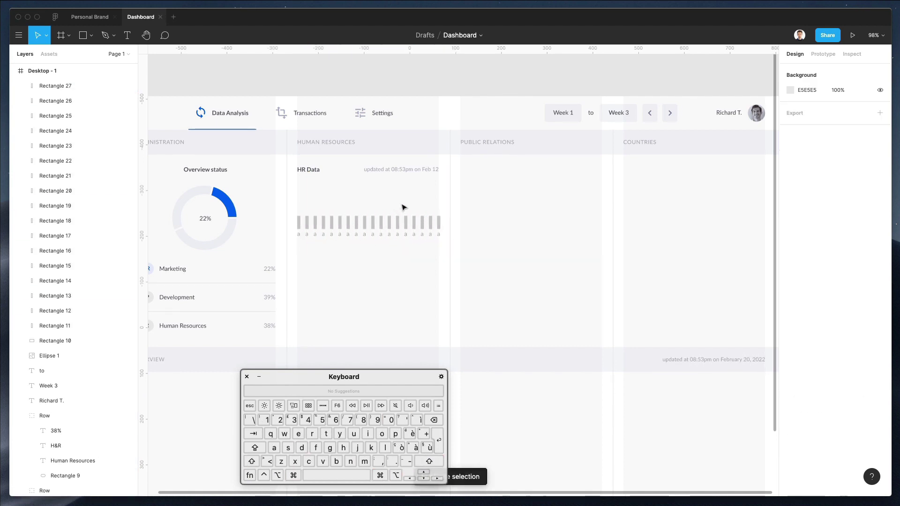
# Step: Delete the last bar and its "a" label, which extend past the edge of the Human Resources column
pyautogui.moveTo(439, 215); pyautogui.dragTo(451, 248)
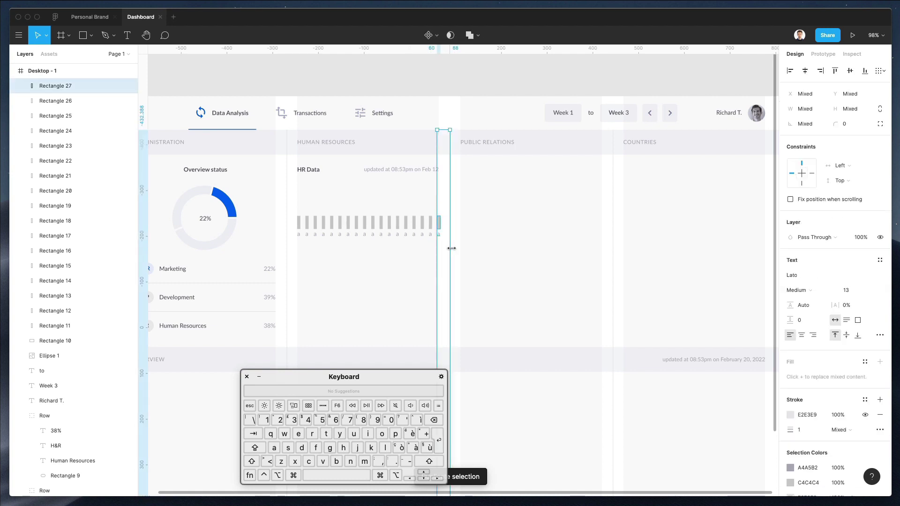
pyautogui.click(420, 255)
pyautogui.click(440, 226)
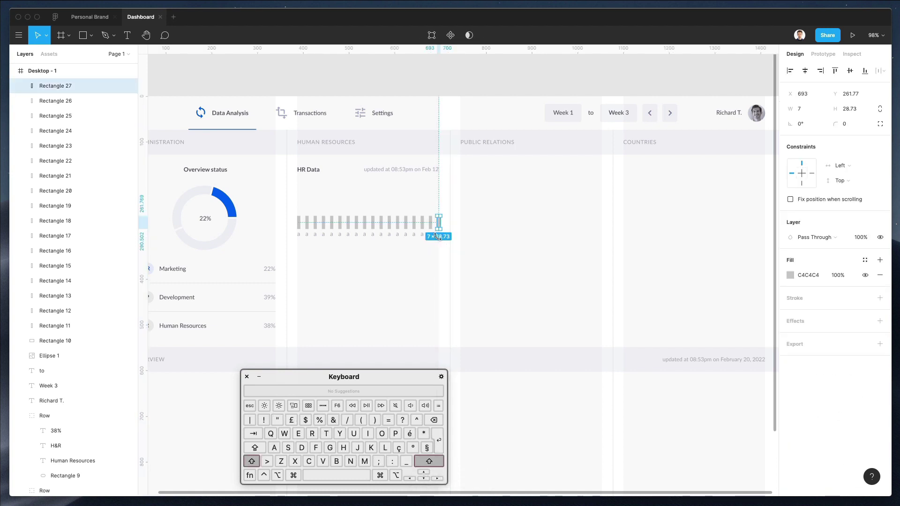
pyautogui.click(435, 248)
pyautogui.click(439, 226)
# Step: Select all remaining bars and labels and stretch them together to about 309 px wide, filling the column width
pyautogui.moveTo(439, 212); pyautogui.dragTo(294, 253)
pyautogui.scroll(5, 426, 217)
pyautogui.moveTo(439, 235); pyautogui.dragTo(446, 235)
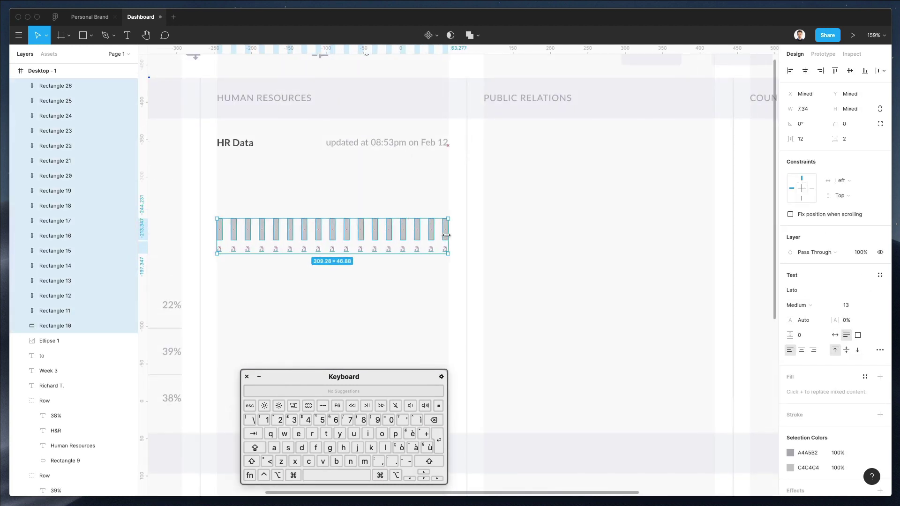
pyautogui.click(458, 222)
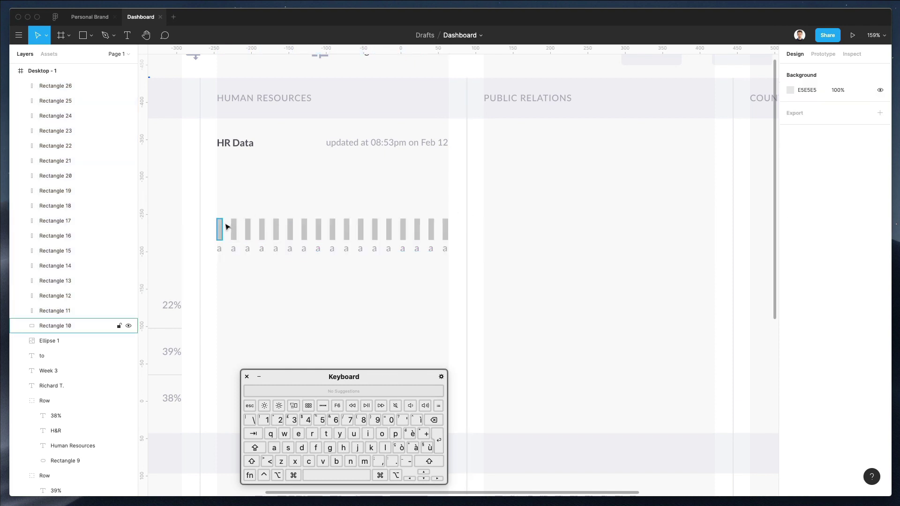
# Step: Raise the second and sixth bars to about 54 px and the fifth to about 39 px, and shorten the fourth to about 15 px
pyautogui.click(221, 226)
pyautogui.click(234, 226)
pyautogui.moveTo(234, 219); pyautogui.dragTo(290, 200)
pyautogui.click(247, 228)
pyautogui.click(262, 229)
pyautogui.click(277, 233)
pyautogui.click(290, 229)
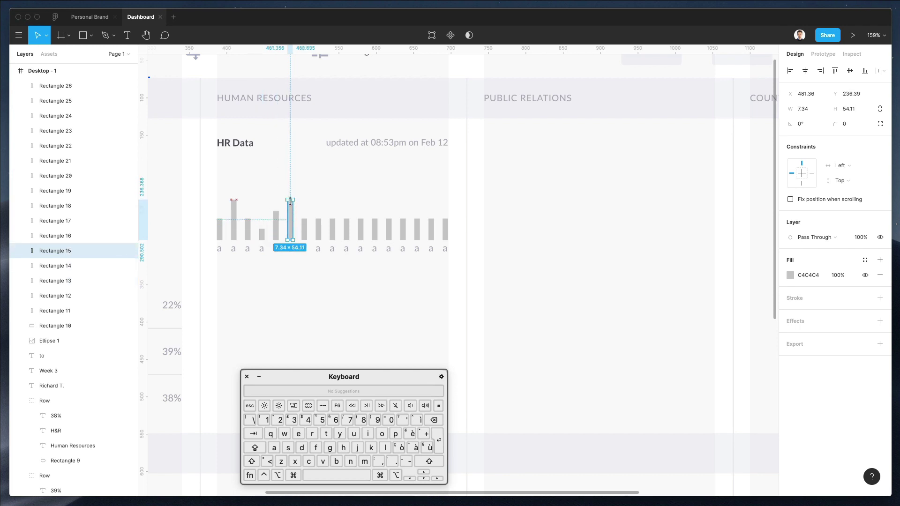
# Step: Shorten the eighth bar to about 15 px and raise the tenth, the eleventh to about 65 px and the twelfth to about 39 px
pyautogui.click(305, 225)
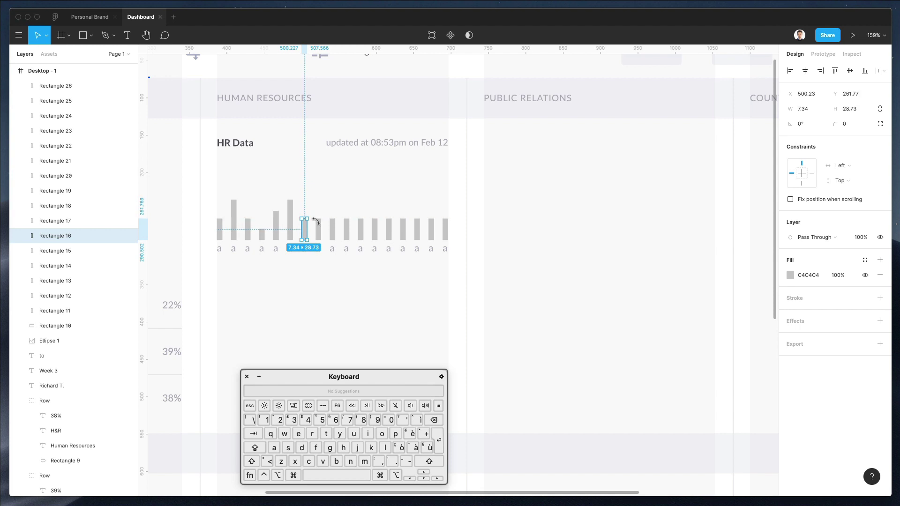
pyautogui.click(319, 226)
pyautogui.moveTo(318, 218); pyautogui.dragTo(319, 230)
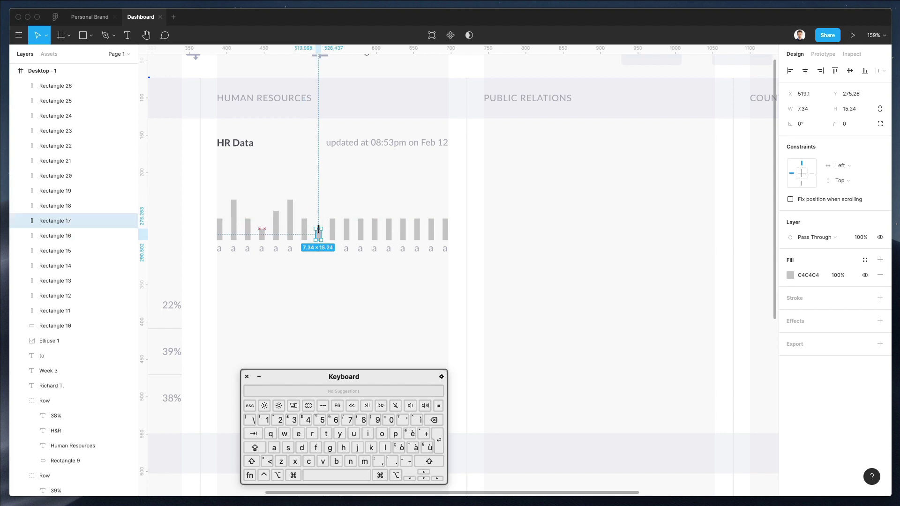
pyautogui.click(333, 230)
pyautogui.click(347, 225)
pyautogui.moveTo(347, 218); pyautogui.dragTo(375, 210)
pyautogui.click(361, 225)
pyautogui.click(375, 228)
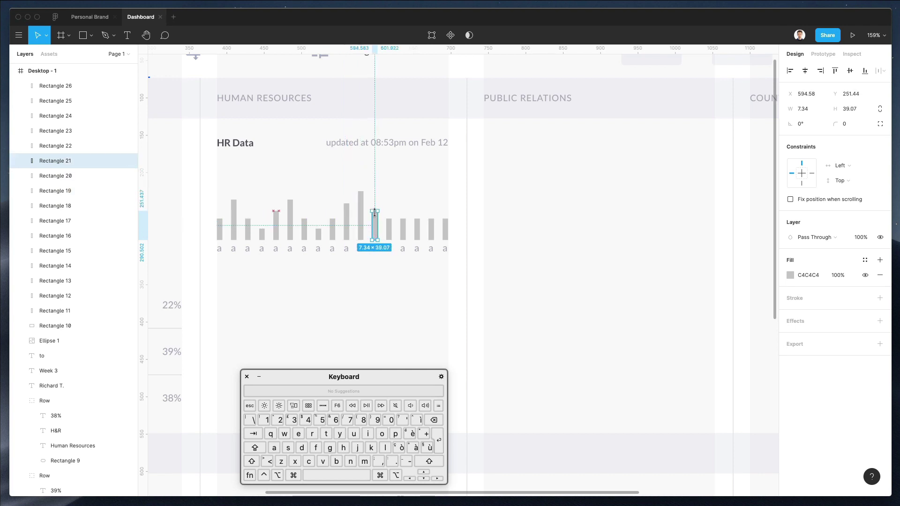
# Step: Shorten the 13th and 15th bars to about 15 px, lower the 16th slightly and raise the last bar to about 34 px
pyautogui.click(389, 229)
pyautogui.click(402, 229)
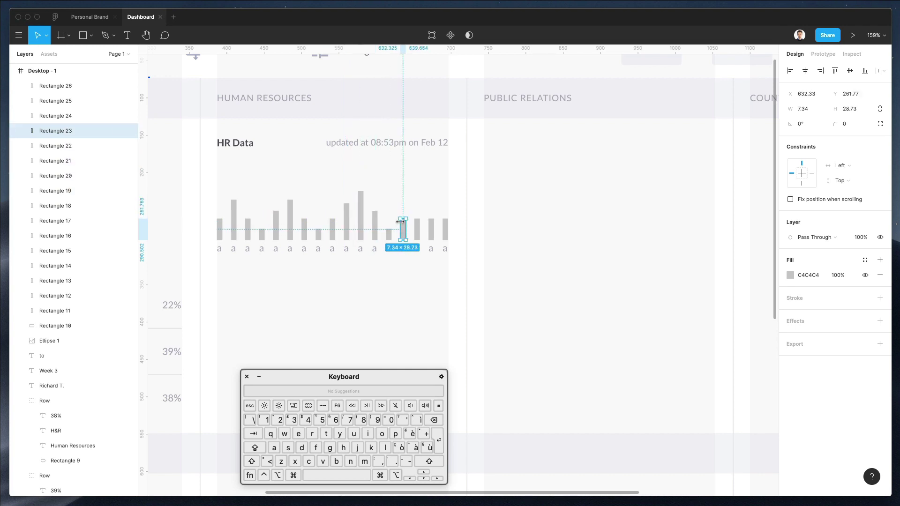
pyautogui.click(418, 229)
pyautogui.moveTo(418, 218); pyautogui.dragTo(445, 216)
pyautogui.click(432, 227)
pyautogui.click(445, 228)
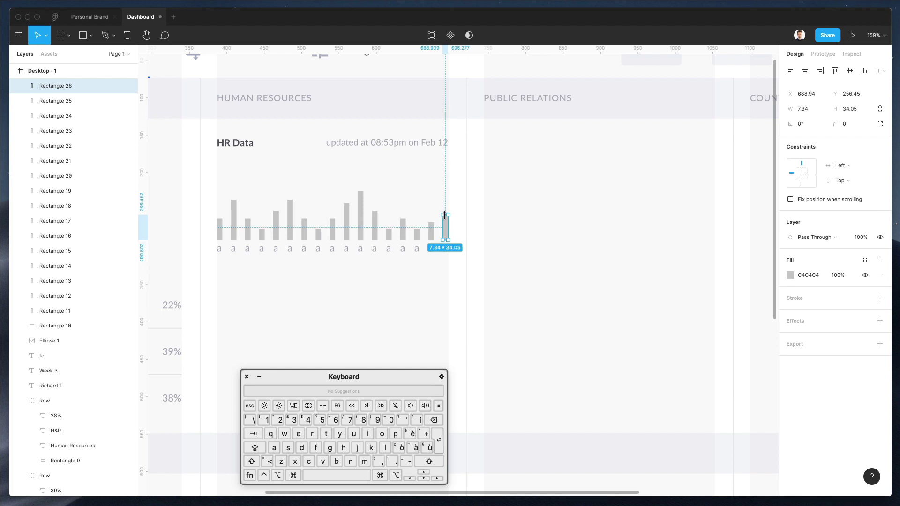
# Step: Select all the HR Data bars without their labels and fill them with the blue 0047FF sampled from the doughnut chart
pyautogui.moveTo(201, 189); pyautogui.dragTo(464, 239)
pyautogui.press('super+z')
pyautogui.hscroll(-8, 320, 265)
pyautogui.scroll(4, 321, 265)
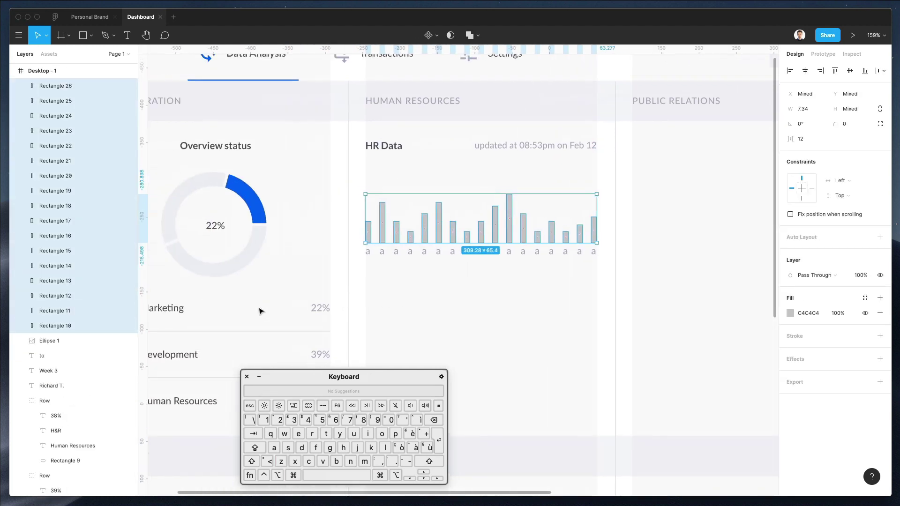
pyautogui.hotkey('ctrl', 'c')
pyautogui.click(267, 255)
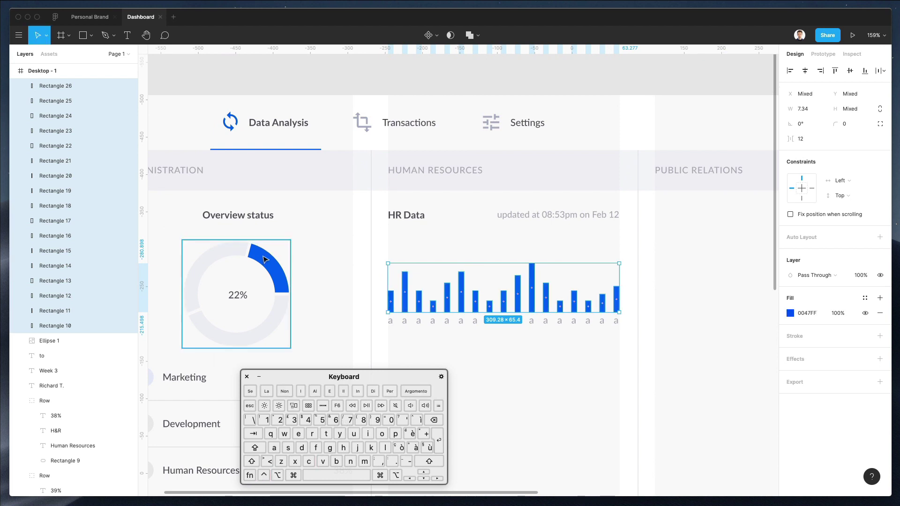
# Step: Set the opacity of every second bar in the HR Data chart to 50%, starting with the second bar
pyautogui.click(446, 249)
pyautogui.hscroll(5, 445, 249)
pyautogui.scroll(-2, 445, 250)
pyautogui.scroll(-2, 445, 249)
pyautogui.hscroll(2, 445, 250)
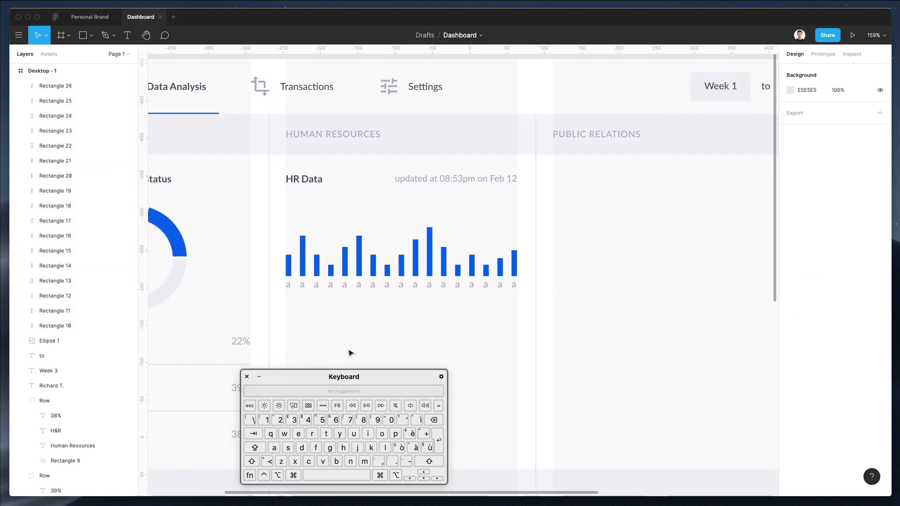
pyautogui.click(303, 265)
pyautogui.keyDown('shift'); pyautogui.click(331, 270); pyautogui.keyUp('shift')
pyautogui.keyDown('shift'); pyautogui.click(358, 268); pyautogui.keyUp('shift')
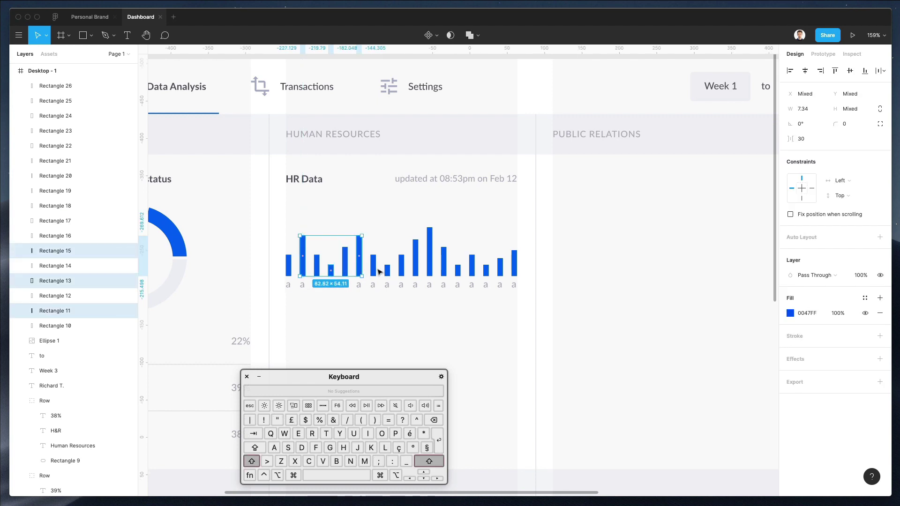
pyautogui.keyDown('shift'); pyautogui.click(387, 270); pyautogui.keyUp('shift')
pyautogui.keyDown('shift'); pyautogui.click(416, 265); pyautogui.keyUp('shift')
pyautogui.keyDown('shift'); pyautogui.click(443, 265); pyautogui.keyUp('shift')
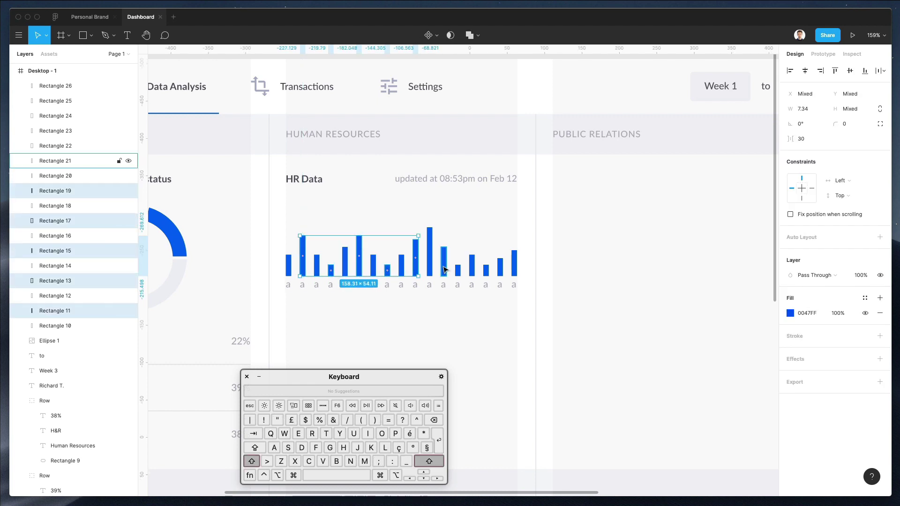
pyautogui.keyDown('shift'); pyautogui.click(472, 269); pyautogui.keyUp('shift')
pyautogui.keyDown('shift'); pyautogui.click(500, 271); pyautogui.keyUp('shift')
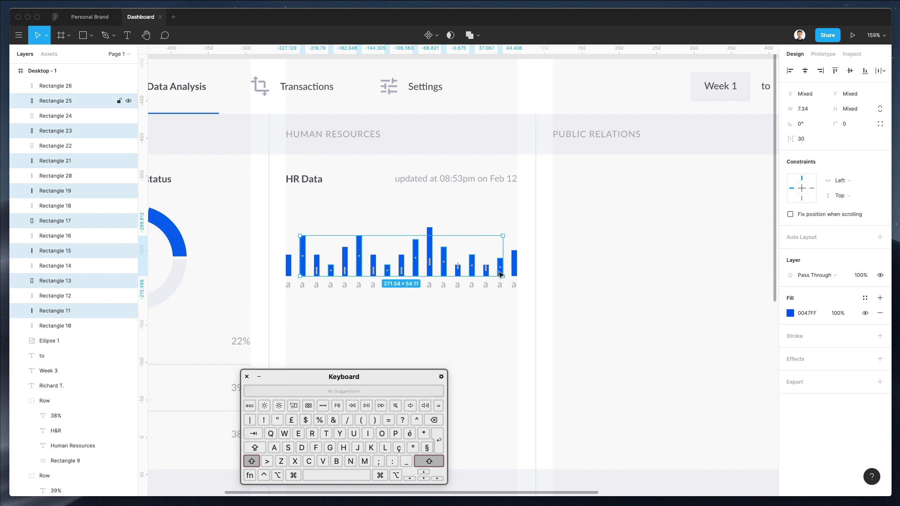
pyautogui.press('5')
pyautogui.click(353, 328)
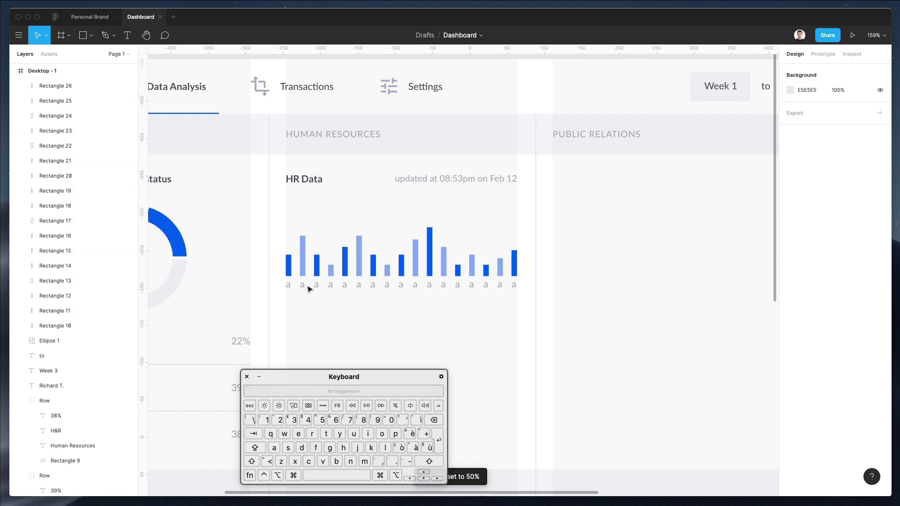
# Step: Replace the labels under the first two bars of the HR Data chart with 1 and 2
pyautogui.click(304, 288)
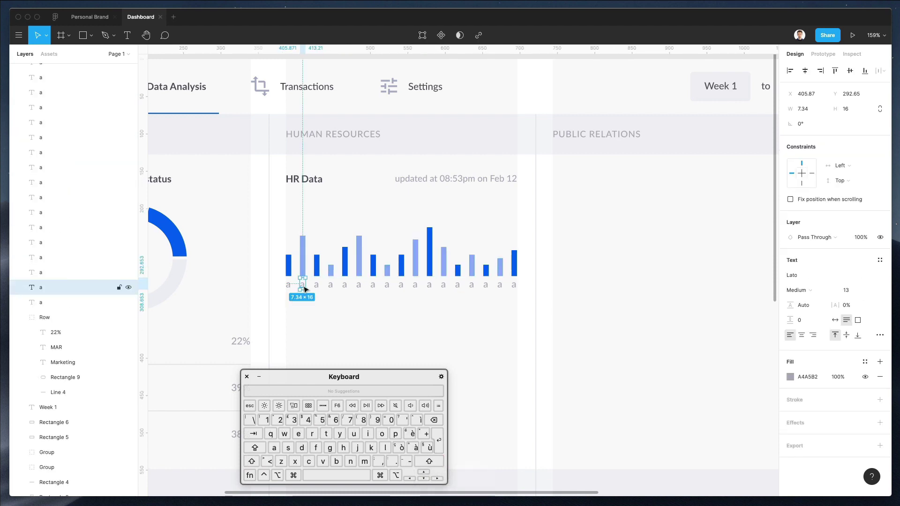
pyautogui.click(291, 299)
pyautogui.doubleClick(288, 284)
pyautogui.write('1')
pyautogui.click(303, 285)
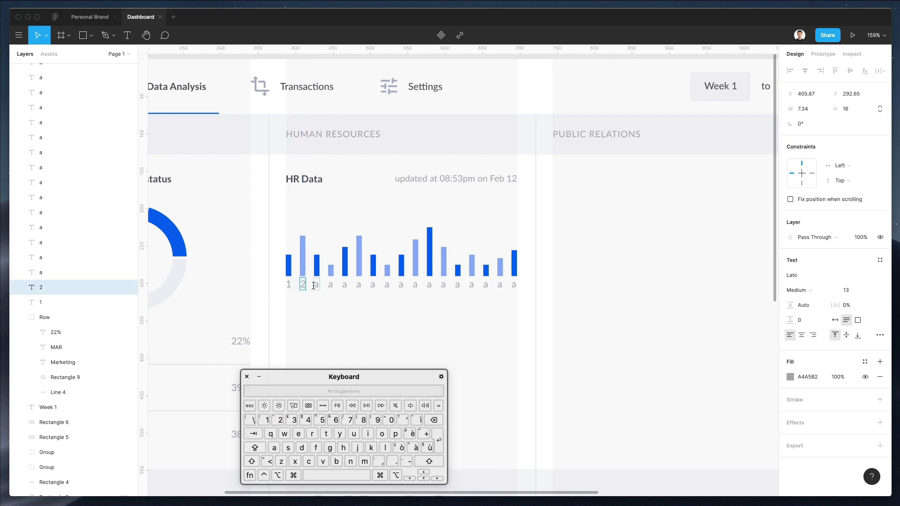
# Step: Label the first eight bars of the HR Data chart a, b, c, d, e, f, g and h
pyautogui.click(289, 285)
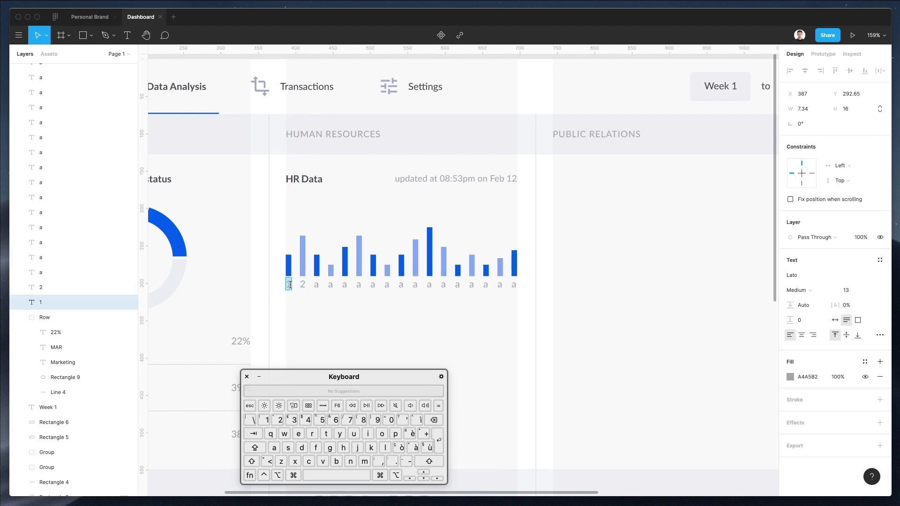
pyautogui.click(304, 285)
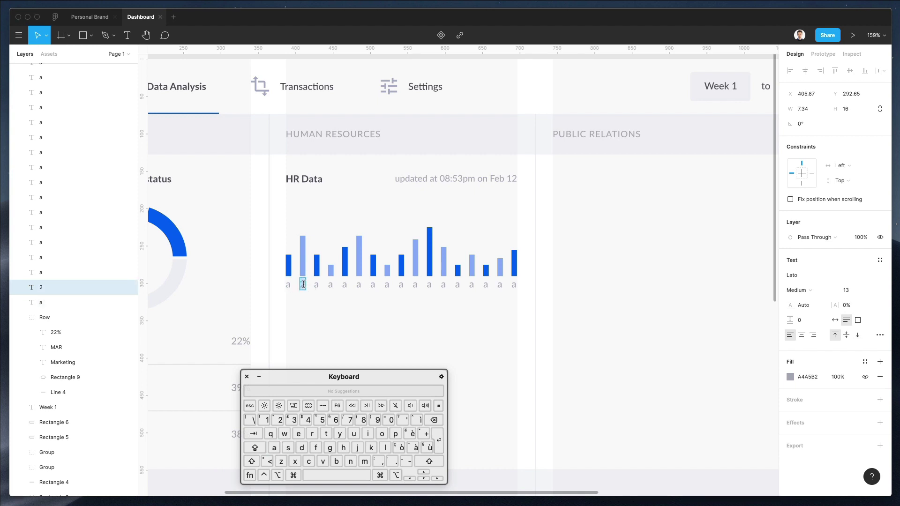
pyautogui.click(317, 285)
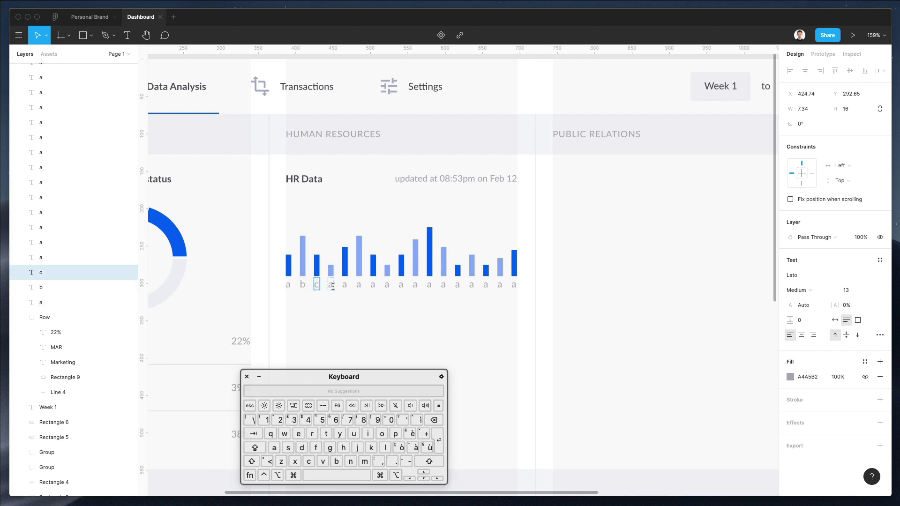
pyautogui.click(332, 285)
pyautogui.click(344, 285)
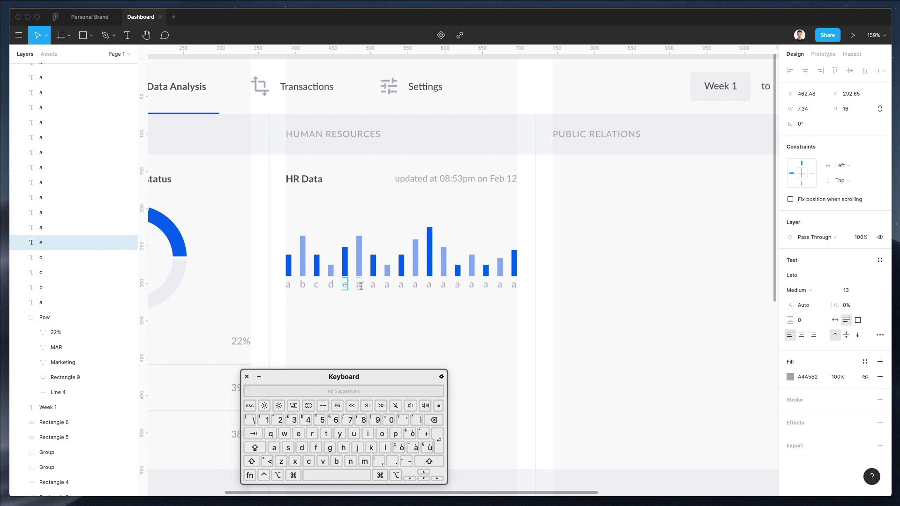
pyautogui.click(359, 285)
pyautogui.click(374, 285)
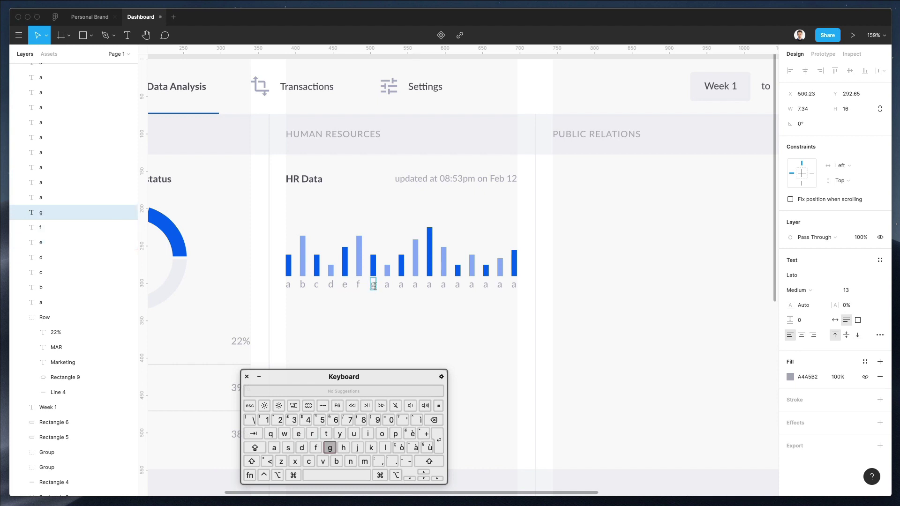
pyautogui.click(387, 285)
pyautogui.write('h')
# Step: Label the remaining nine bars of the HR Data chart i, j, k, l, m, n, o, p and q
pyautogui.click(402, 285)
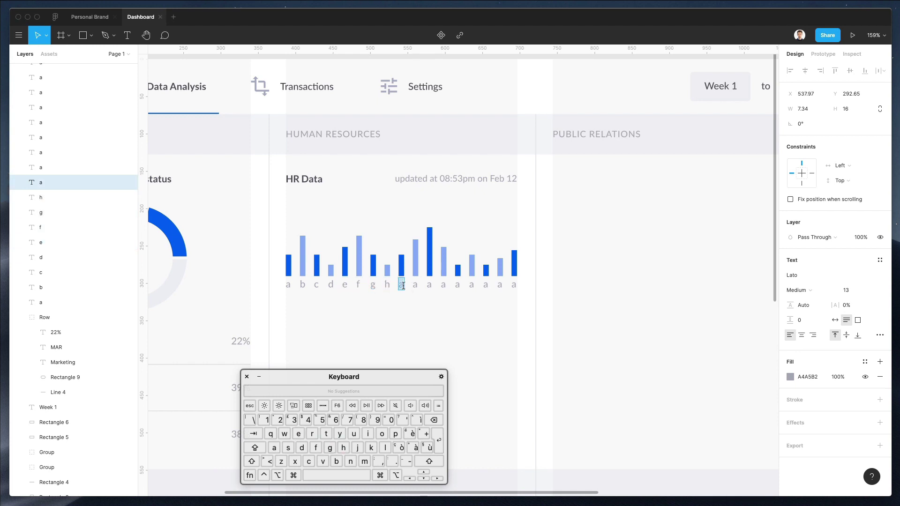
pyautogui.click(415, 285)
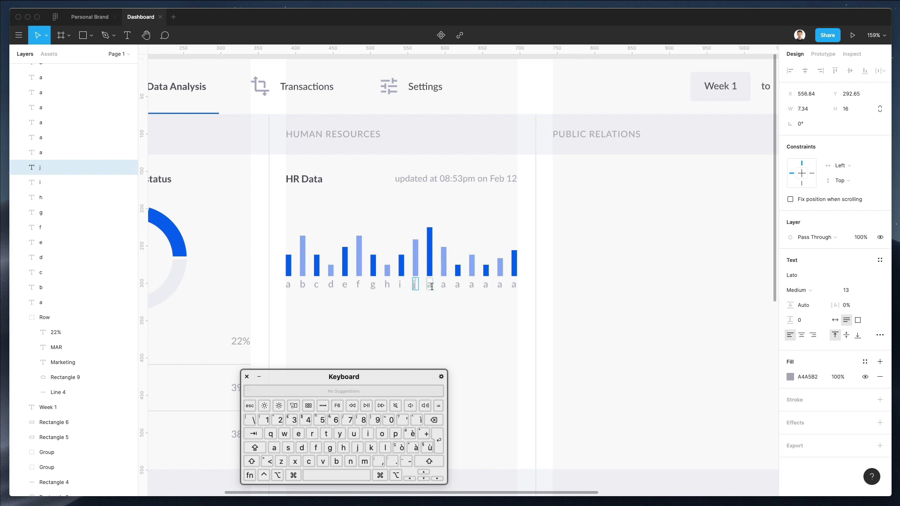
pyautogui.click(430, 285)
pyautogui.click(443, 285)
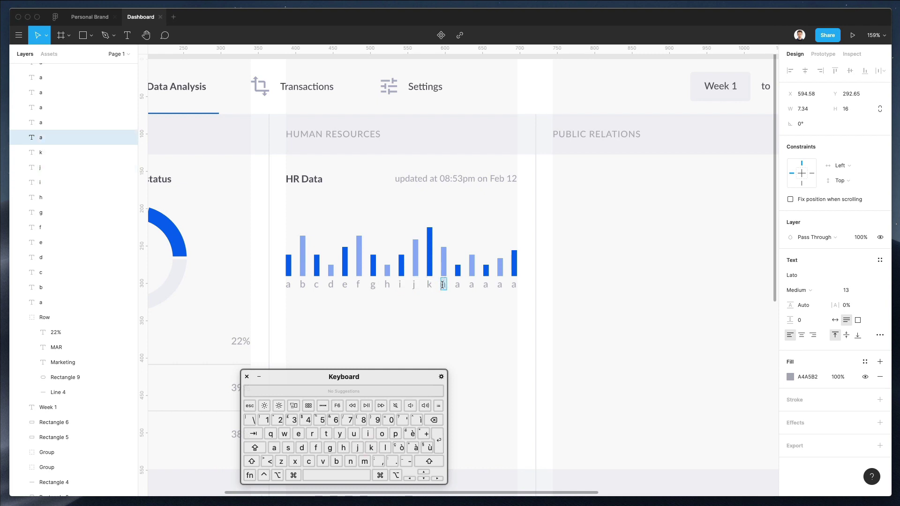
pyautogui.click(459, 285)
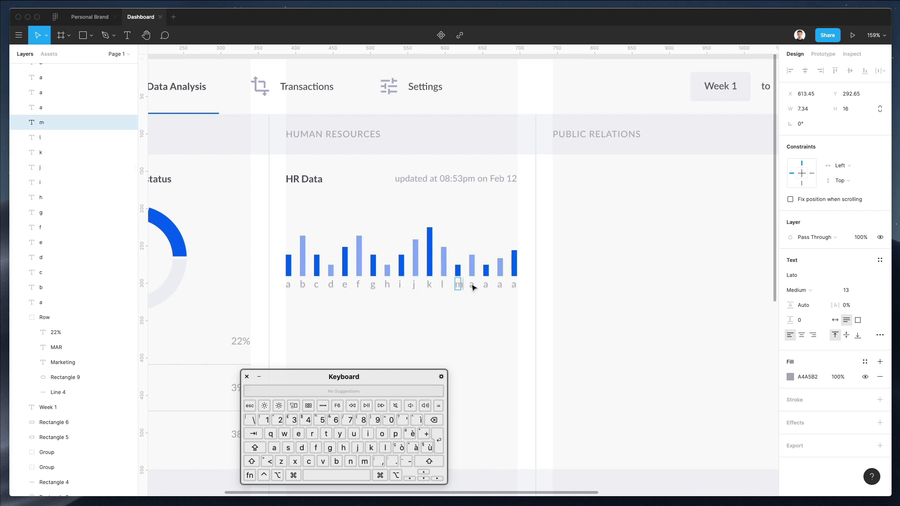
pyautogui.click(472, 285)
pyautogui.click(489, 285)
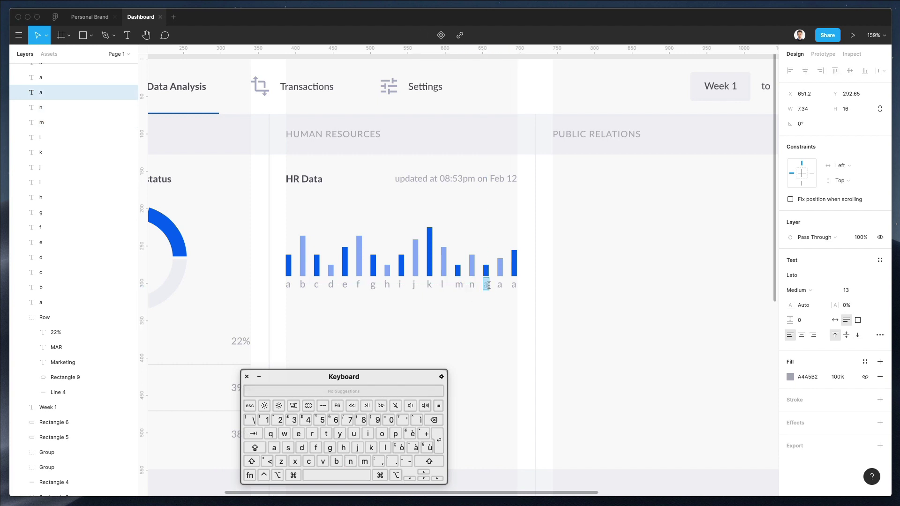
pyautogui.click(501, 284)
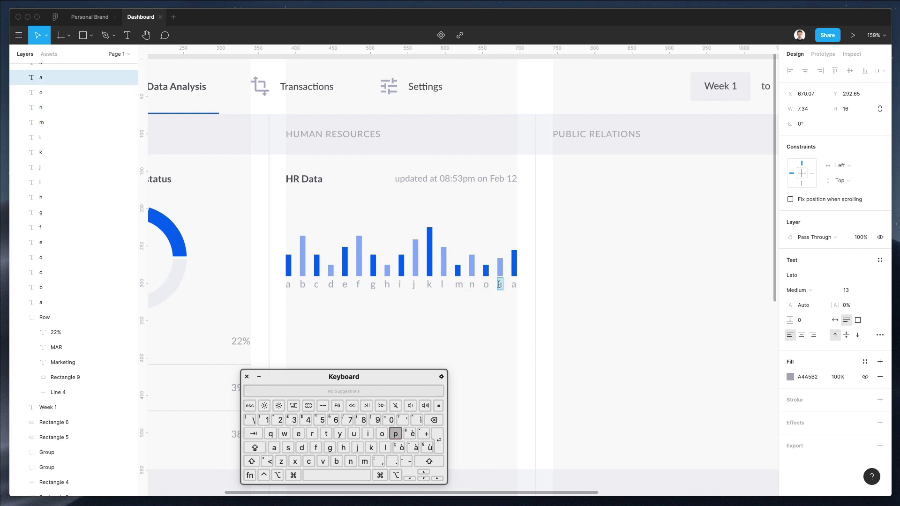
pyautogui.doubleClick(517, 285)
pyautogui.write('q')
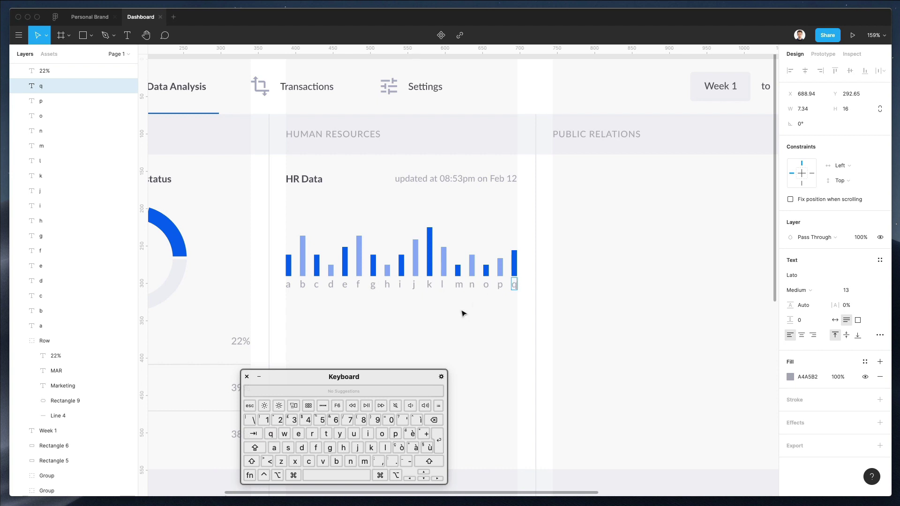
pyautogui.click(462, 311)
# Step: Move the whole row of letter labels down 10 px, away from the chart's bars
pyautogui.scroll(-2, 318, 310)
pyautogui.moveTo(296, 263); pyautogui.dragTo(536, 291)
pyautogui.press('Down')
pyautogui.press('Down')
pyautogui.press('Down')
pyautogui.press('Down')
pyautogui.press('Down')
pyautogui.press('Down')
pyautogui.press('Down')
pyautogui.press('Down')
pyautogui.press('Down')
pyautogui.press('Down')
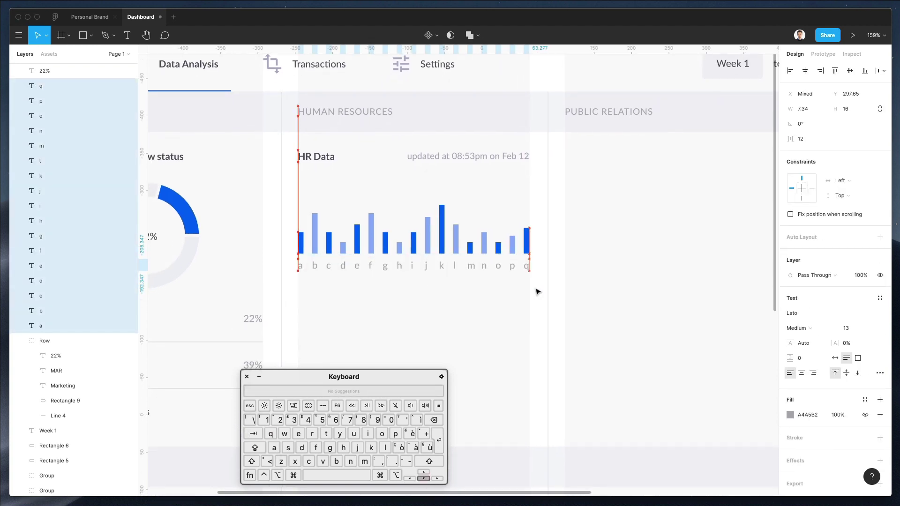
pyautogui.click(431, 328)
# Step: Duplicate the HR Data heading just below itself and change the copy's text to 8.237
pyautogui.moveTo(316, 161); pyautogui.dragTo(314, 184)
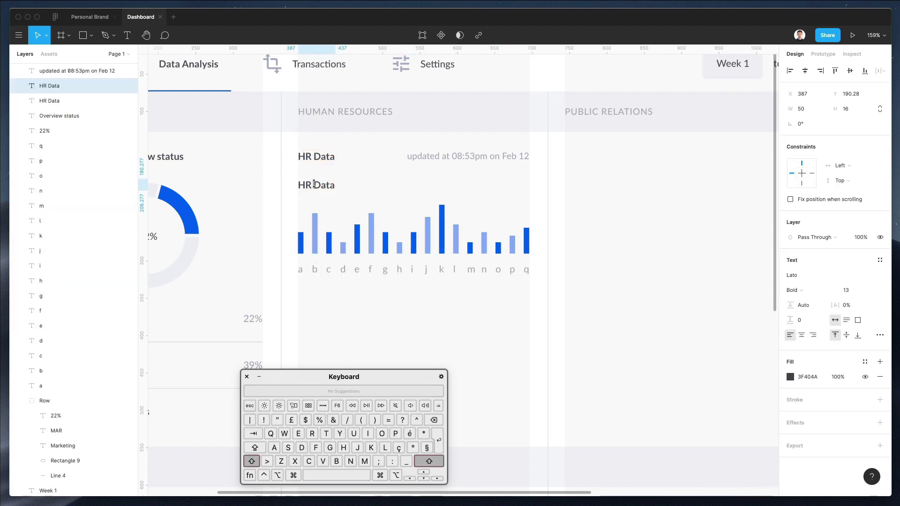
pyautogui.write('9')
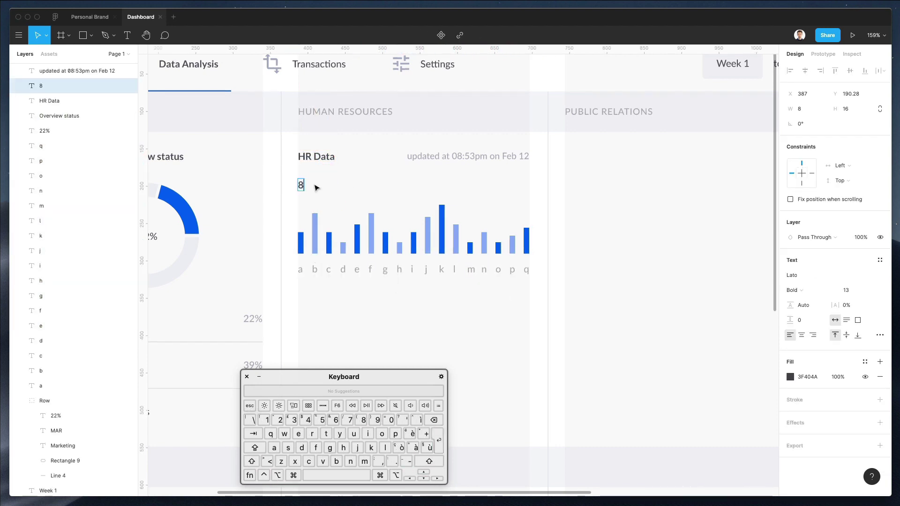
pyautogui.write('.237')
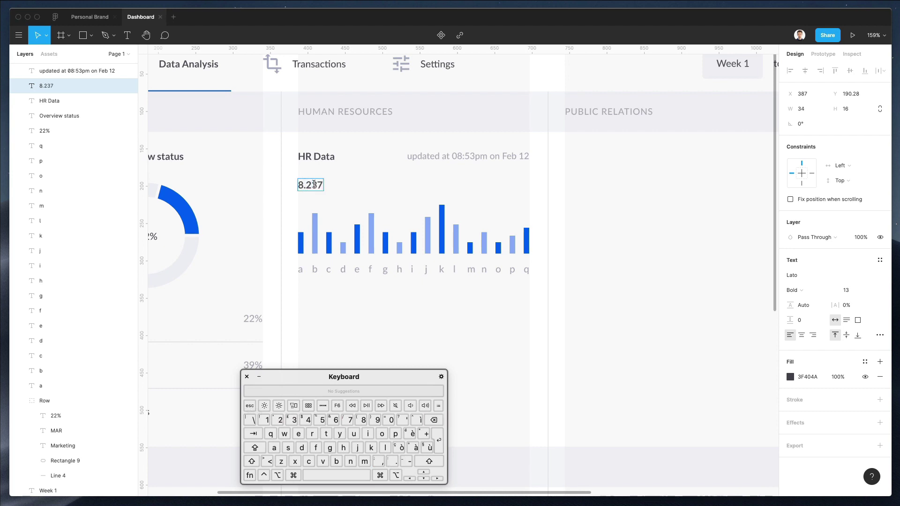
pyautogui.press('Escape')
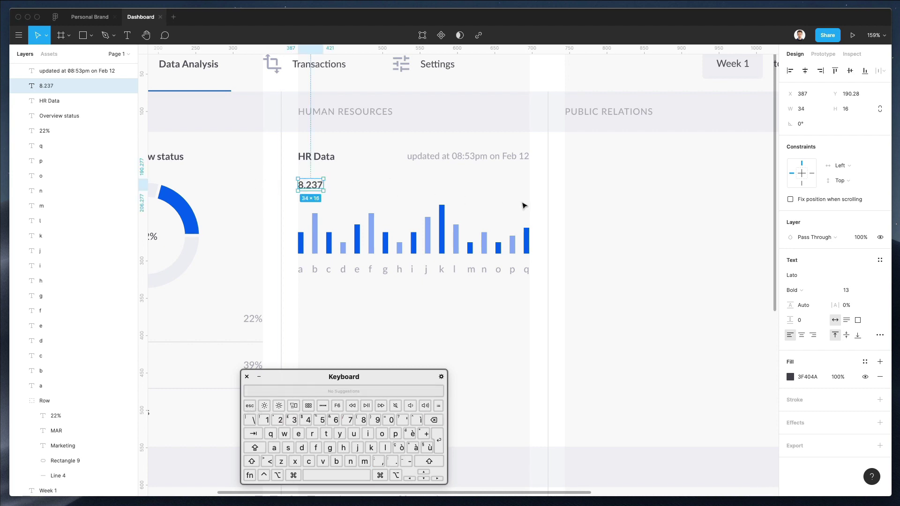
# Step: Duplicate the 8.237 text beside itself, to its right, and change the copy's text to Units
pyautogui.moveTo(310, 188); pyautogui.dragTo(349, 188)
pyautogui.press('Return')
pyautogui.write('Unit')
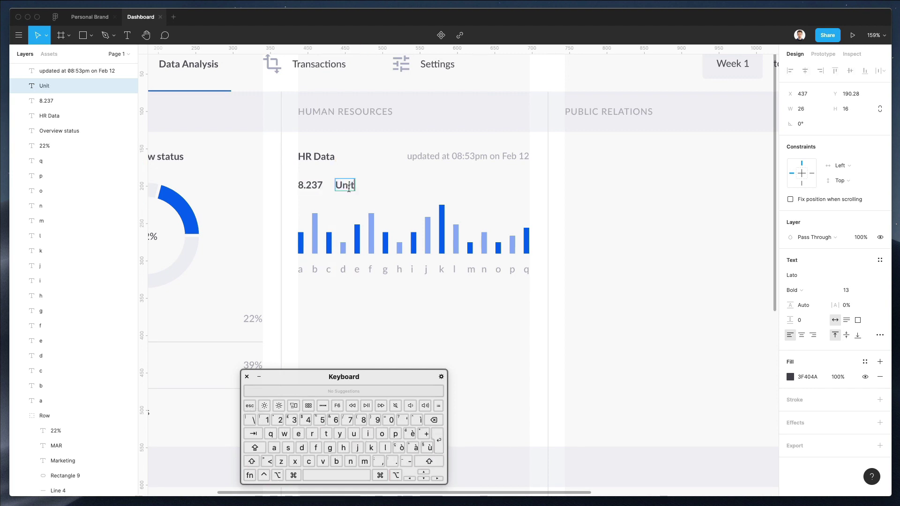
pyautogui.press('Escape')
# Step: Move the bars and their labels down 20 px and shift the Units text further right of 8.237
pyautogui.moveTo(286, 205); pyautogui.dragTo(536, 295)
pyautogui.hotkey('shift', 'Down')
pyautogui.hotkey('shift', 'Down')
pyautogui.moveTo(343, 189); pyautogui.dragTo(378, 189)
# Step: Set the 8.237 text to font size 23 and Medium weight
pyautogui.click(310, 185)
pyautogui.click(849, 291)
pyautogui.hotkey('shift', 'Up')
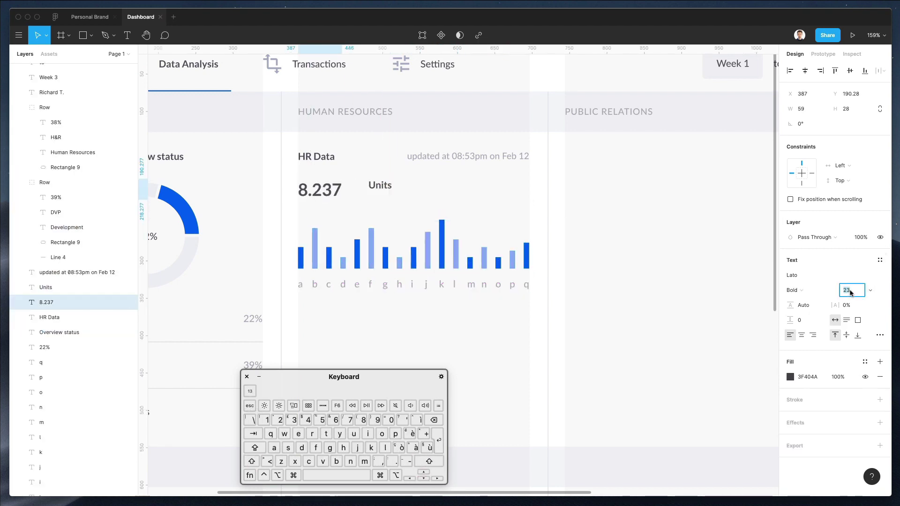
pyautogui.click(793, 291)
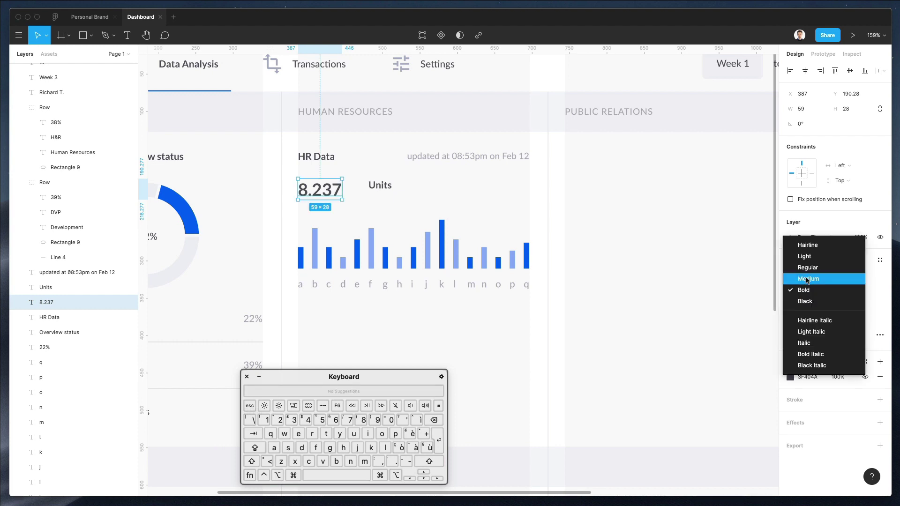
pyautogui.click(807, 279)
pyautogui.click(376, 174)
# Step: Place the Units text close beside 8.237 and give it the A4A5B2 fill of the update timestamp
pyautogui.moveTo(381, 186); pyautogui.dragTo(374, 198)
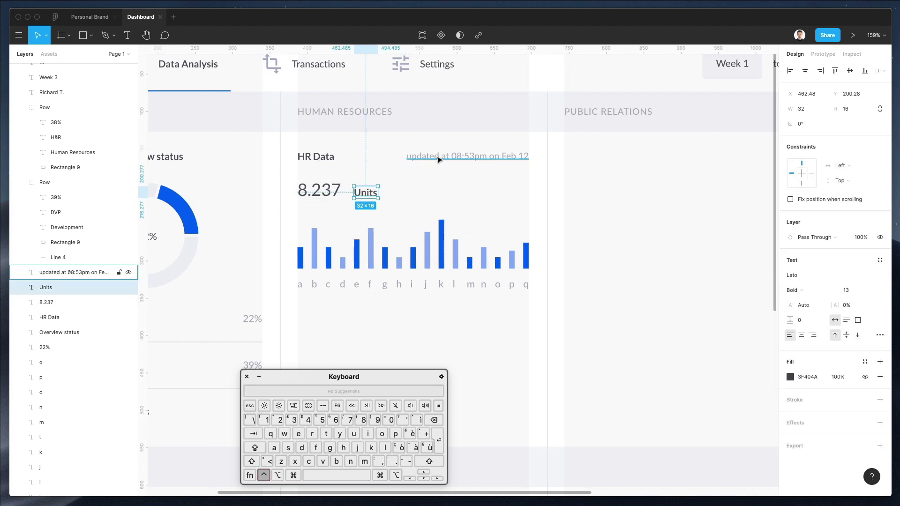
pyautogui.click(469, 156)
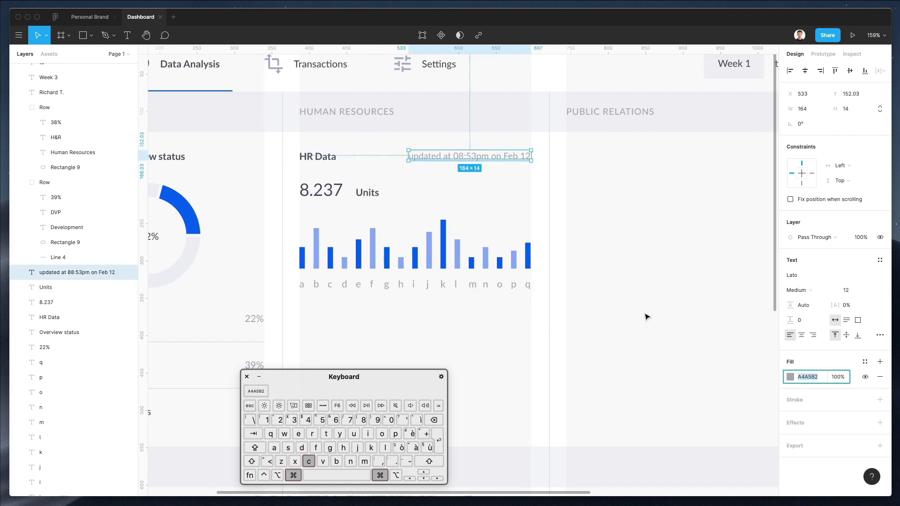
pyautogui.click(368, 193)
pyautogui.click(804, 378)
pyautogui.write('A4A5B2')
pyautogui.press('Return')
pyautogui.moveTo(358, 194); pyautogui.dragTo(358, 199)
pyautogui.click(392, 194)
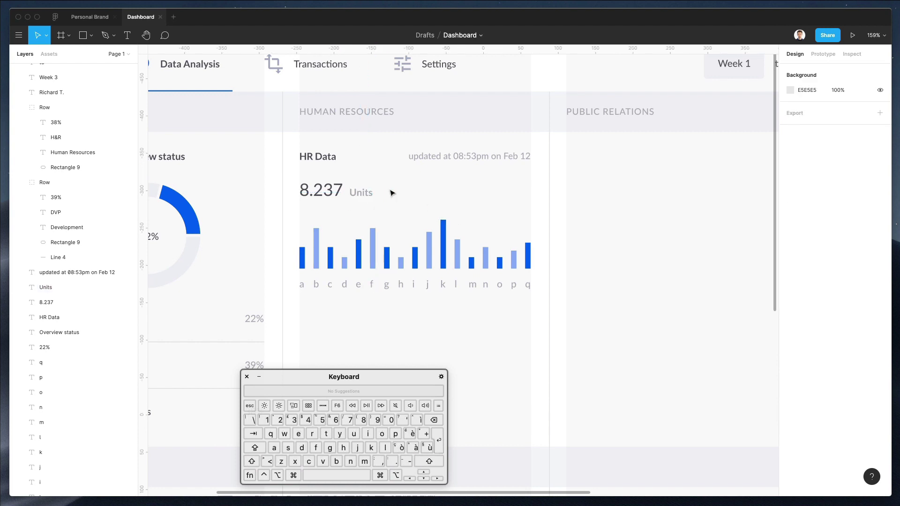
# Step: Duplicate the Marketing, Development and Human Resources rows into the Human Resources column below the bar chart
pyautogui.hscroll(-8, 392, 193)
pyautogui.scroll(-3, 392, 193)
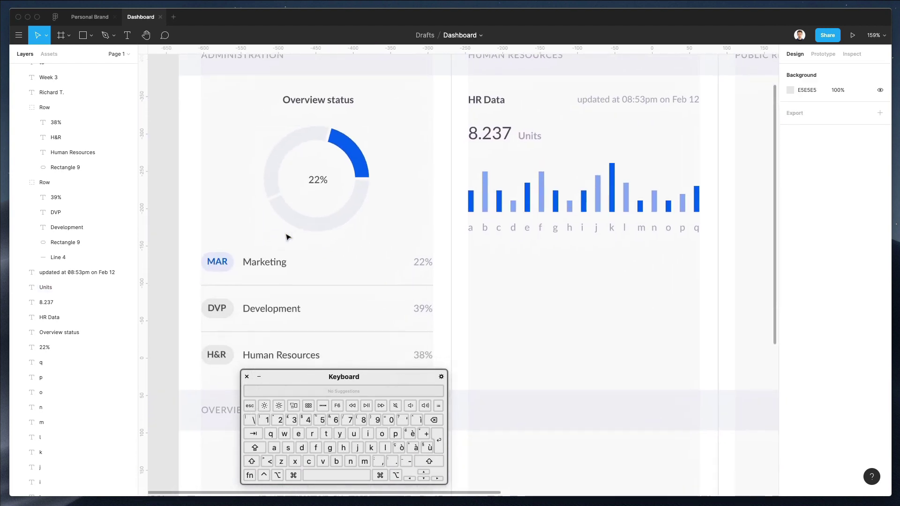
pyautogui.scroll(-2, 288, 237)
pyautogui.moveTo(425, 303); pyautogui.dragTo(445, 340)
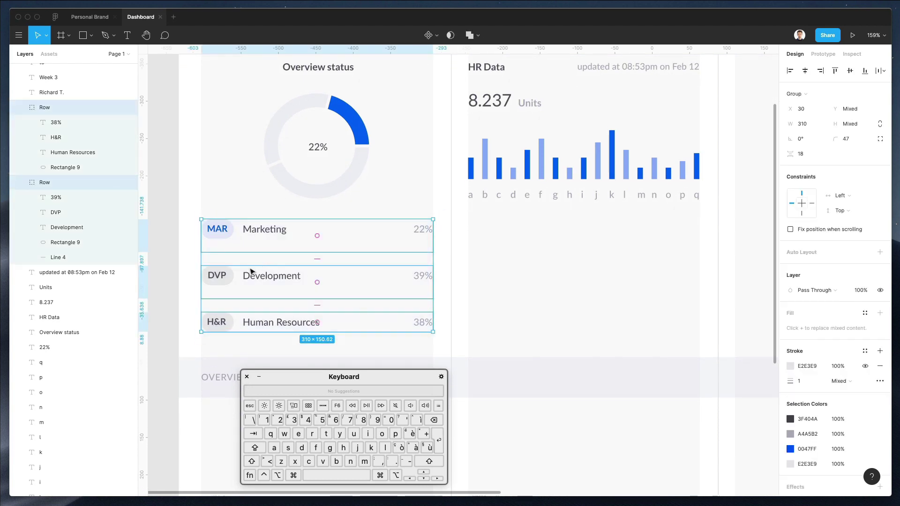
pyautogui.moveTo(258, 267); pyautogui.dragTo(514, 274)
pyautogui.hscroll(5, 510, 272)
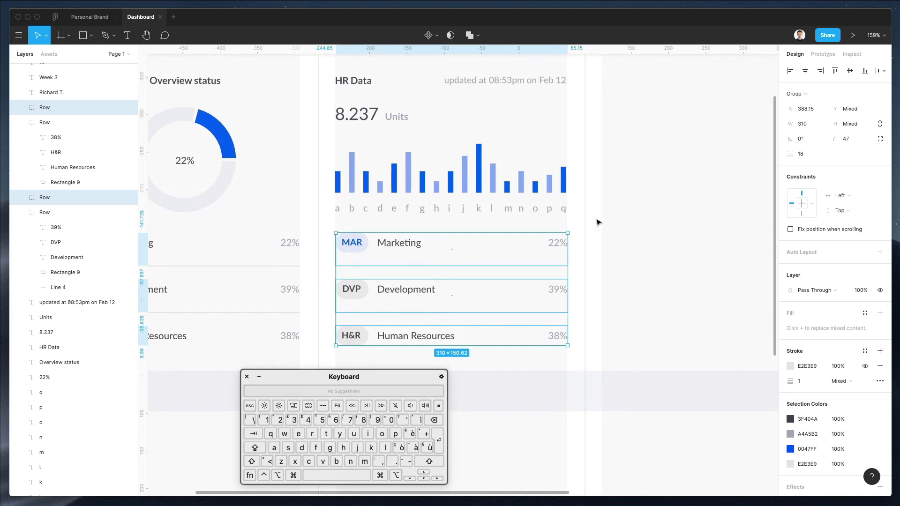
# Step: Delete the MAR, DVP and H&R abbreviations from the badges of the three copied rows
pyautogui.click(480, 251)
pyautogui.keyDown('super'); pyautogui.click(358, 240); pyautogui.keyUp('super')
pyautogui.keyDown('shift'); pyautogui.keyDown('super'); pyautogui.click(358, 293); pyautogui.keyUp('super'); pyautogui.keyUp('shift')
pyautogui.keyDown('shift'); pyautogui.keyDown('super'); pyautogui.click(355, 333); pyautogui.keyUp('super'); pyautogui.keyUp('shift')
pyautogui.press('BackSpace')
# Step: Resize the empty badges of the three copied Human Resources column rows to 10 × 10
pyautogui.keyDown('super'); pyautogui.click(352, 242); pyautogui.keyUp('super')
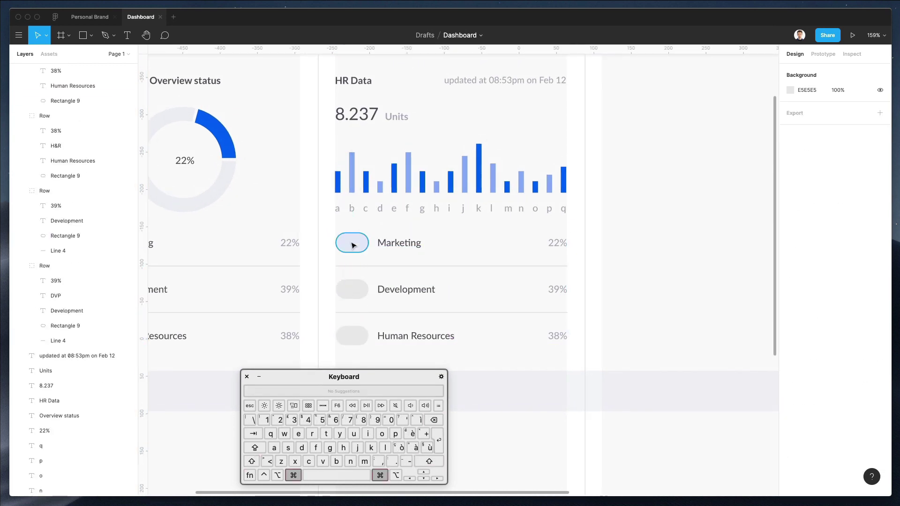
pyautogui.keyDown('shift'); pyautogui.keyDown('super'); pyautogui.click(352, 290); pyautogui.keyUp('super'); pyautogui.keyUp('shift')
pyautogui.keyDown('shift'); pyautogui.keyDown('super'); pyautogui.click(351, 335); pyautogui.keyUp('super'); pyautogui.keyUp('shift')
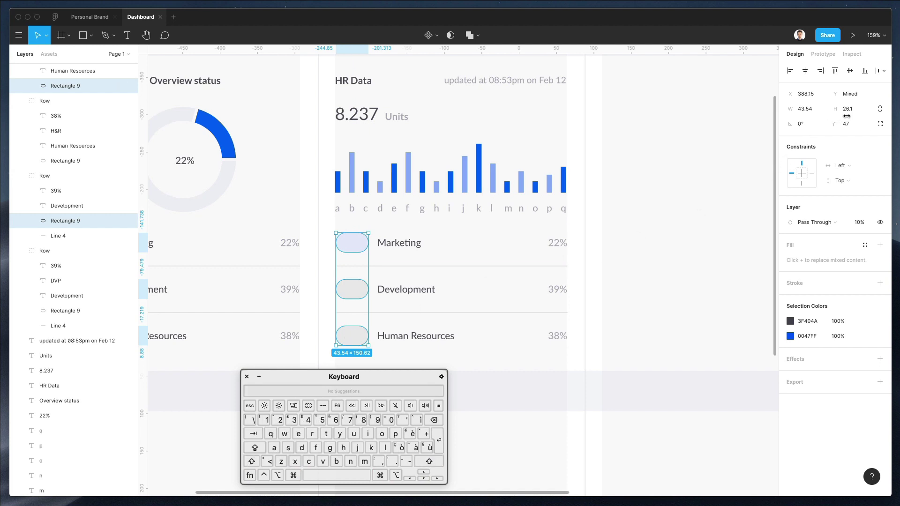
pyautogui.click(855, 111)
pyautogui.click(814, 111)
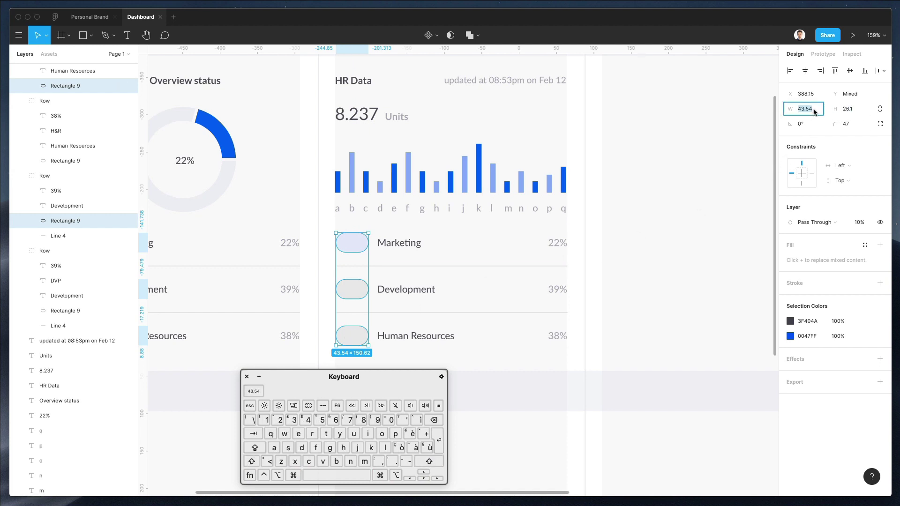
pyautogui.click(848, 112)
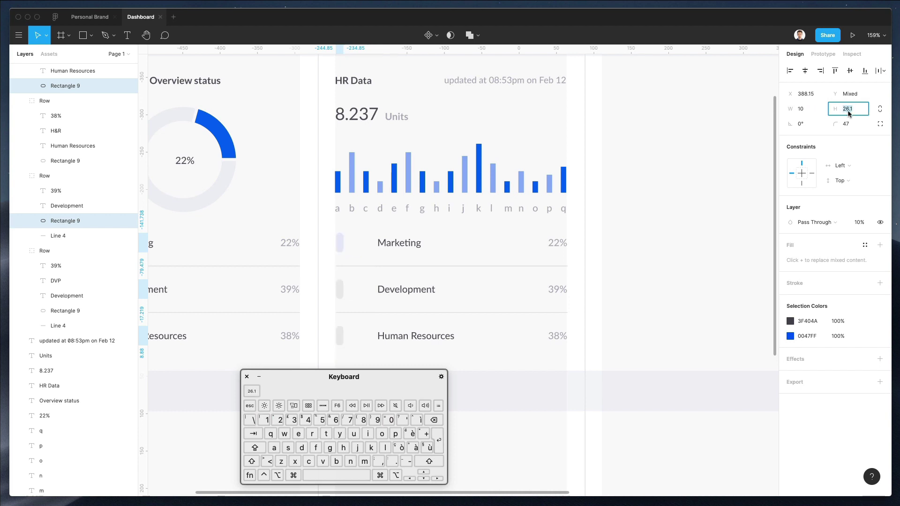
pyautogui.press('Return')
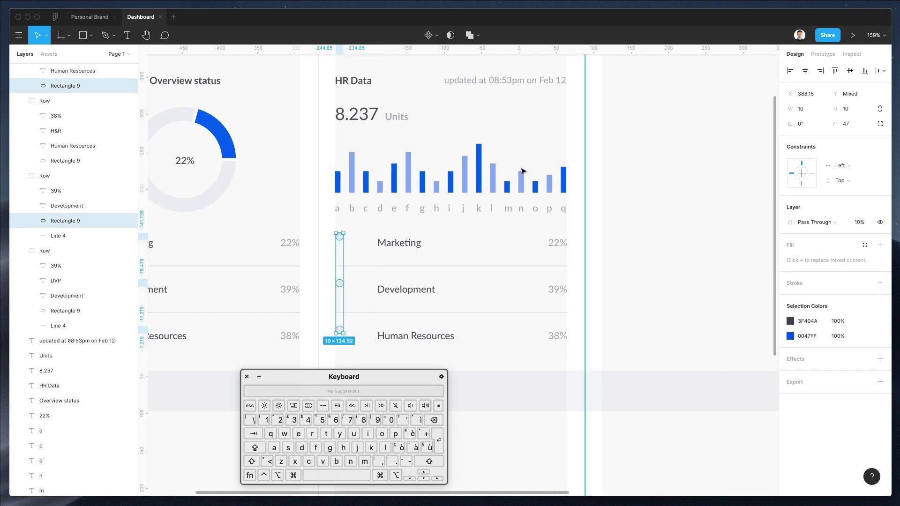
# Step: Lock the three dots' proportions, shrink them to 8 × 8 and move them down level with their row labels
pyautogui.click(876, 111)
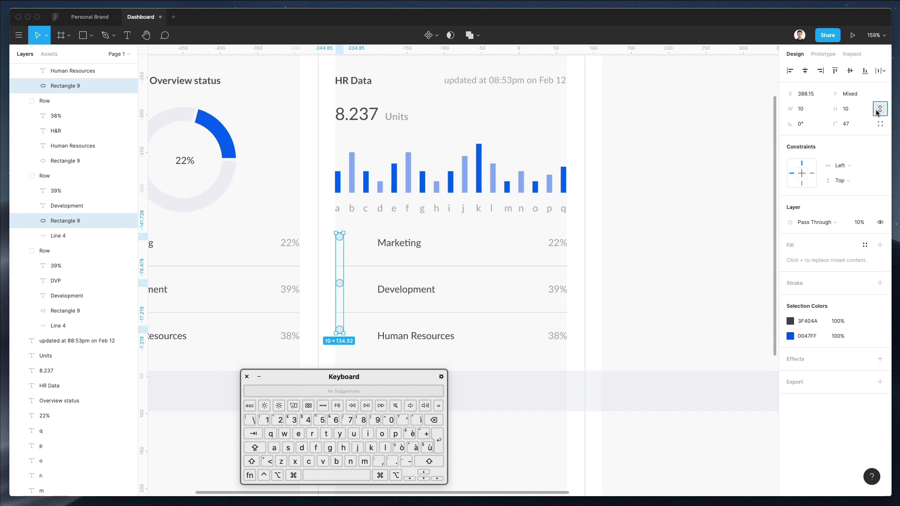
pyautogui.press('Down')
pyautogui.press('Down')
pyautogui.press('Down')
pyautogui.press('Down')
pyautogui.press('Down')
pyautogui.press('Down')
pyautogui.press('Down')
pyautogui.press('Down')
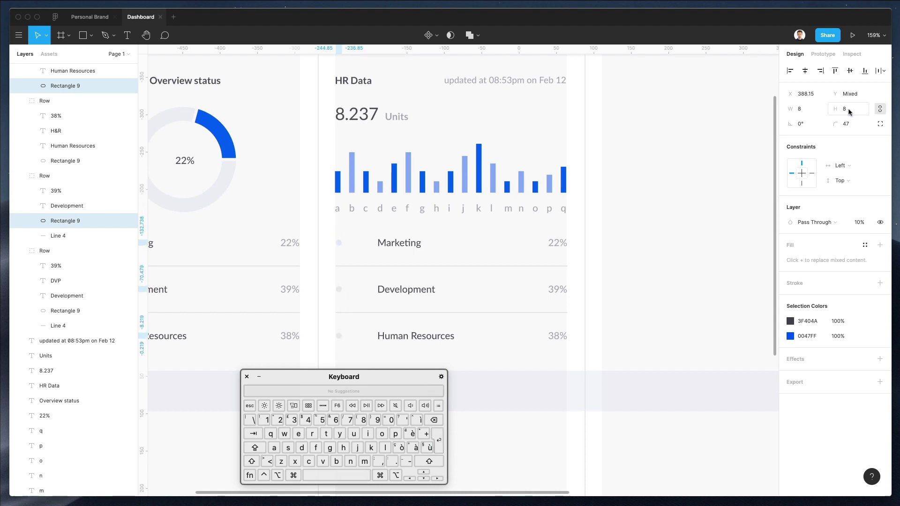
# Step: Shift the Marketing, Development and Human Resources labels beside the dots closer to them, at X 412.65
pyautogui.keyDown('super'); pyautogui.click(398, 251); pyautogui.keyUp('super')
pyautogui.keyDown('shift'); pyautogui.keyDown('super'); pyautogui.click(397, 298); pyautogui.keyUp('super'); pyautogui.keyUp('shift')
pyautogui.keyDown('shift'); pyautogui.keyDown('super'); pyautogui.click(397, 298); pyautogui.keyUp('super'); pyautogui.keyUp('shift')
pyautogui.keyDown('shift'); pyautogui.keyDown('super'); pyautogui.click(398, 300); pyautogui.keyUp('super'); pyautogui.keyUp('shift')
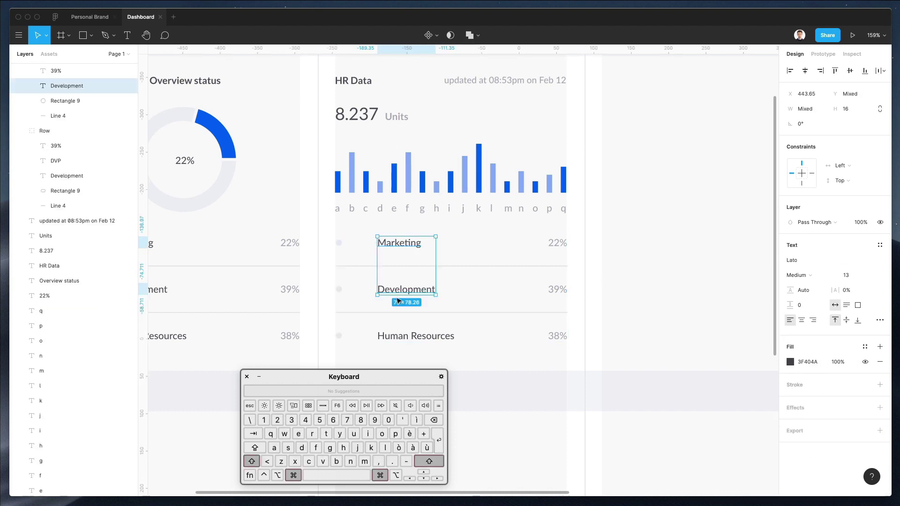
pyautogui.keyDown('shift'); pyautogui.keyDown('super'); pyautogui.click(402, 334); pyautogui.keyUp('super'); pyautogui.keyUp('shift')
pyautogui.hotkey('shift', 'Left')
pyautogui.hotkey('shift', 'Left')
pyautogui.hotkey('shift', 'Left')
pyautogui.hotkey('shift', 'Left')
pyautogui.hotkey('shift', 'Right')
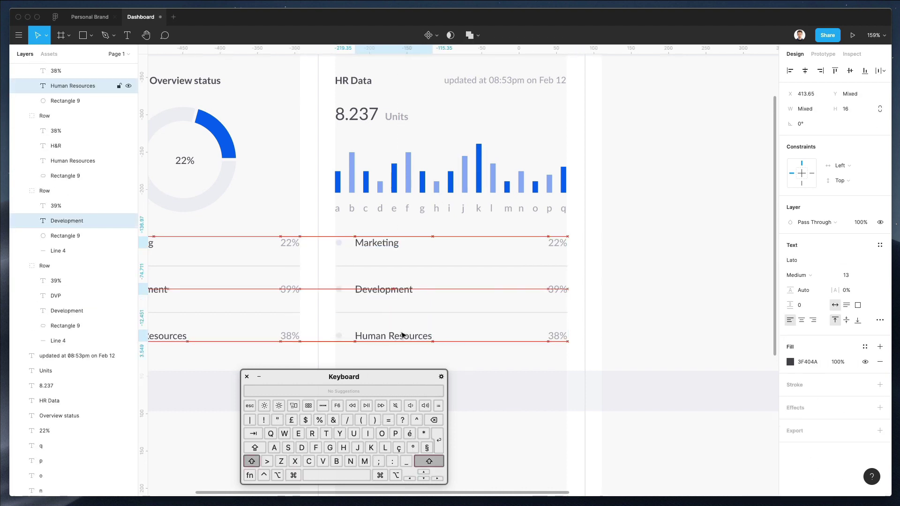
pyautogui.press('Left')
# Step: Nudge the three row dots down by 1 px
pyautogui.click(339, 289)
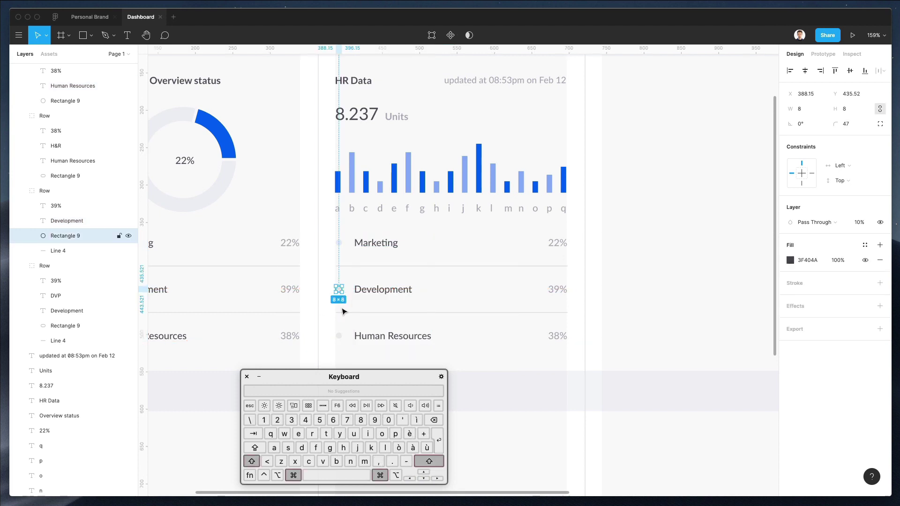
pyautogui.keyDown('shift'); pyautogui.click(339, 335); pyautogui.keyUp('shift')
pyautogui.keyDown('shift'); pyautogui.click(339, 242); pyautogui.keyUp('shift')
pyautogui.press('Down')
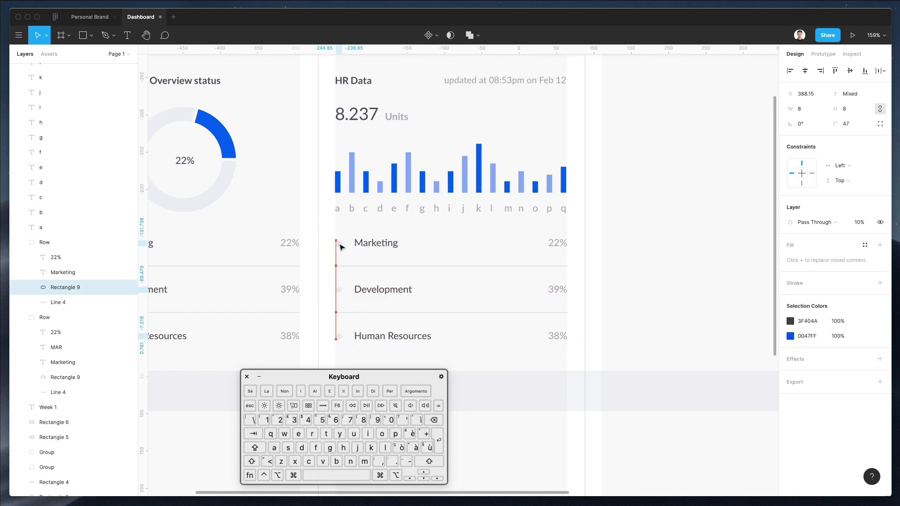
# Step: Set the opacity of the blue Marketing dot to 100%
pyautogui.click(324, 236)
pyautogui.keyDown('super'); pyautogui.click(339, 242); pyautogui.keyUp('super')
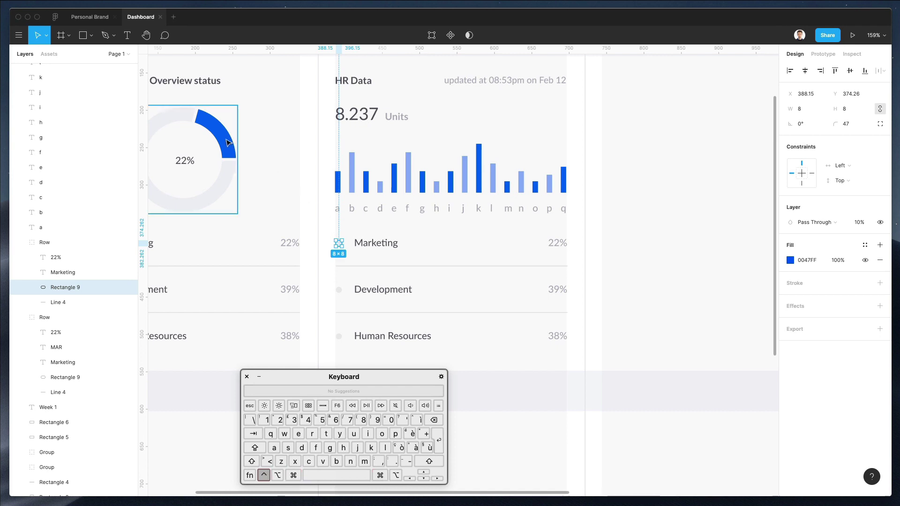
pyautogui.press('0')
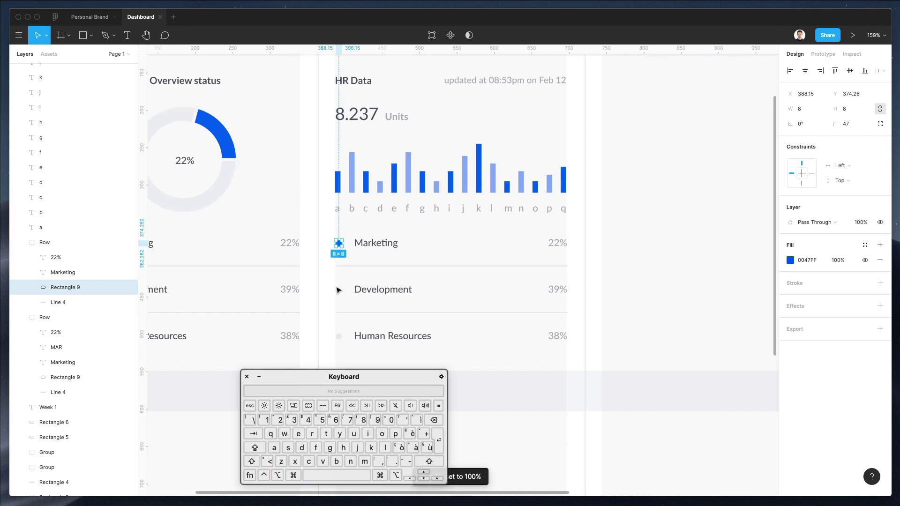
# Step: Give the Development and Human Resources dots 100% opacity and a D9DAE2 fill
pyautogui.keyDown('super'); pyautogui.click(338, 289); pyautogui.keyUp('super')
pyautogui.keyDown('shift'); pyautogui.keyDown('super'); pyautogui.click(340, 336); pyautogui.keyUp('super'); pyautogui.keyUp('shift')
pyautogui.press('0')
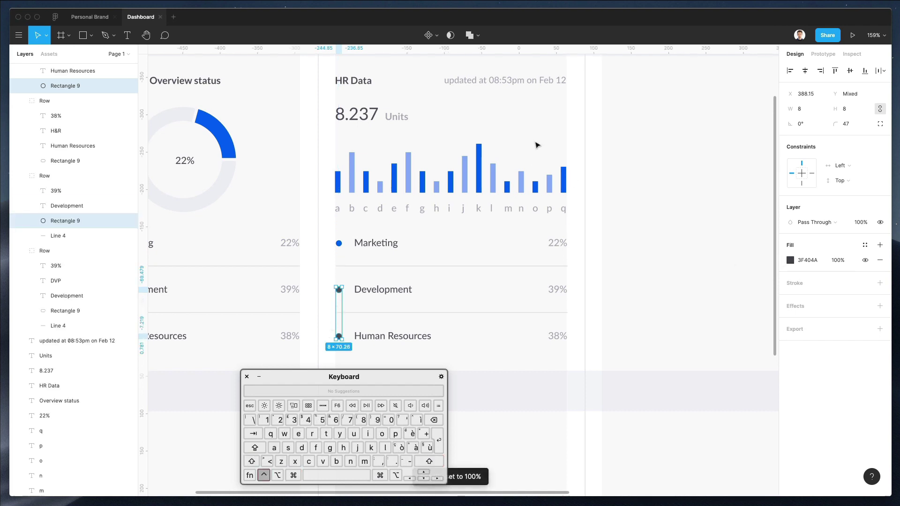
pyautogui.click(790, 260)
pyautogui.moveTo(674, 289); pyautogui.dragTo(670, 274)
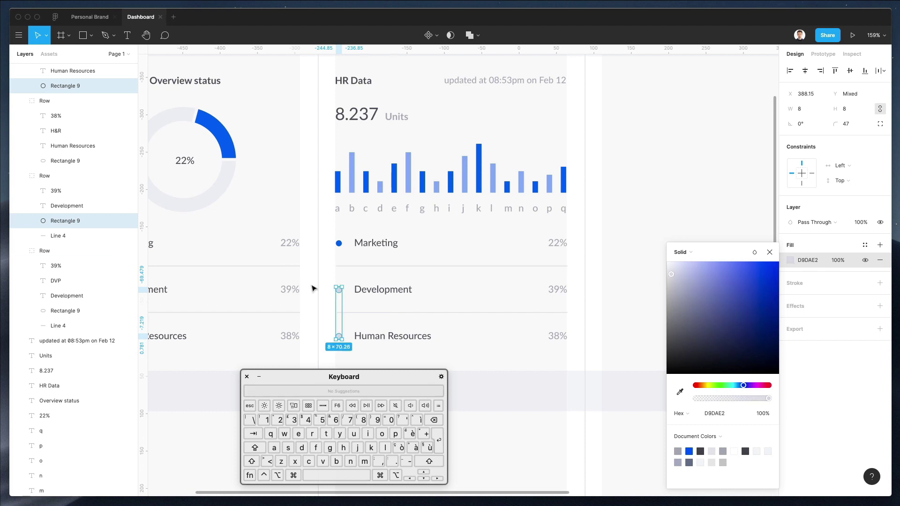
pyautogui.click(313, 288)
# Step: Fill the Development dot with the donut chart's blue, 0047FF, and set its opacity to 50%
pyautogui.click(340, 290)
pyautogui.hotkey('ctrl', 'c')
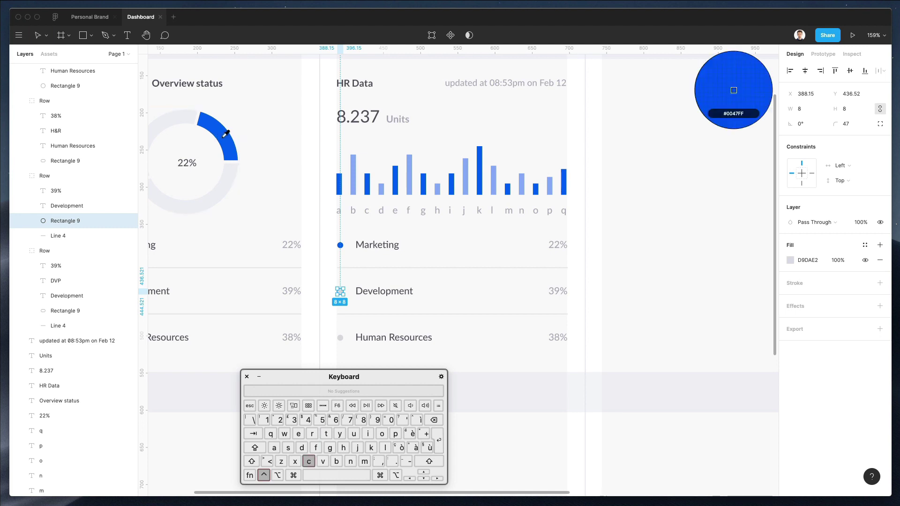
pyautogui.click(226, 134)
pyautogui.press('5')
pyautogui.scroll(-2, 395, 249)
pyautogui.hscroll(-2, 396, 250)
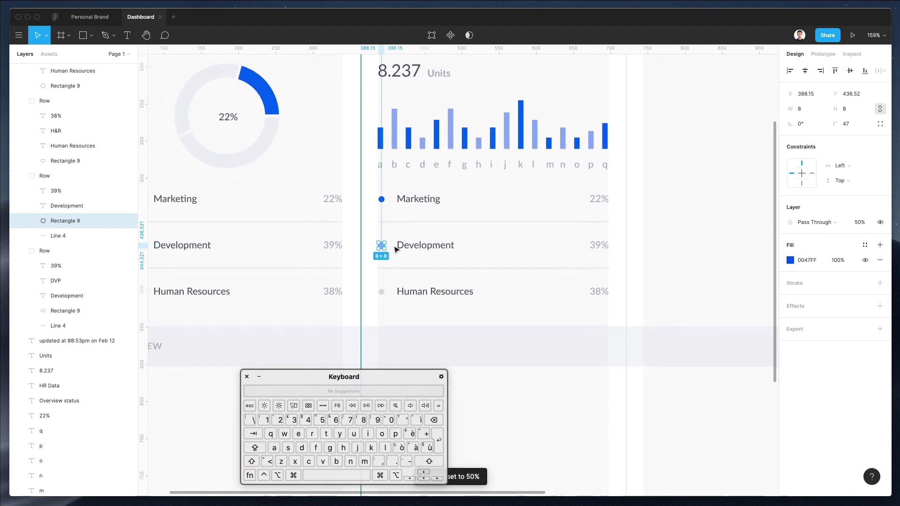
pyautogui.click(355, 253)
pyautogui.scroll(-3, 356, 254)
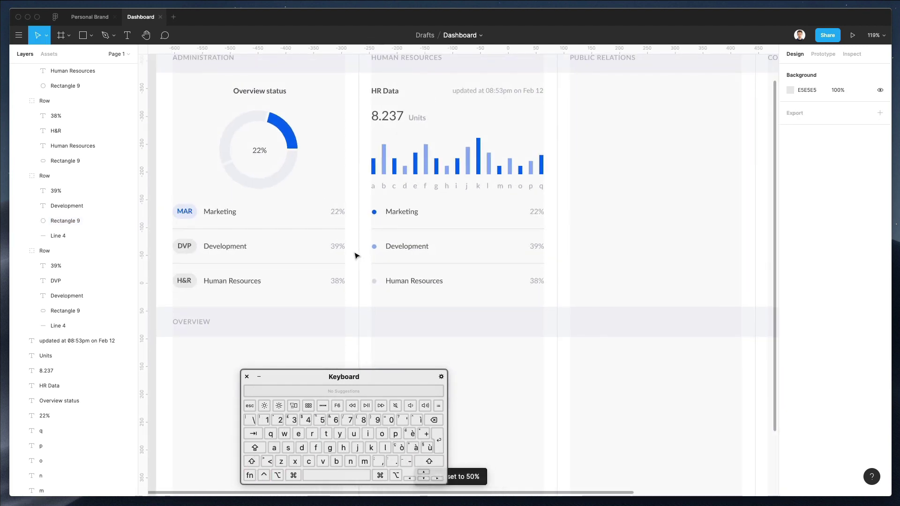
# Step: Copy the Human Resources label text and paste it over the Marketing label in the first dotted row
pyautogui.scroll(2, 356, 255)
pyautogui.hscroll(2, 356, 255)
pyautogui.keyDown('ctrl'); pyautogui.click(374, 327); pyautogui.keyUp('ctrl')
pyautogui.doubleClick(374, 328)
pyautogui.press('super+c')
pyautogui.doubleClick(366, 257)
pyautogui.press('super+v')
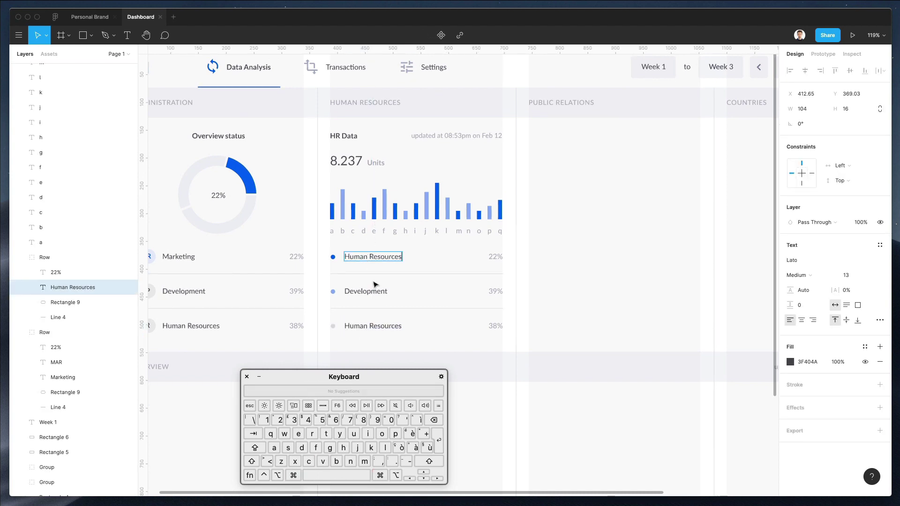
# Step: Rename the second dotted row's label to Managers and the third row's label to Others
pyautogui.doubleClick(365, 291)
pyautogui.write('Managers')
pyautogui.doubleClick(371, 326)
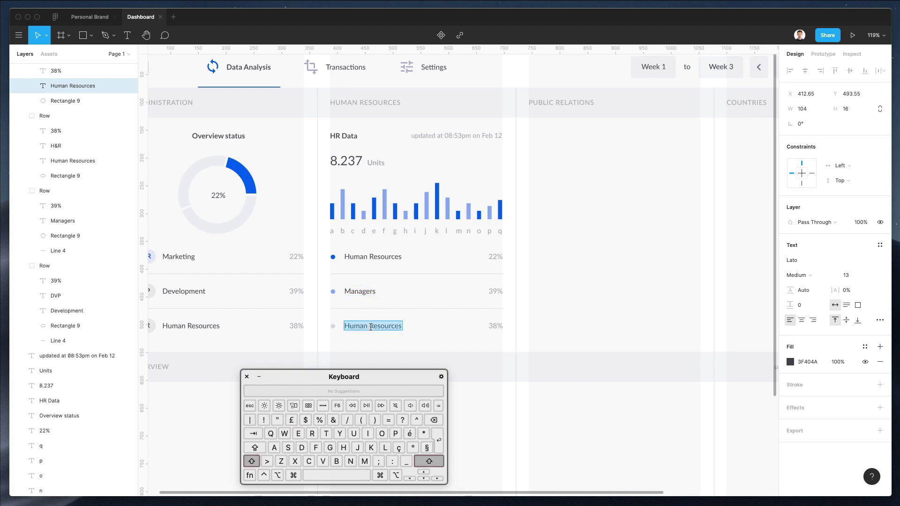
pyautogui.write('Others')
pyautogui.press('Escape')
# Step: Change the dotted rows' percentages to 0% for Others and 50% for both Managers and Human Resources
pyautogui.keyDown('ctrl'); pyautogui.click(495, 325); pyautogui.keyUp('ctrl')
pyautogui.press('Return')
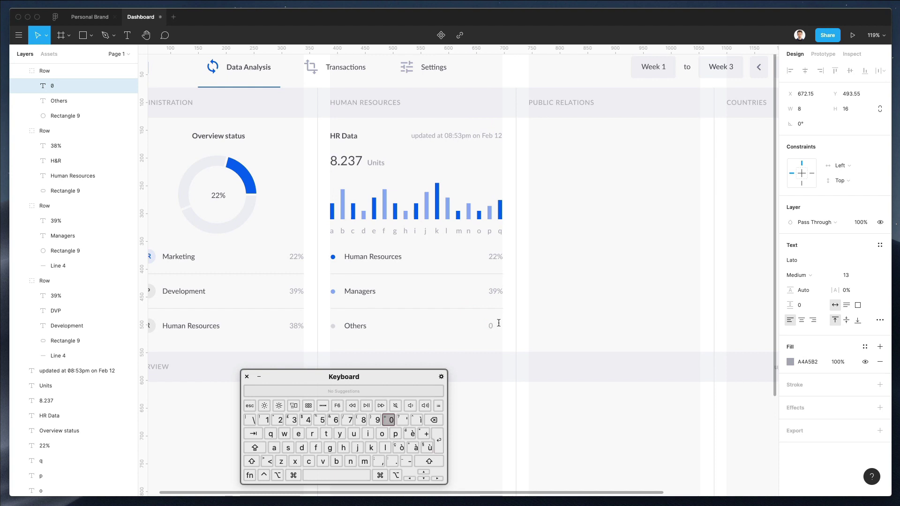
pyautogui.write('0%')
pyautogui.press('Escape')
pyautogui.click(495, 288)
pyautogui.write('50%')
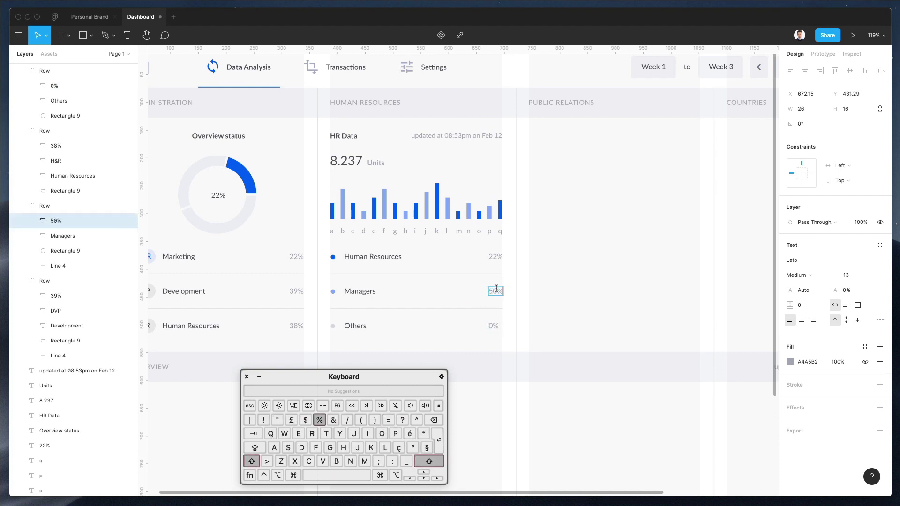
pyautogui.click(490, 256)
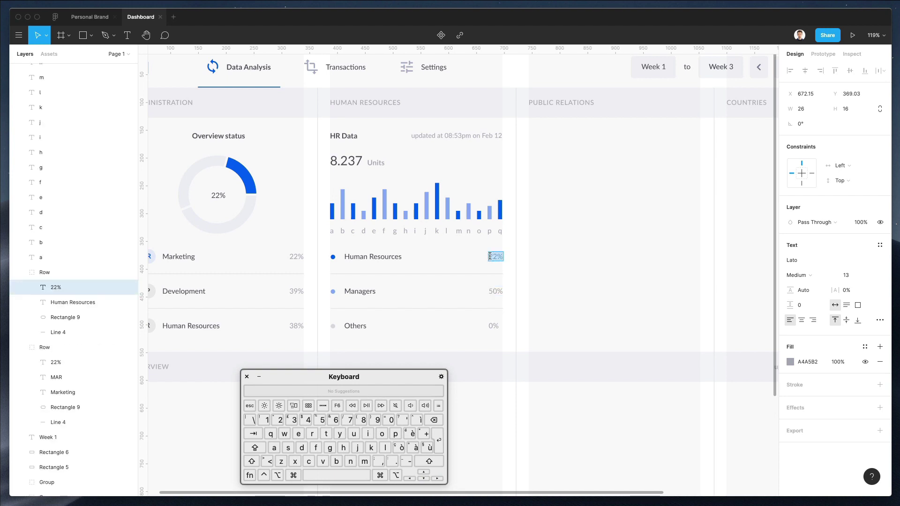
pyautogui.write('50%')
pyautogui.click(534, 253)
# Step: Set the font size of the 8.237 figure to 25
pyautogui.hscroll(4, 533, 251)
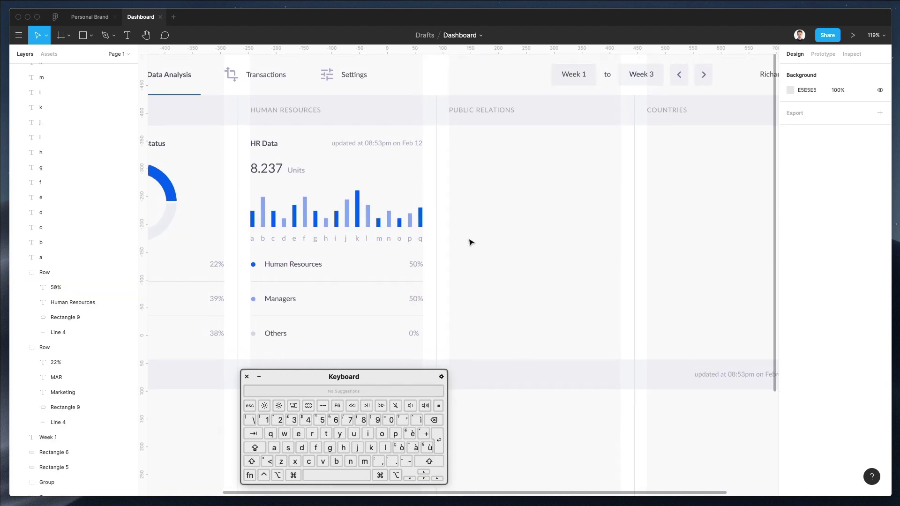
pyautogui.click(281, 172)
pyautogui.click(852, 292)
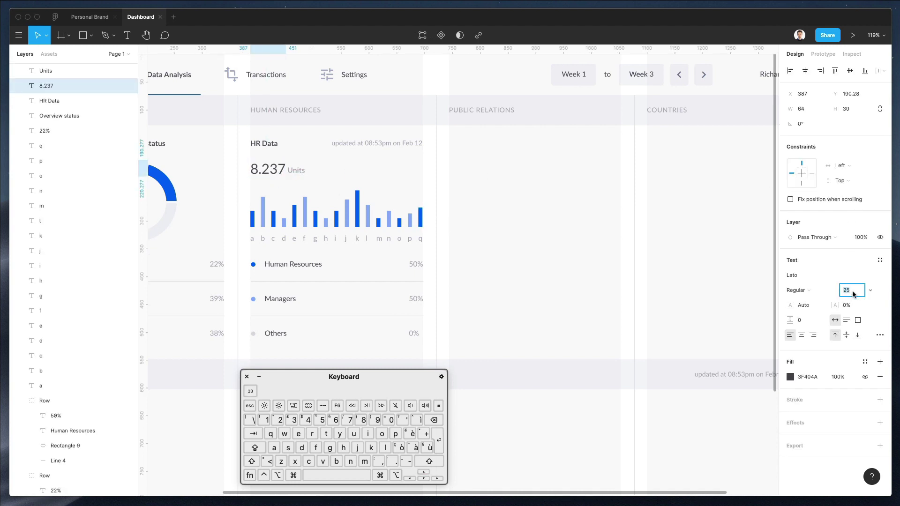
# Step: Reposition the Units text on the 8.237 figure's baseline, at X 459.95 and Y 203.28
pyautogui.click(298, 173)
pyautogui.press('Down')
pyautogui.press('Down')
pyautogui.press('Down')
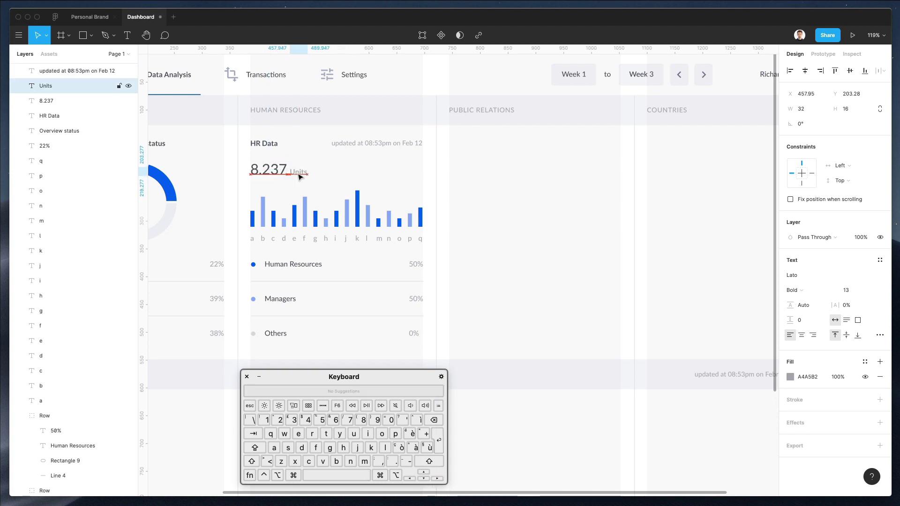
pyautogui.scroll(3, 300, 177)
pyautogui.scroll(-5, 300, 176)
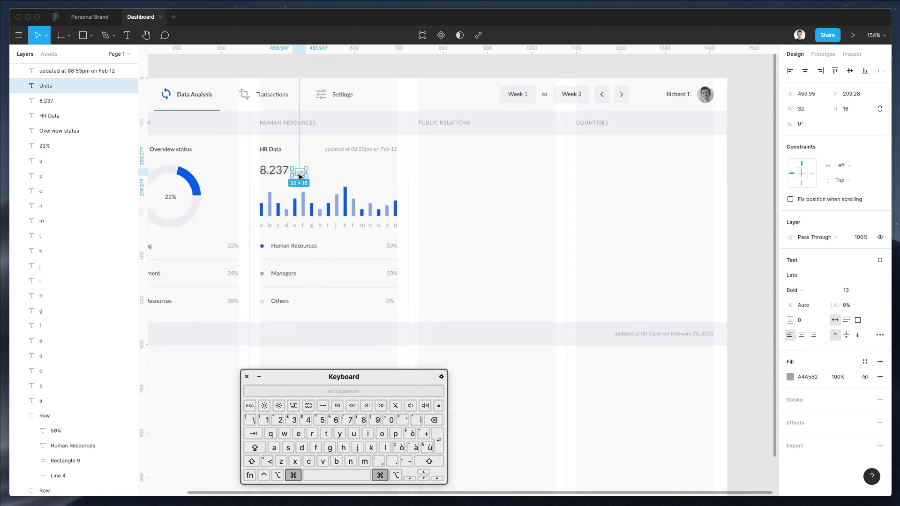
pyautogui.hscroll(-2, 300, 176)
pyautogui.click(365, 141)
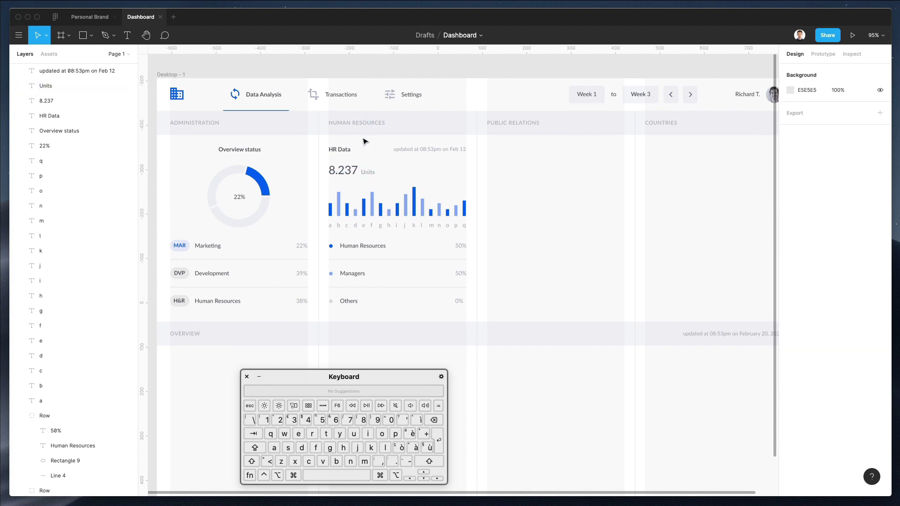
# Step: Change the HR Data and OVERVIEW update timestamps to the Italic style
pyautogui.click(420, 151)
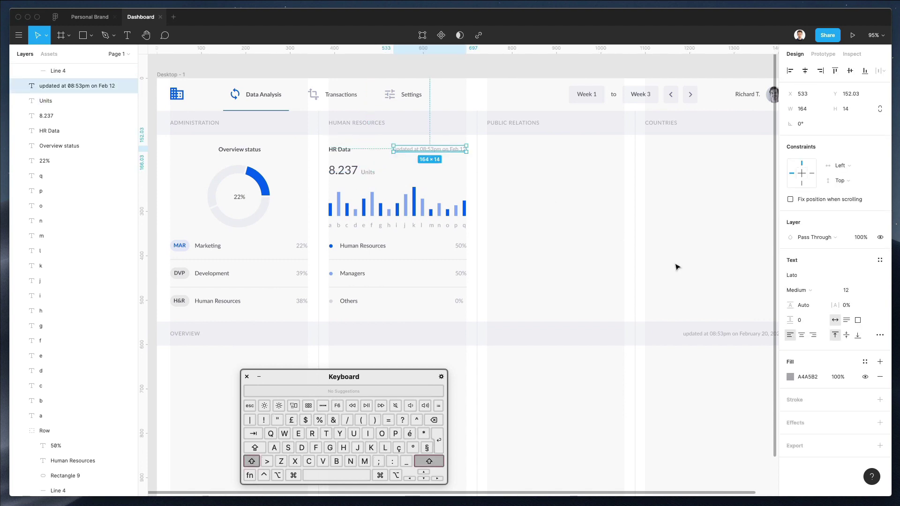
pyautogui.keyDown('shift'); pyautogui.click(712, 334); pyautogui.keyUp('shift')
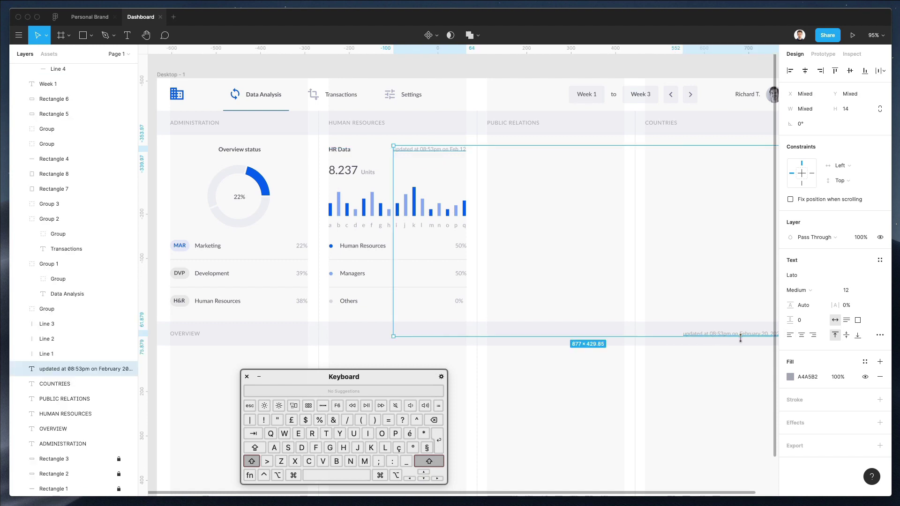
pyautogui.click(794, 298)
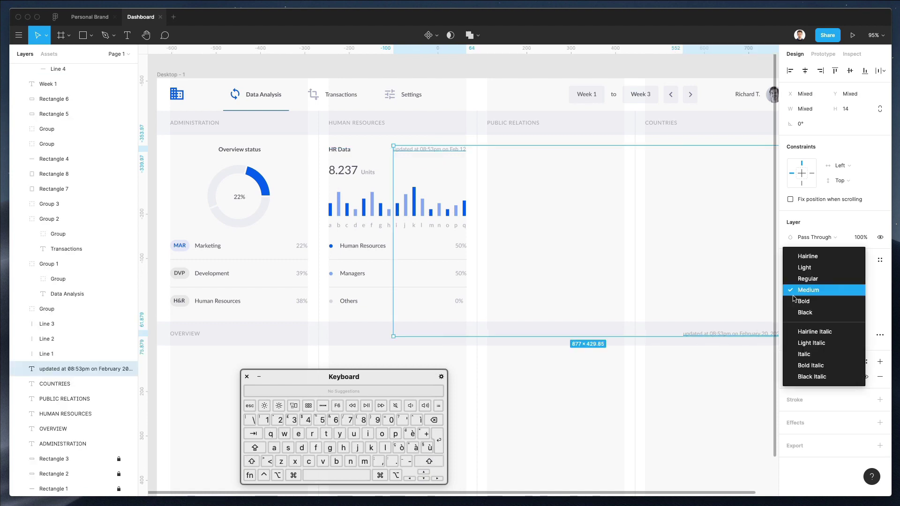
pyautogui.click(826, 359)
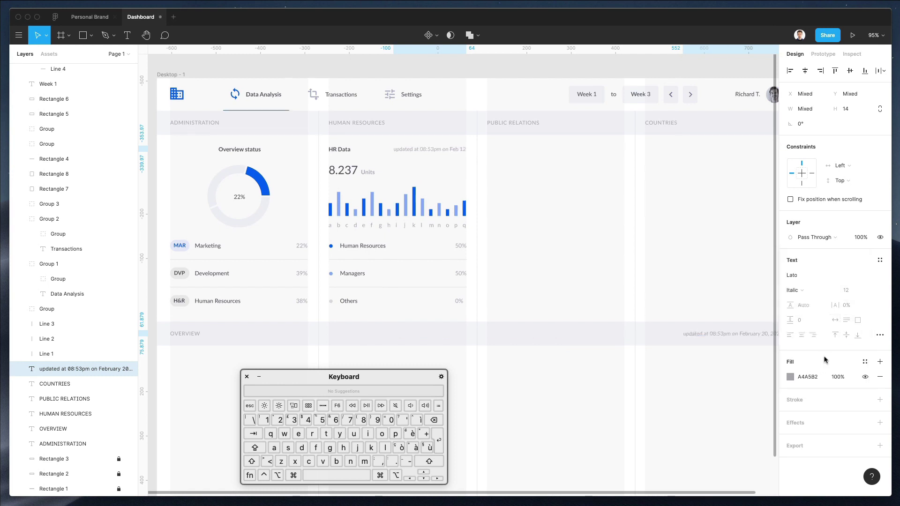
pyautogui.click(508, 153)
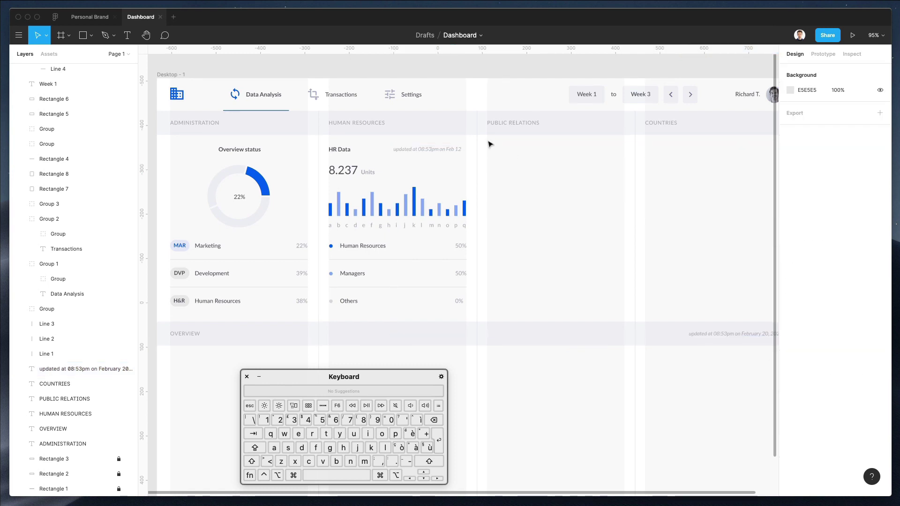
# Step: Make the "08:53pm on Feb 12" part of the HR Data update timestamp Bold Italic
pyautogui.hscroll(2, 488, 142)
pyautogui.doubleClick(363, 149)
pyautogui.moveTo(359, 150); pyautogui.dragTo(385, 151)
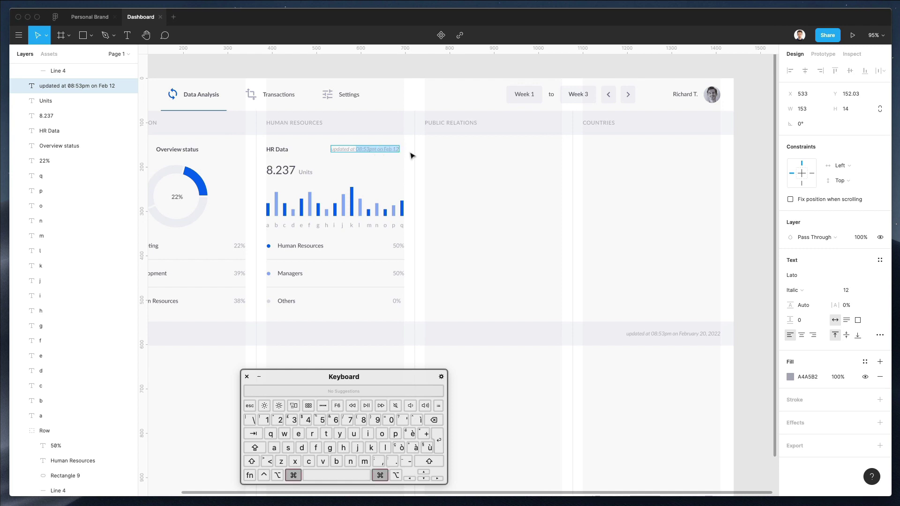
pyautogui.press('super+b')
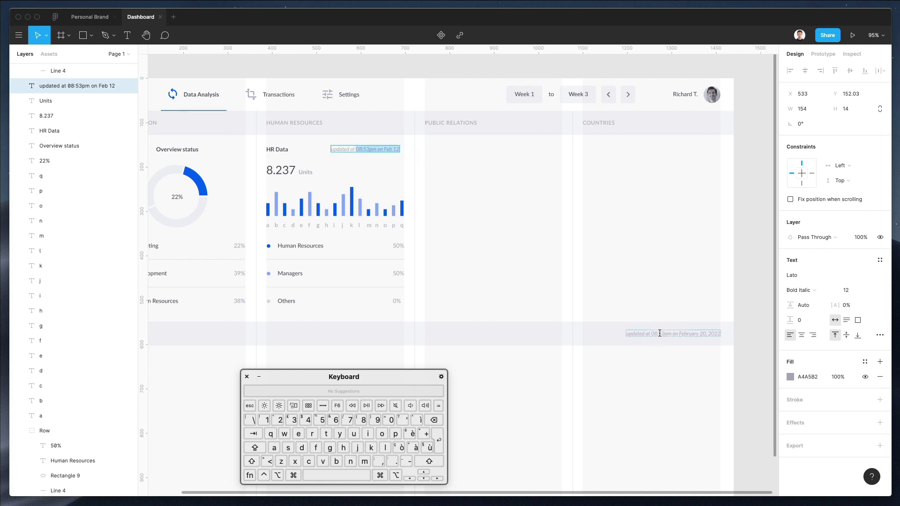
# Step: Make the "08:53pm on February 20, 2022" part of the OVERVIEW update timestamp Bold Italic
pyautogui.click(651, 334)
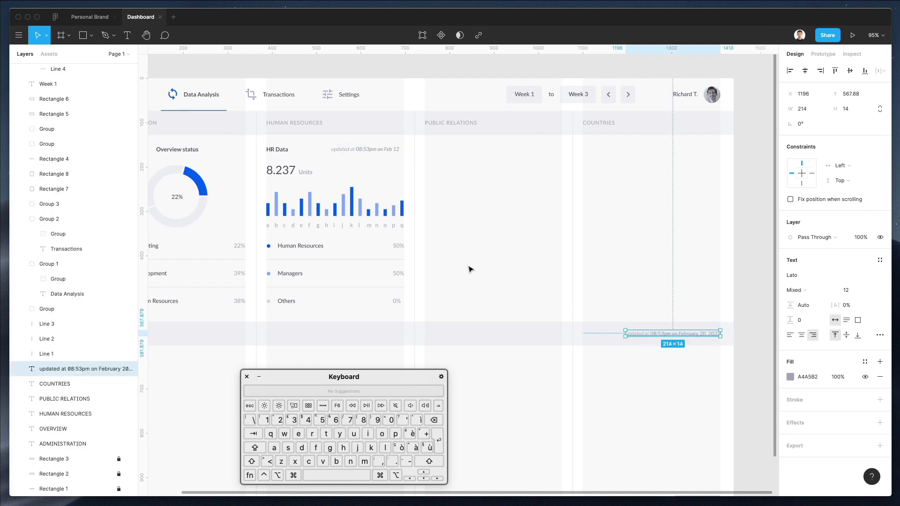
pyautogui.click(480, 234)
# Step: Duplicate the whole HR Data block, including its chart and rows, into the PUBLIC RELATIONS column
pyautogui.moveTo(265, 146); pyautogui.dragTo(408, 321)
pyautogui.press('alt')
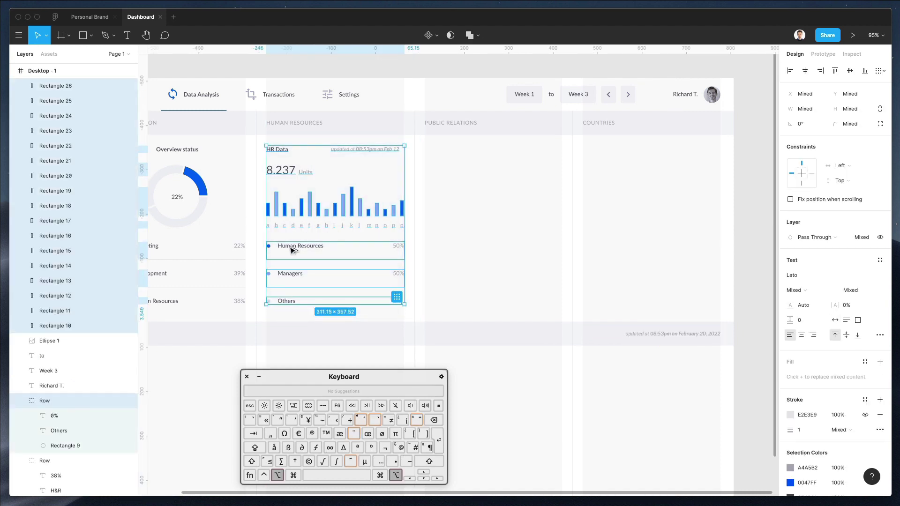
pyautogui.moveTo(293, 246); pyautogui.dragTo(453, 247)
pyautogui.click(482, 143)
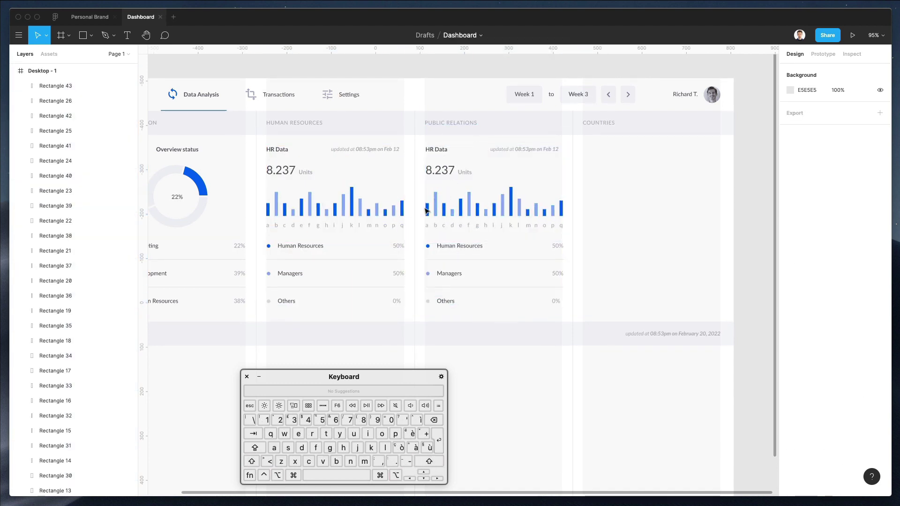
# Step: Recolor the PUBLIC RELATIONS chart bars and the dots of its first two rows to red FF003D
pyautogui.moveTo(425, 203); pyautogui.dragTo(563, 218)
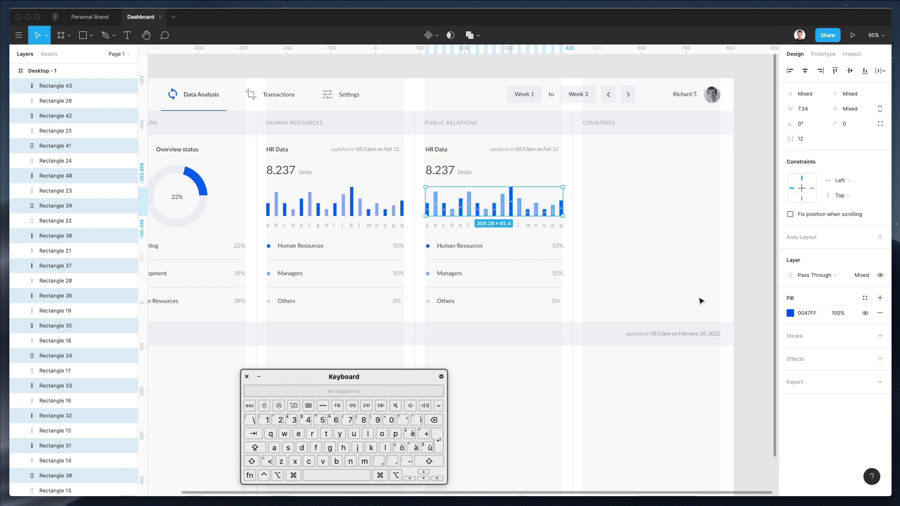
pyautogui.keyDown('shift'); pyautogui.keyDown('super'); pyautogui.click(427, 245); pyautogui.keyUp('super'); pyautogui.keyUp('shift')
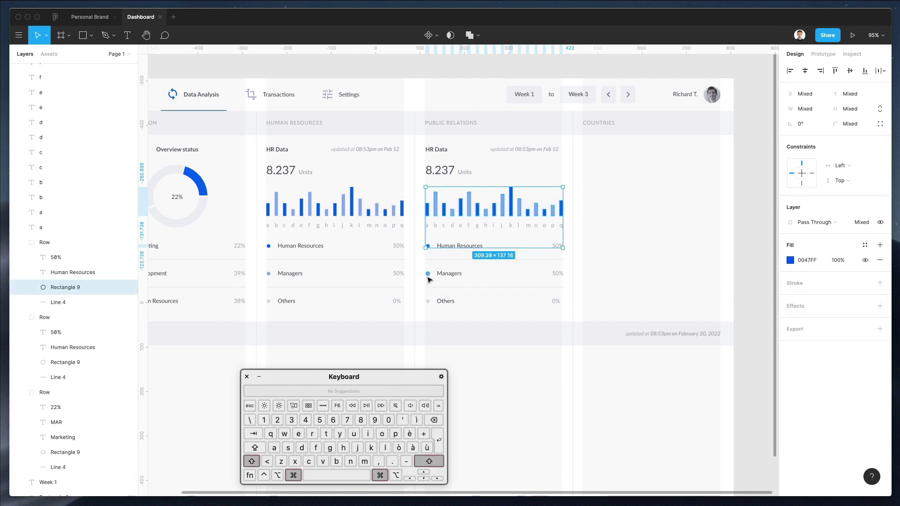
pyautogui.keyDown('shift'); pyautogui.keyDown('super'); pyautogui.click(428, 273); pyautogui.keyUp('super'); pyautogui.keyUp('shift')
pyautogui.click(791, 260)
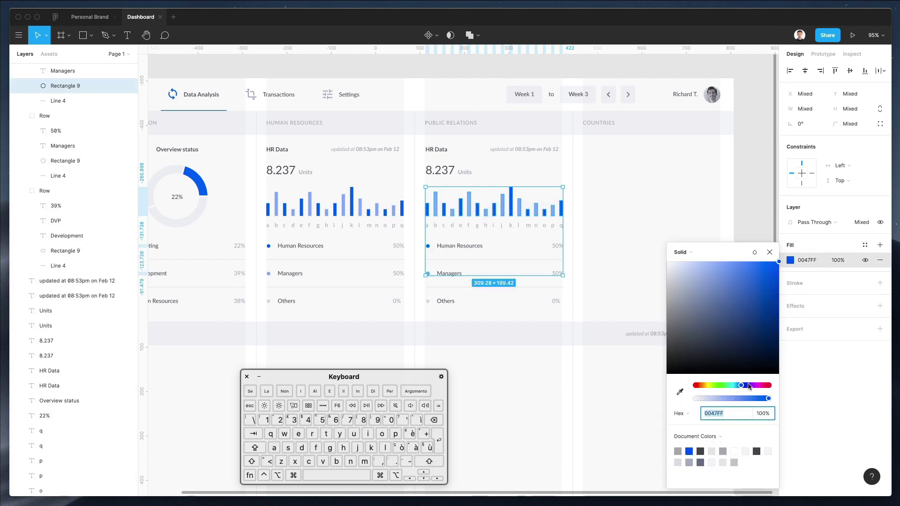
pyautogui.moveTo(749, 386); pyautogui.dragTo(765, 387)
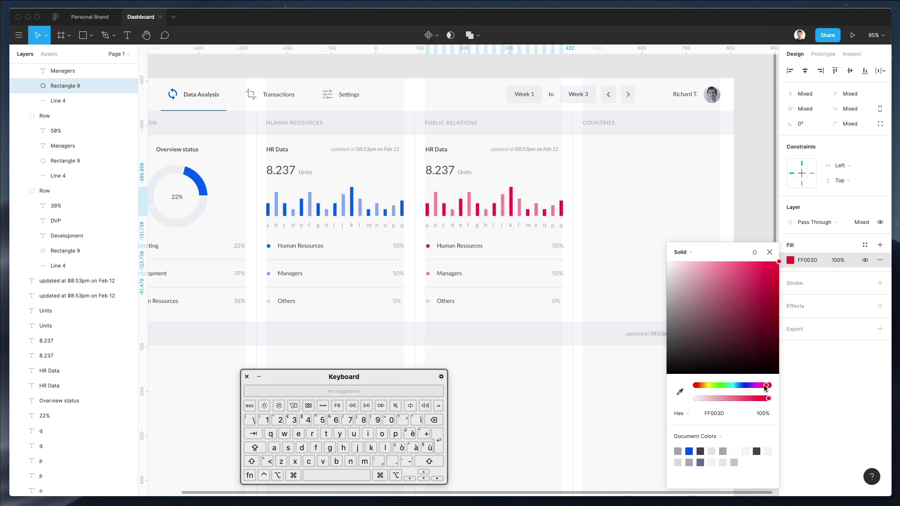
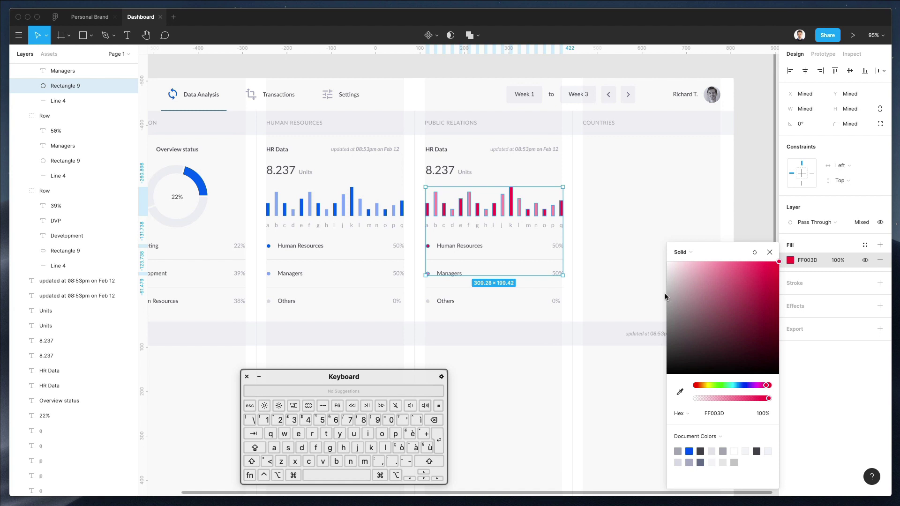
pyautogui.click(618, 213)
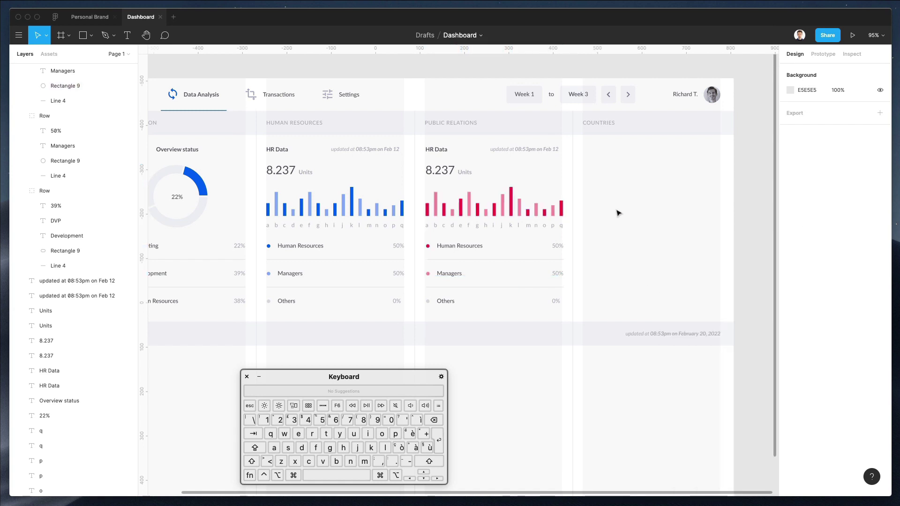
# Step: Change the PUBLIC RELATIONS block's title to "PR Data"
pyautogui.hscroll(-3, 618, 213)
pyautogui.hscroll(-4, 627, 213)
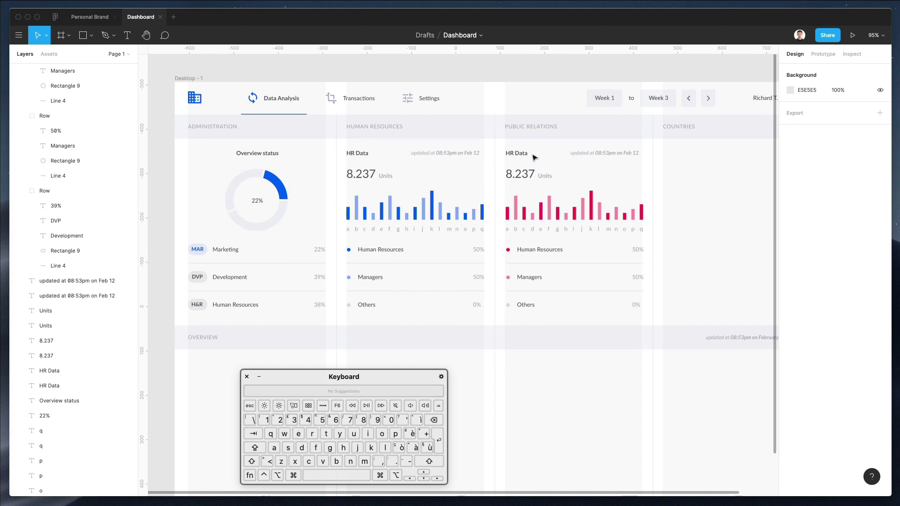
pyautogui.click(520, 156)
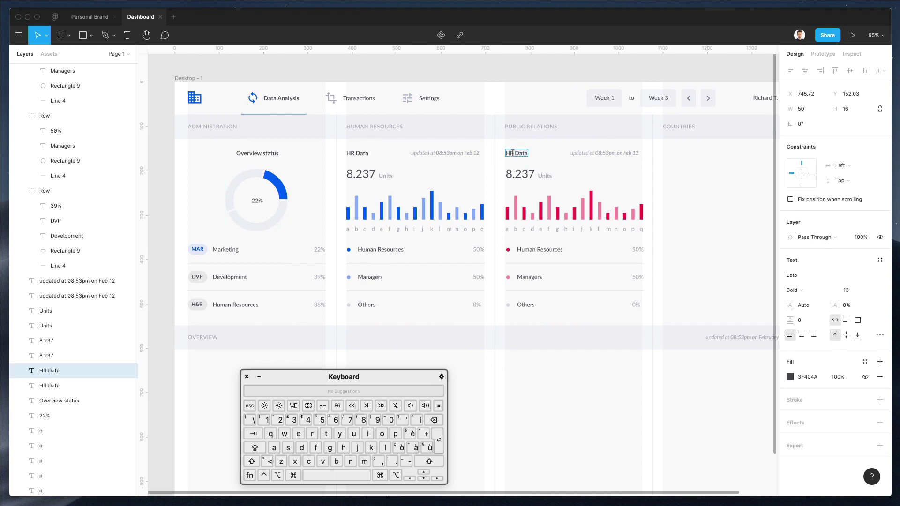
pyautogui.doubleClick(513, 154)
pyautogui.write('R')
# Step: Change the PR Data headline figure to 7.131
pyautogui.hscroll(-2, 490, 155)
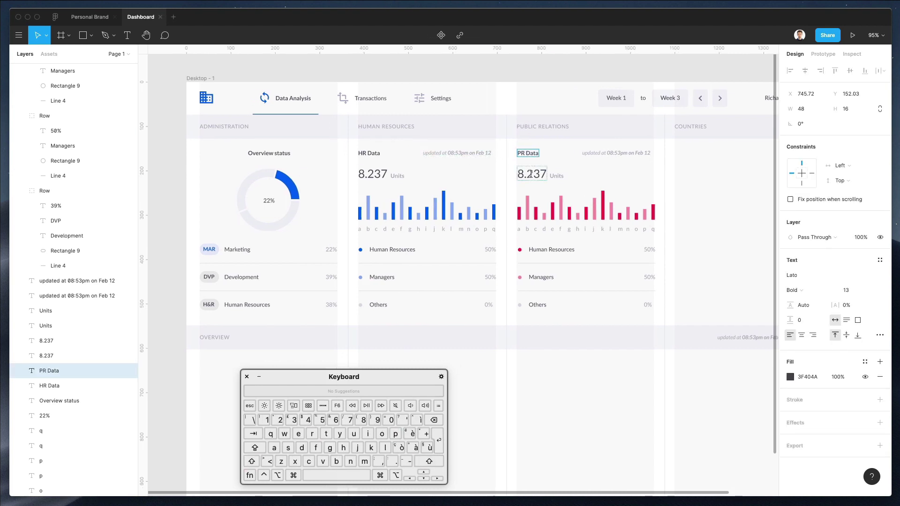
pyautogui.click(515, 174)
pyautogui.doubleClick(515, 174)
pyautogui.scroll(-1, 516, 174)
pyautogui.write('7')
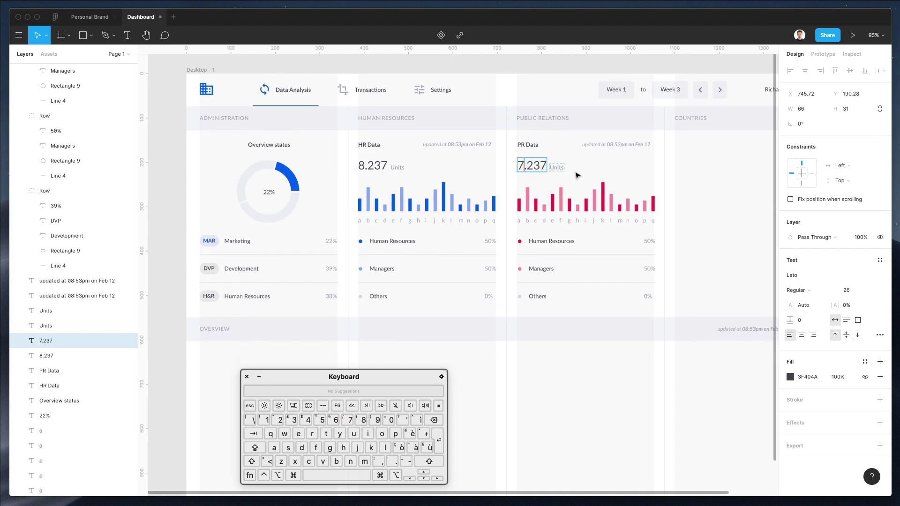
pyautogui.moveTo(526, 165); pyautogui.dragTo(557, 167)
pyautogui.write('231')
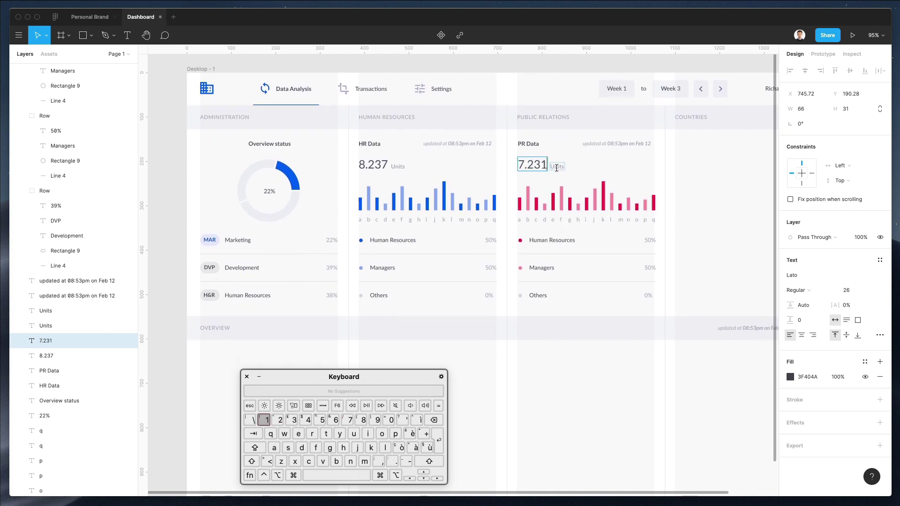
pyautogui.press('BackSpace')
pyautogui.write('1')
pyautogui.press('Escape')
# Step: Vary the heights of bars a to f in the PR chart, with b about 29, c about 49 and f about 15 high
pyautogui.click(528, 197)
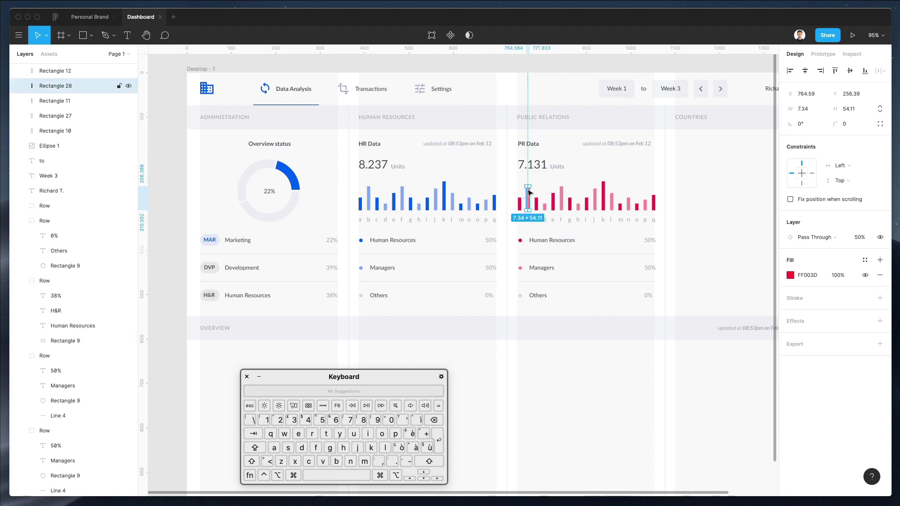
pyautogui.moveTo(528, 188); pyautogui.dragTo(529, 196)
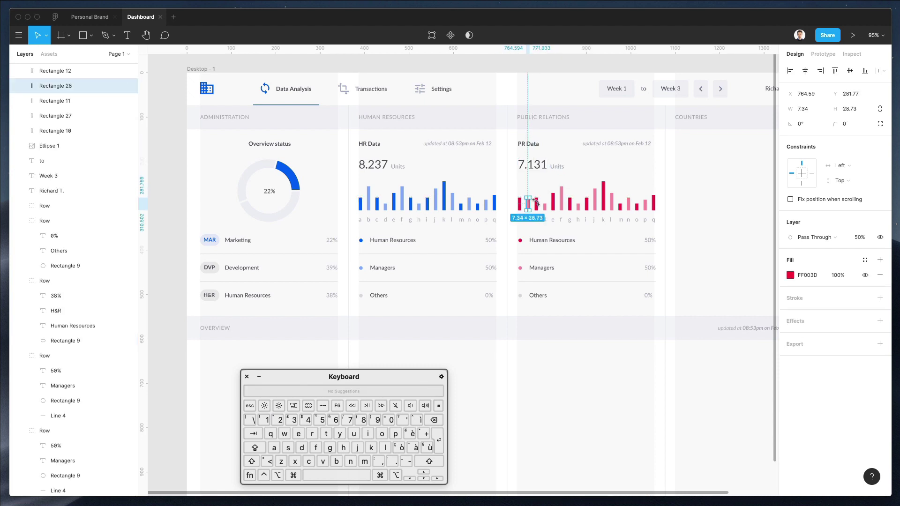
pyautogui.click(536, 204)
pyautogui.moveTo(537, 198); pyautogui.dragTo(536, 189)
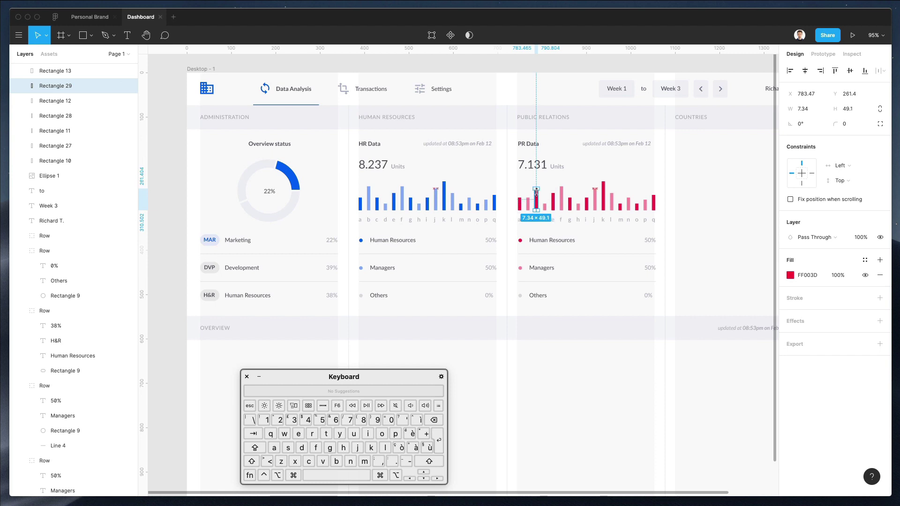
pyautogui.click(521, 204)
pyautogui.moveTo(519, 203); pyautogui.dragTo(561, 206)
pyautogui.click(562, 195)
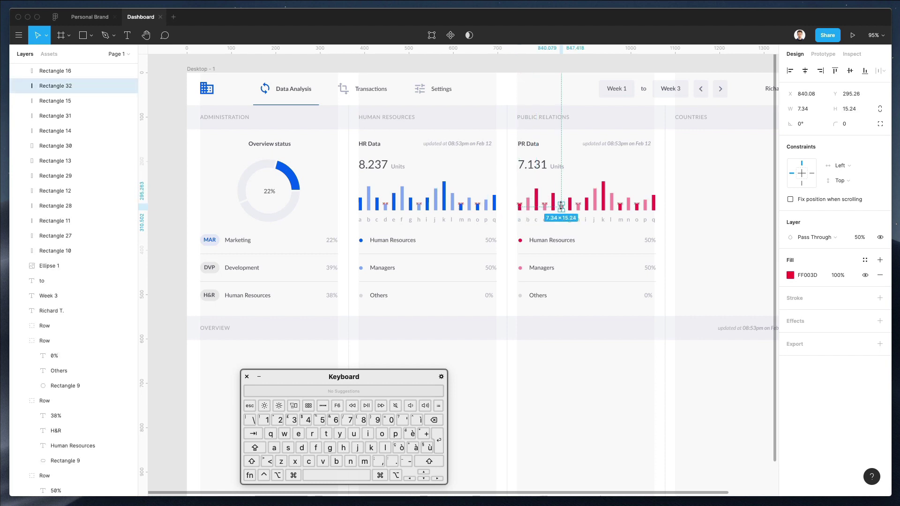
# Step: Shorten bar k of the PR chart and extend bar q upward to about 51 high
pyautogui.click(604, 190)
pyautogui.moveTo(603, 186); pyautogui.dragTo(602, 199)
pyautogui.click(612, 188)
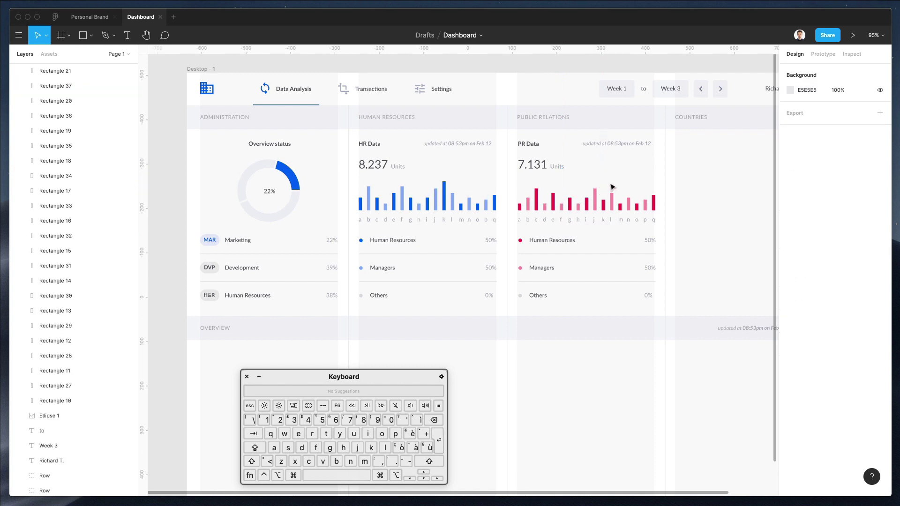
pyautogui.click(653, 202)
pyautogui.moveTo(654, 195); pyautogui.dragTo(654, 188)
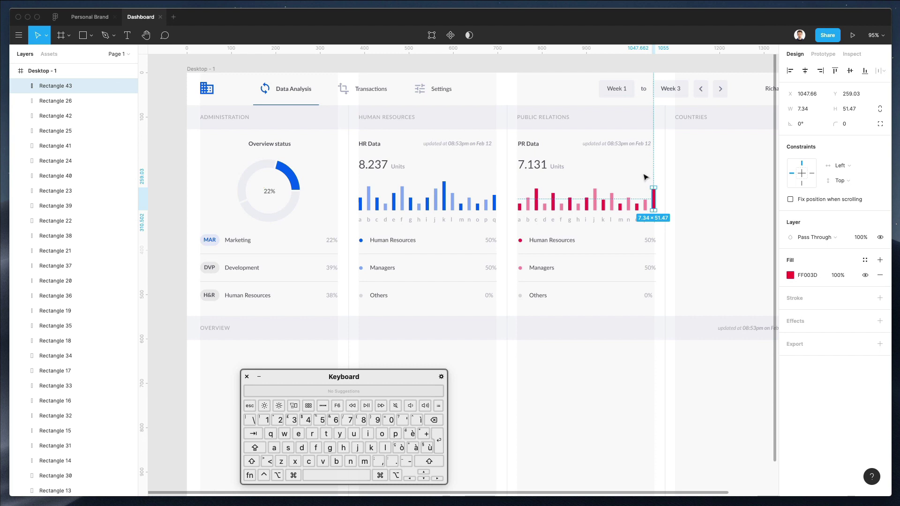
pyautogui.click(645, 177)
# Step: Change the label of the first PR Data row to "Public Relations"
pyautogui.hscroll(1, 645, 177)
pyautogui.hscroll(5, 645, 177)
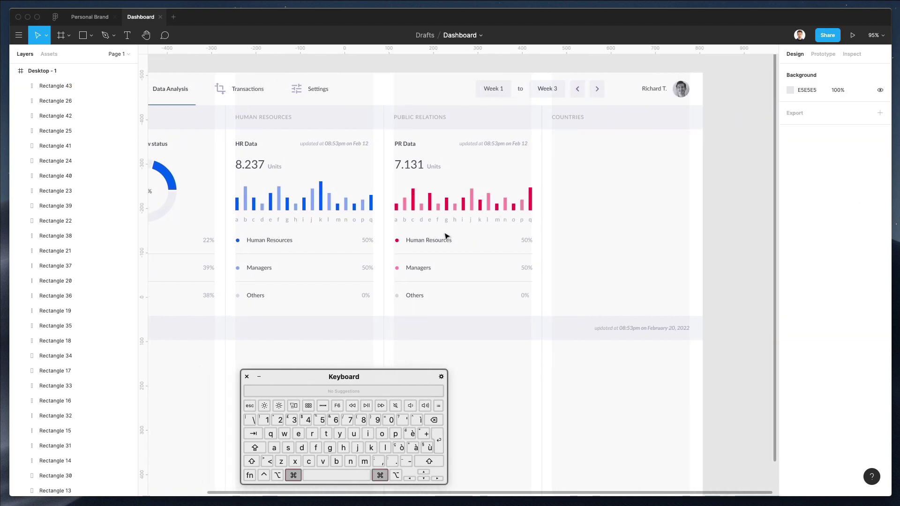
pyautogui.keyDown('super'); pyautogui.click(438, 243); pyautogui.keyUp('super')
pyautogui.press('Return')
pyautogui.write('Public Relations')
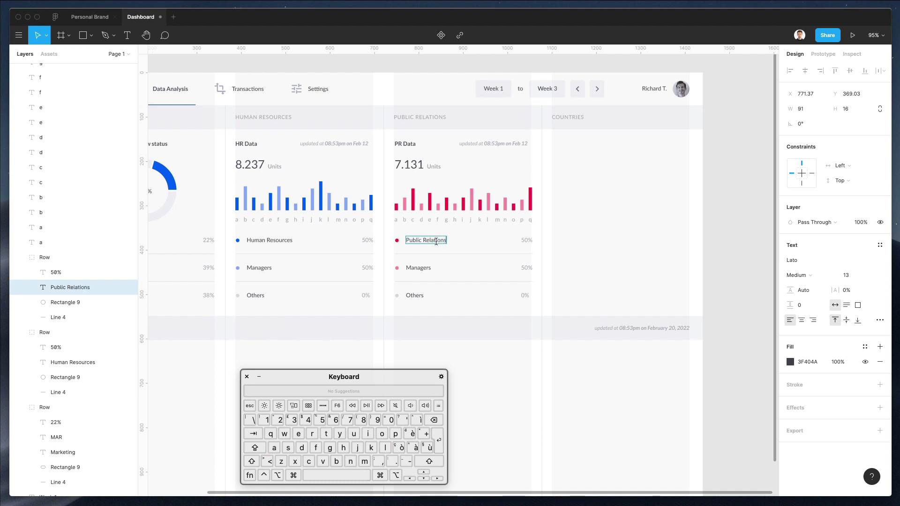
pyautogui.doubleClick(424, 268)
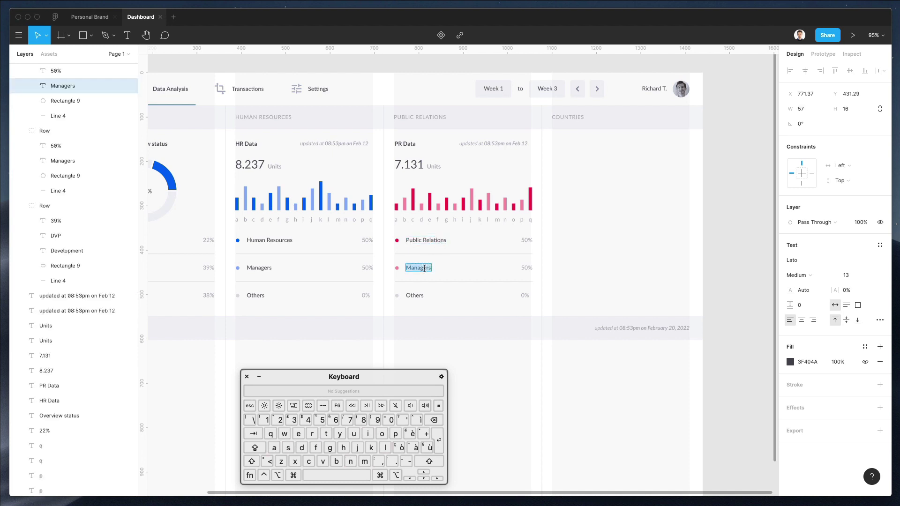
pyautogui.press('Escape')
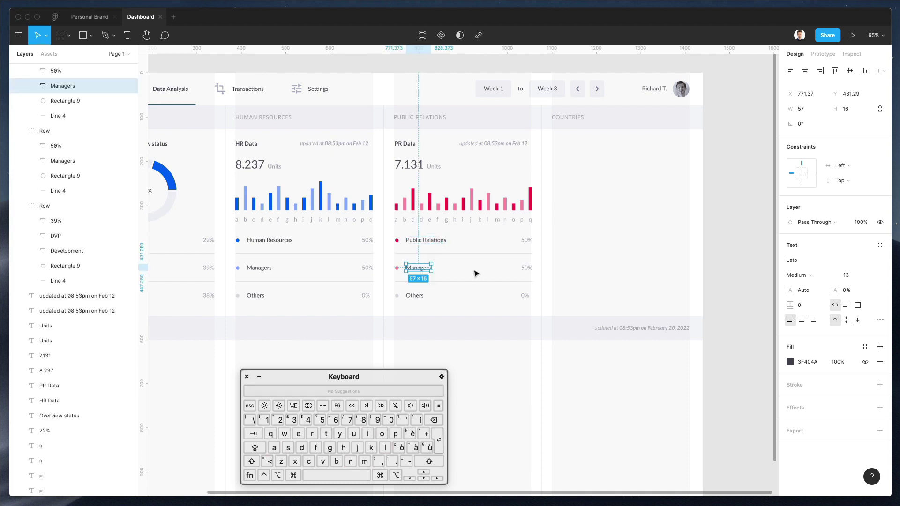
pyautogui.press('Escape')
# Step: Duplicate the Overview status title and the three department rows from ADMINISTRATION into the COUNTRIES column
pyautogui.hscroll(-1, 475, 273)
pyautogui.hscroll(3, 475, 273)
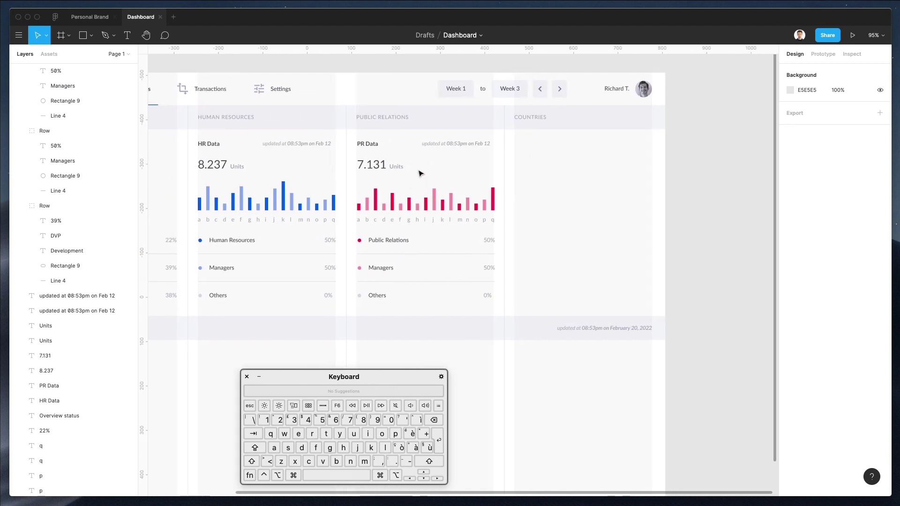
pyautogui.hscroll(-10, 416, 170)
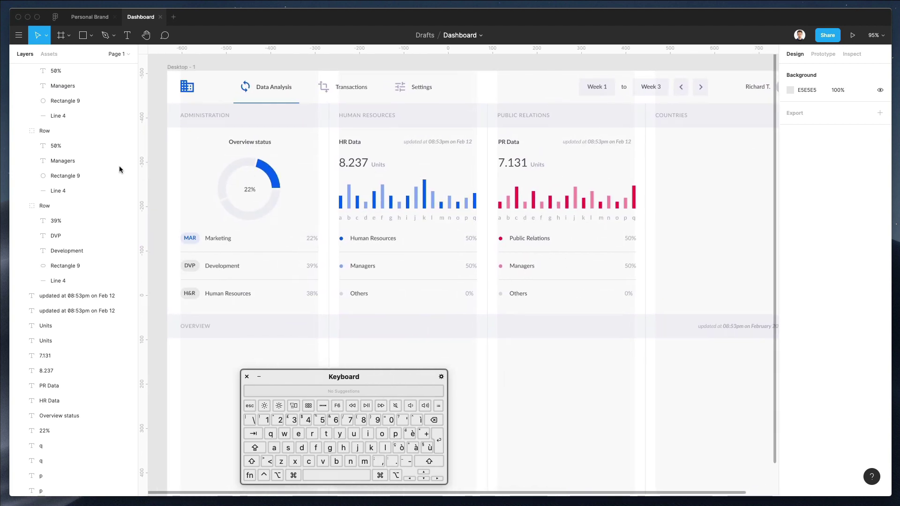
pyautogui.scroll(-1, 181, 139)
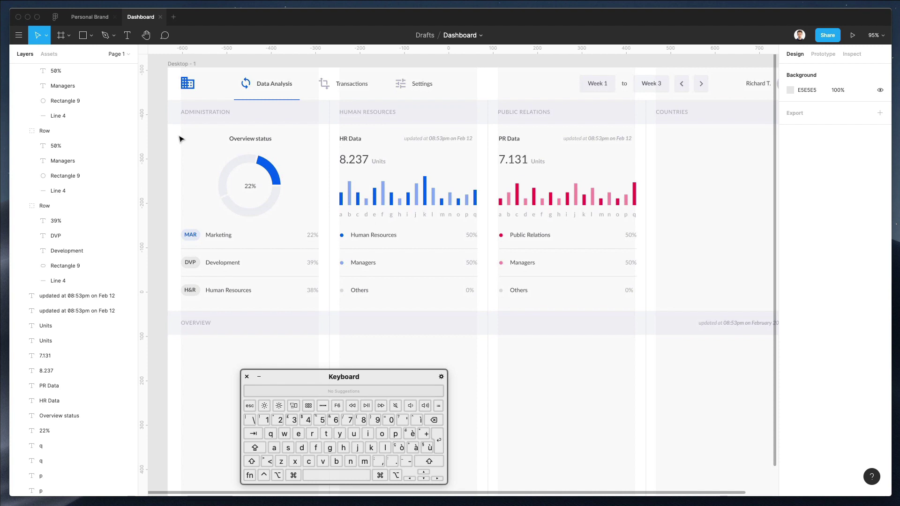
pyautogui.scroll(1, 189, 233)
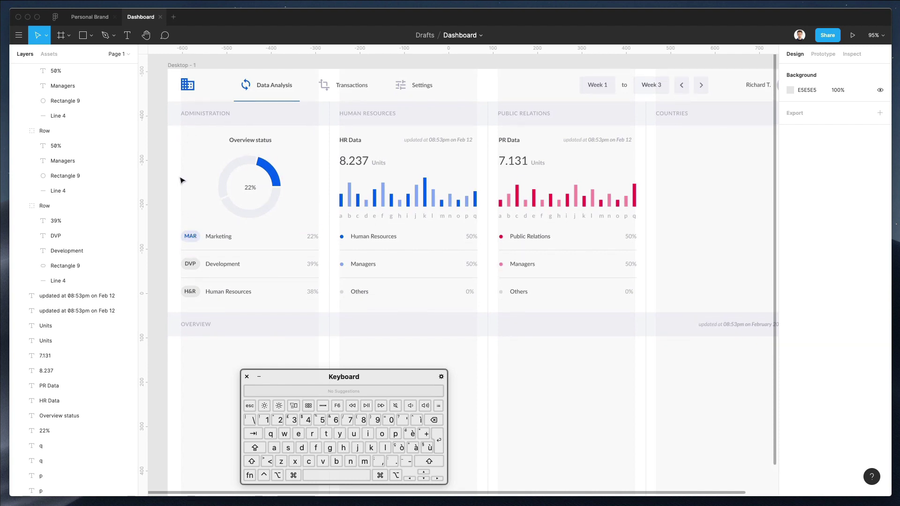
pyautogui.scroll(-1, 186, 149)
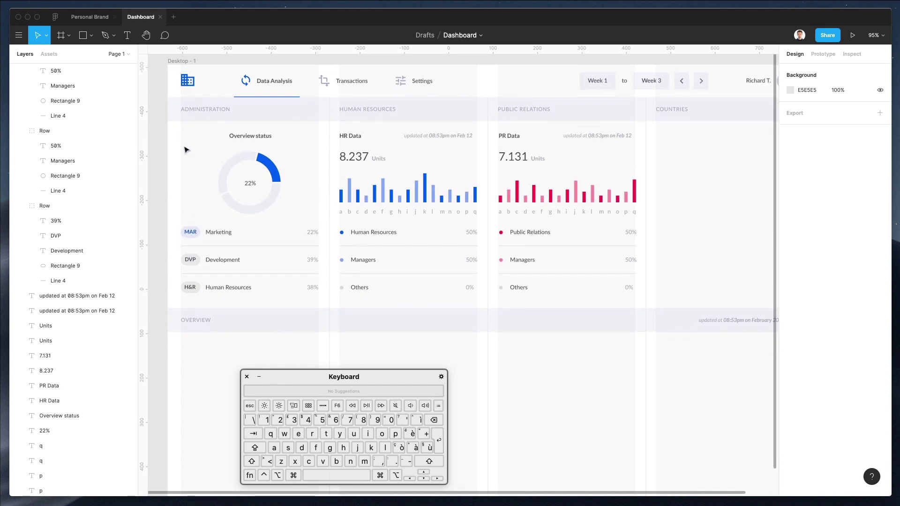
pyautogui.moveTo(178, 230); pyautogui.dragTo(328, 311)
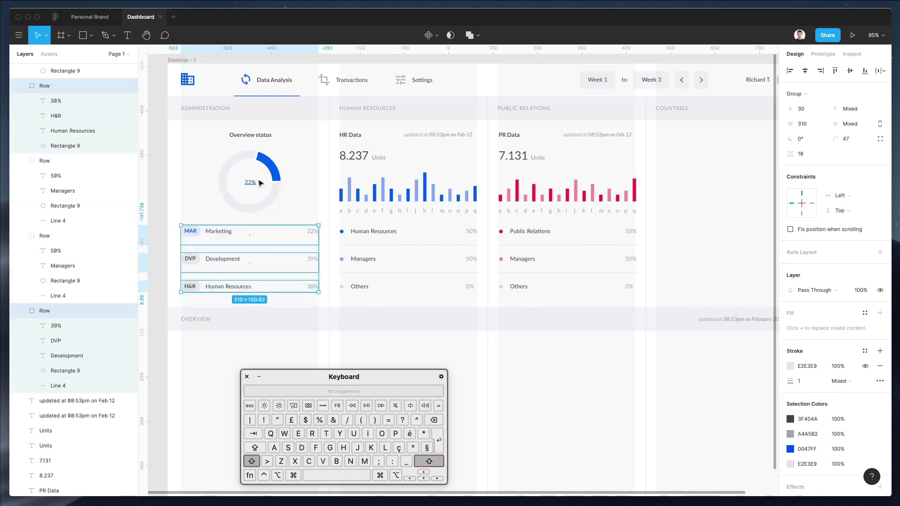
pyautogui.keyDown('shift'); pyautogui.click(256, 146); pyautogui.keyUp('shift')
pyautogui.moveTo(242, 243); pyautogui.dragTo(699, 230)
pyautogui.hscroll(2, 698, 230)
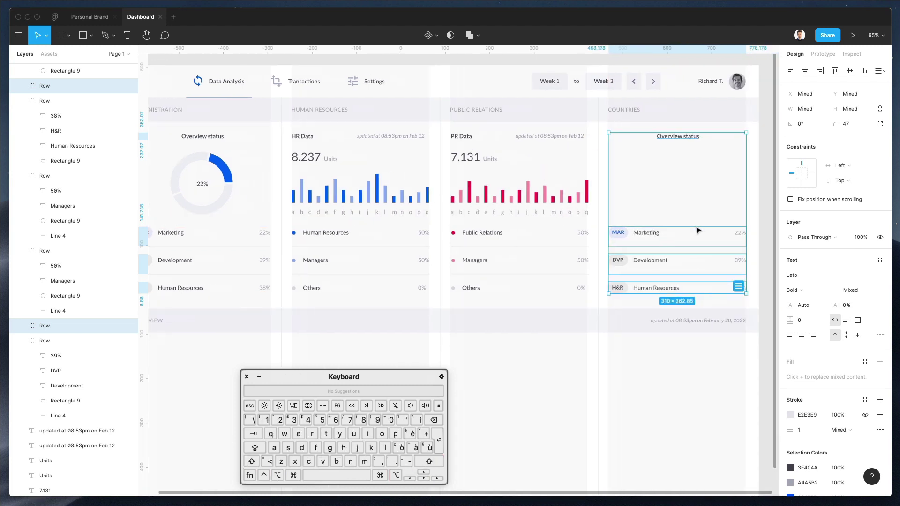
pyautogui.hscroll(3, 697, 230)
pyautogui.click(681, 235)
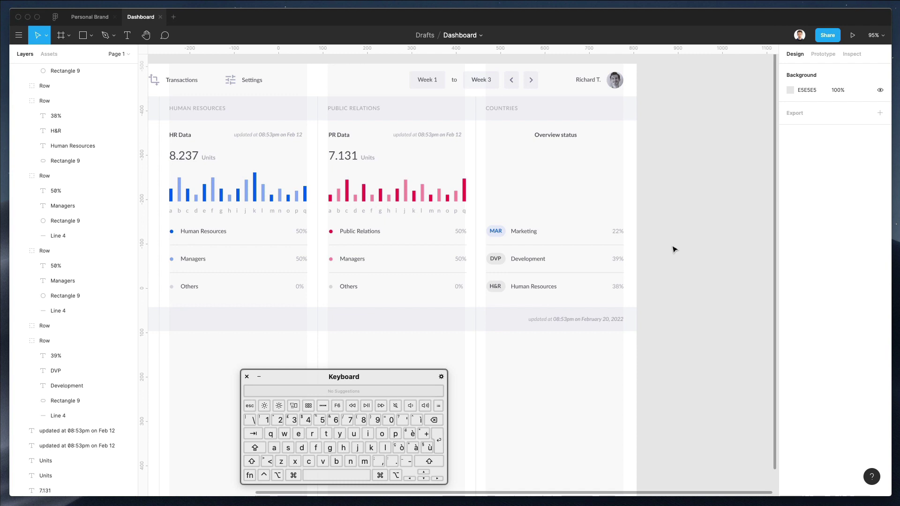
# Step: Stack three evenly spaced copies of the Marketing row above the original in the COUNTRIES column
pyautogui.moveTo(568, 288); pyautogui.dragTo(662, 249)
pyautogui.click(663, 249)
pyautogui.moveTo(528, 237); pyautogui.dragTo(543, 207)
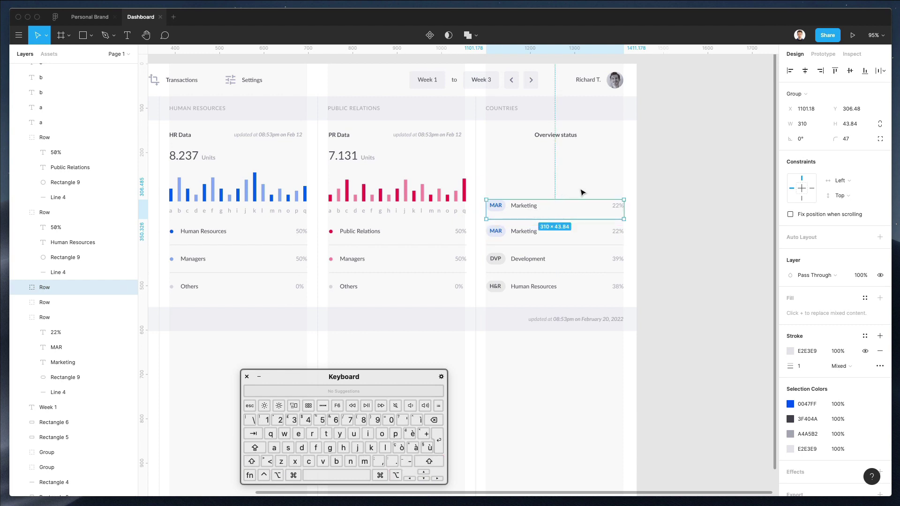
pyautogui.press('super+d')
pyautogui.press('super+d')
pyautogui.click(675, 150)
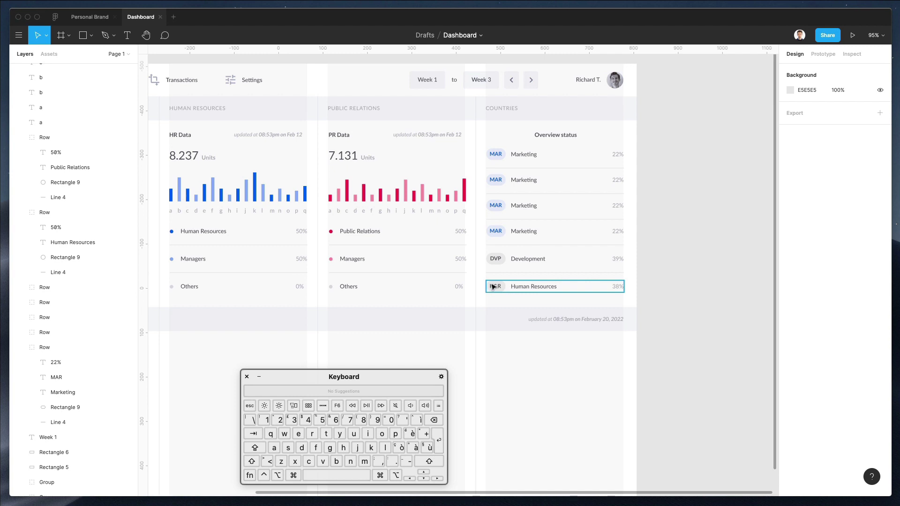
pyautogui.click(624, 223)
pyautogui.click(671, 206)
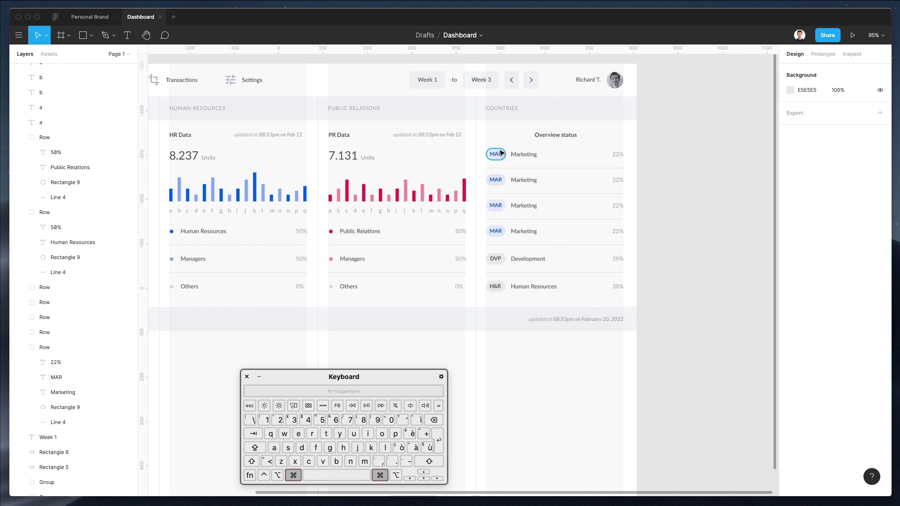
# Step: Delete the department code badges (MAR, DVP, H&R) from all six rows of the COUNTRIES column
pyautogui.moveTo(487, 149); pyautogui.dragTo(514, 307)
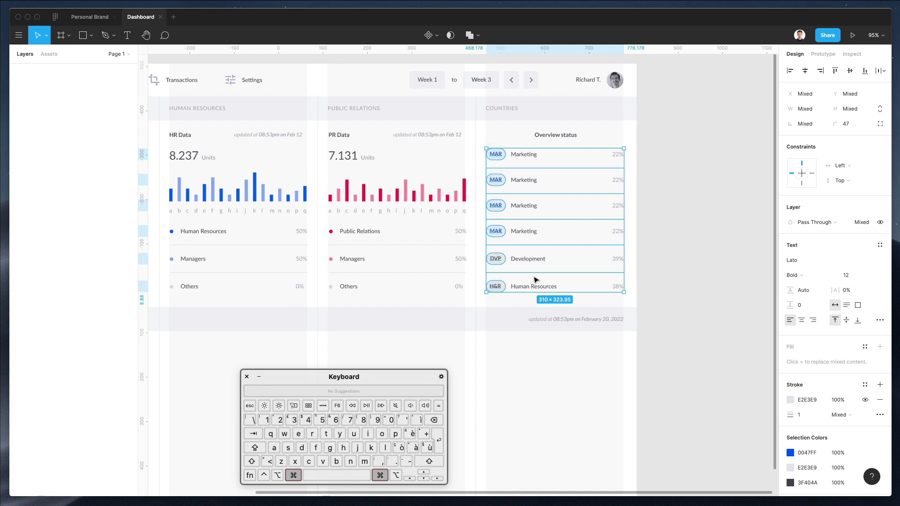
pyautogui.moveTo(592, 140); pyautogui.dragTo(599, 308)
pyautogui.press('BackSpace')
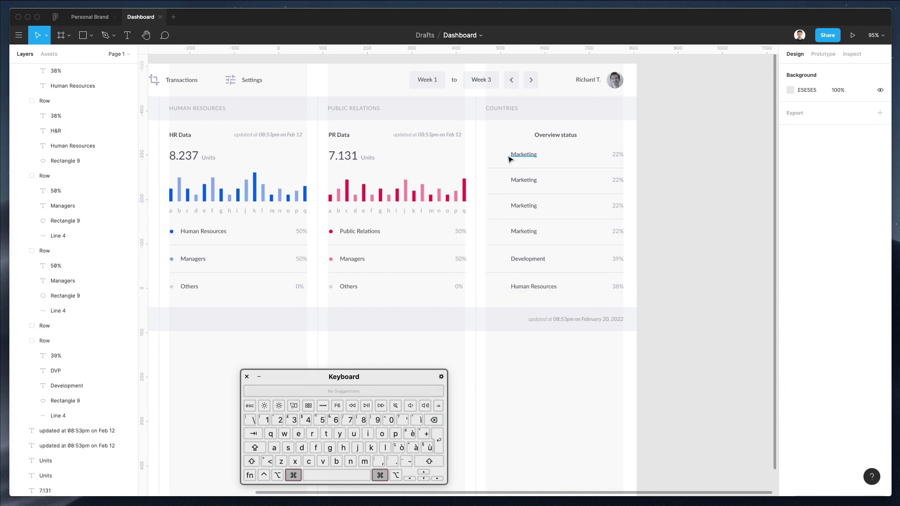
# Step: Try shifting the six row names in the COUNTRIES column 20 px left, returning them to their original position
pyautogui.moveTo(496, 156); pyautogui.dragTo(505, 249)
pyautogui.moveTo(486, 141); pyautogui.dragTo(507, 301)
pyautogui.hotkey('shift', 'Left')
pyautogui.hotkey('shift', 'Left')
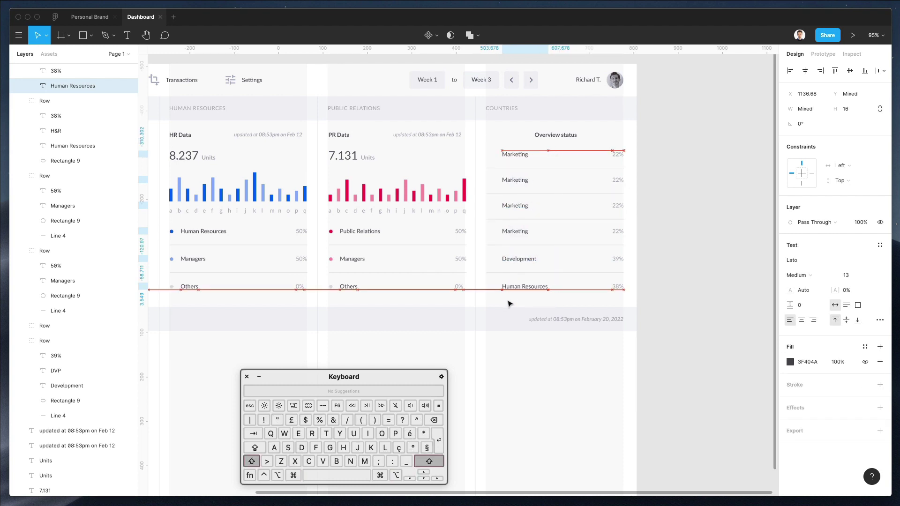
pyautogui.hotkey('shift', 'Right')
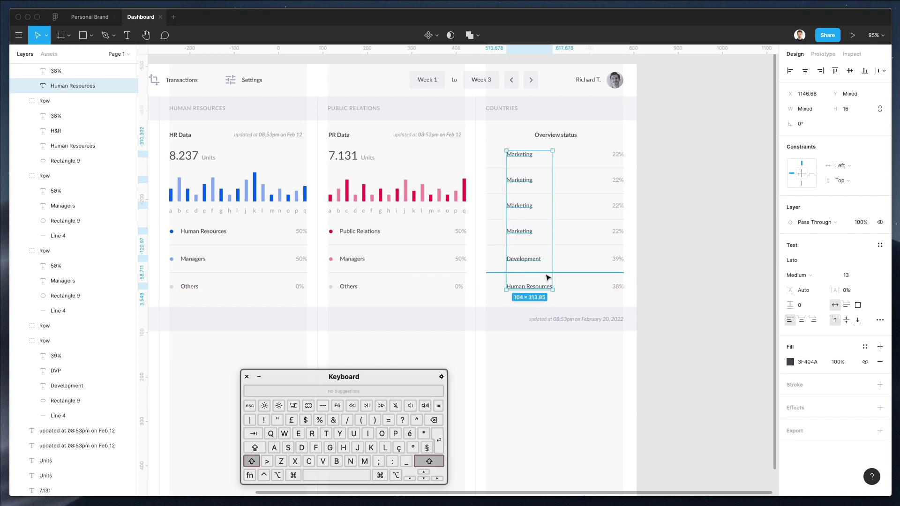
pyautogui.hotkey('shift', 'Right')
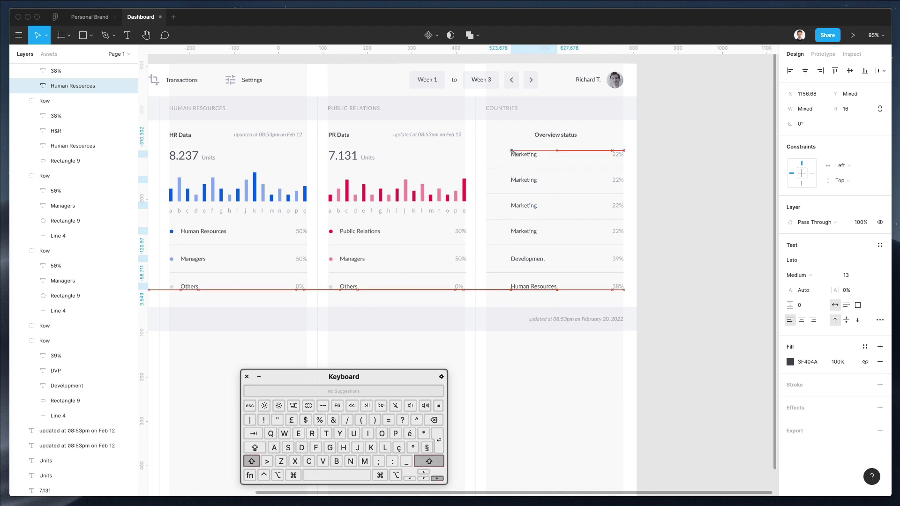
pyautogui.click(609, 136)
# Step: Draw a 36 × 36 circle in front of the first Marketing row in the COUNTRIES column
pyautogui.scroll(-3, 582, 120)
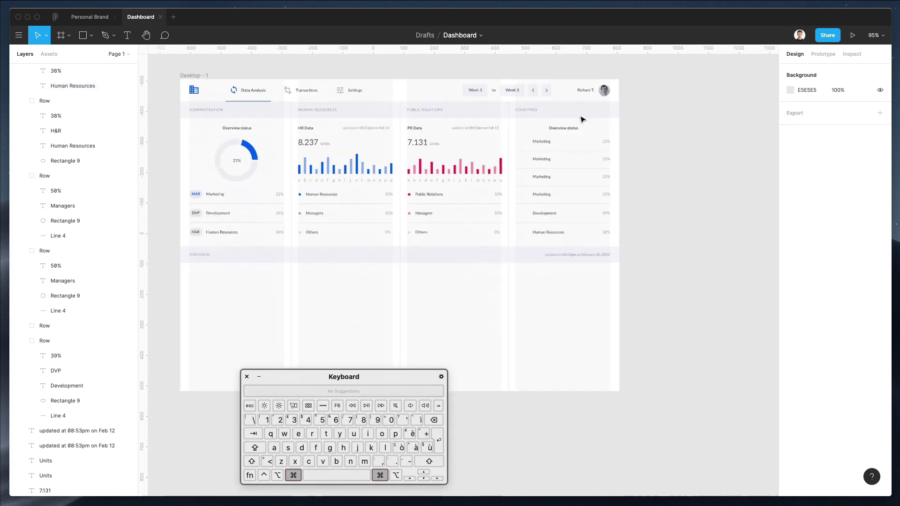
pyautogui.scroll(5, 521, 155)
pyautogui.scroll(5, 521, 156)
pyautogui.press('o')
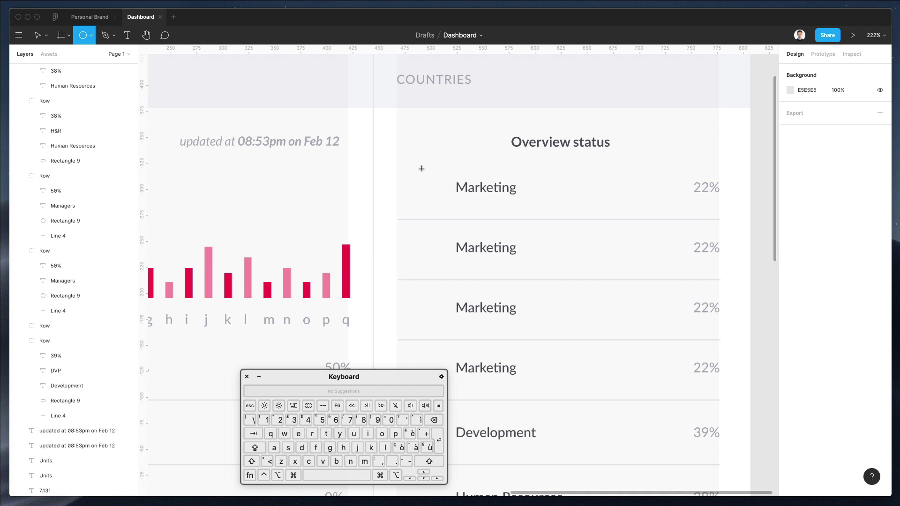
pyautogui.moveTo(397, 170); pyautogui.dragTo(435, 199)
pyautogui.press('Down')
pyautogui.press('Down')
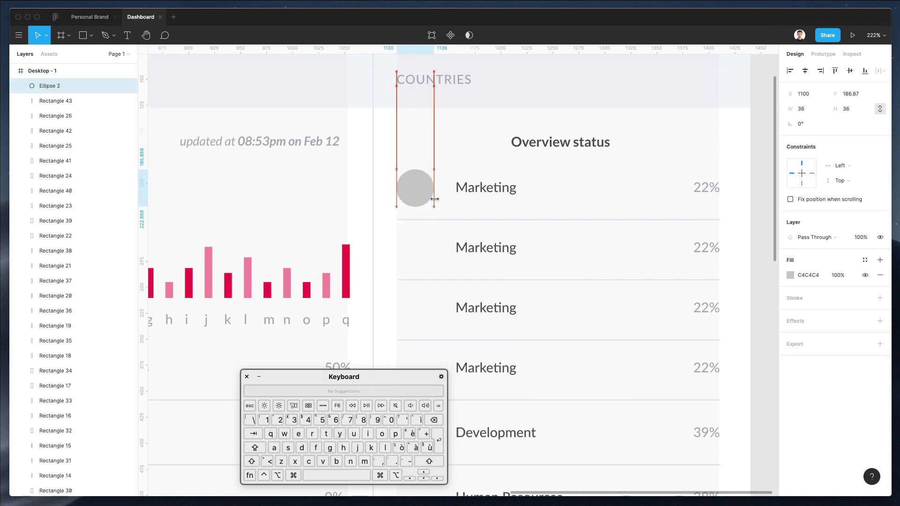
# Step: Shrink the circle to about 32.49 × 32.49 and duplicate it down the column, one for each remaining COUNTRIES row
pyautogui.moveTo(434, 188); pyautogui.dragTo(416, 257)
pyautogui.scroll(-3, 415, 257)
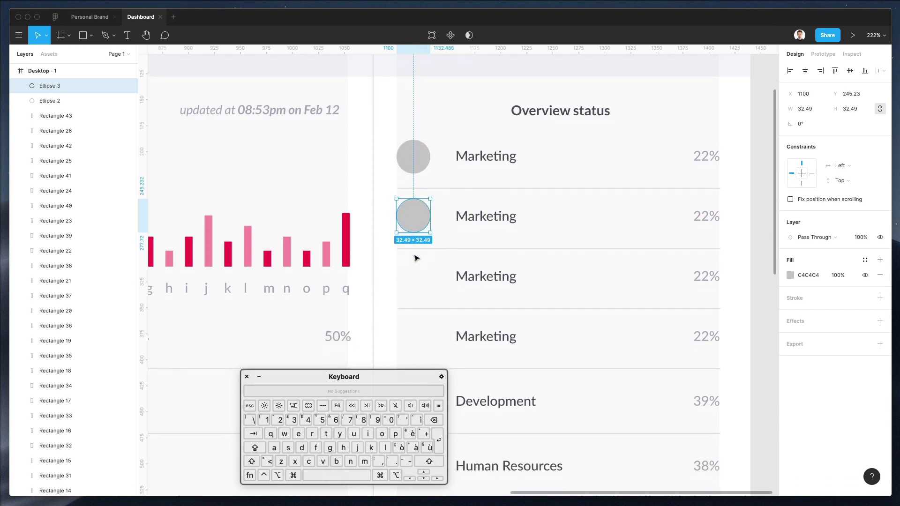
pyautogui.press('super+d')
pyautogui.press('super+d')
pyautogui.press('super+d')
pyautogui.scroll(-5, 416, 258)
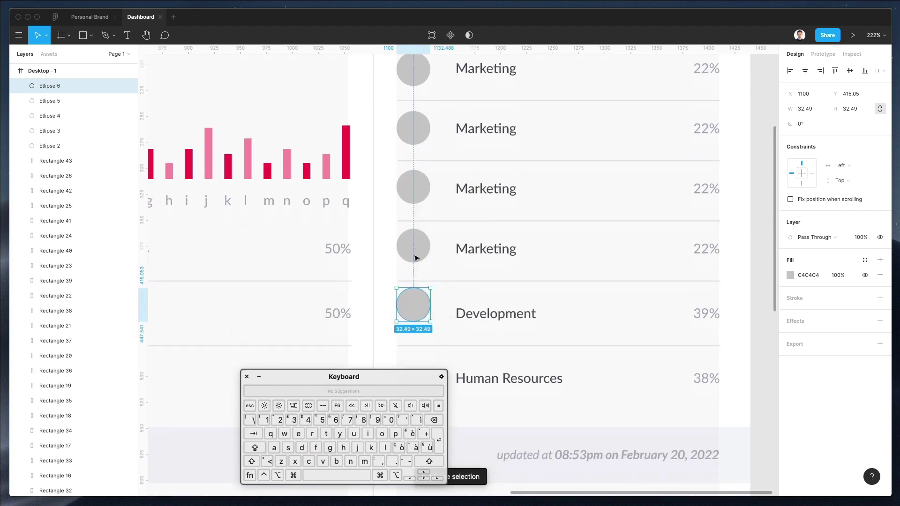
pyautogui.press('super+d')
pyautogui.press('Down')
pyautogui.press('Down')
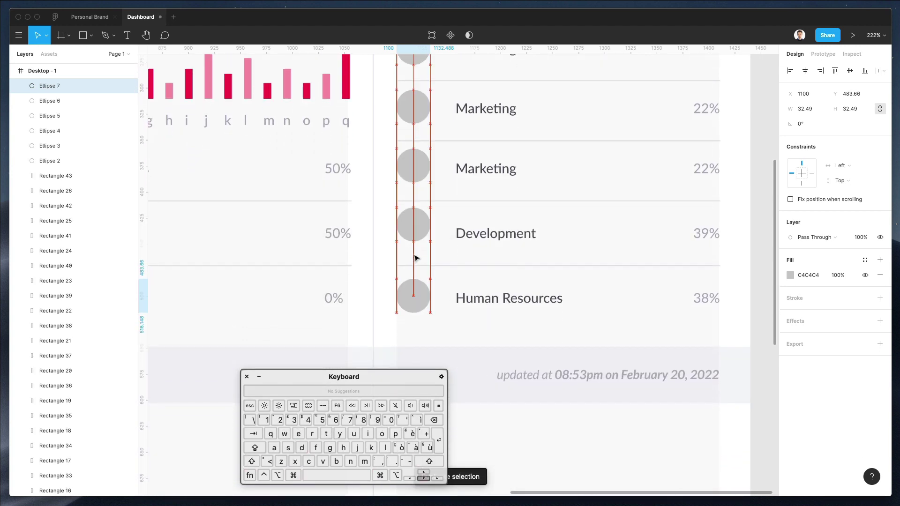
pyautogui.scroll(-5, 416, 258)
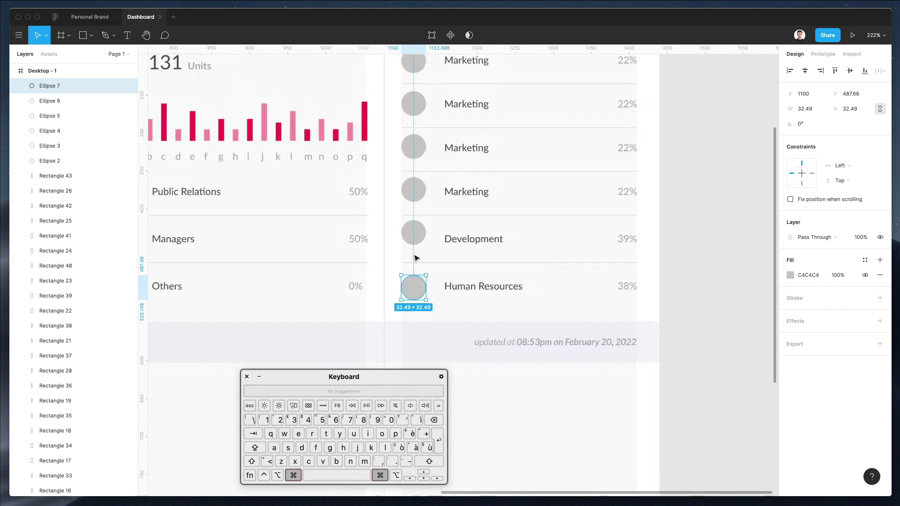
# Step: Distribute the six COUNTRIES circles with even vertical spacing between the first and last rows
pyautogui.keyDown('shift'); pyautogui.click(414, 237); pyautogui.keyUp('shift')
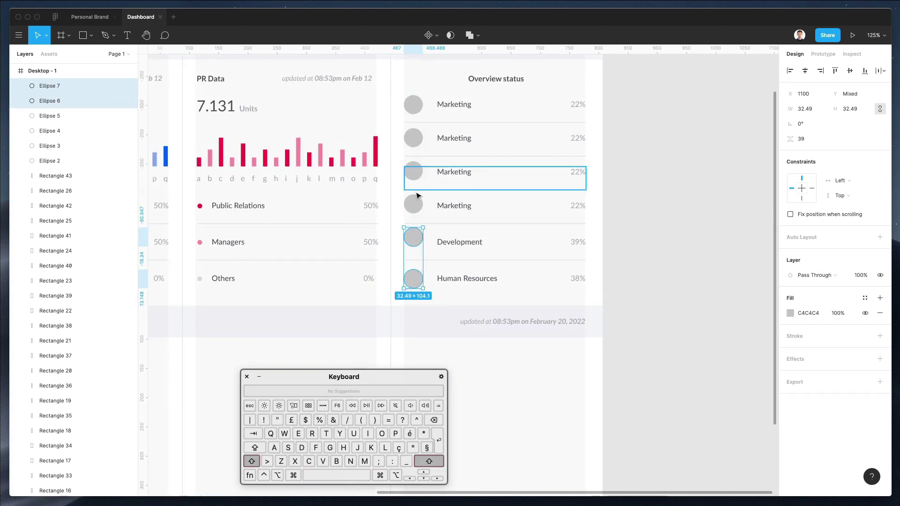
pyautogui.keyDown('shift'); pyautogui.click(415, 200); pyautogui.keyUp('shift')
pyautogui.keyDown('shift'); pyautogui.click(413, 172); pyautogui.keyUp('shift')
pyautogui.keyDown('shift'); pyautogui.click(413, 137); pyautogui.keyUp('shift')
pyautogui.keyDown('shift'); pyautogui.click(413, 105); pyautogui.keyUp('shift')
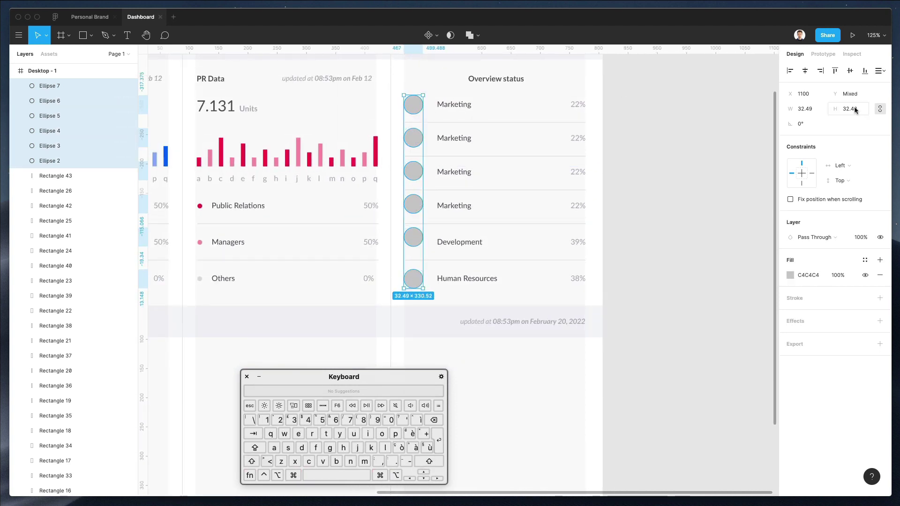
pyautogui.click(880, 71)
pyautogui.click(805, 103)
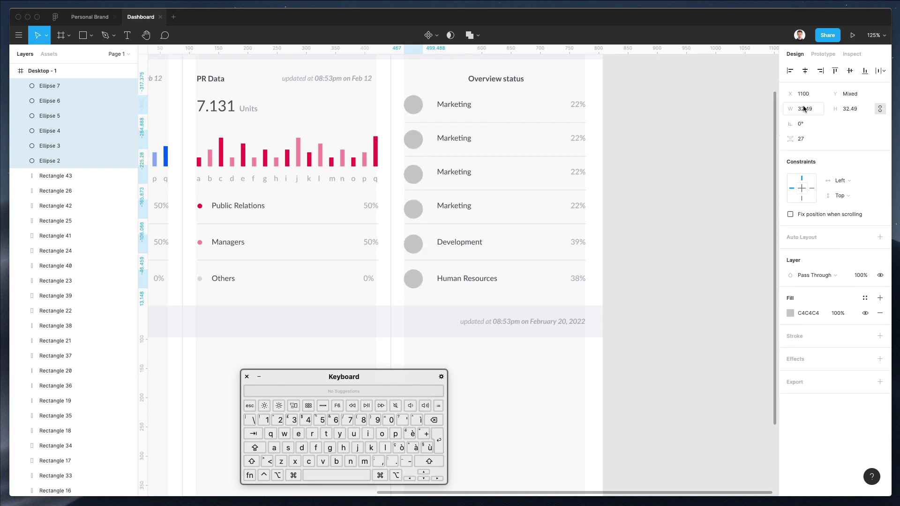
# Step: Set the size of all six circles to 28.49 × 28.49 and nudge them slightly down to align with the rows
pyautogui.click(853, 113)
pyautogui.write('29.49')
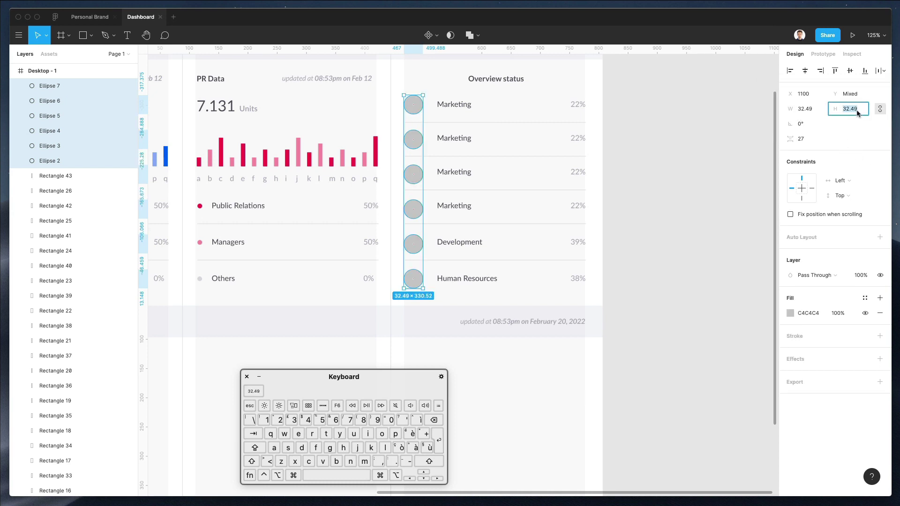
pyautogui.press('Return')
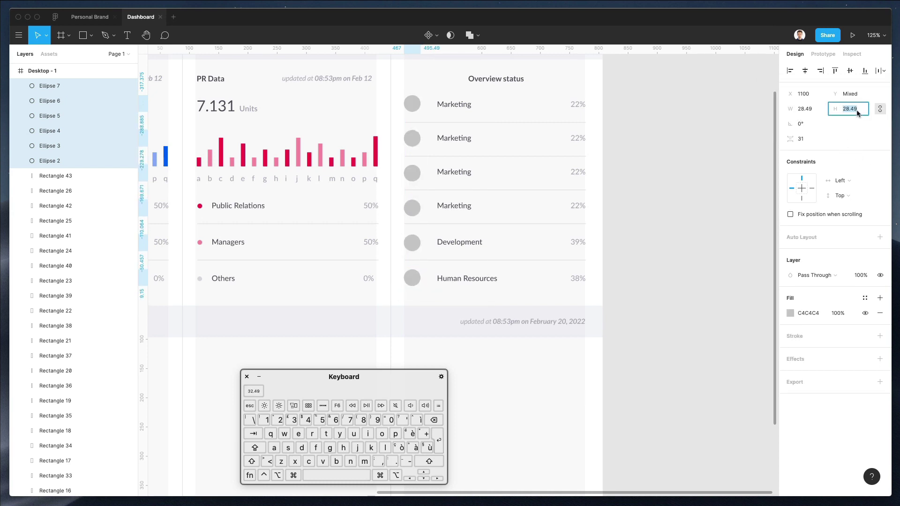
pyautogui.press('Down')
pyautogui.press('Down')
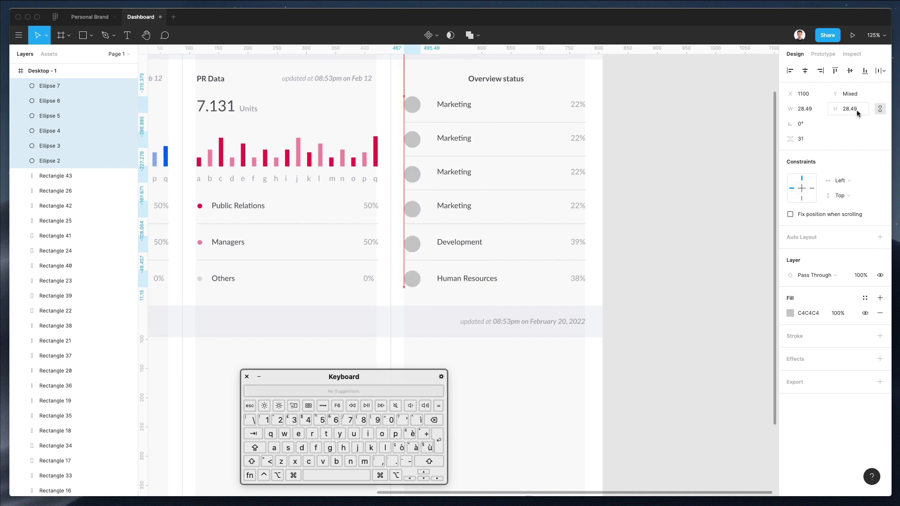
pyautogui.click(675, 261)
pyautogui.scroll(1, 488, 282)
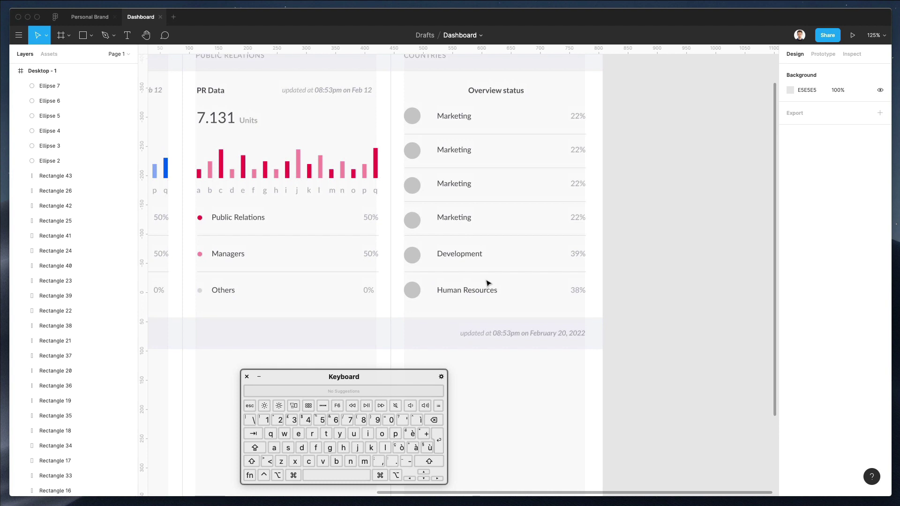
# Step: Reselect the six resized circles and distribute their vertical spacing evenly again
pyautogui.click(415, 257)
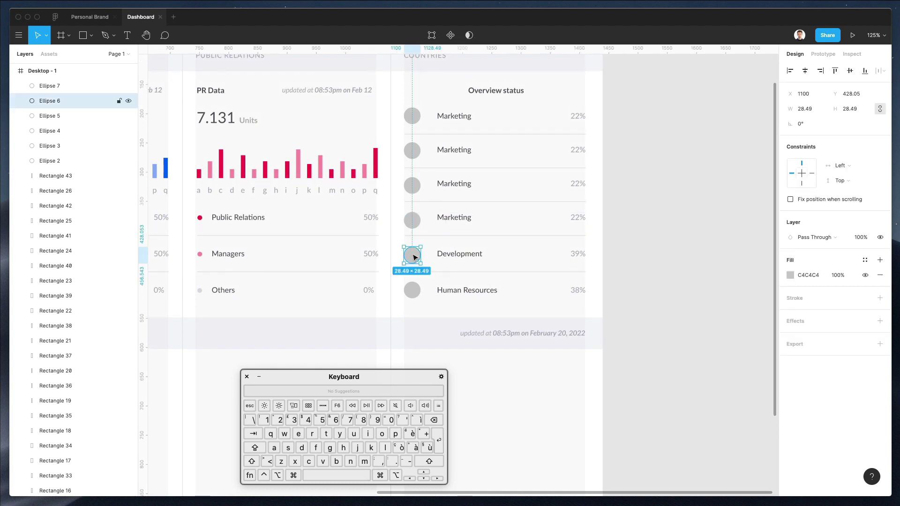
pyautogui.keyDown('shift'); pyautogui.click(413, 291); pyautogui.keyUp('shift')
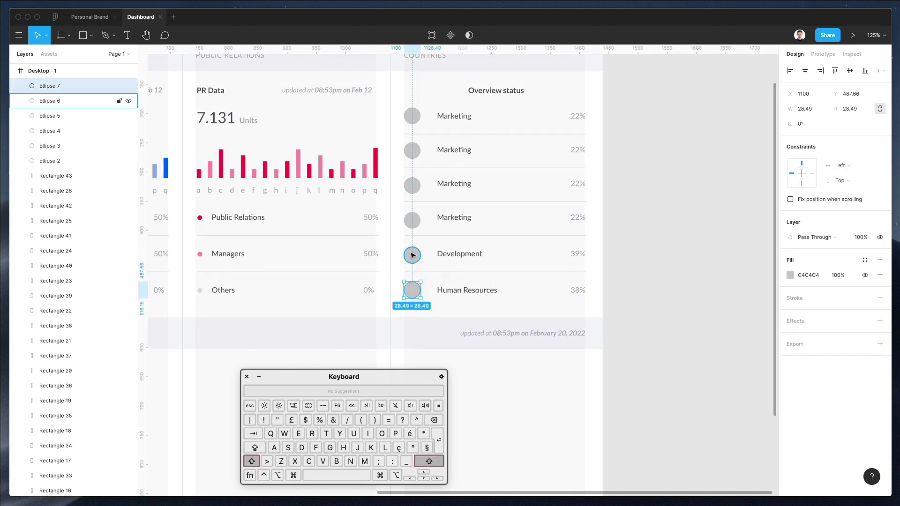
pyautogui.keyDown('shift'); pyautogui.click(413, 221); pyautogui.keyUp('shift')
pyautogui.keyDown('shift'); pyautogui.click(412, 186); pyautogui.keyUp('shift')
pyautogui.keyDown('shift'); pyautogui.click(412, 150); pyautogui.keyUp('shift')
pyautogui.keyDown('shift'); pyautogui.click(412, 116); pyautogui.keyUp('shift')
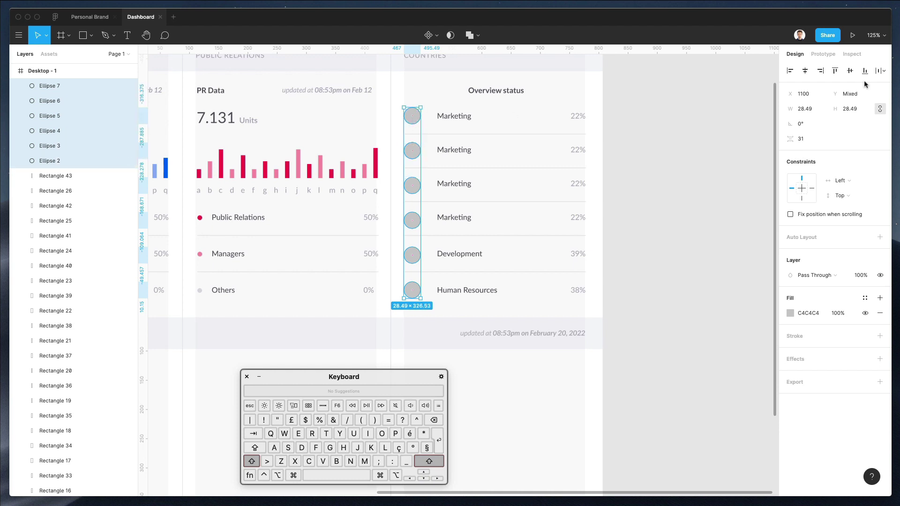
pyautogui.click(879, 72)
pyautogui.click(812, 101)
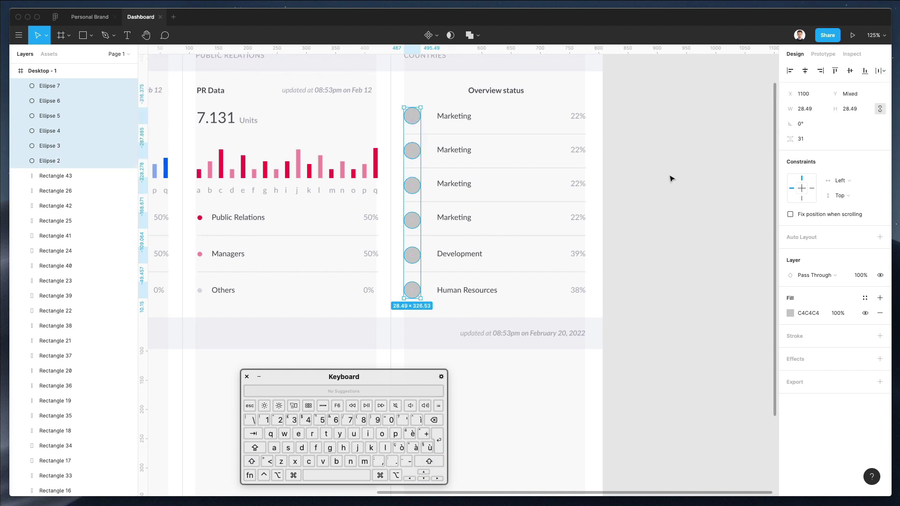
pyautogui.click(673, 177)
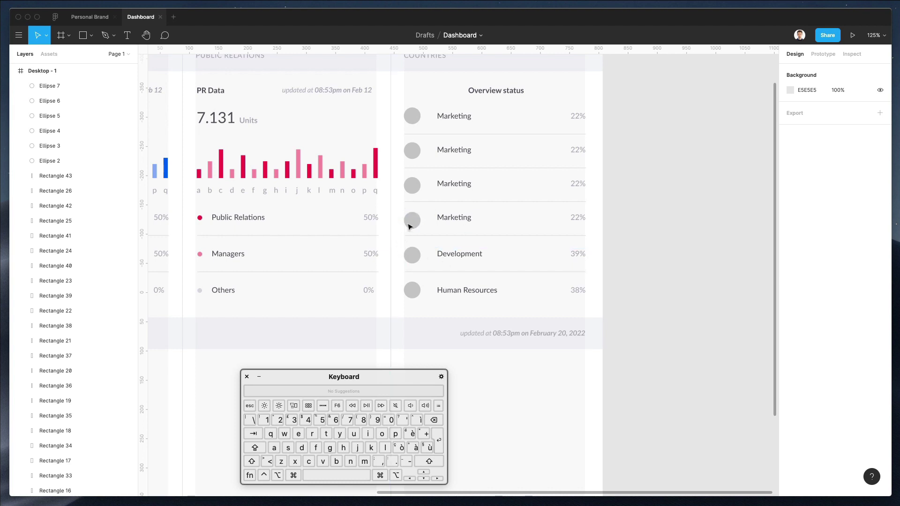
# Step: Distribute the six rows of the COUNTRIES column with even vertical spacing so they line up with the circles
pyautogui.moveTo(446, 104); pyautogui.dragTo(505, 296)
pyautogui.click(880, 70)
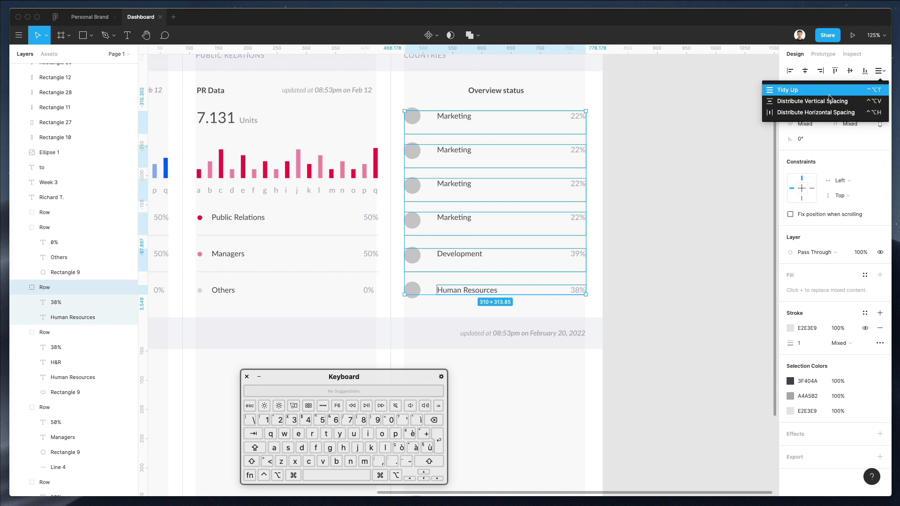
pyautogui.click(812, 102)
pyautogui.click(655, 197)
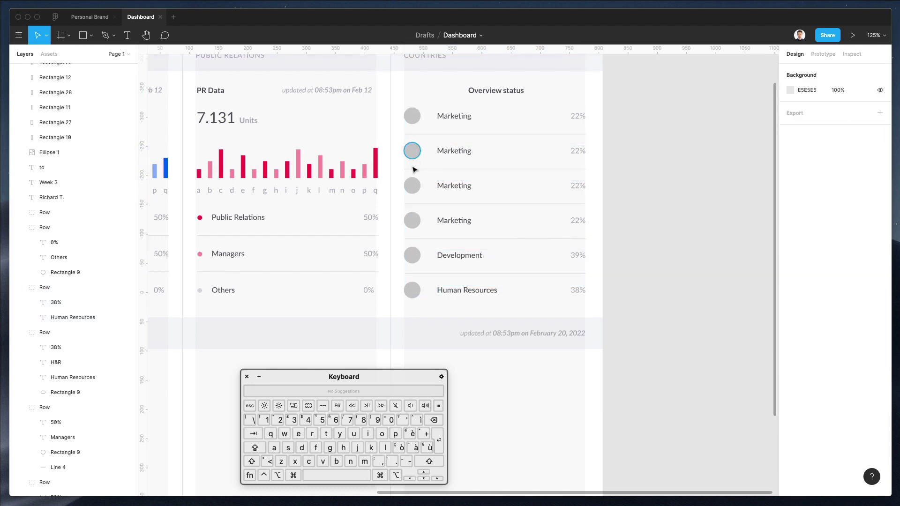
pyautogui.click(413, 290)
pyautogui.click(625, 237)
pyautogui.scroll(3, 520, 205)
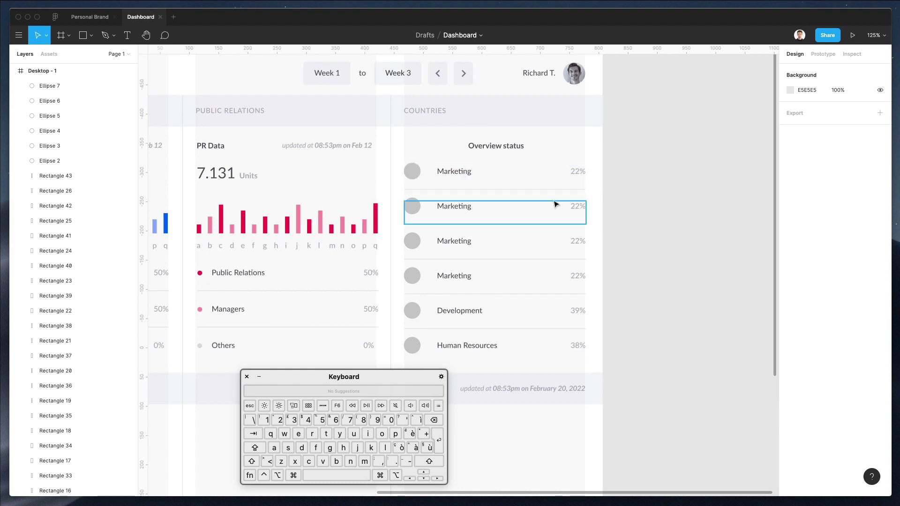
pyautogui.keyDown('super'); pyautogui.click(412, 172); pyautogui.keyUp('super')
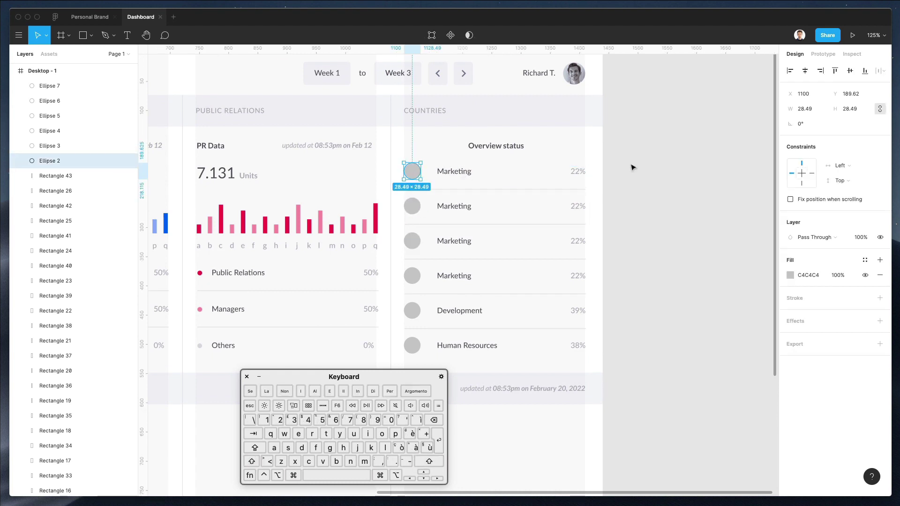
pyautogui.click(687, 164)
pyautogui.scroll(2, 689, 166)
pyautogui.scroll(-3, 689, 165)
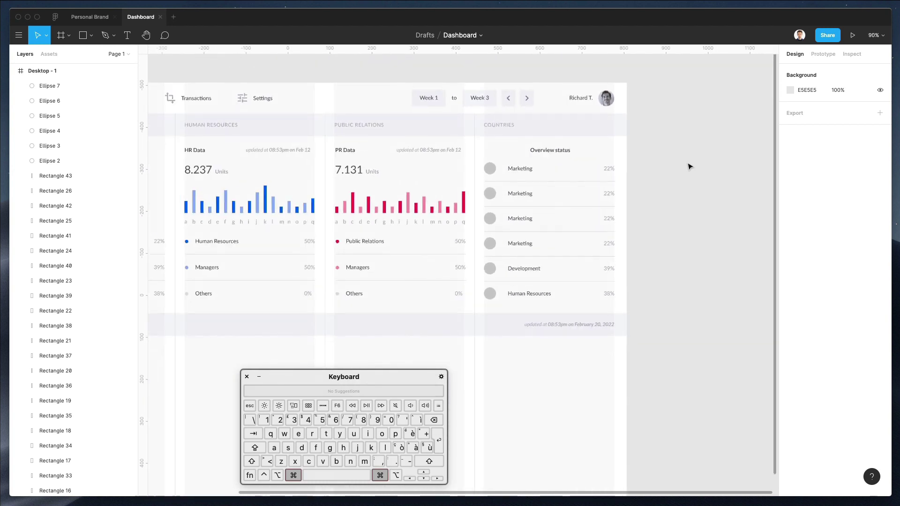
# Step: Move the six row names in the COUNTRIES column about 11 px left, closer to their circles
pyautogui.keyDown('super'); pyautogui.click(518, 169); pyautogui.keyUp('super')
pyautogui.keyDown('shift'); pyautogui.keyDown('super'); pyautogui.click(518, 193); pyautogui.keyUp('super'); pyautogui.keyUp('shift')
pyautogui.keyDown('shift'); pyautogui.keyDown('super'); pyautogui.click(518, 221); pyautogui.keyUp('super'); pyautogui.keyUp('shift')
pyautogui.keyDown('shift'); pyautogui.keyDown('super'); pyautogui.click(519, 245); pyautogui.keyUp('super'); pyautogui.keyUp('shift')
pyautogui.keyDown('shift'); pyautogui.keyDown('super'); pyautogui.click(521, 270); pyautogui.keyUp('super'); pyautogui.keyUp('shift')
pyautogui.keyDown('shift'); pyautogui.keyDown('super'); pyautogui.click(521, 297); pyautogui.keyUp('super'); pyautogui.keyUp('shift')
pyautogui.hotkey('shift', 'Left')
pyautogui.press('Left')
pyautogui.click(672, 185)
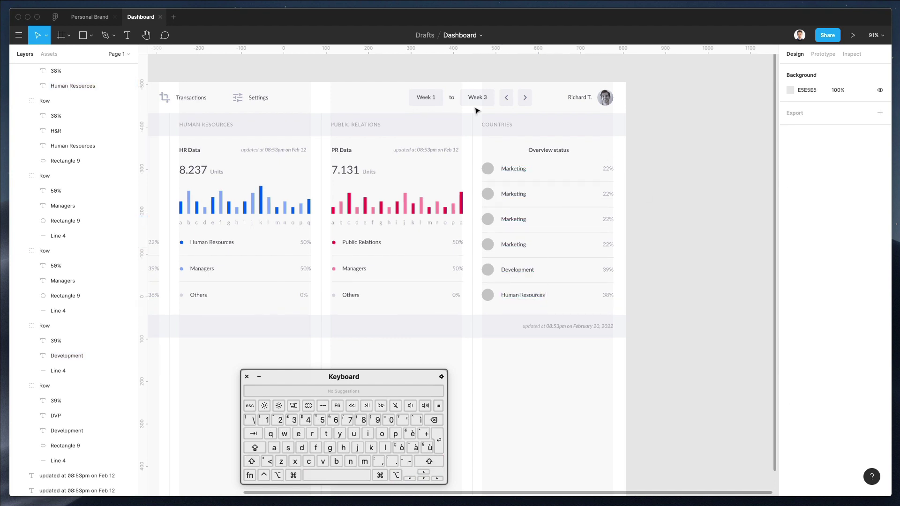
# Step: Run the Unsplash plugin with the first COUNTRIES circle selected and search it for the portrait preset
pyautogui.keyDown('super'); pyautogui.click(488, 169); pyautogui.keyUp('super')
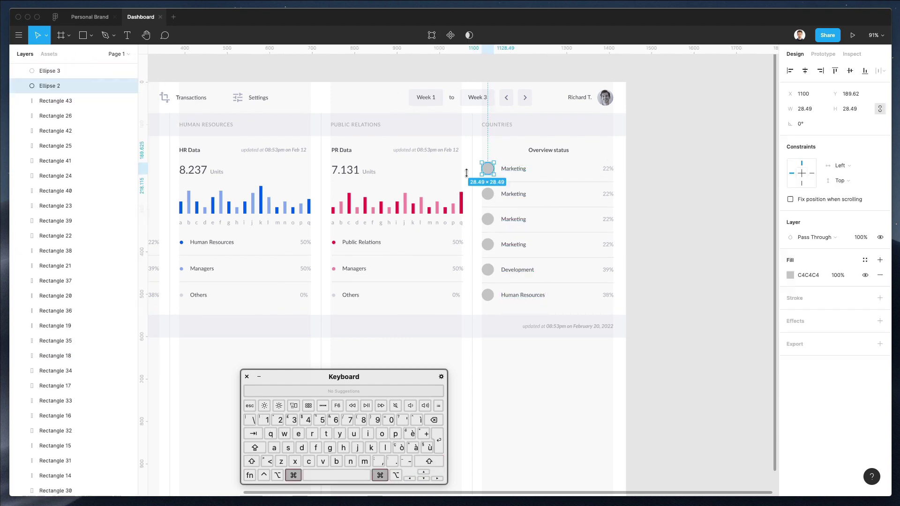
pyautogui.click(21, 39)
pyautogui.moveTo(63, 144)
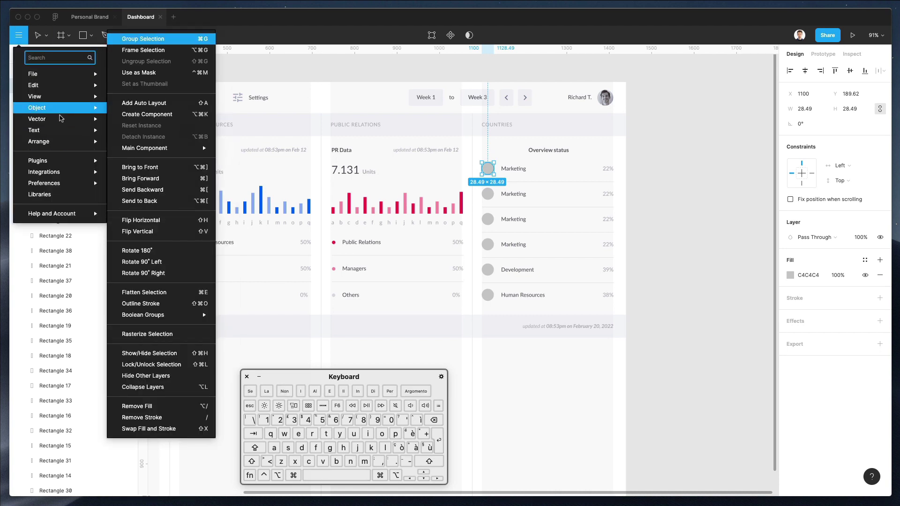
pyautogui.moveTo(71, 162)
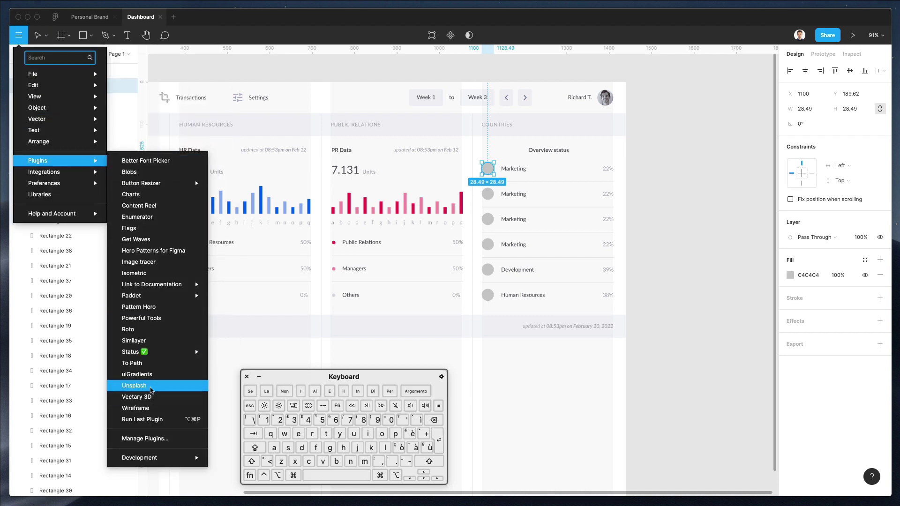
pyautogui.click(141, 385)
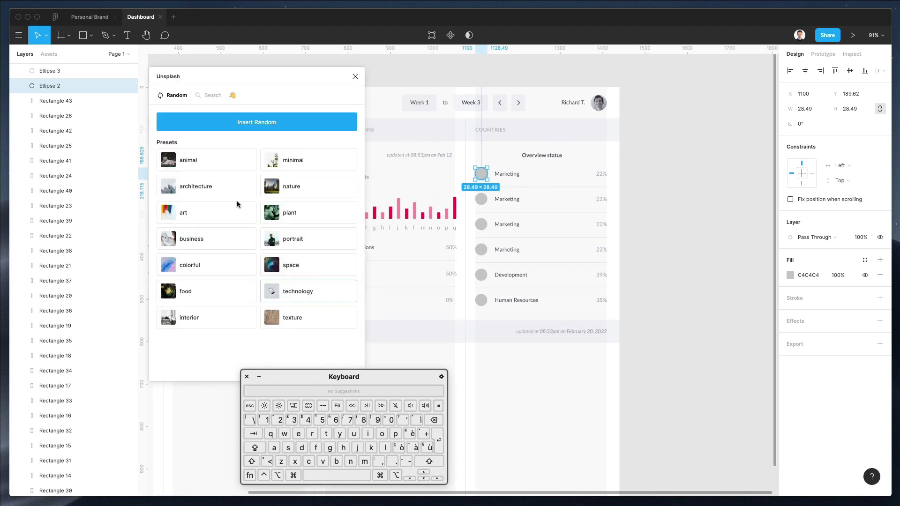
pyautogui.click(211, 96)
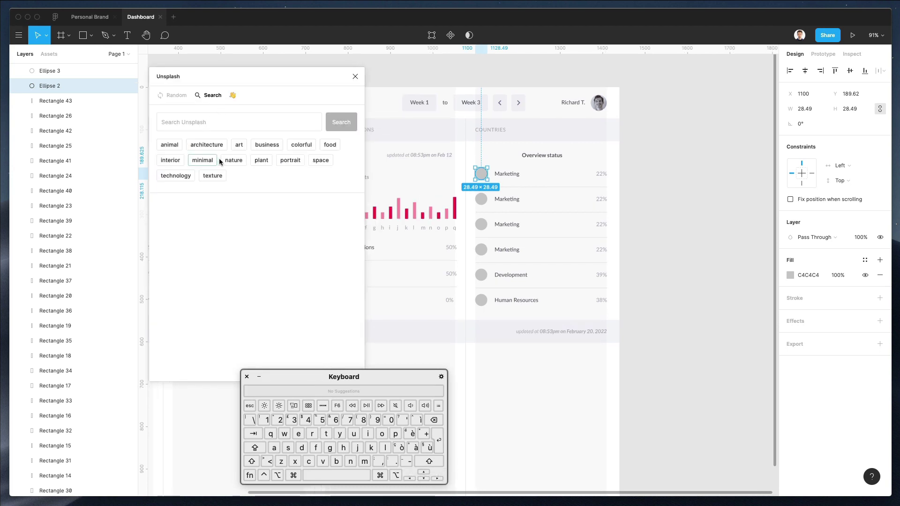
pyautogui.click(290, 159)
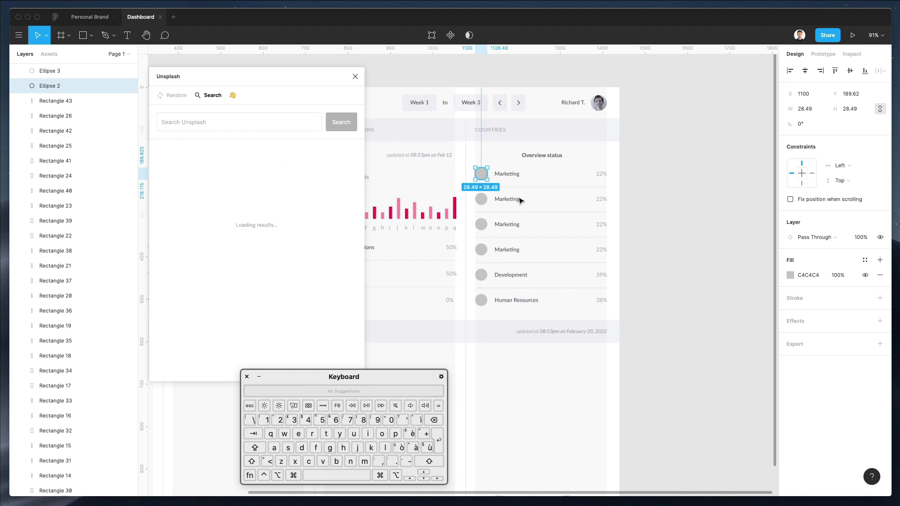
# Step: Fill the second-row circle with the portrait of the man in a grey sweater and the third-row circle with the woman on pink
pyautogui.scroll(5, 450, 199)
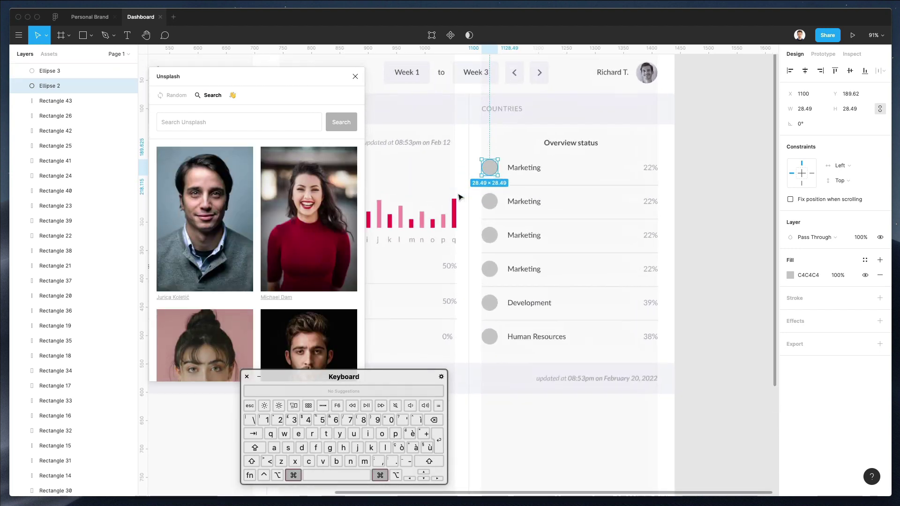
pyautogui.click(186, 191)
pyautogui.keyDown('super'); pyautogui.click(495, 207); pyautogui.keyUp('super')
pyautogui.scroll(-3, 233, 294)
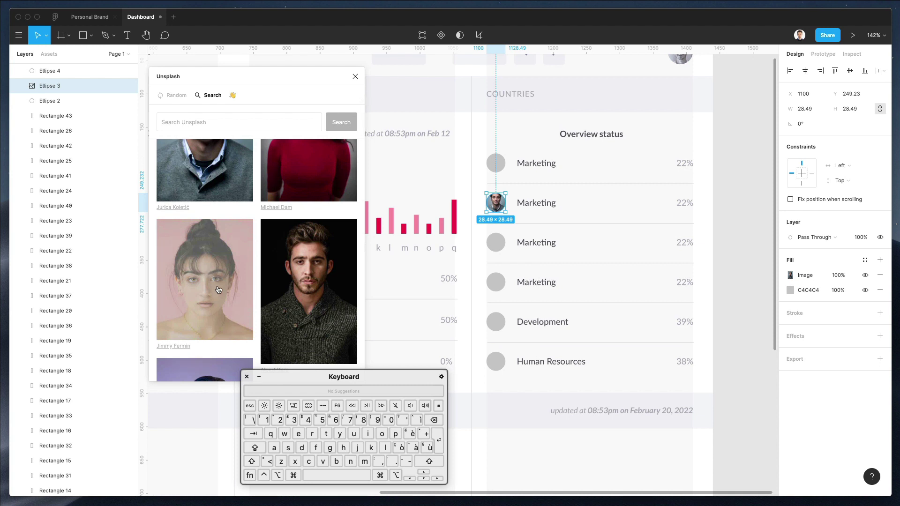
pyautogui.click(218, 289)
pyautogui.keyDown('super'); pyautogui.click(495, 243); pyautogui.keyUp('super')
pyautogui.scroll(-2, 212, 248)
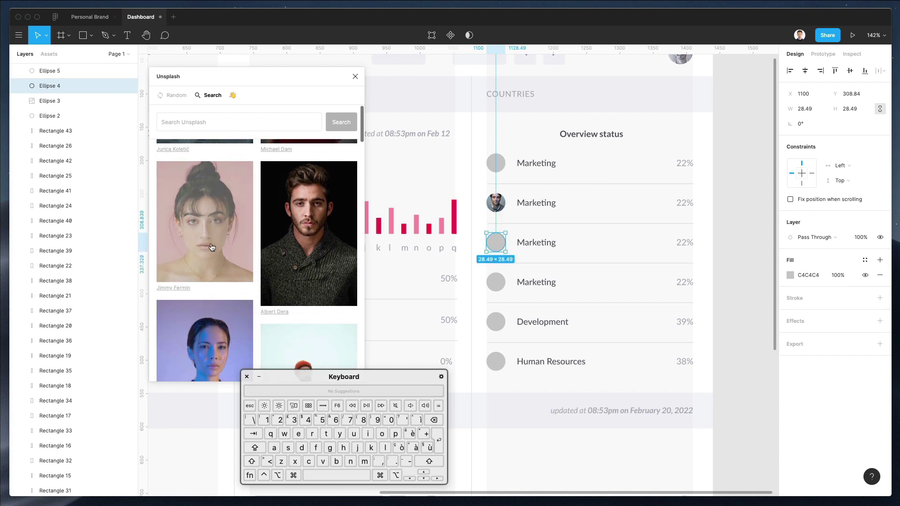
# Step: Fill the fourth-row circle with the black-and-white portrait of the curly-haired bearded man
pyautogui.keyDown('super'); pyautogui.click(495, 282); pyautogui.keyUp('super')
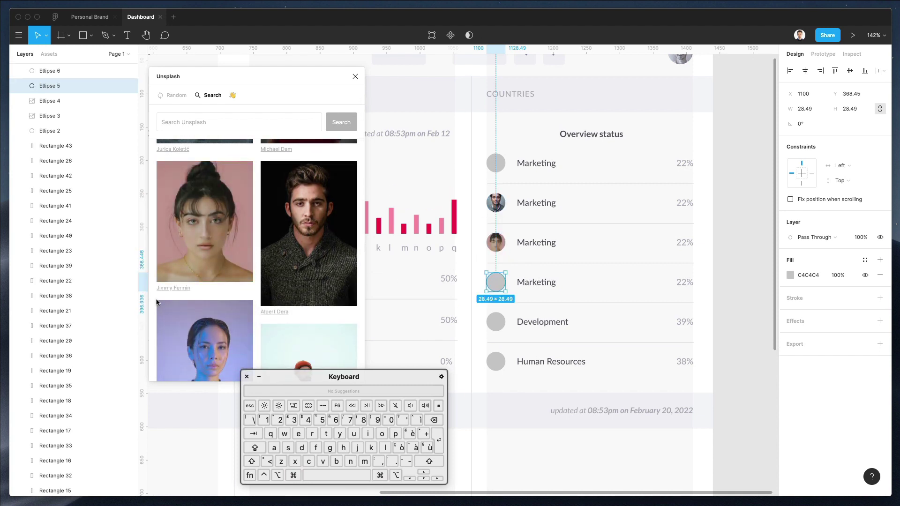
pyautogui.scroll(-12, 173, 292)
pyautogui.scroll(-4, 295, 263)
pyautogui.click(205, 187)
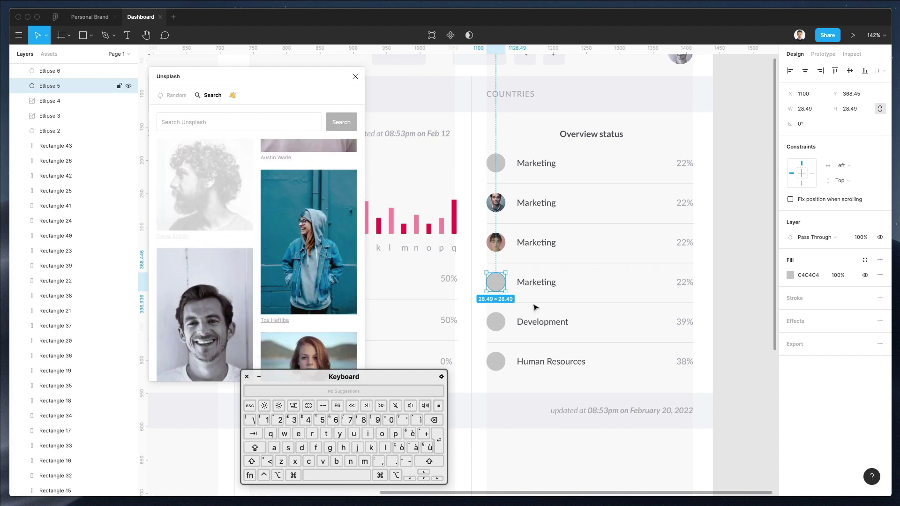
# Step: Fill the Development row's circle with the portrait of the bald man in a green sweater
pyautogui.keyDown('super'); pyautogui.click(495, 322); pyautogui.keyUp('super')
pyautogui.scroll(-5, 266, 244)
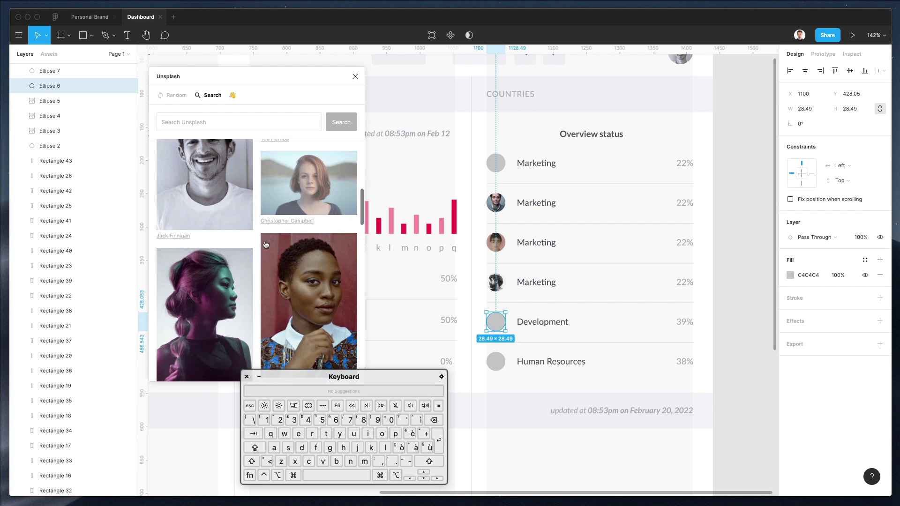
pyautogui.scroll(-2, 262, 249)
pyautogui.scroll(-6, 254, 255)
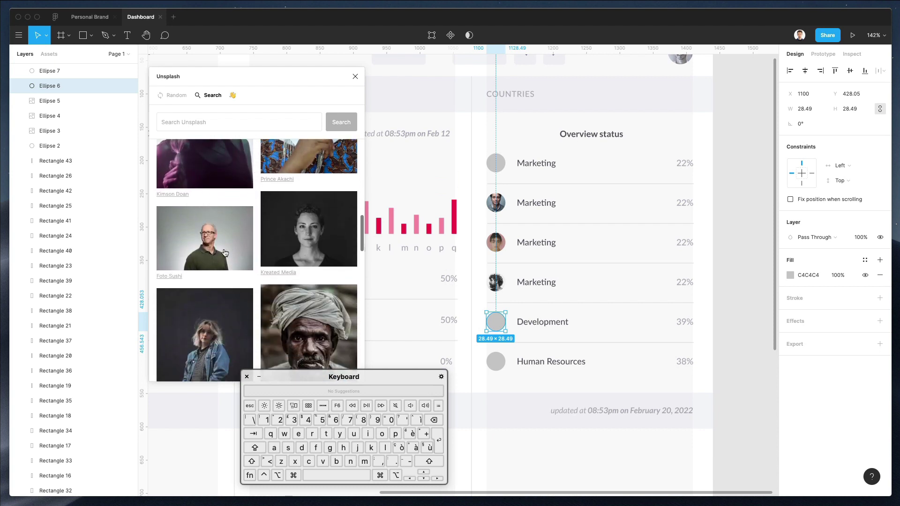
pyautogui.click(213, 244)
# Step: Fill the Human Resources row's circle with the portrait of the woman wearing flowers on a yellow background
pyautogui.keyDown('super'); pyautogui.click(500, 361); pyautogui.keyUp('super')
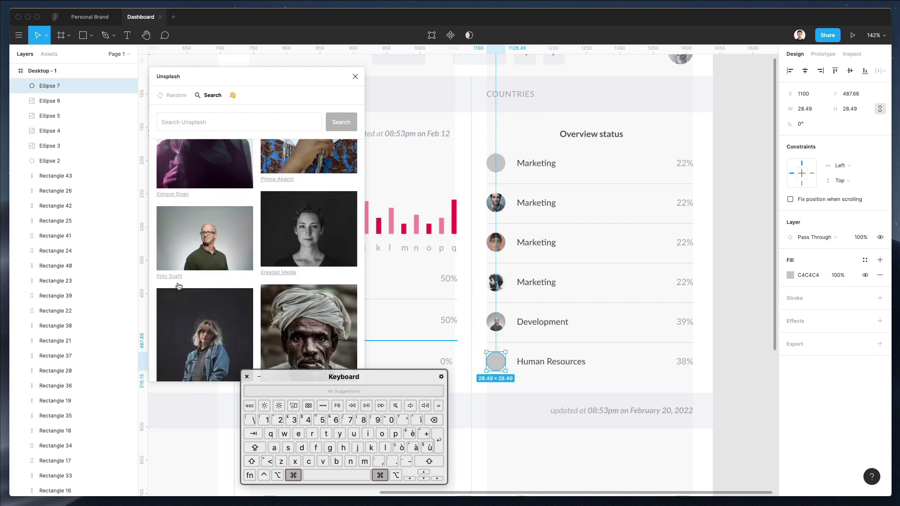
pyautogui.scroll(-1, 269, 247)
pyautogui.scroll(-10, 270, 247)
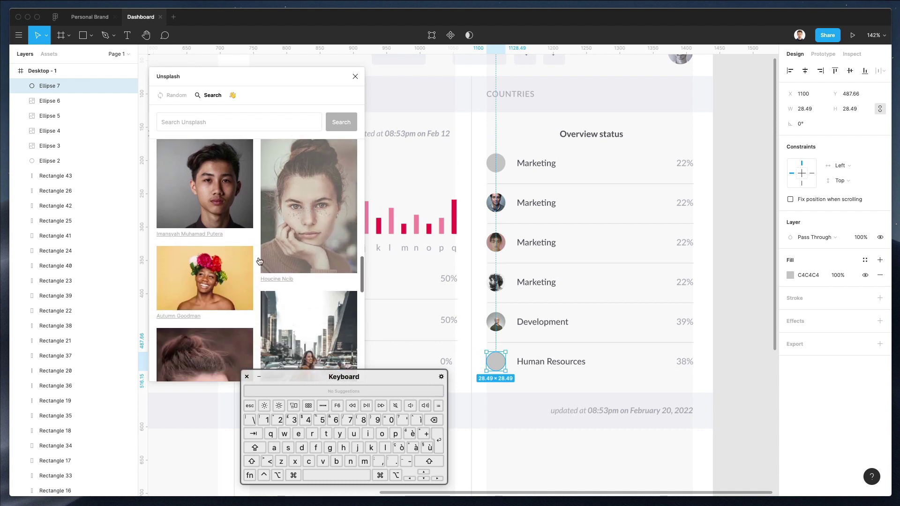
pyautogui.scroll(-1, 236, 265)
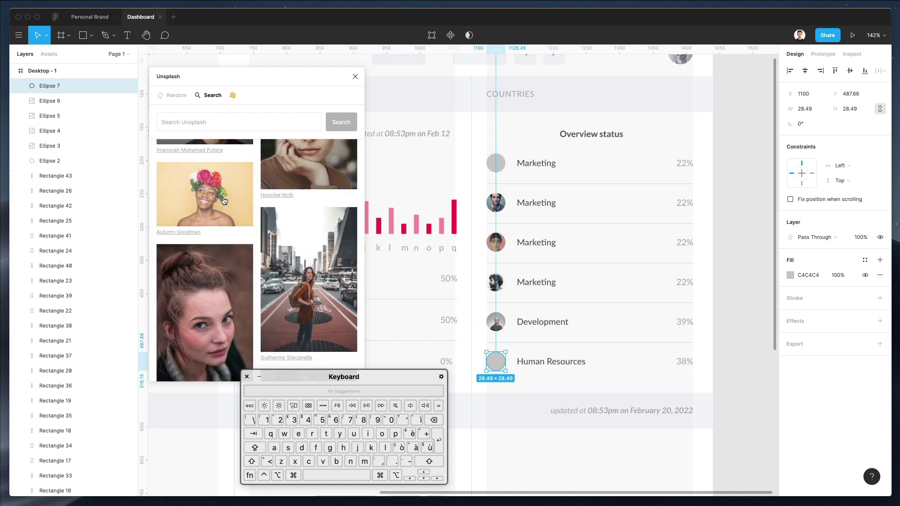
pyautogui.click(224, 200)
# Step: Fill the first-row circle with the black-and-white portrait of the bald bearded man wearing glasses
pyautogui.scroll(-4, 457, 220)
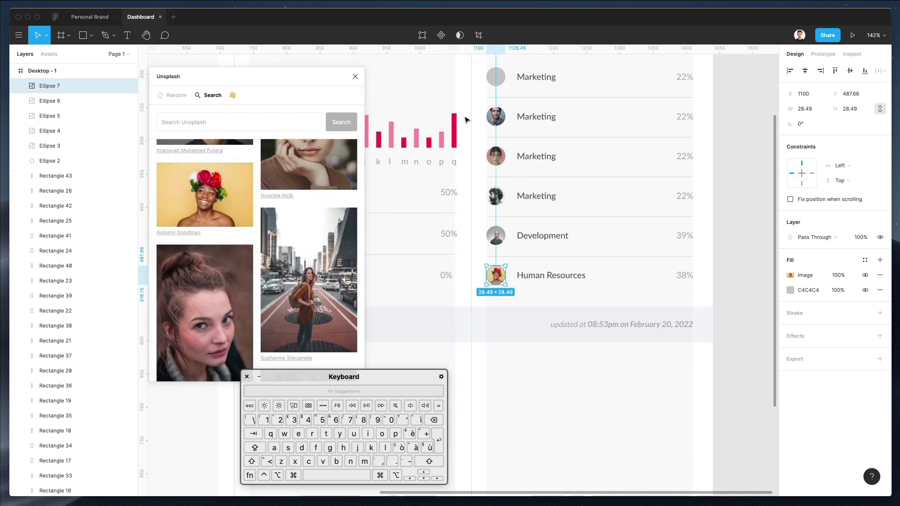
pyautogui.scroll(2, 466, 120)
pyautogui.click(495, 120)
pyautogui.scroll(-9, 226, 233)
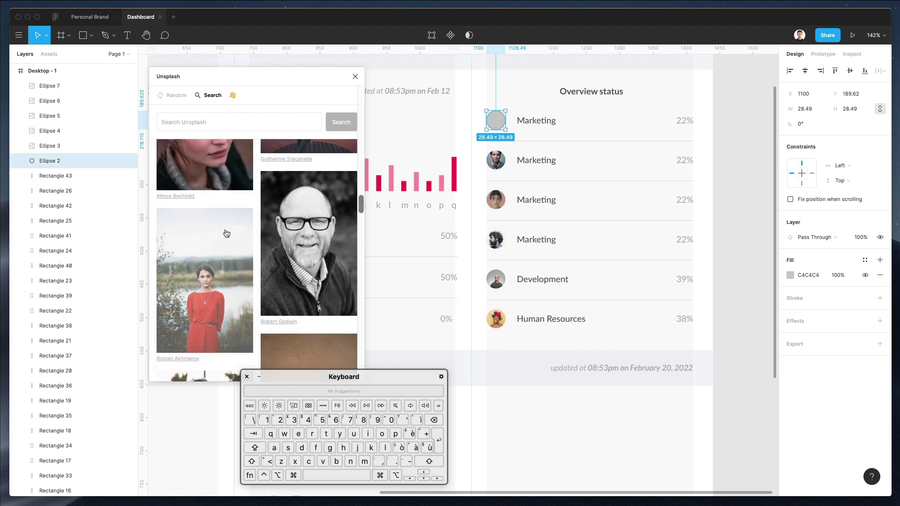
pyautogui.scroll(-10, 229, 229)
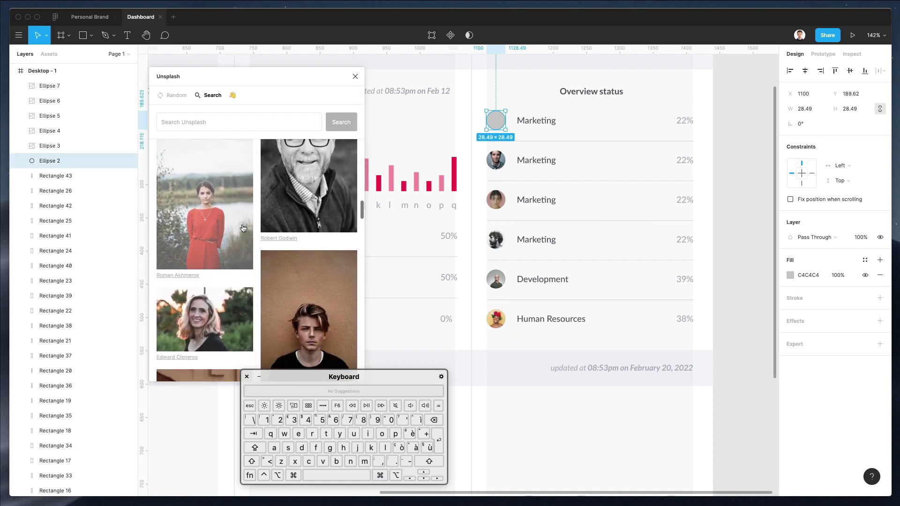
pyautogui.scroll(5, 243, 228)
pyautogui.click(309, 187)
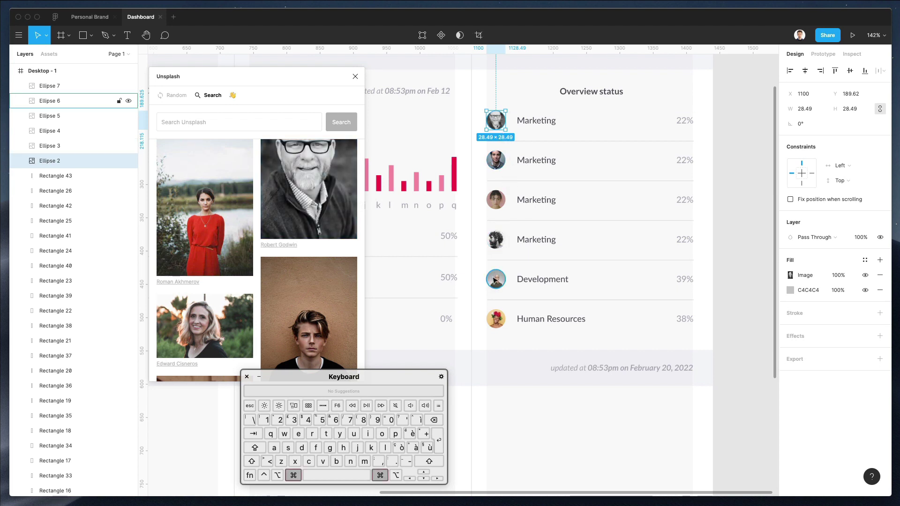
# Step: Replace the Development circle's image with the black-and-white close-up portrait of the man with a moustache
pyautogui.keyDown('super'); pyautogui.click(495, 280); pyautogui.keyUp('super')
pyautogui.scroll(-8, 278, 229)
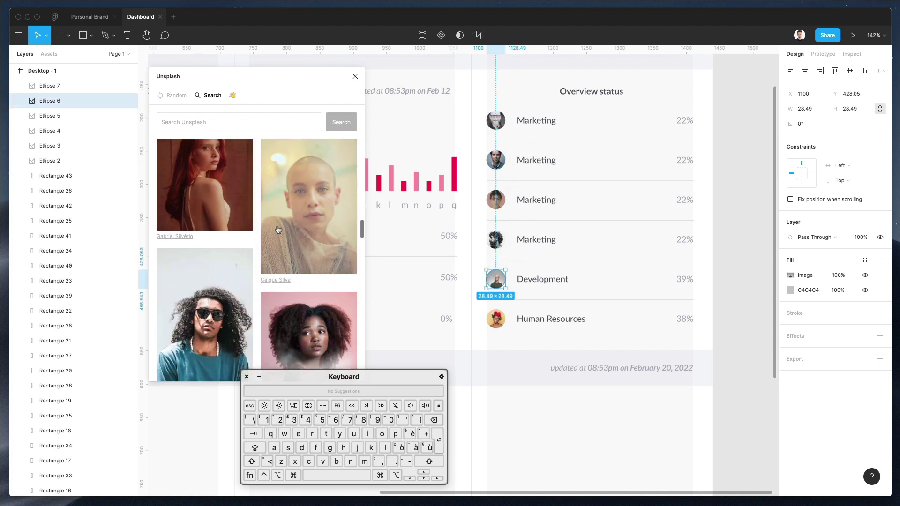
pyautogui.scroll(5, 505, 278)
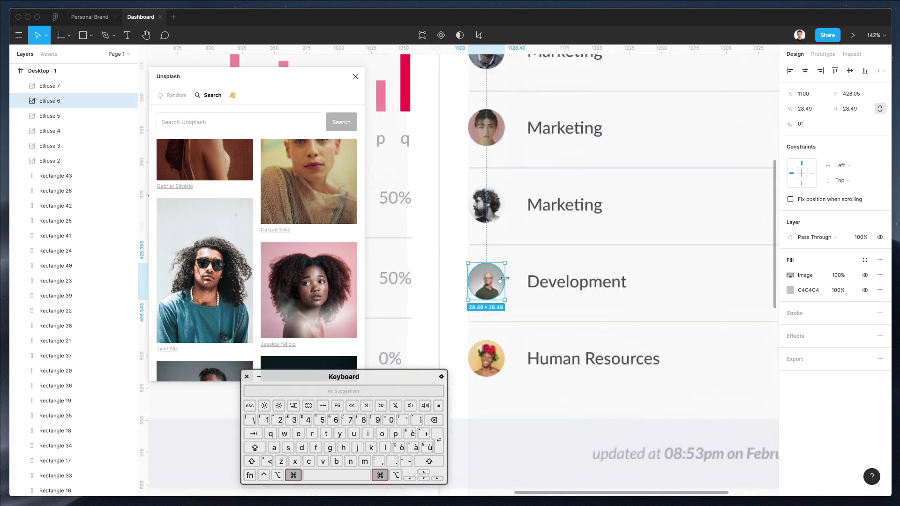
pyautogui.scroll(10, 505, 278)
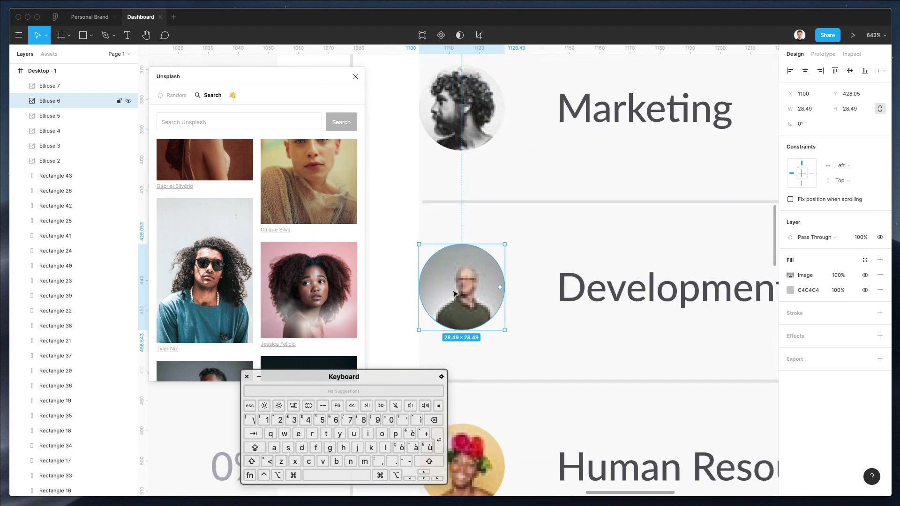
pyautogui.scroll(-6, 444, 286)
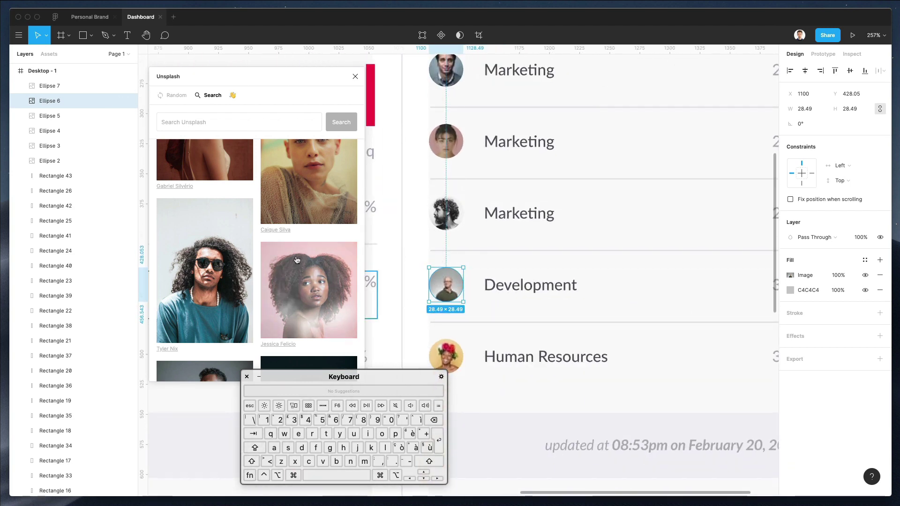
pyautogui.scroll(-4, 301, 248)
pyautogui.scroll(-2, 427, 277)
pyautogui.scroll(-10, 211, 268)
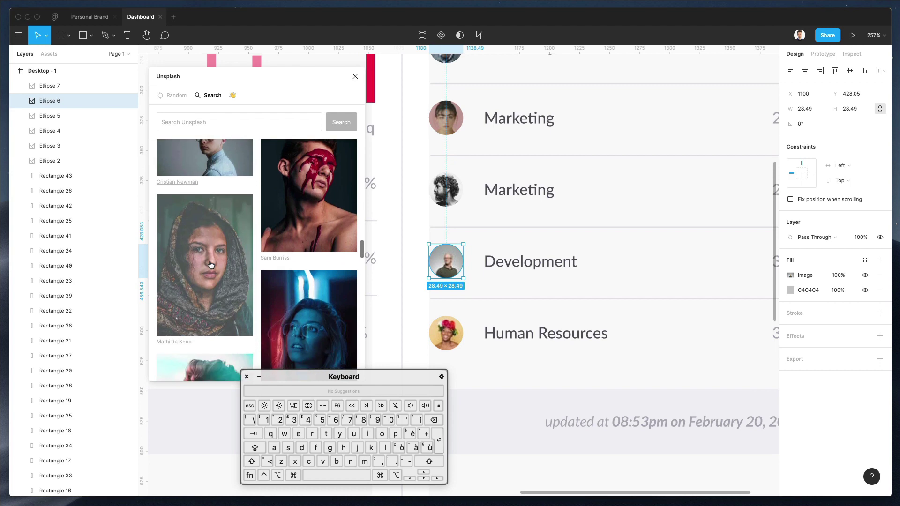
pyautogui.scroll(-10, 211, 267)
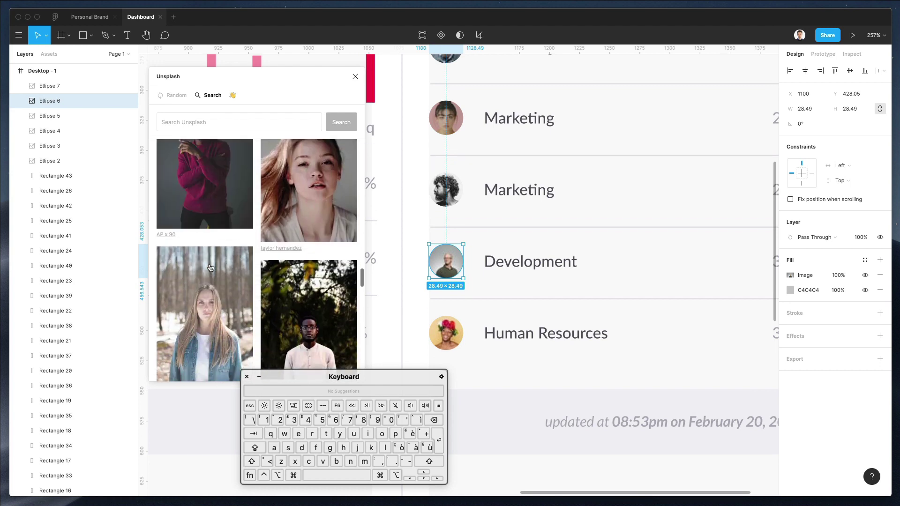
pyautogui.click(243, 263)
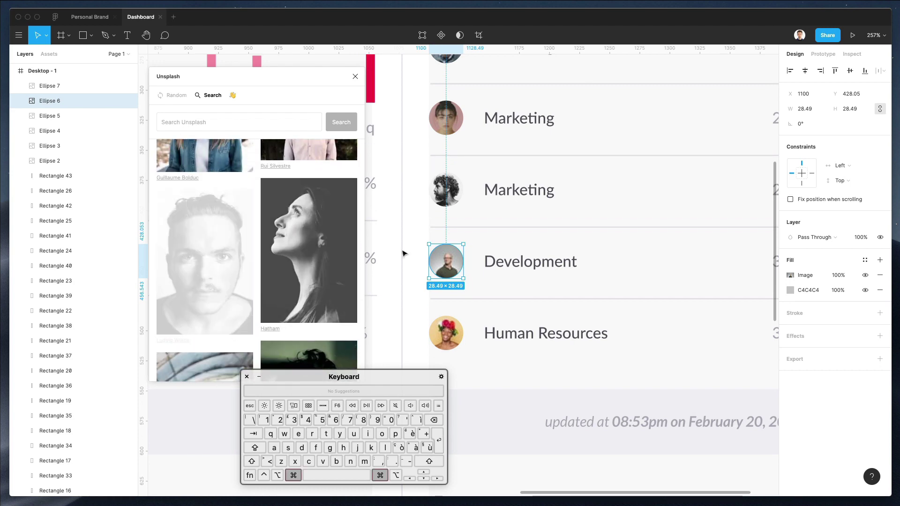
# Step: Change the Development circle's image to the portrait of the dark-haired young man on a dark green background
pyautogui.scroll(-5, 475, 242)
pyautogui.scroll(2, 474, 240)
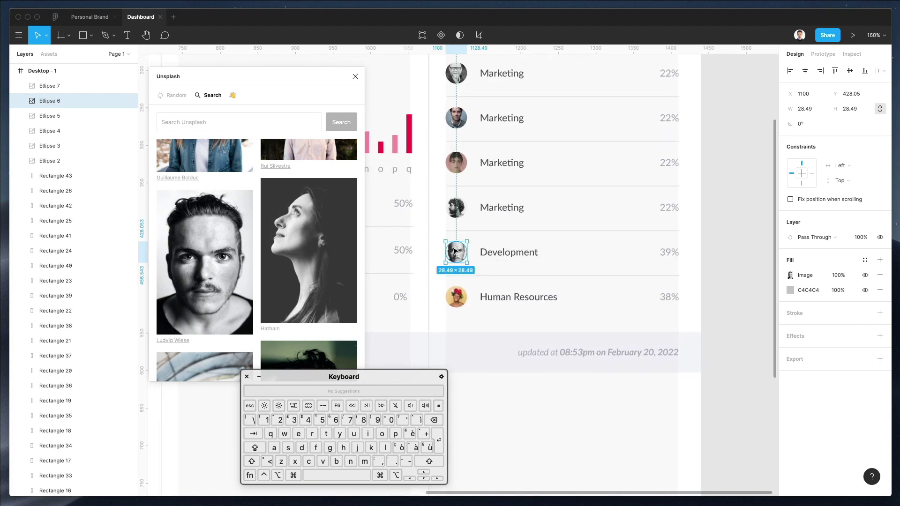
pyautogui.scroll(3, 461, 253)
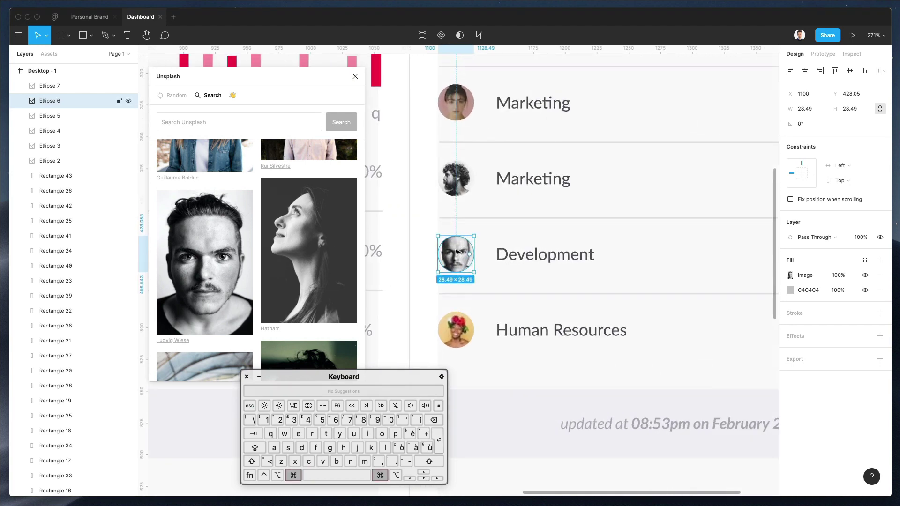
pyautogui.scroll(-2, 457, 251)
pyautogui.scroll(-5, 252, 240)
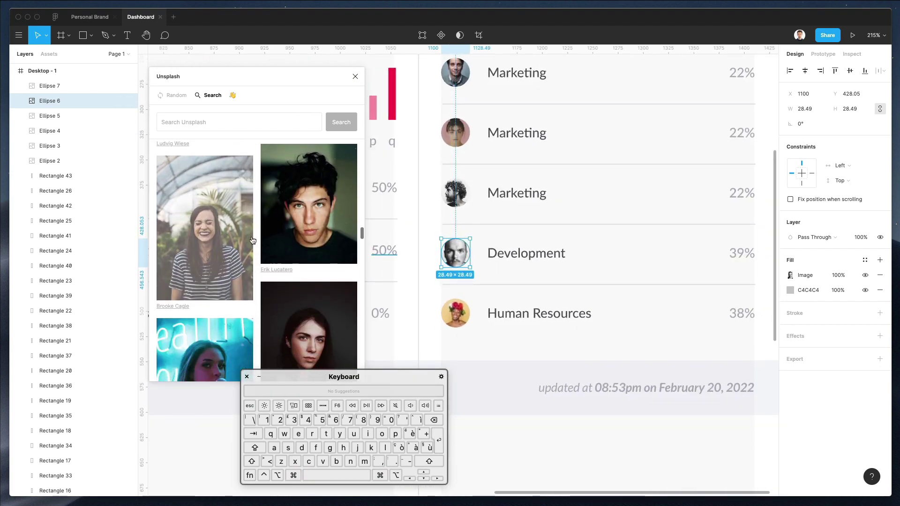
pyautogui.scroll(-1, 252, 240)
pyautogui.click(310, 183)
# Step: Change the Development circle's image to the portrait of the man in a checked shirt
pyautogui.scroll(-1, 488, 247)
pyautogui.scroll(3, 488, 247)
pyautogui.scroll(-10, 290, 269)
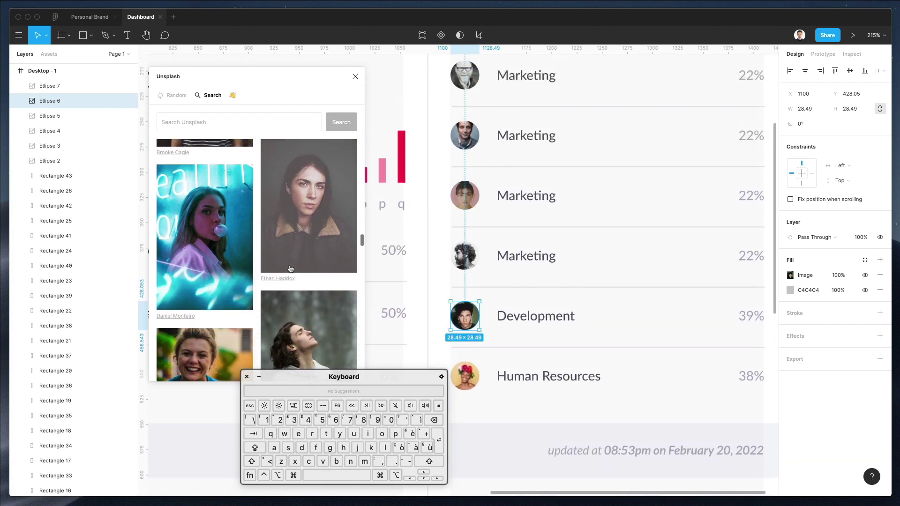
pyautogui.scroll(-10, 227, 189)
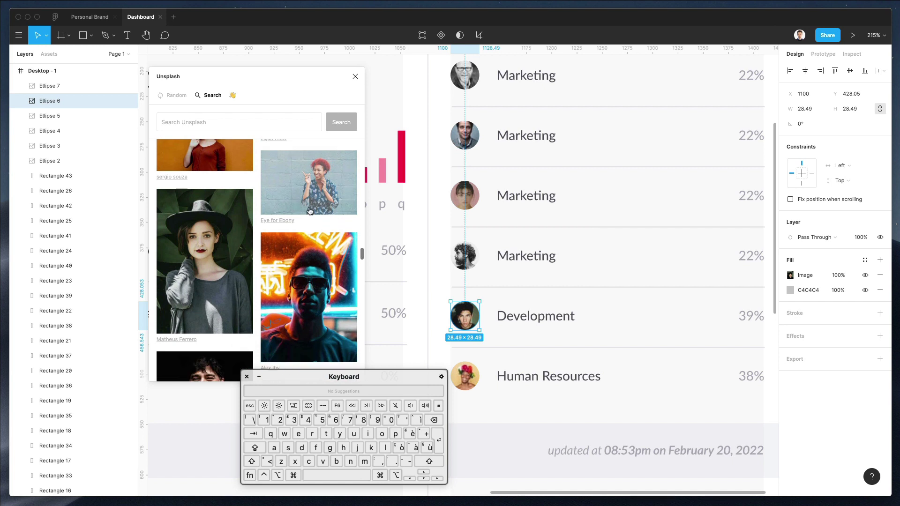
pyautogui.scroll(-1, 262, 216)
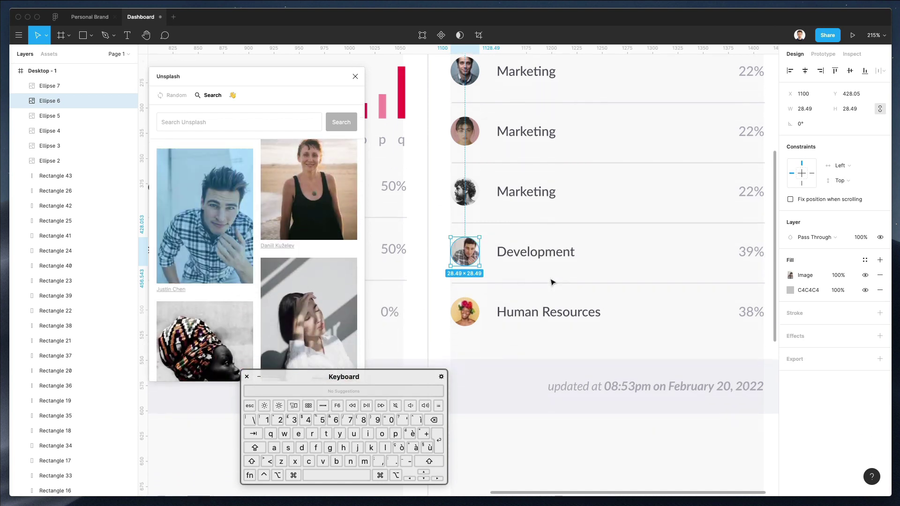
# Step: Change the first-row circle's image to the Unsplash portrait of the person holding both hands up to the chin
pyautogui.click(465, 75)
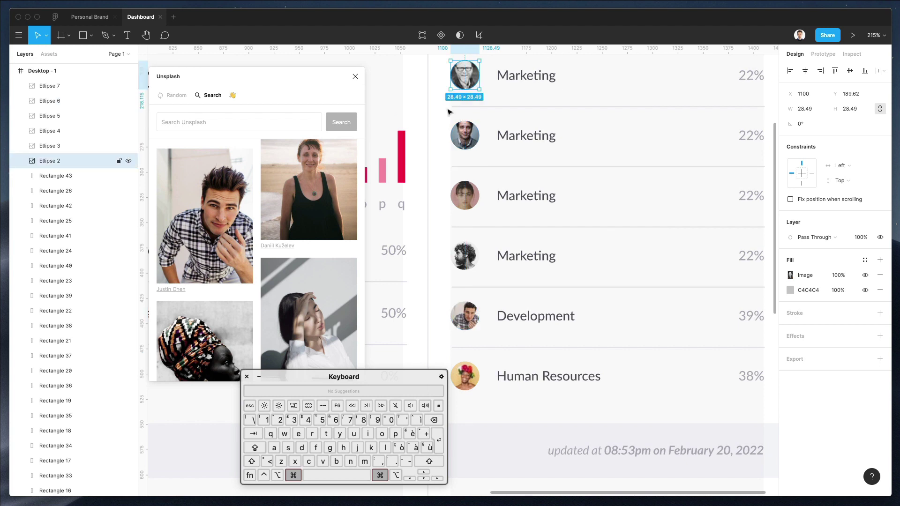
pyautogui.scroll(-5, 262, 276)
pyautogui.scroll(-10, 261, 277)
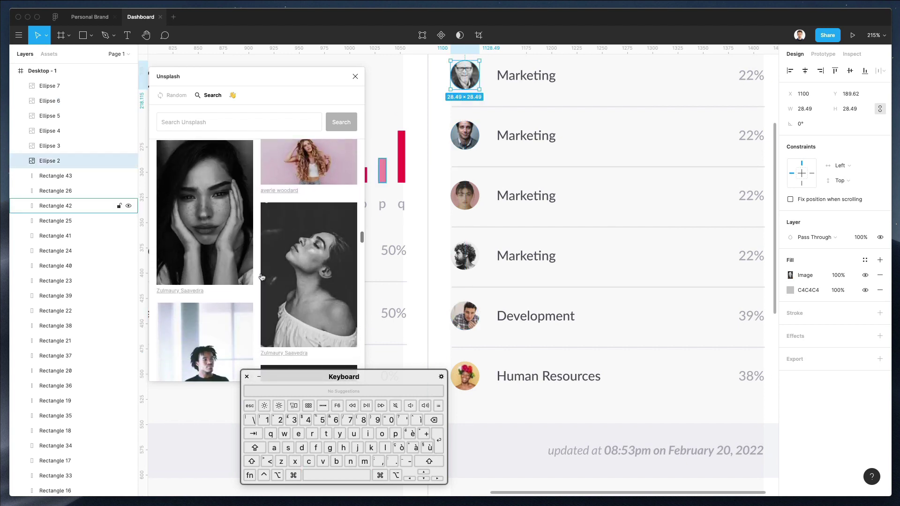
pyautogui.scroll(-10, 270, 277)
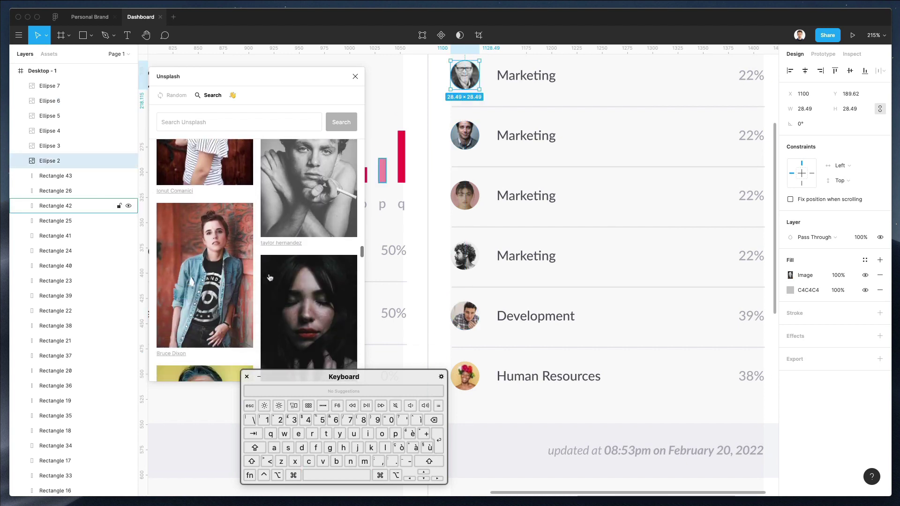
pyautogui.scroll(-2, 271, 277)
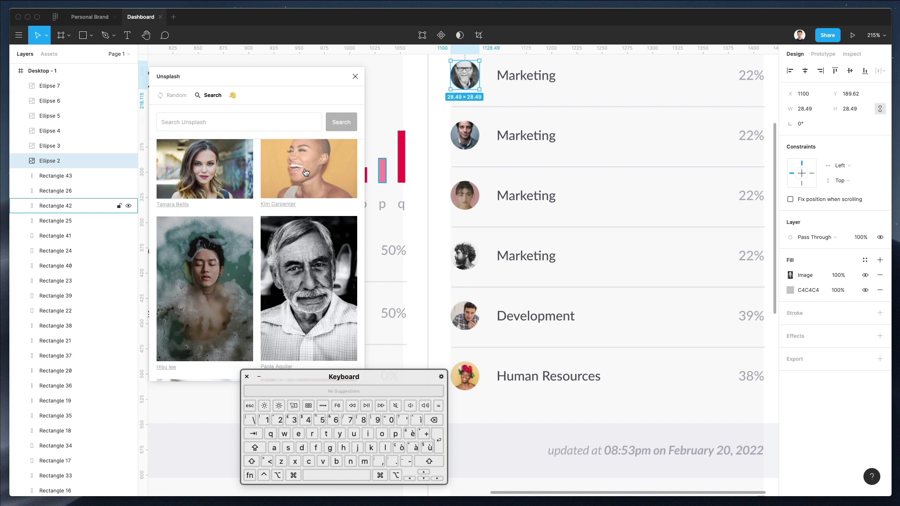
pyautogui.scroll(-6, 263, 183)
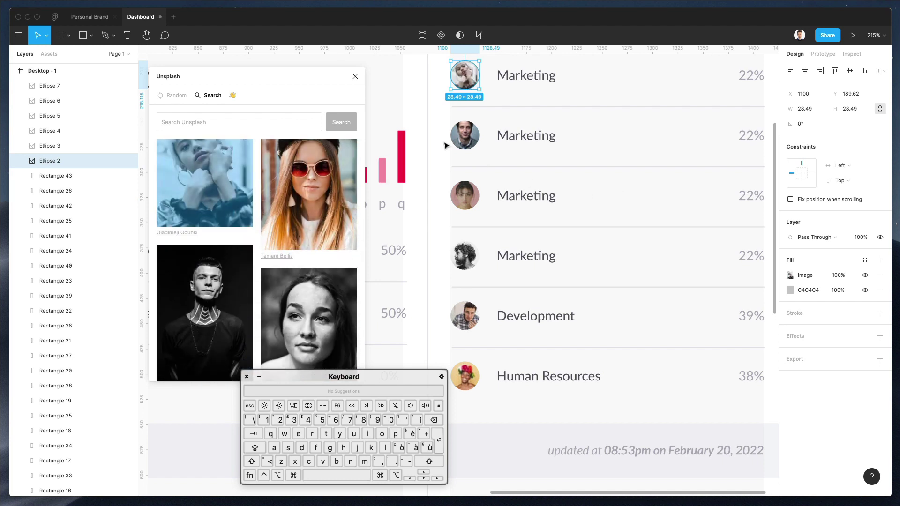
pyautogui.scroll(3, 524, 155)
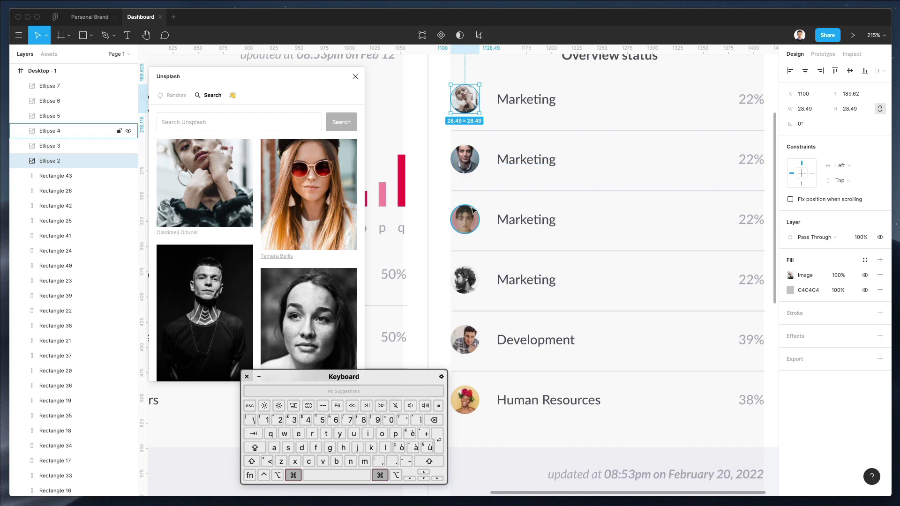
# Step: Change the Human Resources circle's image to the portrait of the dark-haired woman in a navy top on a purple-blue background
pyautogui.scroll(-4, 275, 215)
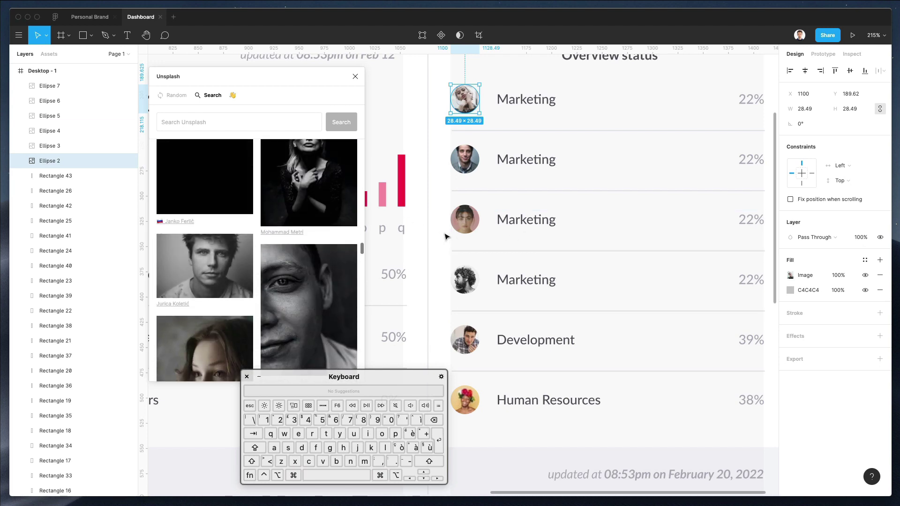
pyautogui.scroll(-5, 462, 290)
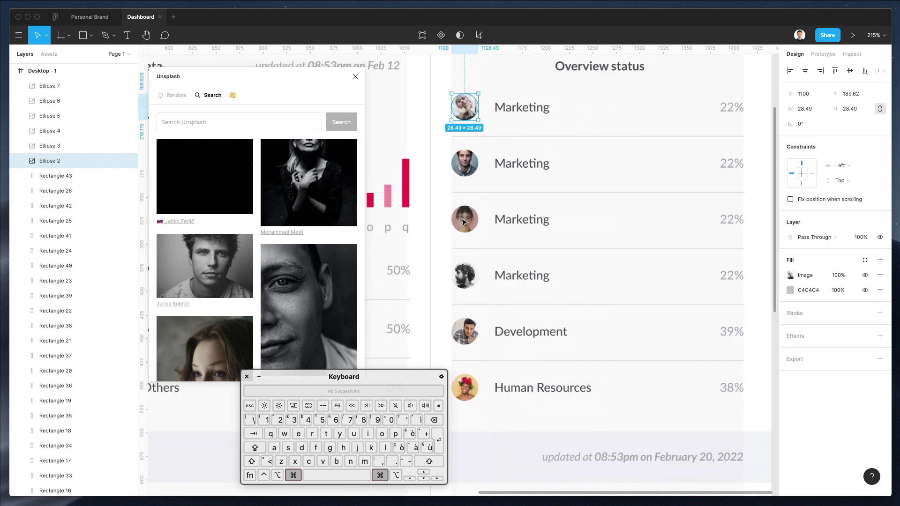
pyautogui.click(465, 319)
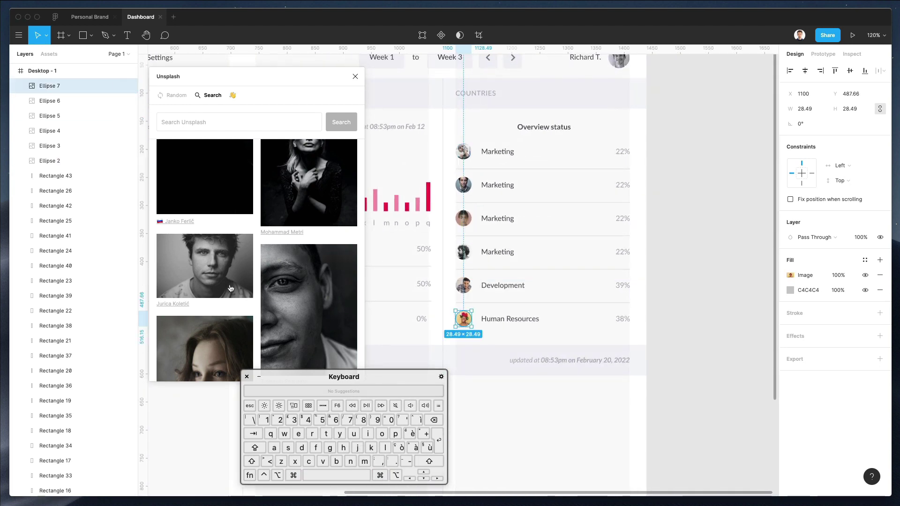
pyautogui.scroll(-5, 380, 281)
pyautogui.scroll(-1, 313, 269)
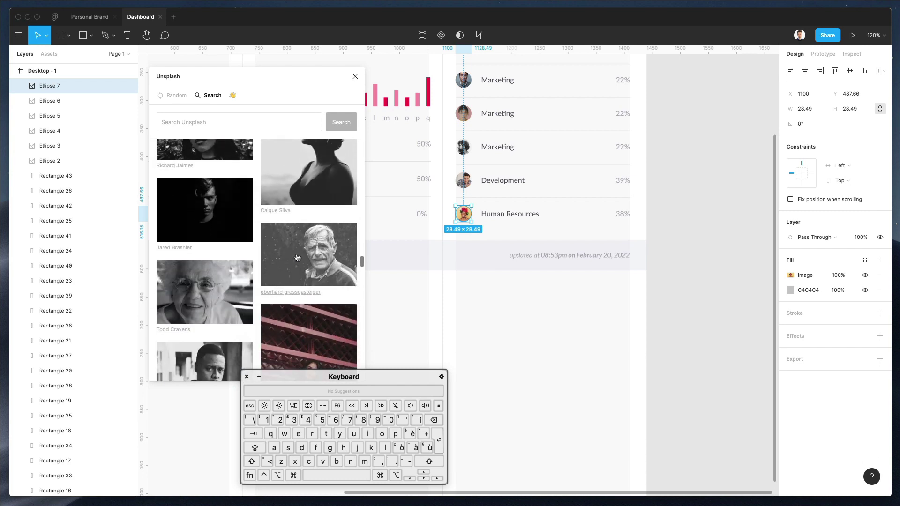
pyautogui.scroll(-10, 301, 255)
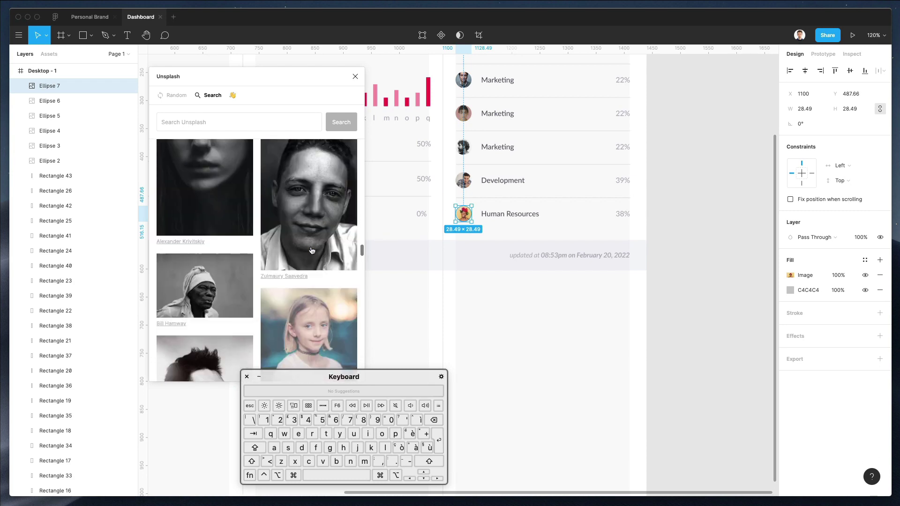
pyautogui.scroll(10, 312, 251)
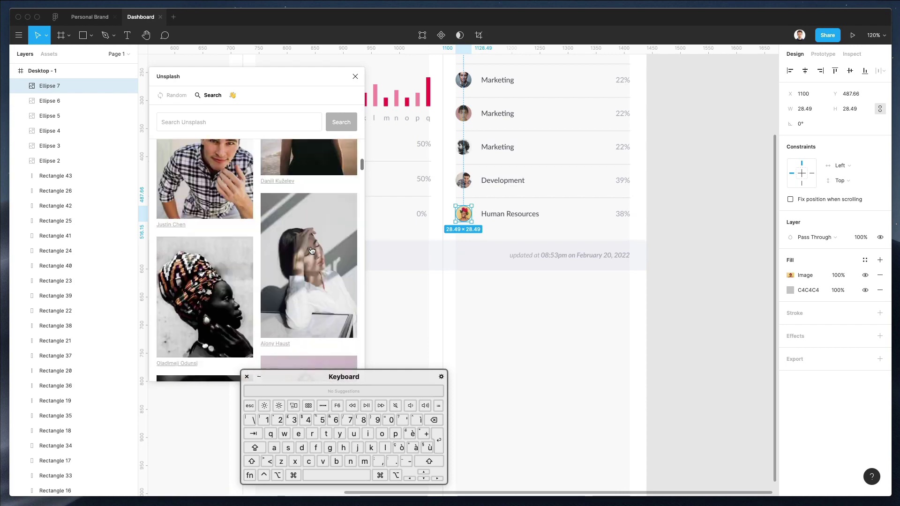
pyautogui.scroll(8, 312, 251)
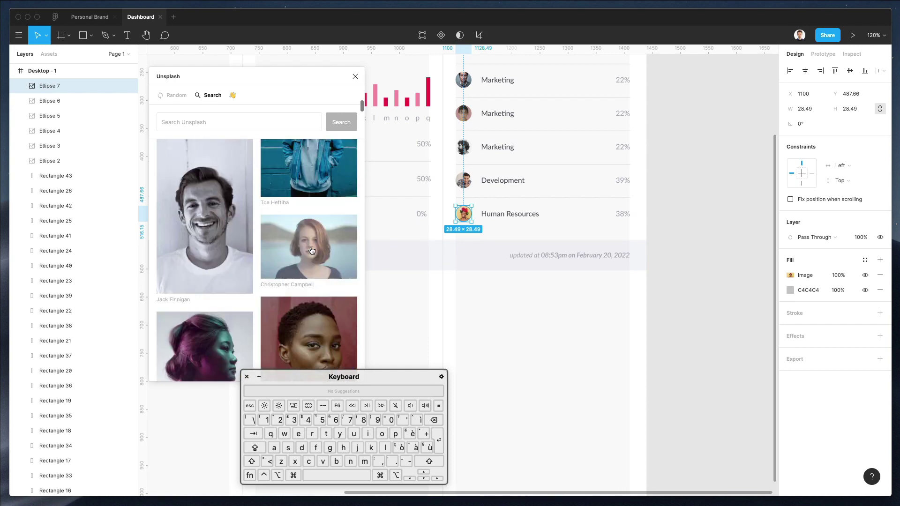
pyautogui.scroll(-3, 312, 251)
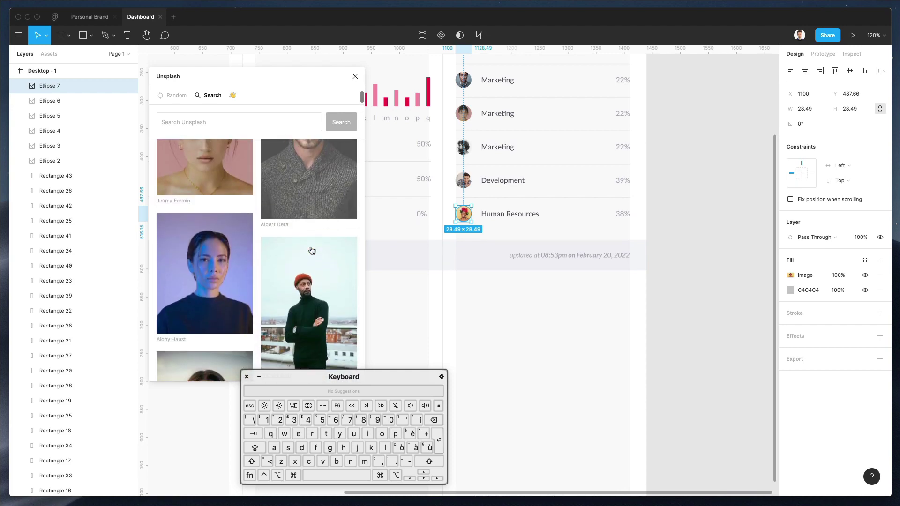
pyautogui.click(227, 242)
pyautogui.scroll(2, 227, 242)
pyautogui.scroll(3, 548, 257)
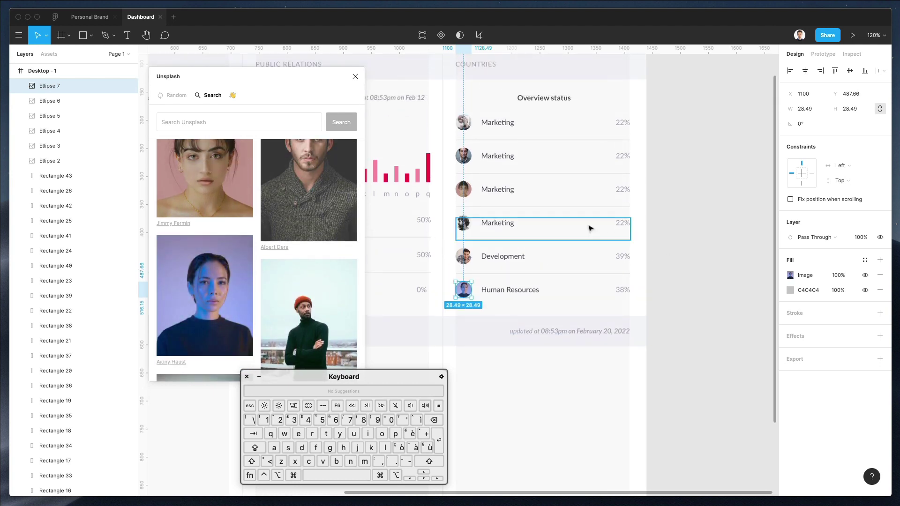
# Step: Brighten the third-row portrait by raising the exposure of its image fill, and close the Unsplash plugin
pyautogui.click(673, 221)
pyautogui.keyDown('super'); pyautogui.click(467, 195); pyautogui.keyUp('super')
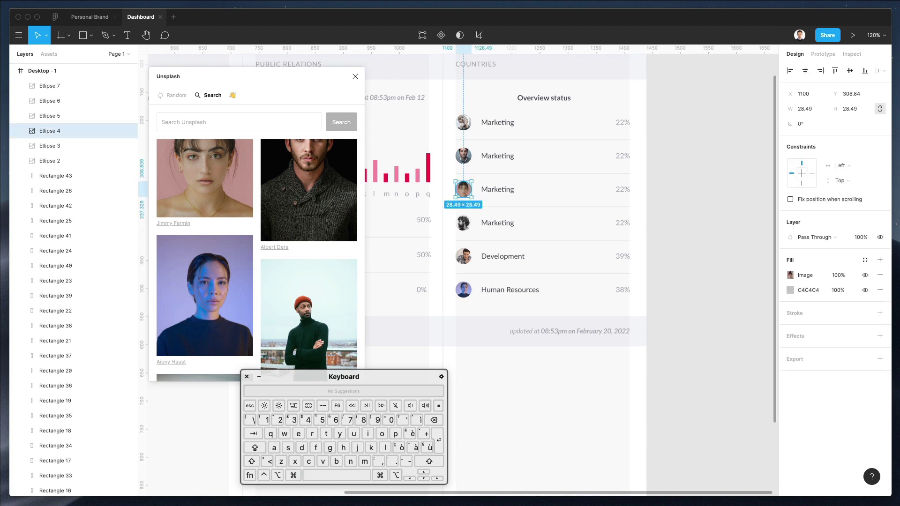
pyautogui.click(790, 276)
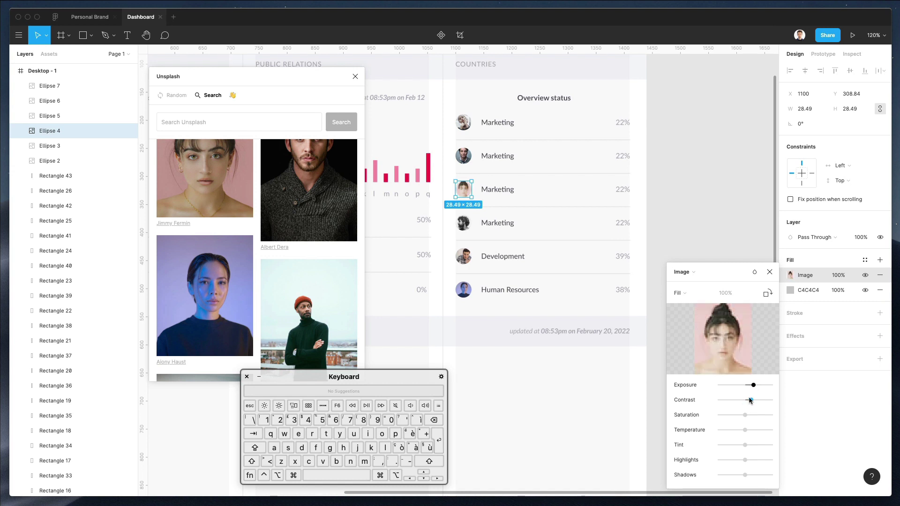
pyautogui.press('Escape')
pyautogui.scroll(-4, 623, 154)
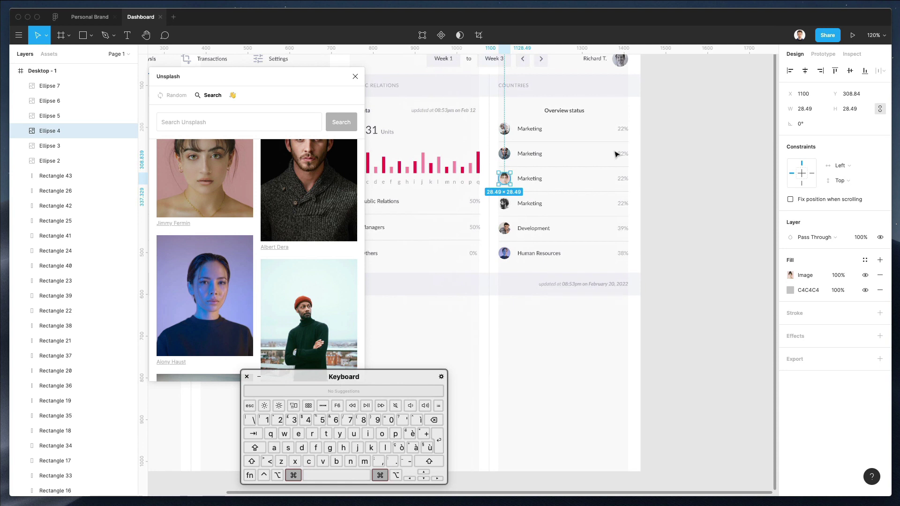
pyautogui.click(355, 76)
pyautogui.click(679, 114)
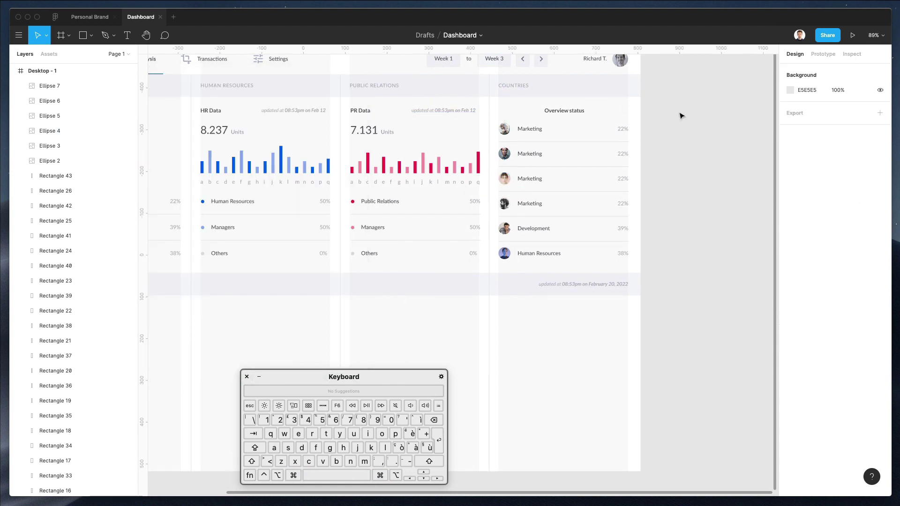
# Step: Replace the six row labels in the Countries section with random full names from the Content Reel plugin
pyautogui.keyDown('shift'); pyautogui.keyDown('super'); pyautogui.click(521, 131); pyautogui.keyUp('super'); pyautogui.keyUp('shift')
pyautogui.keyDown('shift'); pyautogui.keyDown('super'); pyautogui.click(526, 156); pyautogui.keyUp('super'); pyautogui.keyUp('shift')
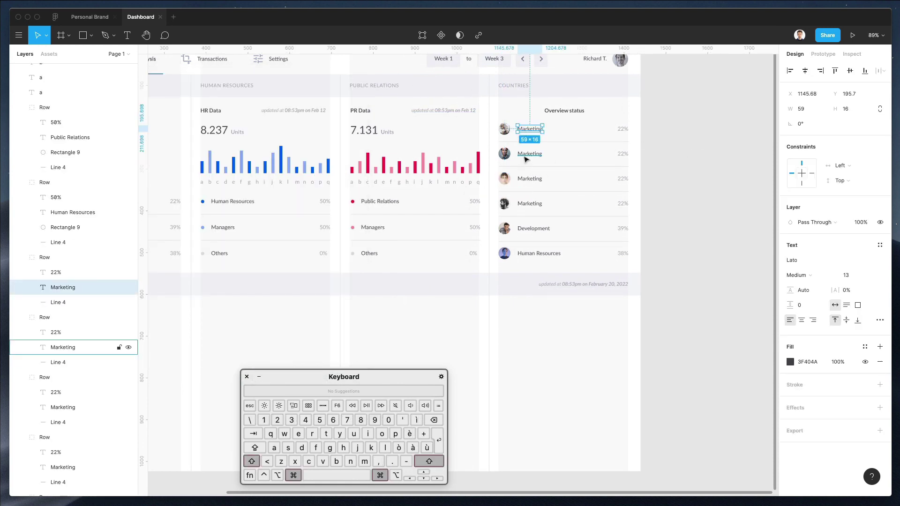
pyautogui.keyDown('shift'); pyautogui.keyDown('super'); pyautogui.click(531, 181); pyautogui.keyUp('super'); pyautogui.keyUp('shift')
pyautogui.keyDown('shift'); pyautogui.keyDown('super'); pyautogui.click(533, 205); pyautogui.keyUp('super'); pyautogui.keyUp('shift')
pyautogui.keyDown('shift'); pyautogui.keyDown('super'); pyautogui.click(529, 228); pyautogui.keyUp('super'); pyautogui.keyUp('shift')
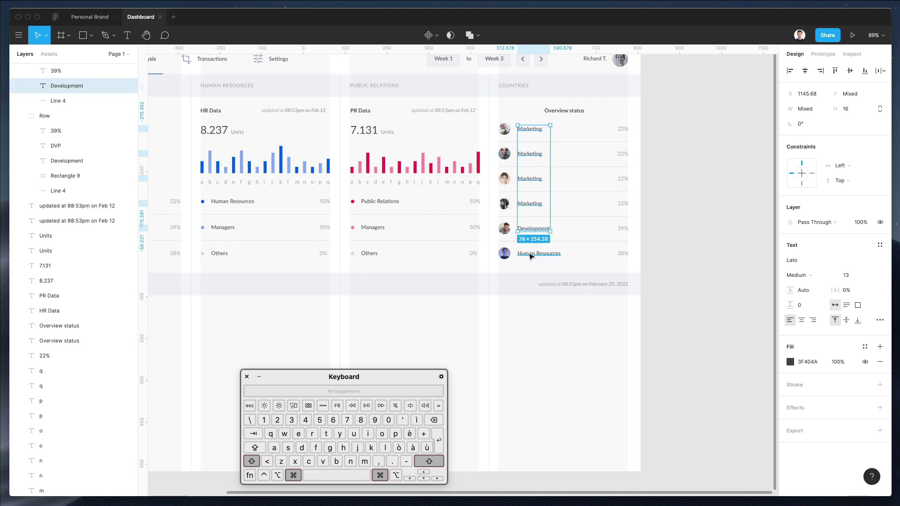
pyautogui.keyDown('shift'); pyautogui.keyDown('super'); pyautogui.click(532, 254); pyautogui.keyUp('super'); pyautogui.keyUp('shift')
pyautogui.scroll(-1, 537, 120)
pyautogui.scroll(2, 536, 121)
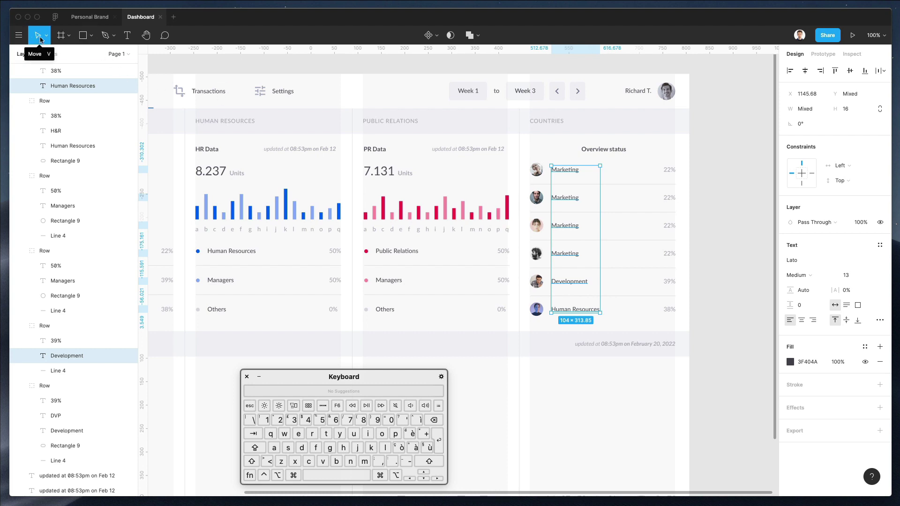
pyautogui.click(22, 40)
pyautogui.moveTo(70, 161)
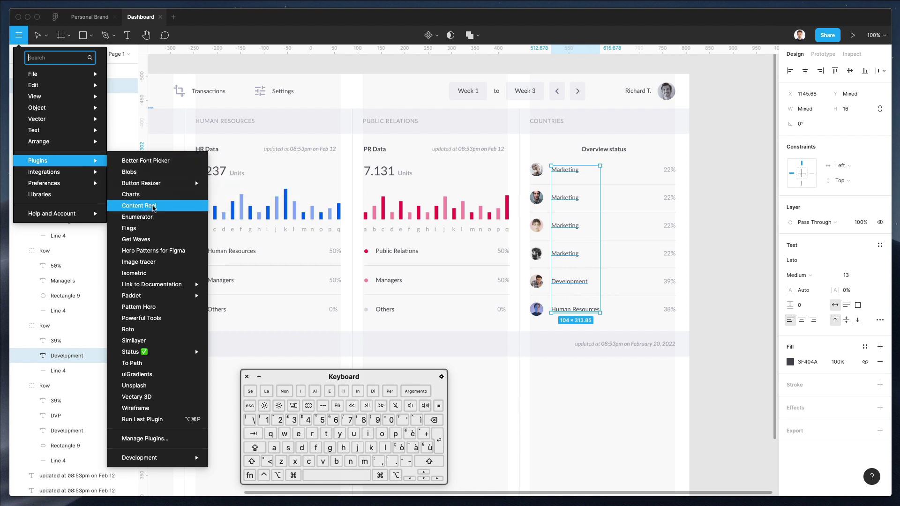
pyautogui.click(153, 206)
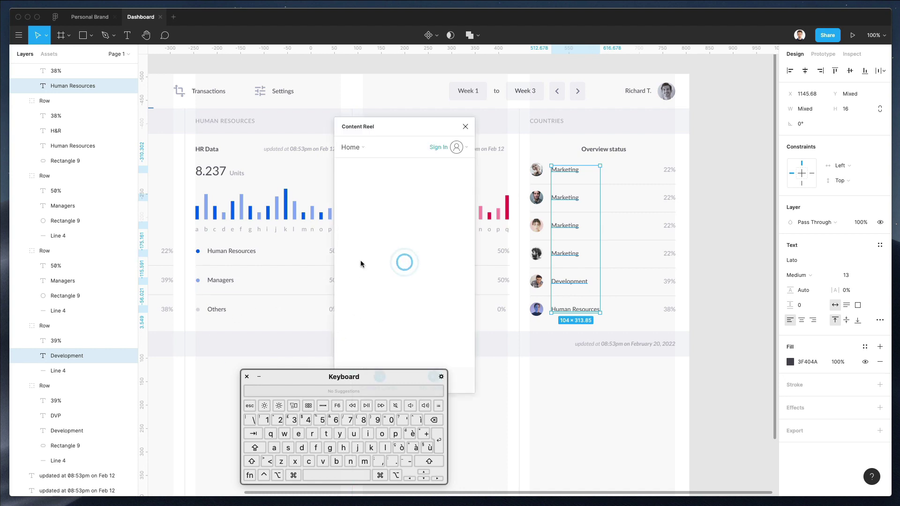
pyautogui.moveTo(392, 377); pyautogui.dragTo(167, 387)
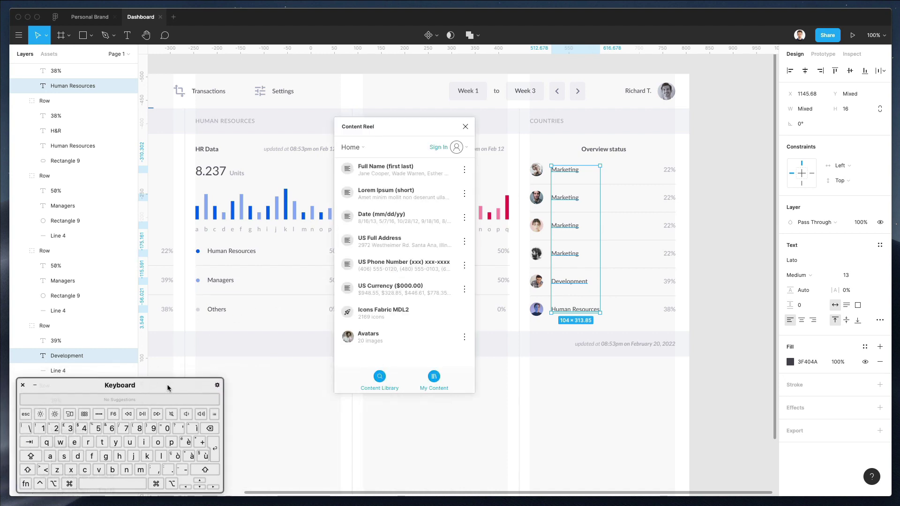
pyautogui.click(406, 170)
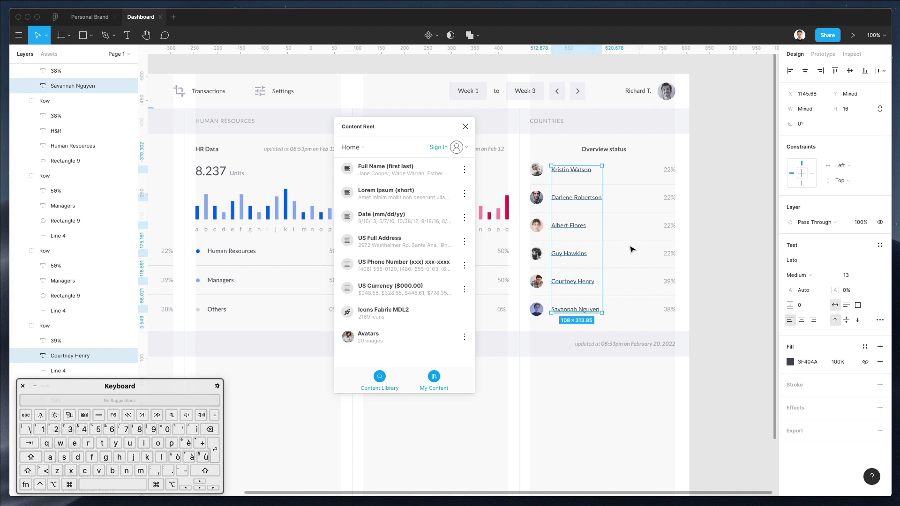
pyautogui.click(724, 273)
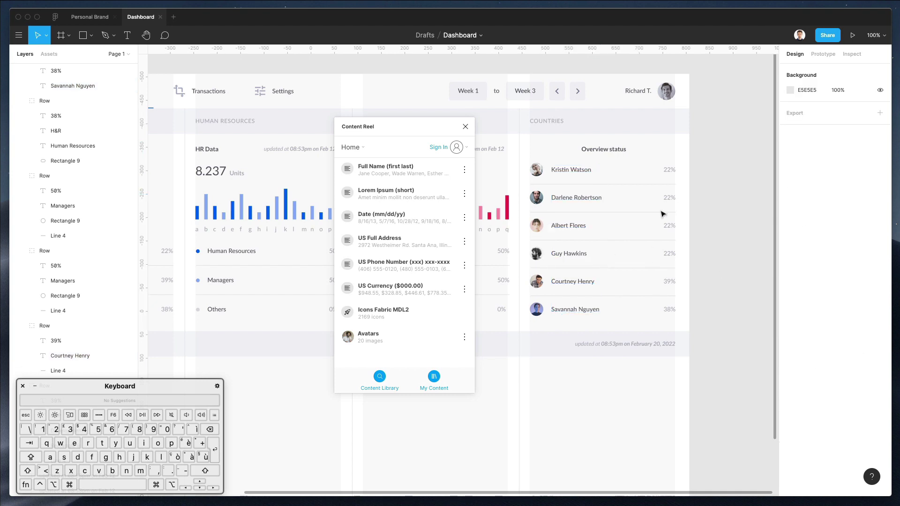
# Step: Replace the six Countries row percentages with Content Reel US Currency ($000.00) amounts and align them to the rows' right edge
pyautogui.click(667, 170)
pyautogui.keyDown('shift'); pyautogui.click(669, 198); pyautogui.keyUp('shift')
pyautogui.keyDown('shift'); pyautogui.click(669, 226); pyautogui.keyUp('shift')
pyautogui.keyDown('shift'); pyautogui.click(668, 254); pyautogui.keyUp('shift')
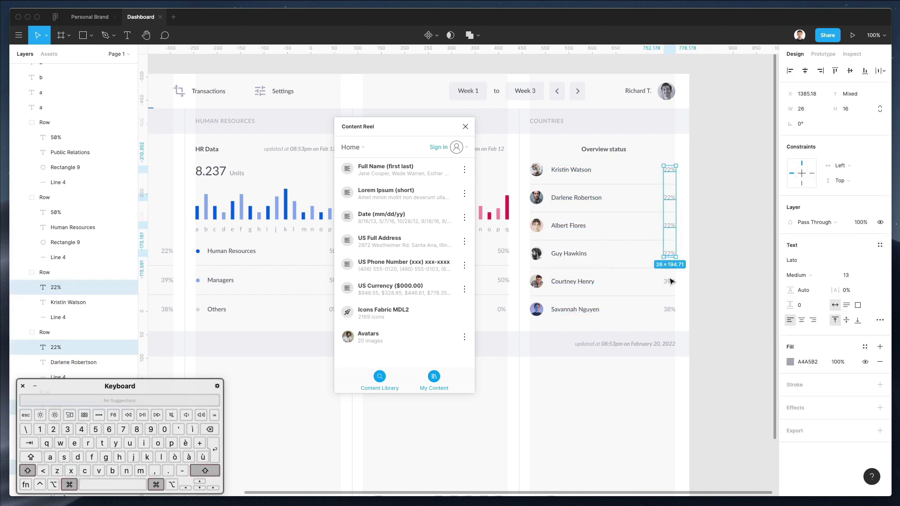
pyautogui.keyDown('shift'); pyautogui.click(669, 282); pyautogui.keyUp('shift')
pyautogui.keyDown('shift'); pyautogui.click(670, 310); pyautogui.keyUp('shift')
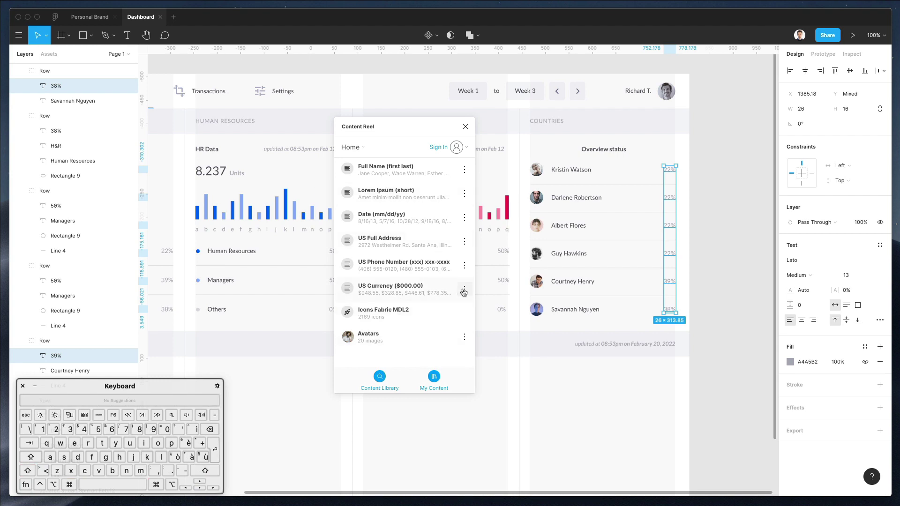
pyautogui.click(420, 292)
pyautogui.moveTo(674, 172); pyautogui.dragTo(664, 175)
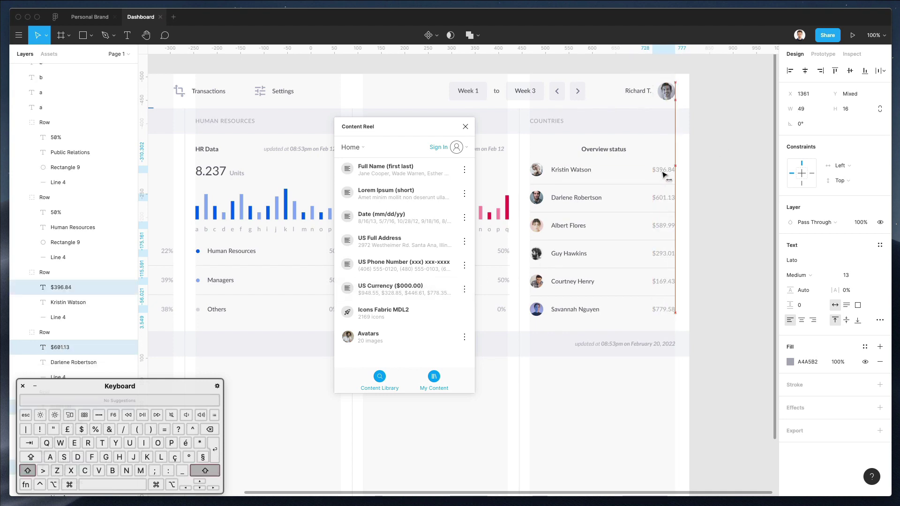
pyautogui.click(725, 252)
# Step: Change the Countries section's "Overview status" title to "Top Performers", moving the plugin window off the design
pyautogui.moveTo(386, 128); pyautogui.dragTo(797, 186)
pyautogui.scroll(-2, 545, 267)
pyautogui.scroll(-1, 545, 267)
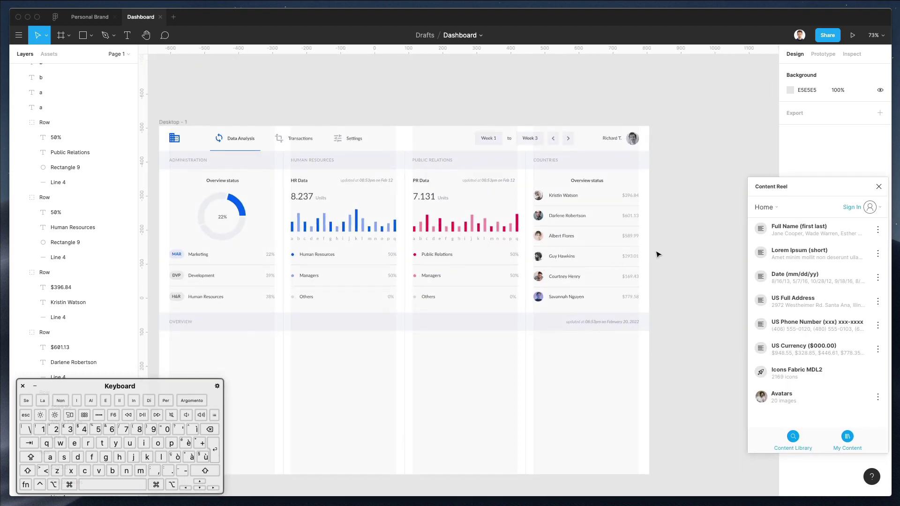
pyautogui.doubleClick(584, 182)
pyautogui.write('Top Perf')
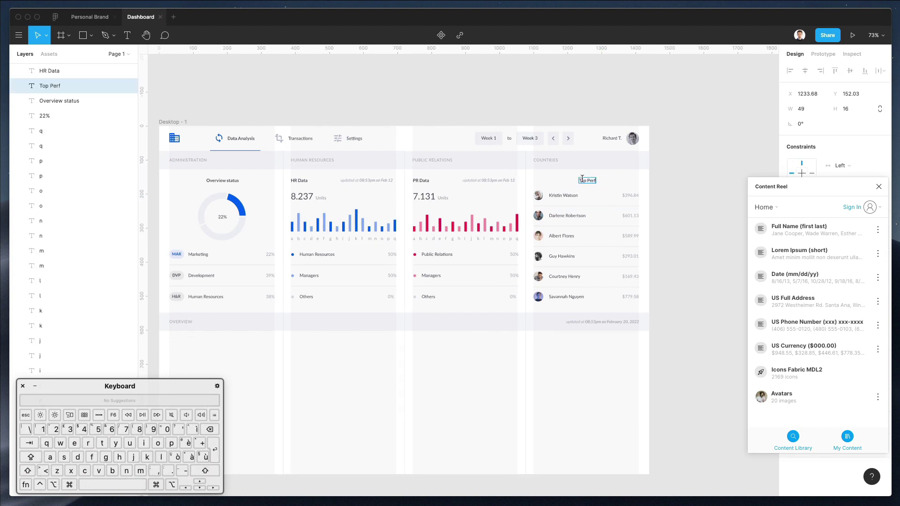
pyautogui.write('ormers')
pyautogui.click(675, 172)
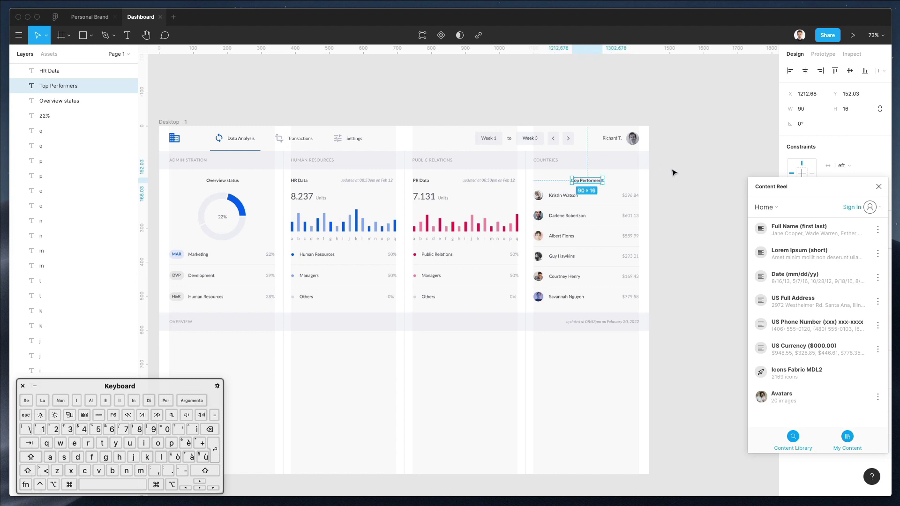
pyautogui.scroll(-1, 673, 172)
pyautogui.hscroll(-1, 673, 172)
pyautogui.click(387, 342)
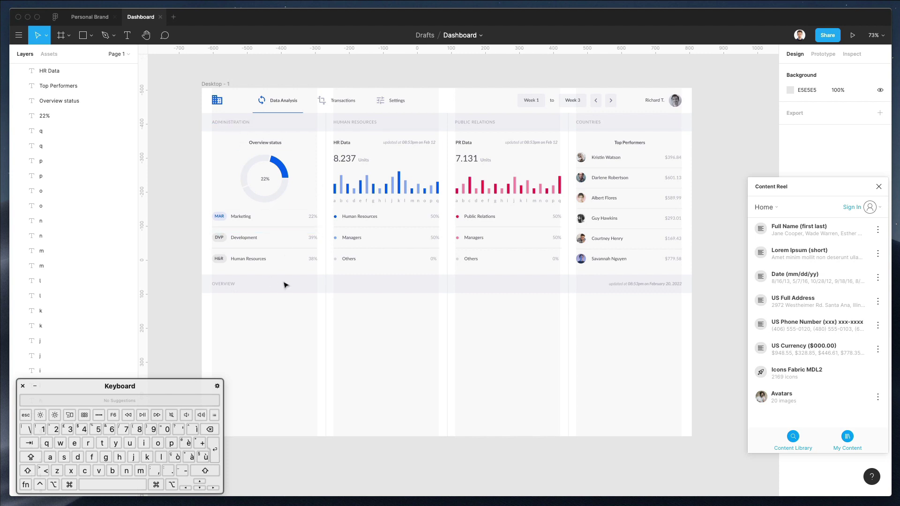
# Step: Duplicate the three Administration rows (Marketing, Development, Human Resources) into the first column beneath the Overview bar
pyautogui.moveTo(201, 204); pyautogui.dragTo(302, 267)
pyautogui.press('alt')
pyautogui.moveTo(230, 233); pyautogui.dragTo(264, 315)
pyautogui.press('shift')
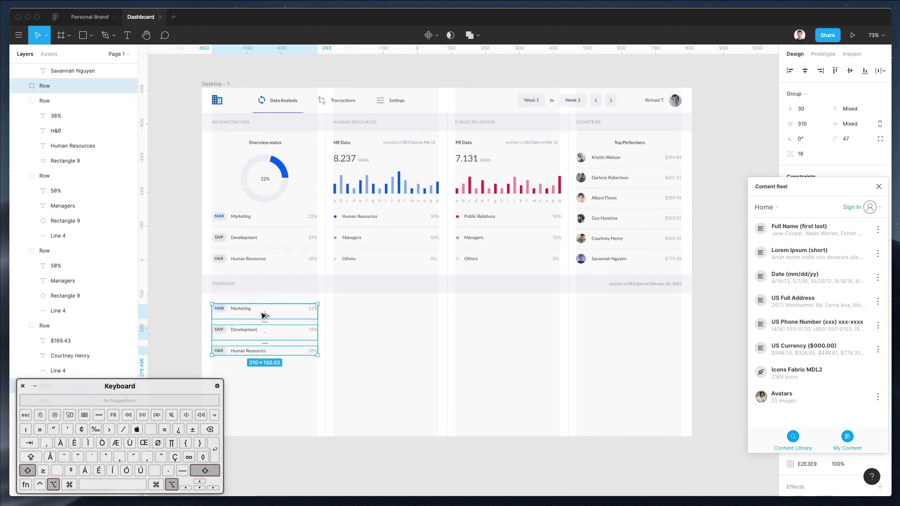
# Step: Delete the MAR, DVP and H&R badges from the three rows beneath the Overview bar
pyautogui.click(336, 313)
pyautogui.moveTo(197, 297); pyautogui.dragTo(235, 372)
pyautogui.press('BackSpace')
# Step: Move the Marketing, Development and Human Resources labels in the Overview rows left to X 46.5
pyautogui.moveTo(217, 298); pyautogui.dragTo(272, 395)
pyautogui.moveTo(202, 315); pyautogui.dragTo(220, 360)
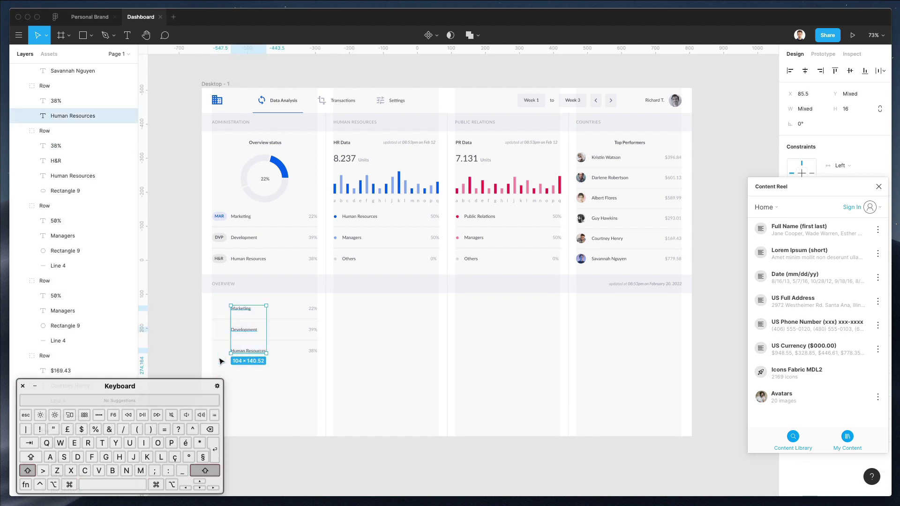
pyautogui.hotkey('shift', 'Left')
pyautogui.hotkey('shift', 'Left')
pyautogui.hotkey('shift', 'Left')
pyautogui.hotkey('shift', 'Left')
pyautogui.hotkey('shift', 'Left')
pyautogui.hotkey('shift', 'Right')
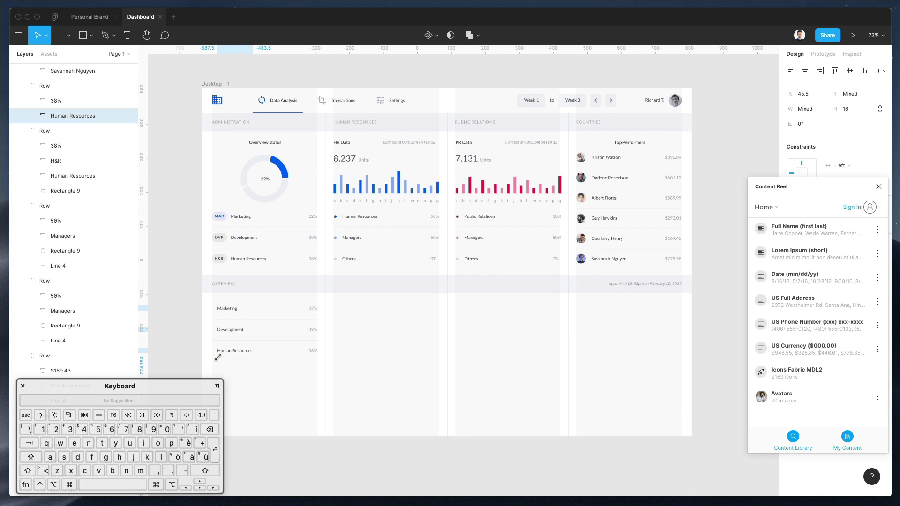
pyautogui.press('Right')
# Step: Extend the Overview rows' divider lines to 1379.32 wide, reaching the right edge of the Countries column
pyautogui.click(353, 312)
pyautogui.moveTo(282, 305); pyautogui.dragTo(297, 362)
pyautogui.moveTo(359, 329); pyautogui.dragTo(680, 335)
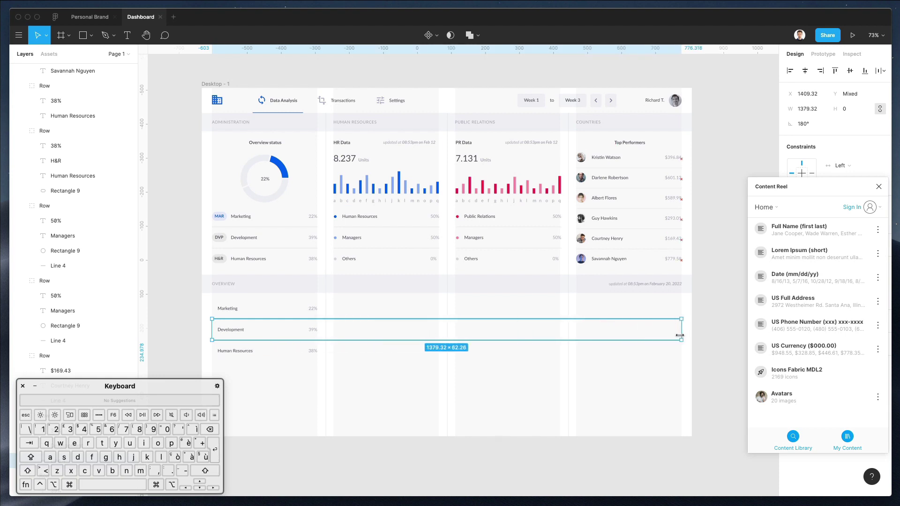
pyautogui.click(490, 367)
# Step: Nudge the Overview section's Marketing row down slightly toward the Development row
pyautogui.scroll(-3, 347, 358)
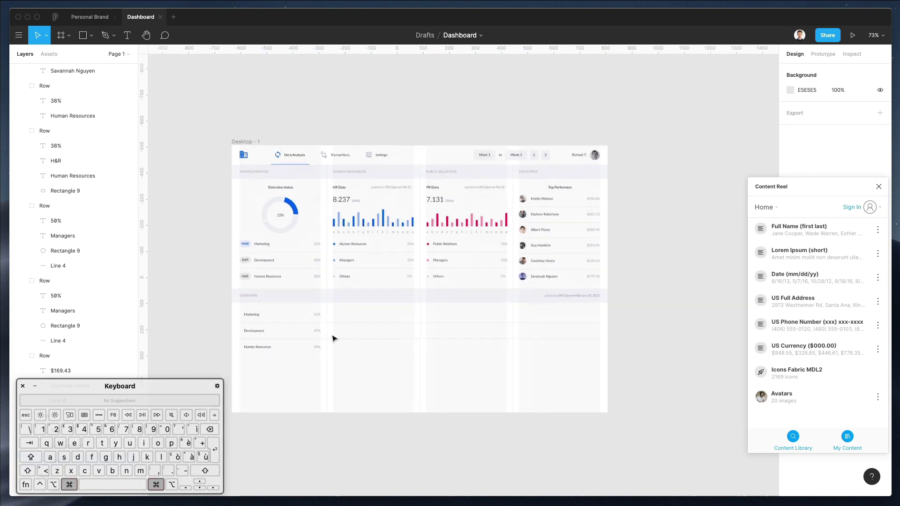
pyautogui.scroll(3, 333, 338)
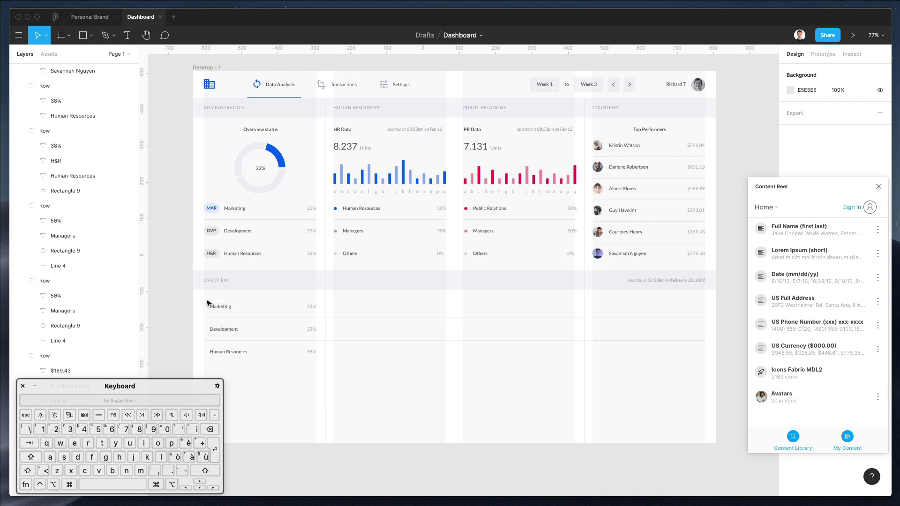
pyautogui.moveTo(204, 301); pyautogui.dragTo(396, 322)
pyautogui.moveTo(177, 288); pyautogui.dragTo(347, 294)
pyautogui.press('Down')
pyautogui.press('Down')
pyautogui.press('Down')
pyautogui.press('Down')
pyautogui.press('Down')
pyautogui.press('Down')
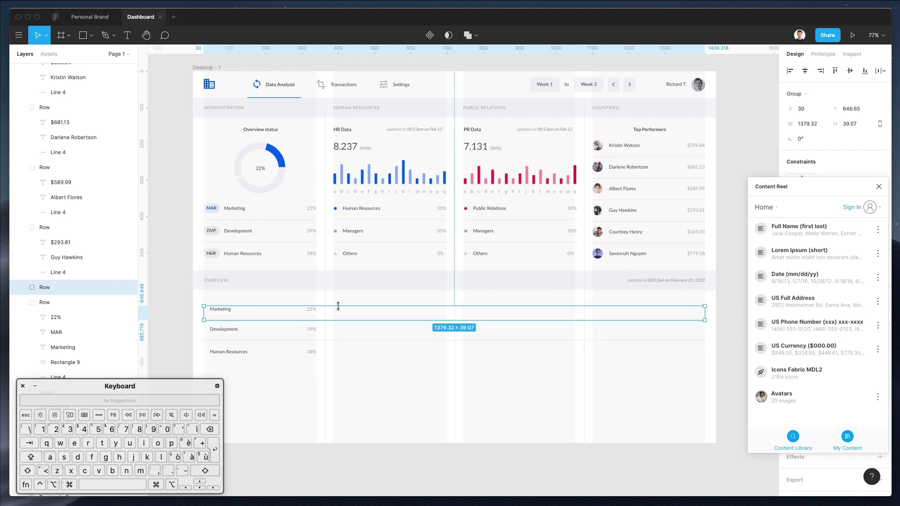
# Step: Nudge the Marketing label and its 22% value down within the Overview row to Y 649.65
pyautogui.click(269, 305)
pyautogui.scroll(-4, 204, 307)
pyautogui.scroll(10, 204, 307)
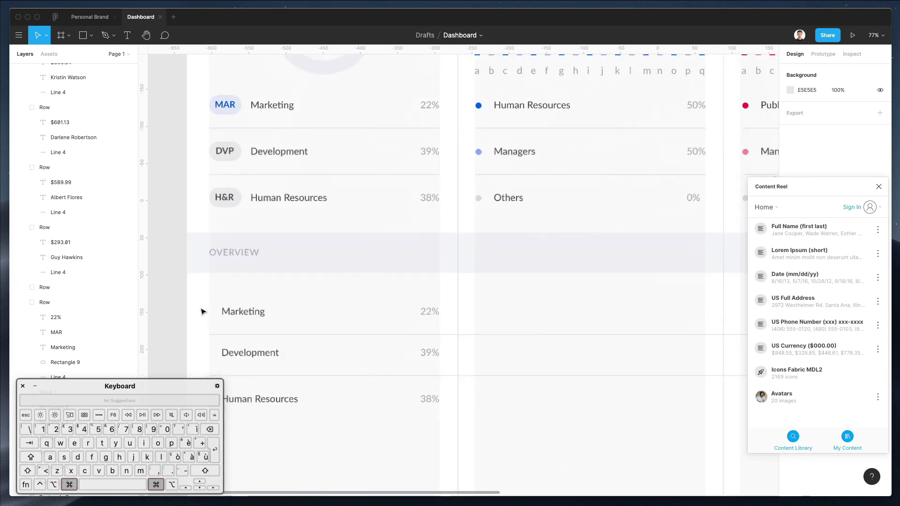
pyautogui.scroll(-1, 204, 307)
pyautogui.click(255, 264)
pyautogui.keyDown('shift'); pyautogui.click(452, 264); pyautogui.keyUp('shift')
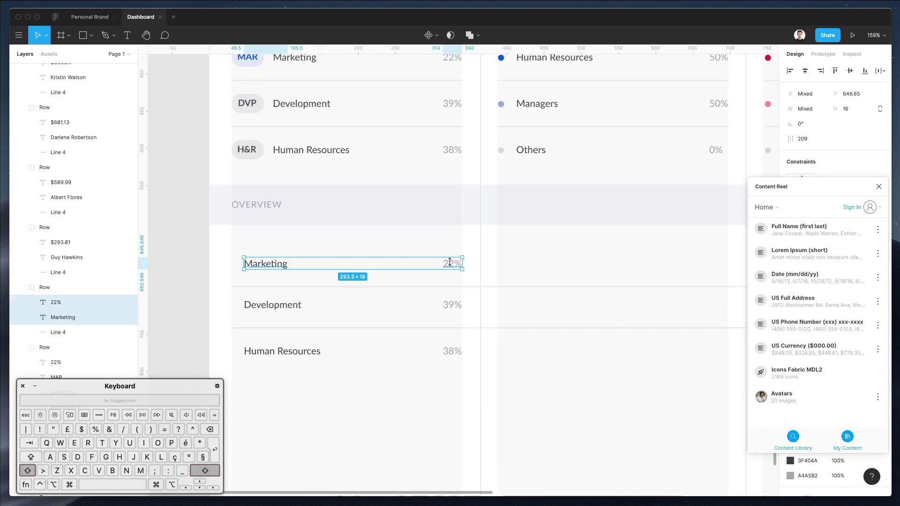
pyautogui.press('Down')
pyautogui.press('Down')
# Step: Move the divider below Development and the Human Resources row slightly upward in the Overview section
pyautogui.moveTo(224, 317); pyautogui.dragTo(458, 374)
pyautogui.press('Up')
pyautogui.press('Up')
pyautogui.press('Up')
pyautogui.press('Up')
pyautogui.press('Up')
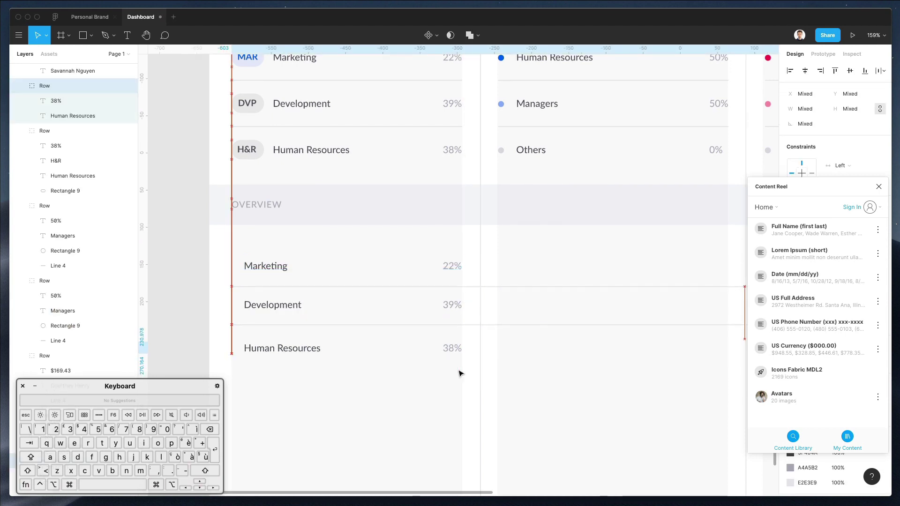
pyautogui.press('Down')
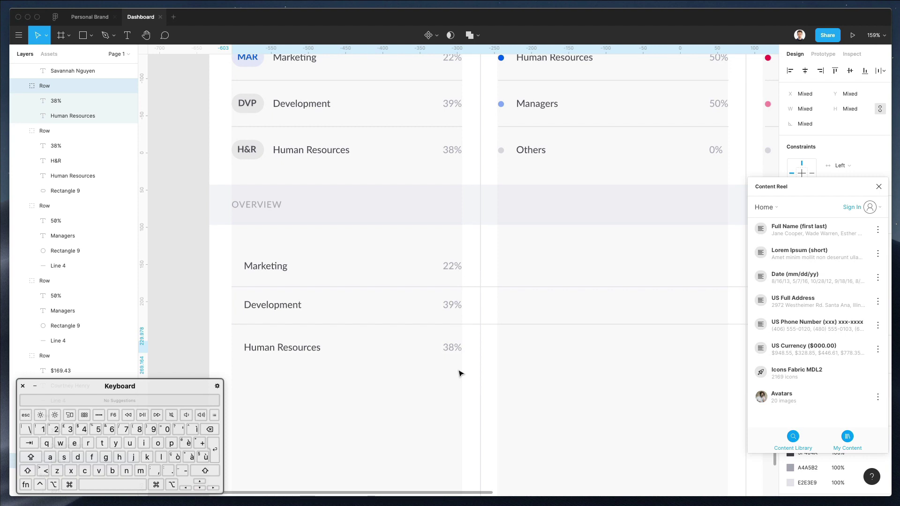
# Step: Nudge the Overview section's Human Resources label and 38% value up to Y 754.16
pyautogui.moveTo(218, 341); pyautogui.dragTo(468, 366)
pyautogui.press('Up')
pyautogui.press('Up')
pyautogui.press('Up')
pyautogui.press('Up')
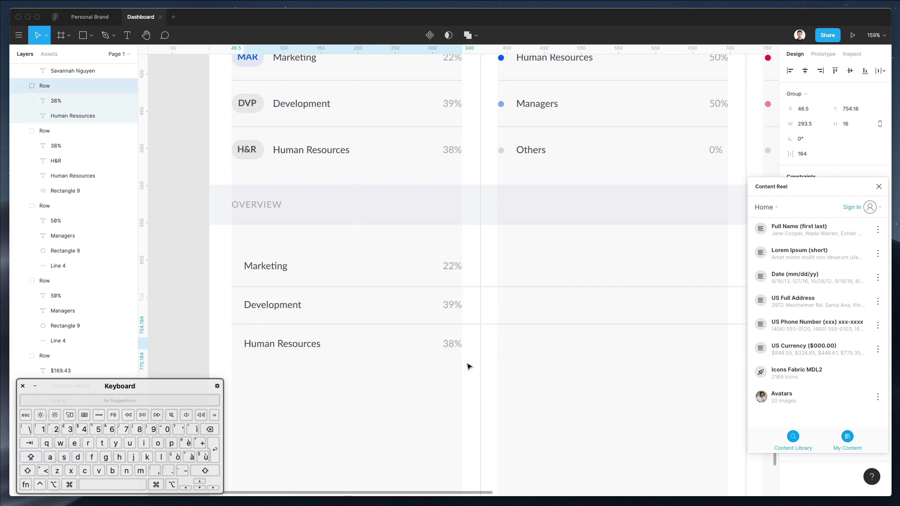
pyautogui.scroll(-5, 469, 366)
pyautogui.click(546, 382)
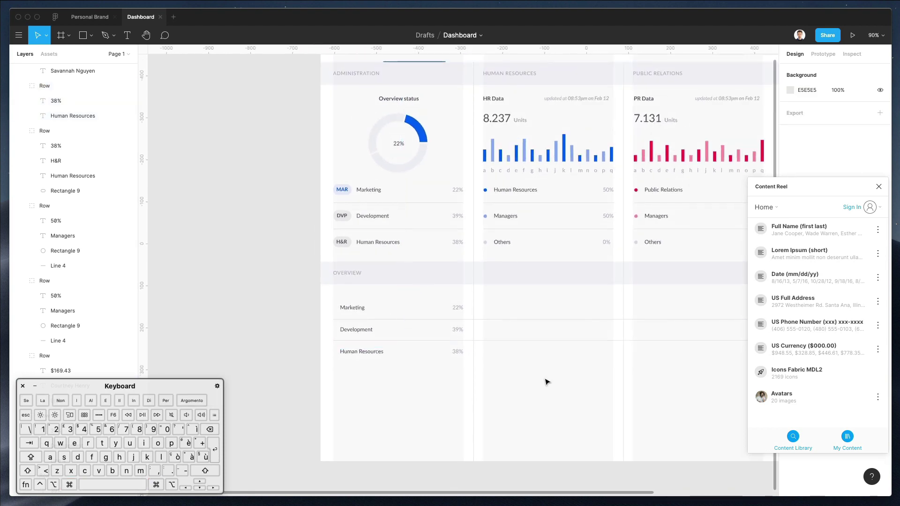
pyautogui.hscroll(5, 546, 382)
pyautogui.scroll(-2, 546, 382)
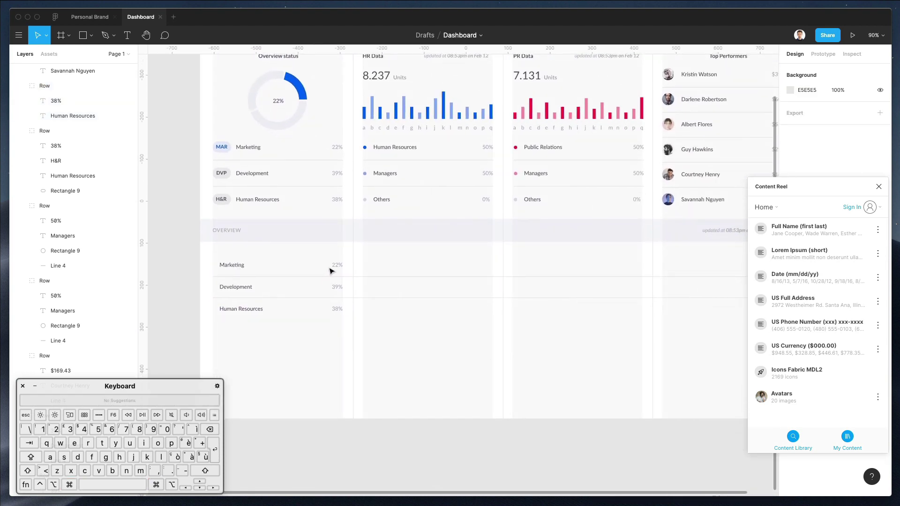
pyautogui.hscroll(2, 331, 271)
pyautogui.moveTo(294, 258); pyautogui.dragTo(305, 314)
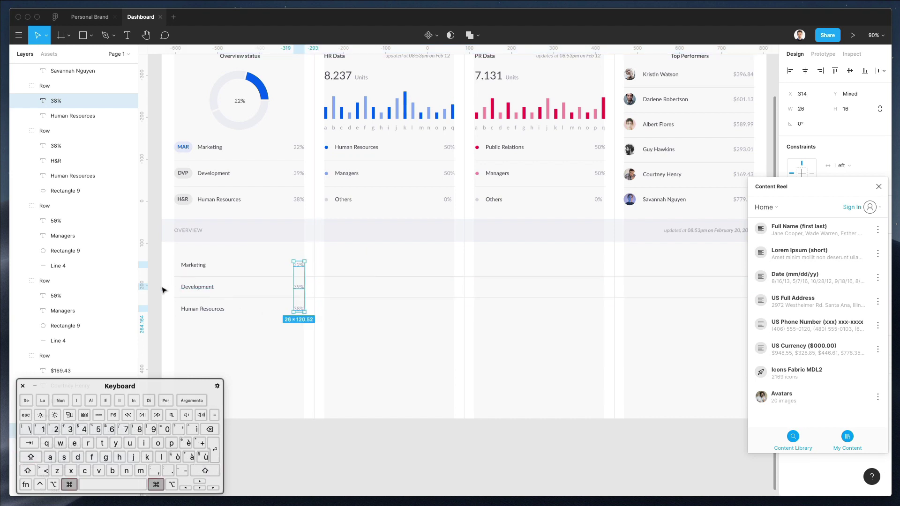
pyautogui.moveTo(160, 283); pyautogui.dragTo(306, 323)
pyautogui.moveTo(160, 303); pyautogui.dragTo(314, 325)
pyautogui.click(366, 336)
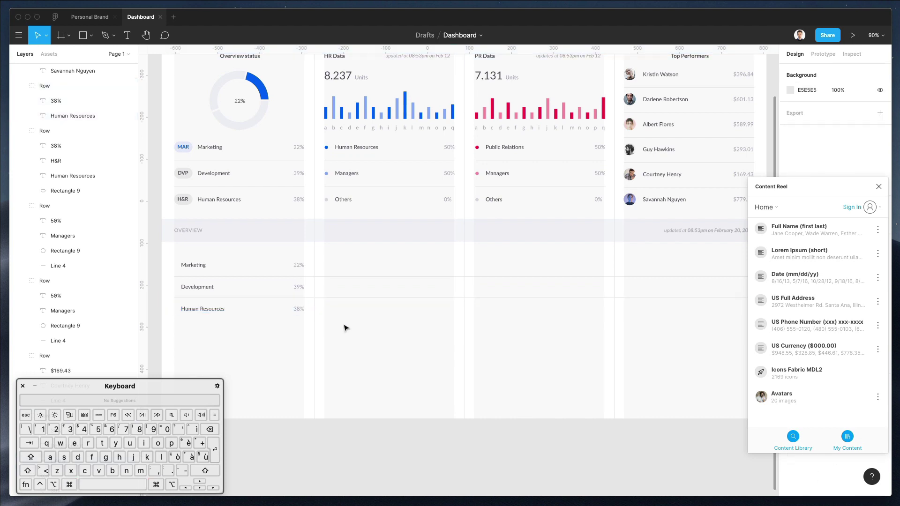
# Step: Duplicate the Overview Marketing row's 22% text twice along the row, evenly spaced to the right
pyautogui.click(301, 269)
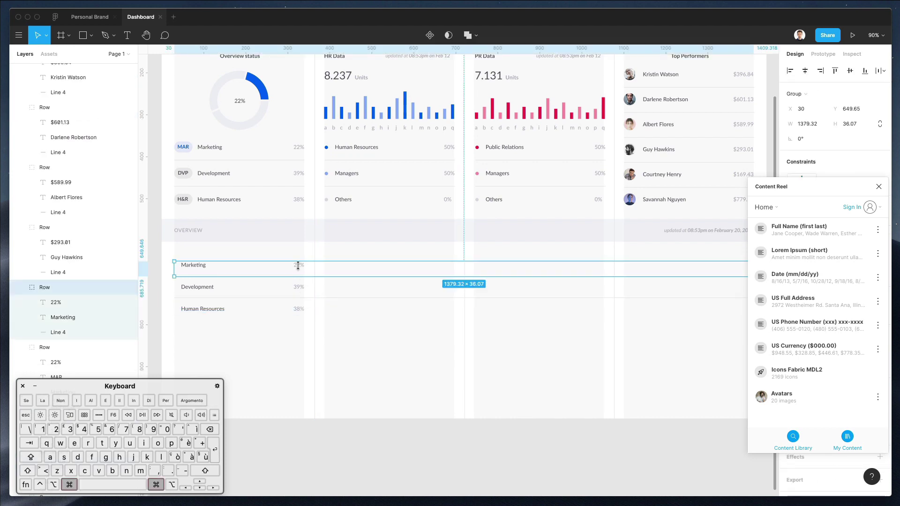
pyautogui.keyDown('super'); pyautogui.click(298, 265); pyautogui.keyUp('super')
pyautogui.moveTo(297, 265); pyautogui.dragTo(414, 267)
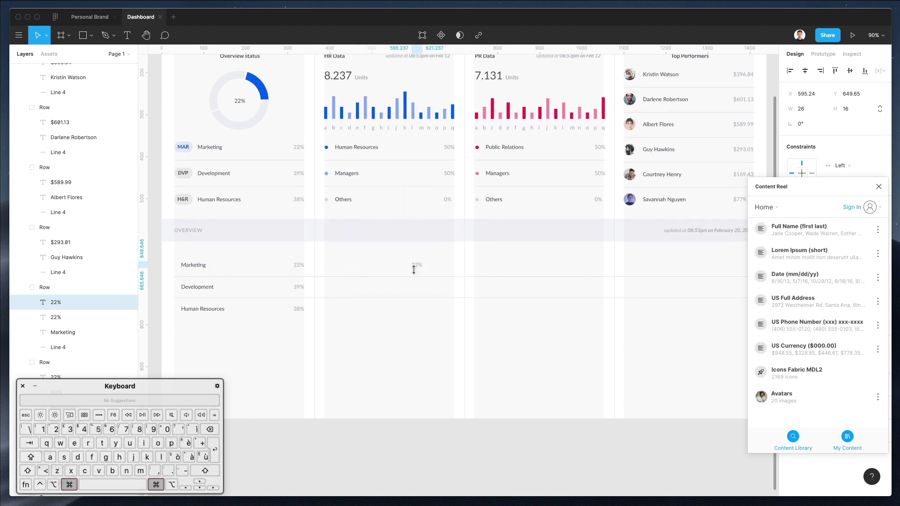
pyautogui.press('super+d')
# Step: Fill the first duplicated 22% text with a US Full Address from Content Reel
pyautogui.click(415, 267)
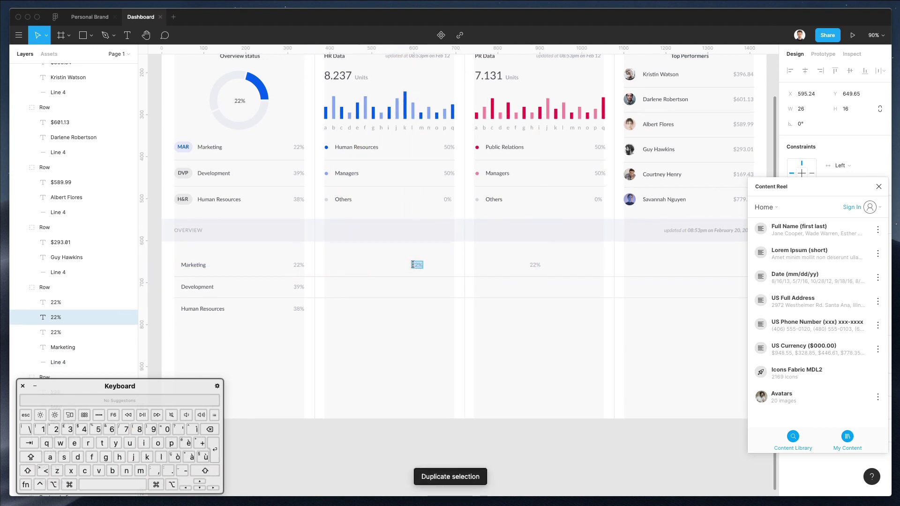
pyautogui.press('Escape')
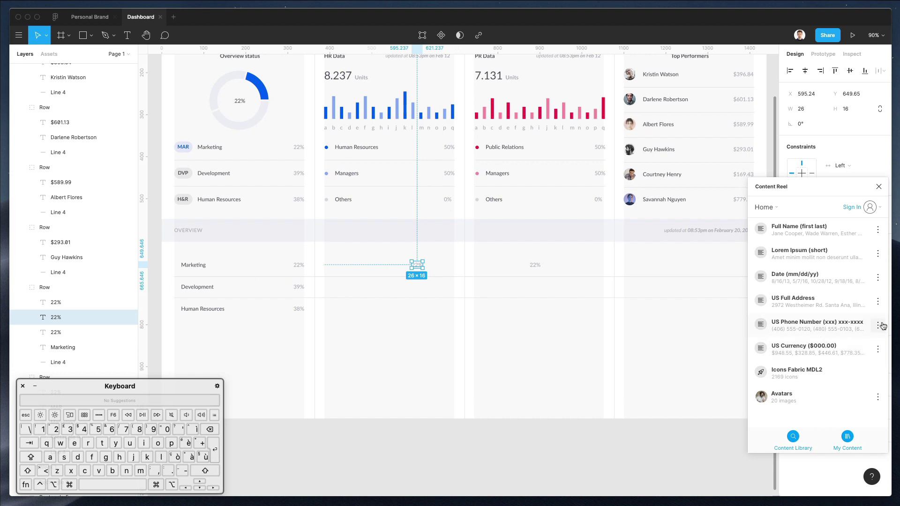
pyautogui.click(797, 308)
# Step: Fill the second duplicated 22% text with a Content Reel US phone number and move it beneath the Countries column
pyautogui.click(535, 264)
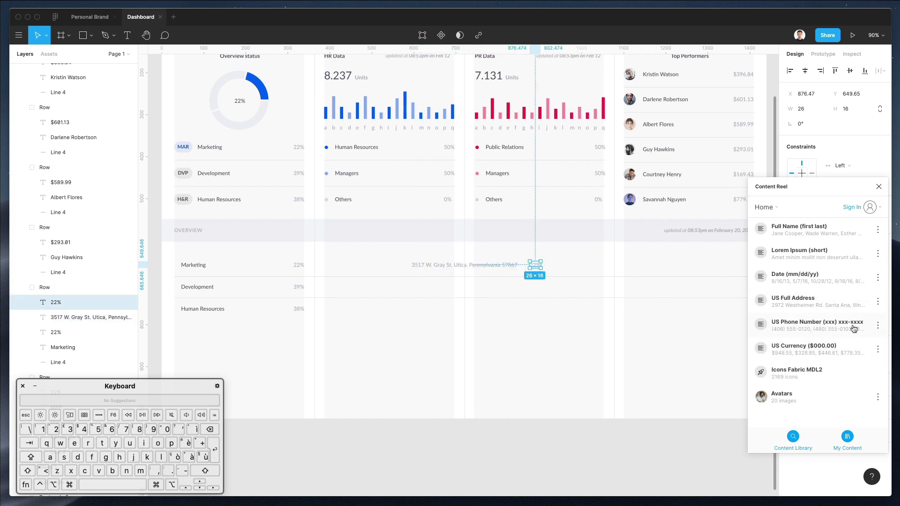
pyautogui.click(839, 328)
pyautogui.moveTo(539, 268); pyautogui.dragTo(631, 273)
pyautogui.hscroll(2, 630, 273)
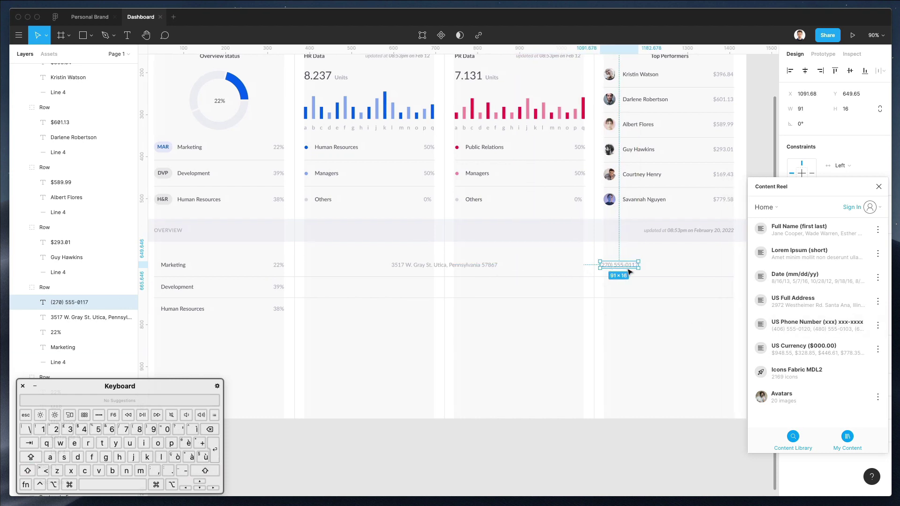
# Step: Duplicate the Marketing row's divider line above the row and replace its original 22% with a Content Reel date (mm/dd/yy)
pyautogui.keyDown('super'); pyautogui.click(273, 282); pyautogui.keyUp('super')
pyautogui.moveTo(273, 281); pyautogui.dragTo(273, 259)
pyautogui.keyDown('super'); pyautogui.click(275, 269); pyautogui.keyUp('super')
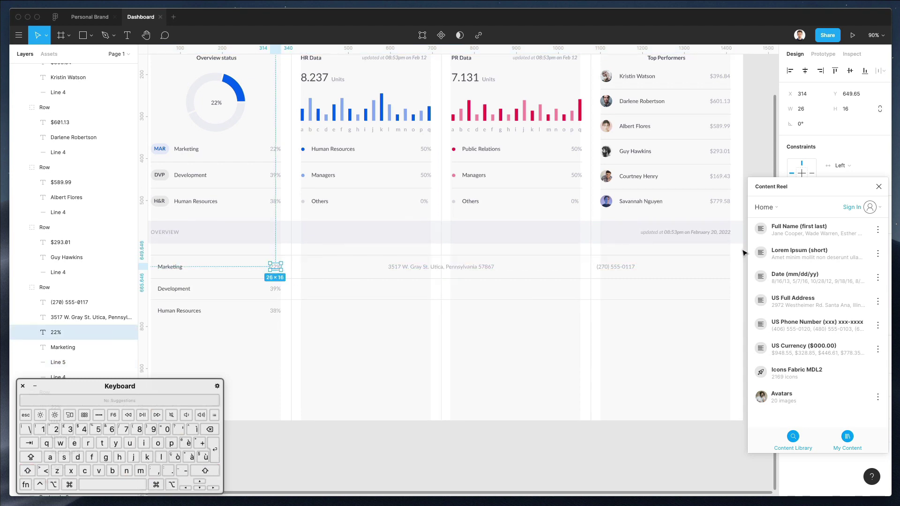
pyautogui.click(797, 281)
pyautogui.click(328, 318)
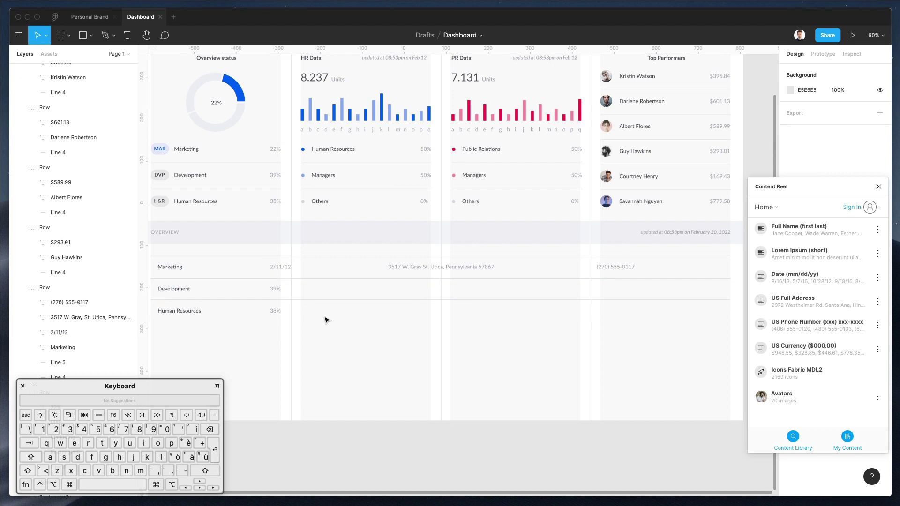
# Step: Move the three Overview rows down slightly to leave room for column headings under the Overview bar
pyautogui.hscroll(-2, 327, 317)
pyautogui.moveTo(182, 252); pyautogui.dragTo(325, 337)
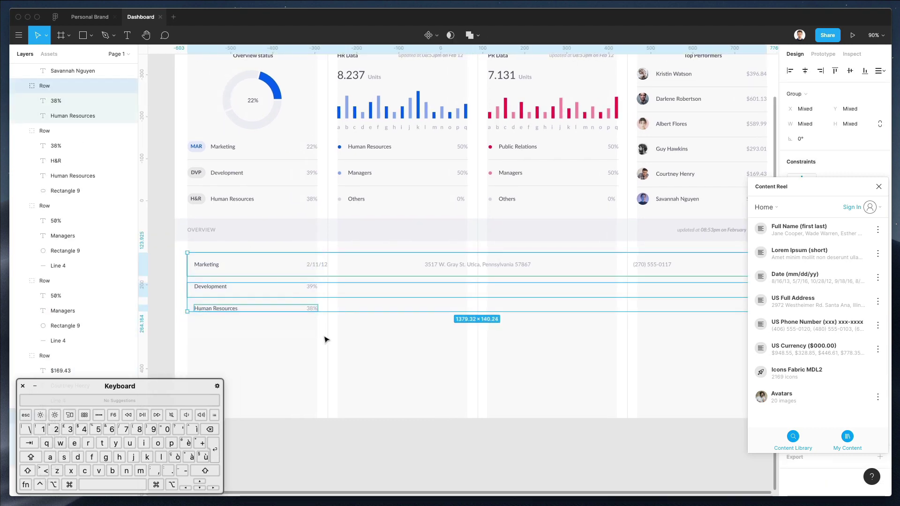
pyautogui.hotkey('shift', 'Down')
pyautogui.hotkey('shift', 'Down')
pyautogui.hotkey('shift', 'Down')
pyautogui.hotkey('shift', 'Up')
pyautogui.hotkey('shift', 'Up')
pyautogui.press('Down')
pyautogui.click(157, 213)
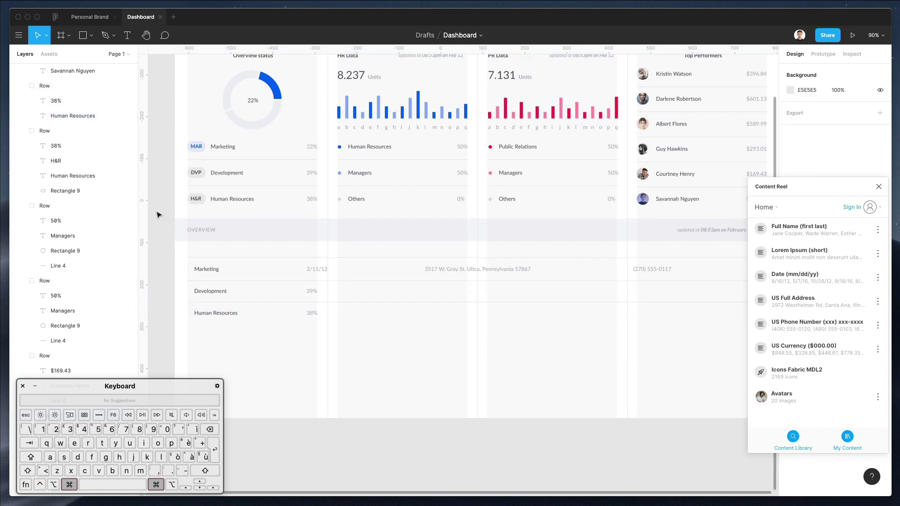
# Step: Copy the Marketing row's date above the Marketing label and take the copy out of its Row group
pyautogui.scroll(-5, 159, 215)
pyautogui.scroll(5, 160, 215)
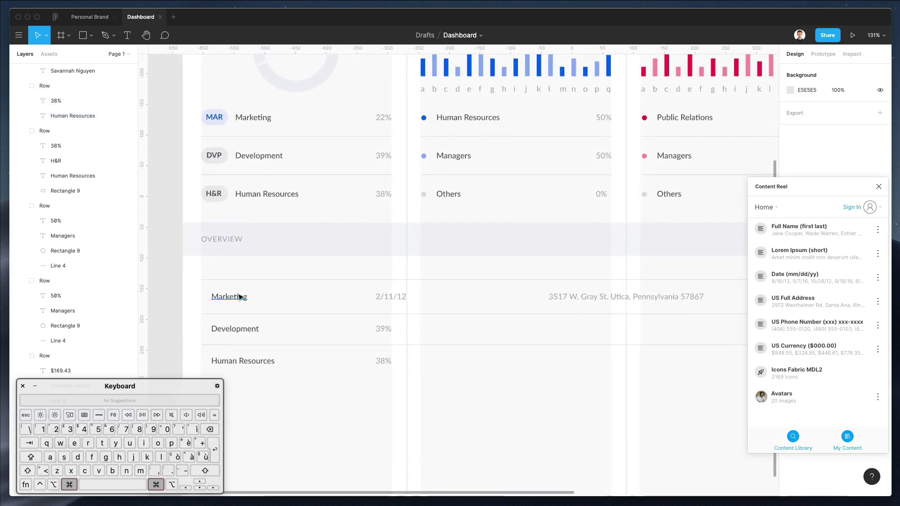
pyautogui.keyDown('super'); pyautogui.click(392, 296); pyautogui.keyUp('super')
pyautogui.moveTo(396, 299); pyautogui.dragTo(240, 270)
pyautogui.moveTo(78, 273); pyautogui.dragTo(71, 206)
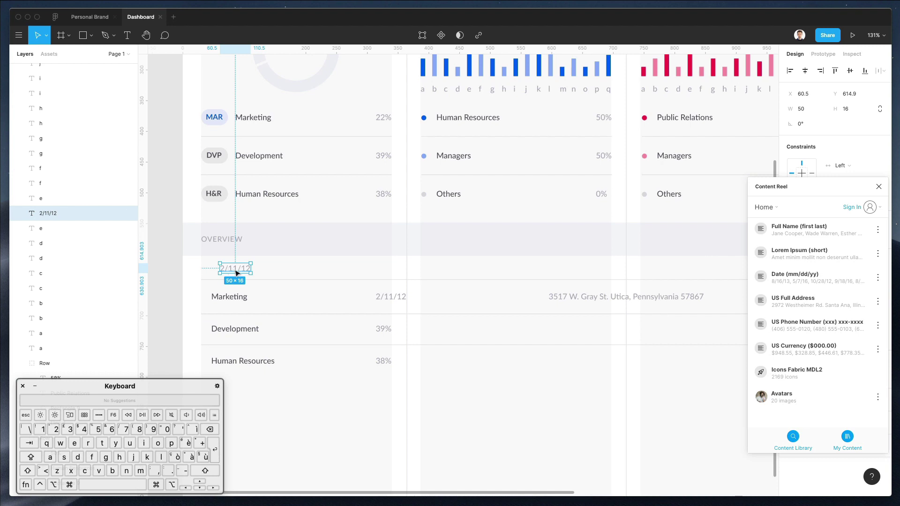
# Step: Change the copied date above the Marketing label to the column heading "Name"
pyautogui.doubleClick(239, 270)
pyautogui.press('shift')
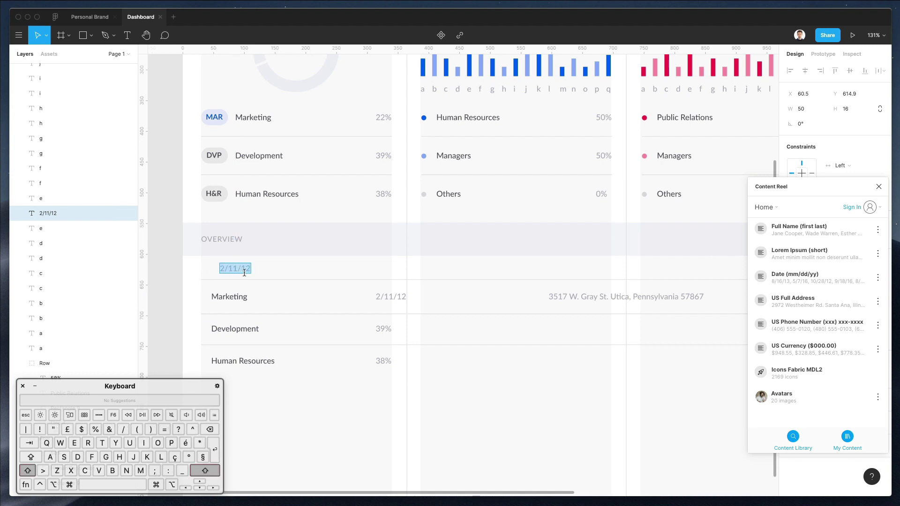
pyautogui.write('Name')
pyautogui.press('Escape')
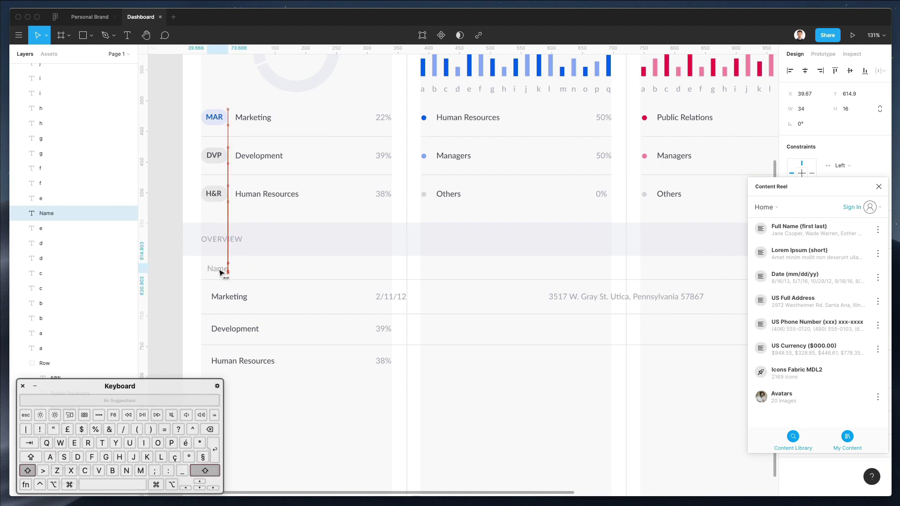
# Step: Align the Name heading with the Marketing label and copy it above the date column as "Phone"
pyautogui.moveTo(221, 272); pyautogui.dragTo(385, 270)
pyautogui.doubleClick(385, 270)
pyautogui.write('Phone')
pyautogui.press('Escape')
# Step: Copy the Phone heading above the address text and change the copy to "Address"
pyautogui.moveTo(389, 272); pyautogui.dragTo(564, 271)
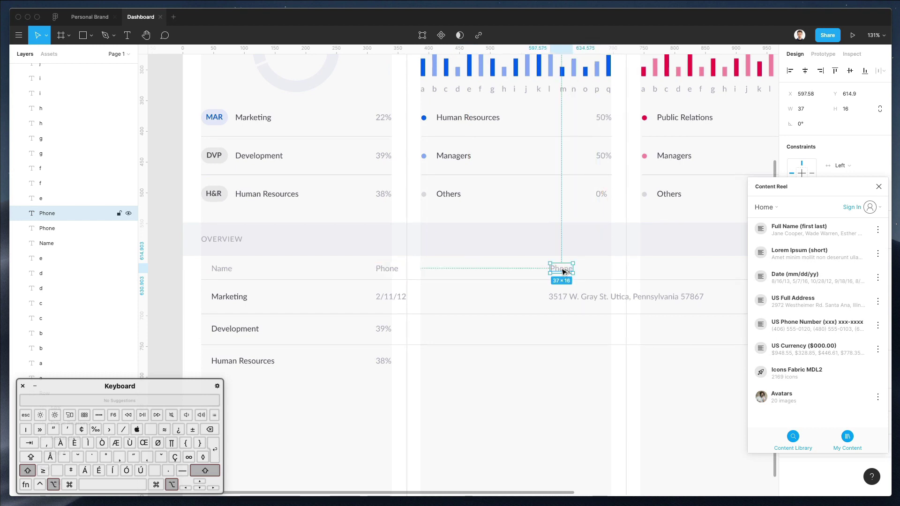
pyautogui.doubleClick(561, 268)
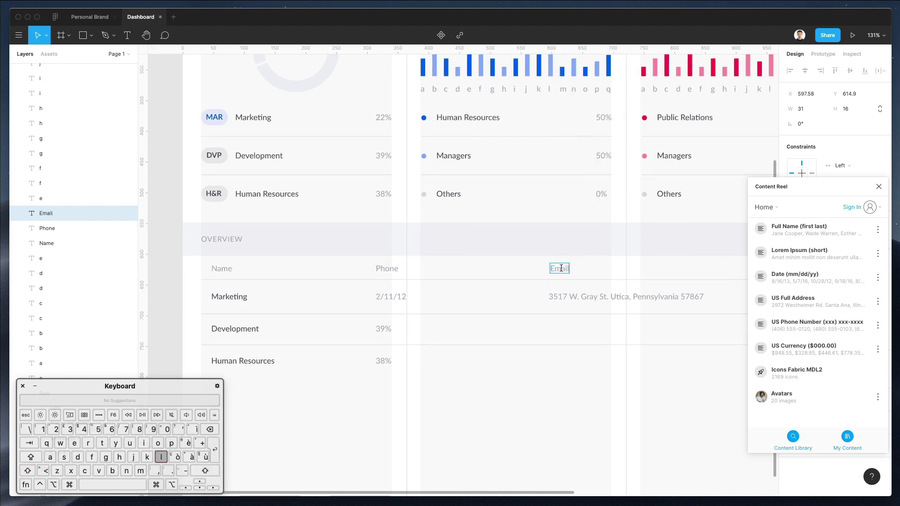
pyautogui.hotkey('shift', 'Up')
pyautogui.hscroll(5, 534, 251)
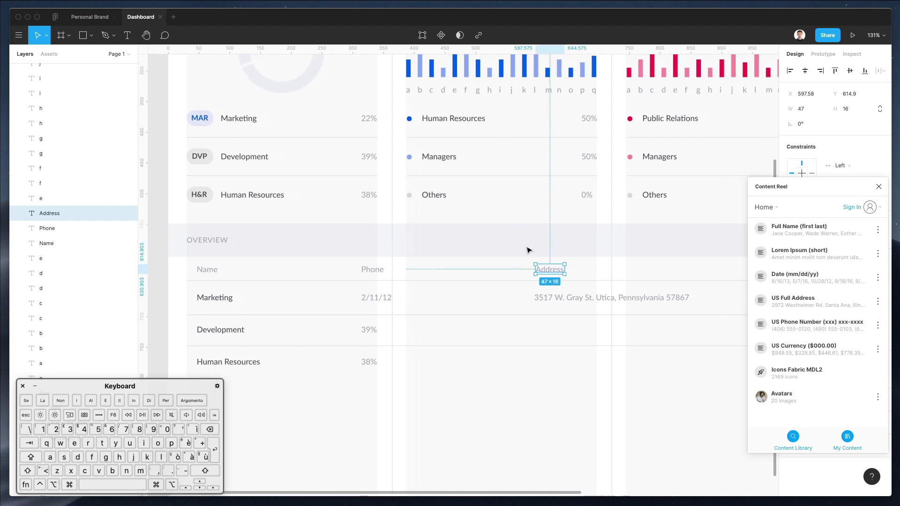
# Step: Place a Phone heading above the phone number and set the heading above the date column to "Date"
pyautogui.moveTo(242, 271); pyautogui.dragTo(719, 277)
pyautogui.click(241, 270)
pyautogui.doubleClick(241, 270)
pyautogui.write('Date')
# Step: Delete the Development and Human Resources rows from the Overview section
pyautogui.scroll(-2, 317, 255)
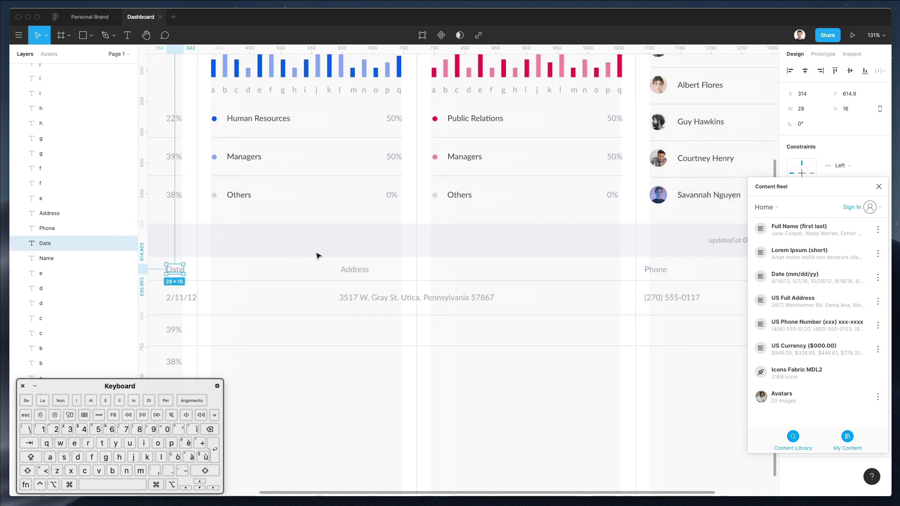
pyautogui.hscroll(6, 471, 262)
pyautogui.hscroll(-10, 471, 262)
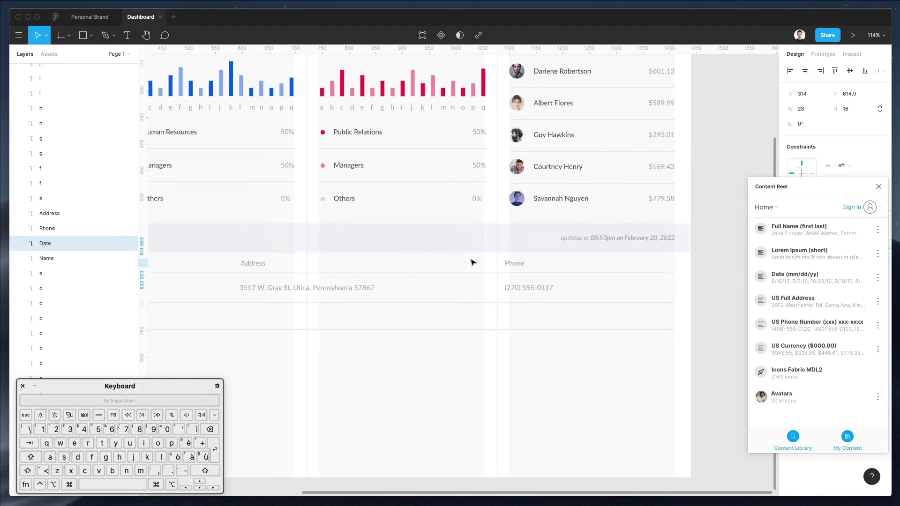
pyautogui.moveTo(225, 315); pyautogui.dragTo(400, 370)
pyautogui.press('Delete')
pyautogui.hscroll(3, 406, 367)
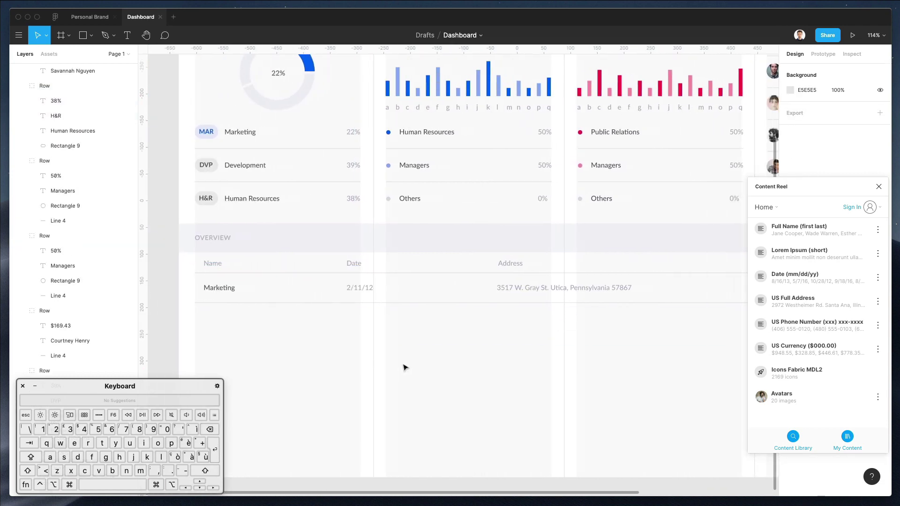
# Step: Shorten the three vertical divider lines between the dashboard columns to about 475 px, ending at the top of the Overview band
pyautogui.hscroll(-1, 338, 369)
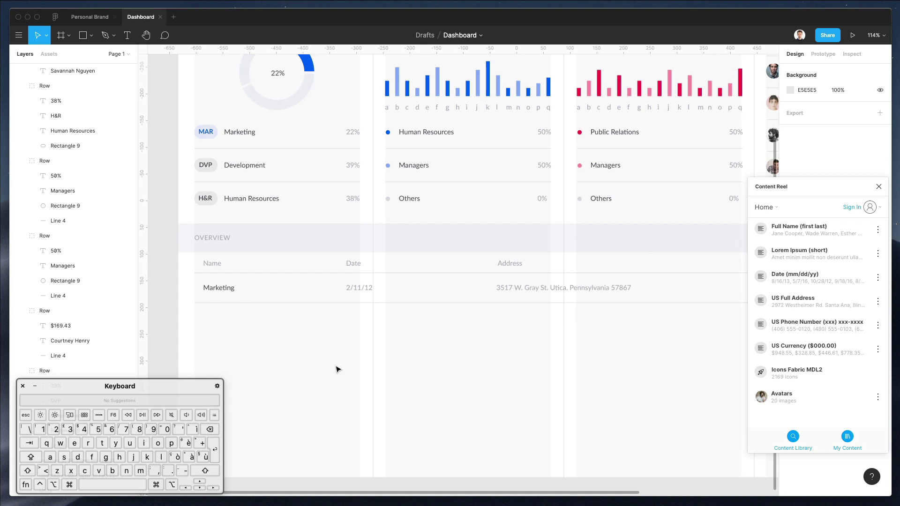
pyautogui.scroll(-3, 335, 370)
pyautogui.moveTo(334, 366); pyautogui.dragTo(688, 422)
pyautogui.moveTo(502, 453); pyautogui.dragTo(490, 255)
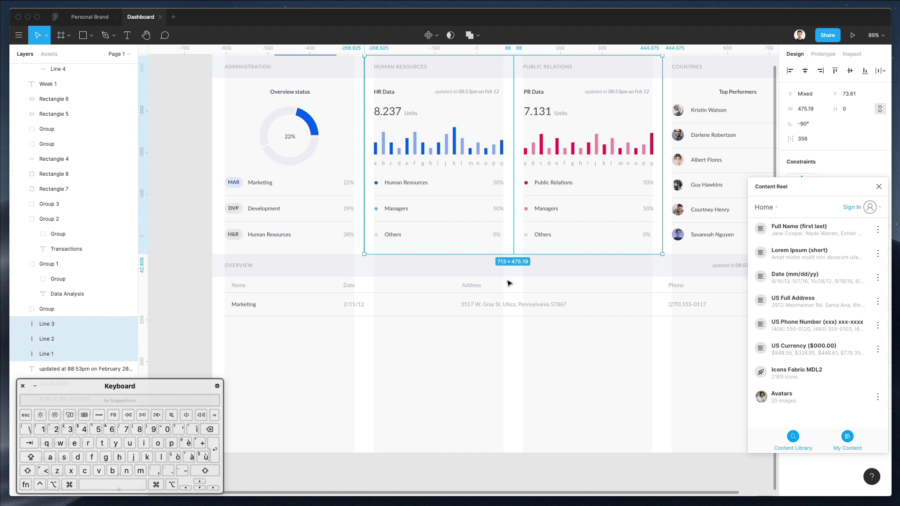
# Step: Set the opacity of the three vertical divider lines to 50%
pyautogui.scroll(1, 510, 283)
pyautogui.hscroll(5, 502, 281)
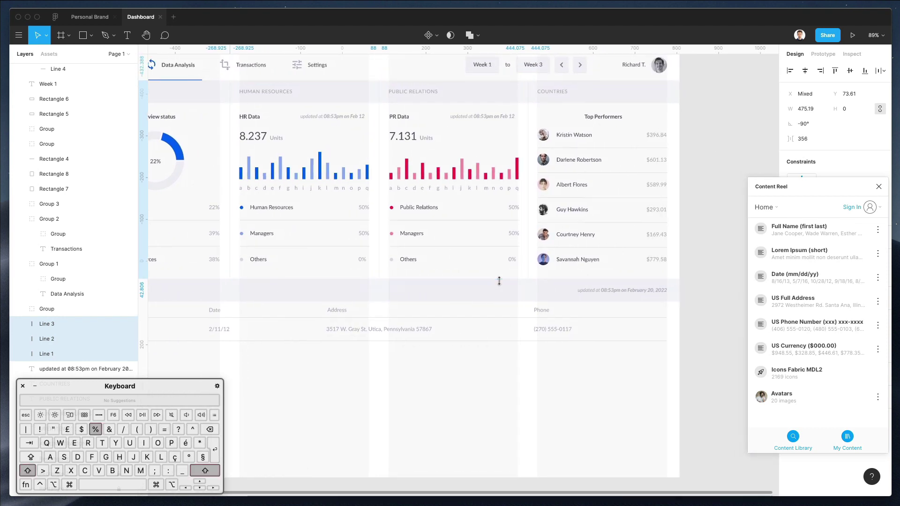
pyautogui.hotkey('shift', '5')
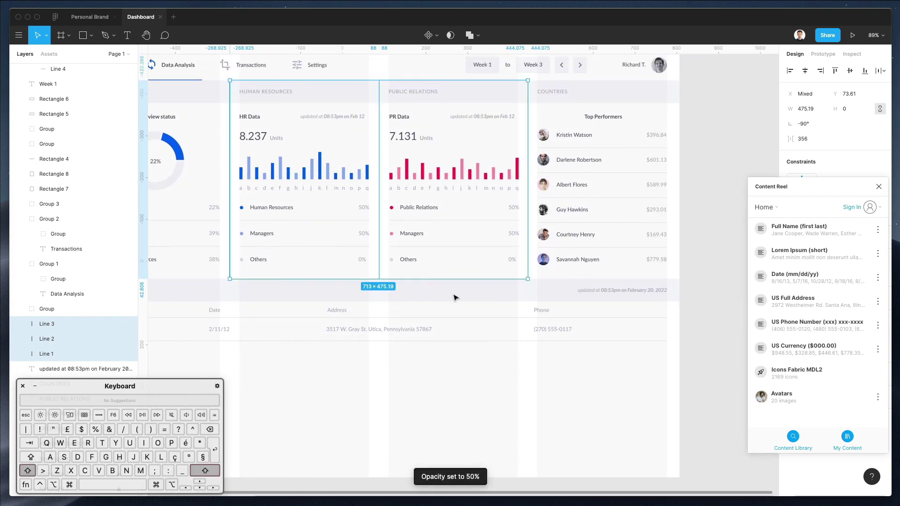
pyautogui.click(438, 363)
# Step: Copy the grey pill behind DVP, scale the copy to about 34 × 21, and place it at the end of the Overview's Marketing row
pyautogui.scroll(-2, 438, 366)
pyautogui.hscroll(2, 542, 291)
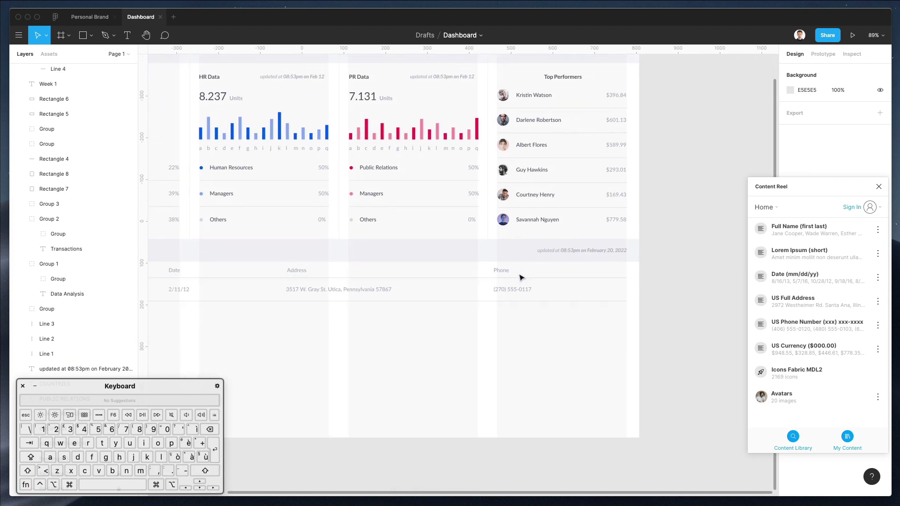
pyautogui.scroll(-2, 621, 278)
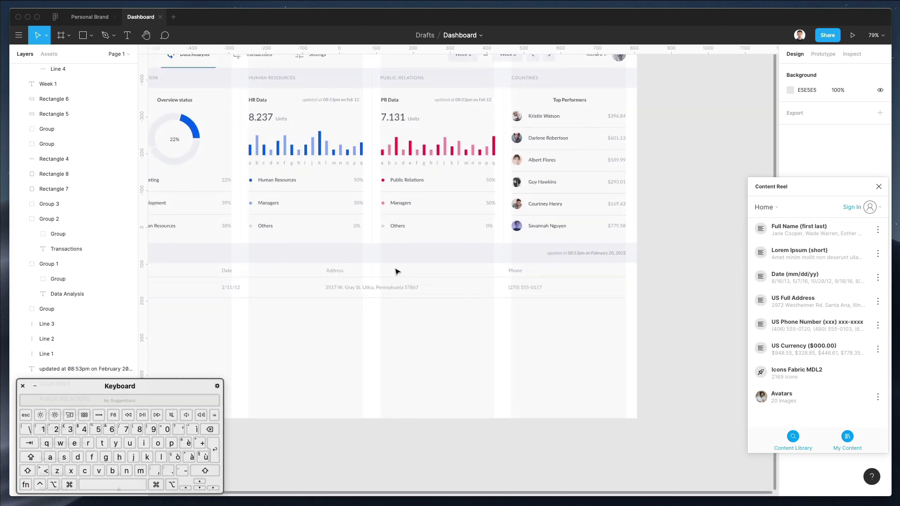
pyautogui.hscroll(-1, 398, 271)
pyautogui.hscroll(-2, 398, 271)
pyautogui.scroll(-2, 271, 183)
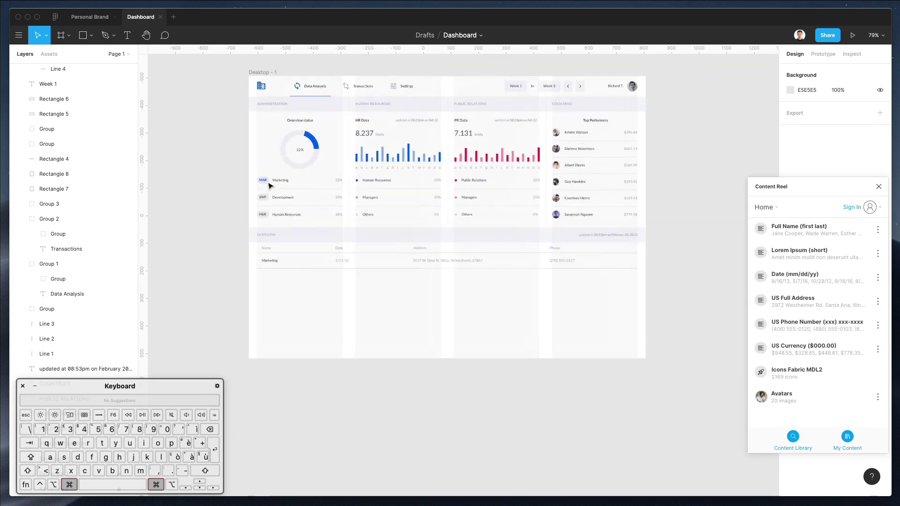
pyautogui.scroll(5, 270, 187)
pyautogui.scroll(5, 270, 189)
pyautogui.click(271, 220)
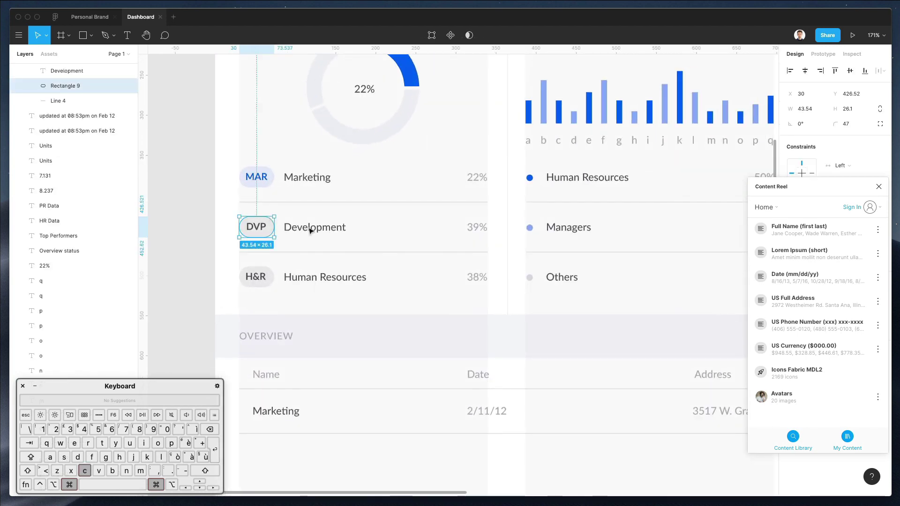
pyautogui.hscroll(15, 361, 251)
pyautogui.hscroll(5, 361, 251)
pyautogui.scroll(-2, 361, 251)
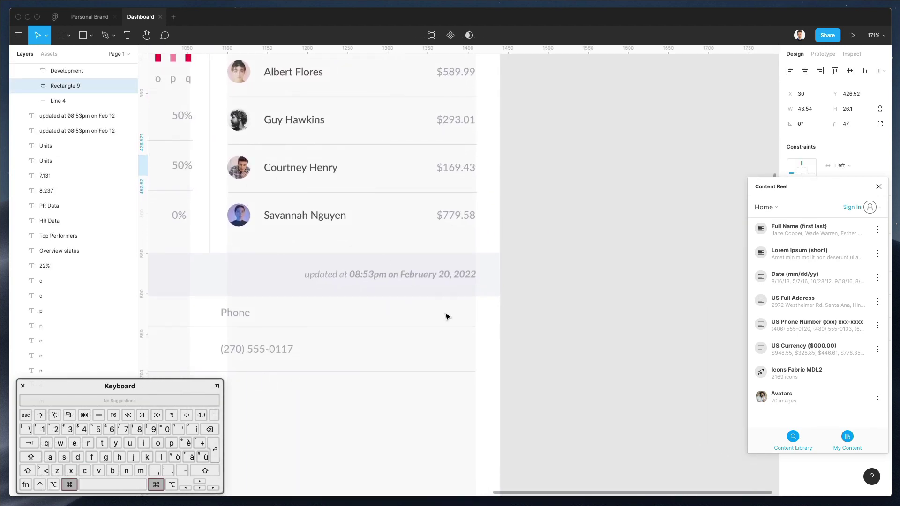
pyautogui.scroll(-2, 448, 315)
pyautogui.scroll(5, 448, 315)
pyautogui.press('super+v')
pyautogui.moveTo(454, 265); pyautogui.dragTo(451, 384)
pyautogui.scroll(2, 467, 382)
pyautogui.scroll(-3, 467, 382)
# Step: Duplicate the small pill and resize the copy into a 4 × 4 dot inside it
pyautogui.press('super+c')
pyautogui.press('super+v')
pyautogui.moveTo(503, 372); pyautogui.dragTo(484, 382)
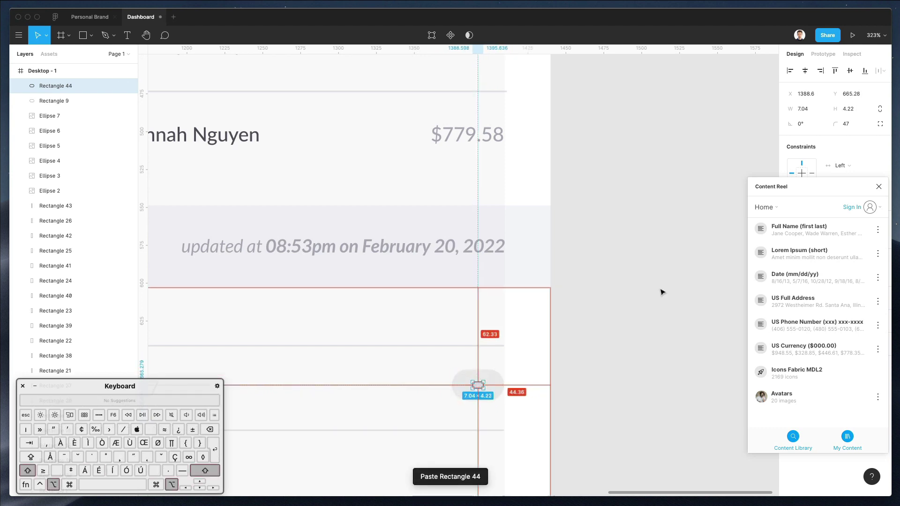
pyautogui.moveTo(841, 188); pyautogui.dragTo(669, 484)
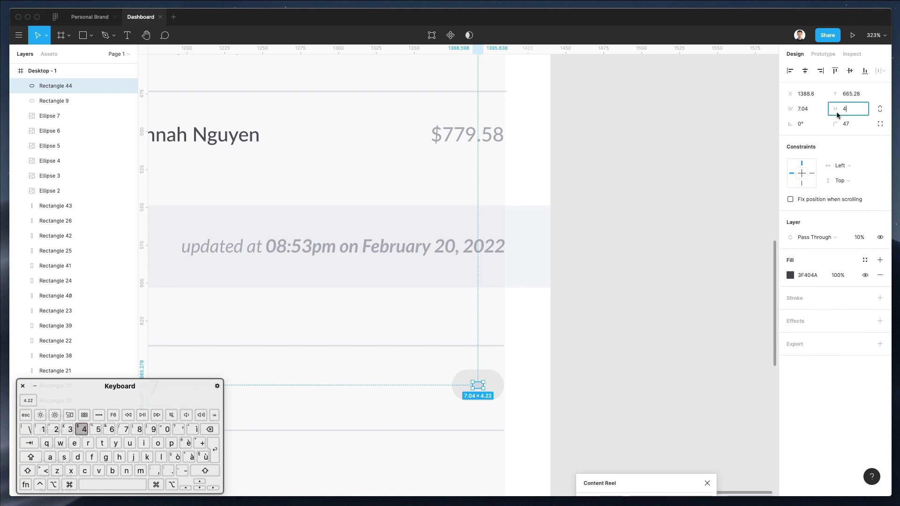
pyautogui.click(810, 109)
pyautogui.write('4')
pyautogui.press('Return')
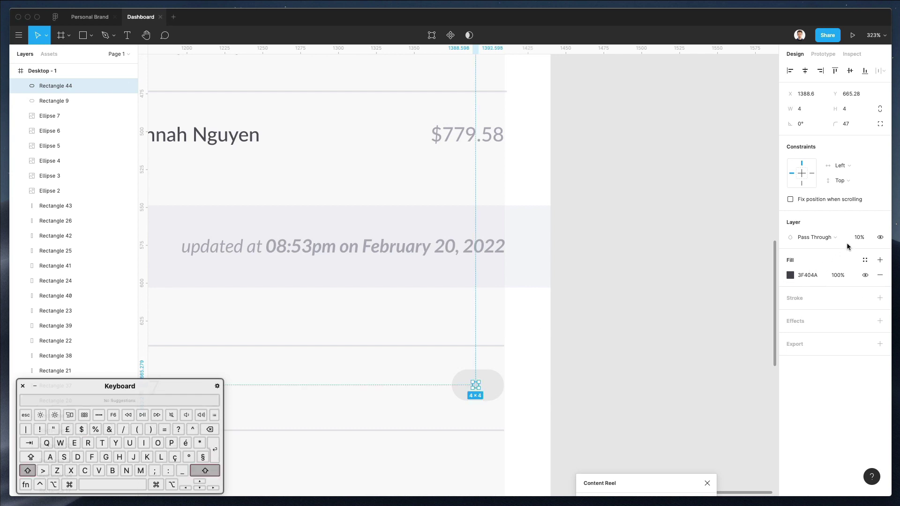
# Step: Set the dot's opacity to 100% and its fill to light grey B2B2BB
pyautogui.hotkey('shift', '0')
pyautogui.click(791, 276)
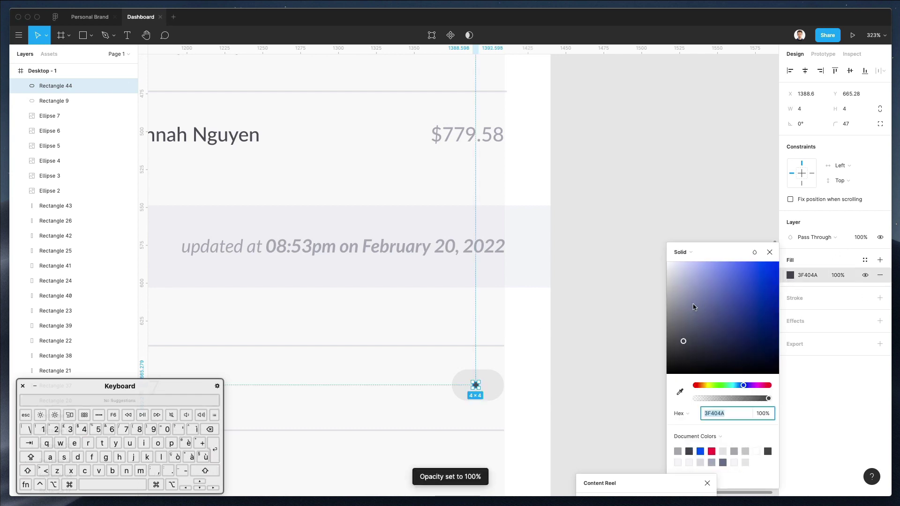
pyautogui.moveTo(694, 307); pyautogui.dragTo(673, 299)
# Step: Duplicate the dot into an evenly spaced horizontal row of three inside the pill and group the dots
pyautogui.moveTo(475, 383)
pyautogui.mouseDown()
pyautogui.moveTo(468, 389)
pyautogui.moveTo(476, 385)
pyautogui.mouseUp()
pyautogui.press('super+d')
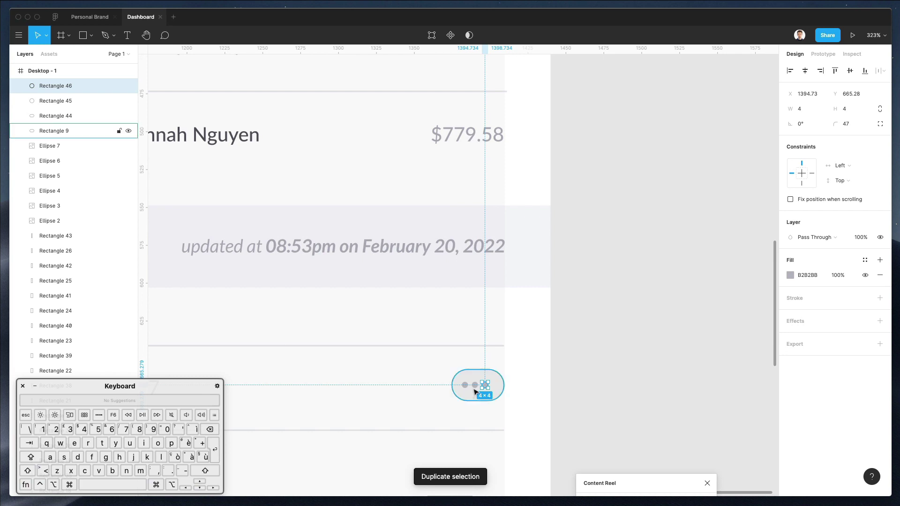
pyautogui.keyDown('shift'); pyautogui.click(474, 385); pyautogui.keyUp('shift')
pyautogui.keyDown('shift'); pyautogui.click(465, 384); pyautogui.keyUp('shift')
pyautogui.press('super+g')
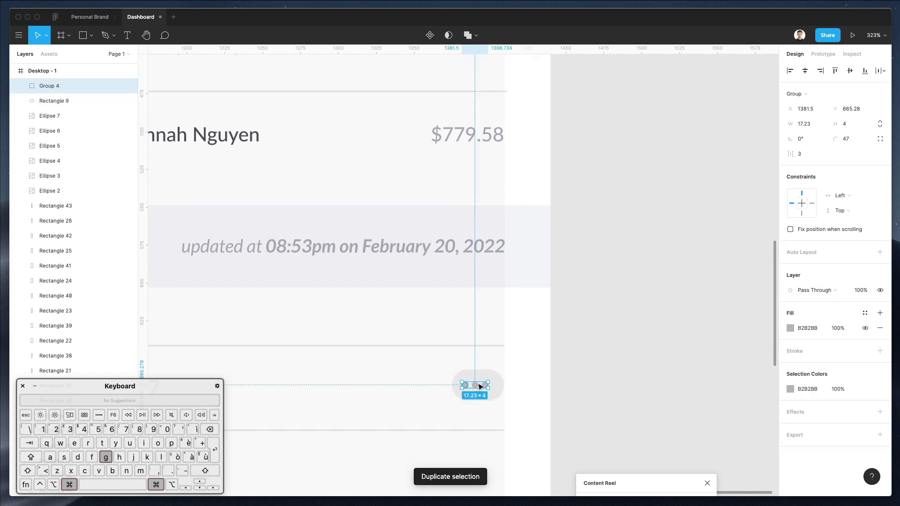
# Step: Centre the dots within the grey pill and group both as a layer named "button"
pyautogui.keyDown('shift'); pyautogui.click(496, 381); pyautogui.keyUp('shift')
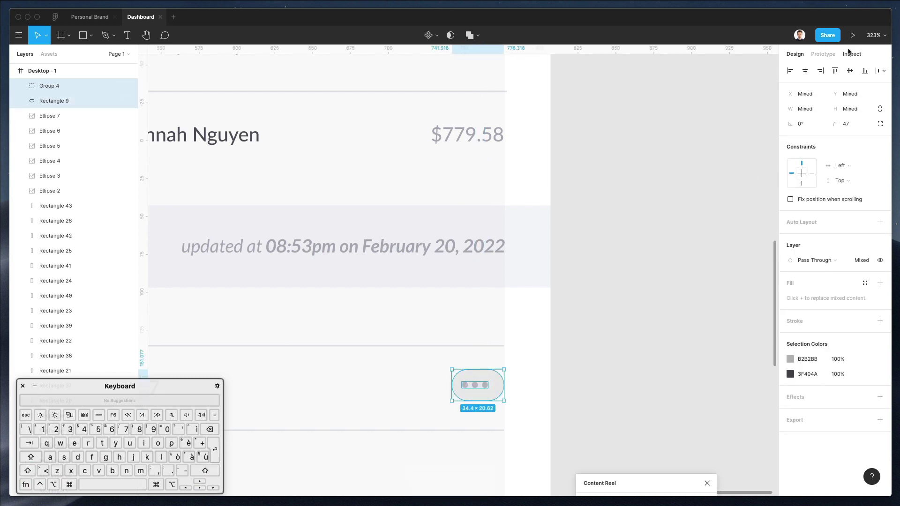
pyautogui.click(506, 387)
pyautogui.scroll(-10, 510, 388)
pyautogui.moveTo(518, 379); pyautogui.dragTo(485, 393)
pyautogui.press('super+g')
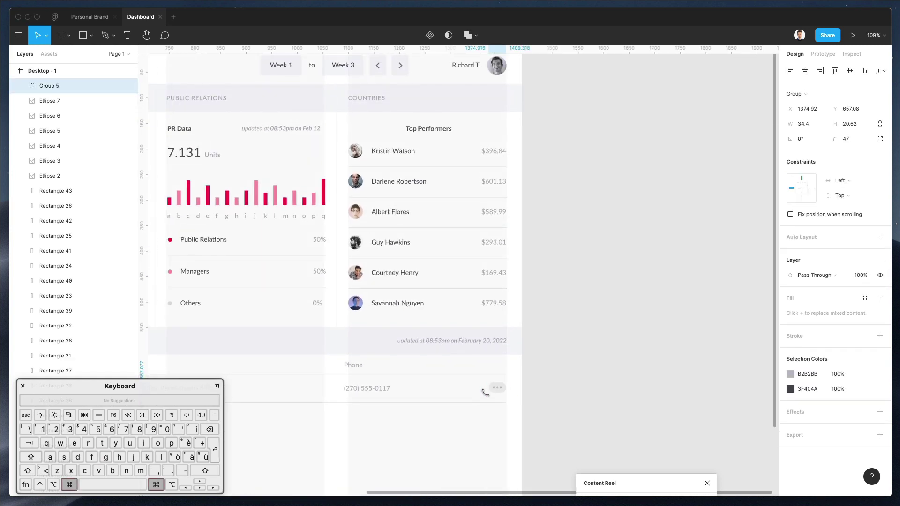
pyautogui.press('super+r')
pyautogui.write('button')
pyautogui.press('Return')
pyautogui.moveTo(175, 387); pyautogui.dragTo(773, 365)
pyautogui.click(530, 382)
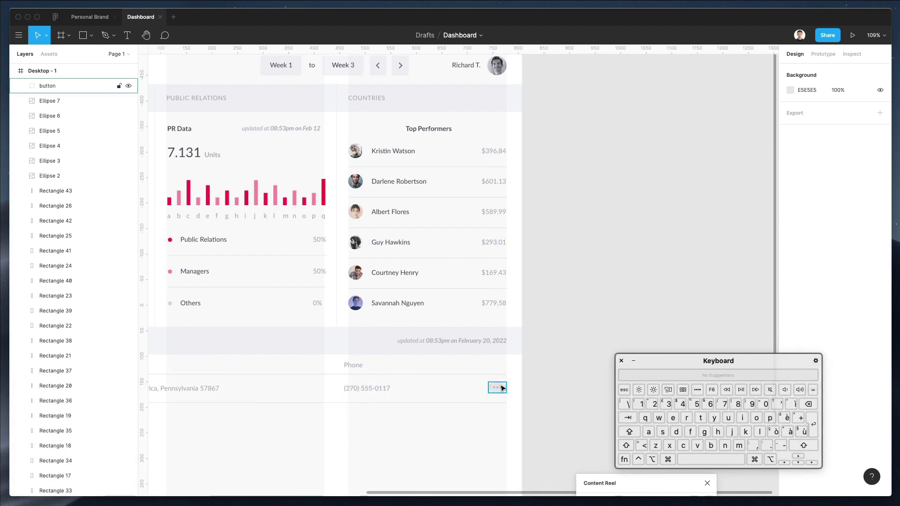
pyautogui.click(503, 388)
pyautogui.scroll(-3, 526, 361)
pyautogui.hscroll(-1, 468, 375)
pyautogui.click(427, 391)
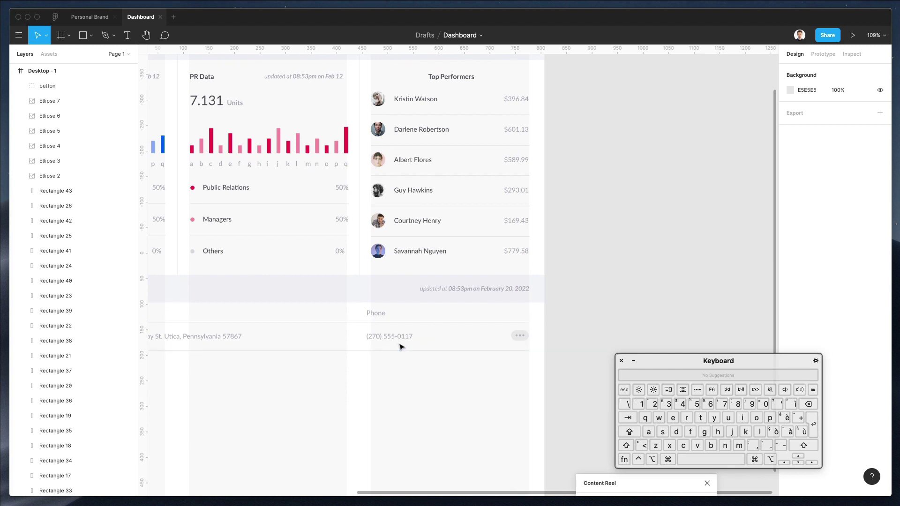
pyautogui.hscroll(-3, 399, 347)
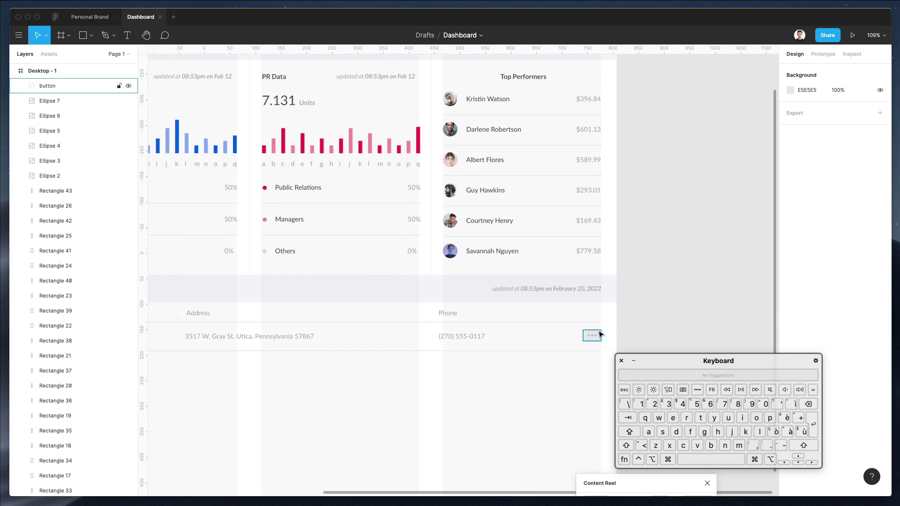
# Step: Group the Date heading with the date below it, and the Name heading with the Marketing label
pyautogui.hscroll(-5, 519, 338)
pyautogui.scroll(-1, 517, 340)
pyautogui.scroll(-5, 517, 339)
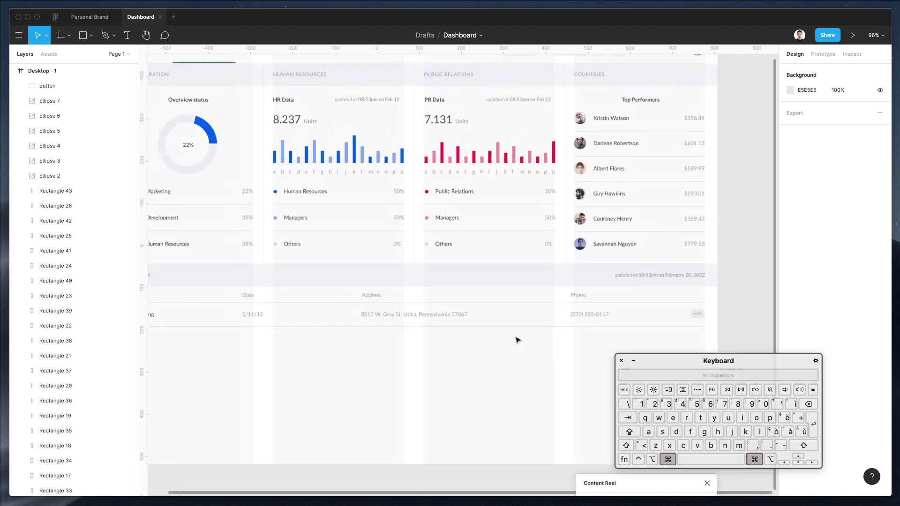
pyautogui.keyDown('super'); pyautogui.click(280, 316); pyautogui.keyUp('super')
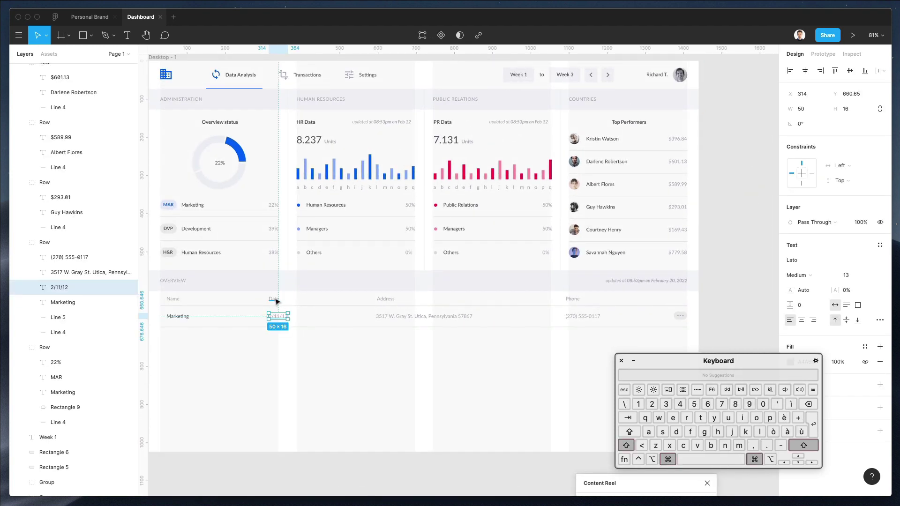
pyautogui.keyDown('shift'); pyautogui.keyDown('super'); pyautogui.click(274, 299); pyautogui.keyUp('super'); pyautogui.keyUp('shift')
pyautogui.press('super+g')
pyautogui.keyDown('super'); pyautogui.click(173, 301); pyautogui.keyUp('super')
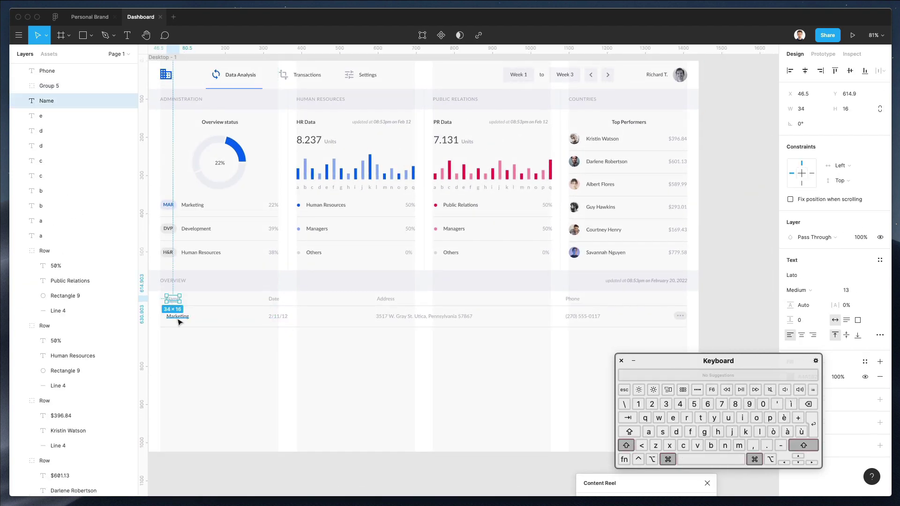
pyautogui.keyDown('shift'); pyautogui.keyDown('super'); pyautogui.click(178, 316); pyautogui.keyUp('super'); pyautogui.keyUp('shift')
pyautogui.press('super+g')
# Step: Group the Address heading with its address text, and the Phone heading with its phone number
pyautogui.keyDown('super'); pyautogui.click(387, 299); pyautogui.keyUp('super')
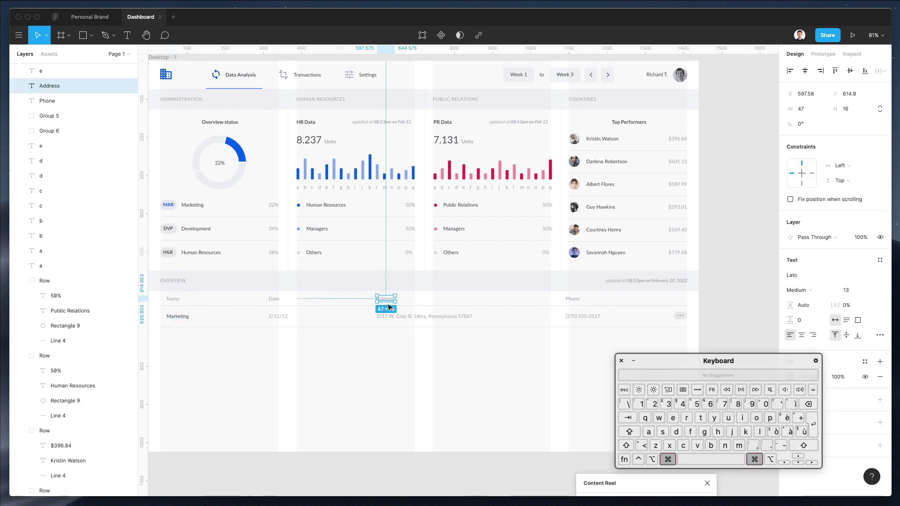
pyautogui.keyDown('shift'); pyautogui.keyDown('super'); pyautogui.click(397, 316); pyautogui.keyUp('super'); pyautogui.keyUp('shift')
pyautogui.press('super+g')
pyautogui.keyDown('super'); pyautogui.click(577, 298); pyautogui.keyUp('super')
pyautogui.keyDown('shift'); pyautogui.keyDown('super'); pyautogui.click(576, 317); pyautogui.keyUp('super'); pyautogui.keyUp('shift')
pyautogui.press('super+g')
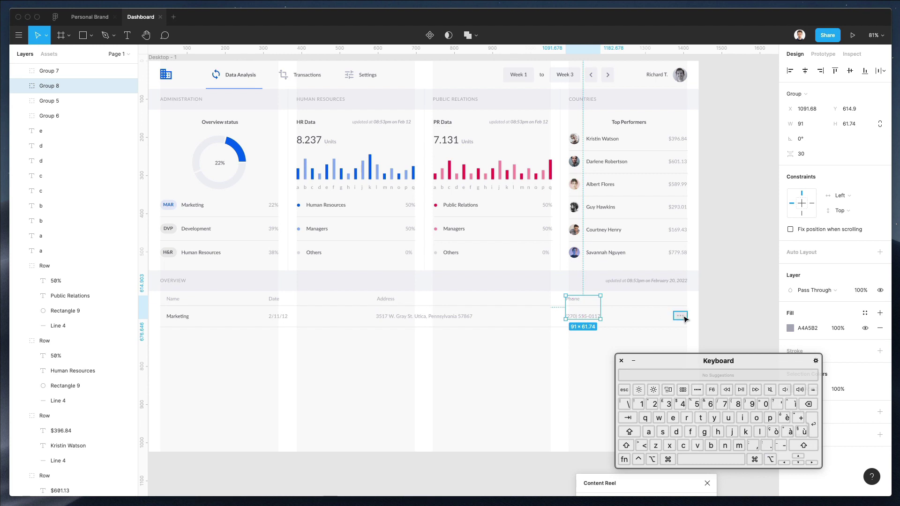
# Step: Distribute the four column groups and the three-dot button with equal horizontal spacing across the row
pyautogui.keyDown('shift'); pyautogui.click(685, 319); pyautogui.keyUp('shift')
pyautogui.keyDown('shift'); pyautogui.click(398, 317); pyautogui.keyUp('shift')
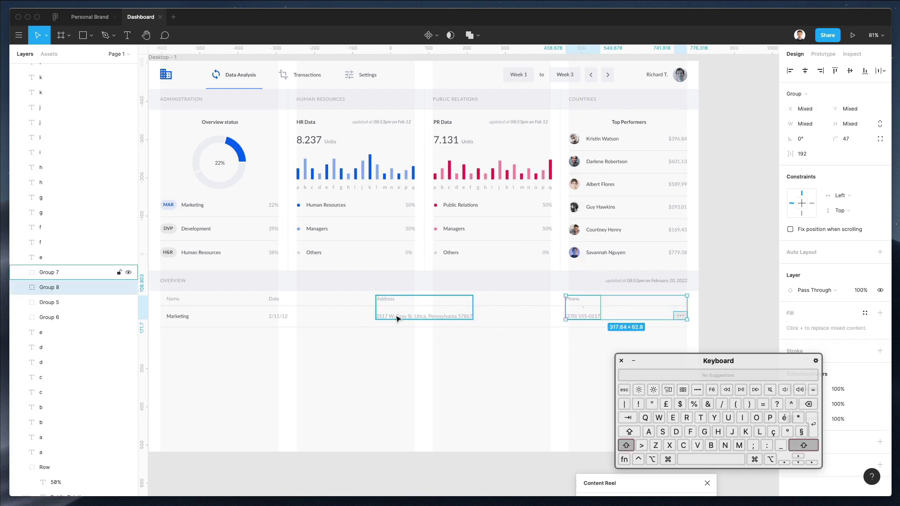
pyautogui.keyDown('shift'); pyautogui.click(287, 317); pyautogui.keyUp('shift')
pyautogui.keyDown('shift'); pyautogui.click(178, 317); pyautogui.keyUp('shift')
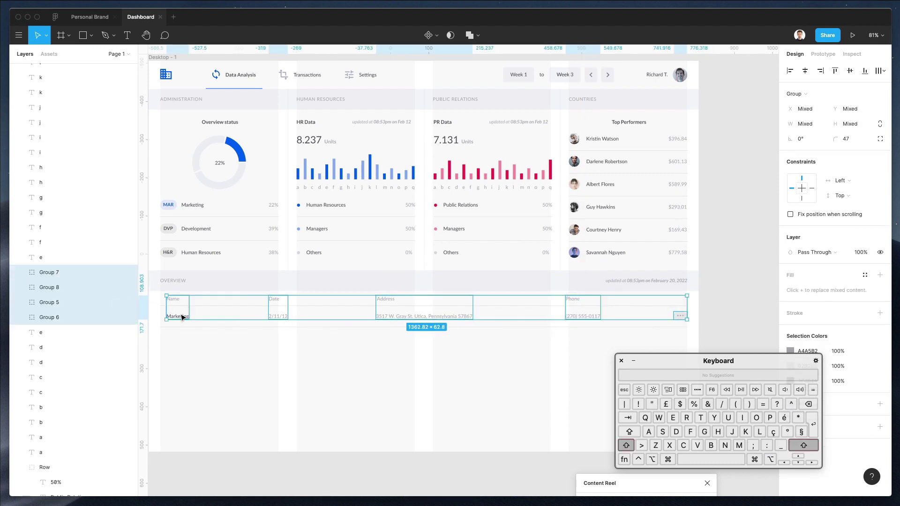
pyautogui.click(878, 72)
pyautogui.click(835, 115)
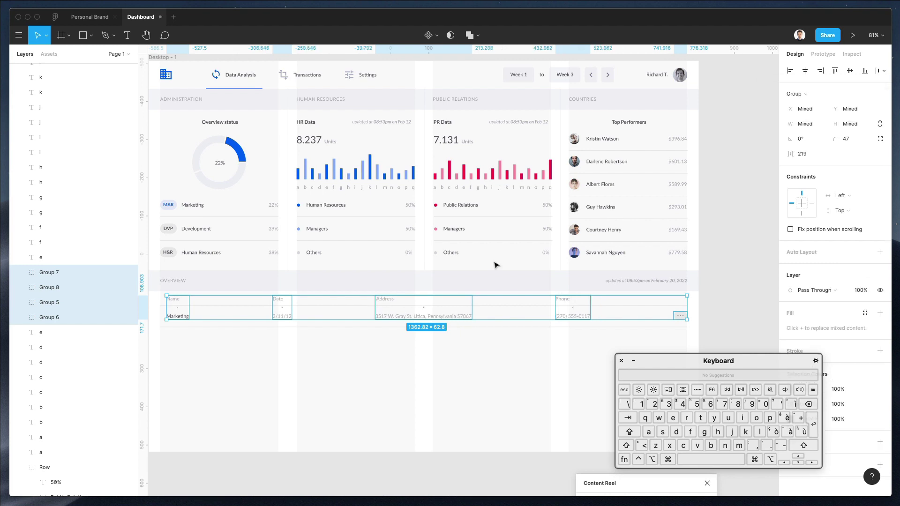
# Step: Ungroup the Name, Date, Address and Phone column groups into separate headings and row texts
pyautogui.click(284, 344)
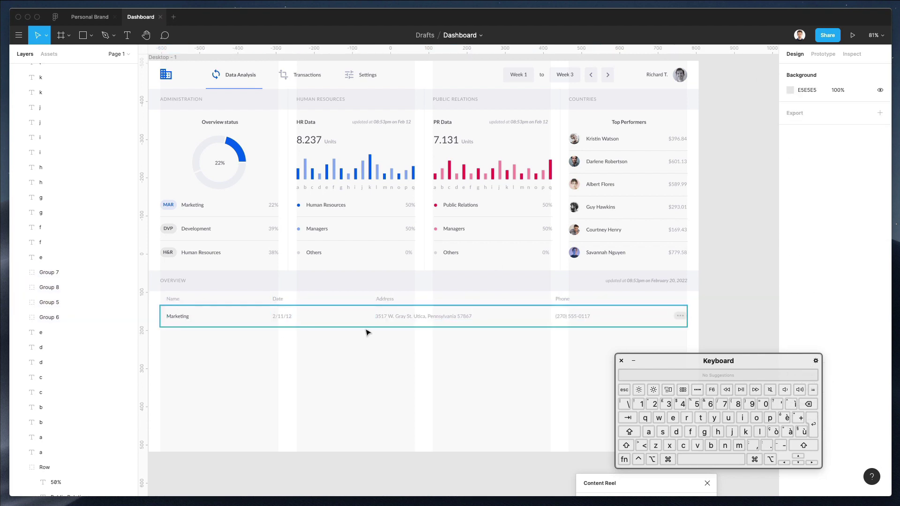
pyautogui.moveTo(158, 288); pyautogui.dragTo(613, 305)
pyautogui.press('super+shift+g')
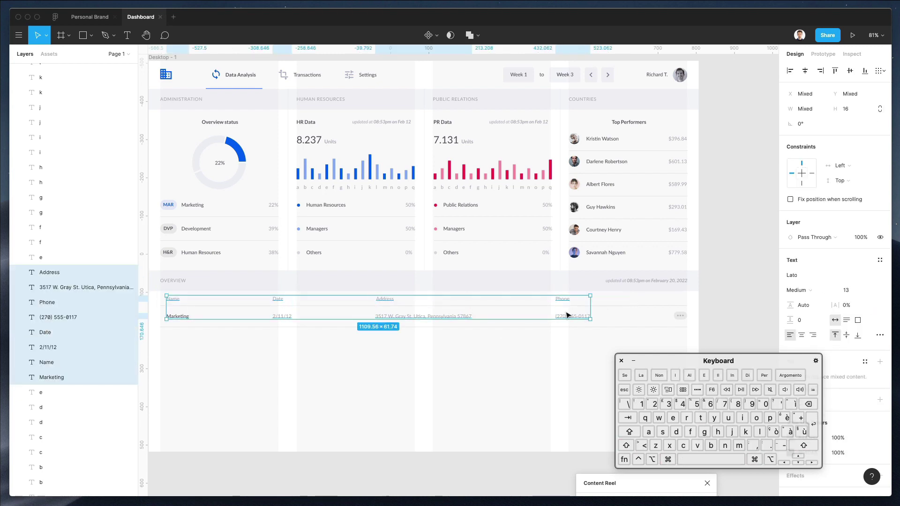
pyautogui.click(334, 373)
# Step: Group the Overview's Marketing row with its button and divider line, and place a copy of it directly below
pyautogui.hscroll(-5, 331, 372)
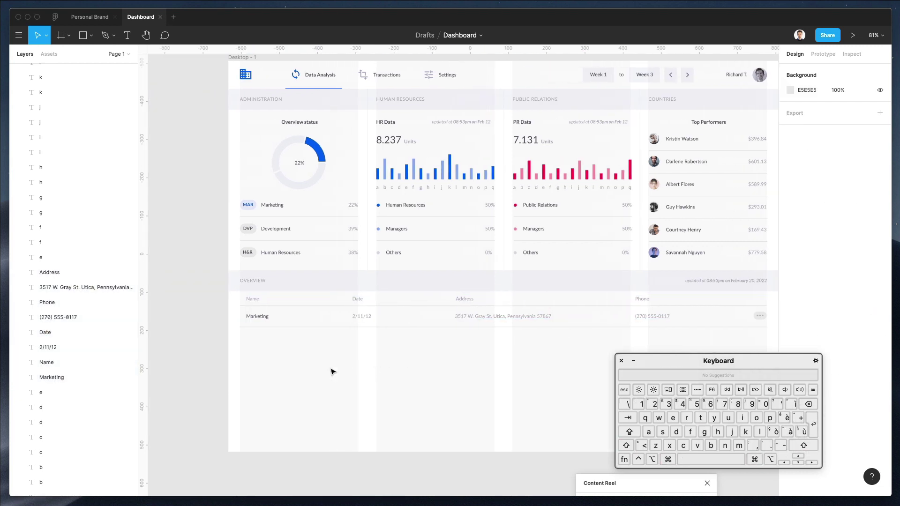
pyautogui.hscroll(4, 331, 372)
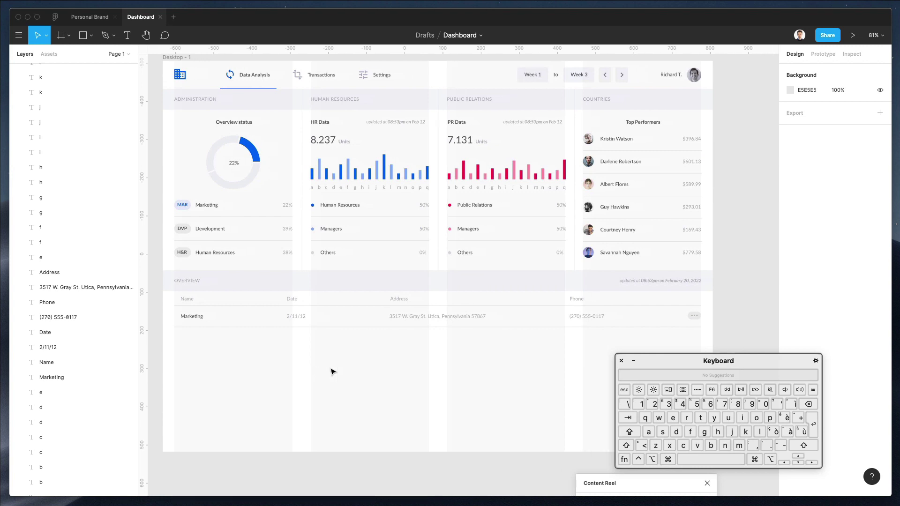
pyautogui.moveTo(170, 314); pyautogui.dragTo(714, 339)
pyautogui.scroll(1, 714, 339)
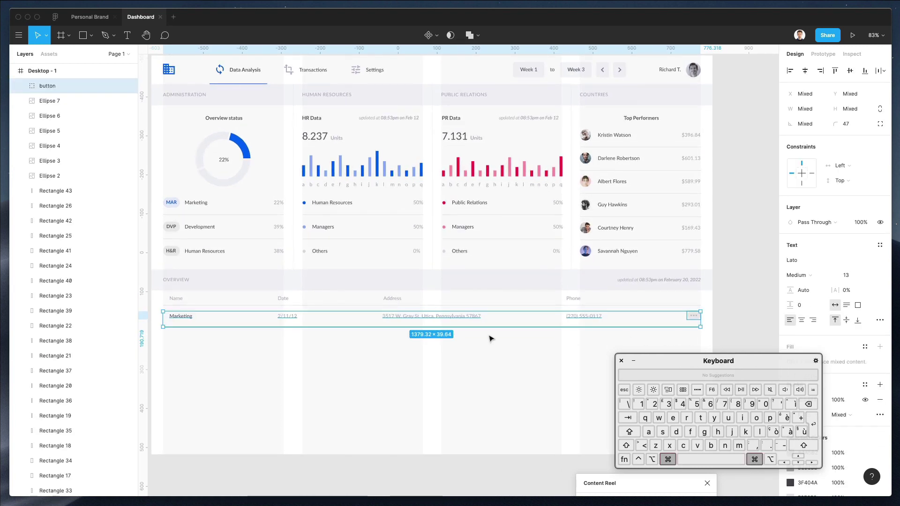
pyautogui.press('super+g')
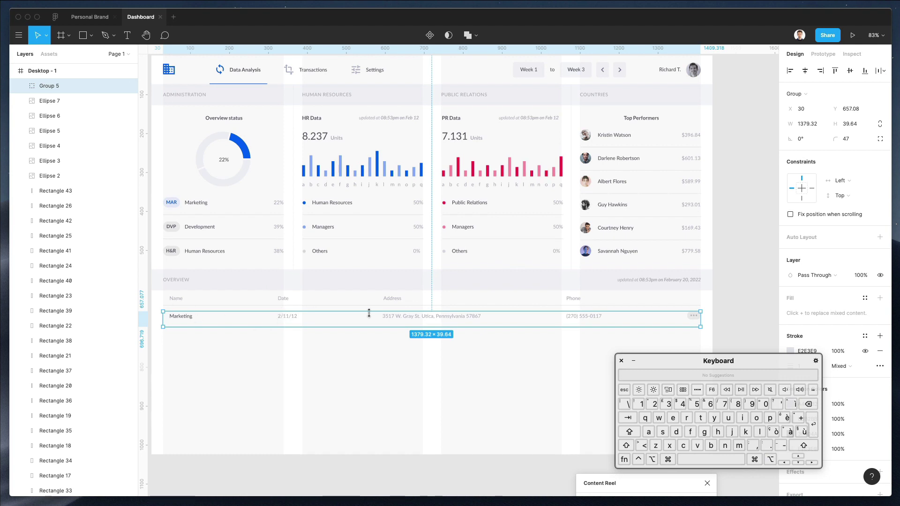
pyautogui.moveTo(389, 322); pyautogui.dragTo(392, 342)
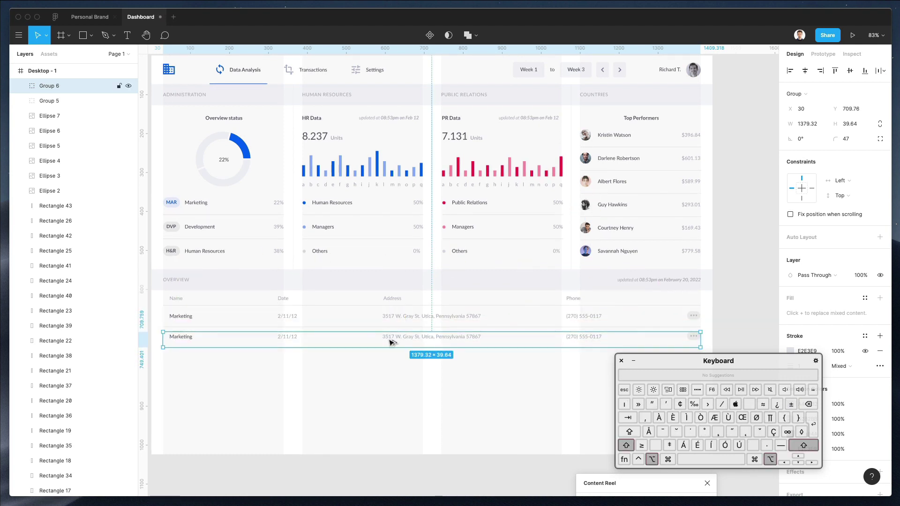
# Step: Duplicate the Overview's Marketing row repeatedly below the existing two to make seven evenly stepped rows
pyautogui.press('super+d')
pyautogui.press('super+d')
pyautogui.press('super+d')
pyautogui.press('super+d')
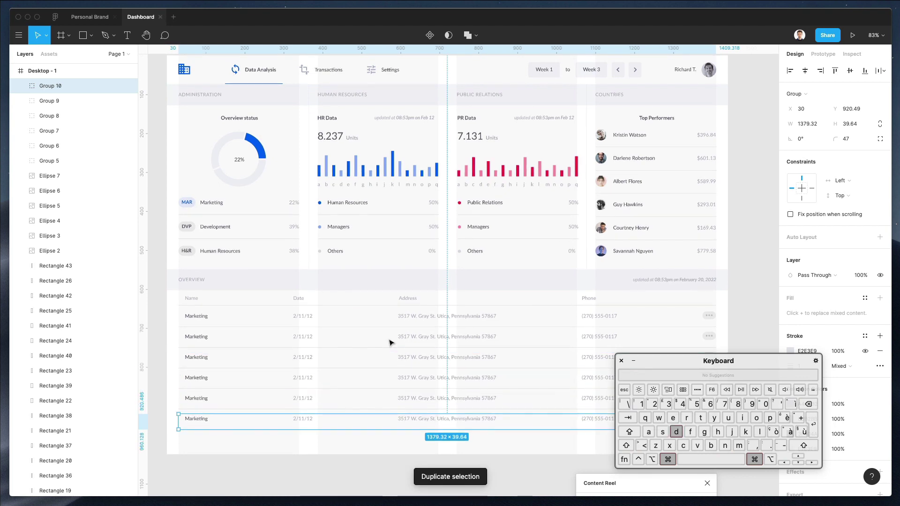
pyautogui.press('super+d')
pyautogui.scroll(-1, 389, 342)
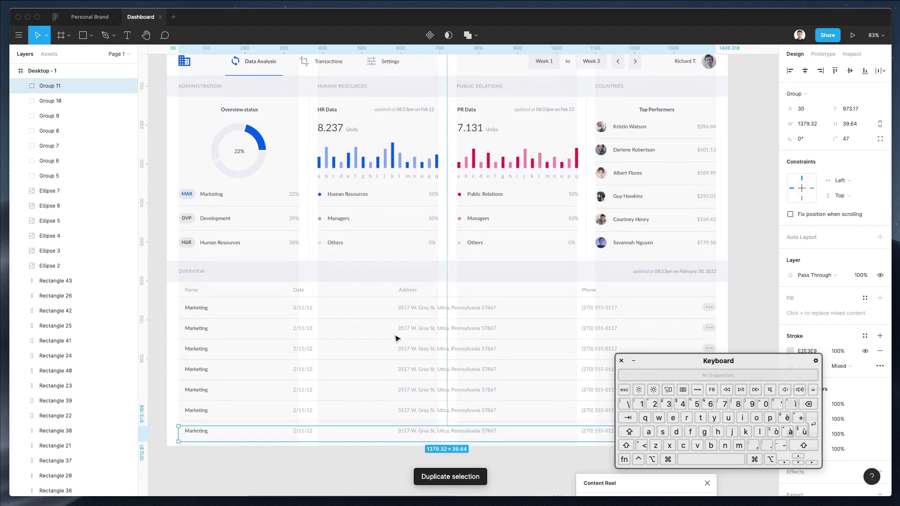
# Step: Nudge the last Overview row slightly down and distribute all seven rows with equal vertical spacing
pyautogui.press('Down')
pyautogui.press('Down')
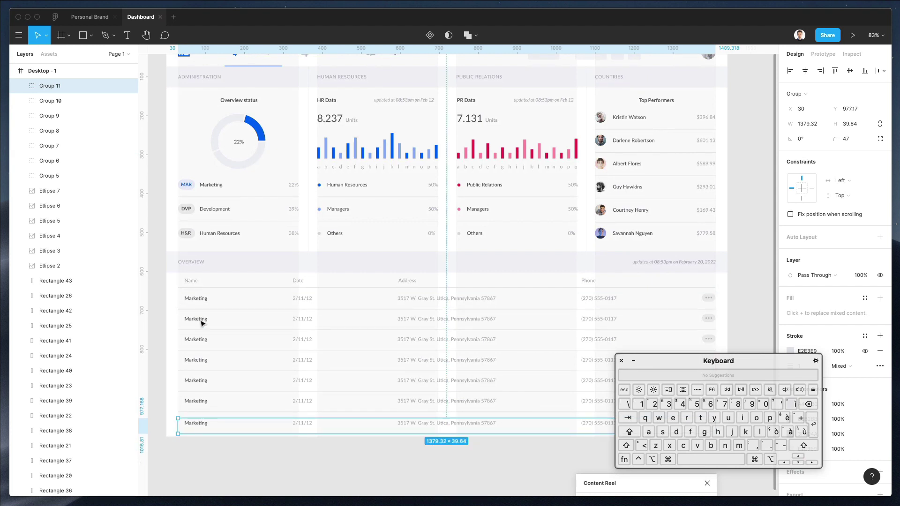
pyautogui.moveTo(172, 299); pyautogui.dragTo(379, 441)
pyautogui.click(883, 71)
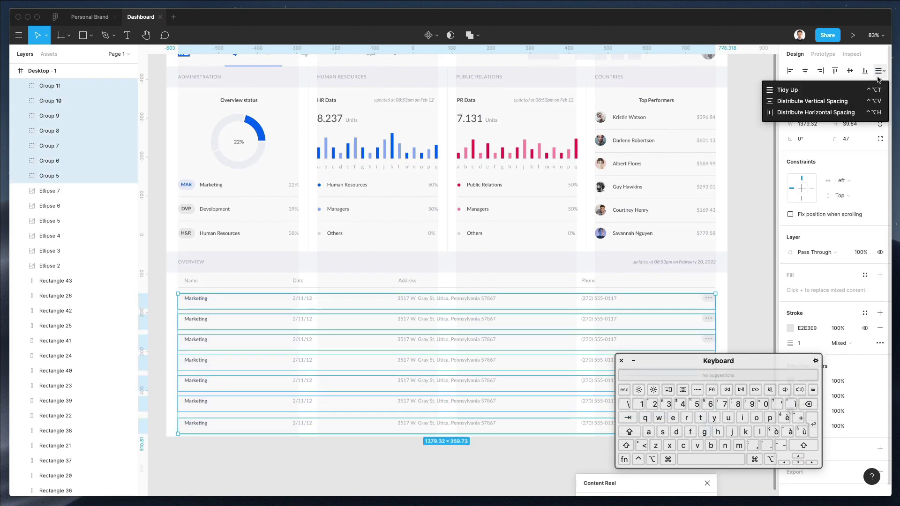
pyautogui.click(794, 103)
pyautogui.click(365, 450)
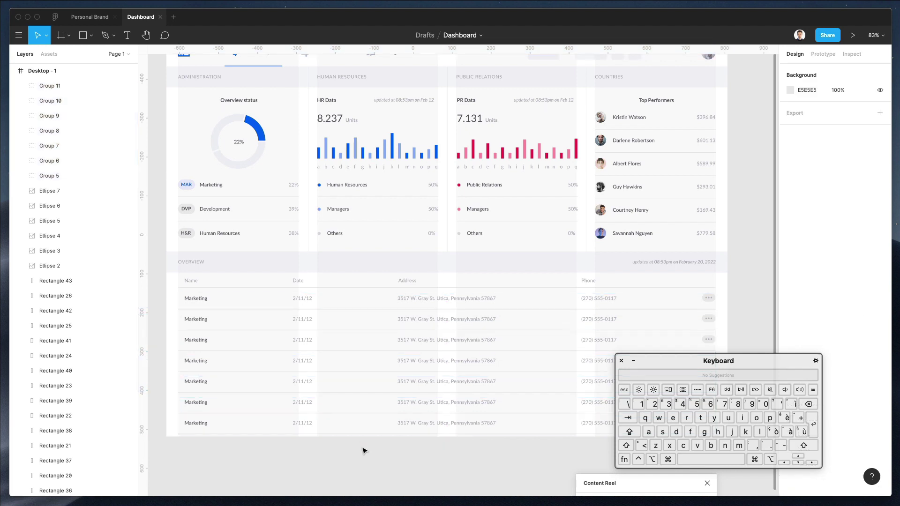
# Step: Fill the seven Name texts with Content Reel's Full Name (first last) and the Date texts with Date (mm/dd/yy)
pyautogui.moveTo(170, 298)
pyautogui.mouseDown()
pyautogui.moveTo(236, 475)
pyautogui.moveTo(280, 310)
pyautogui.mouseUp()
pyautogui.moveTo(637, 488); pyautogui.dragTo(402, 230)
pyautogui.click(393, 264)
pyautogui.moveTo(325, 452); pyautogui.dragTo(284, 298)
pyautogui.moveTo(279, 418); pyautogui.dragTo(284, 296)
pyautogui.click(708, 273)
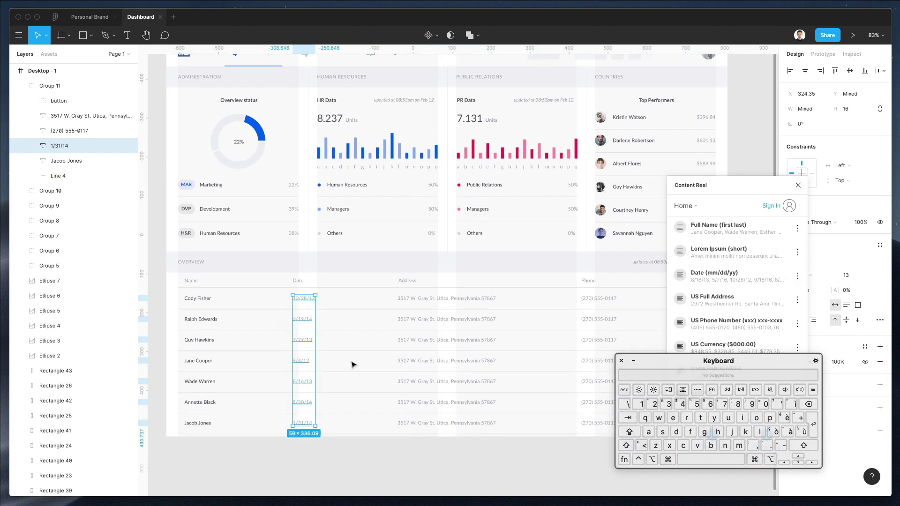
# Step: Fill all seven Address texts with Content Reel's US Full Address, undoing the first result and generating a new set
pyautogui.hscroll(3, 351, 365)
pyautogui.moveTo(363, 420); pyautogui.dragTo(378, 296)
pyautogui.moveTo(273, 479); pyautogui.dragTo(324, 295)
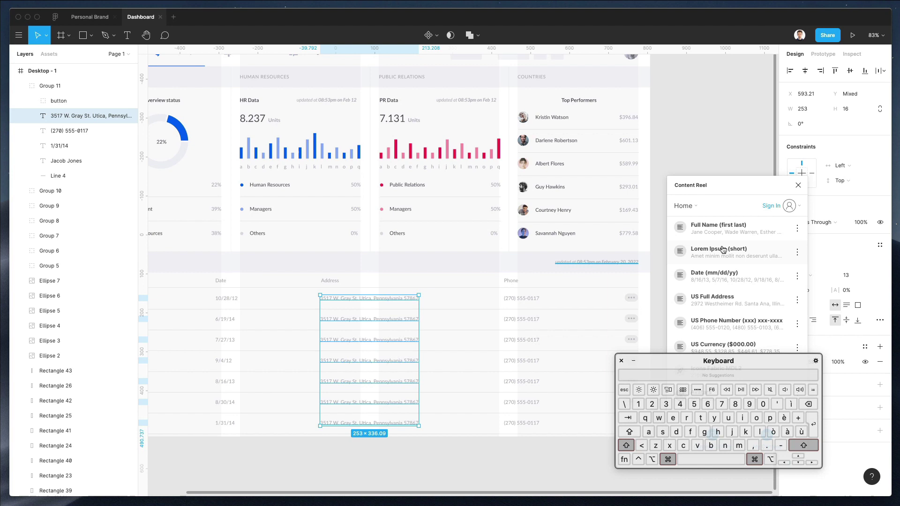
pyautogui.click(729, 304)
pyautogui.hscroll(3, 439, 341)
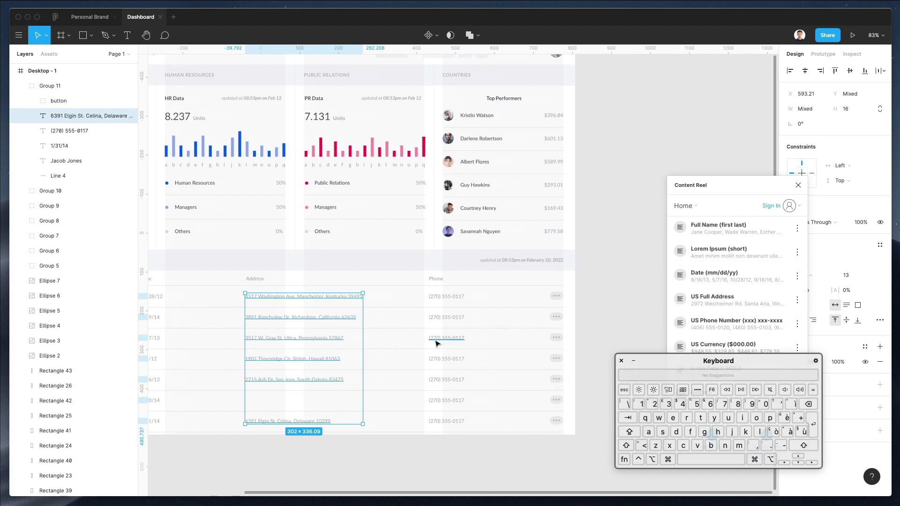
pyautogui.click(340, 446)
pyautogui.press('super+z')
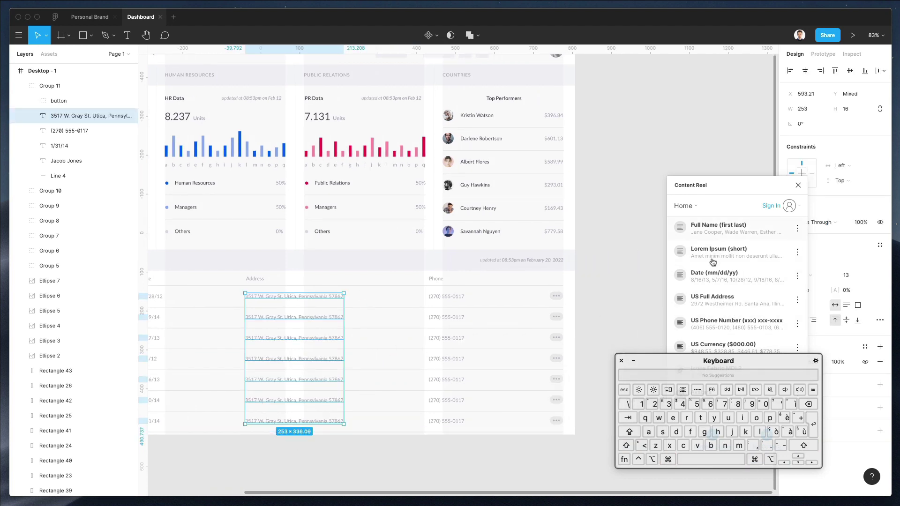
pyautogui.click(713, 298)
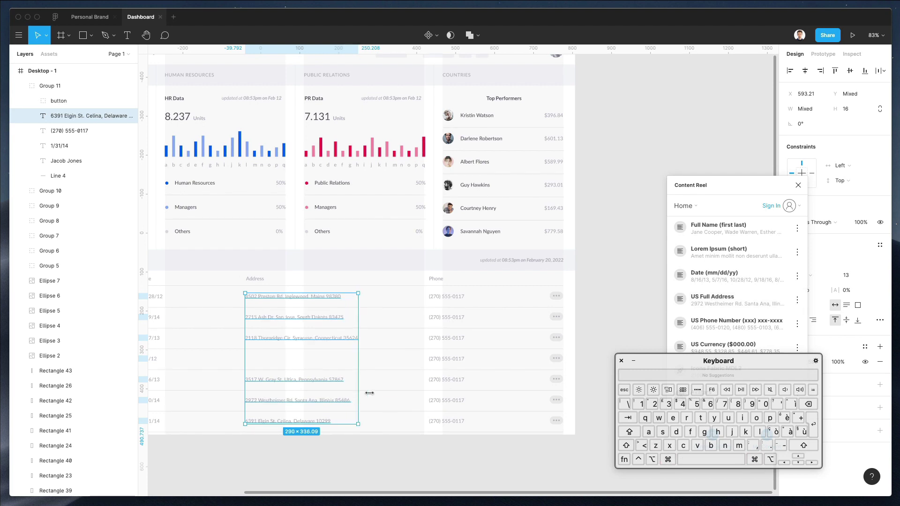
# Step: Copy the third row's address into the empty fourth row and replace its text with a new US Full Address
pyautogui.click(353, 481)
pyautogui.keyDown('super'); pyautogui.click(295, 338); pyautogui.keyUp('super')
pyautogui.moveTo(294, 338); pyautogui.dragTo(292, 358)
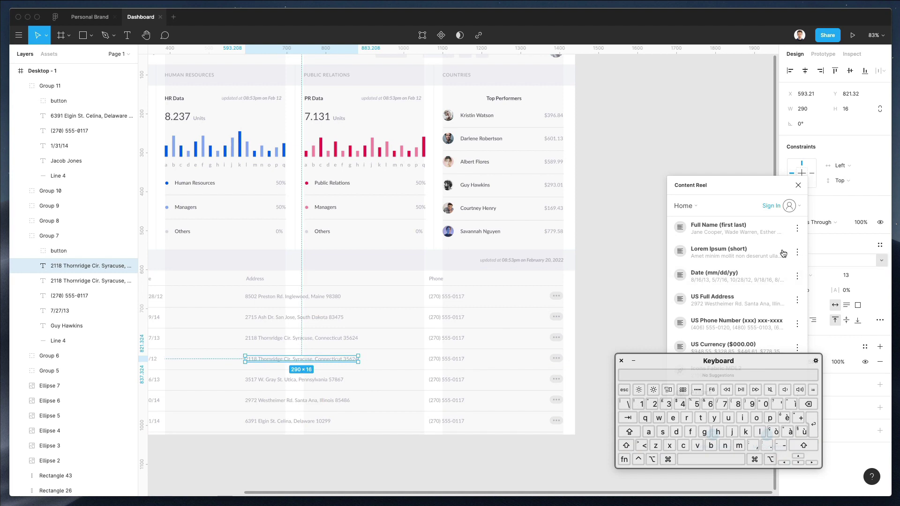
pyautogui.click(718, 277)
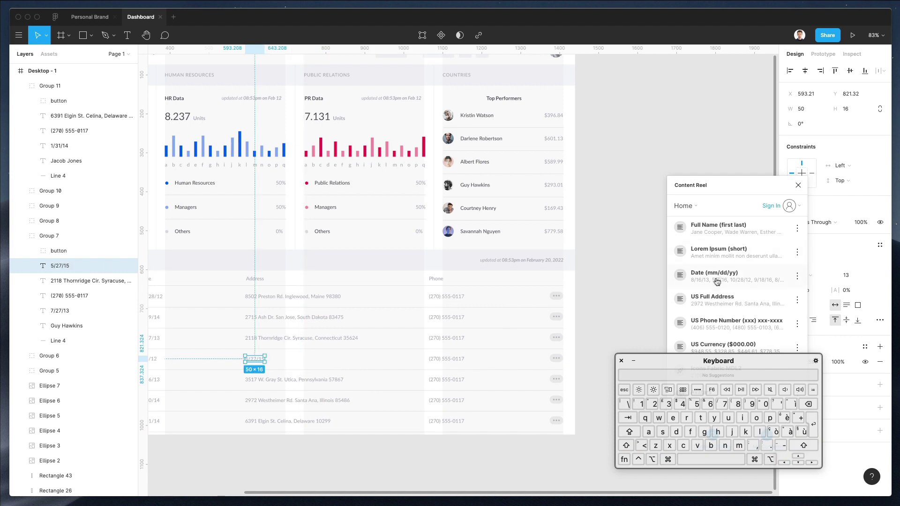
pyautogui.click(717, 303)
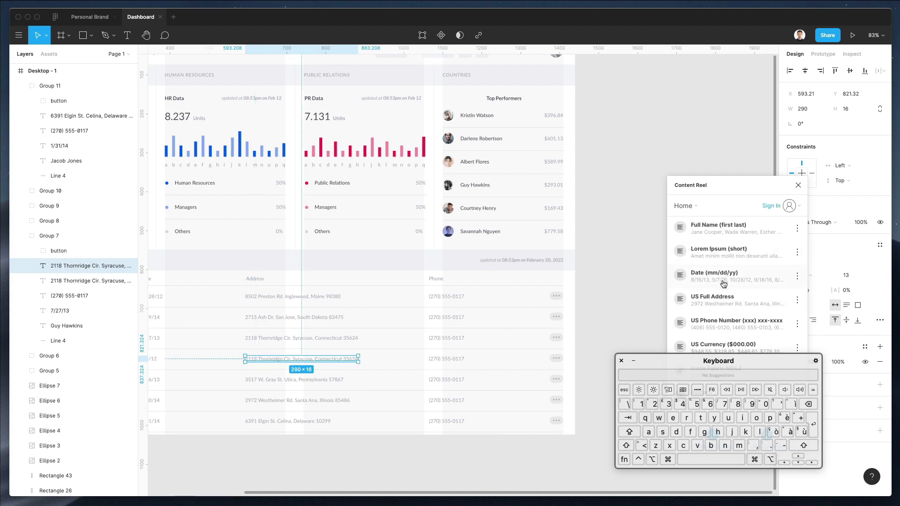
pyautogui.click(716, 304)
# Step: Fill all seven Phone texts with Content Reel's US Phone Number (xxx) xxx-xxxx
pyautogui.moveTo(424, 462); pyautogui.dragTo(475, 300)
pyautogui.moveTo(388, 458); pyautogui.dragTo(406, 297)
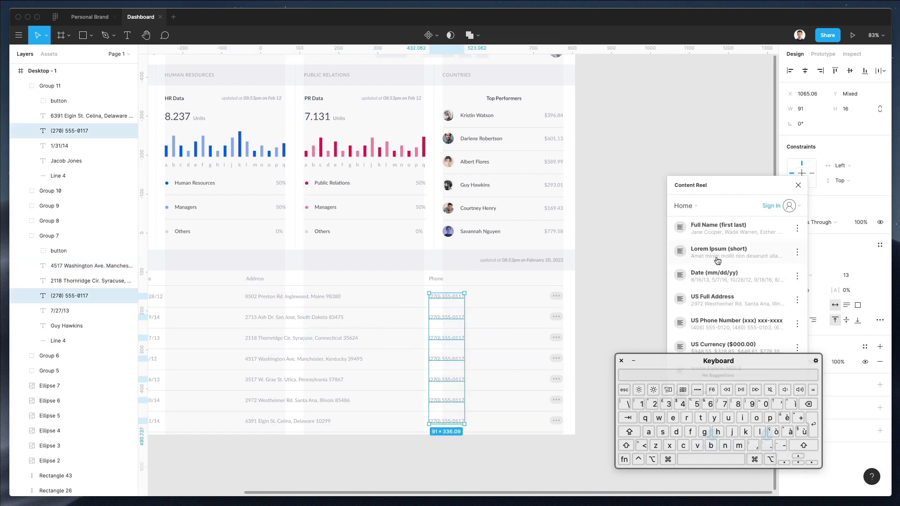
pyautogui.click(455, 469)
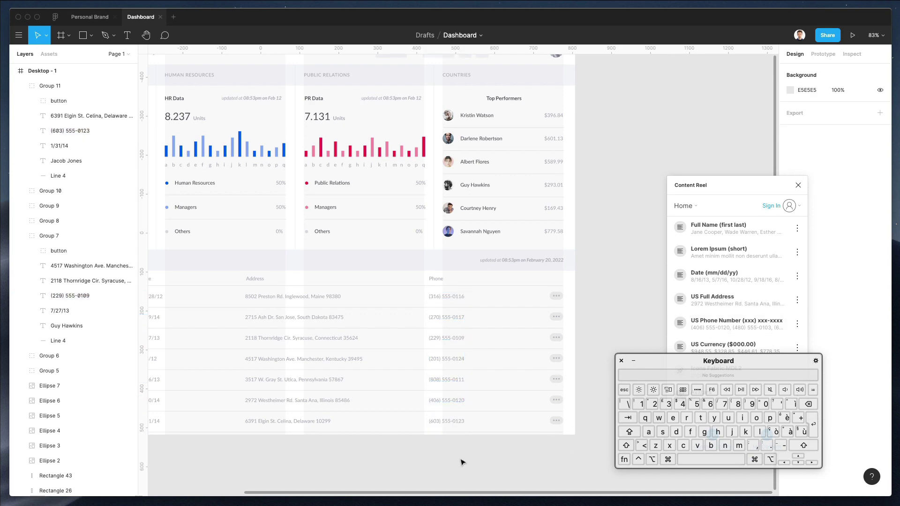
# Step: Close Content Reel and change the canvas background colour to FAFAFA
pyautogui.scroll(-3, 446, 429)
pyautogui.hscroll(-3, 447, 428)
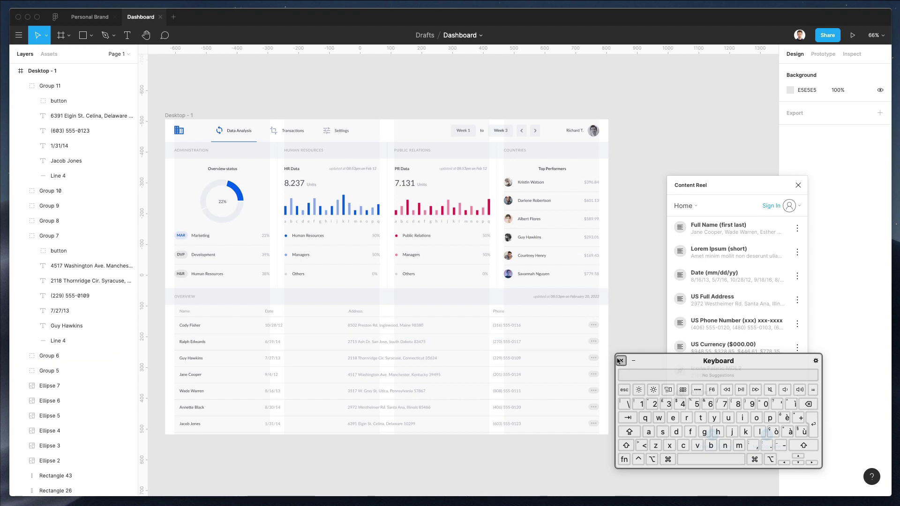
pyautogui.moveTo(691, 363); pyautogui.dragTo(92, 393)
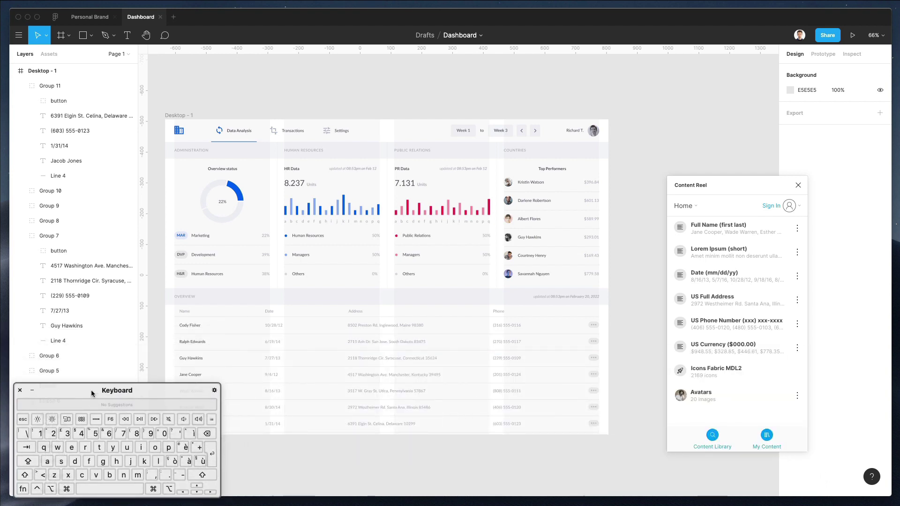
pyautogui.click(798, 186)
pyautogui.click(790, 90)
pyautogui.moveTo(682, 121)
pyautogui.mouseDown()
pyautogui.moveTo(597, 22)
pyautogui.moveTo(666, 112)
pyautogui.mouseUp()
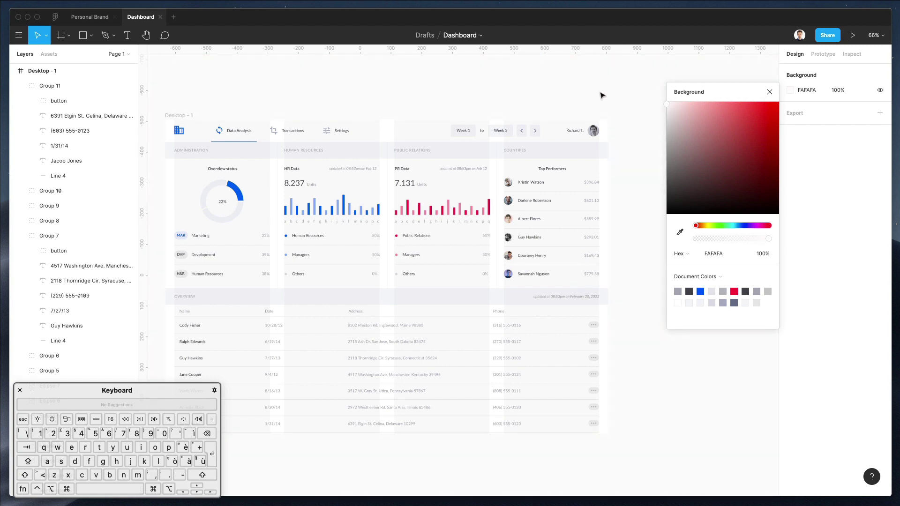
pyautogui.hscroll(-3, 601, 95)
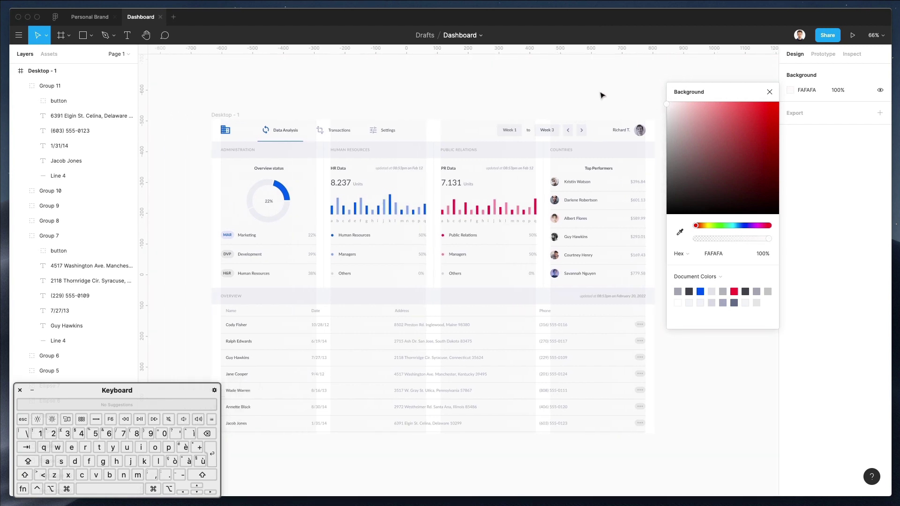
pyautogui.click(769, 92)
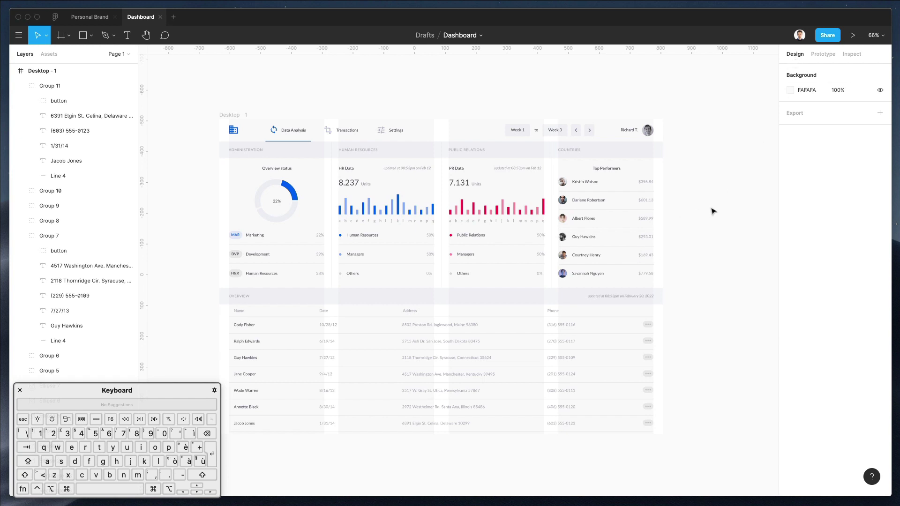
# Step: Hide the four-column layout grid of the Desktop - 1 frame
pyautogui.click(232, 115)
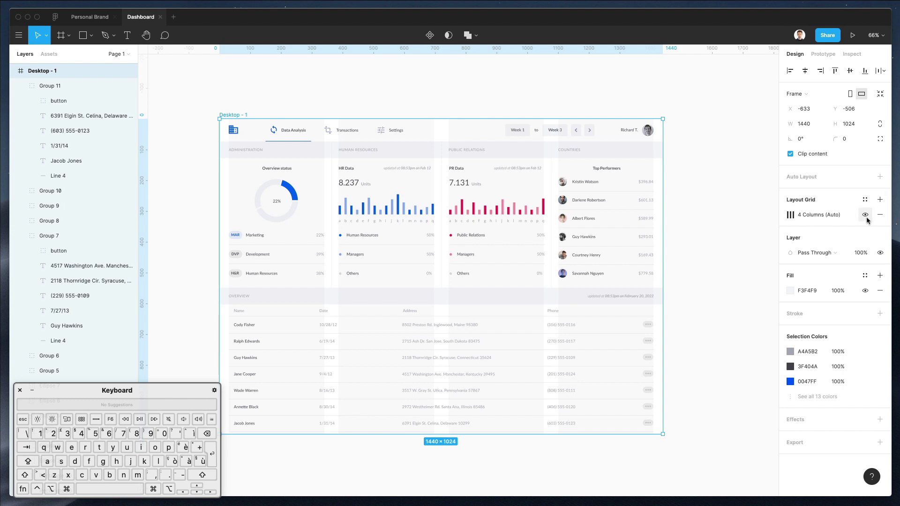
pyautogui.click(687, 267)
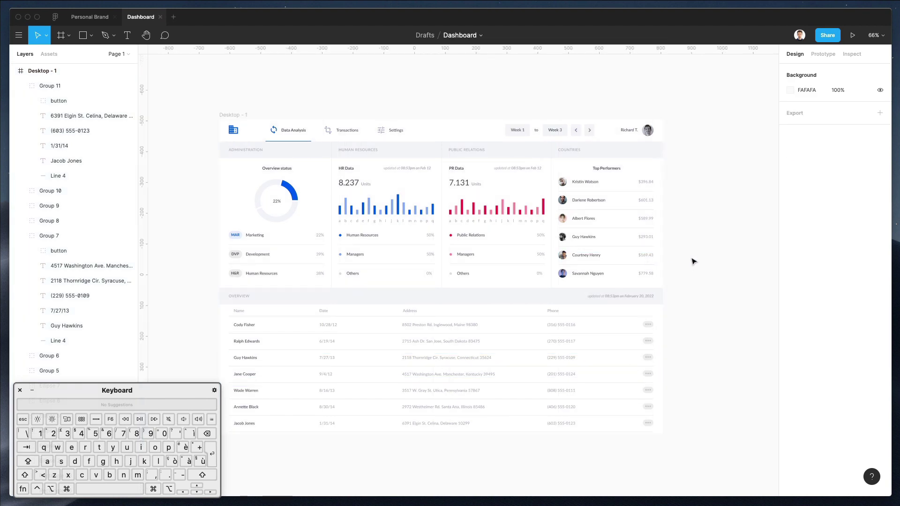
pyautogui.scroll(-1, 694, 261)
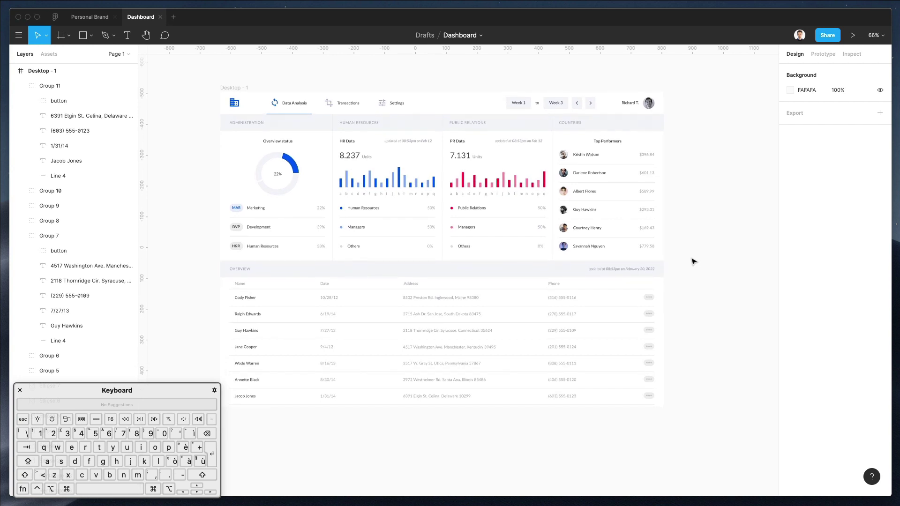
# Step: Delete the divider line beneath the last row of the Overview table
pyautogui.scroll(-1, 693, 260)
pyautogui.click(313, 405)
pyautogui.press('BackSpace')
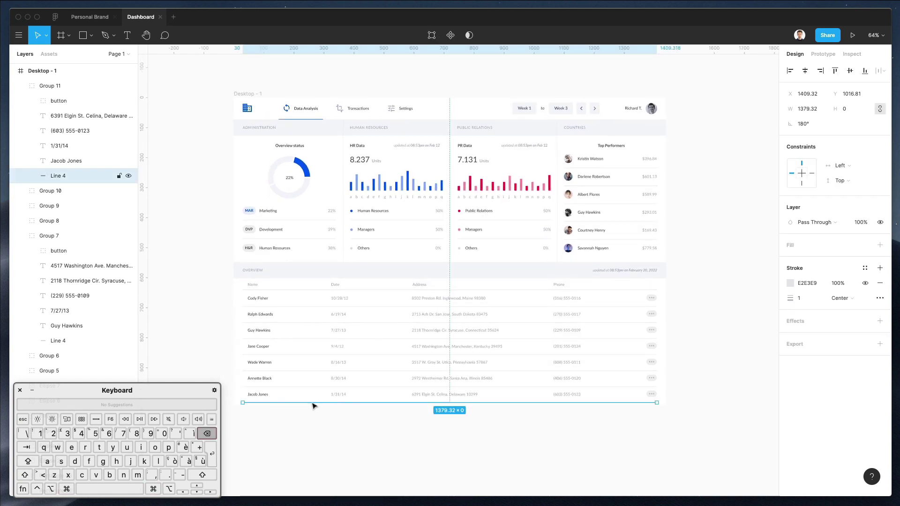
# Step: Rename the blue building icon's group in the header as Logo
pyautogui.scroll(3, 297, 277)
pyautogui.scroll(5, 298, 277)
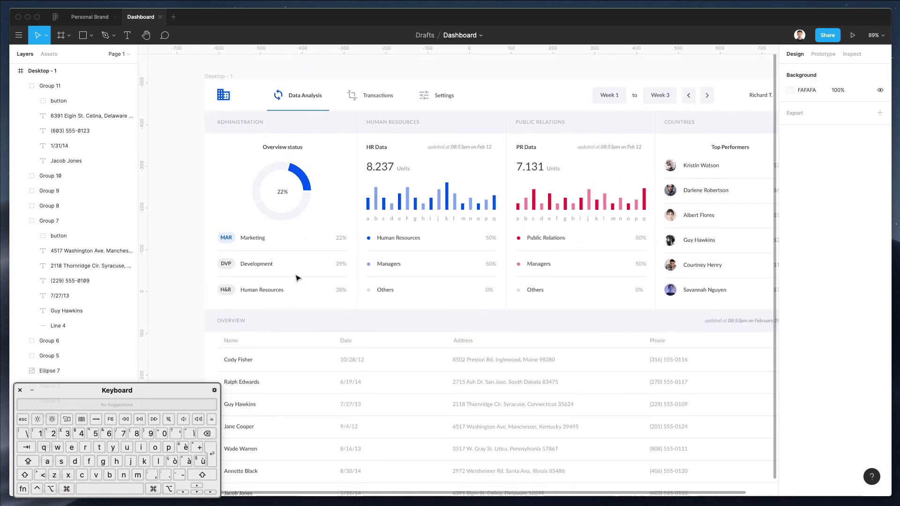
pyautogui.moveTo(250, 212); pyautogui.dragTo(203, 181)
pyautogui.press('super+r')
pyautogui.write('Logo')
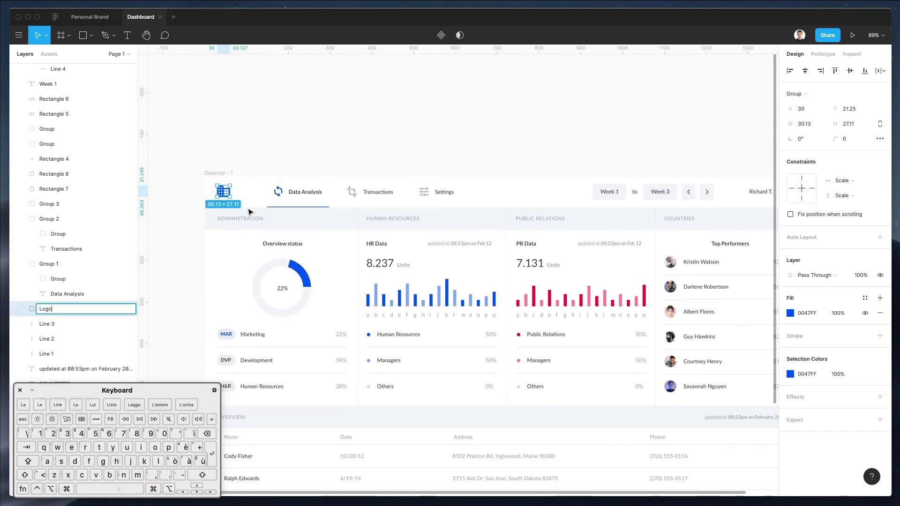
pyautogui.press('Return')
# Step: Rename the blue underline beneath the Data Analysis navigation item as Active
pyautogui.moveTo(266, 184); pyautogui.dragTo(331, 209)
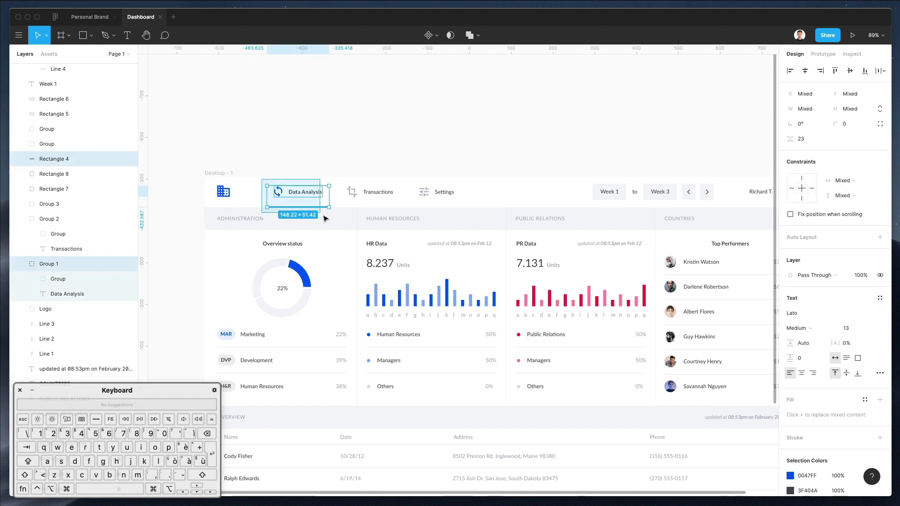
pyautogui.click(323, 155)
pyautogui.click(298, 207)
pyautogui.press('super+r')
pyautogui.write('hover')
pyautogui.write('Active')
pyautogui.press('Return')
# Step: Rename the group holding the Data Analysis icon and label as Data Analysis
pyautogui.click(300, 192)
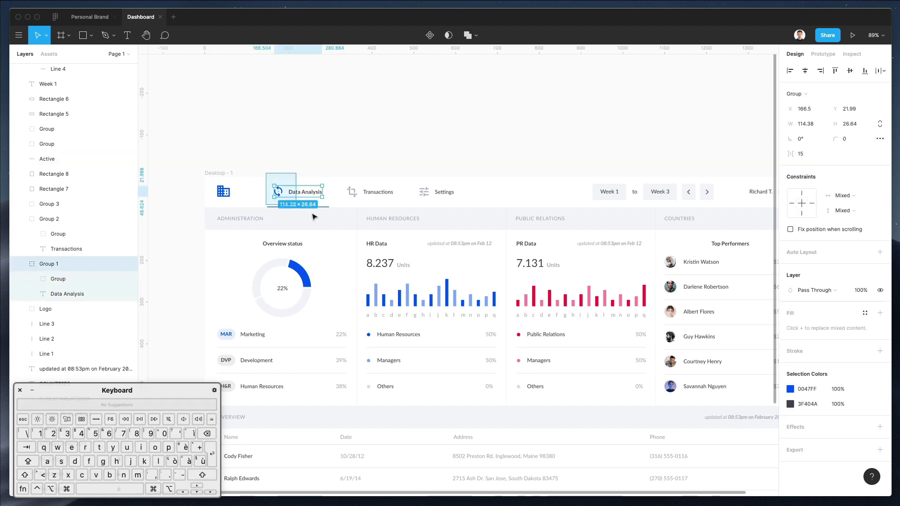
pyautogui.keyDown('shift'); pyautogui.click(310, 207); pyautogui.keyUp('shift')
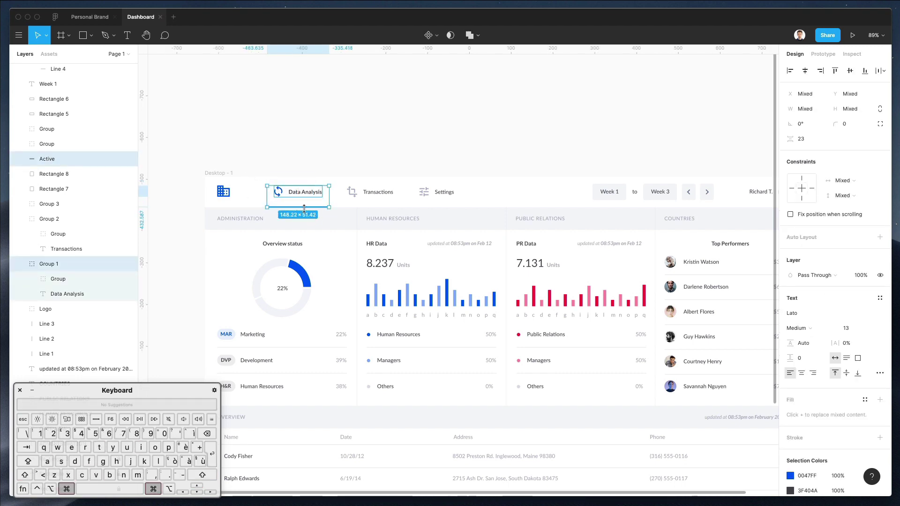
pyautogui.click(302, 188)
pyautogui.press('super+r')
pyautogui.write('D')
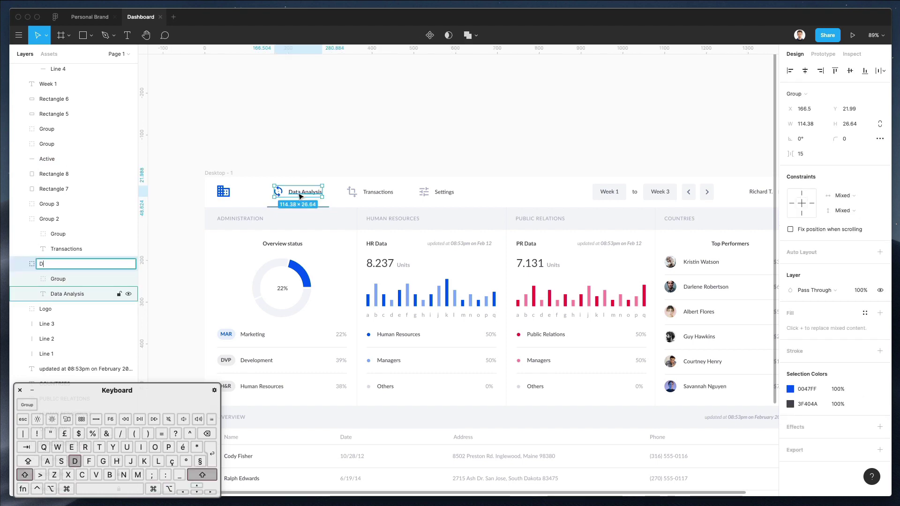
pyautogui.write('ata Analysis')
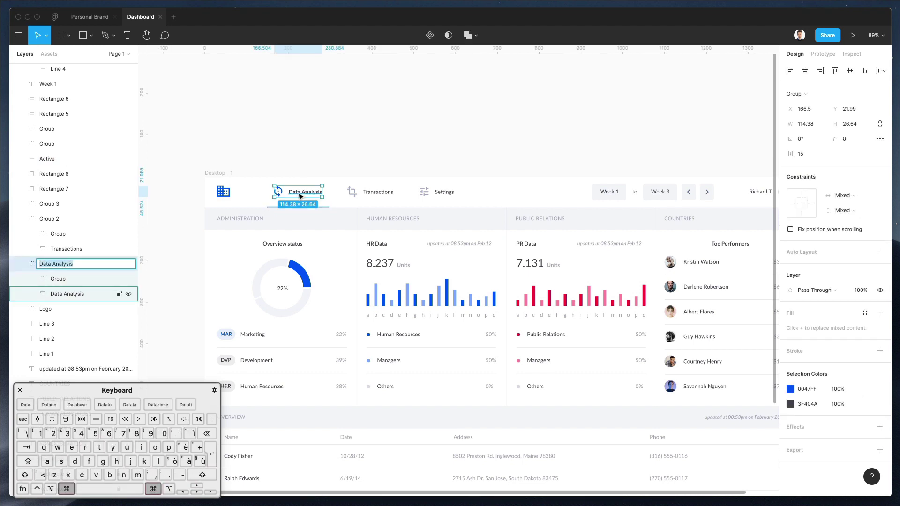
pyautogui.press('Return')
# Step: Group the Data Analysis item with its Active underline and name the new group Data Analysis
pyautogui.moveTo(269, 169); pyautogui.dragTo(317, 220)
pyautogui.press('super+g')
pyautogui.press('super+r')
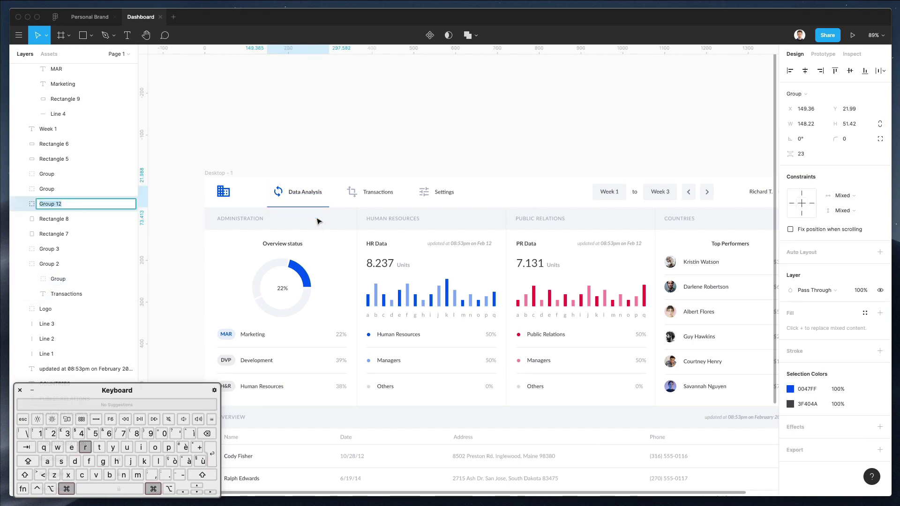
pyautogui.press('Return')
pyautogui.click(306, 222)
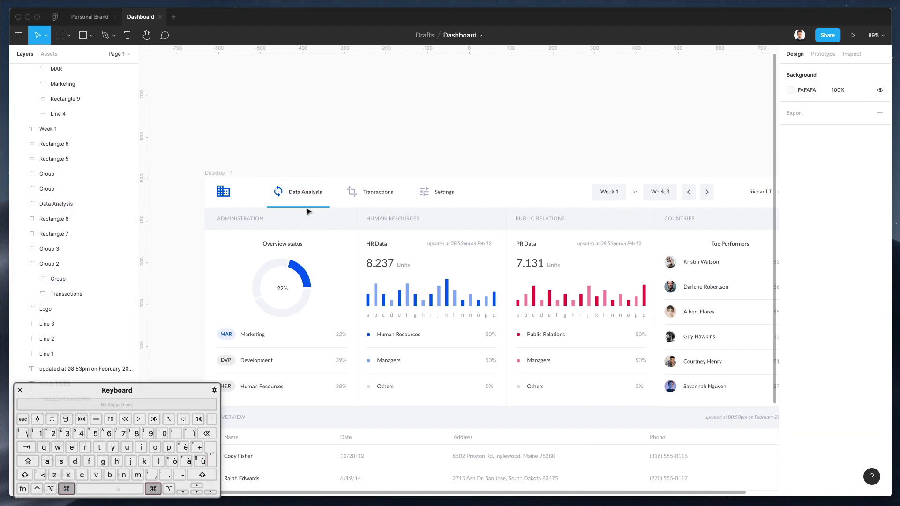
pyautogui.keyDown('super'); pyautogui.click(307, 207); pyautogui.keyUp('super')
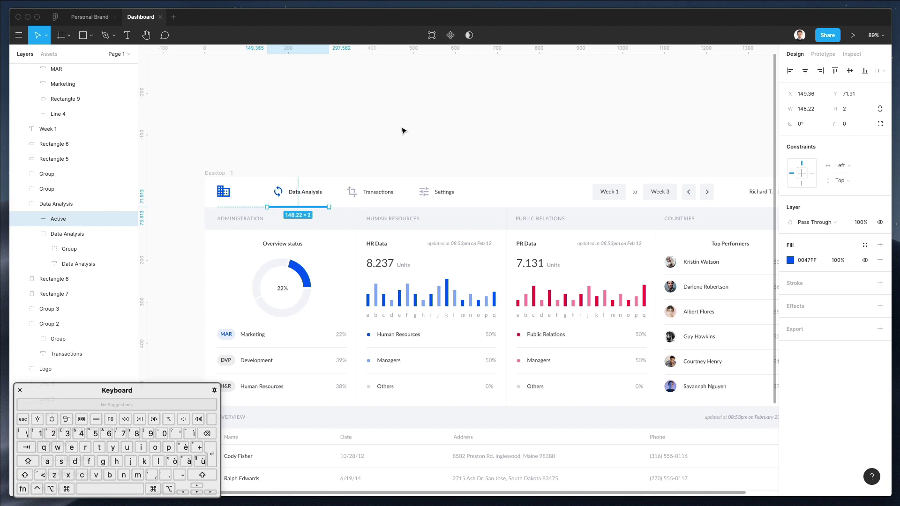
# Step: Rename the group holding the Transactions icon and label in the header as Transactions
pyautogui.click(352, 175)
pyautogui.moveTo(348, 173); pyautogui.dragTo(390, 205)
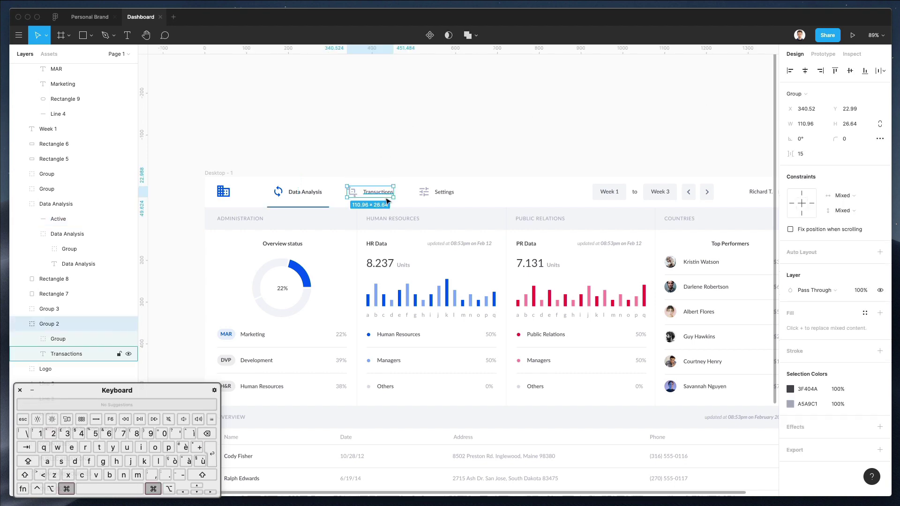
pyautogui.press('super+r')
pyautogui.write('Transa')
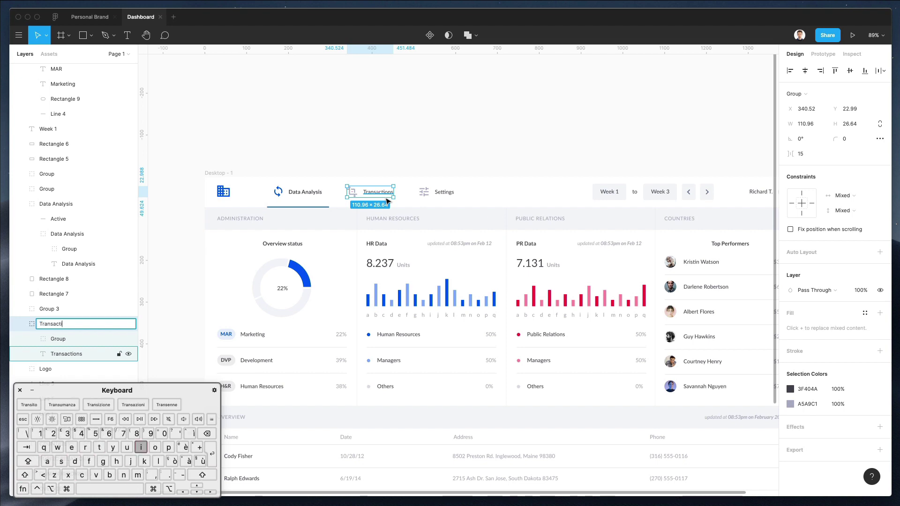
pyautogui.press('Return')
# Step: Rename the group holding the Settings icon and label as Settings
pyautogui.moveTo(408, 176); pyautogui.dragTo(464, 216)
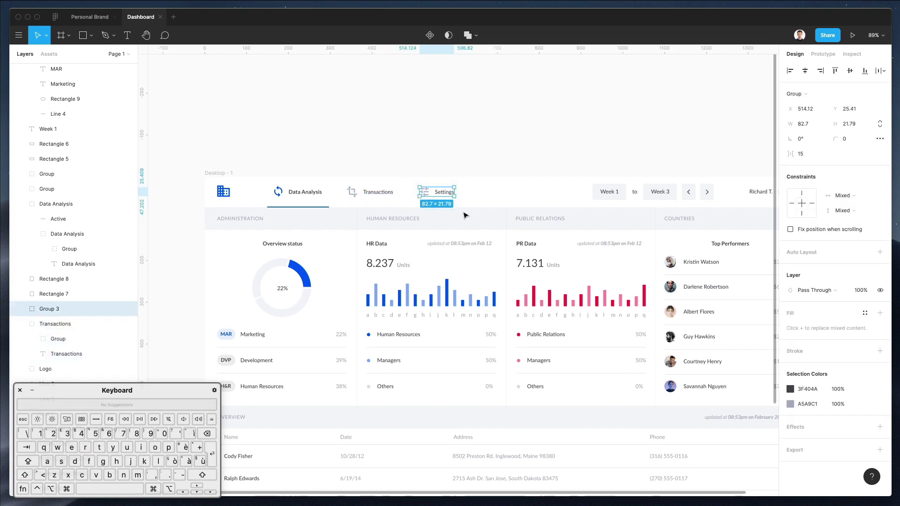
pyautogui.press('super+r')
pyautogui.write('Se')
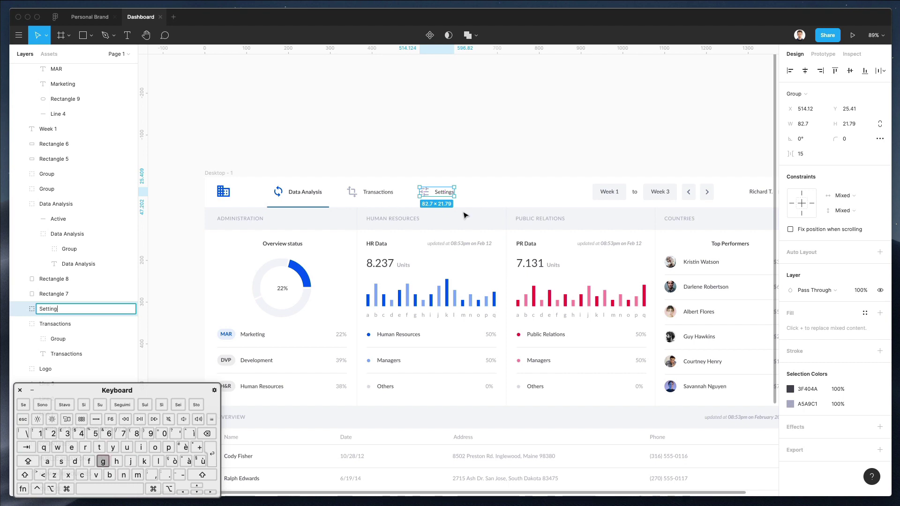
pyautogui.press('Return')
# Step: Rename the background rectangles behind the Week 1 and Week 3 labels together as Rectangle
pyautogui.hscroll(5, 464, 215)
pyautogui.moveTo(441, 174); pyautogui.dragTo(490, 203)
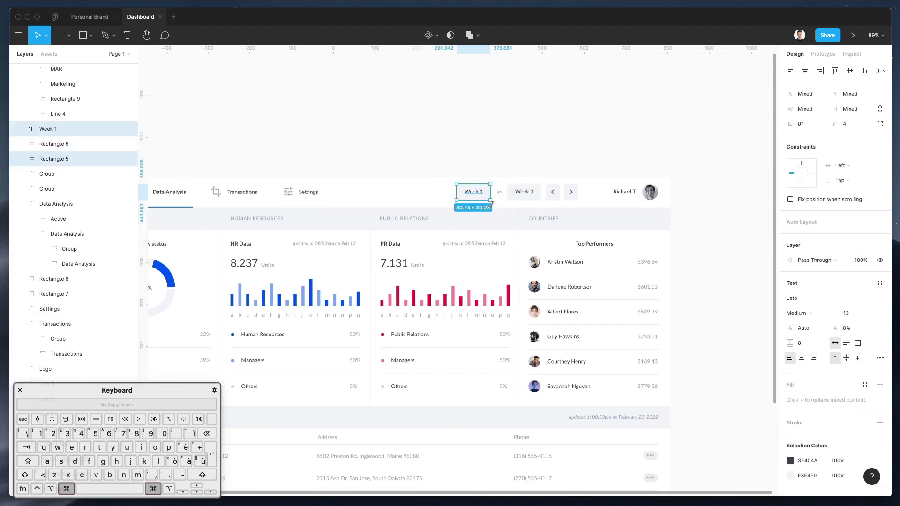
pyautogui.click(368, 170)
pyautogui.moveTo(512, 184); pyautogui.dragTo(516, 190)
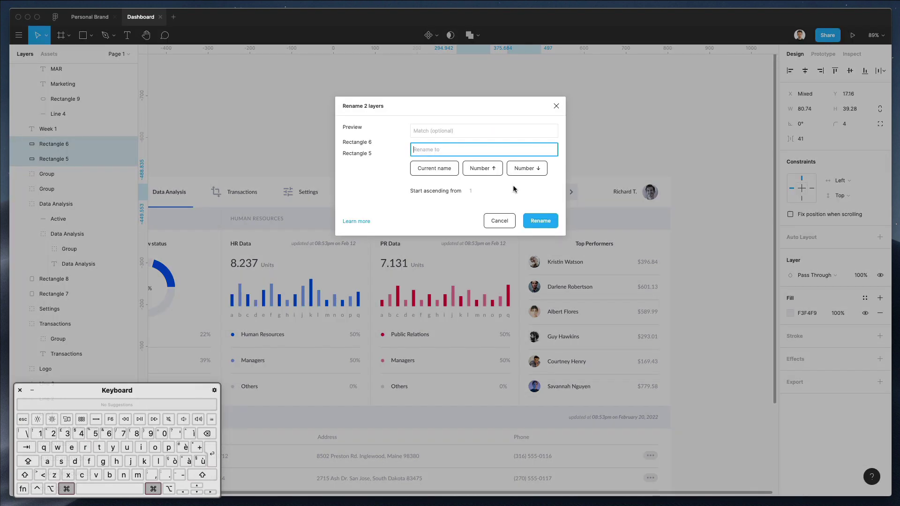
pyautogui.press('super+r')
pyautogui.write('Rectangle')
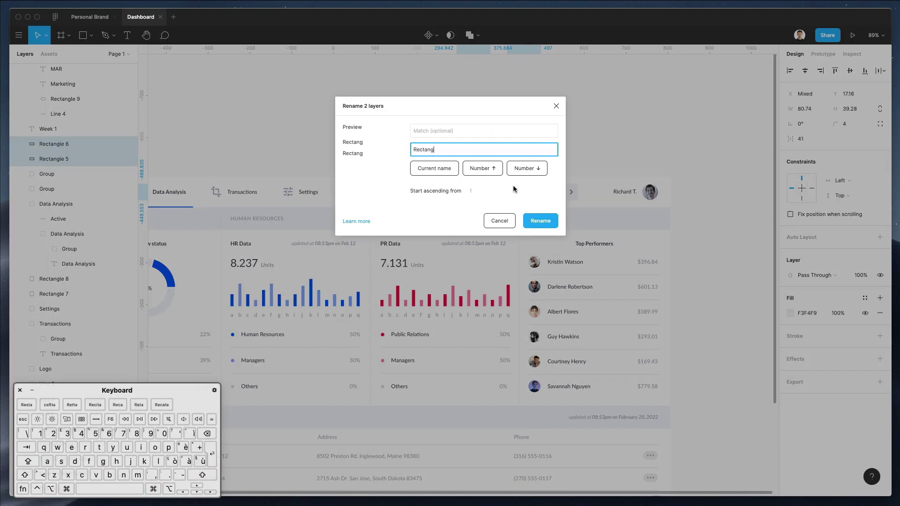
pyautogui.press('Return')
# Step: Group the Week 1 and Week 3 labels each with their background rectangle, naming the Week 3 group 2
pyautogui.moveTo(454, 169); pyautogui.dragTo(485, 212)
pyautogui.press('super+g')
pyautogui.moveTo(511, 183); pyautogui.dragTo(538, 205)
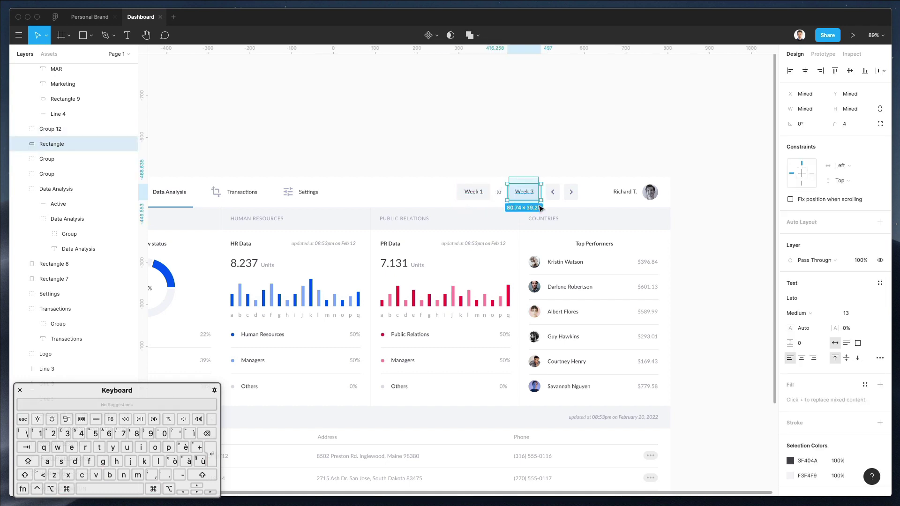
pyautogui.press('super+g')
pyautogui.press('super+r')
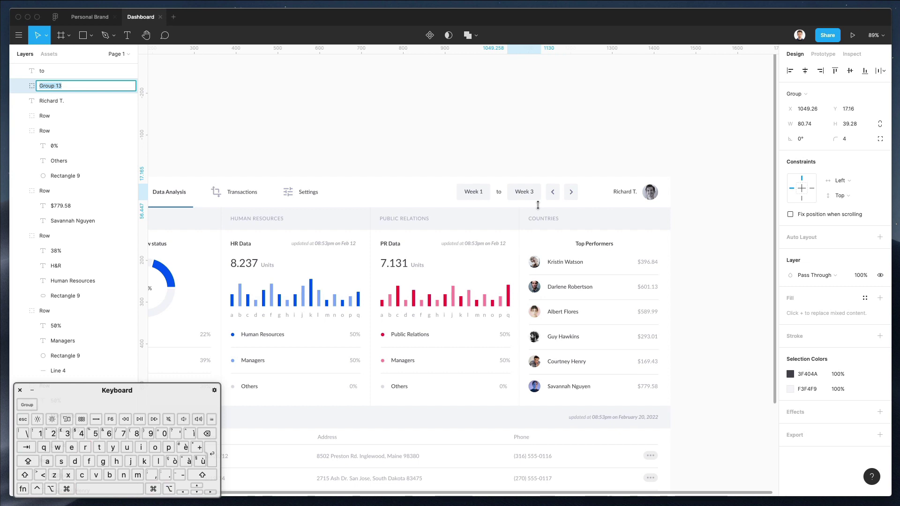
pyautogui.write('2')
pyautogui.press('Return')
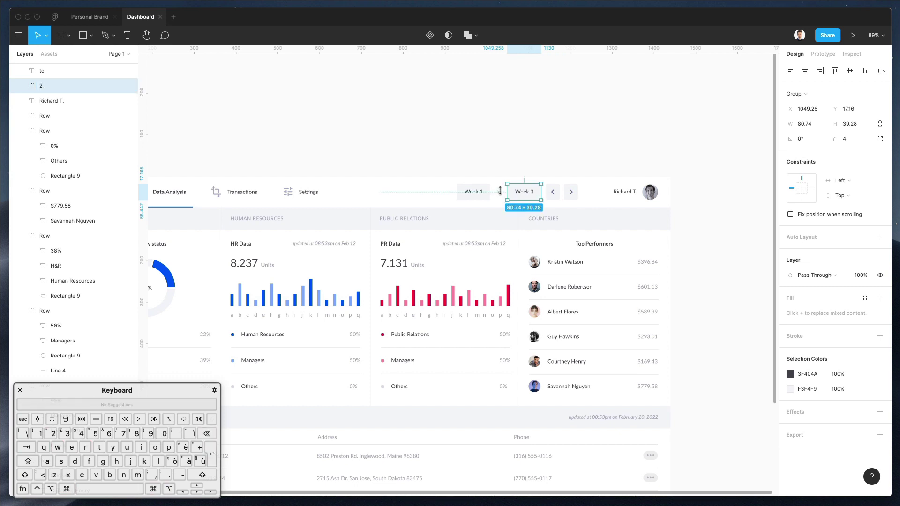
# Step: Rename the Week 1 button's group as 1
pyautogui.click(467, 199)
pyautogui.press('super+r')
pyautogui.write('1')
pyautogui.press('Return')
pyautogui.click(529, 166)
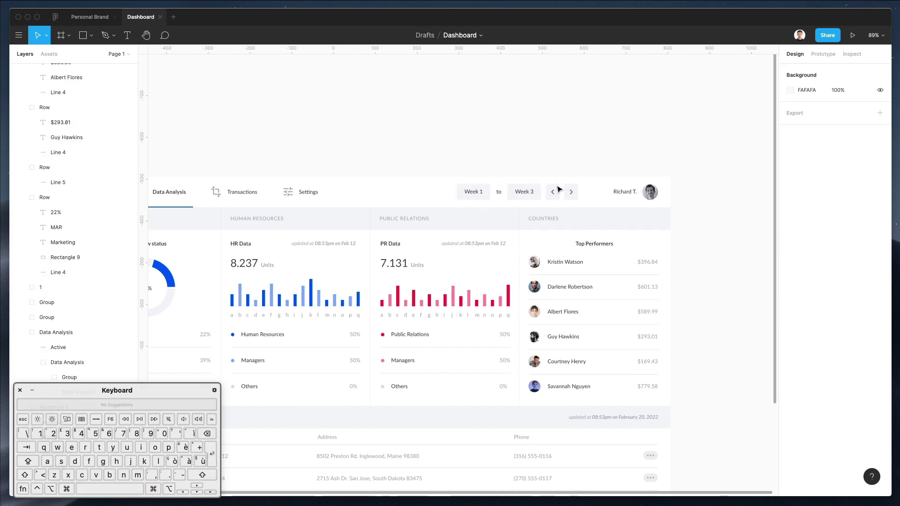
# Step: Group the two header arrow icons, each with its own background box
pyautogui.click(552, 192)
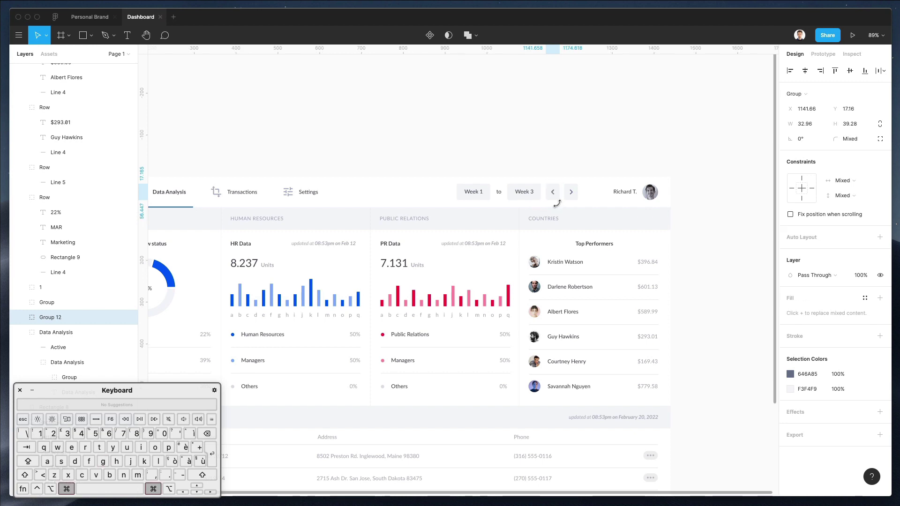
pyautogui.click(569, 174)
pyautogui.click(571, 192)
# Step: Rename the group of the left-pointing arrow button as arrow left
pyautogui.keyDown('super'); pyautogui.click(551, 193); pyautogui.keyUp('super')
pyautogui.press('super+r')
pyautogui.write('arr')
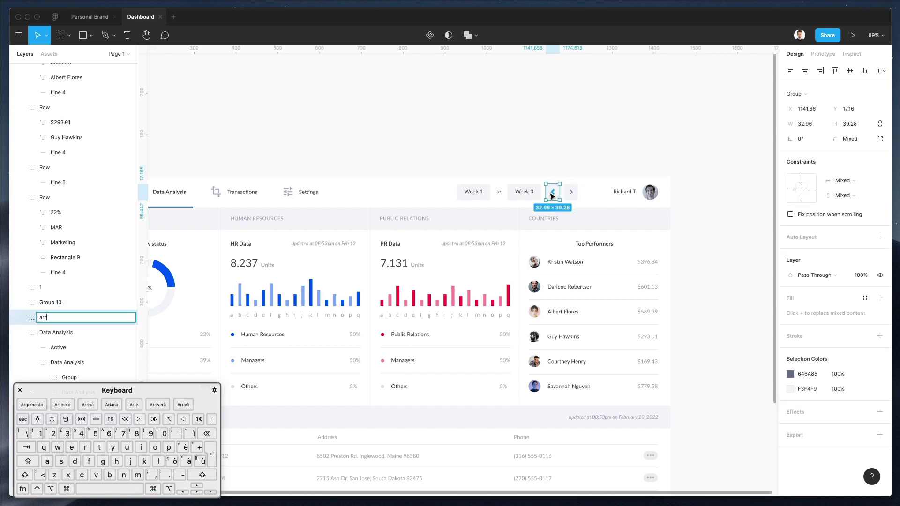
pyautogui.write('ow left')
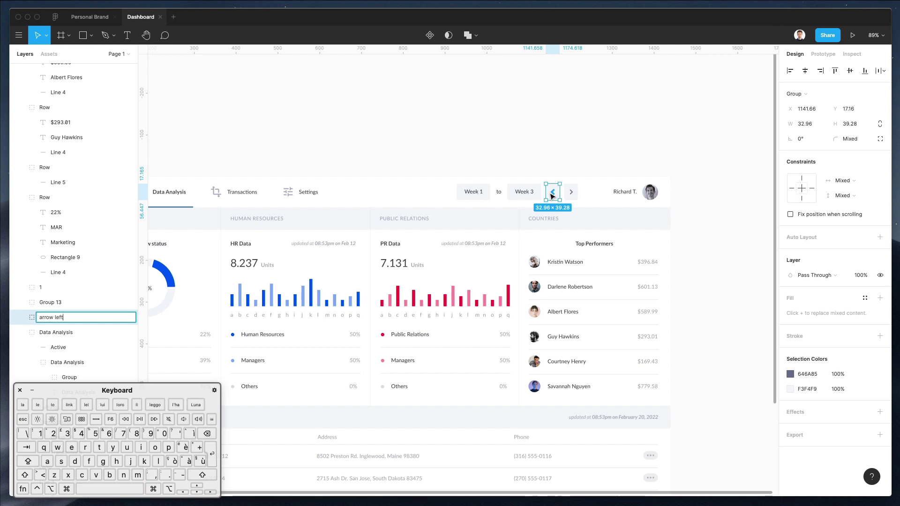
pyautogui.press('Return')
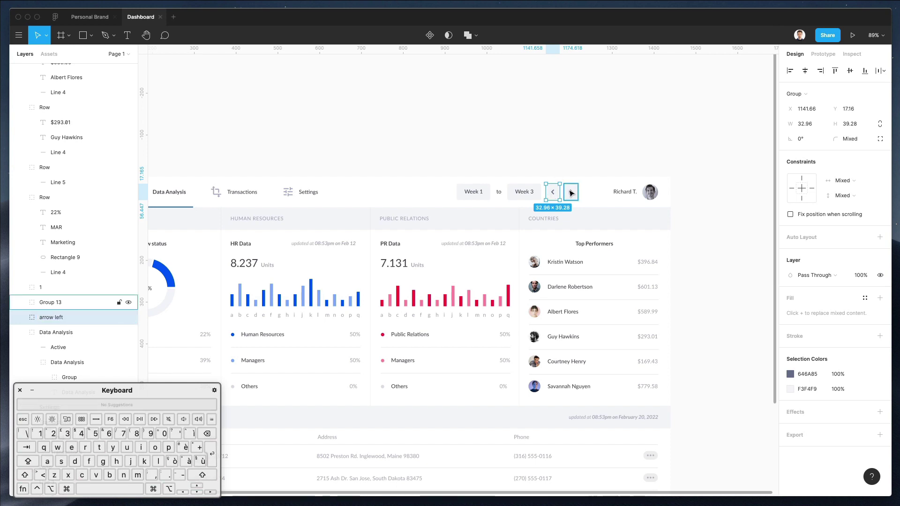
# Step: Rename the group of the right-pointing arrow button as arrow right
pyautogui.click(572, 194)
pyautogui.press('super+r')
pyautogui.write('arrow left')
pyautogui.hotkey('shift', 'alt', 'Left')
pyautogui.write('right')
# Step: Group both week buttons, the "to" label and the two arrow buttons, and name the group Calendar
pyautogui.moveTo(439, 165); pyautogui.dragTo(586, 210)
pyautogui.press('super+g')
pyautogui.press('super+r')
pyautogui.write('C')
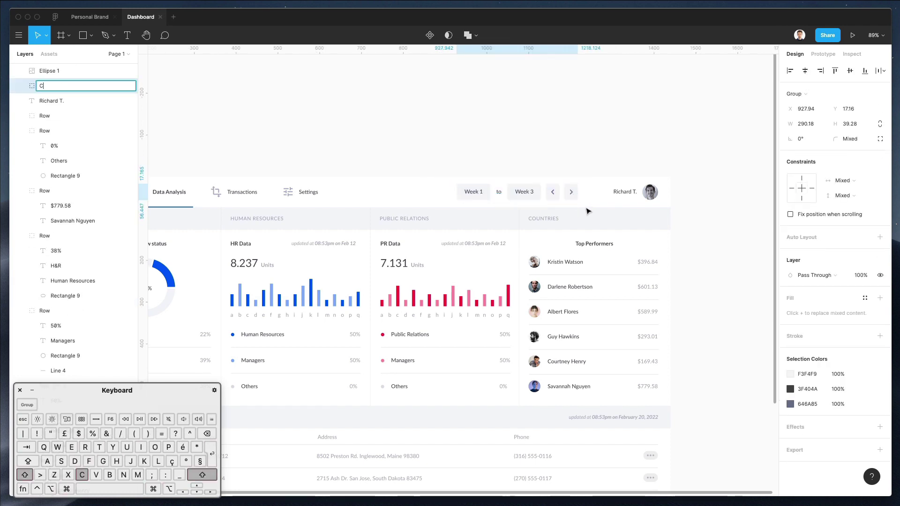
pyautogui.write('alendar')
pyautogui.press('Return')
# Step: Group the profile name and photo in the header and name the group Avatar
pyautogui.hscroll(5, 584, 201)
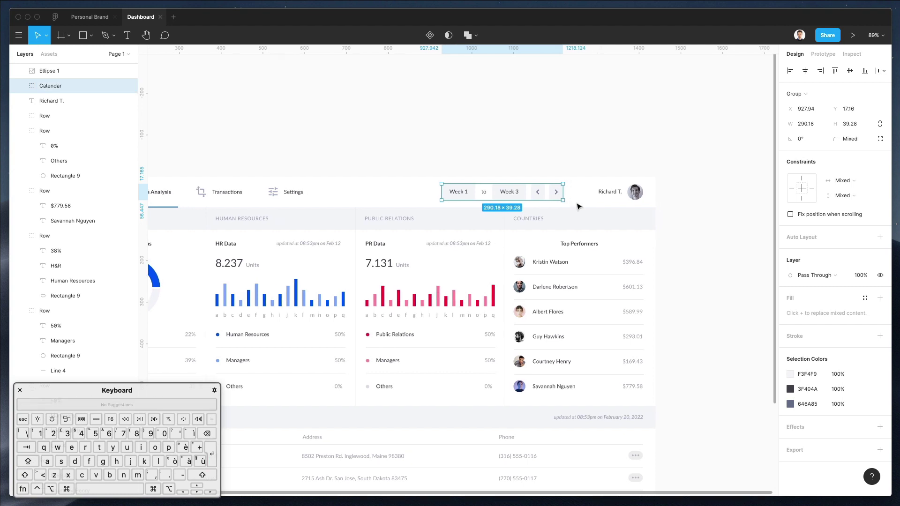
pyautogui.moveTo(531, 165); pyautogui.dragTo(600, 207)
pyautogui.press('super+g')
pyautogui.press('super+r')
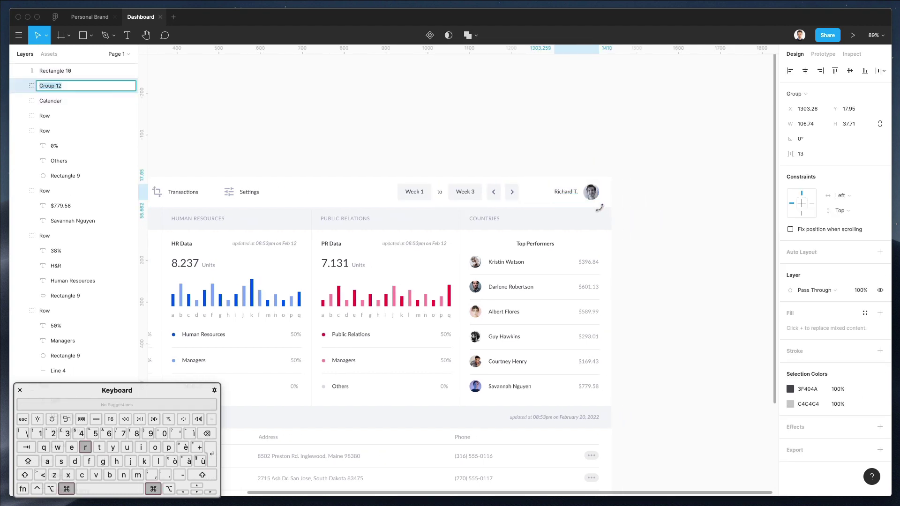
pyautogui.write('Avatare')
pyautogui.press('Return')
pyautogui.press('super+r')
pyautogui.press('Right')
pyautogui.press('BackSpace')
pyautogui.press('Return')
pyautogui.scroll(3, 601, 203)
pyautogui.scroll(-3, 601, 204)
pyautogui.hscroll(-4, 436, 185)
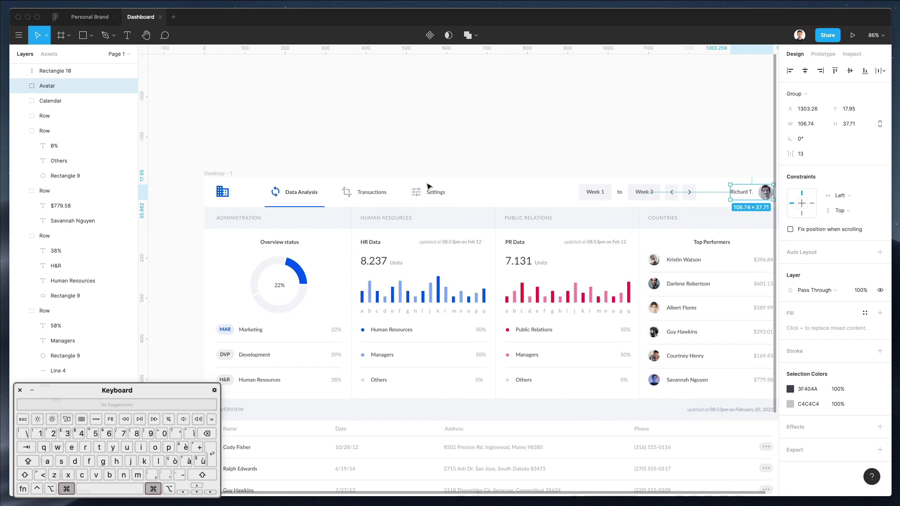
pyautogui.scroll(-2, 426, 184)
pyautogui.moveTo(211, 153); pyautogui.dragTo(745, 207)
pyautogui.moveTo(237, 170); pyautogui.dragTo(725, 204)
pyautogui.rightClick(488, 189)
pyautogui.moveTo(539, 196)
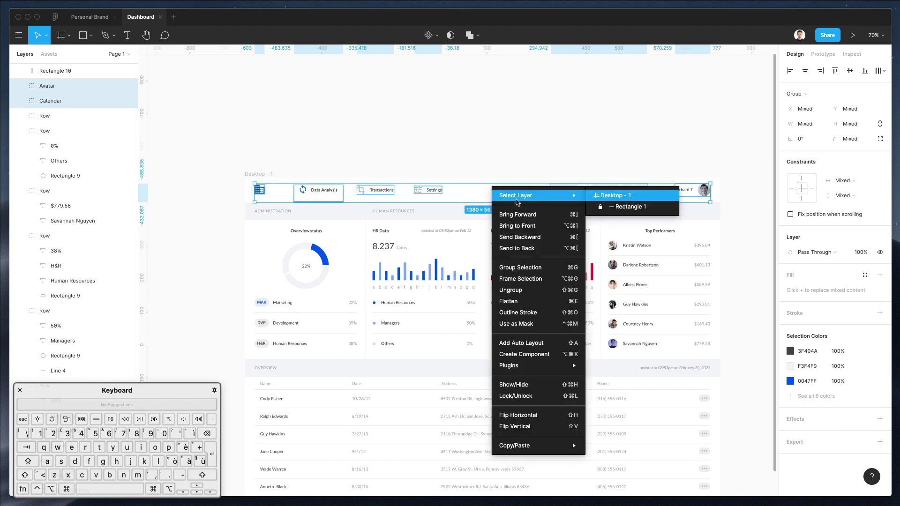
pyautogui.click(626, 210)
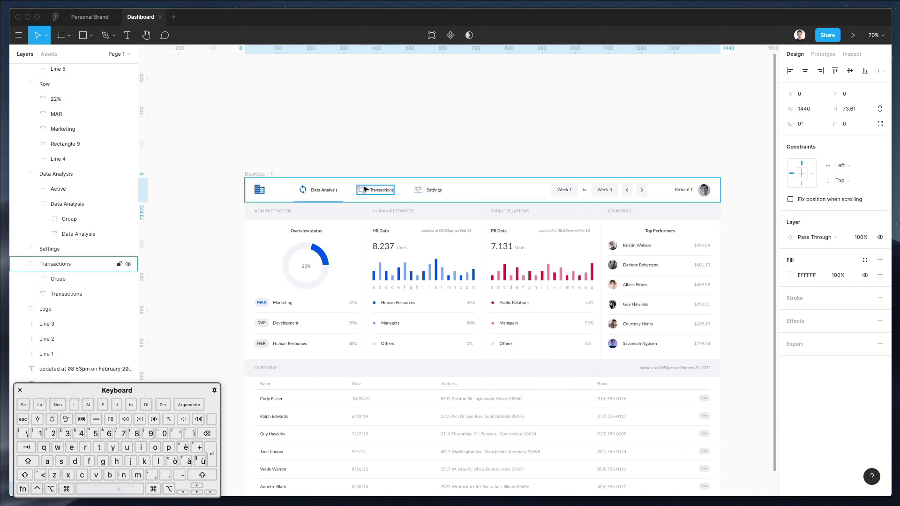
# Step: Group all header elements together with the locked background Rectangle 1 and name the group Header
pyautogui.moveTo(237, 169); pyautogui.dragTo(729, 203)
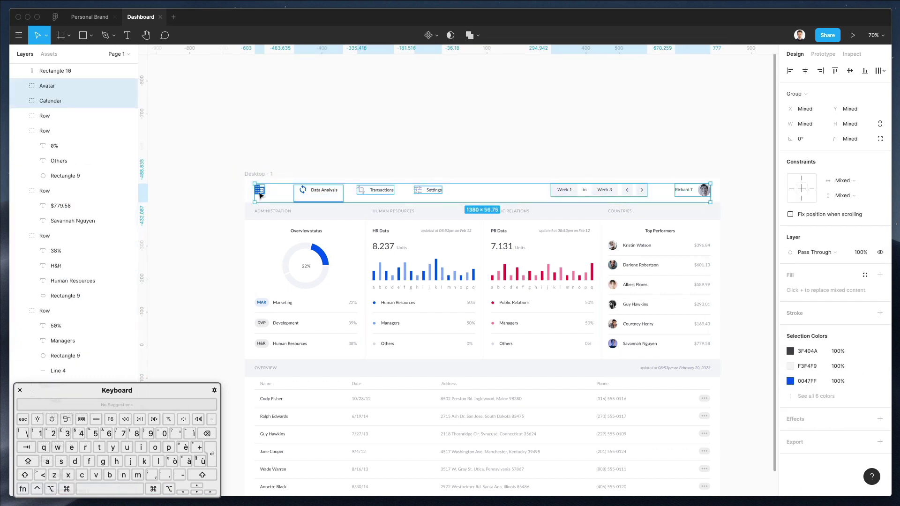
pyautogui.scroll(-5, 103, 211)
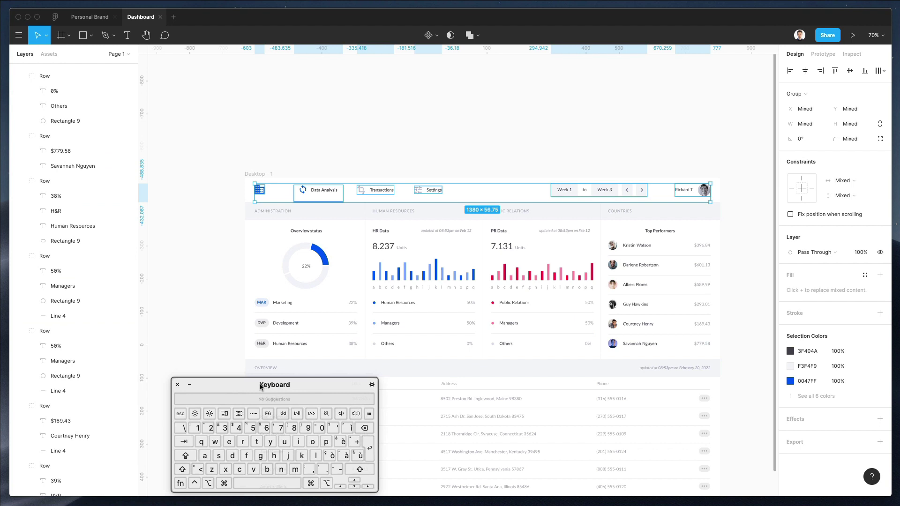
pyautogui.scroll(-15, 114, 378)
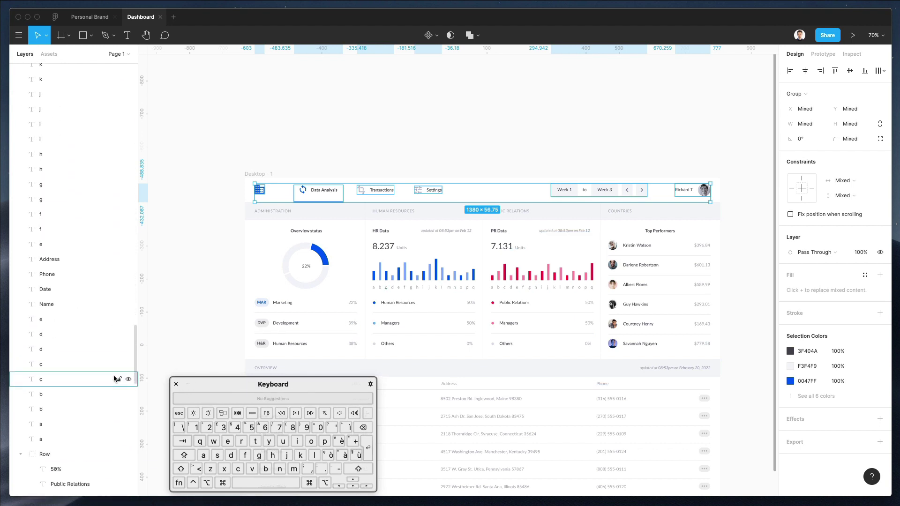
pyautogui.scroll(-10, 114, 378)
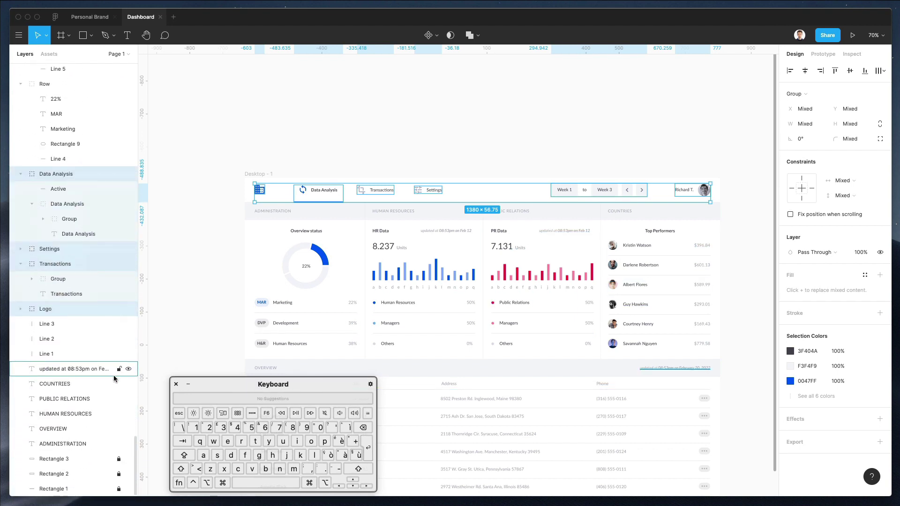
pyautogui.keyDown('shift'); pyautogui.keyDown('super'); pyautogui.click(78, 491); pyautogui.keyUp('super'); pyautogui.keyUp('shift')
pyautogui.press('super+g')
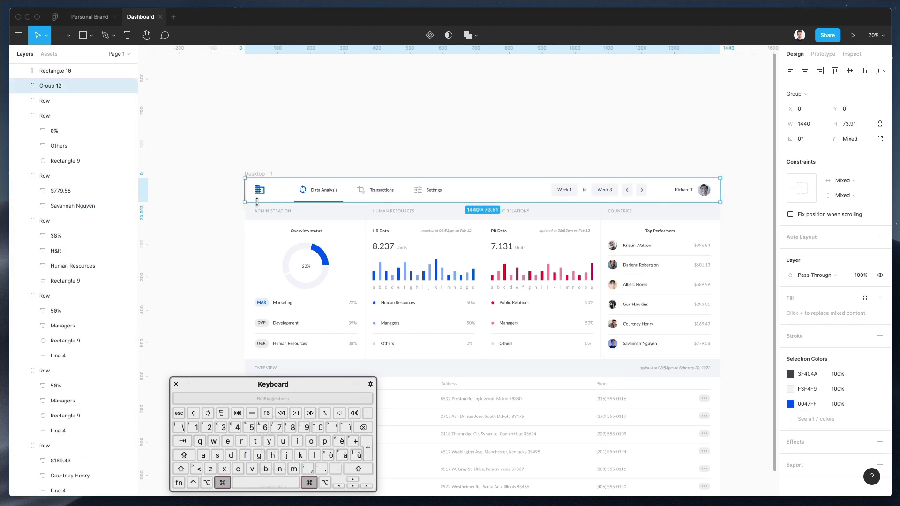
pyautogui.press('super+r')
pyautogui.write('Header')
pyautogui.press('Return')
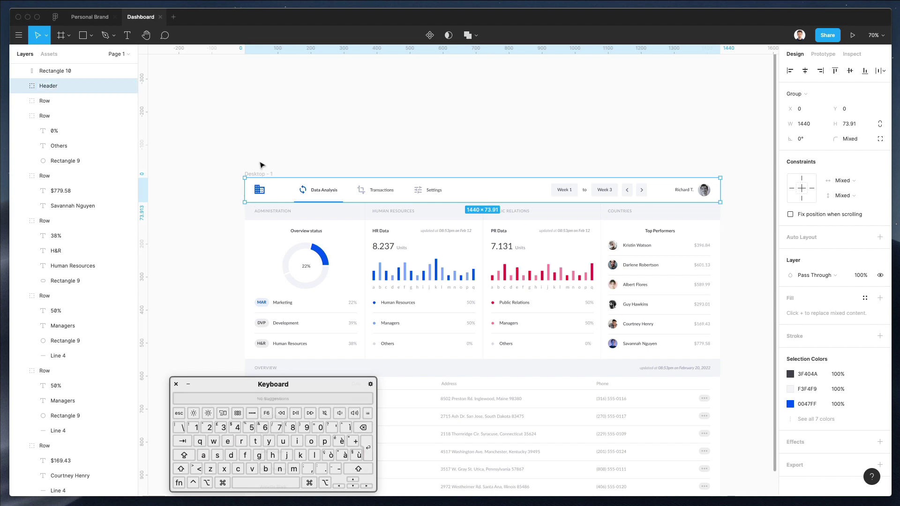
# Step: Rename the Marketing row's group in the Administration column as Row 1
pyautogui.click(229, 229)
pyautogui.scroll(-3, 304, 268)
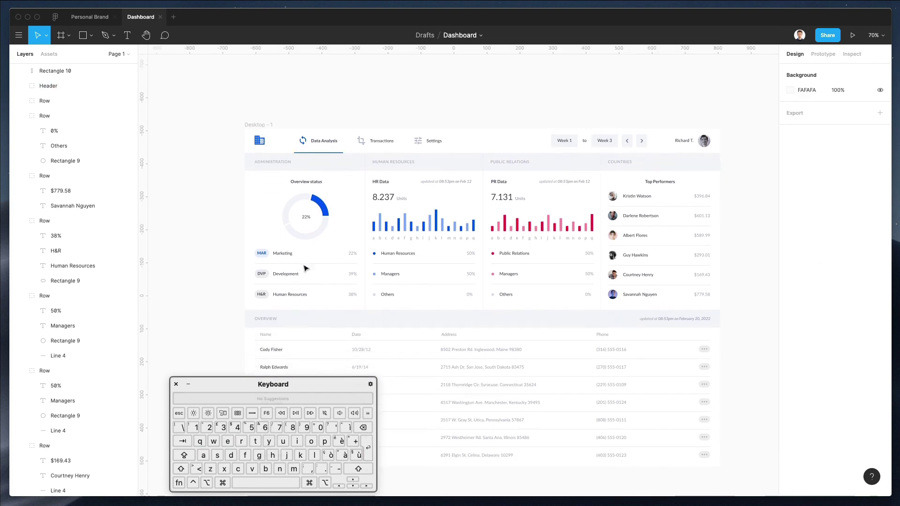
pyautogui.click(260, 257)
pyautogui.scroll(2, 258, 253)
pyautogui.press('super+r')
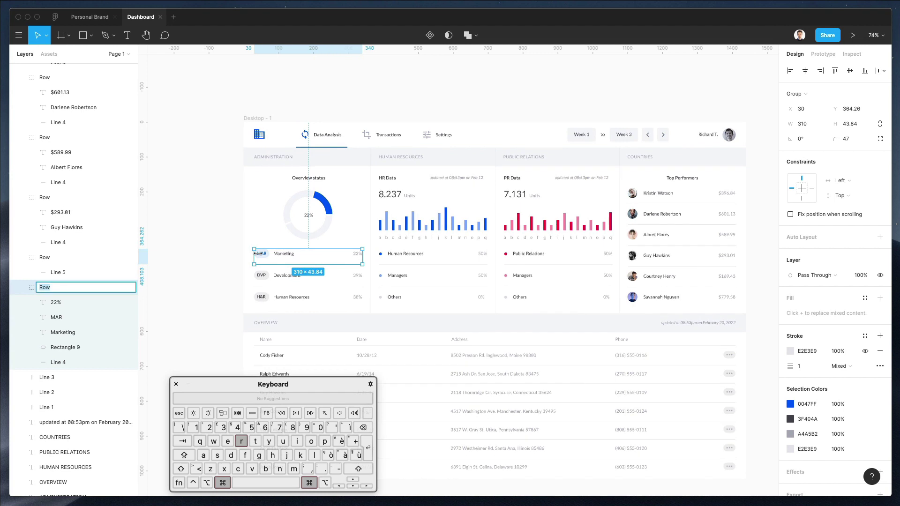
pyautogui.press('Right')
pyautogui.write('1')
pyautogui.press('Return')
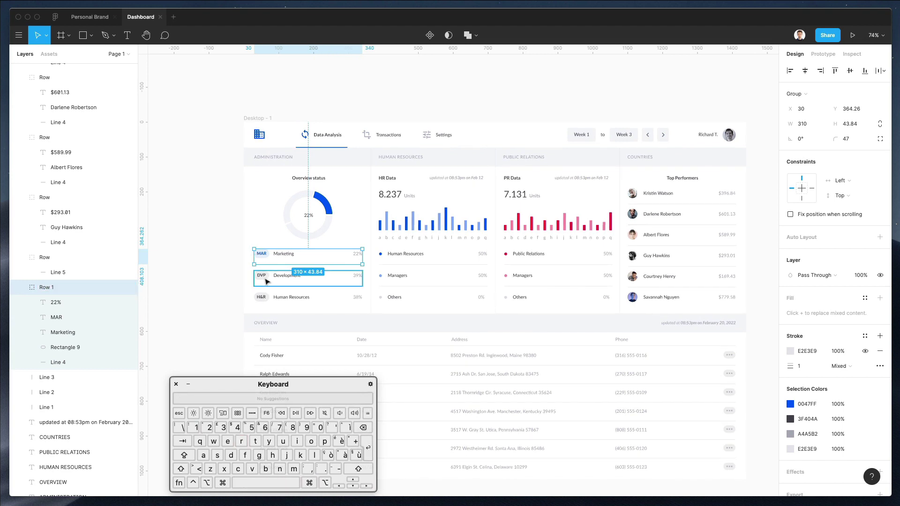
# Step: Rename the Development row's group in the Administration column as Row 2
pyautogui.click(267, 281)
pyautogui.press('super+r')
pyautogui.press('Right')
pyautogui.write('2')
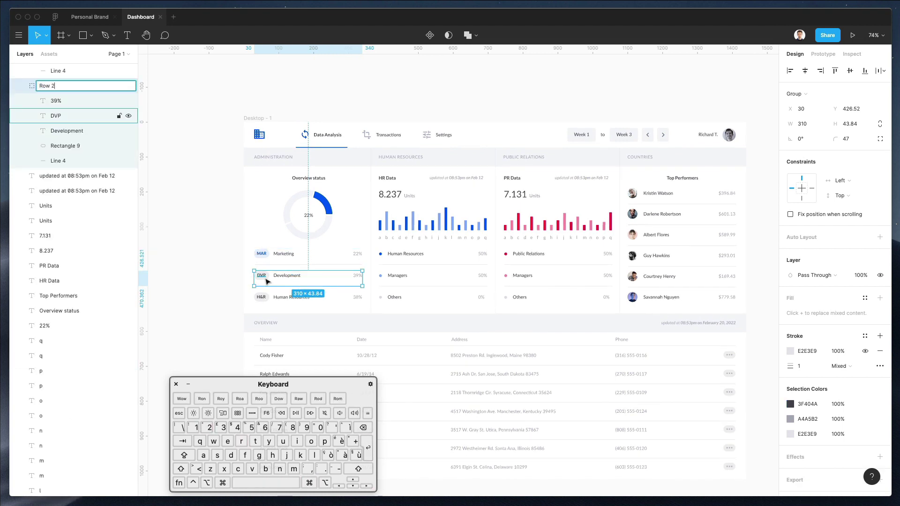
pyautogui.press('Return')
# Step: Rename the Human Resources row's group in the Administration column as Row 3
pyautogui.click(269, 300)
pyautogui.press('super+r')
pyautogui.press('Right')
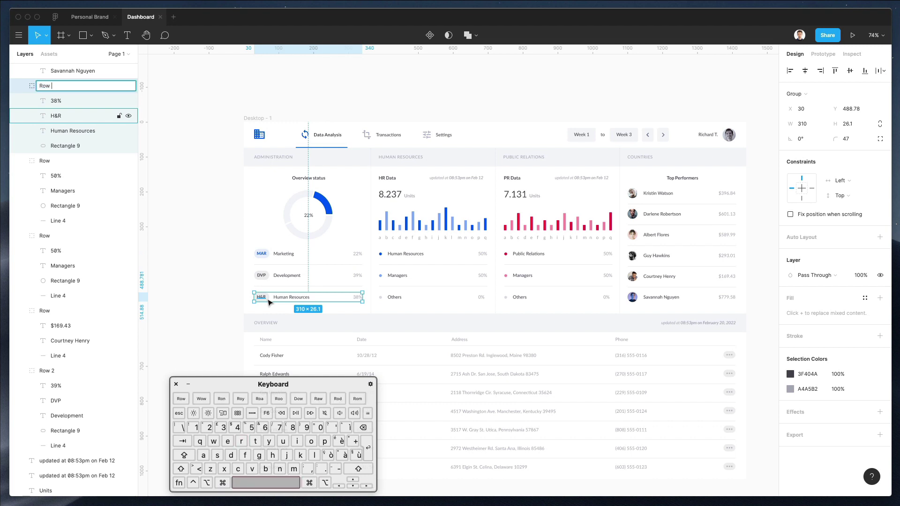
pyautogui.write('3')
pyautogui.press('Return')
# Step: Group the donut chart in the Administration column with its 22% label and name the group Pie chart
pyautogui.moveTo(260, 185); pyautogui.dragTo(343, 238)
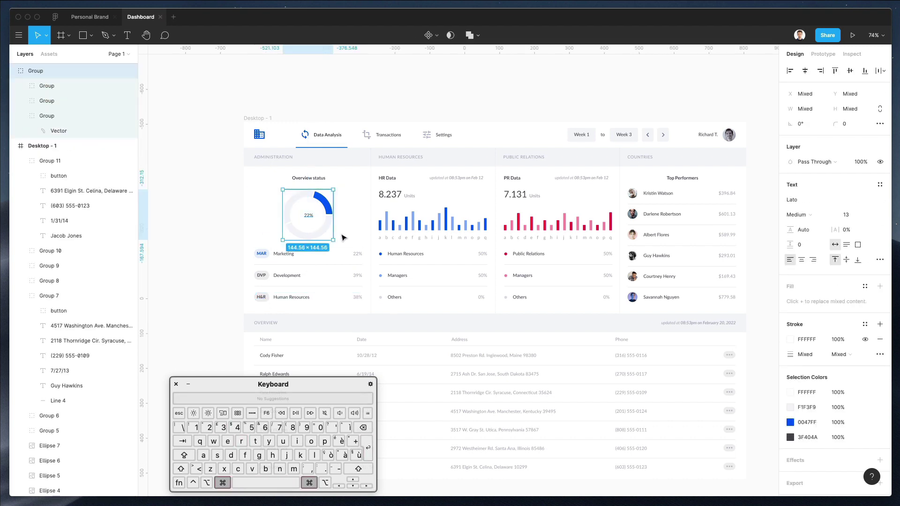
pyautogui.press('super+r')
pyautogui.write('Gr')
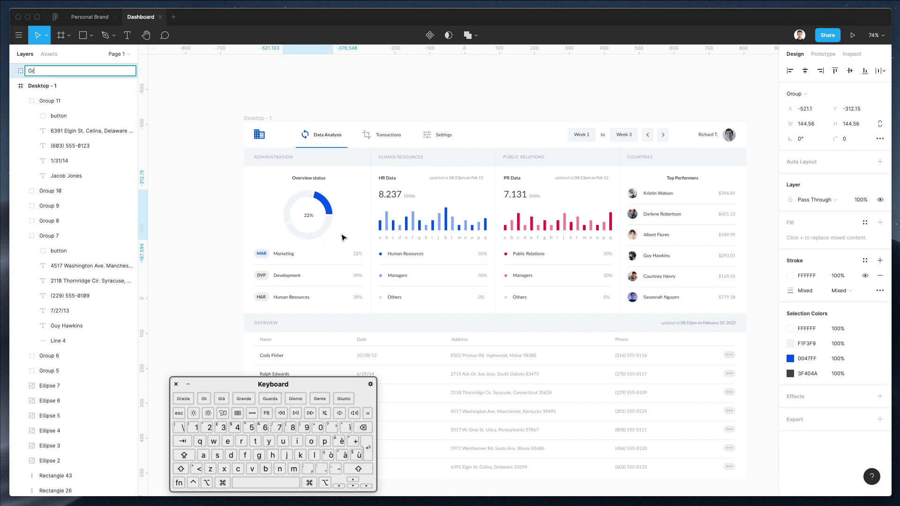
pyautogui.write('aph')
pyautogui.hotkey('shift', 'Up')
pyautogui.write('Pie ch')
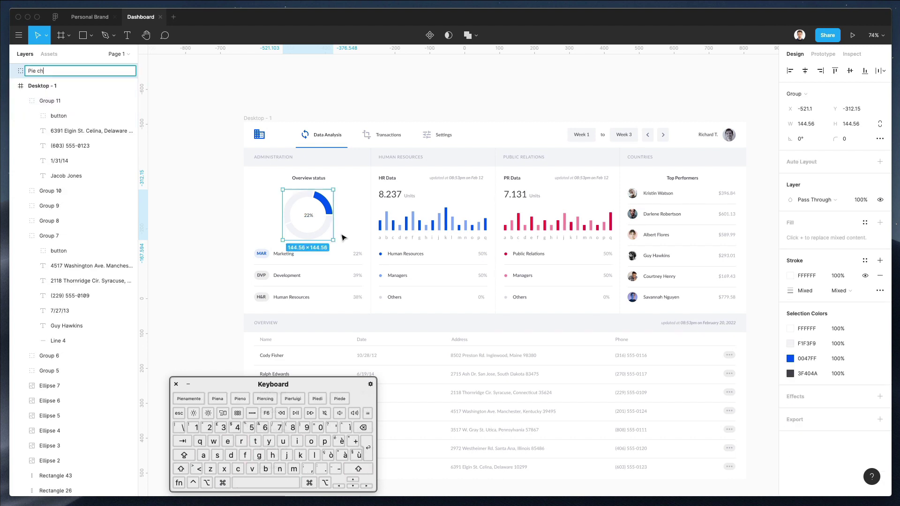
pyautogui.write('art')
pyautogui.press('Return')
# Step: Group the whole Administration column, including its heading, chart and rows, and name the group Administration
pyautogui.moveTo(235, 171); pyautogui.dragTo(366, 307)
pyautogui.moveTo(241, 154); pyautogui.dragTo(365, 306)
pyautogui.press('super+g')
pyautogui.press('super+r')
pyautogui.write('Administration')
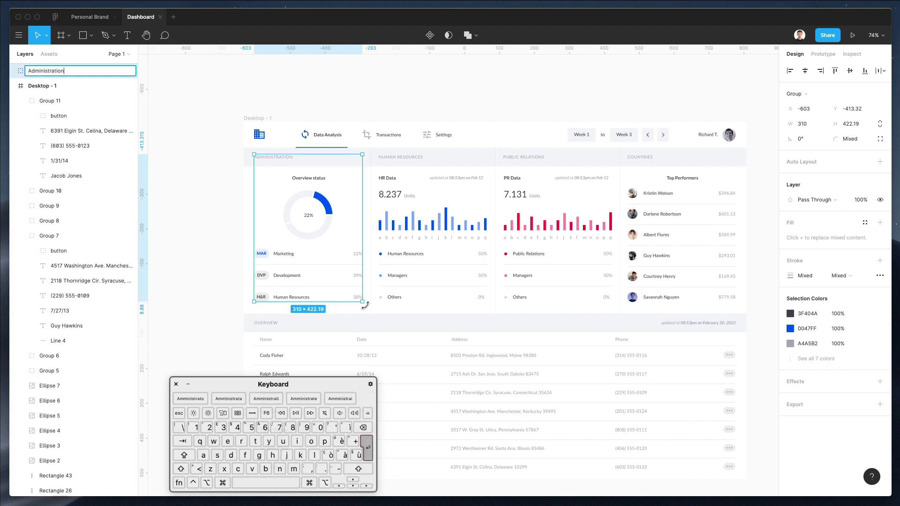
pyautogui.press('Return')
pyautogui.moveTo(496, 246); pyautogui.dragTo(479, 244)
pyautogui.press('super+z')
pyautogui.moveTo(376, 215); pyautogui.dragTo(488, 242)
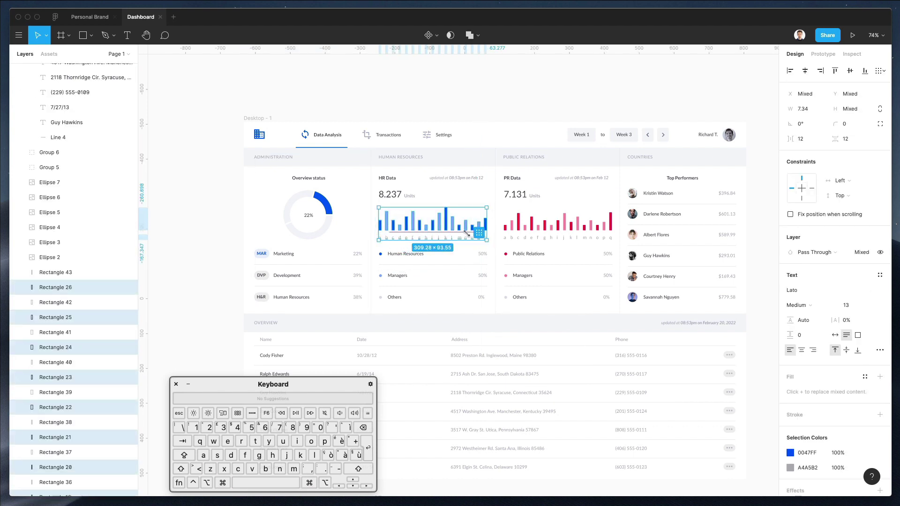
pyautogui.scroll(2, 375, 208)
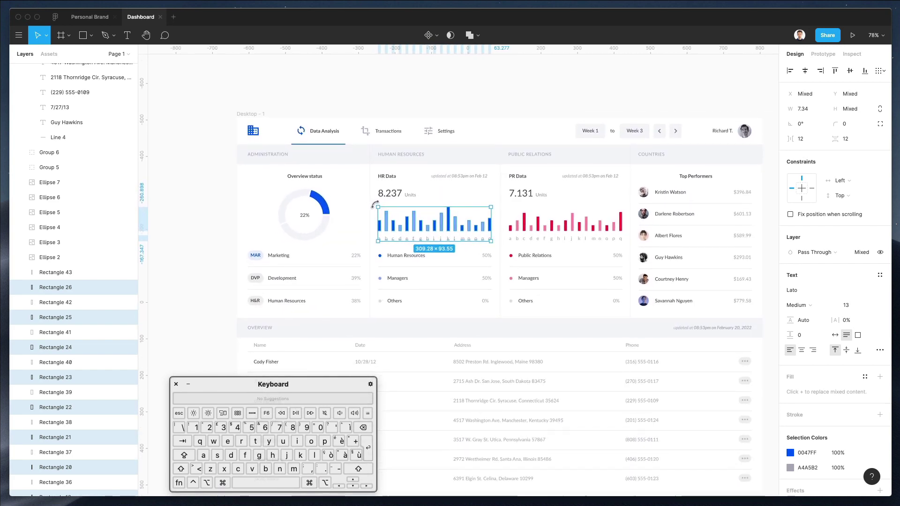
pyautogui.click(420, 206)
# Step: Rename all the bars of the HR and PR charts as Bar in one batch
pyautogui.moveTo(378, 216); pyautogui.dragTo(625, 233)
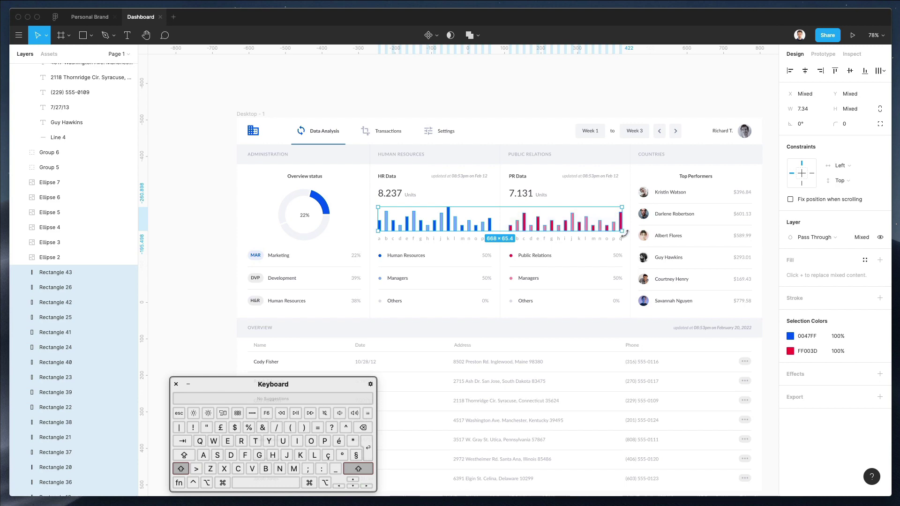
pyautogui.press('super+r')
pyautogui.write('Bar')
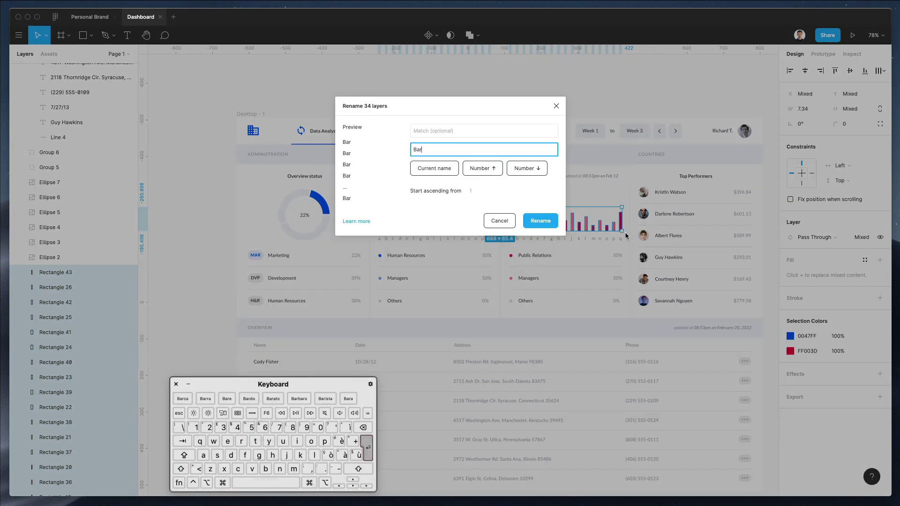
pyautogui.press('Return')
pyautogui.press('Escape')
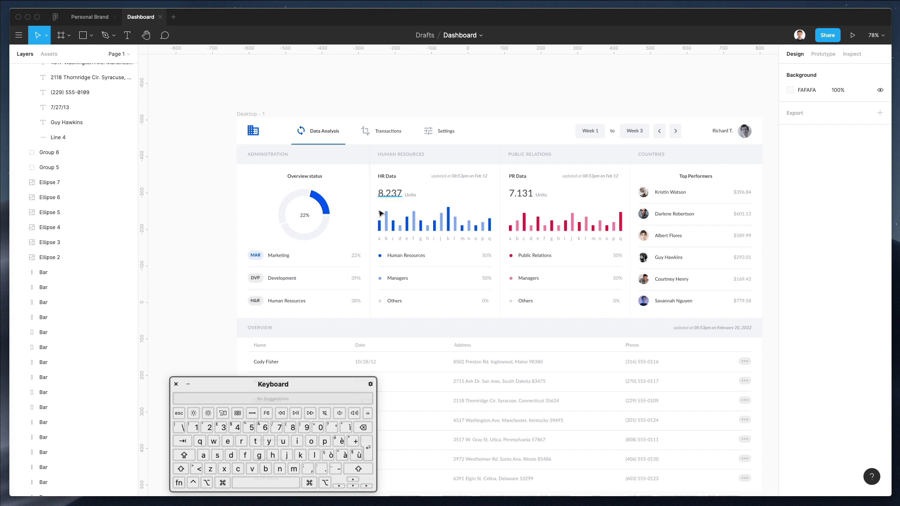
# Step: Group the blue HR bars with their letter labels and name the group Chart
pyautogui.moveTo(436, 239); pyautogui.dragTo(492, 242)
pyautogui.press('super+g')
pyautogui.press('super+r')
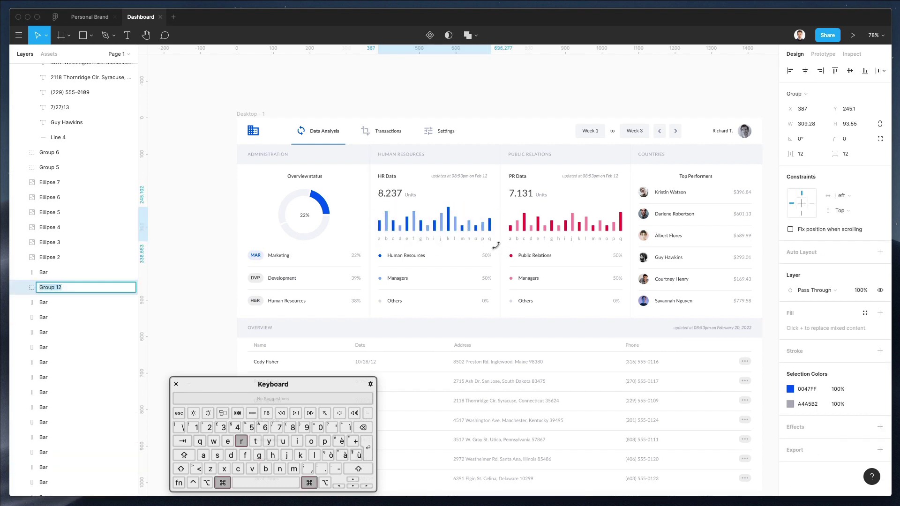
pyautogui.write('CHart')
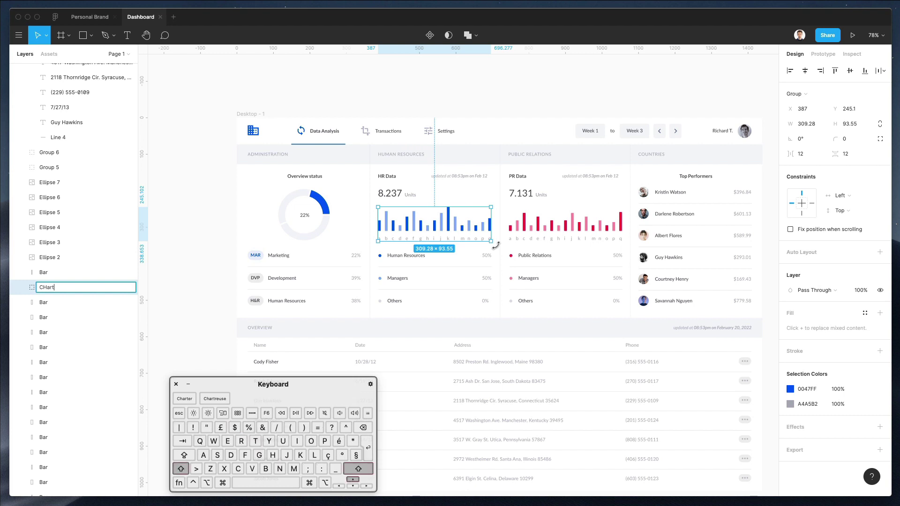
pyautogui.press('super+a')
pyautogui.hotkey('shift', 'Right')
pyautogui.write('h')
pyautogui.press('super+a')
pyautogui.press('super+c')
pyautogui.press('Return')
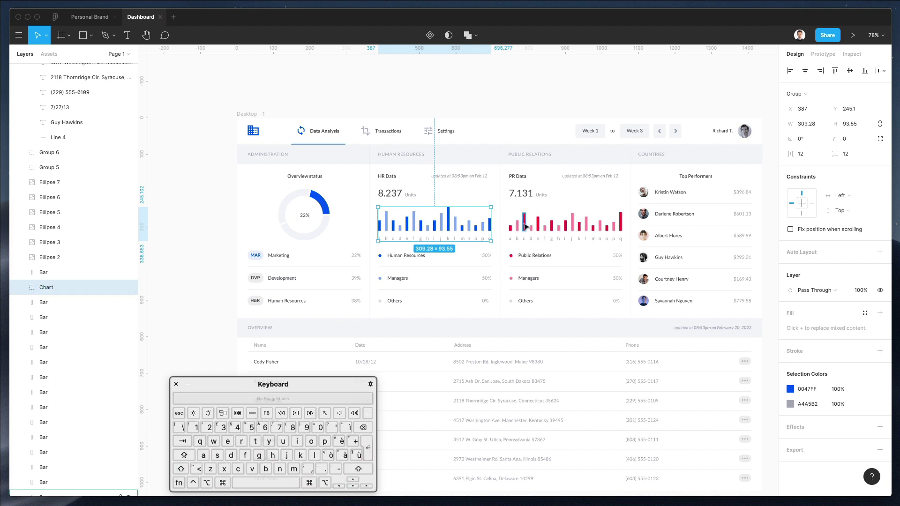
# Step: Group the red PR bars with their letter labels and name the group Chart
pyautogui.moveTo(507, 215); pyautogui.dragTo(623, 249)
pyautogui.press('super+g')
pyautogui.press('super+r')
pyautogui.press('super+v')
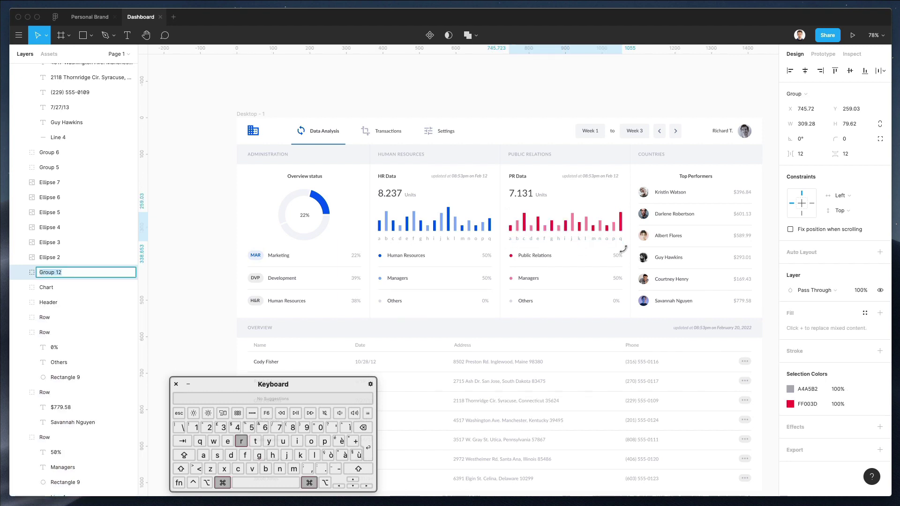
pyautogui.press('Return')
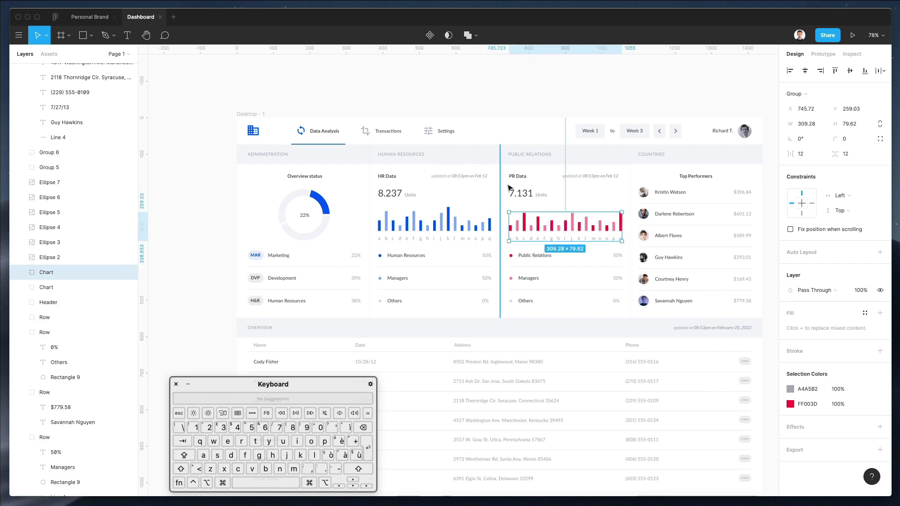
# Step: Group the Human Resources column's title, figures, chart and rows below the heading and name the group Hr Data
pyautogui.moveTo(376, 170); pyautogui.dragTo(497, 320)
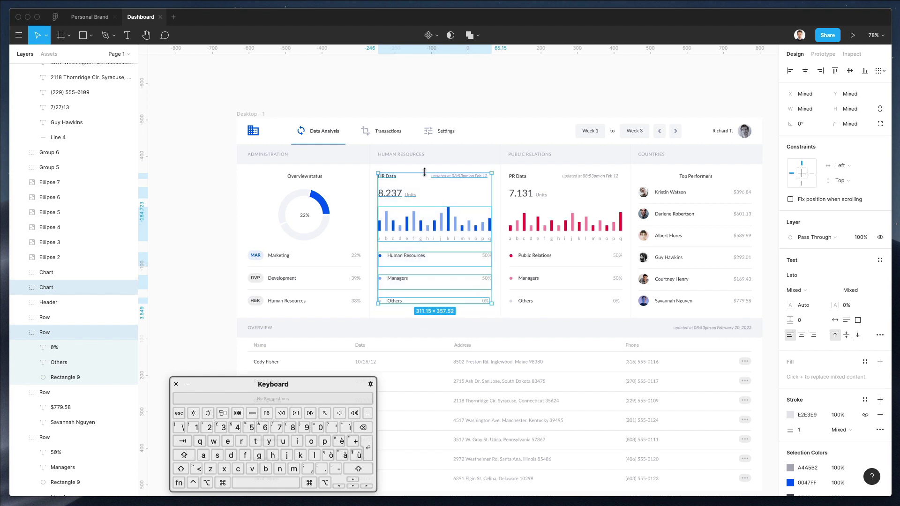
pyautogui.press('super+g')
pyautogui.press('super+r')
pyautogui.write('Hr')
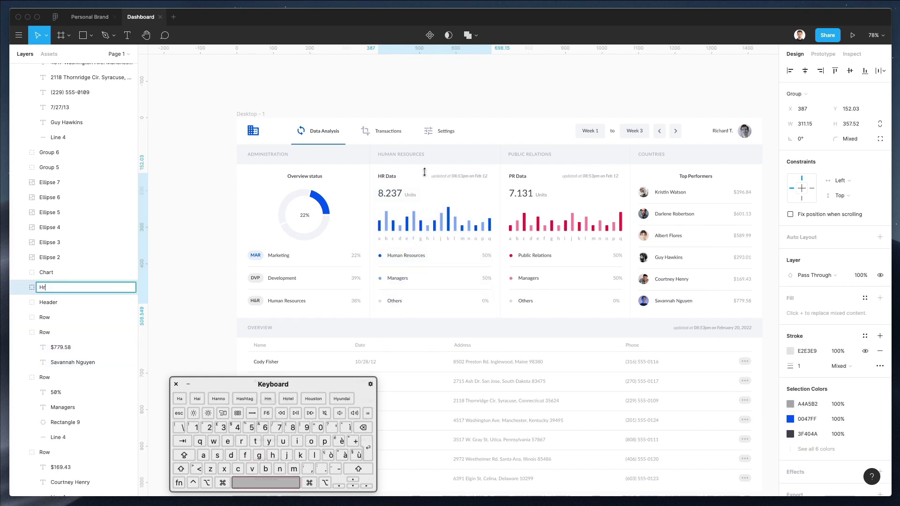
pyautogui.write(' Data')
pyautogui.press('Return')
# Step: Group the Public Relations column's title, figures, chart and rows below the heading and name the group Pr Data
pyautogui.moveTo(505, 169); pyautogui.dragTo(628, 318)
pyautogui.press('super+g')
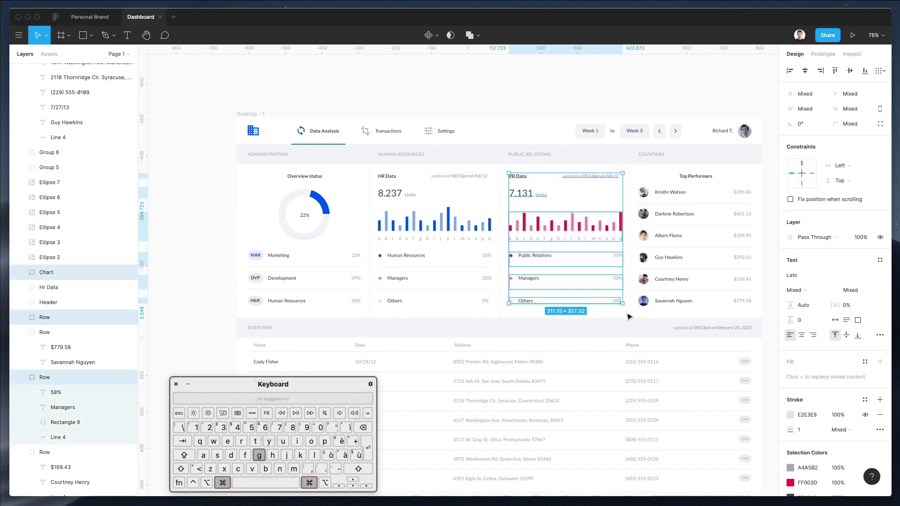
pyautogui.press('super+r')
pyautogui.write('Pr Data')
pyautogui.press('Return')
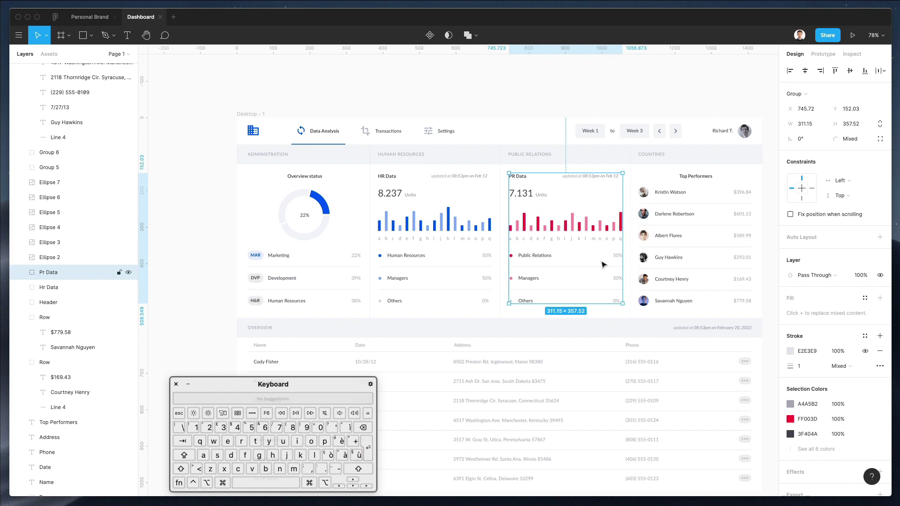
# Step: Rename the six profile picture ellipses in the Top Performers list as Avatars
pyautogui.hscroll(4, 603, 265)
pyautogui.moveTo(555, 178); pyautogui.dragTo(679, 307)
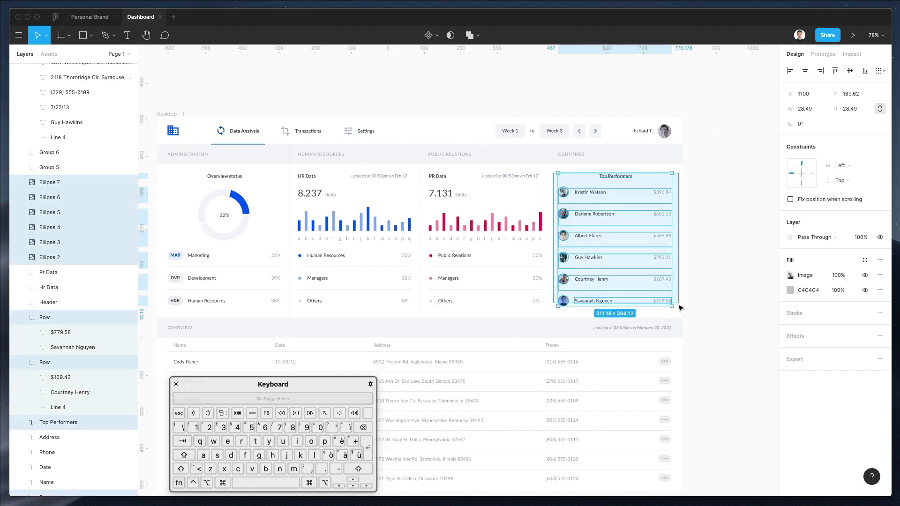
pyautogui.press('Escape')
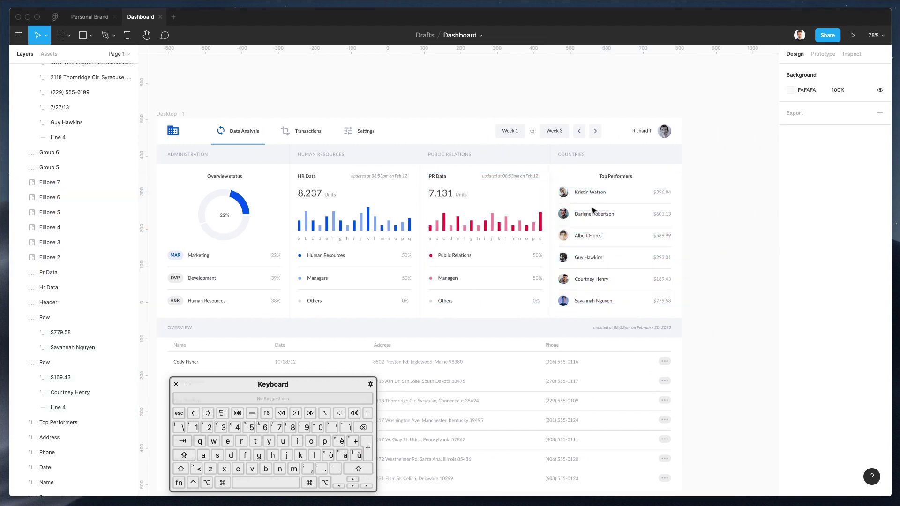
pyautogui.click(563, 192)
pyautogui.keyDown('shift'); pyautogui.click(60, 185); pyautogui.keyUp('shift')
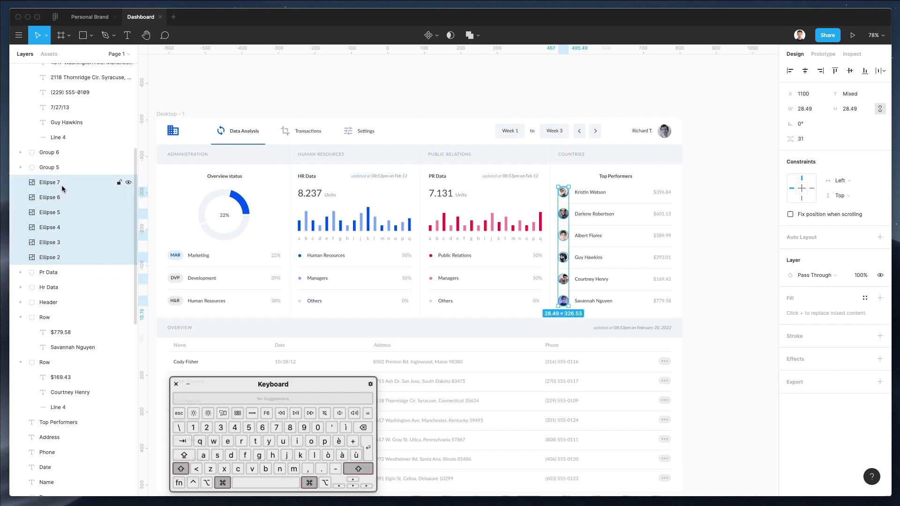
pyautogui.press('super+r')
pyautogui.write('Avatars')
pyautogui.press('Return')
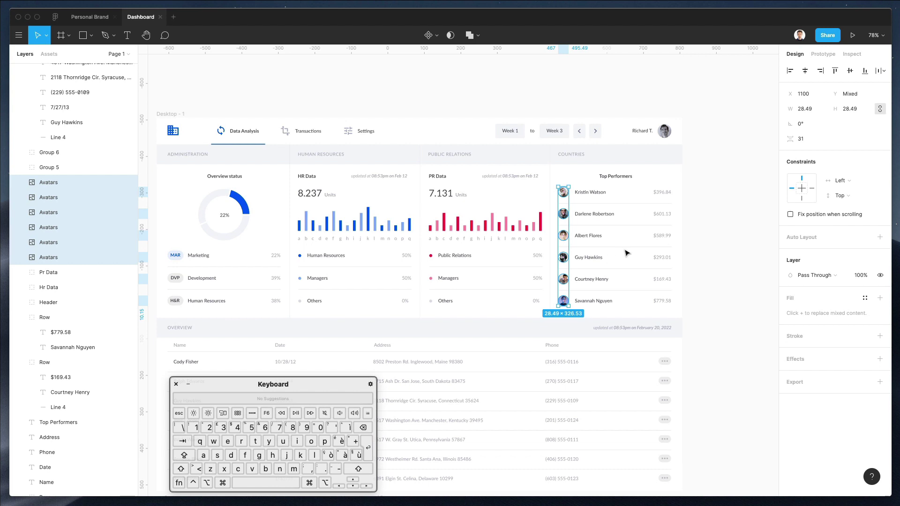
pyautogui.press('Escape')
# Step: Ungroup the six row groups in the Top Performers list
pyautogui.click(562, 193)
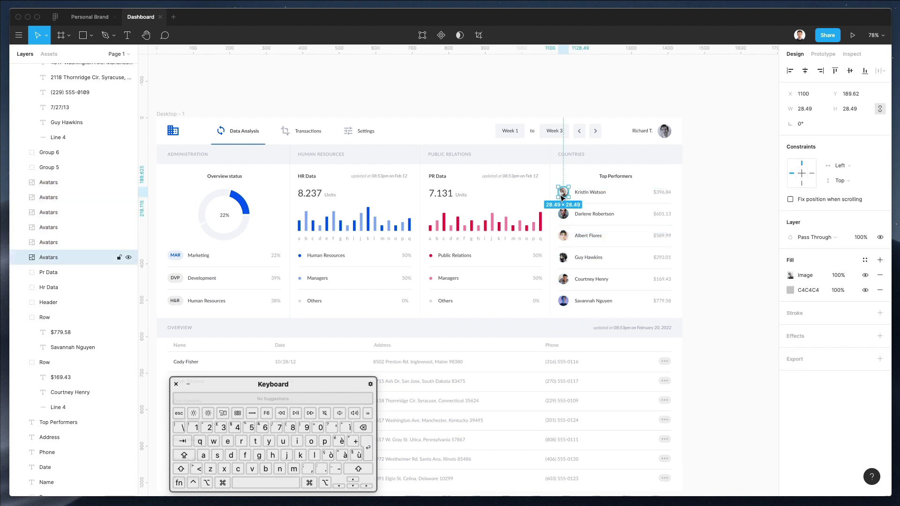
pyautogui.click(586, 192)
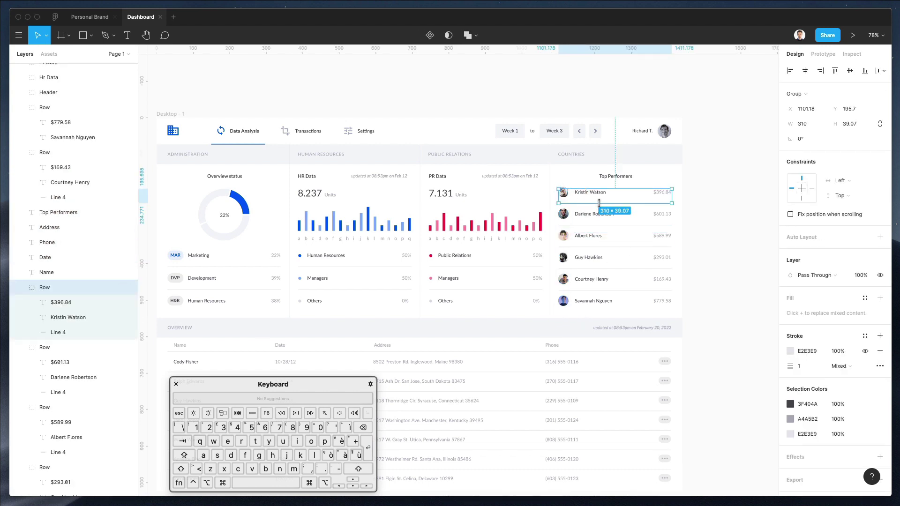
pyautogui.moveTo(583, 190); pyautogui.dragTo(689, 319)
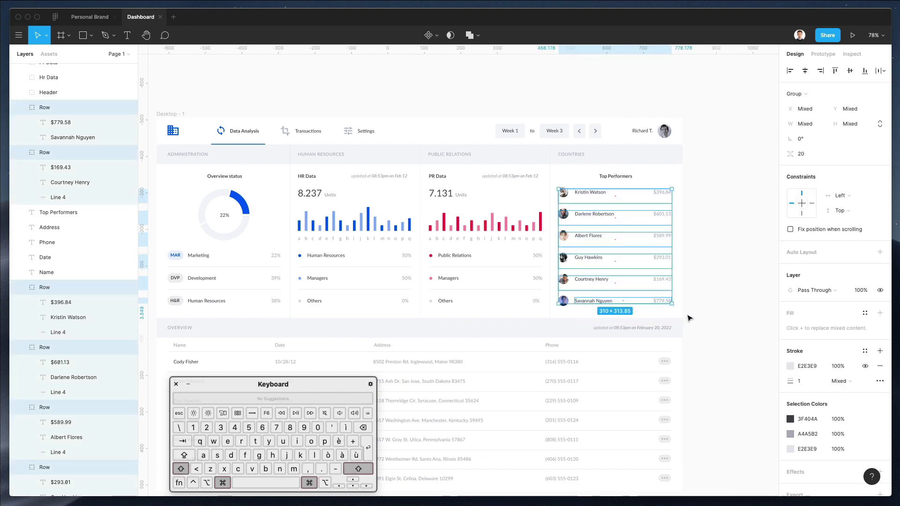
pyautogui.press('super+shift+g')
pyautogui.press('Escape')
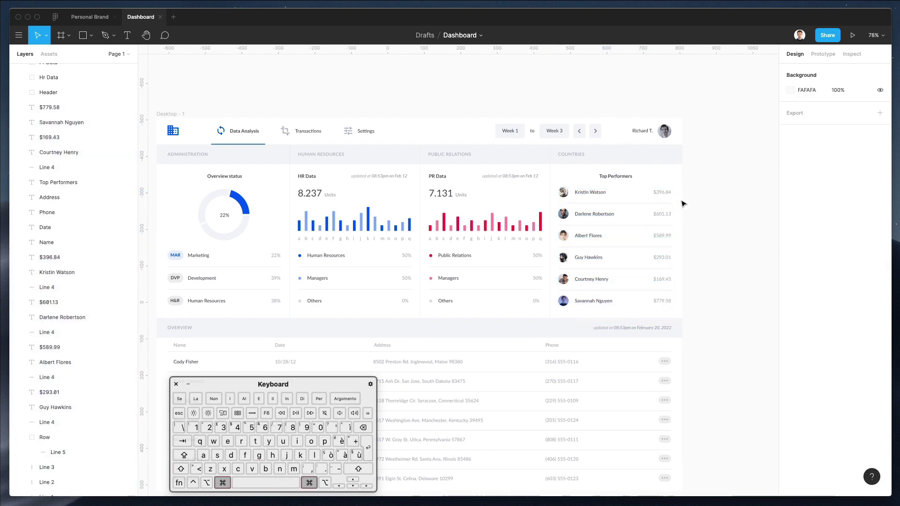
# Step: Group each Top Performers entry separately, combining its avatar, name, amount and divider line
pyautogui.scroll(-3, 682, 202)
pyautogui.scroll(3, 683, 203)
pyautogui.moveTo(453, 175); pyautogui.dragTo(465, 394)
pyautogui.press('super+z')
pyautogui.press('super+g')
pyautogui.press('super+g')
pyautogui.press('super+g')
pyautogui.press('super+g')
pyautogui.press('super+g')
pyautogui.press('super+g')
# Step: Rename the six Top Performers entry groups as Row in one batch
pyautogui.moveTo(459, 185); pyautogui.dragTo(582, 391)
pyautogui.press('super+r')
pyautogui.write('Row')
pyautogui.press('Return')
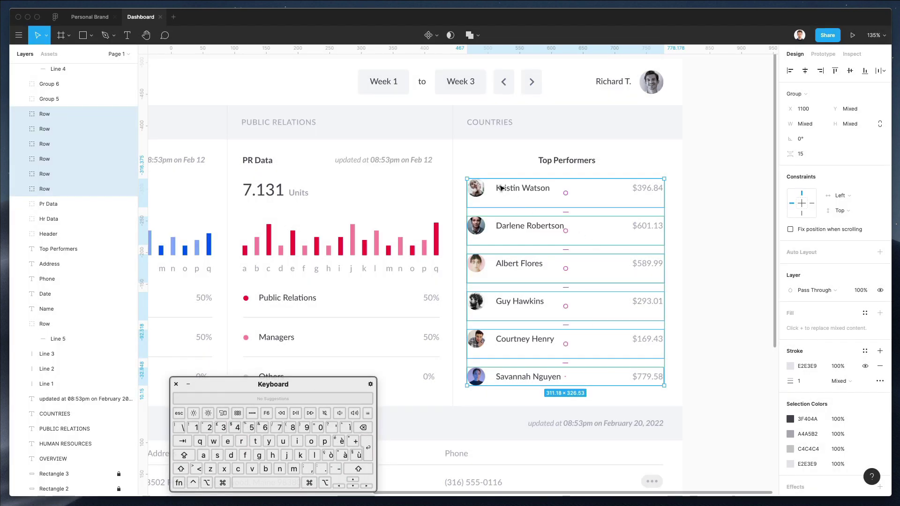
# Step: Change the COUNTRIES column heading text to PERFOMANCE
pyautogui.moveTo(469, 152); pyautogui.dragTo(696, 369)
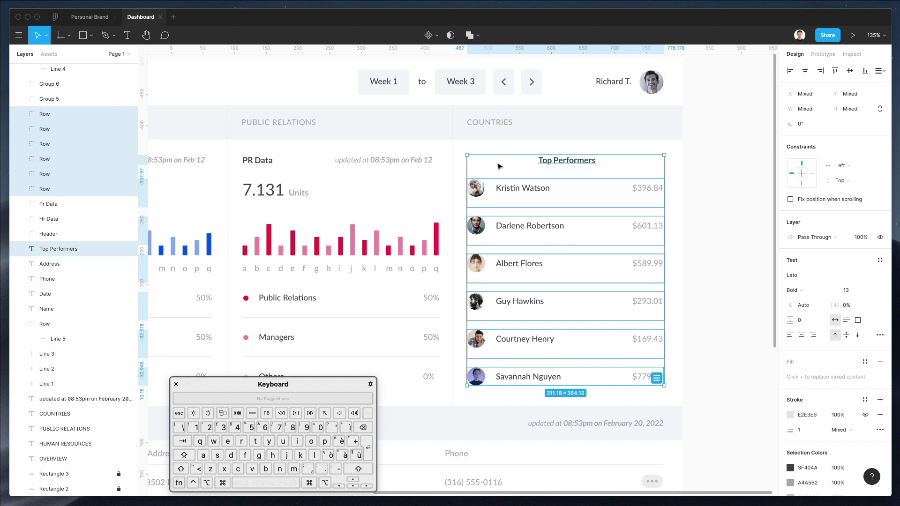
pyautogui.click(554, 148)
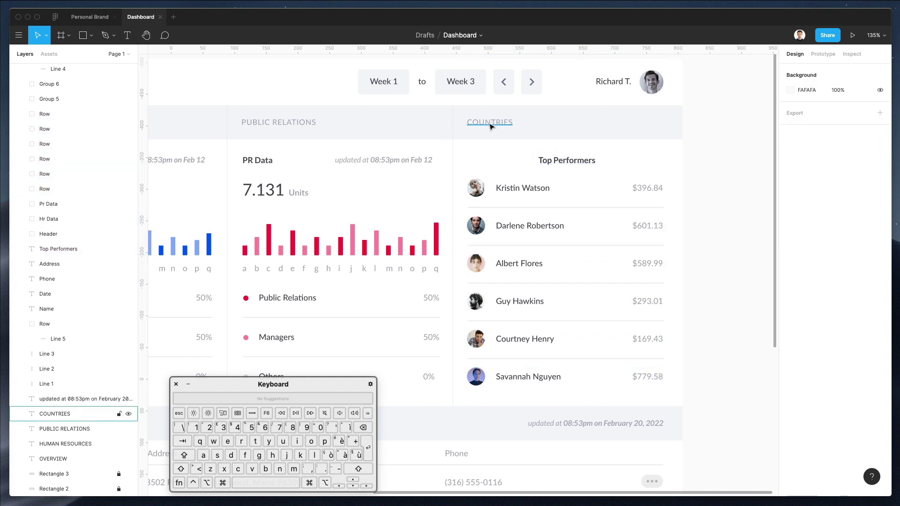
pyautogui.doubleClick(490, 125)
pyautogui.write('Per')
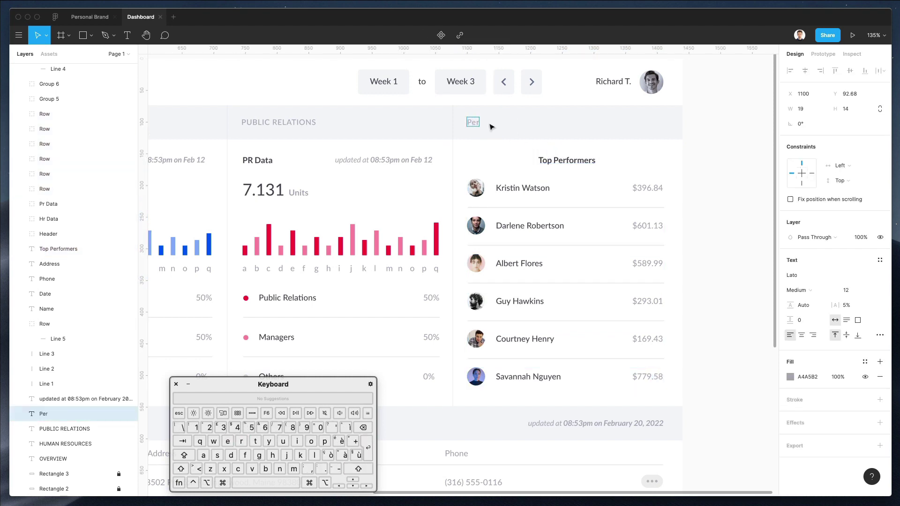
pyautogui.press('BackSpace')
pyautogui.press('BackSpace')
pyautogui.write('ER')
pyautogui.write('FOR')
pyautogui.press('BackSpace')
pyautogui.write('MANCE')
pyautogui.hotkey('shift', 'Up')
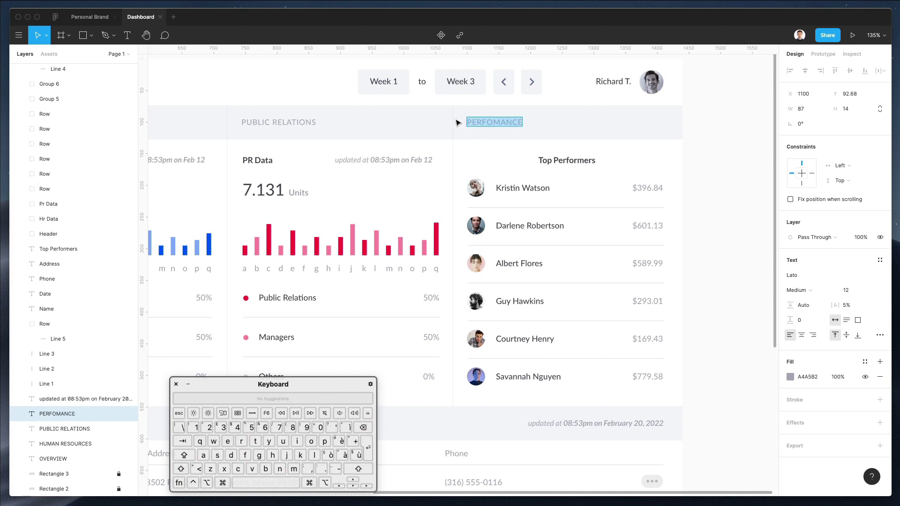
pyautogui.press('Escape')
# Step: Group the last column's heading, Top Performers title and all its rows and name the group Performance
pyautogui.moveTo(460, 123); pyautogui.dragTo(689, 387)
pyautogui.press('super+g')
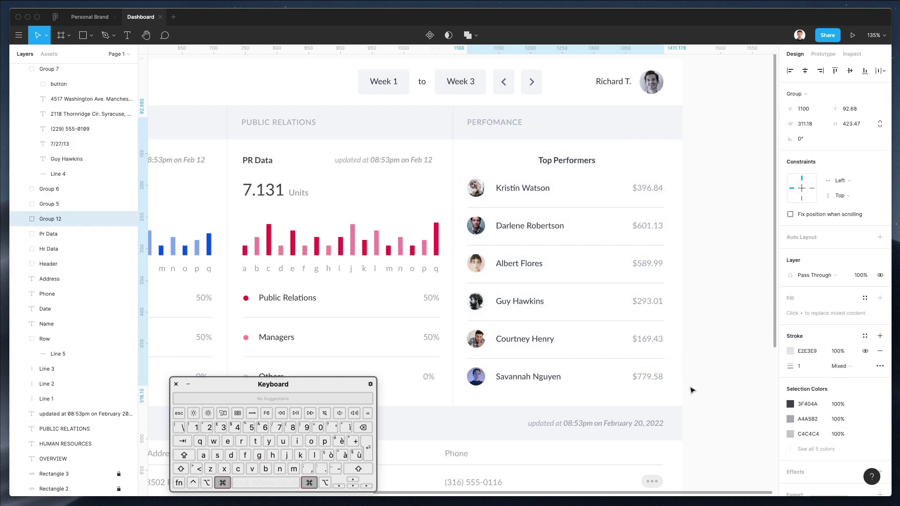
pyautogui.press('super+r')
pyautogui.write('Performance')
pyautogui.press('Return')
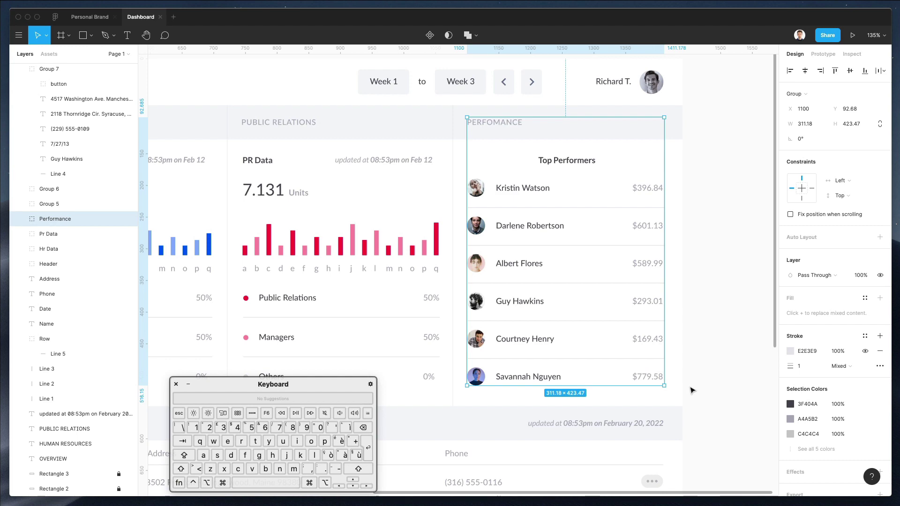
pyautogui.scroll(2, 663, 359)
pyautogui.scroll(-6, 665, 359)
pyautogui.click(699, 360)
pyautogui.scroll(-3, 705, 361)
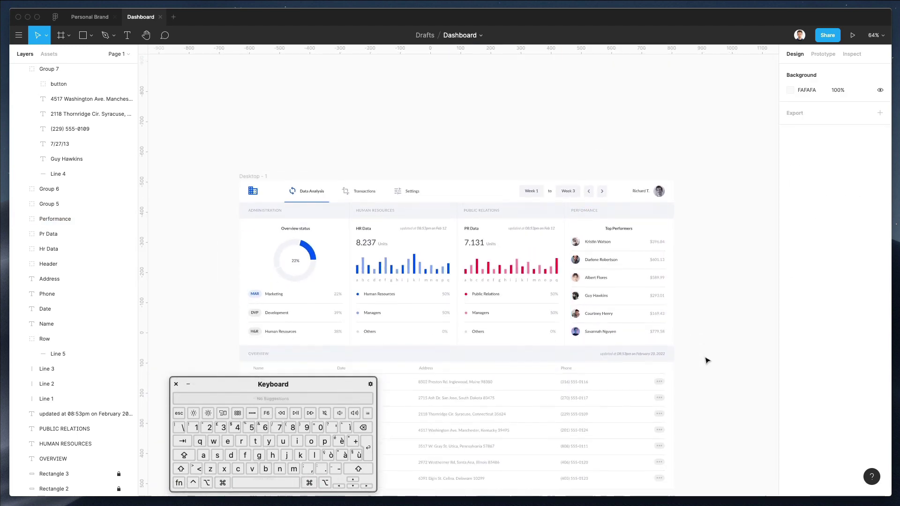
pyautogui.moveTo(247, 382); pyautogui.dragTo(157, 380)
pyautogui.scroll(-1, 255, 280)
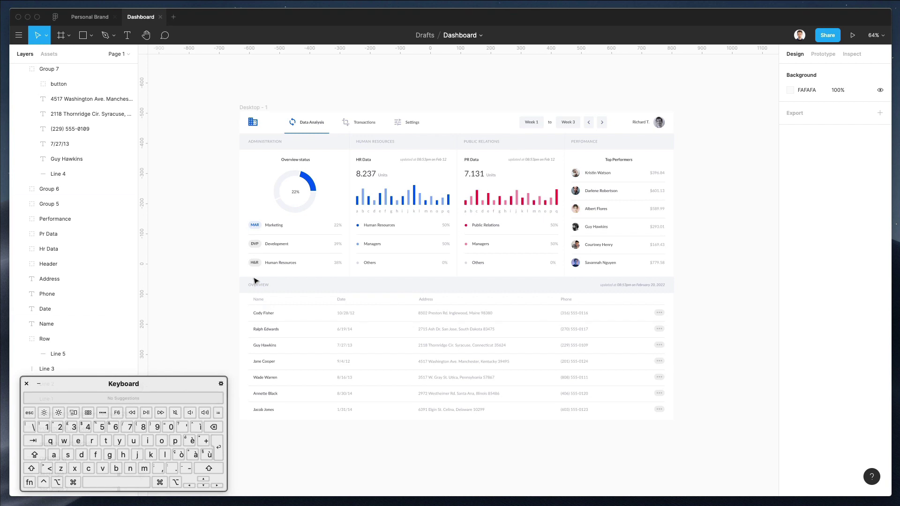
# Step: Group the Overview table's Name, Date, Address and Phone column labels and name the group Labels
pyautogui.moveTo(316, 288); pyautogui.dragTo(679, 298)
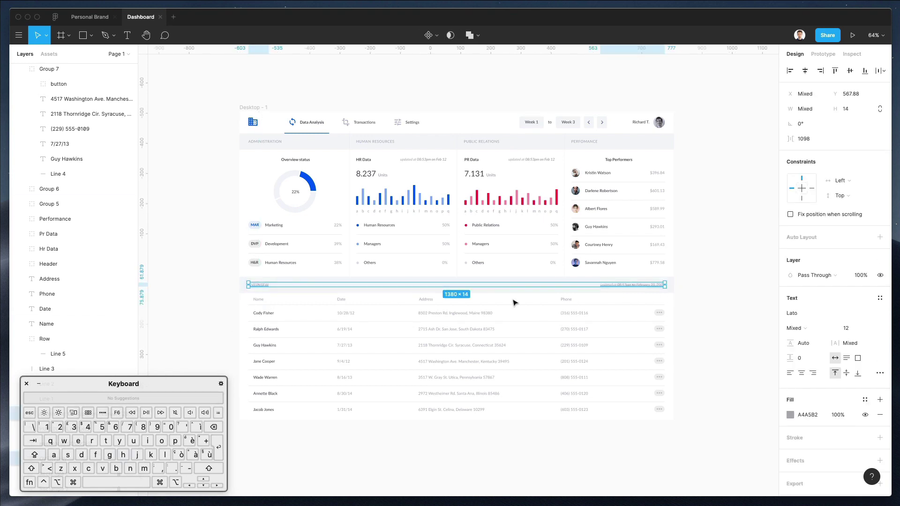
pyautogui.click(230, 286)
pyautogui.moveTo(227, 295); pyautogui.dragTo(572, 301)
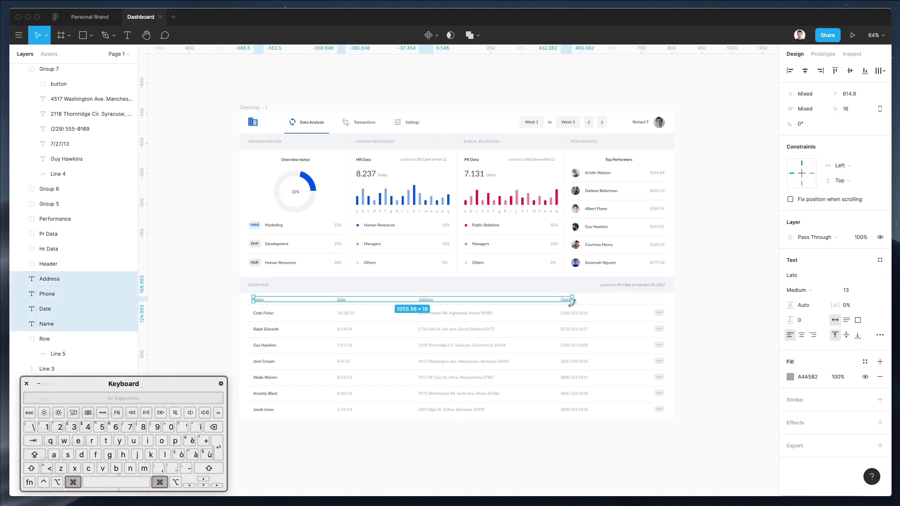
pyautogui.press('super+g')
pyautogui.press('super+r')
pyautogui.write('Labels')
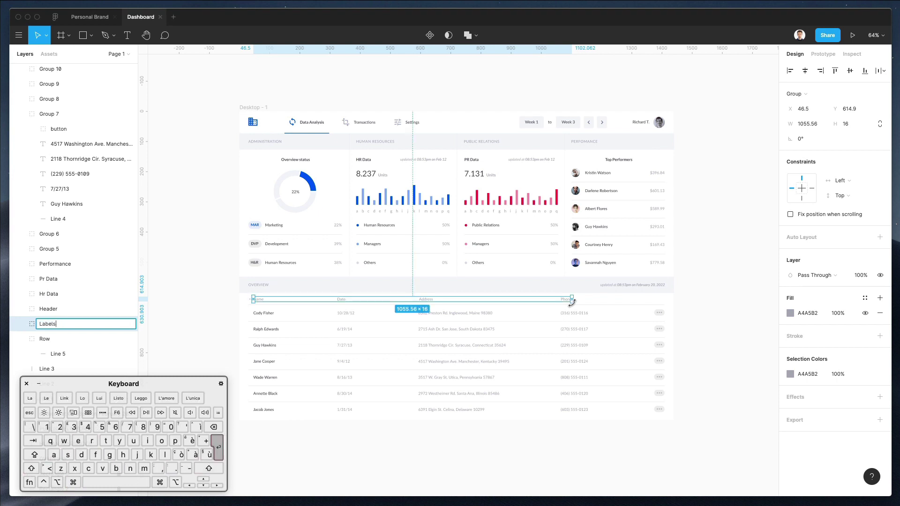
pyautogui.press('Return')
# Step: Rename all seven entry groups of the Overview table as Row in one batch
pyautogui.click(272, 315)
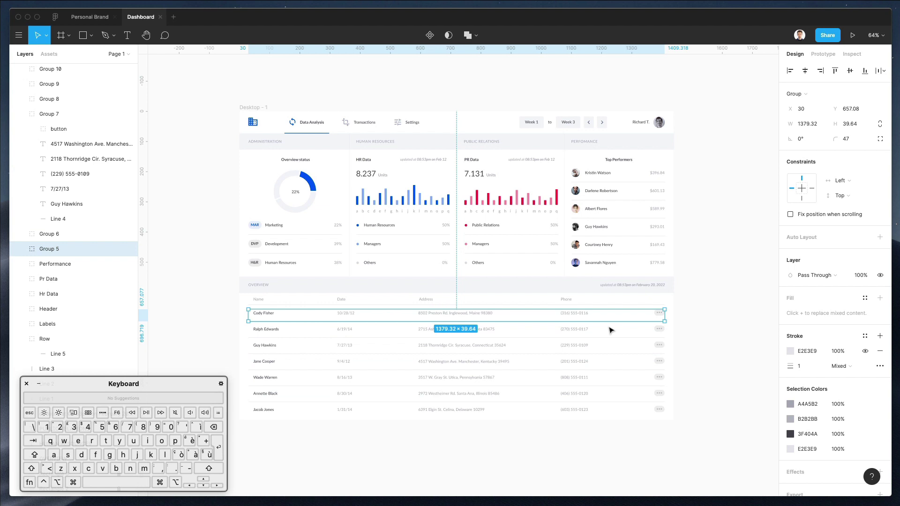
pyautogui.moveTo(679, 315); pyautogui.dragTo(522, 460)
pyautogui.press('super+r')
pyautogui.write('Row')
pyautogui.press('Return')
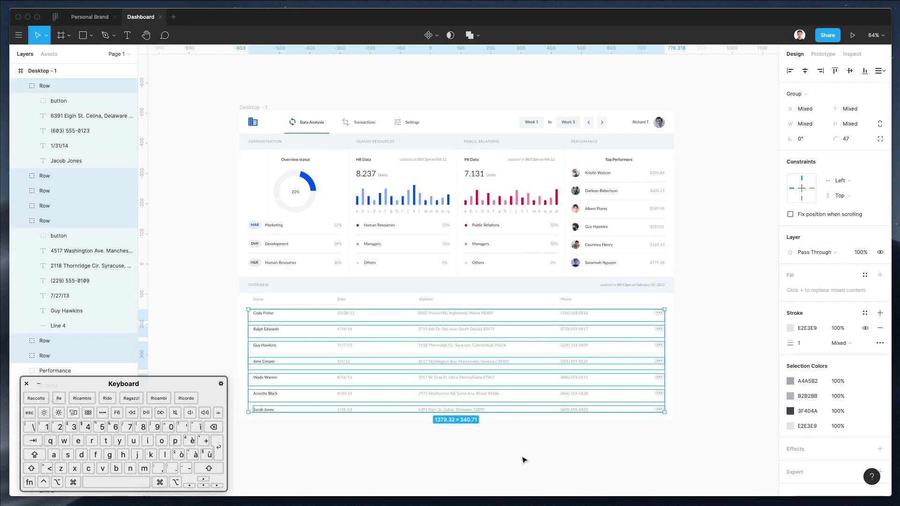
# Step: Group the whole Overview section, with its heading, update text, column labels and rows, and name the group Overview
pyautogui.moveTo(235, 279); pyautogui.dragTo(709, 428)
pyautogui.press('super+r')
pyautogui.write('Ove')
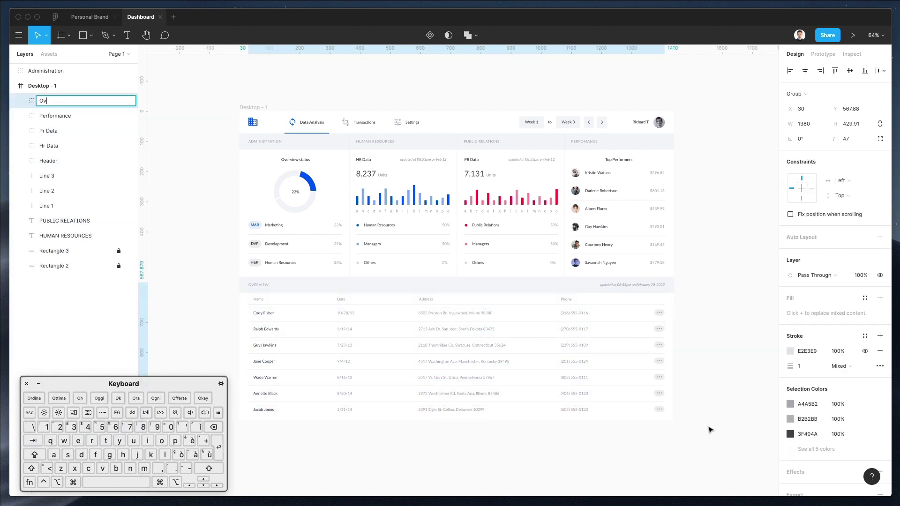
pyautogui.press('Return')
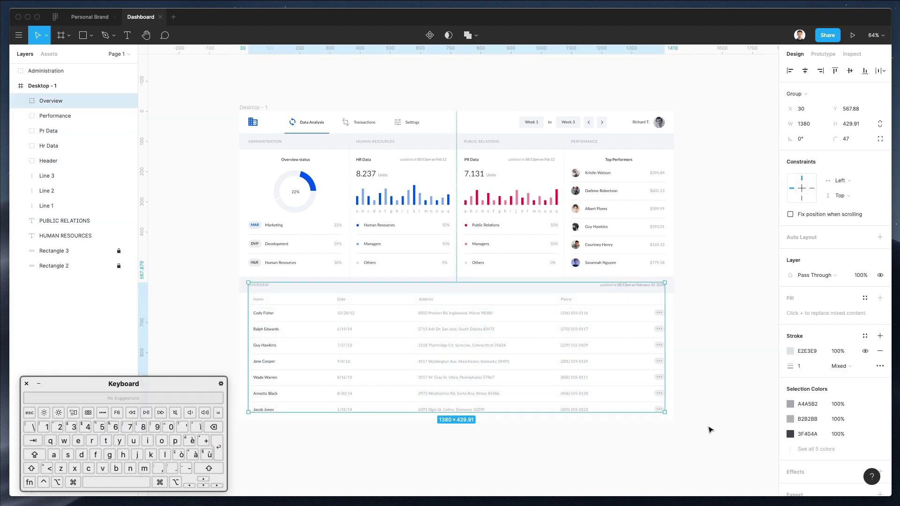
pyautogui.click(205, 264)
# Step: Rename the three vertical column divider lines as Lines and lock them
pyautogui.click(47, 175)
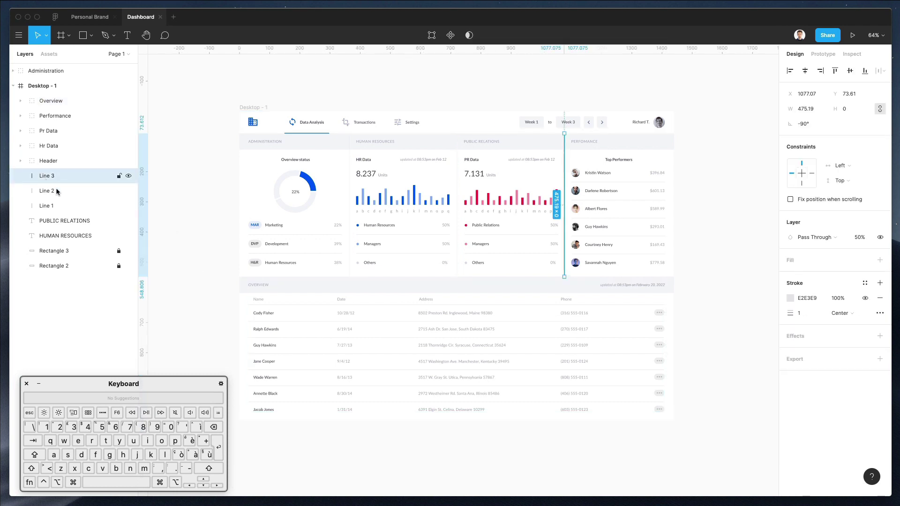
pyautogui.keyDown('shift'); pyautogui.click(51, 207); pyautogui.keyUp('shift')
pyautogui.press('super+r')
pyautogui.write('Lines')
pyautogui.press('Return')
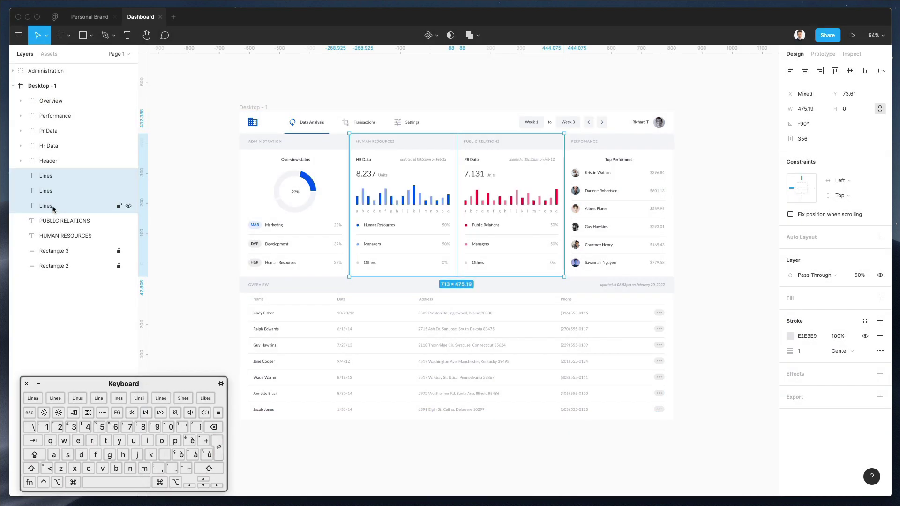
pyautogui.rightClick(106, 202)
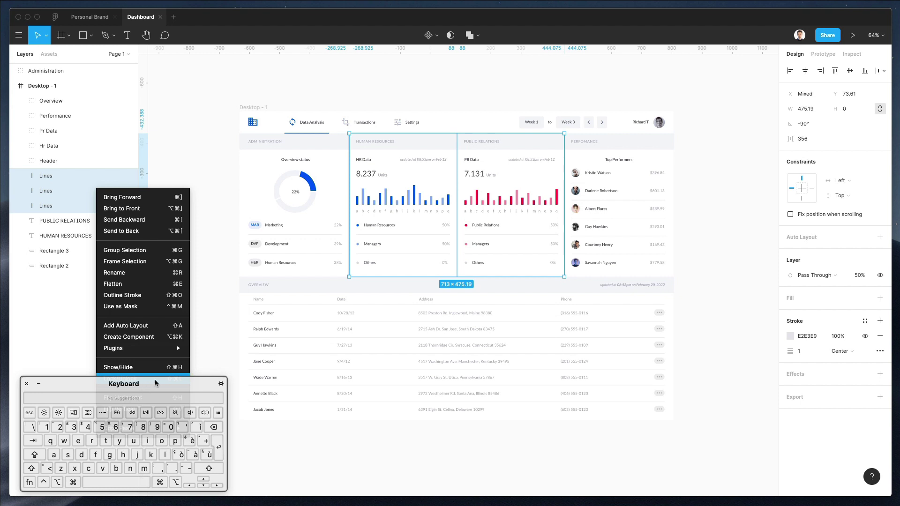
pyautogui.click(131, 377)
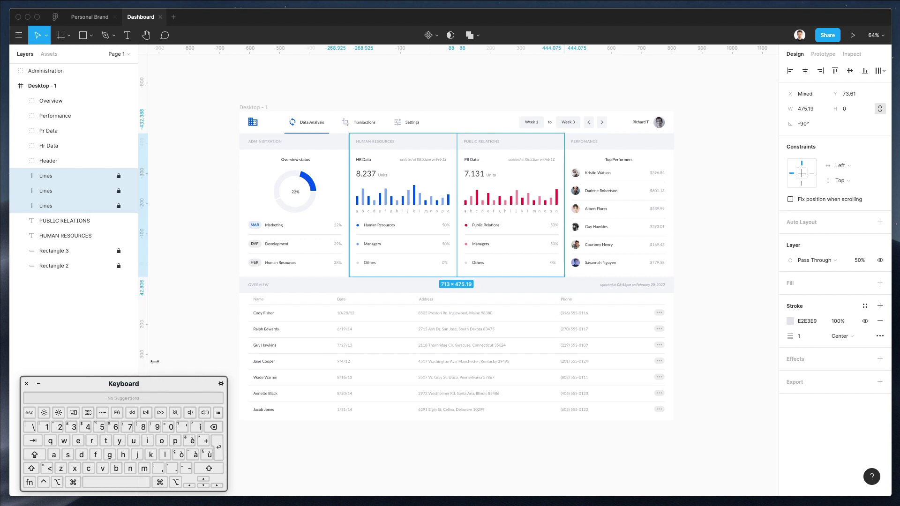
# Step: Move the PUBLIC RELATIONS and HUMAN RESOURCES text layers above the three Lines layers, directly beneath the Header group
pyautogui.click(63, 220)
pyautogui.keyDown('shift'); pyautogui.click(58, 238); pyautogui.keyUp('shift')
pyautogui.moveTo(58, 237); pyautogui.dragTo(59, 174)
pyautogui.click(199, 115)
# Step: Move the Administration group inside the Desktop - 1 frame as its topmost layer
pyautogui.click(59, 72)
pyautogui.moveTo(60, 78); pyautogui.dragTo(61, 94)
pyautogui.click(264, 95)
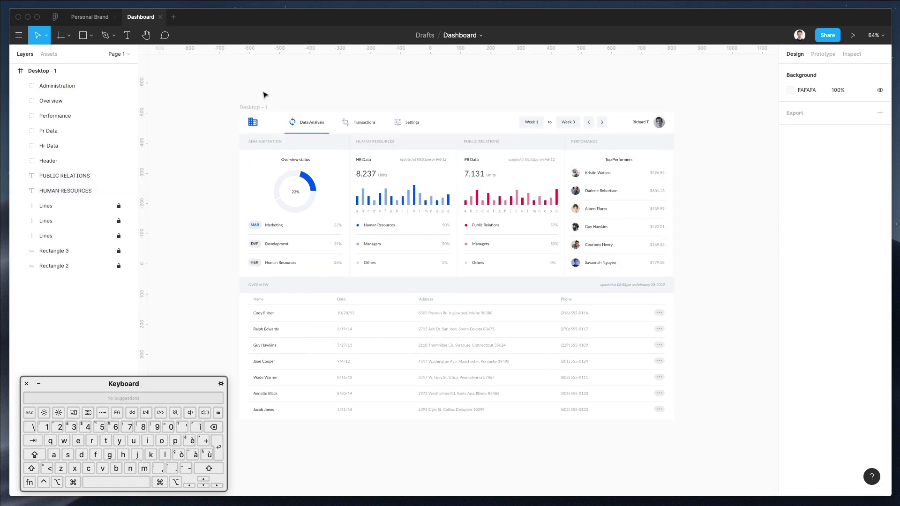
# Step: Rename the Desktop - 1 frame as 1
pyautogui.doubleClick(55, 71)
pyautogui.press('super+r')
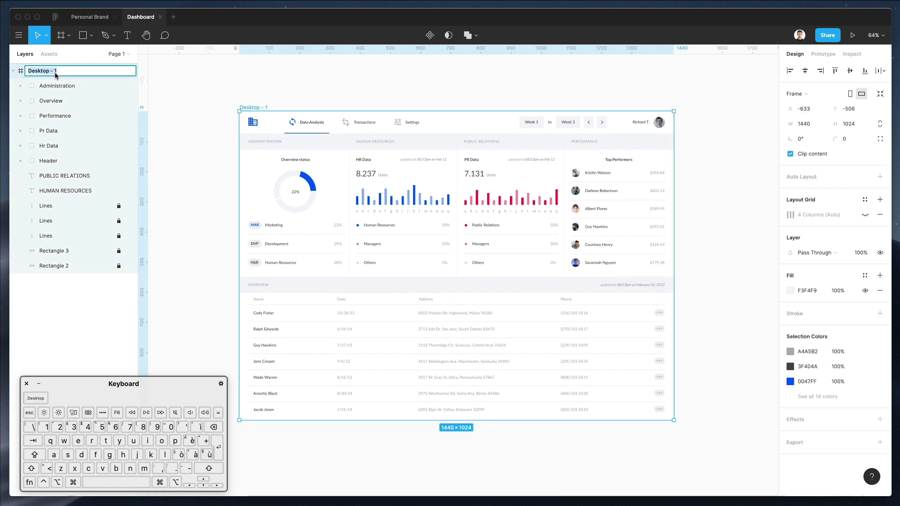
pyautogui.write('1')
pyautogui.click(270, 101)
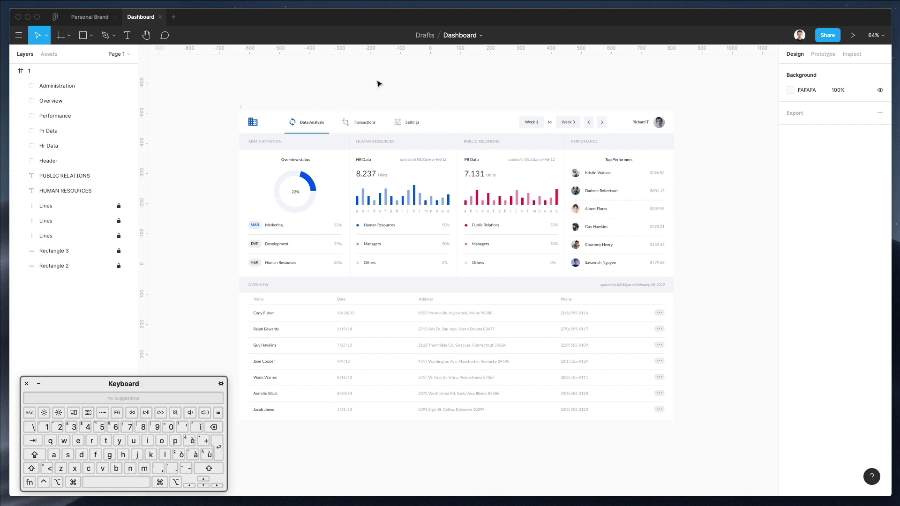
pyautogui.scroll(1, 379, 84)
pyautogui.hscroll(1, 378, 83)
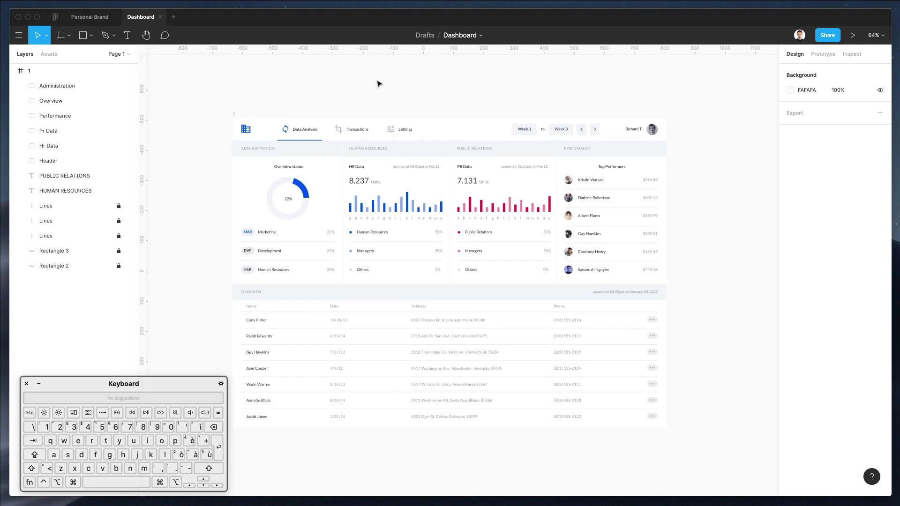